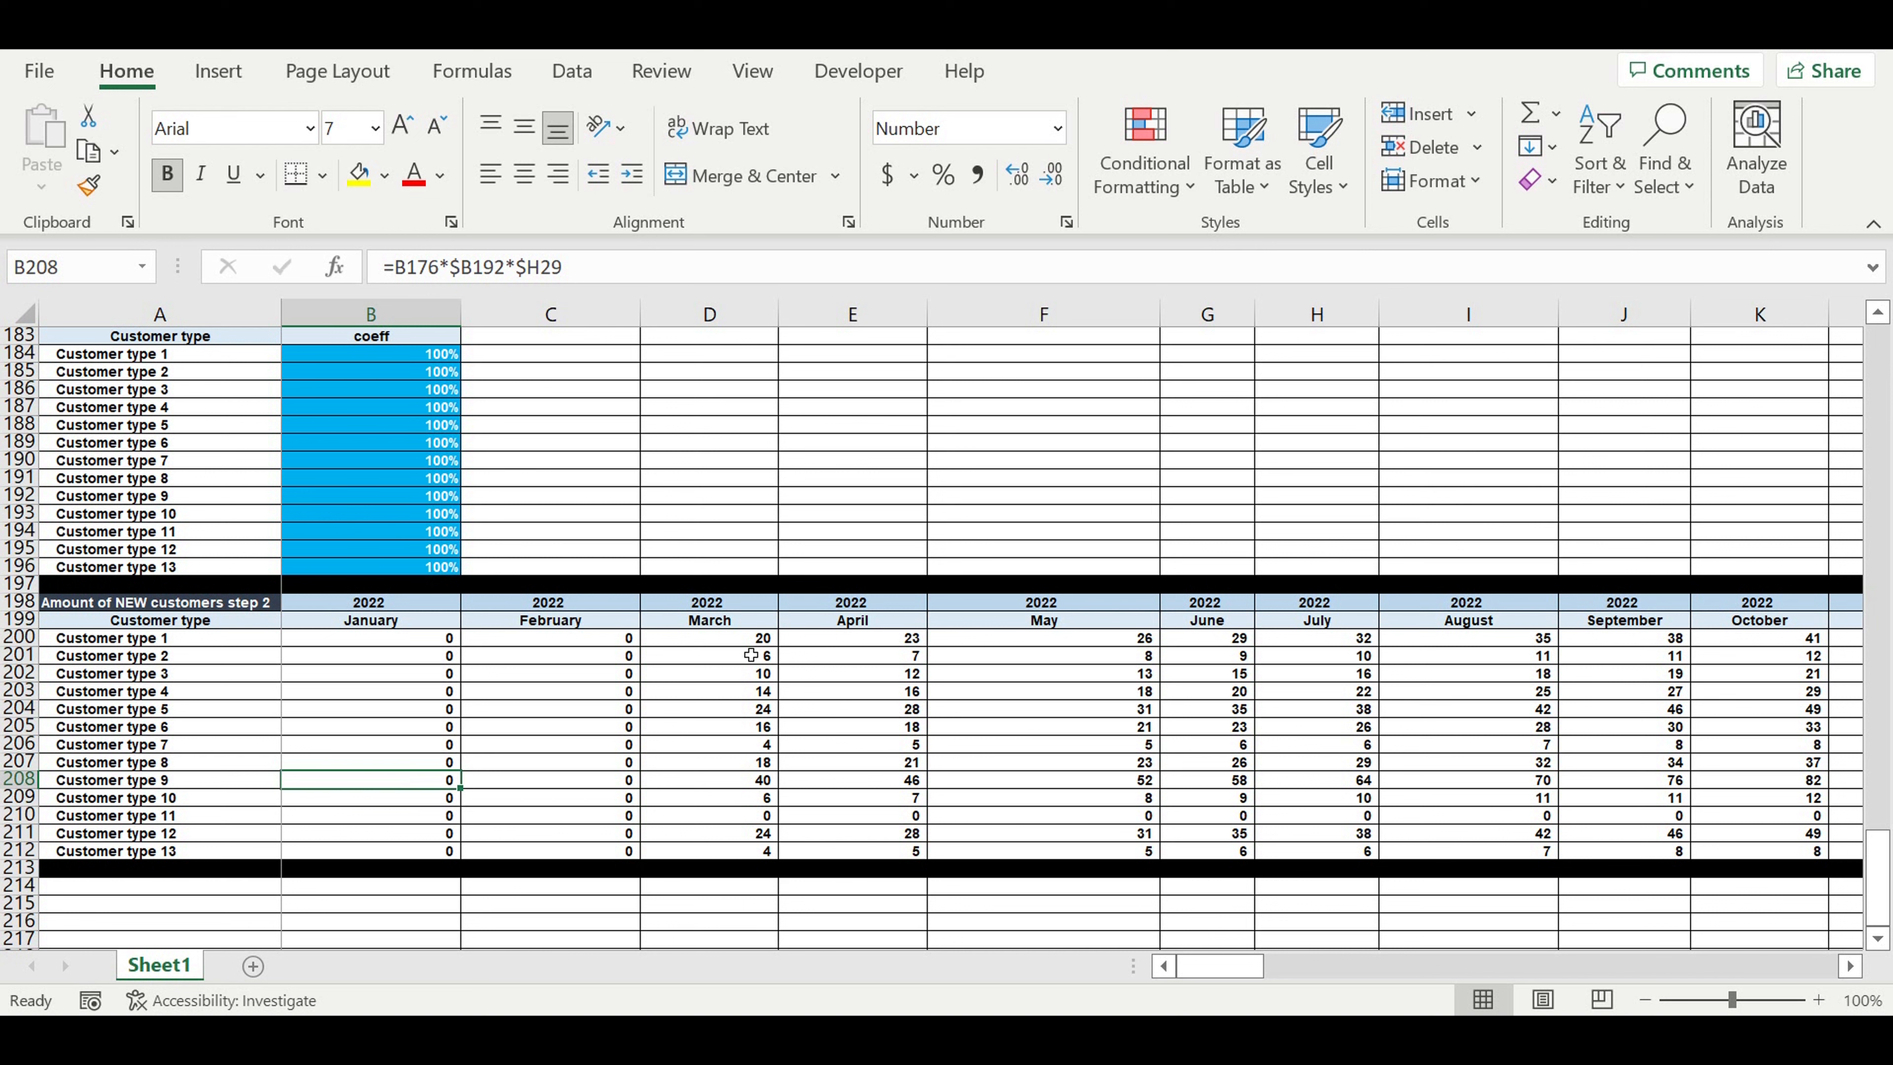
click(746, 641)
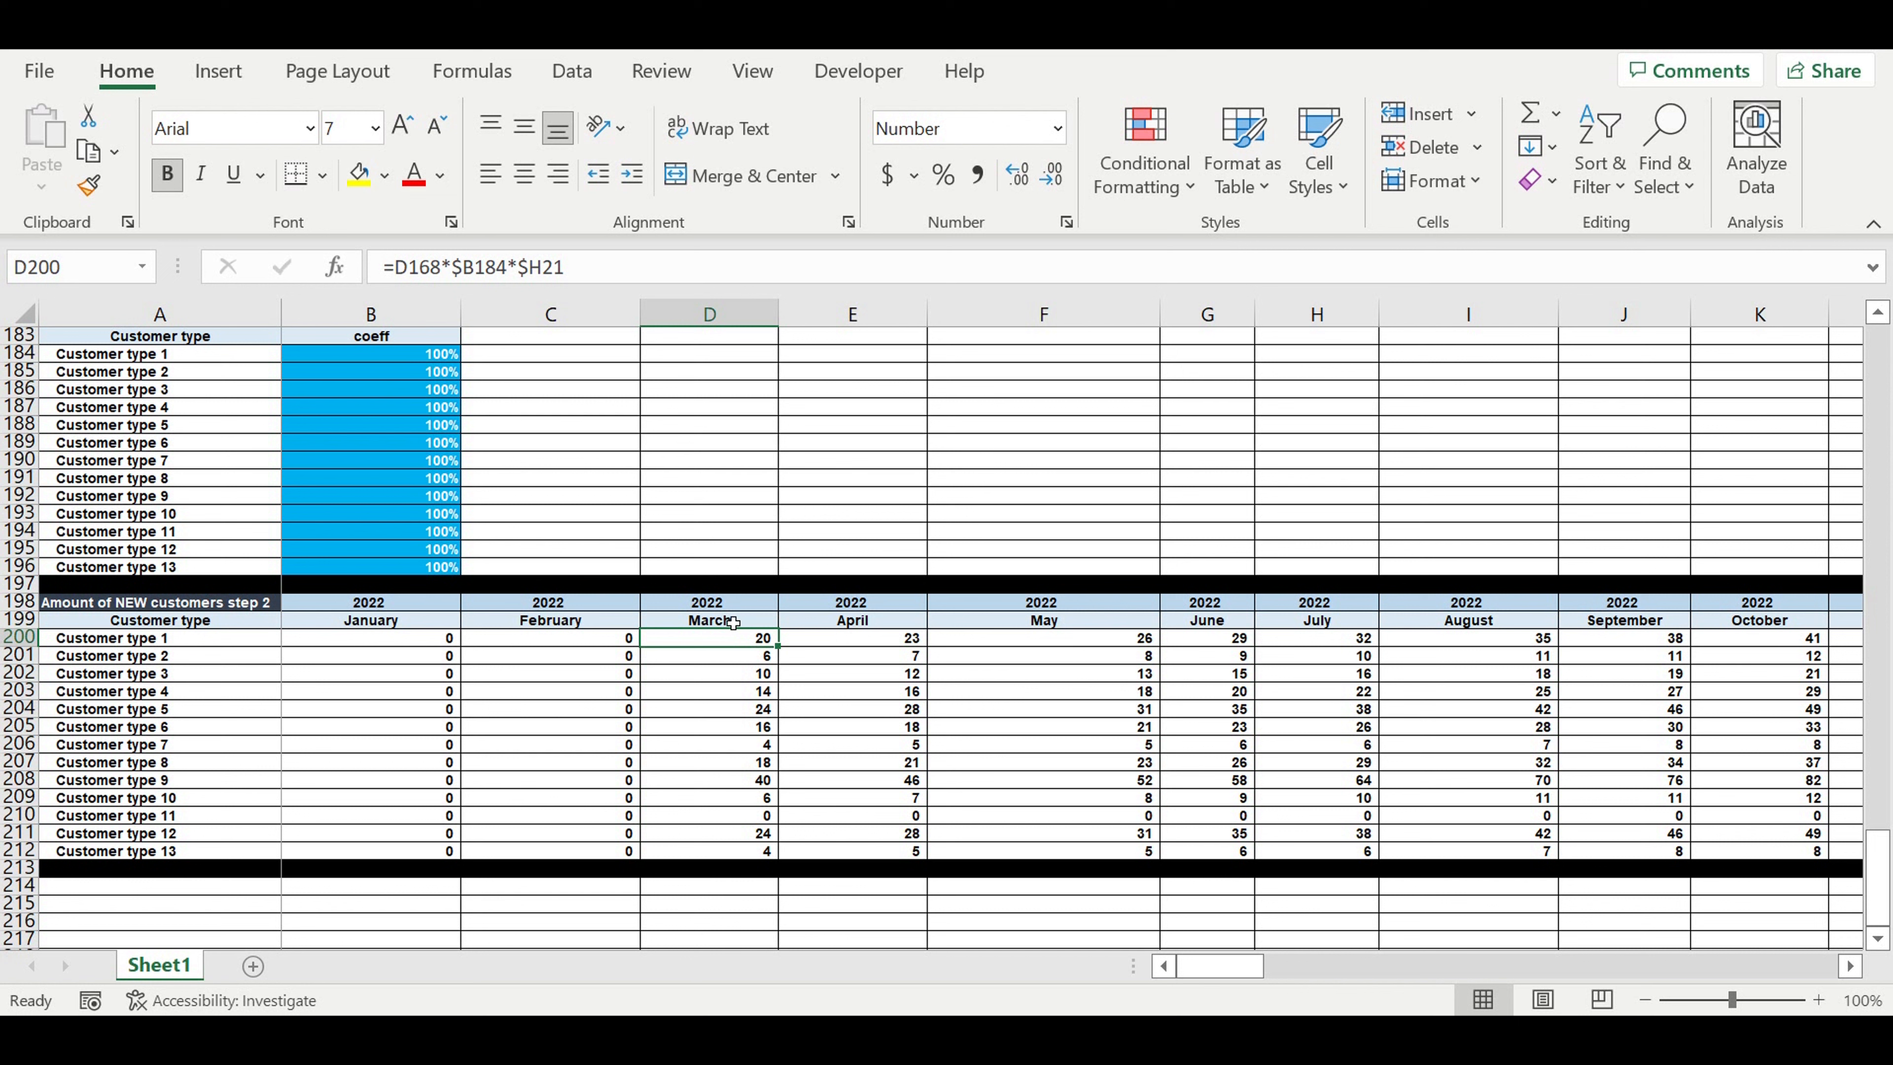
click(896, 643)
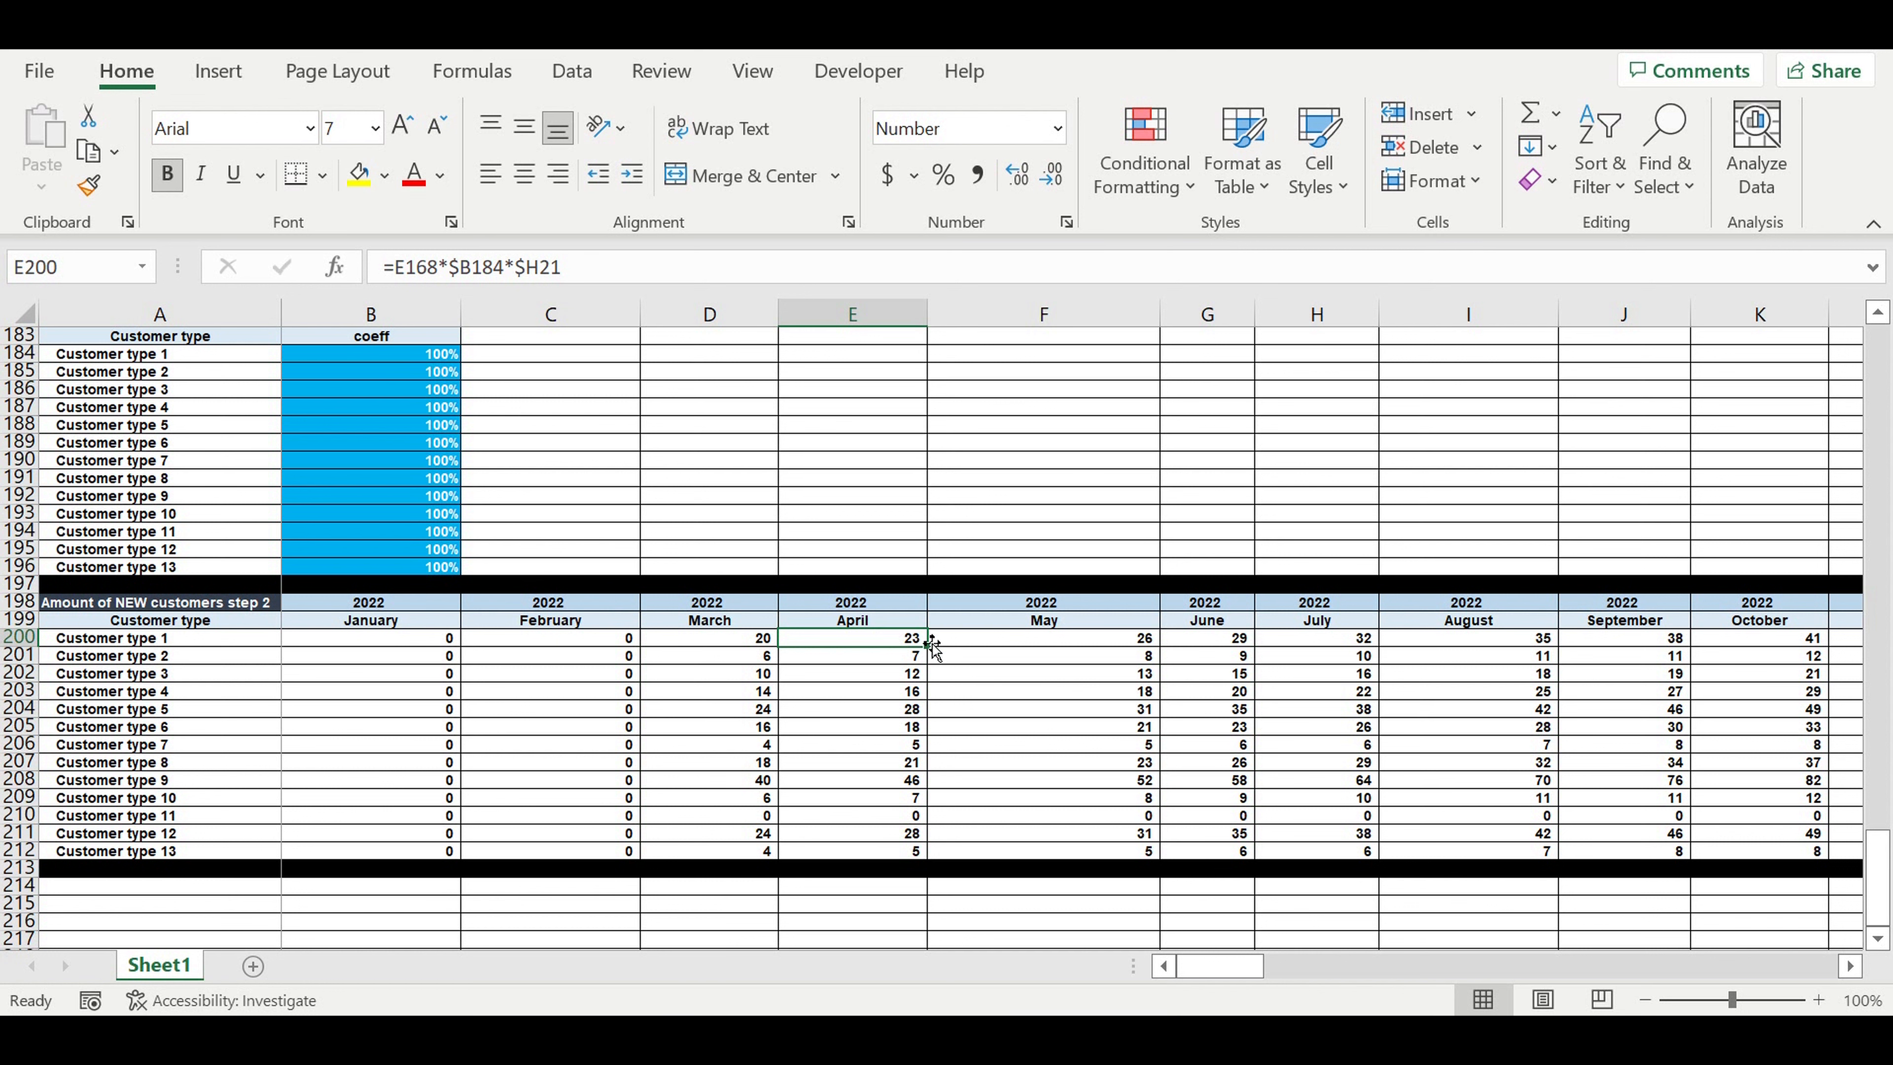
click(151, 643)
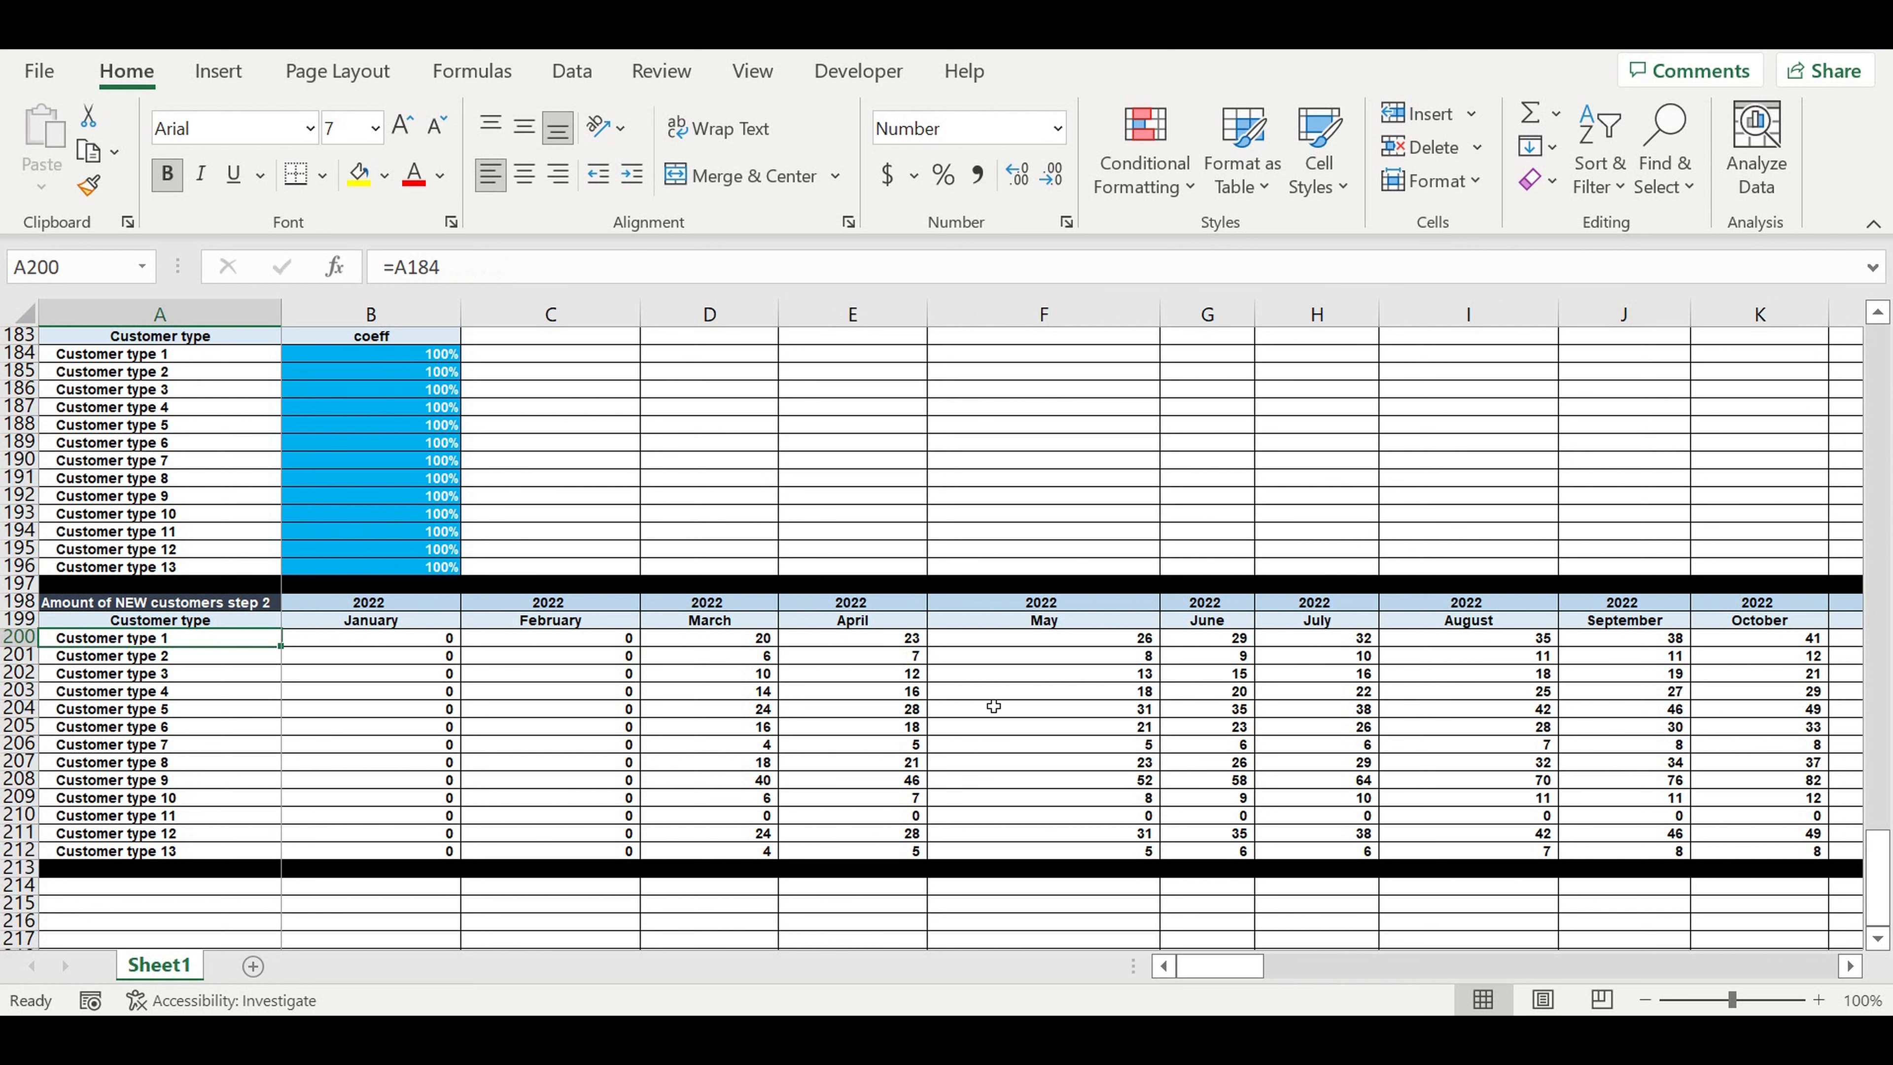
drag(1143, 647, 1718, 847)
click(1502, 784)
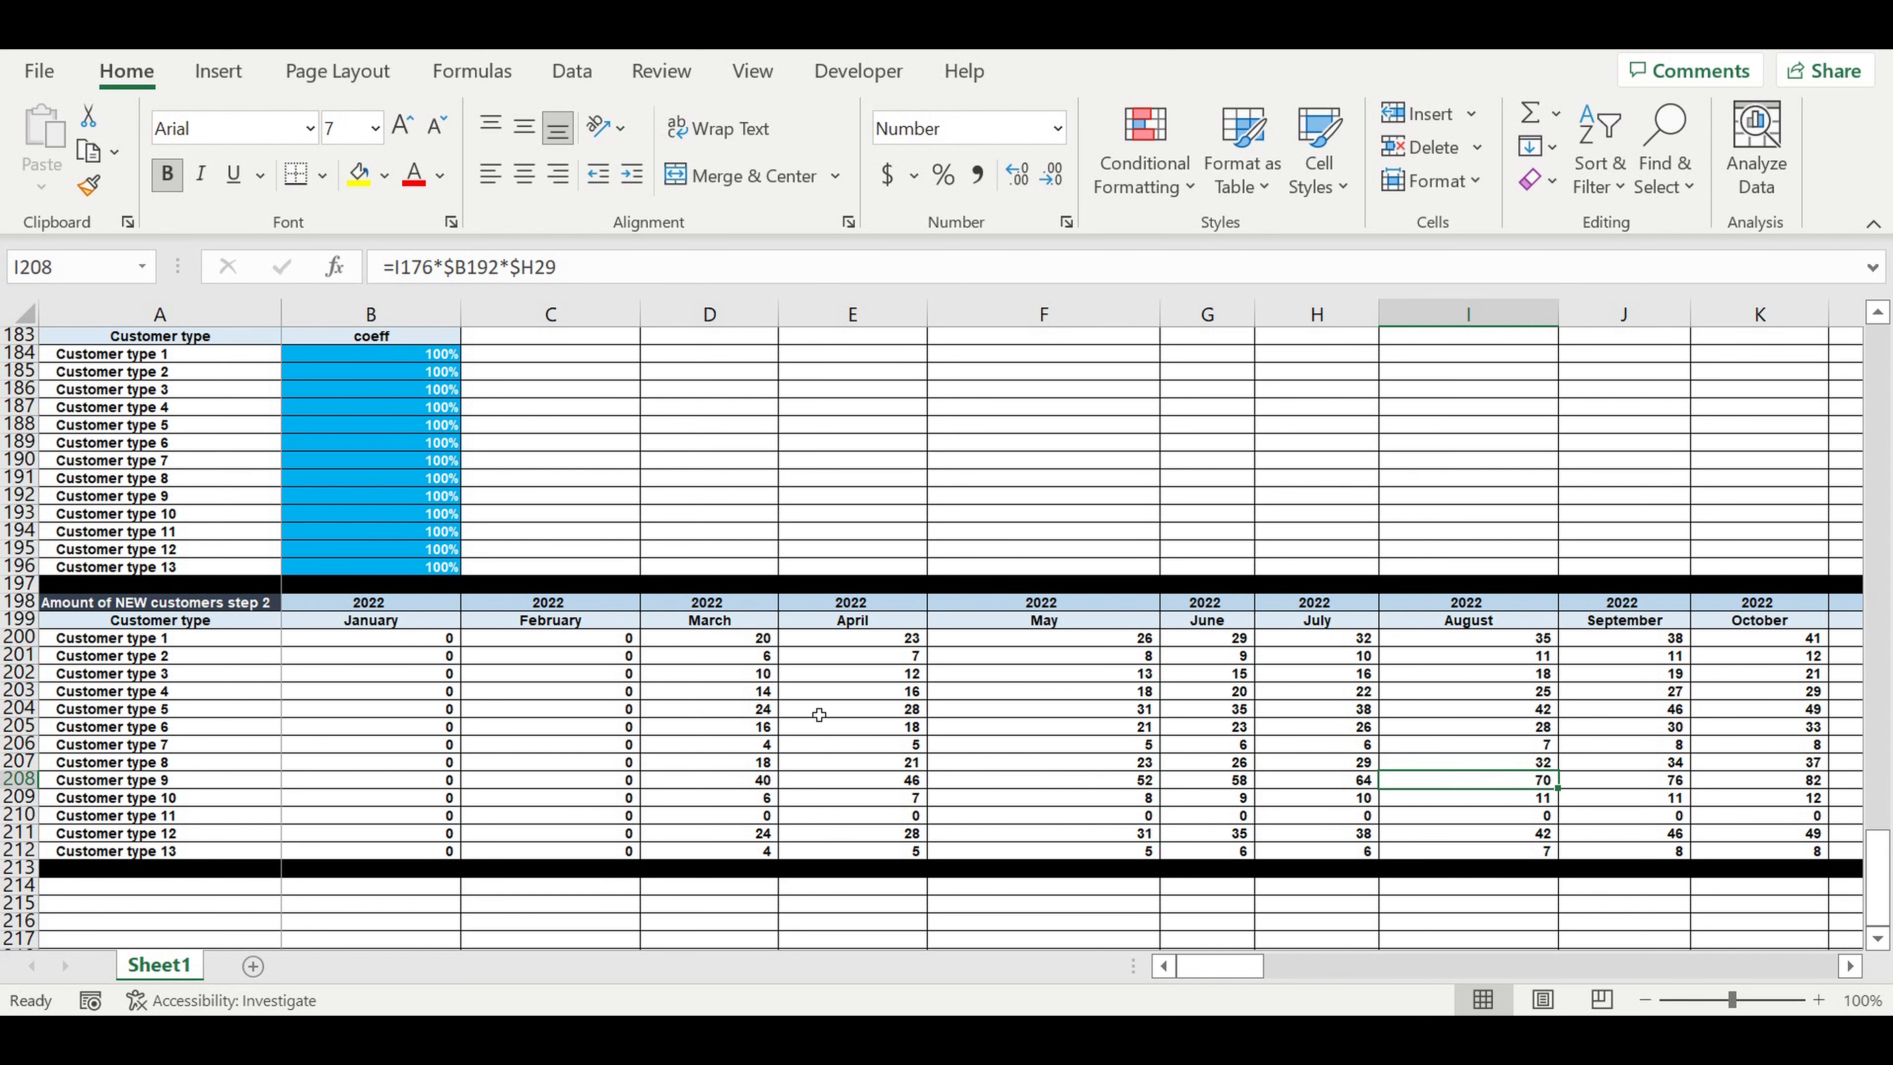
Copy the year and month header rows 198 and 199 to row 214, below the black divider
scroll(818, 714, down, 2)
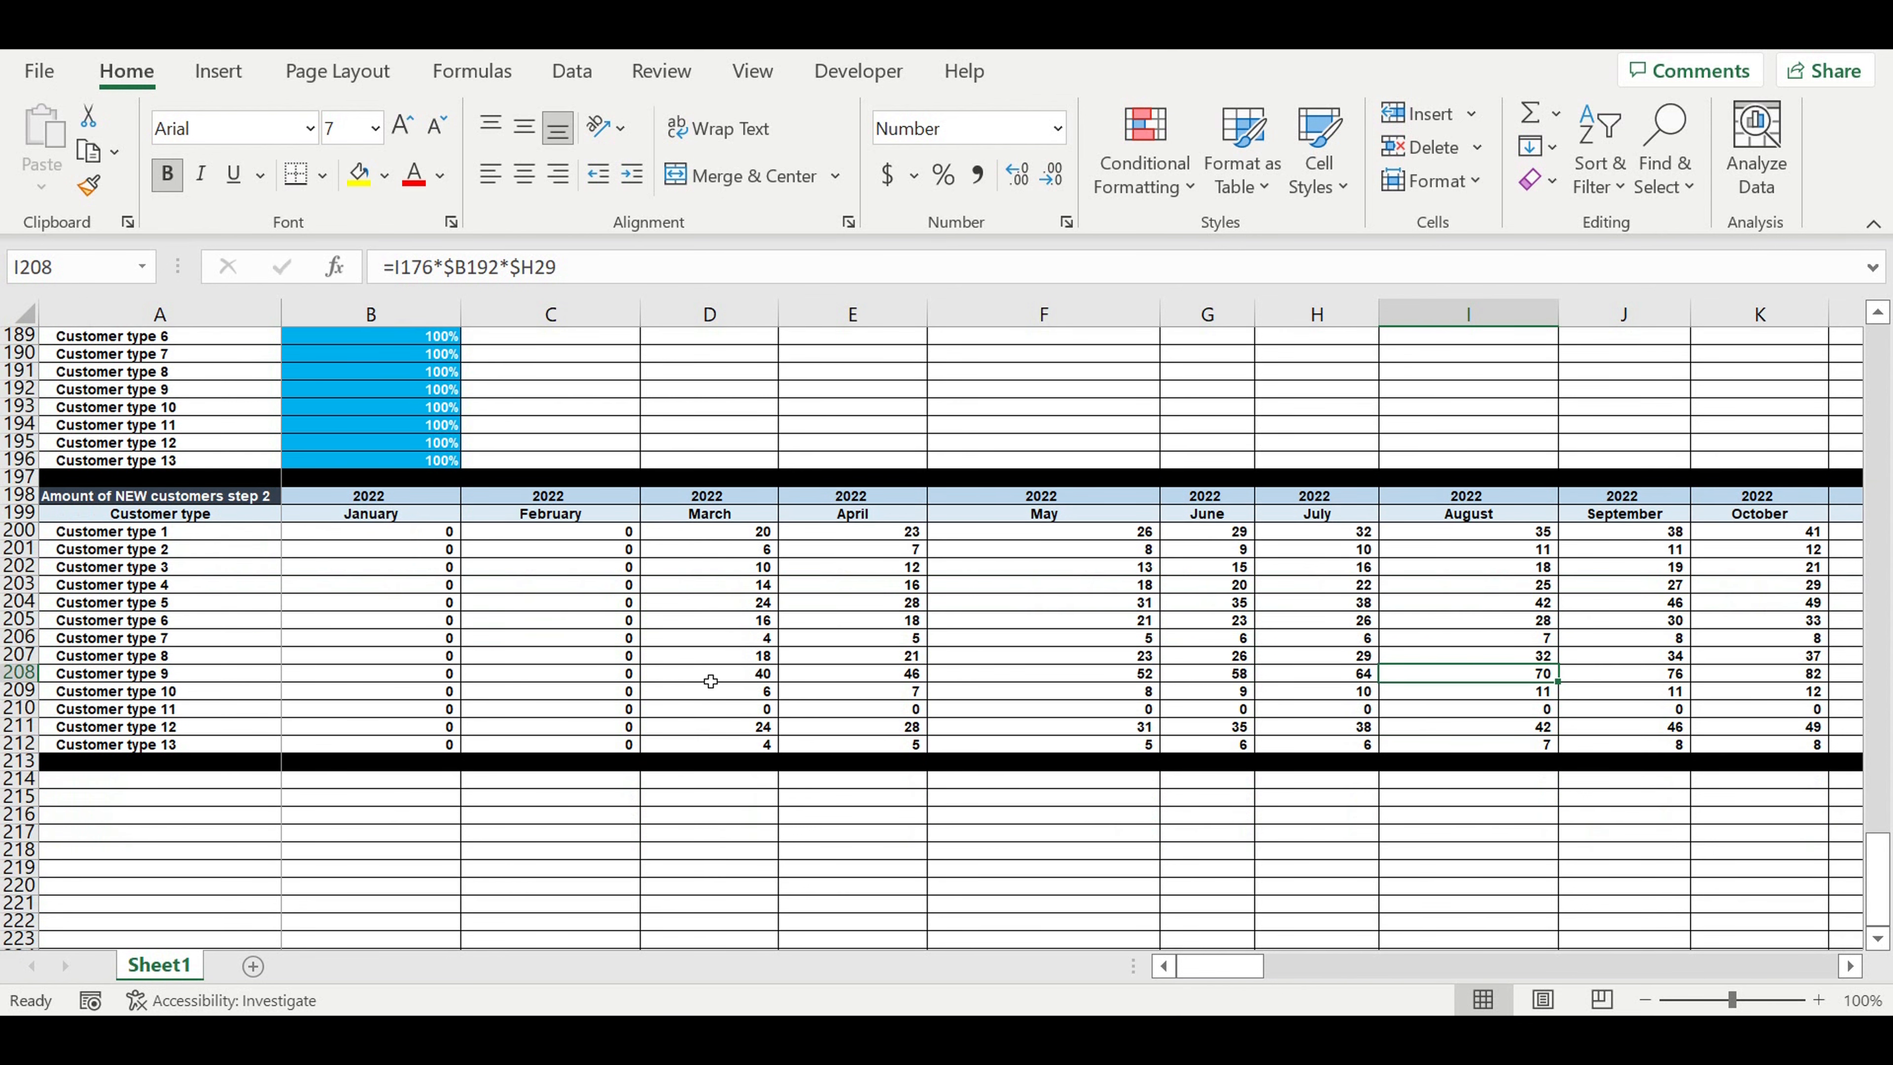
drag(20, 496, 35, 509)
key(ctrl+c)
click(116, 786)
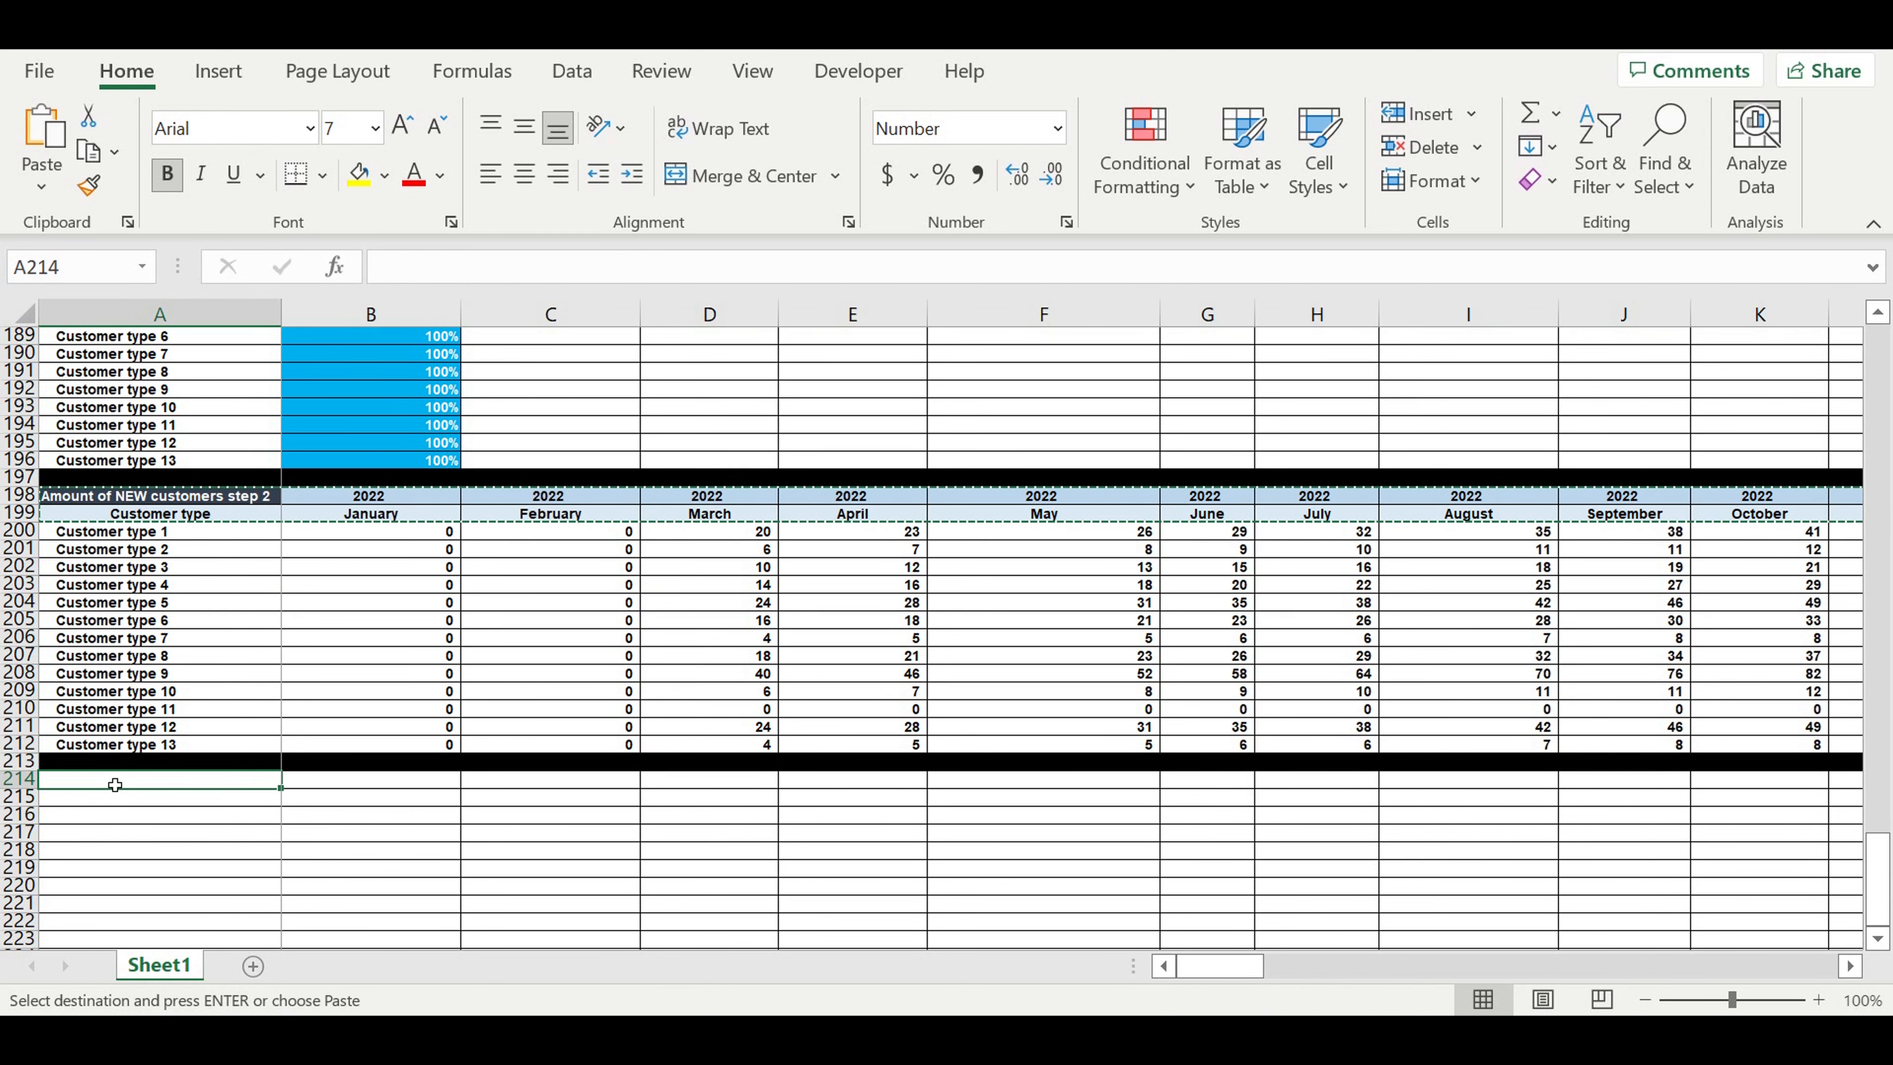
key(ctrl+v)
click(437, 870)
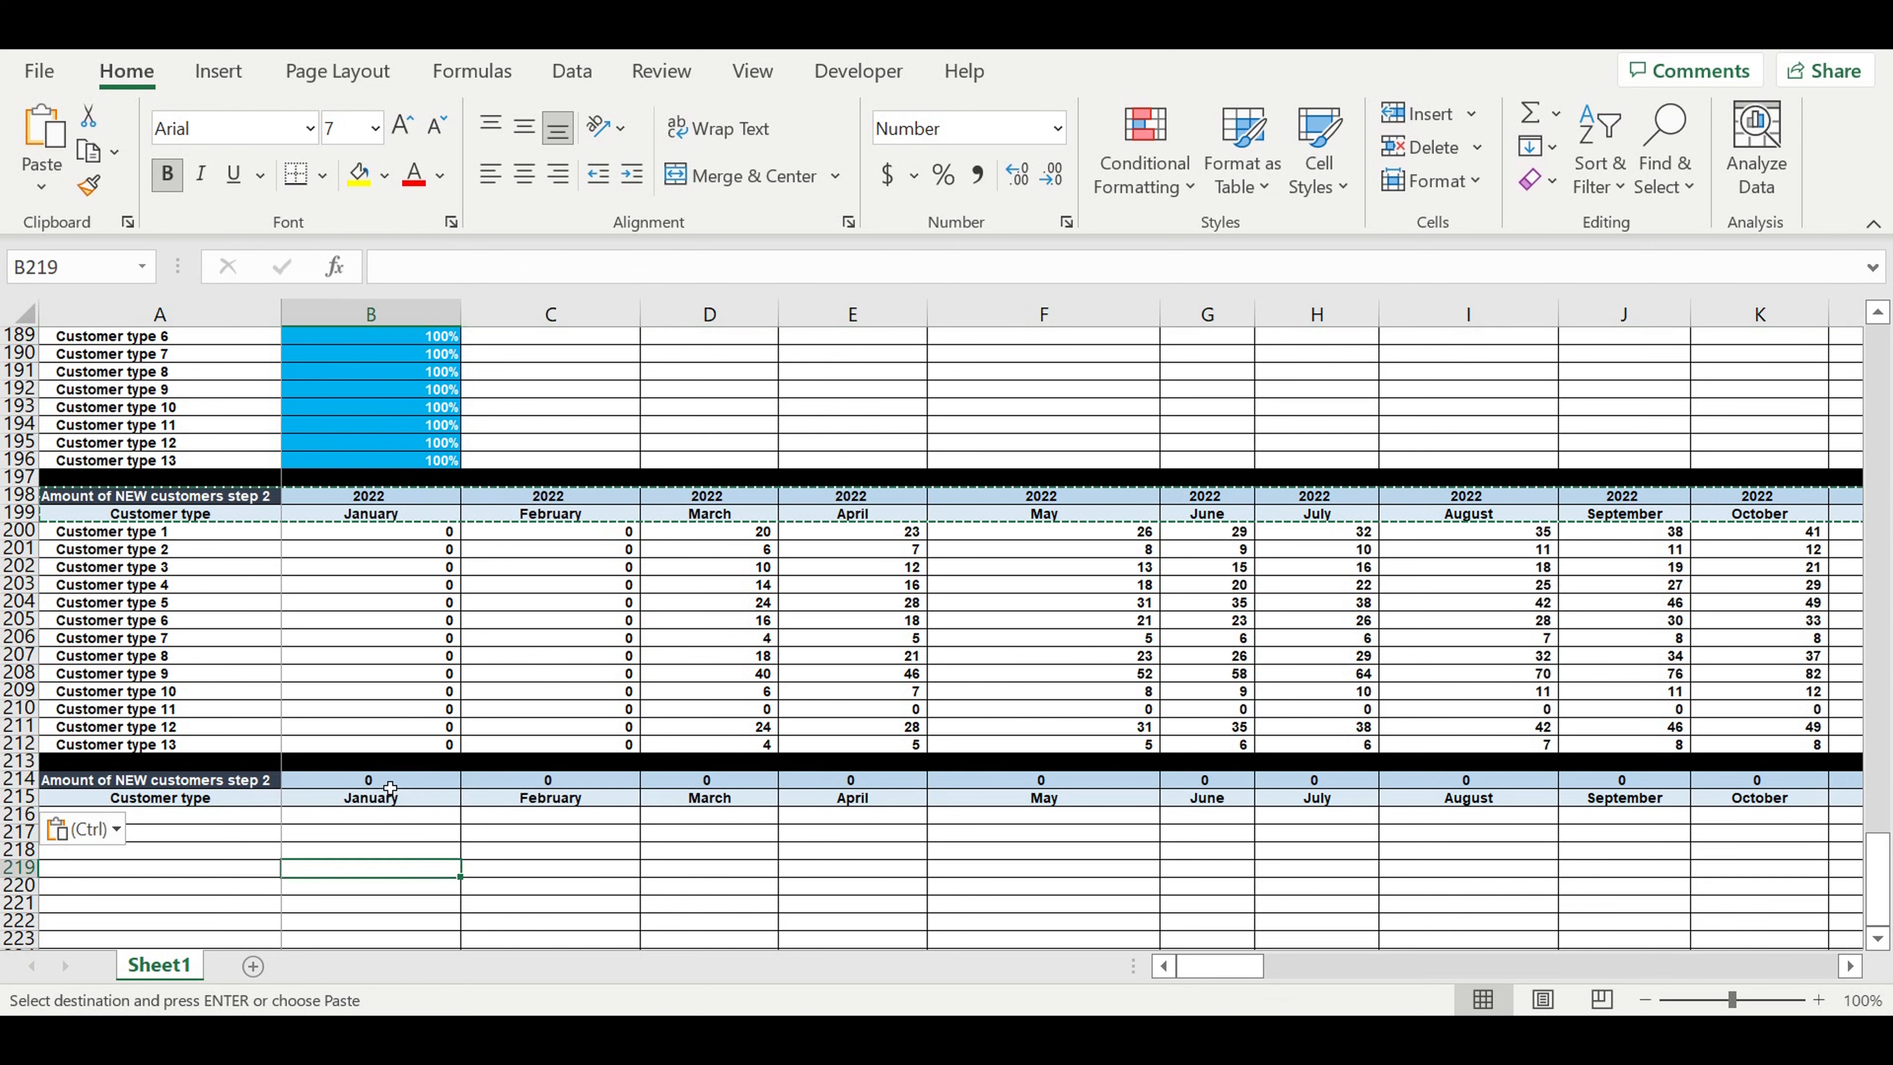
Link the year headers of the copied row 214 to the table above, using =B198 in B214
click(371, 780)
text(=)
click(384, 500)
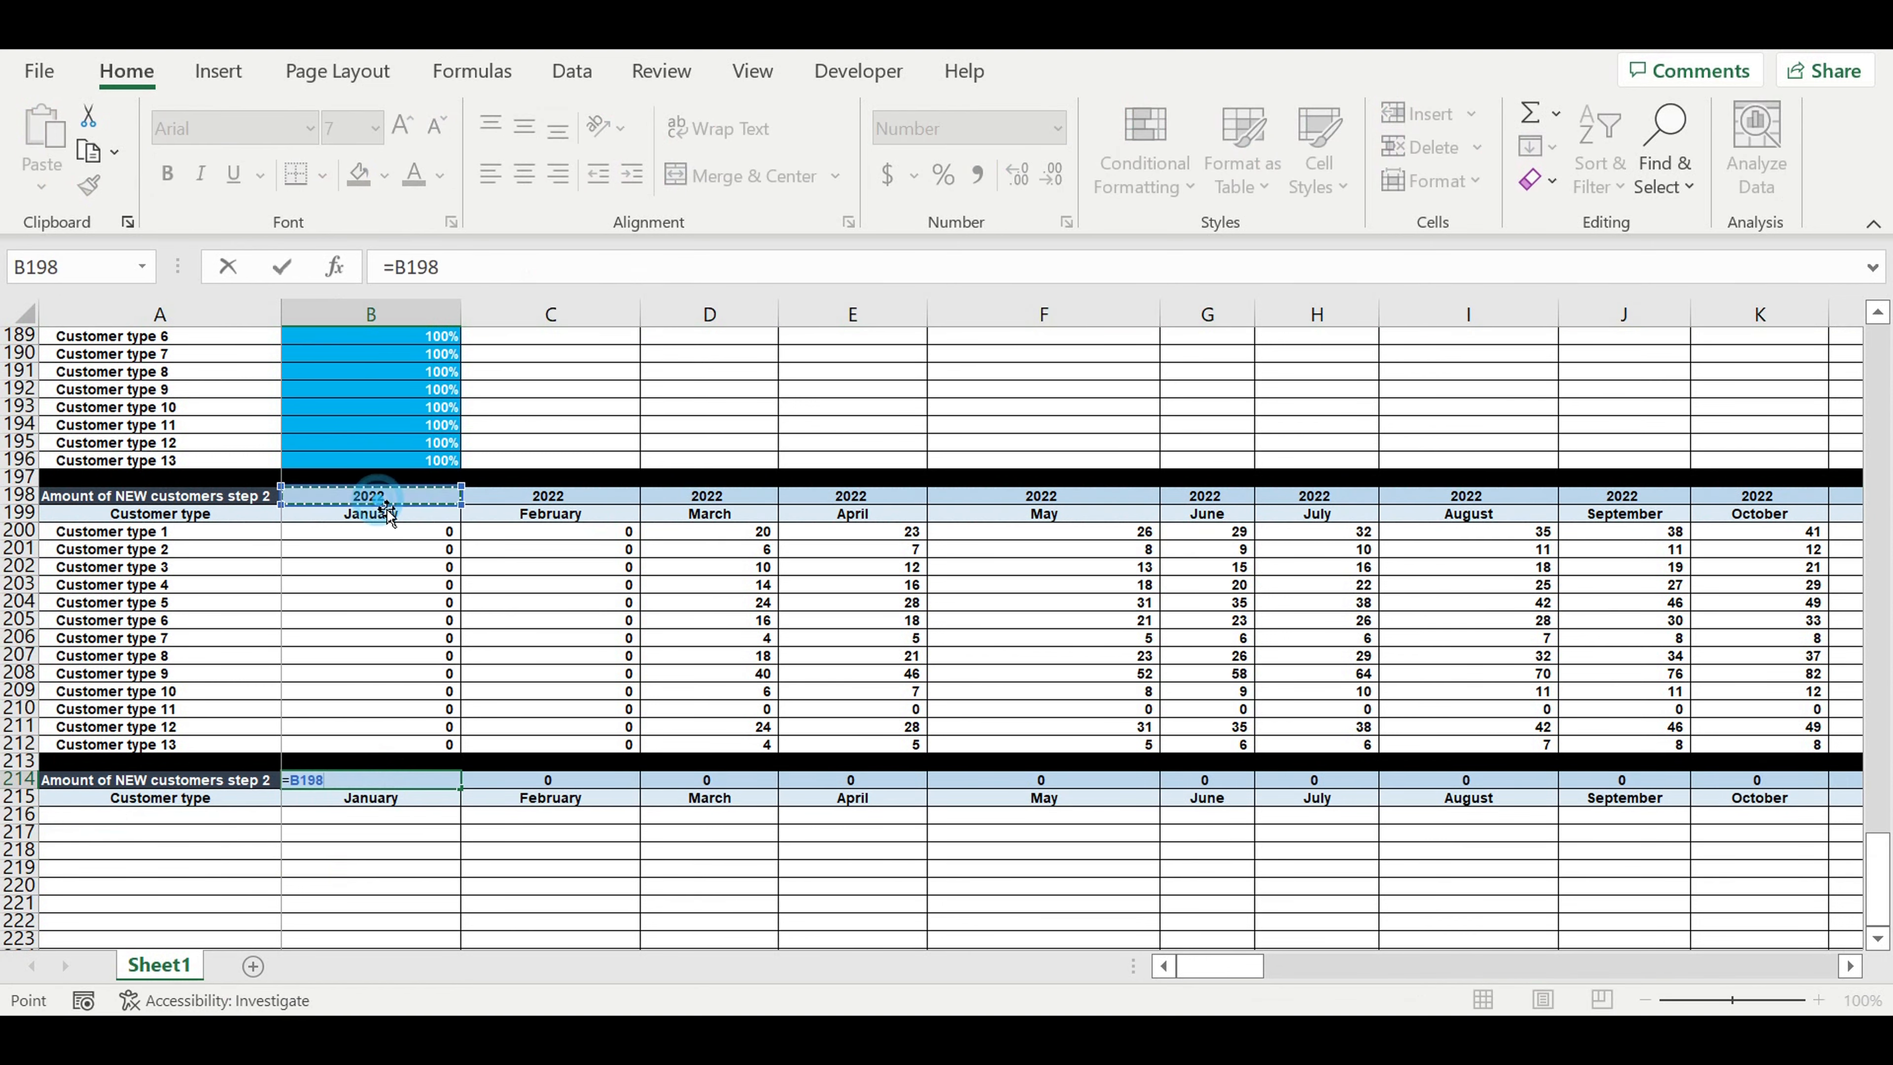
key(Return)
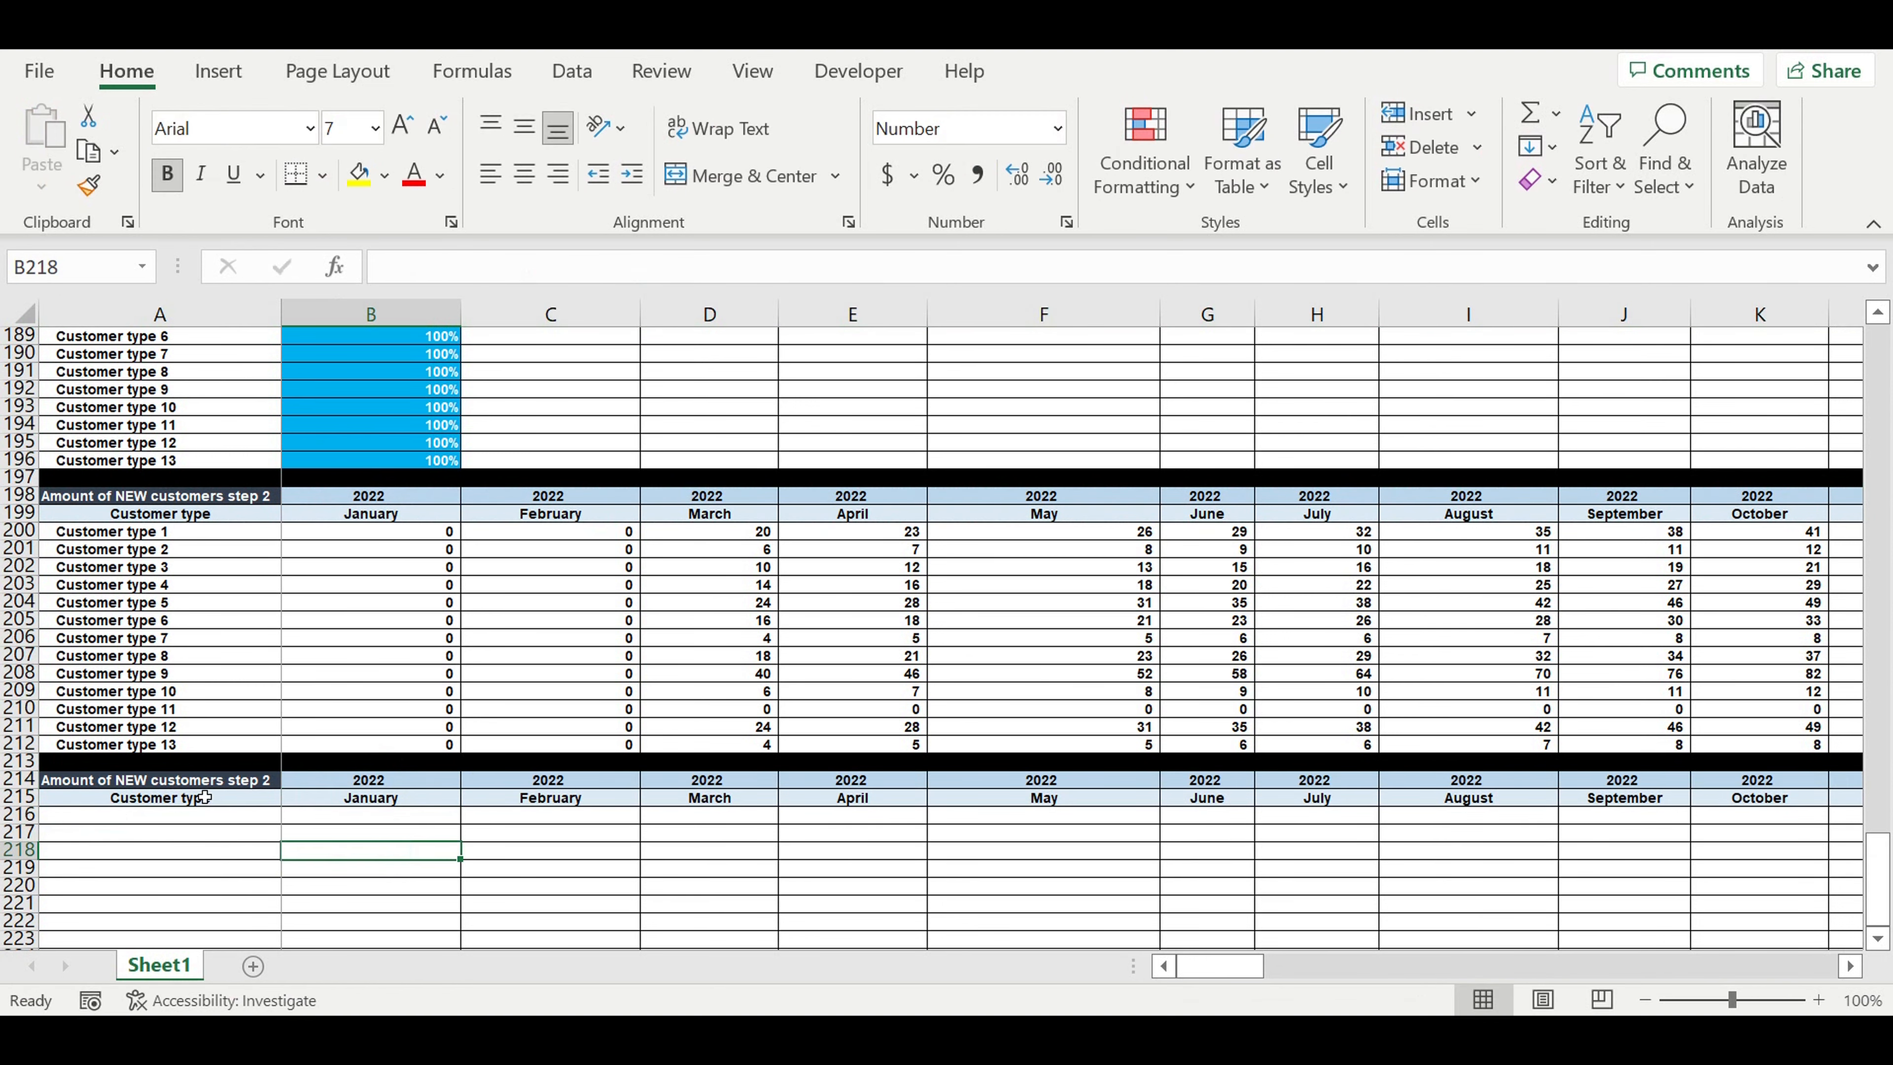
Change the new block's title in A214 to "Transpose"
click(195, 777)
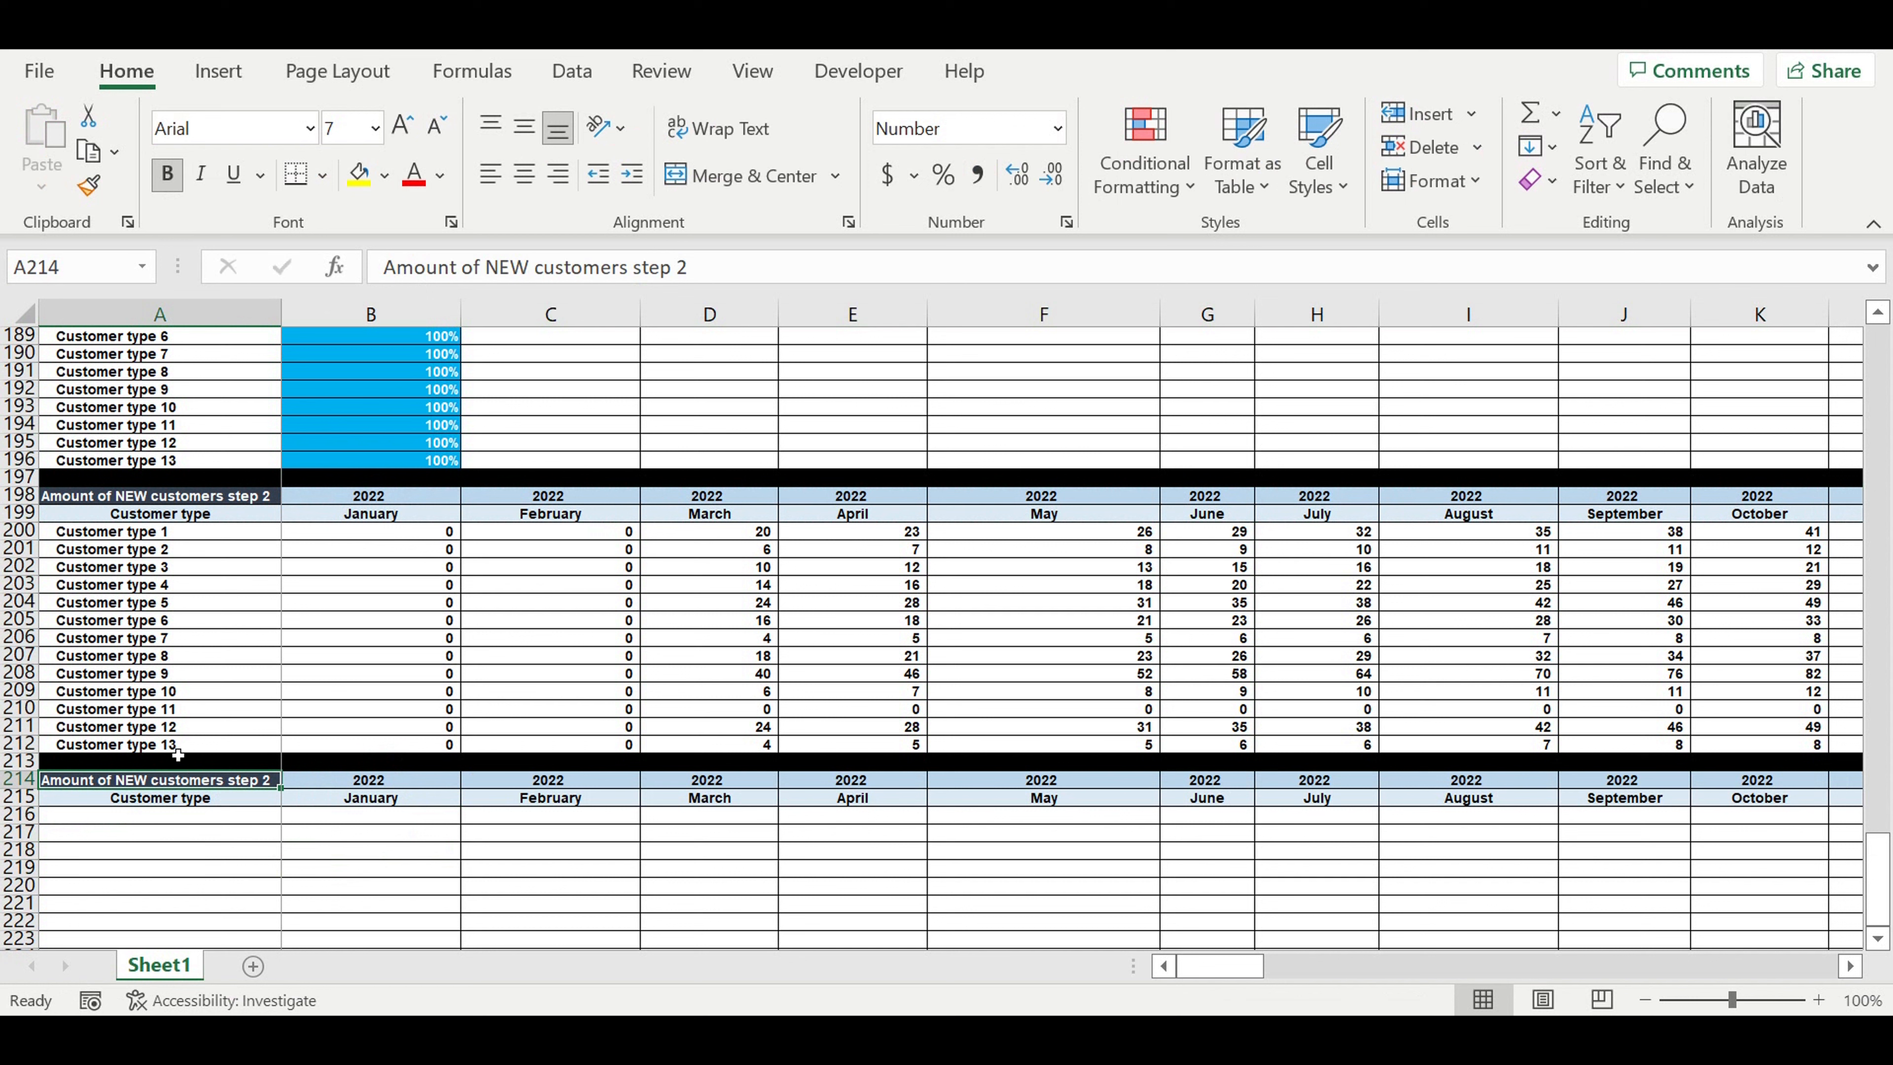
text(Transpose)
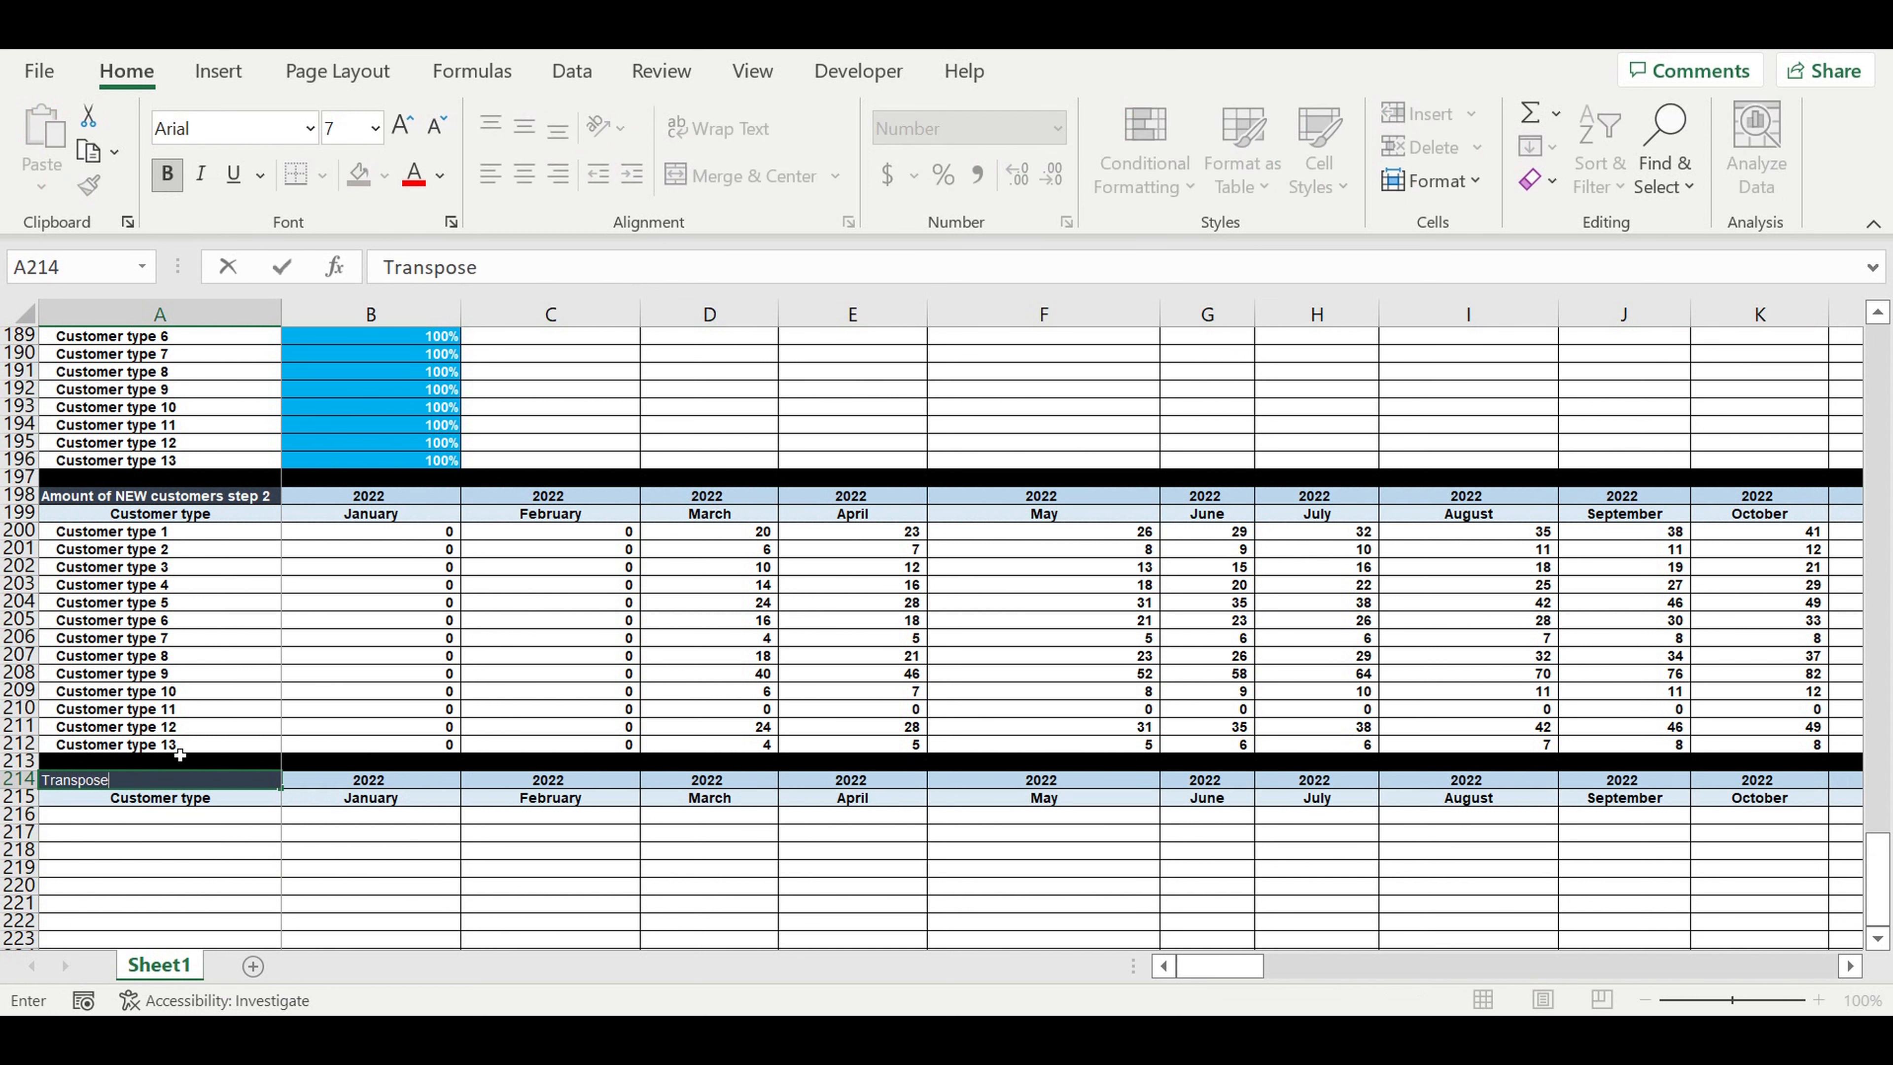
key(Return)
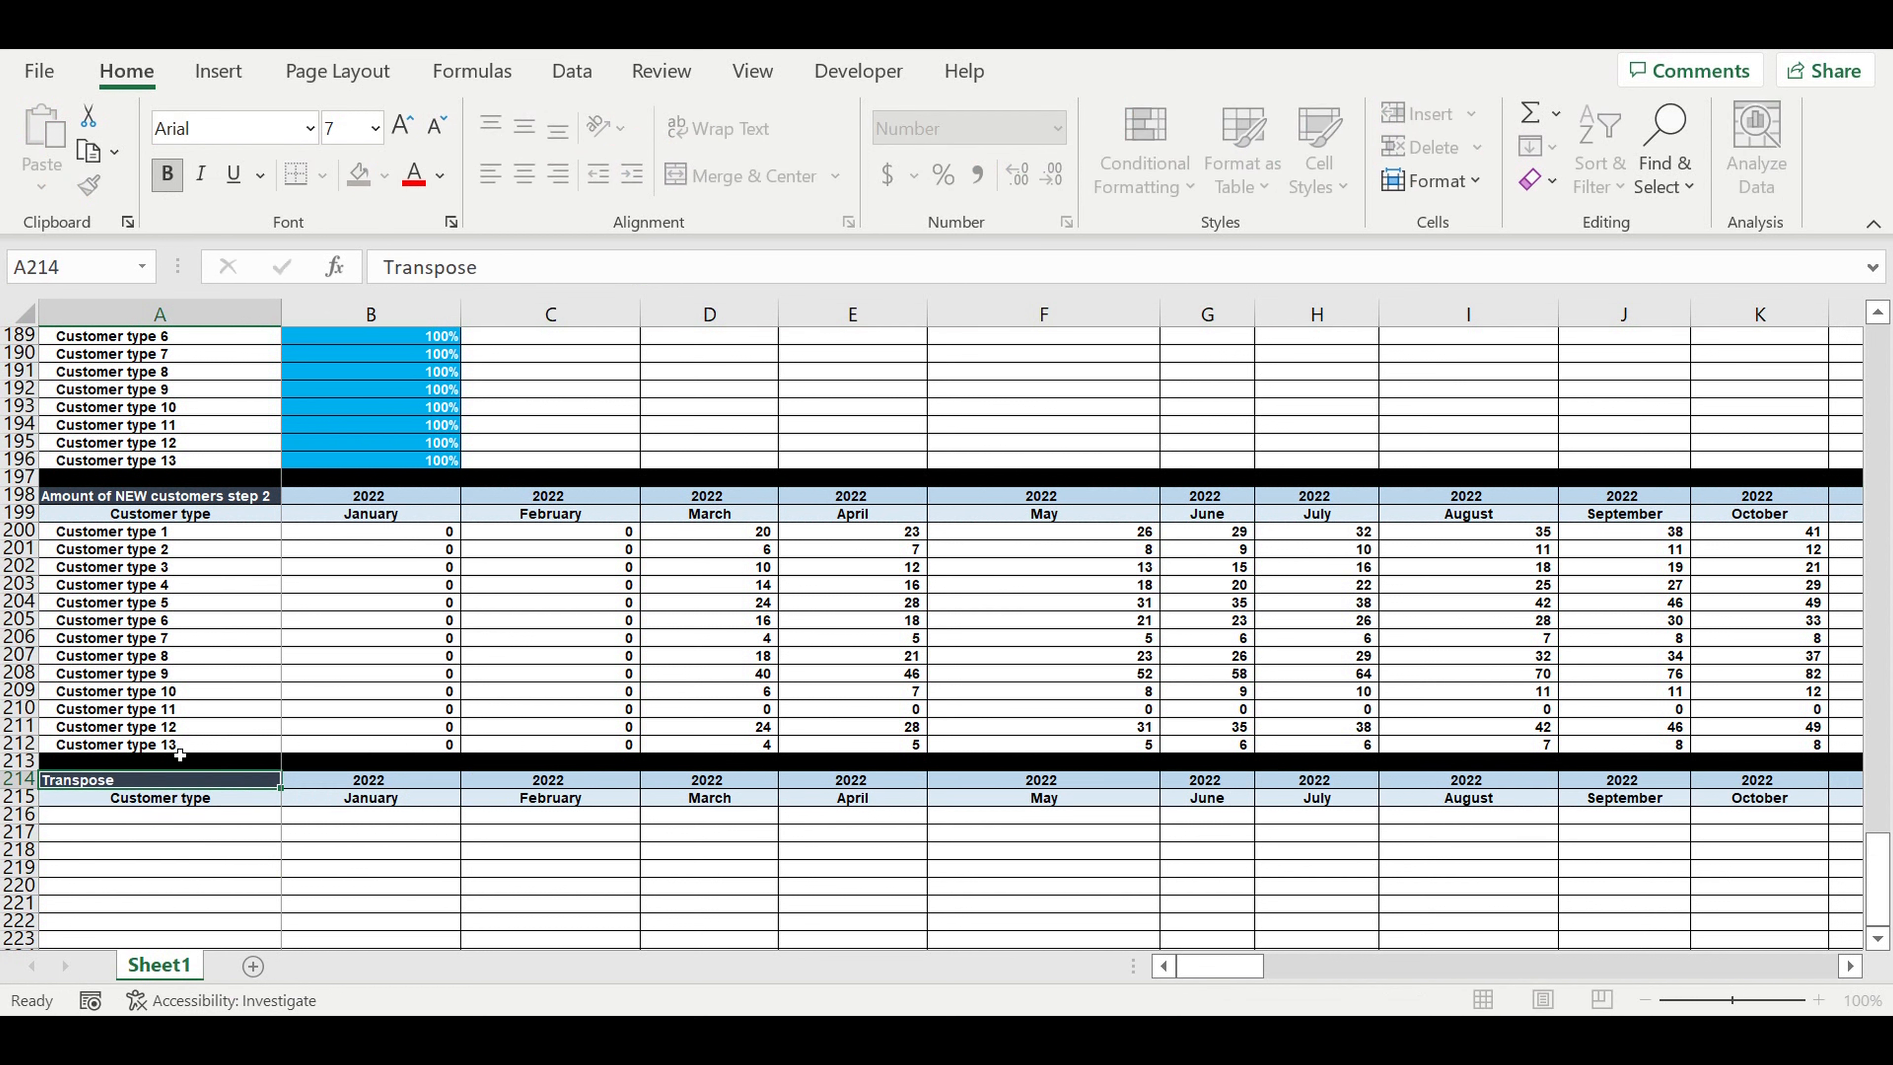
Start a month numbering row with 1 in B216 and the formula =B216+1 in C216
click(376, 816)
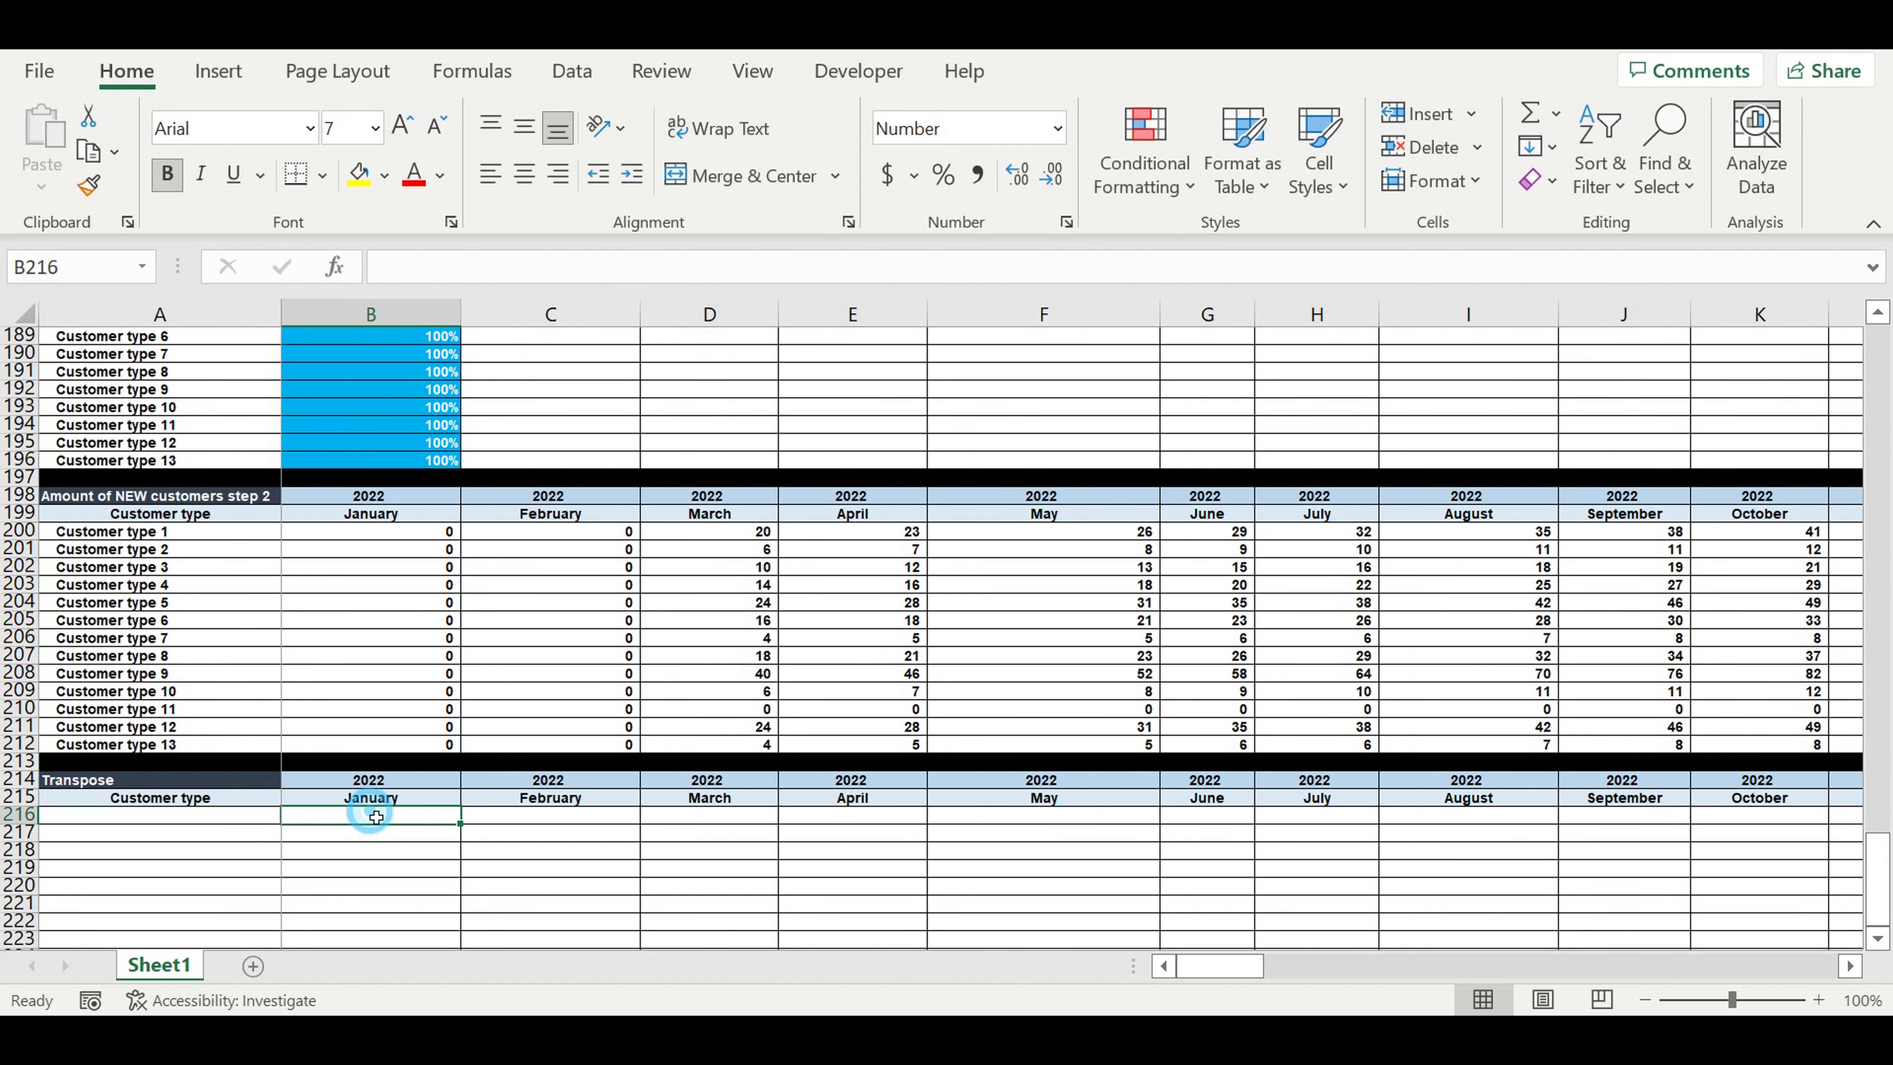
text(1)
click(553, 850)
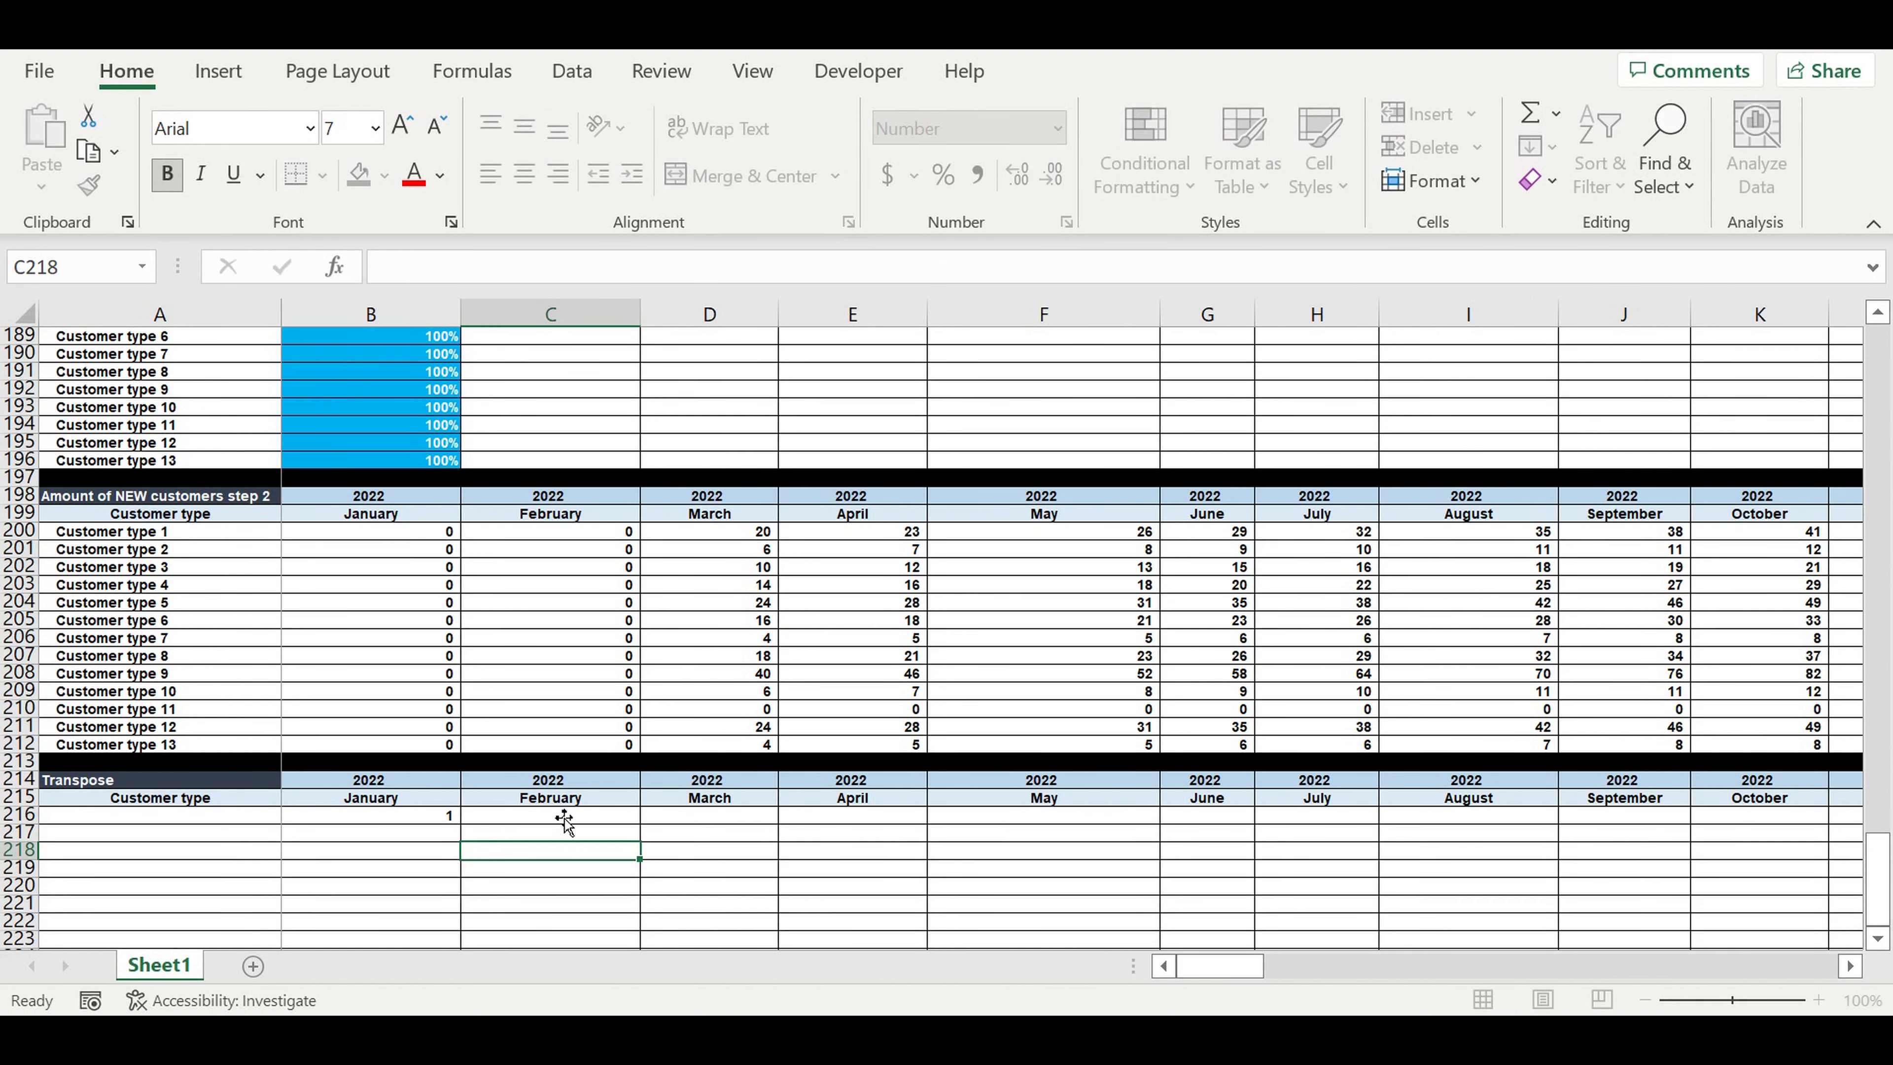
click(565, 822)
text(=)
click(438, 818)
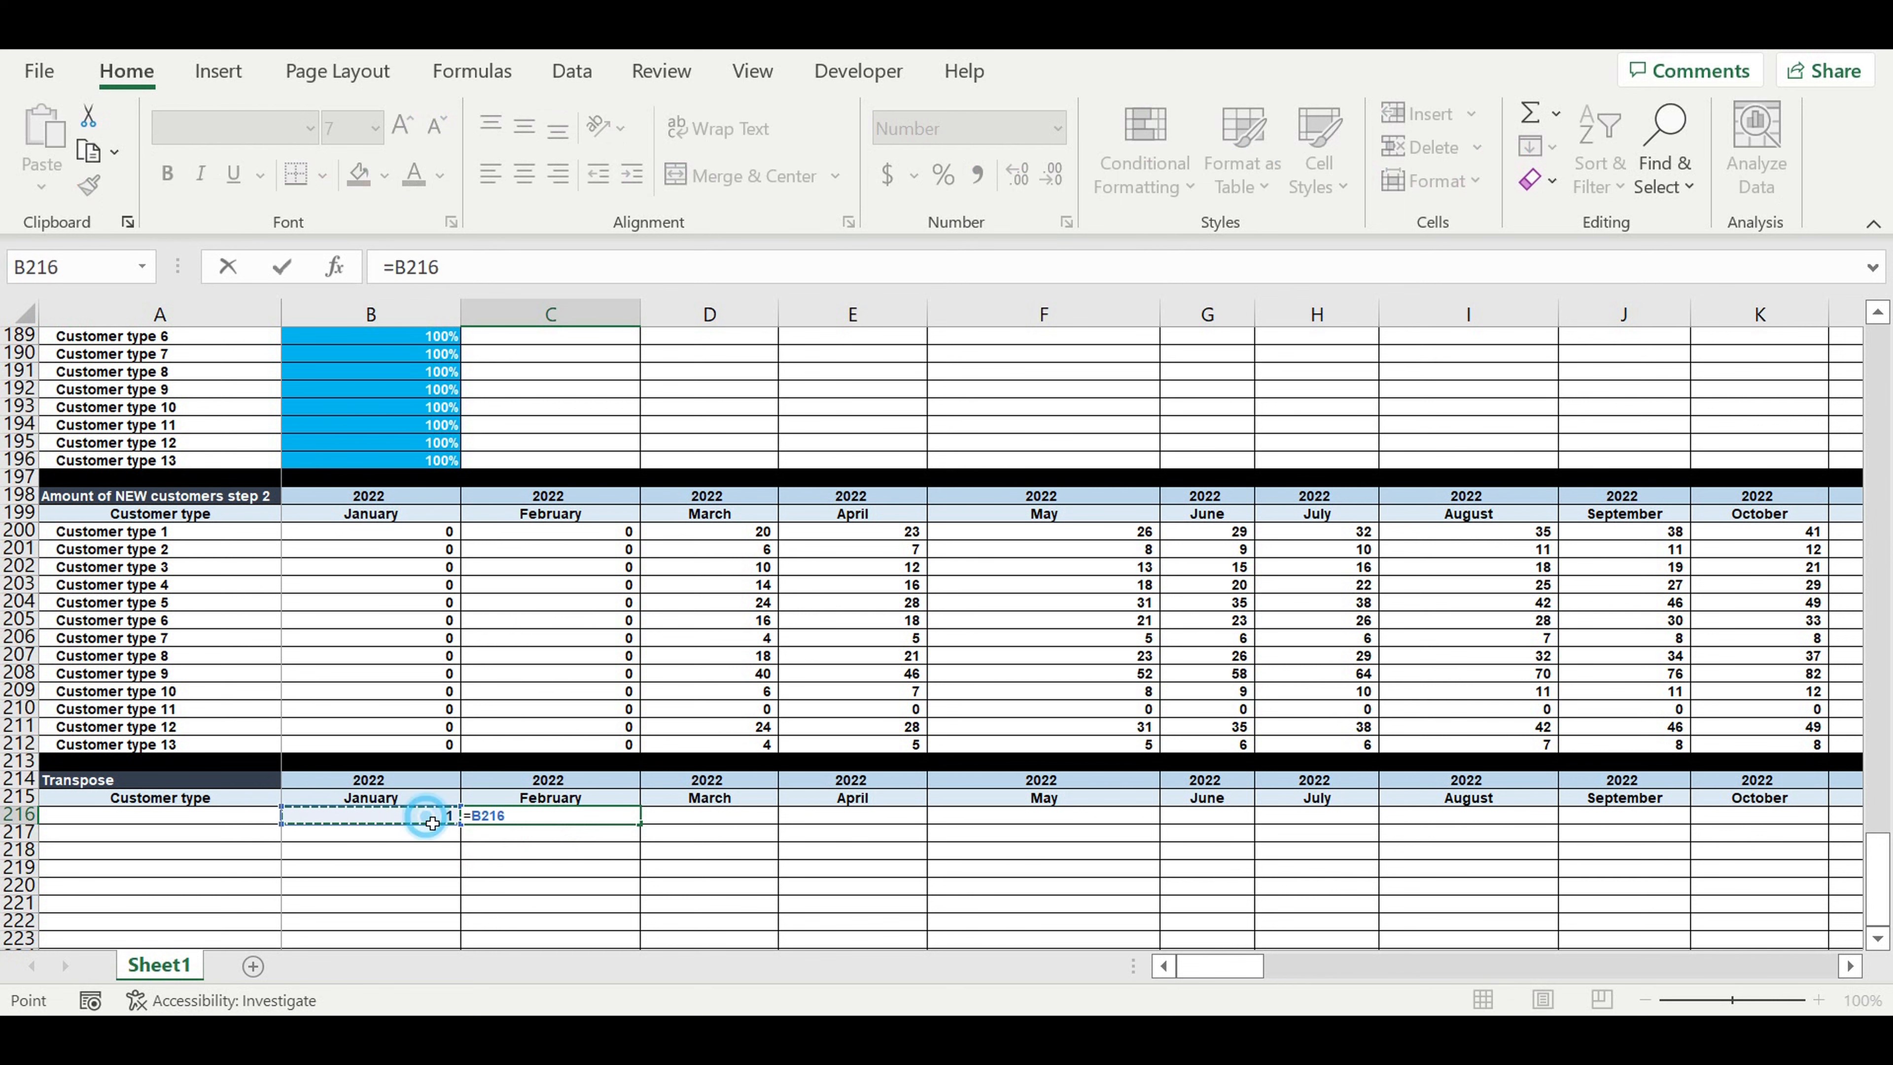
text(+1)
key(ctrl+Return)
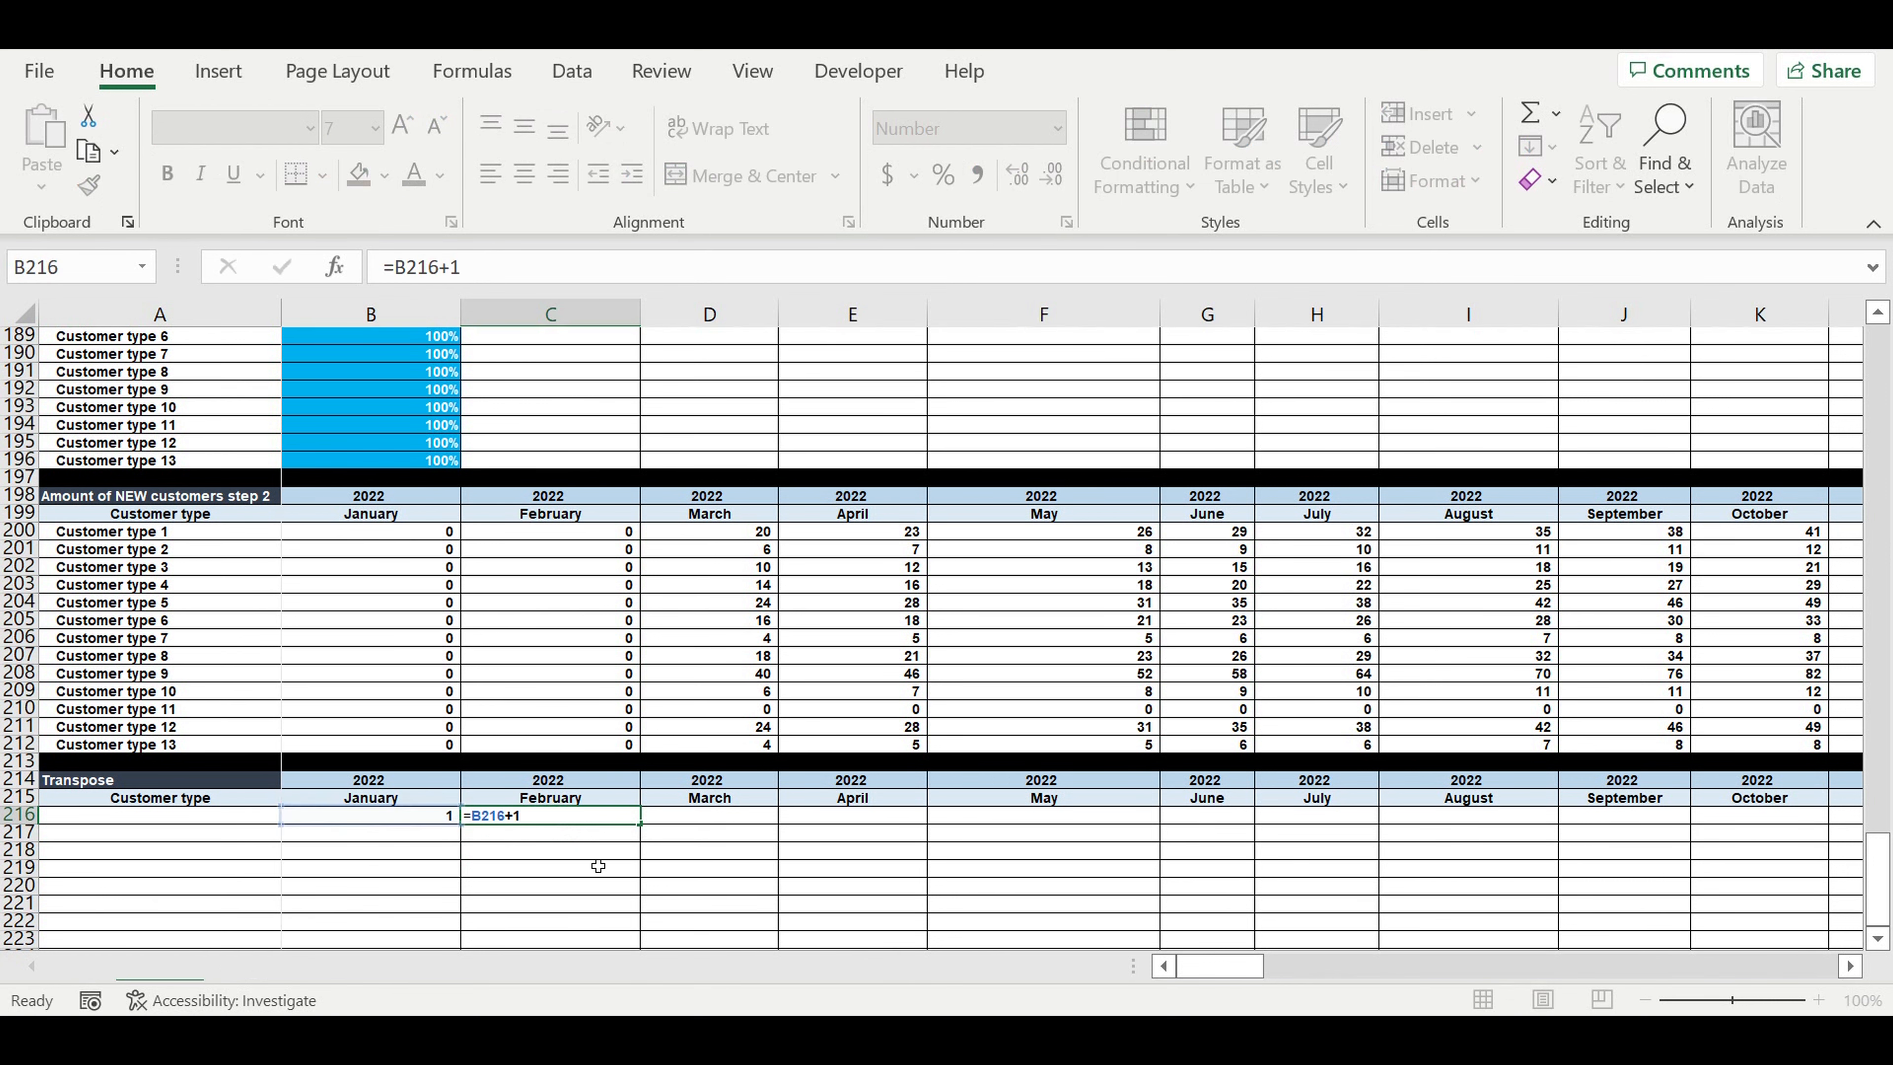
Center the month numbers in B216:C216 and shade them light gold
drag(422, 818, 514, 820)
click(524, 173)
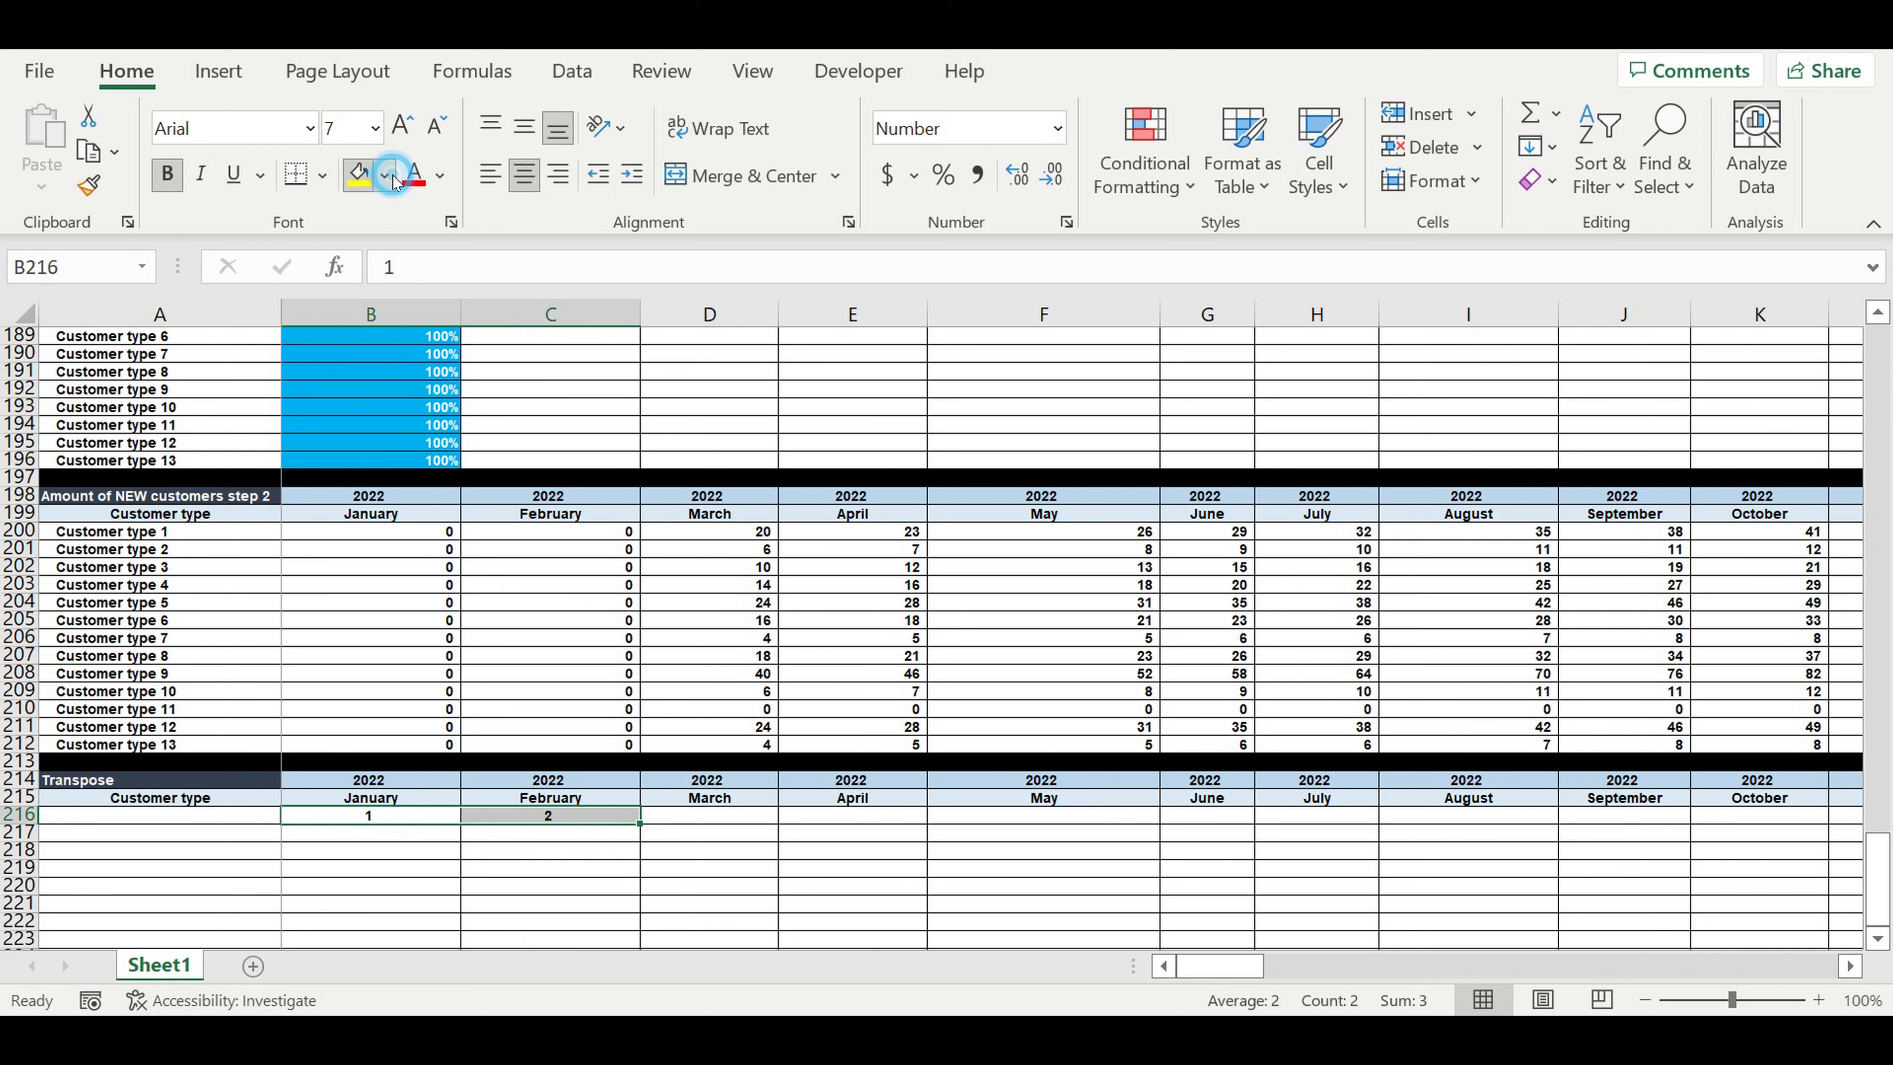
click(385, 175)
click(534, 291)
click(775, 796)
Extend the numbering formula from C216 across row 216 to December 2031 in DQ216
click(587, 810)
drag(639, 822, 1673, 887)
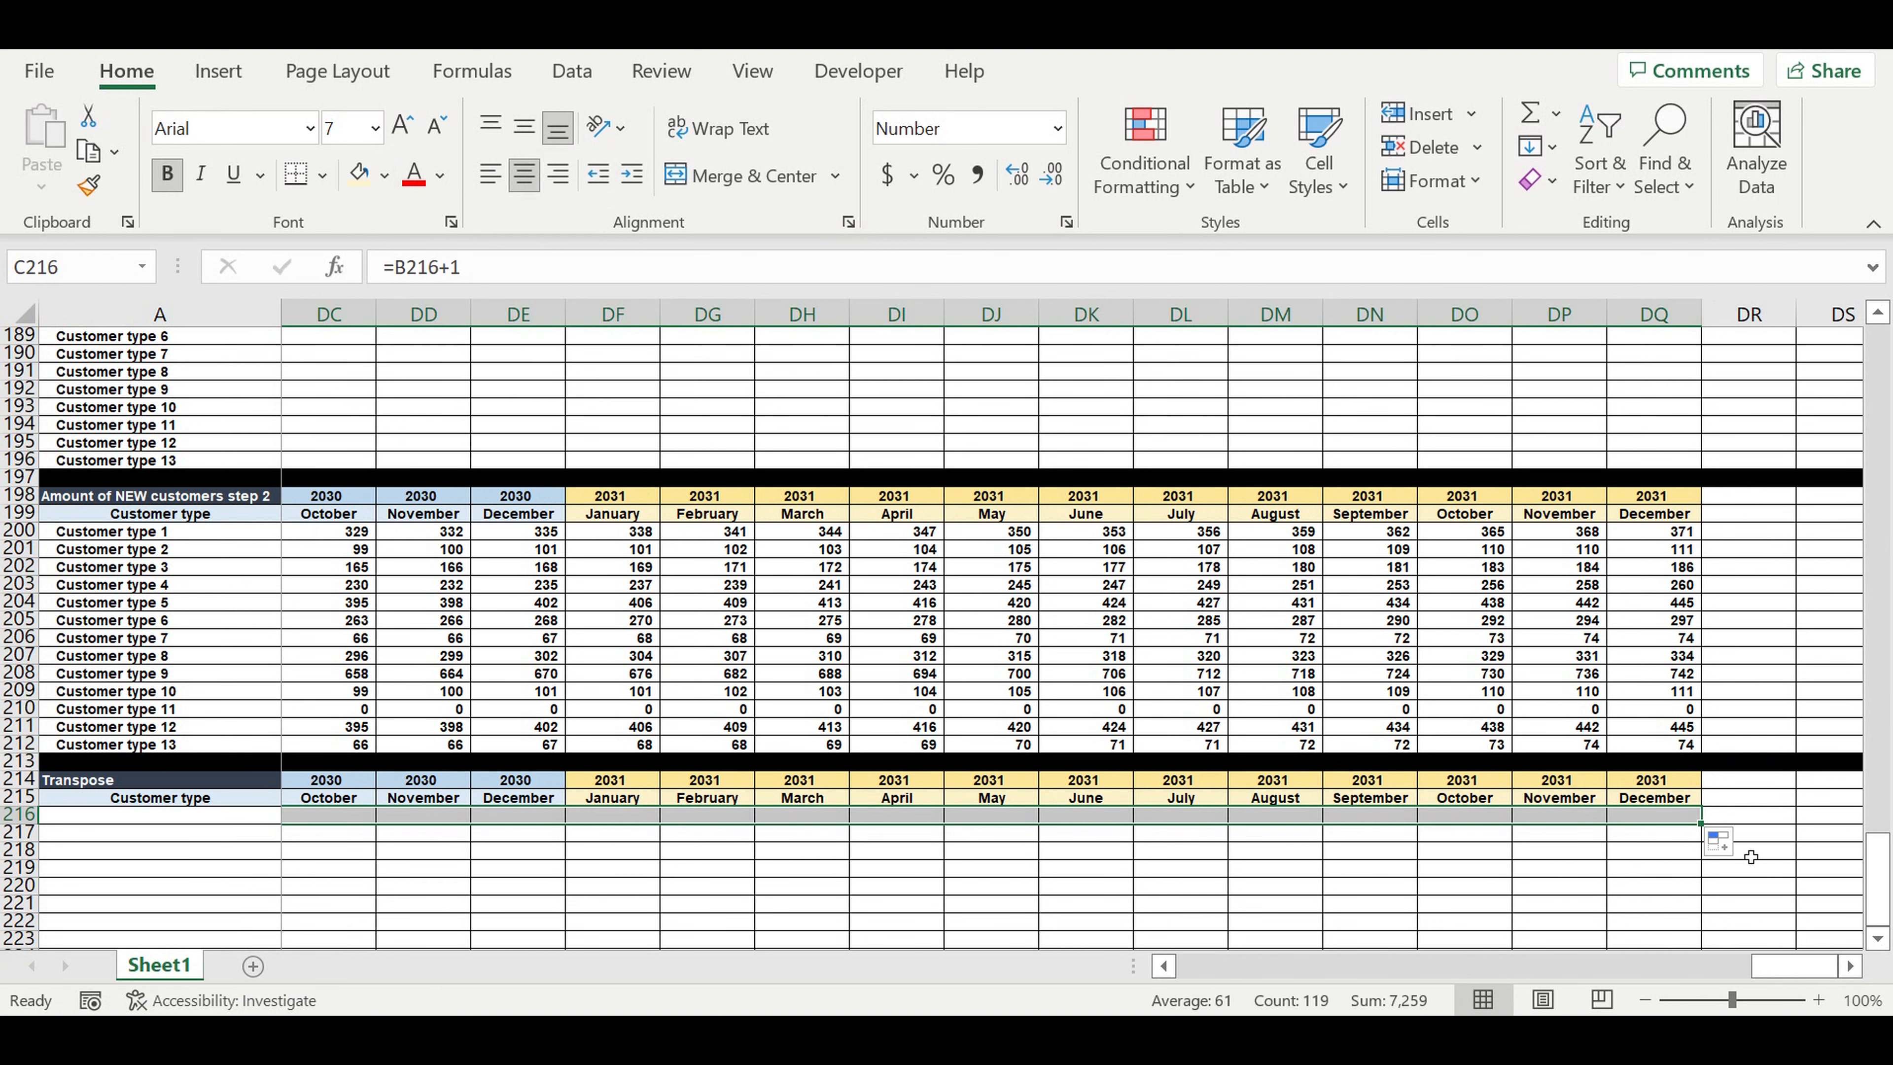
click(1778, 832)
Enter the heading "Total" in DR216, directly after the last month number
click(1747, 816)
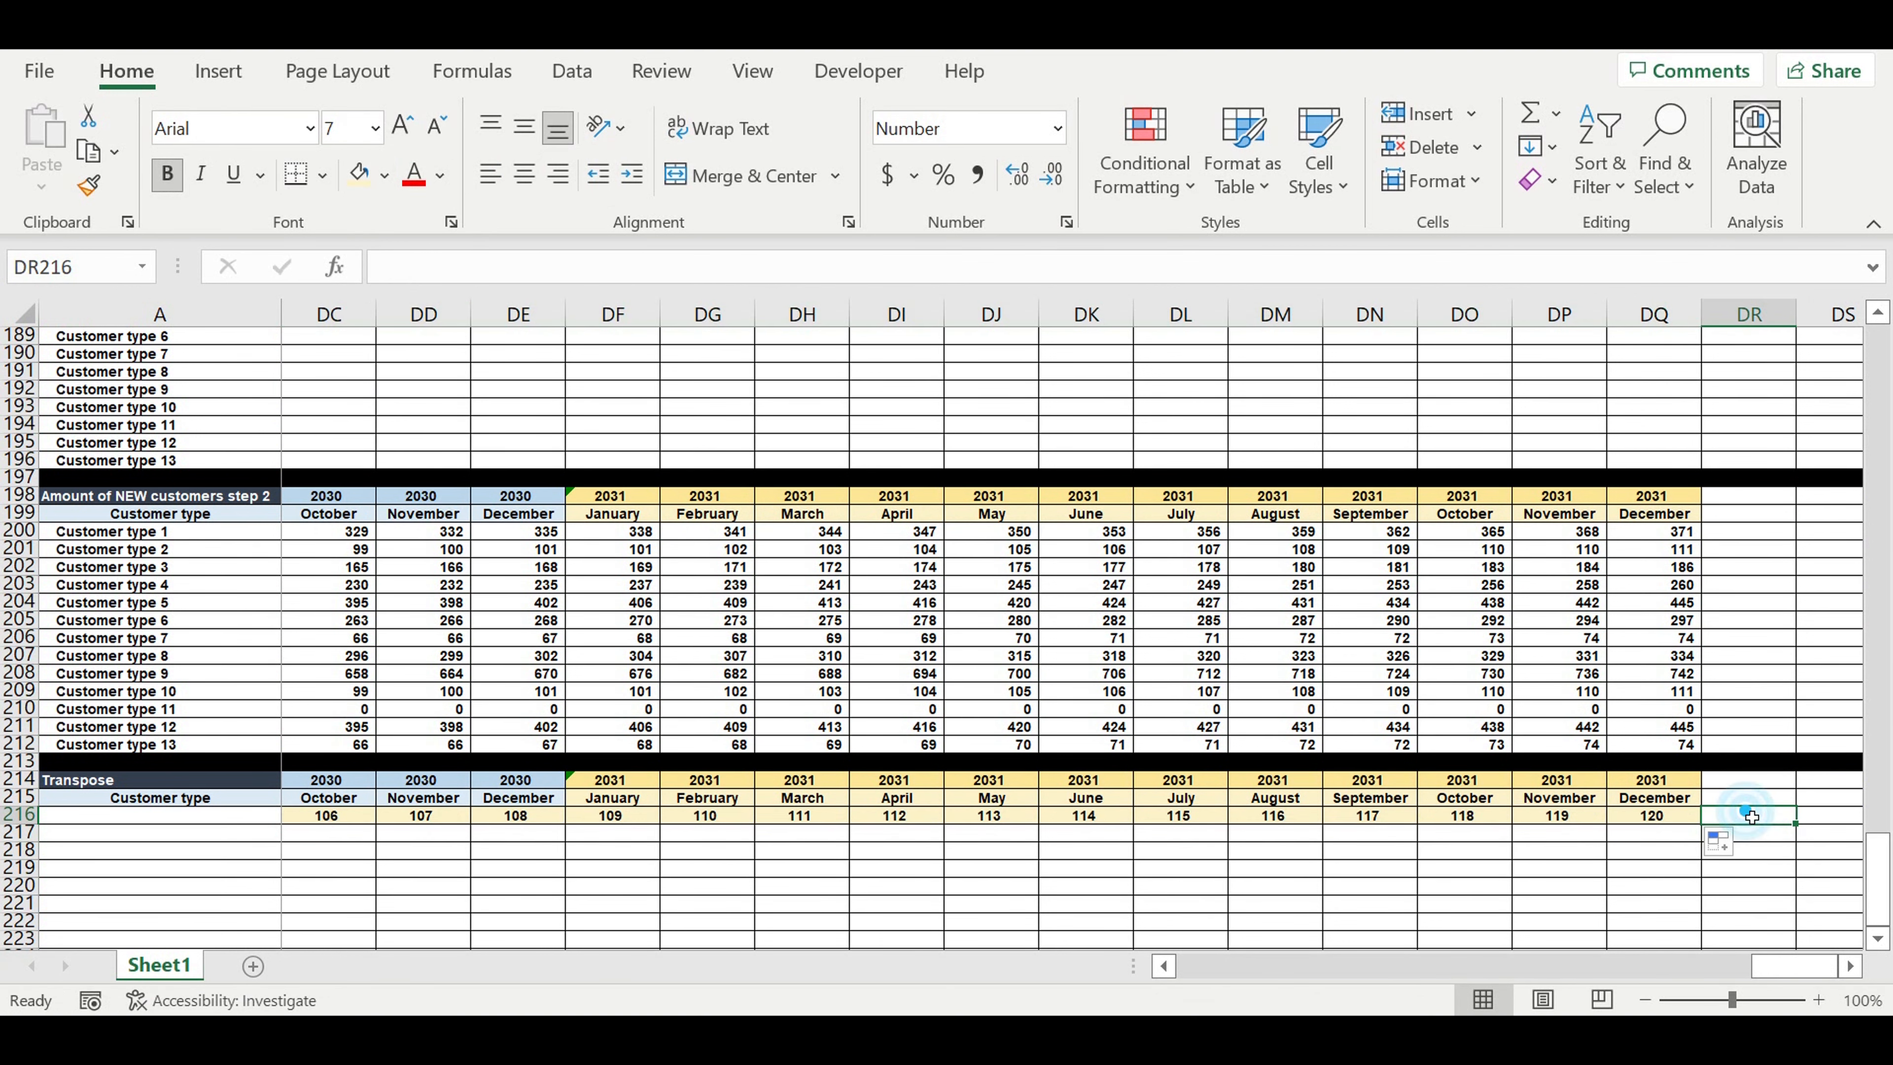
text(OTAL)
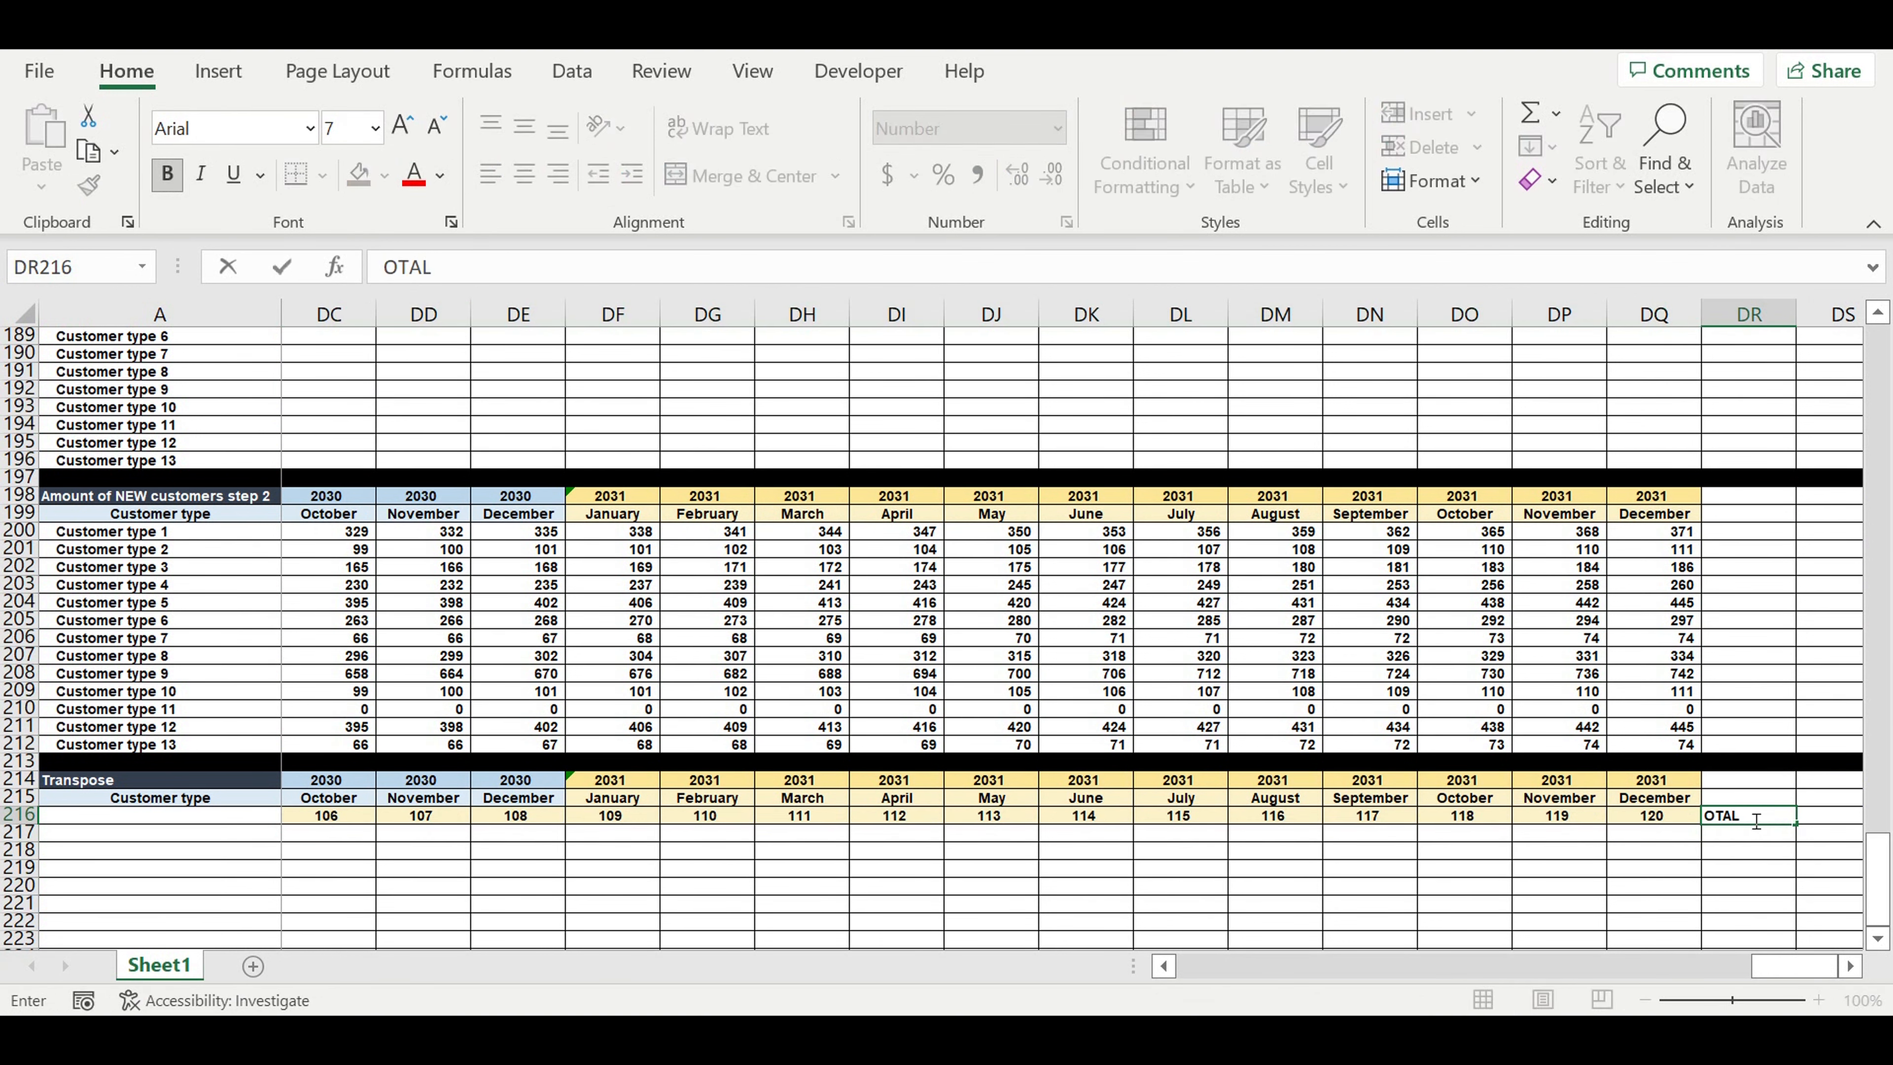
key(BackSpace)
key(BackSpace)
key(BackSpace)
click(1728, 910)
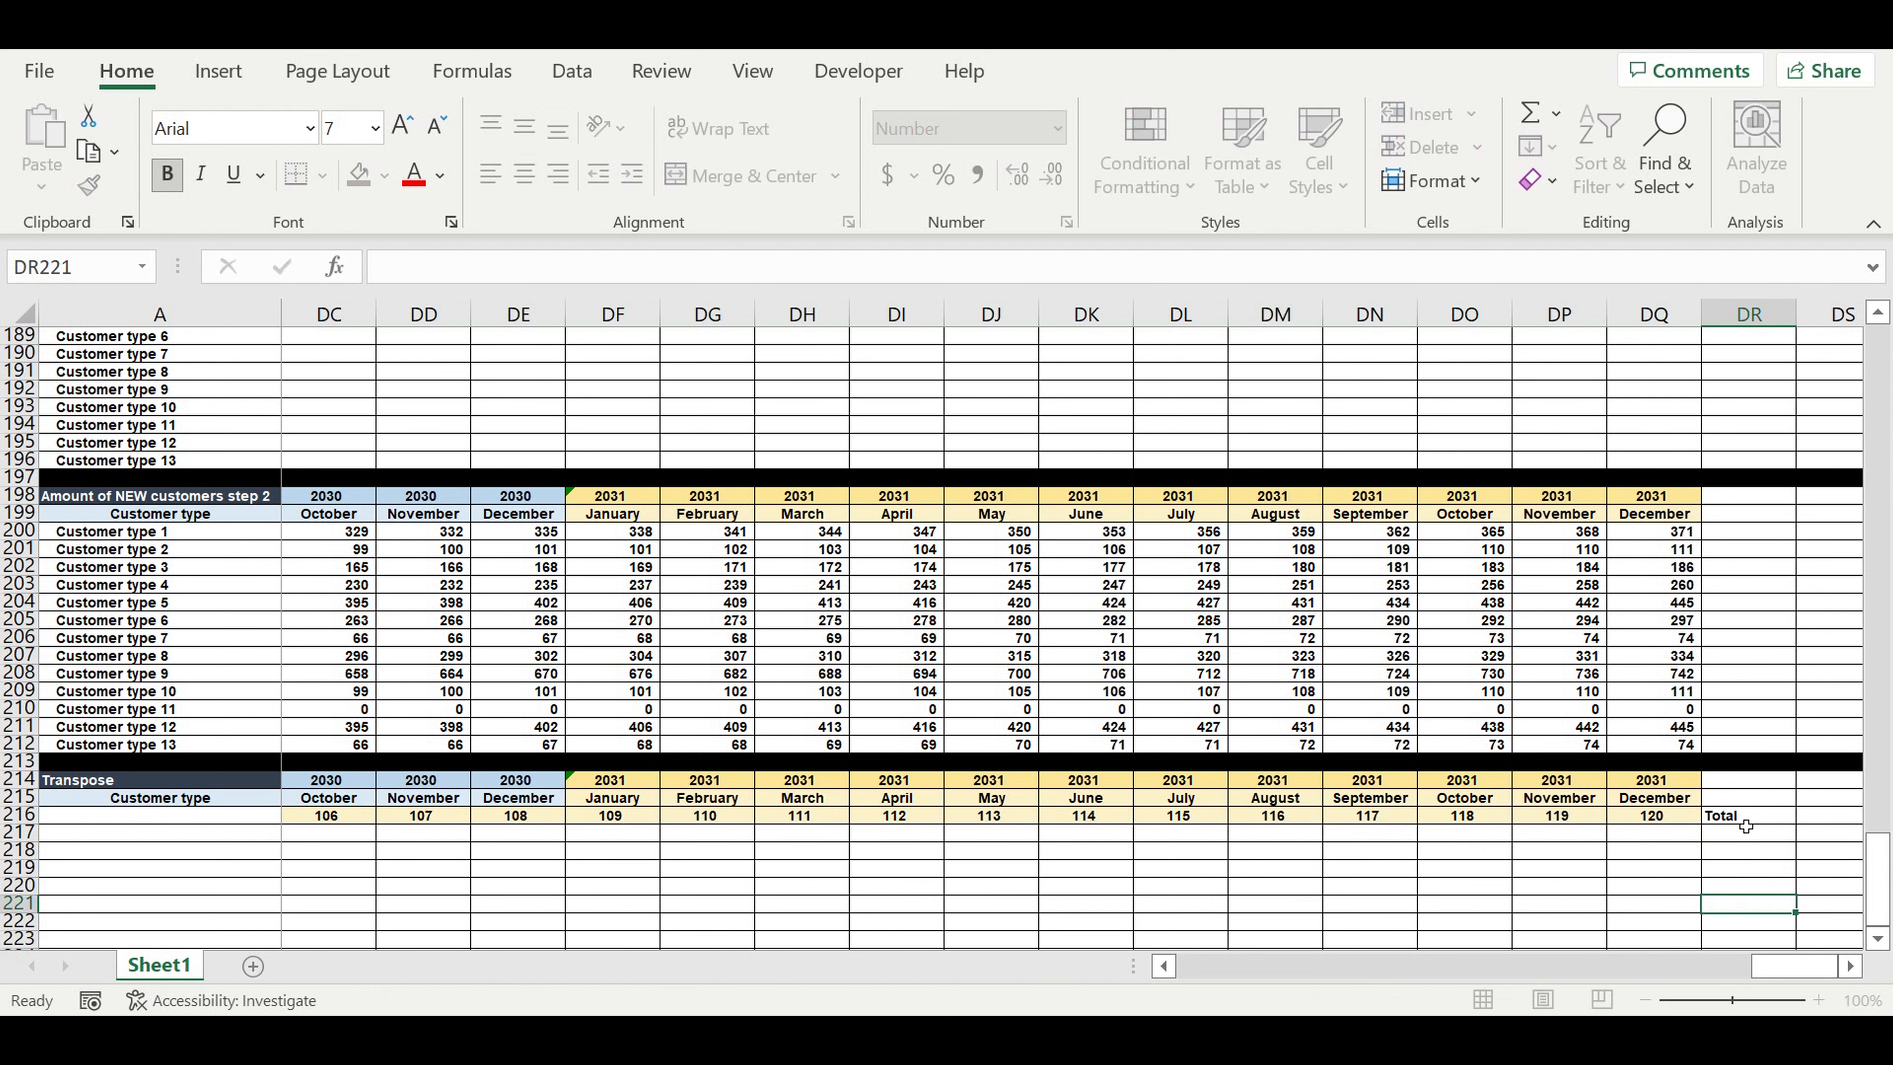
Center the Total heading in DR216 and fill the cell with yellow
click(1736, 814)
click(524, 173)
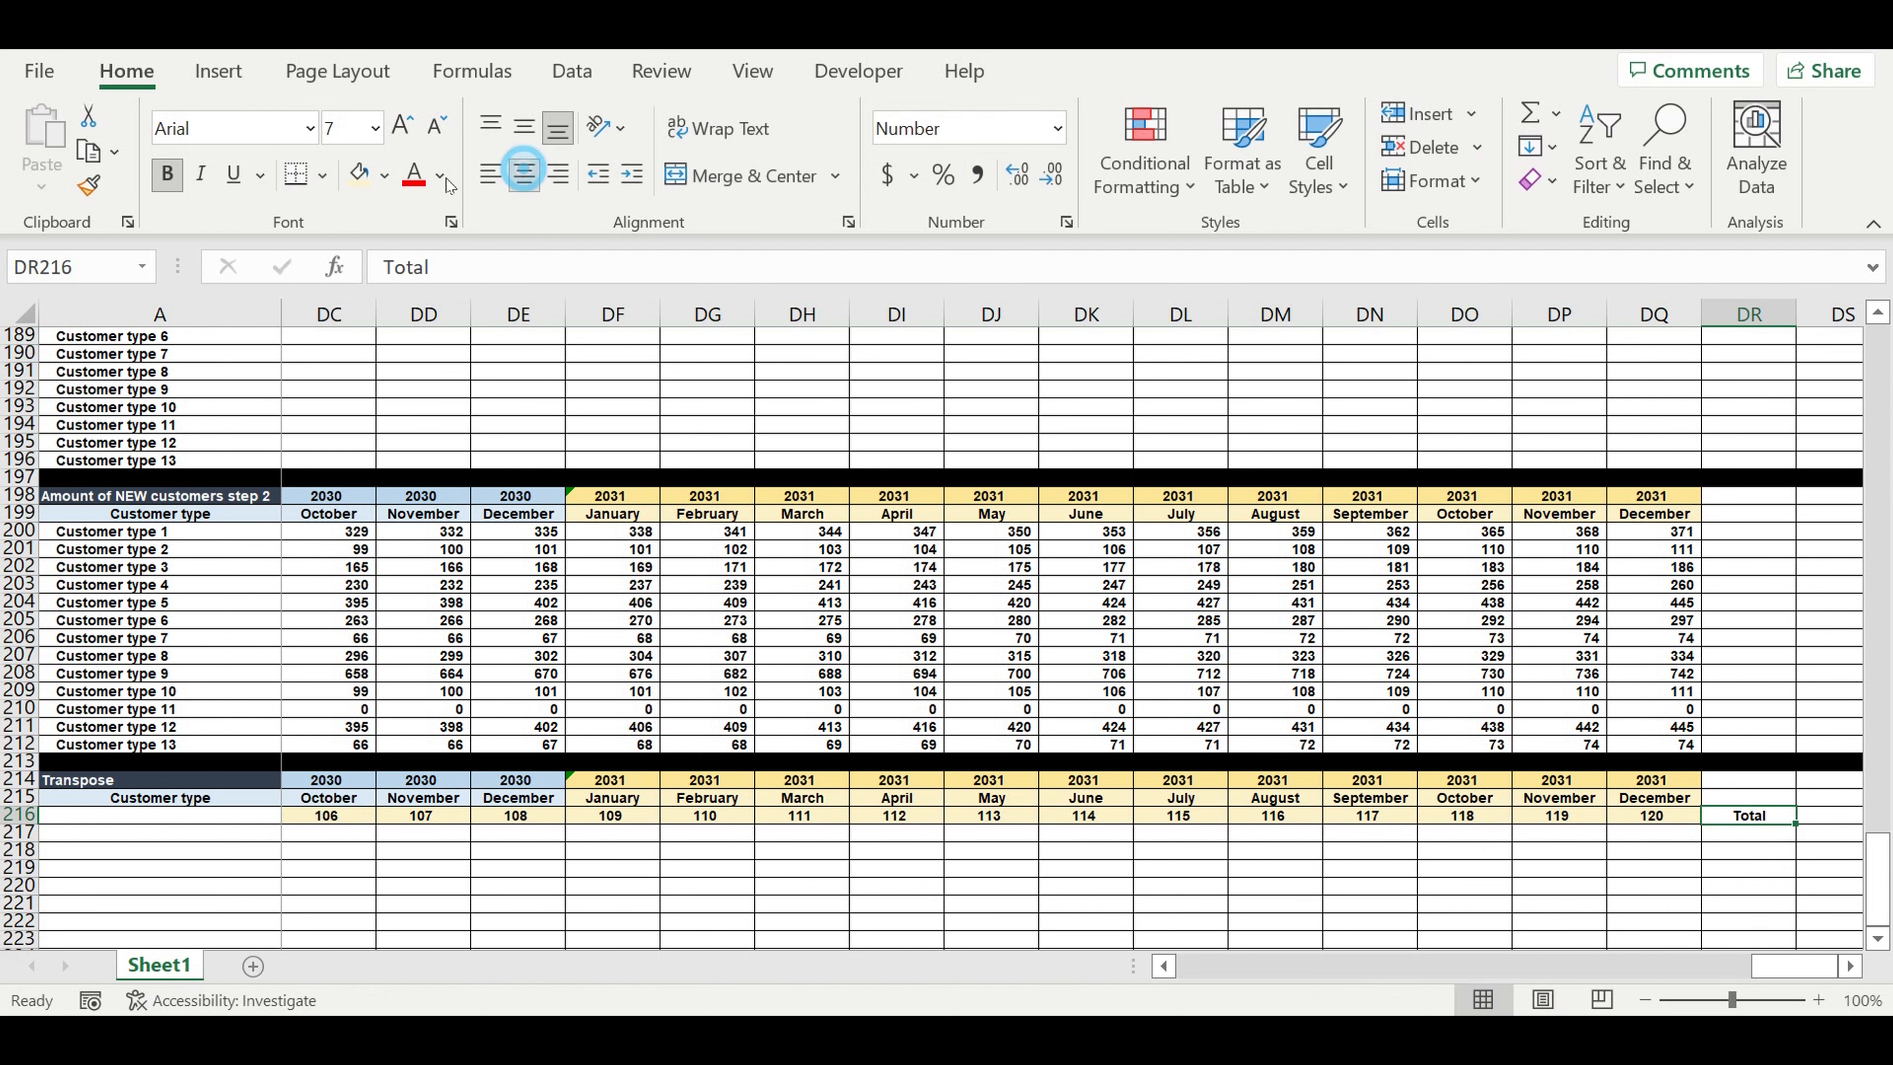
click(384, 175)
click(439, 450)
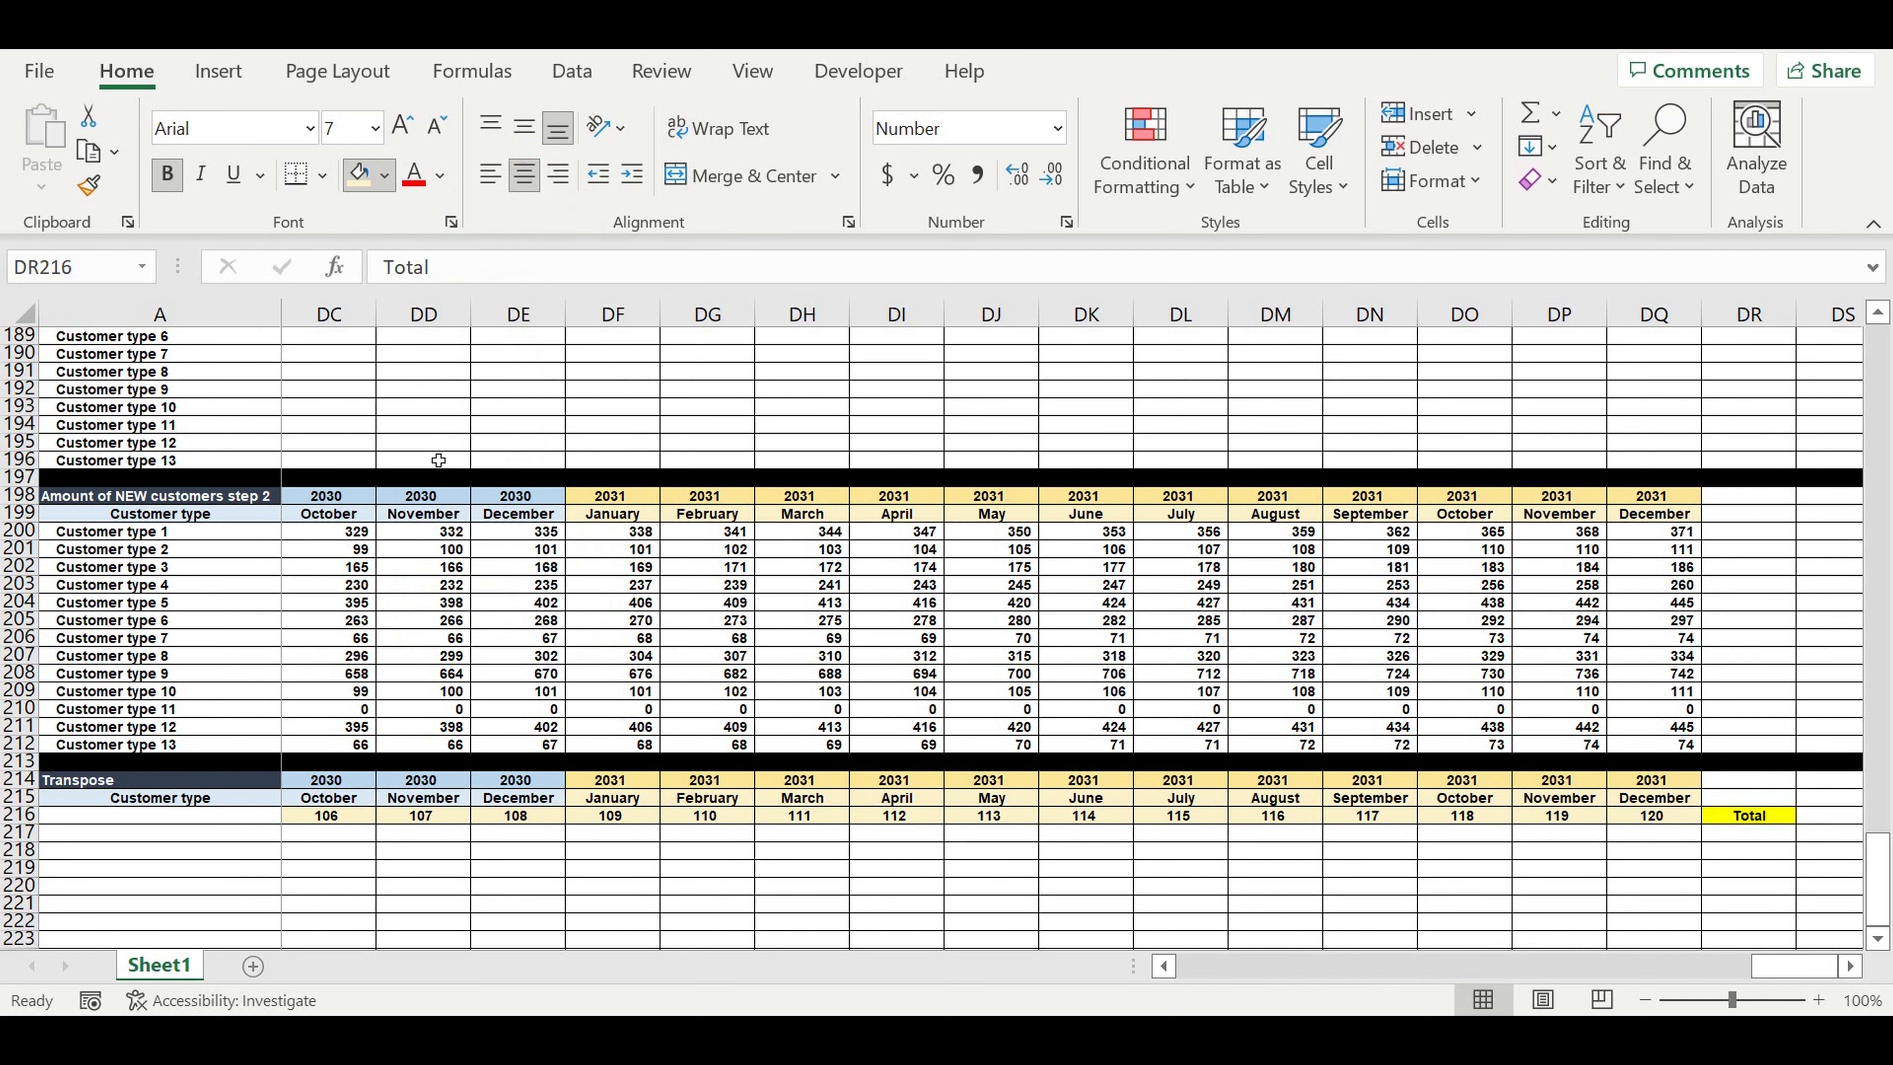
click(1382, 745)
click(1743, 833)
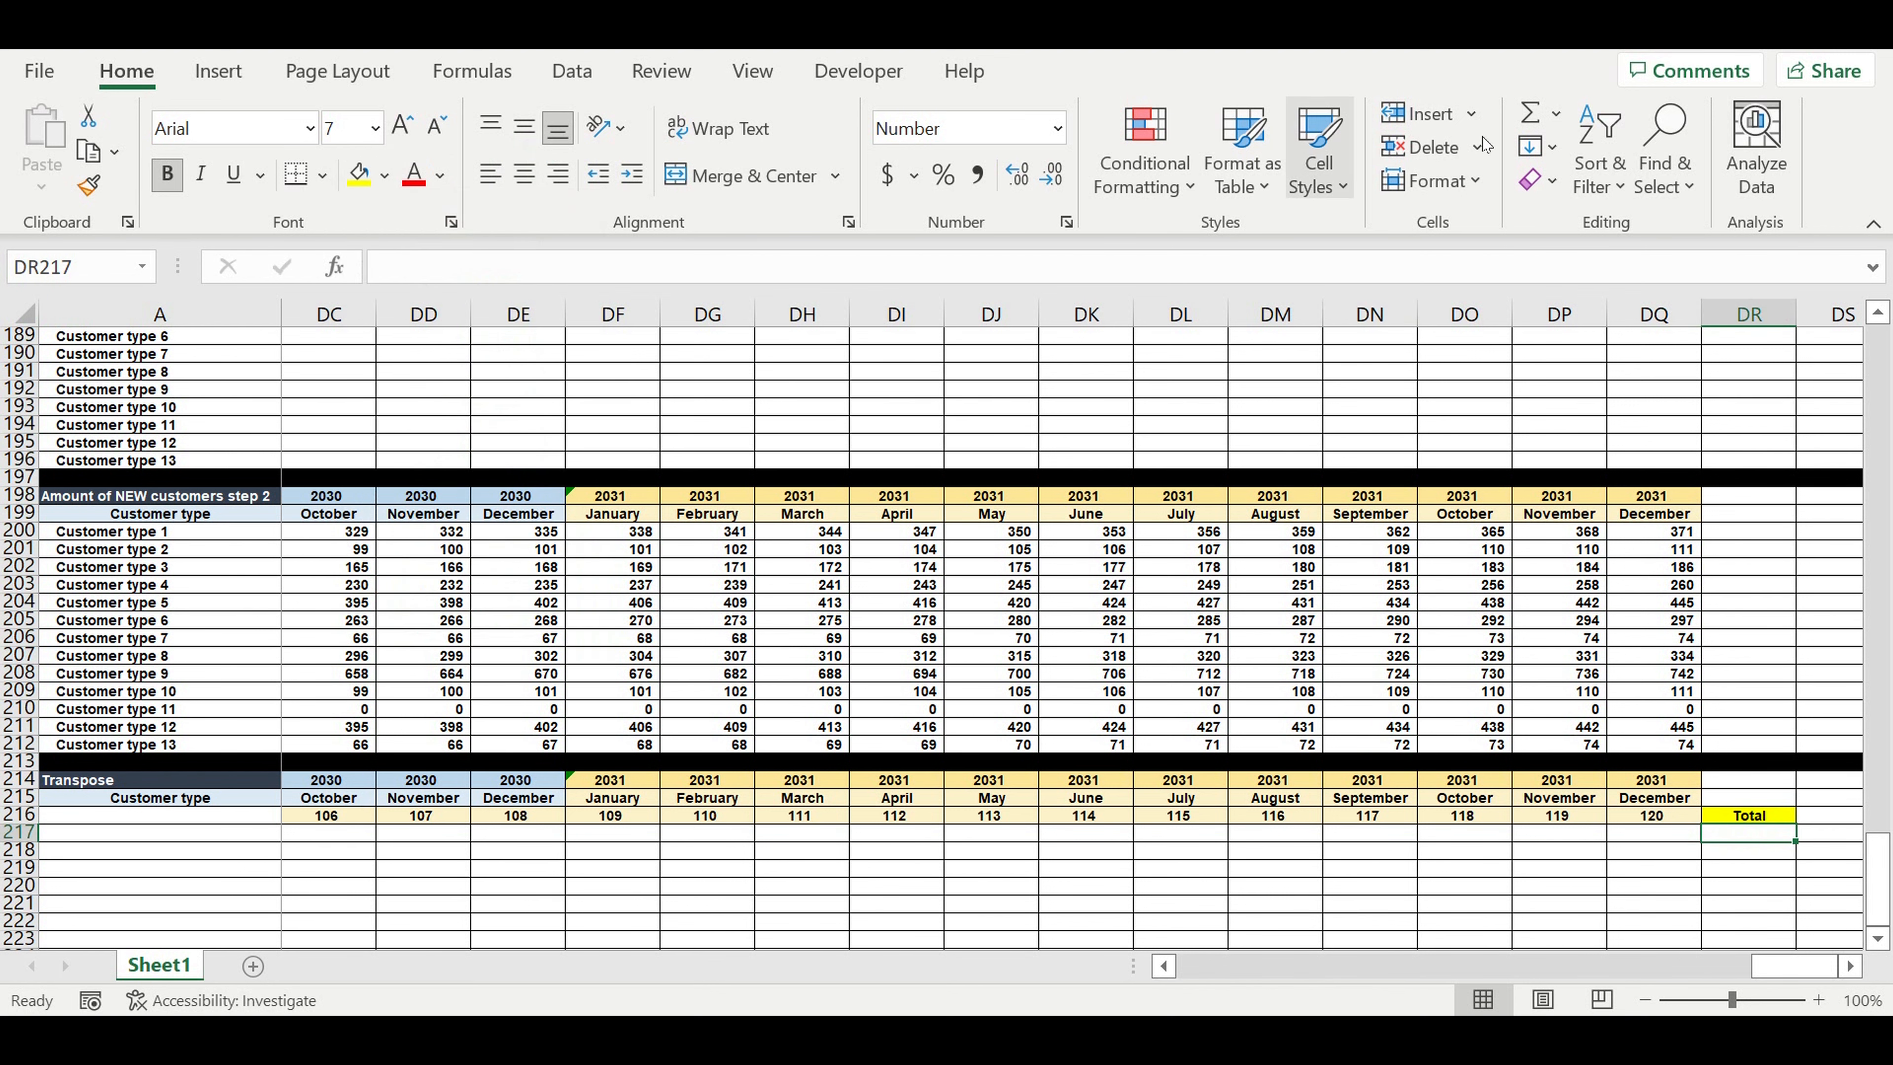
click(1529, 113)
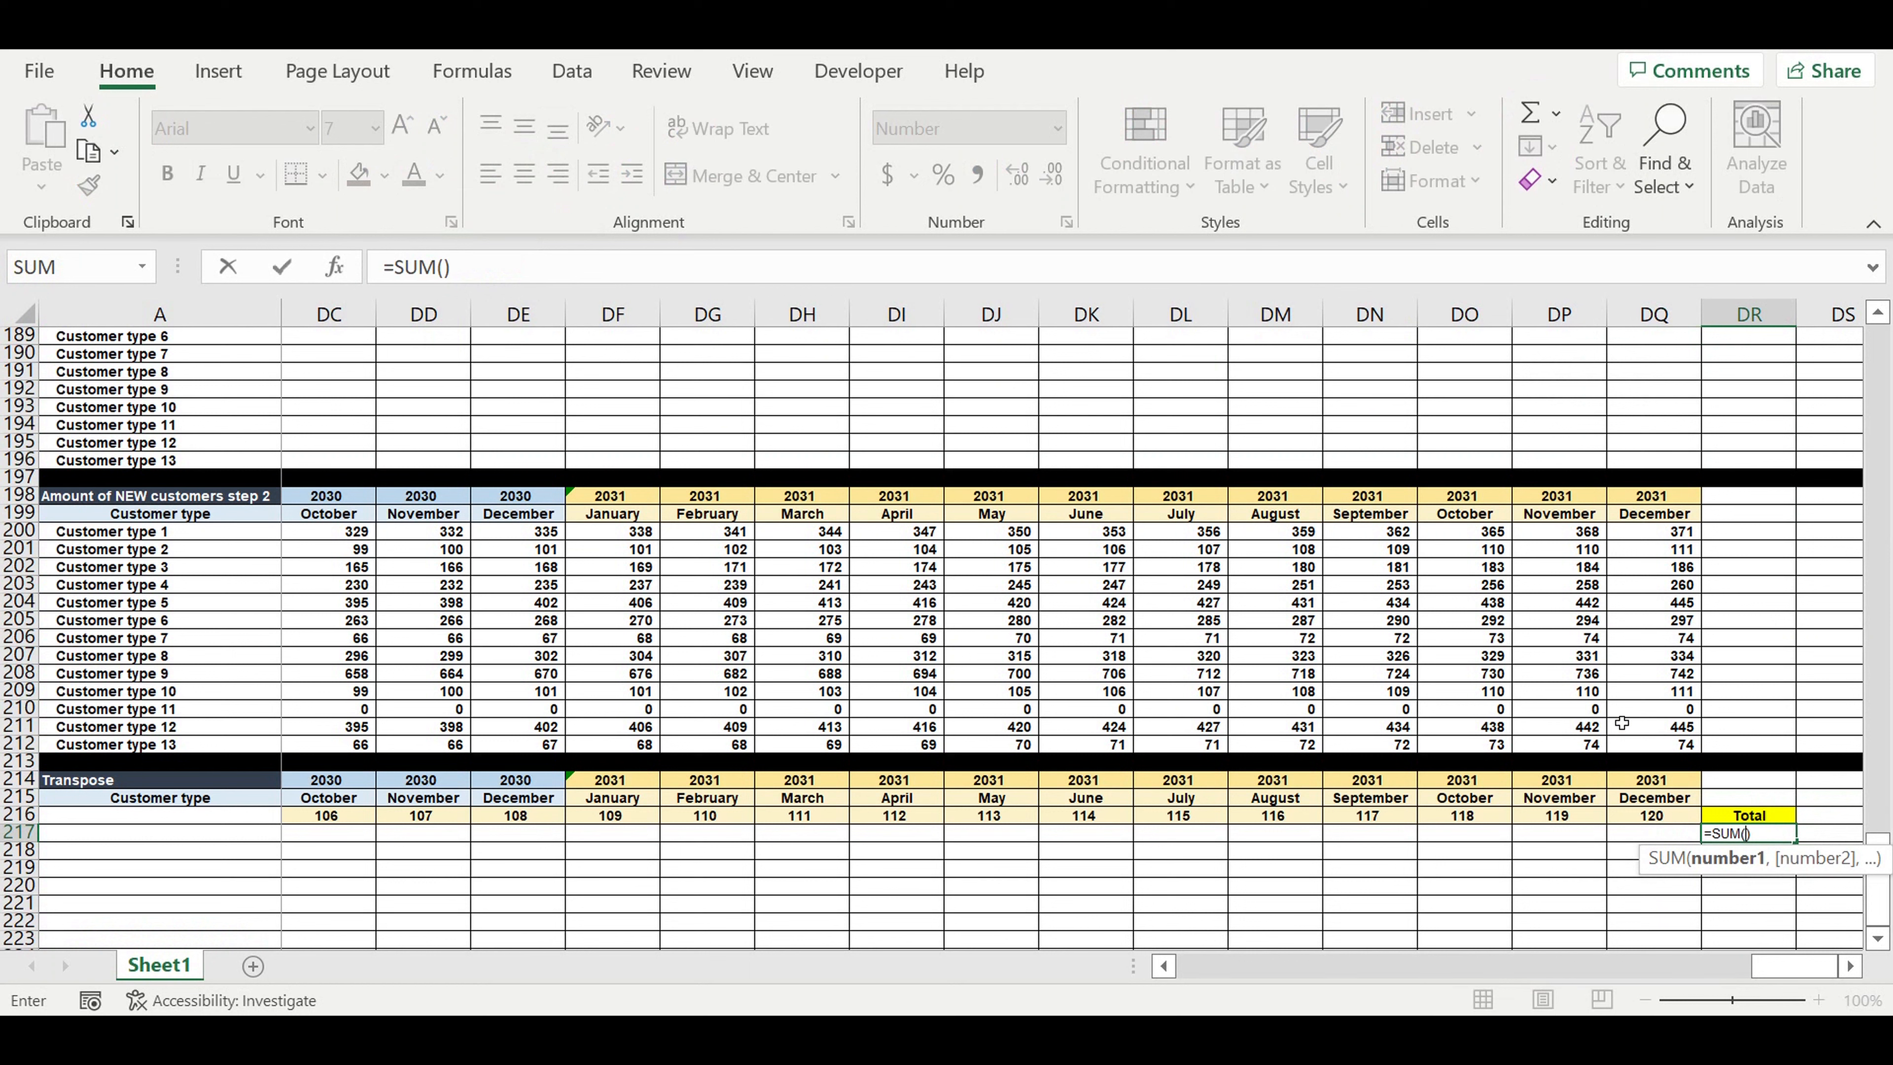
key(BackSpace)
key(BackSpace)
key(BackSpace)
key(BackSpace)
key(BackSpace)
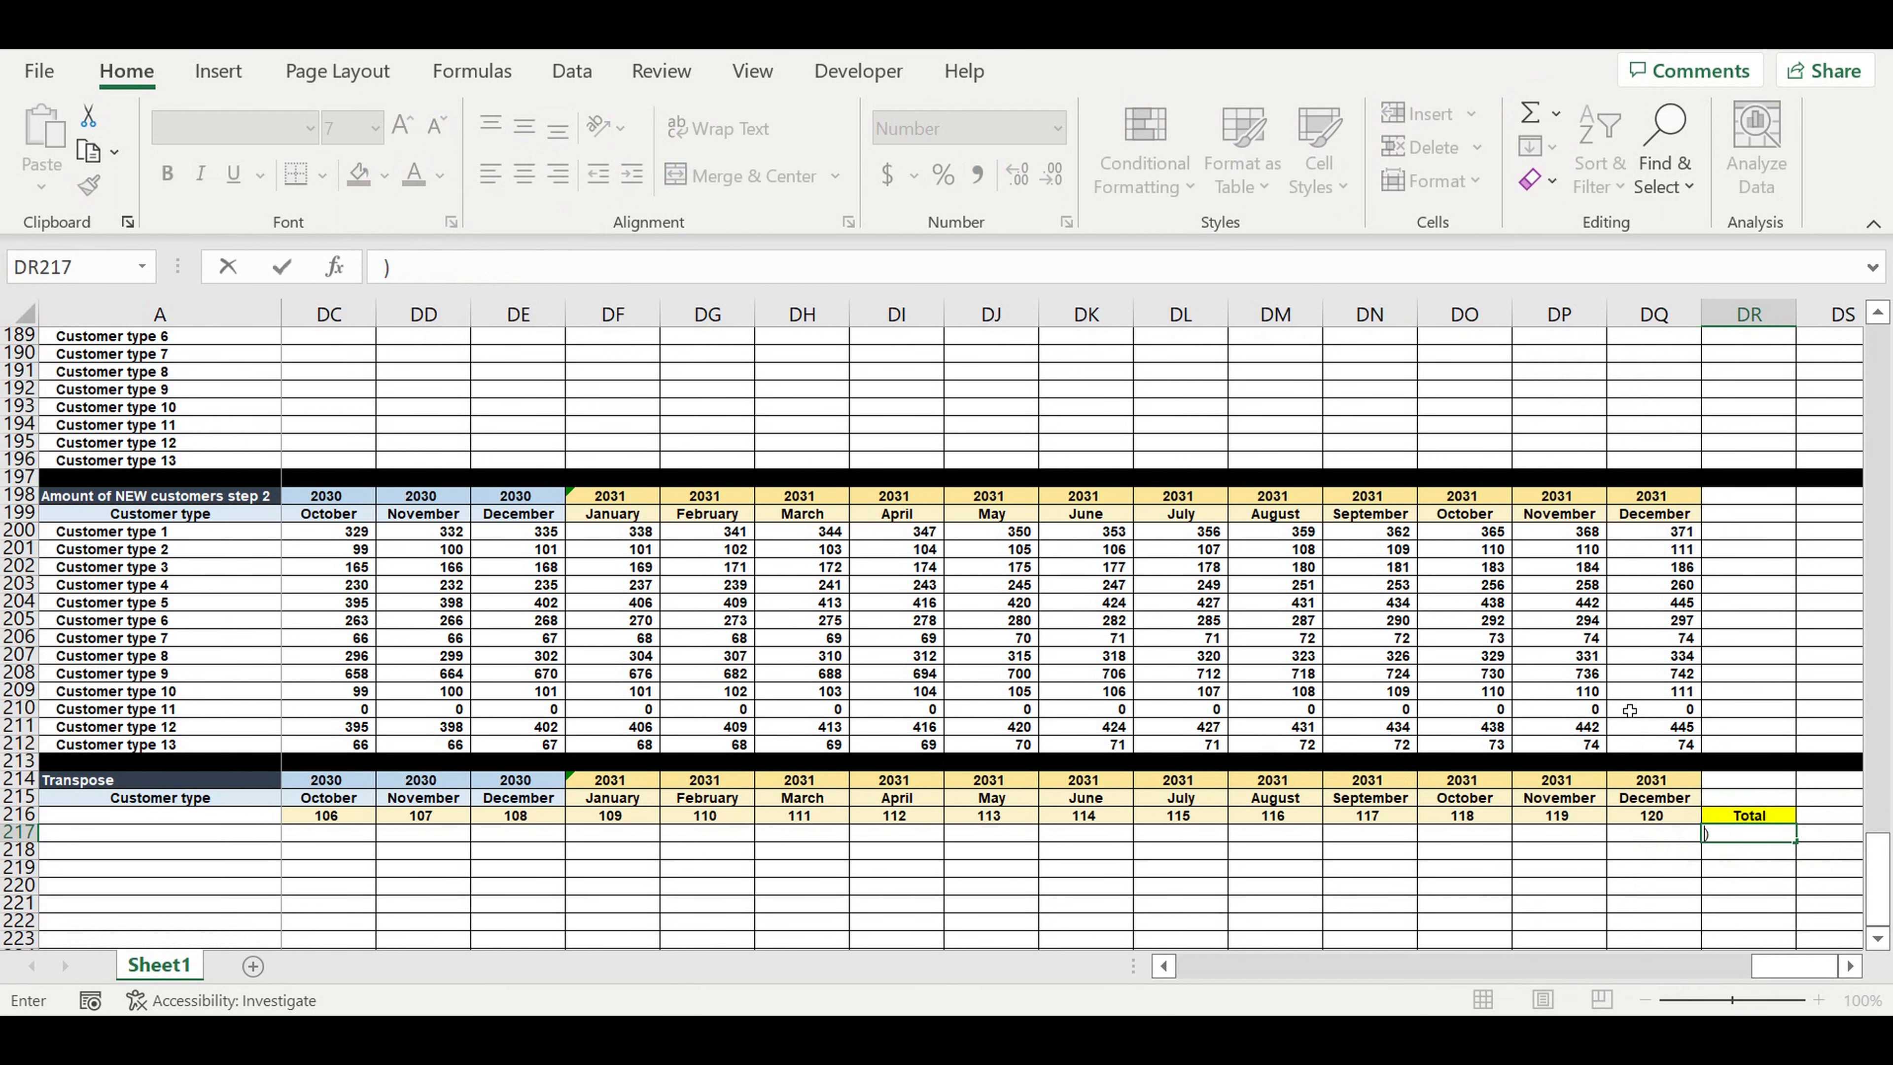
key(Escape)
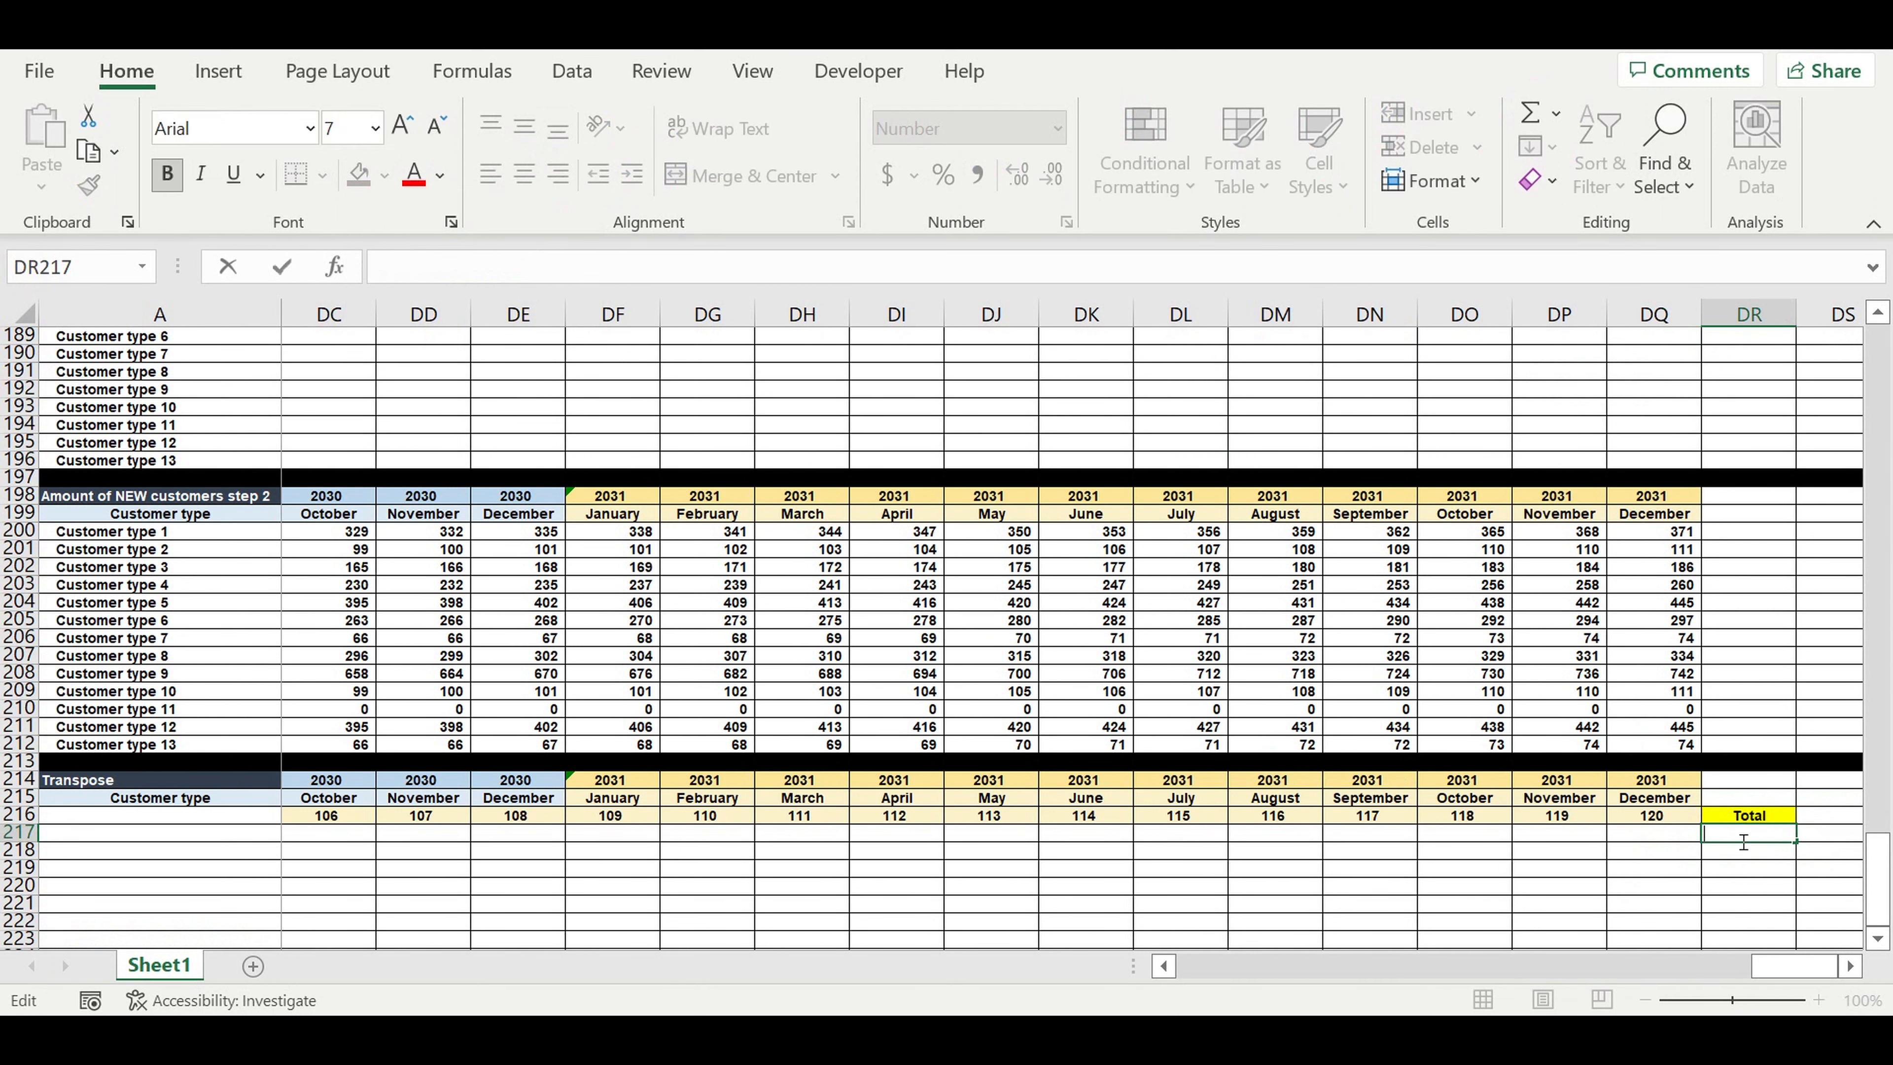
click(1584, 851)
Start a vertical numbering in column A with 1 in A217 and the formula =A217+1 in A218
drag(1762, 963, 1189, 963)
click(231, 832)
text(1)
click(251, 868)
click(252, 848)
text(=)
click(227, 835)
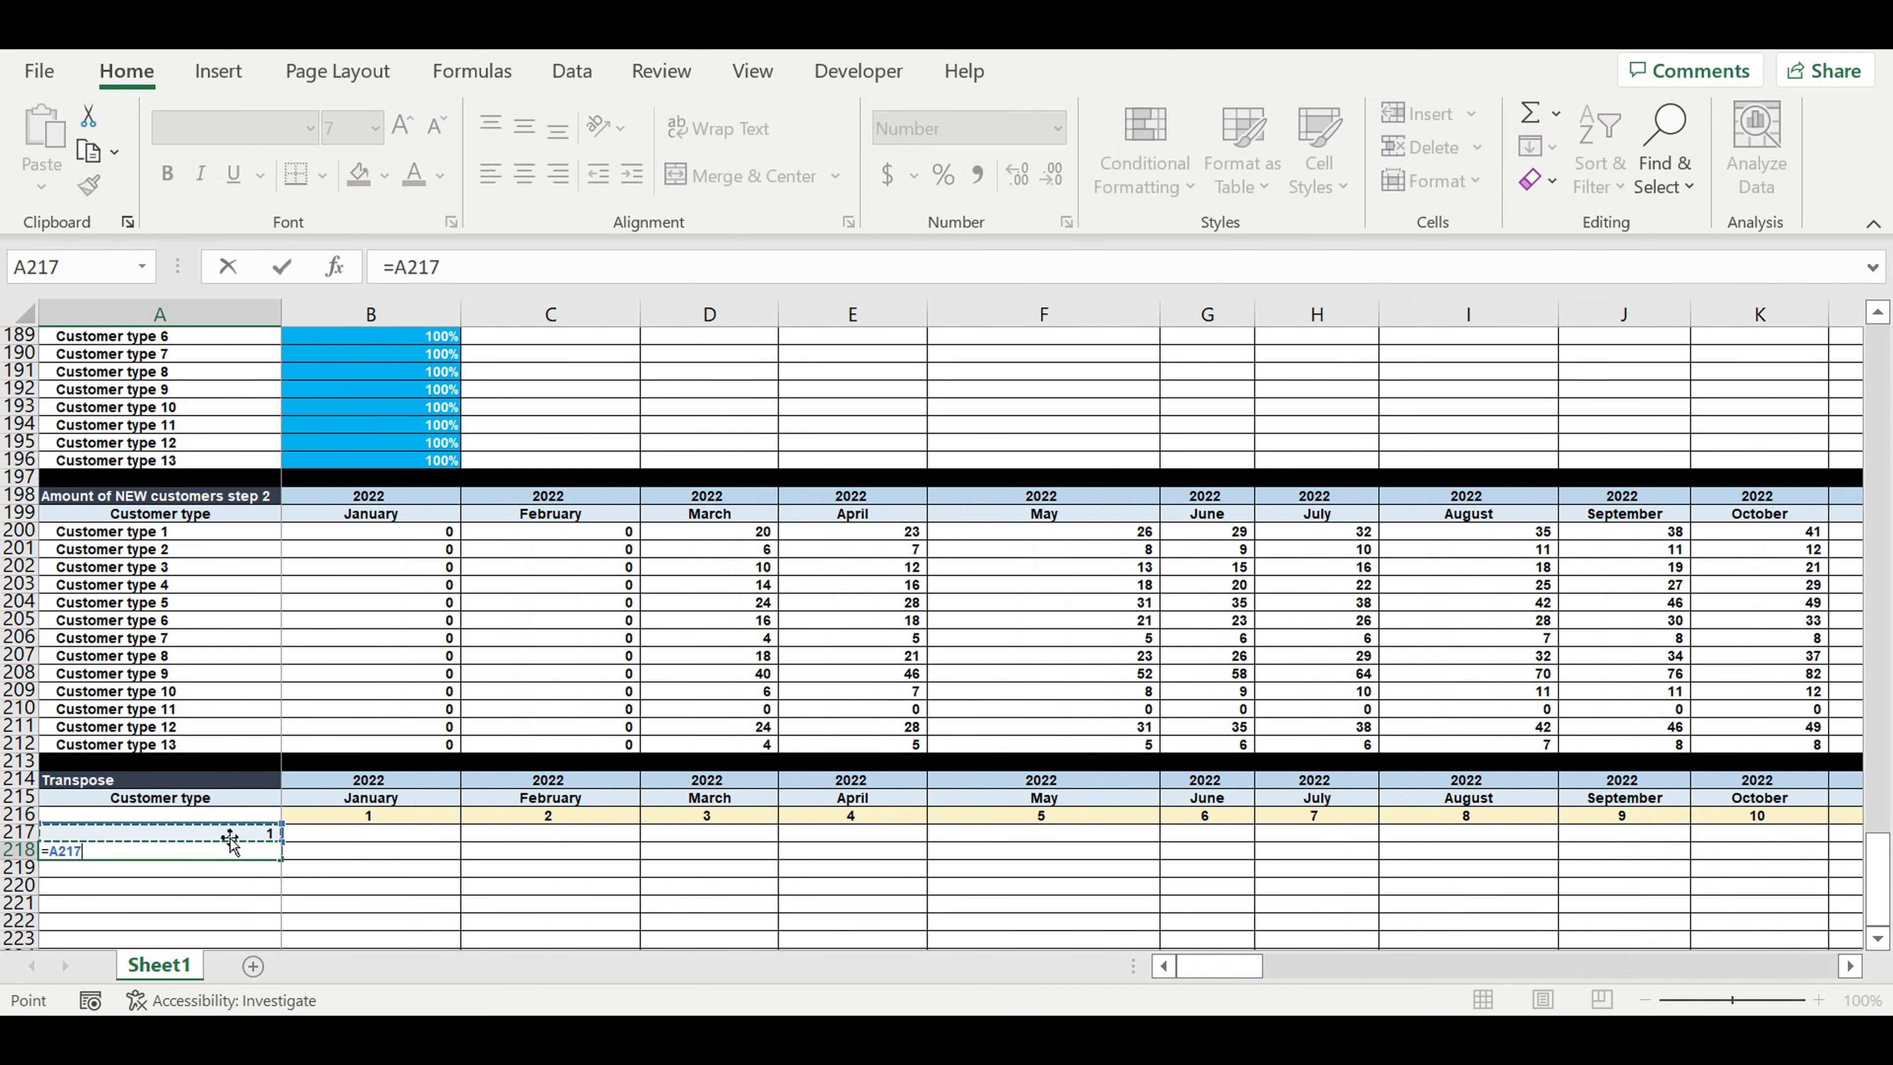
text(+)
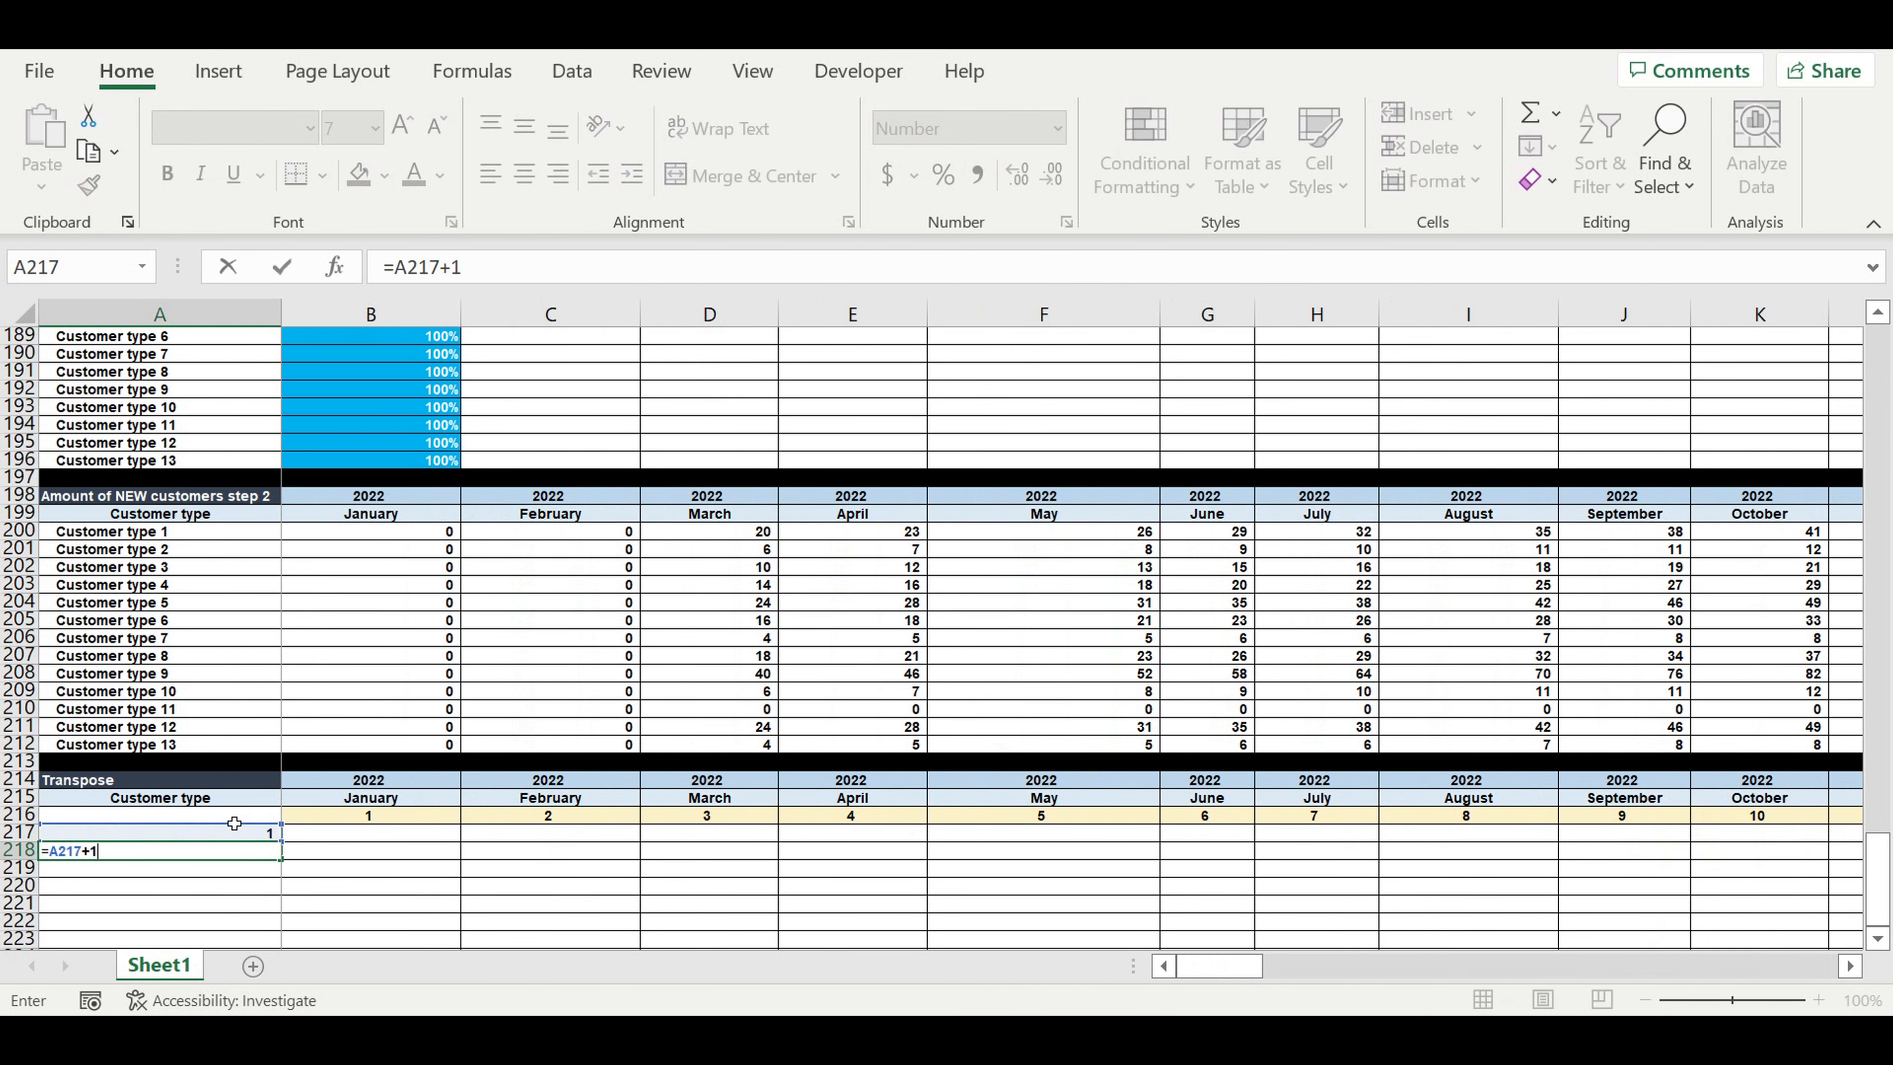
text(1)
key(Return)
Shade cells A216:A218 light gold to match the month number row
scroll(332, 775, down, 3)
drag(246, 655, 240, 689)
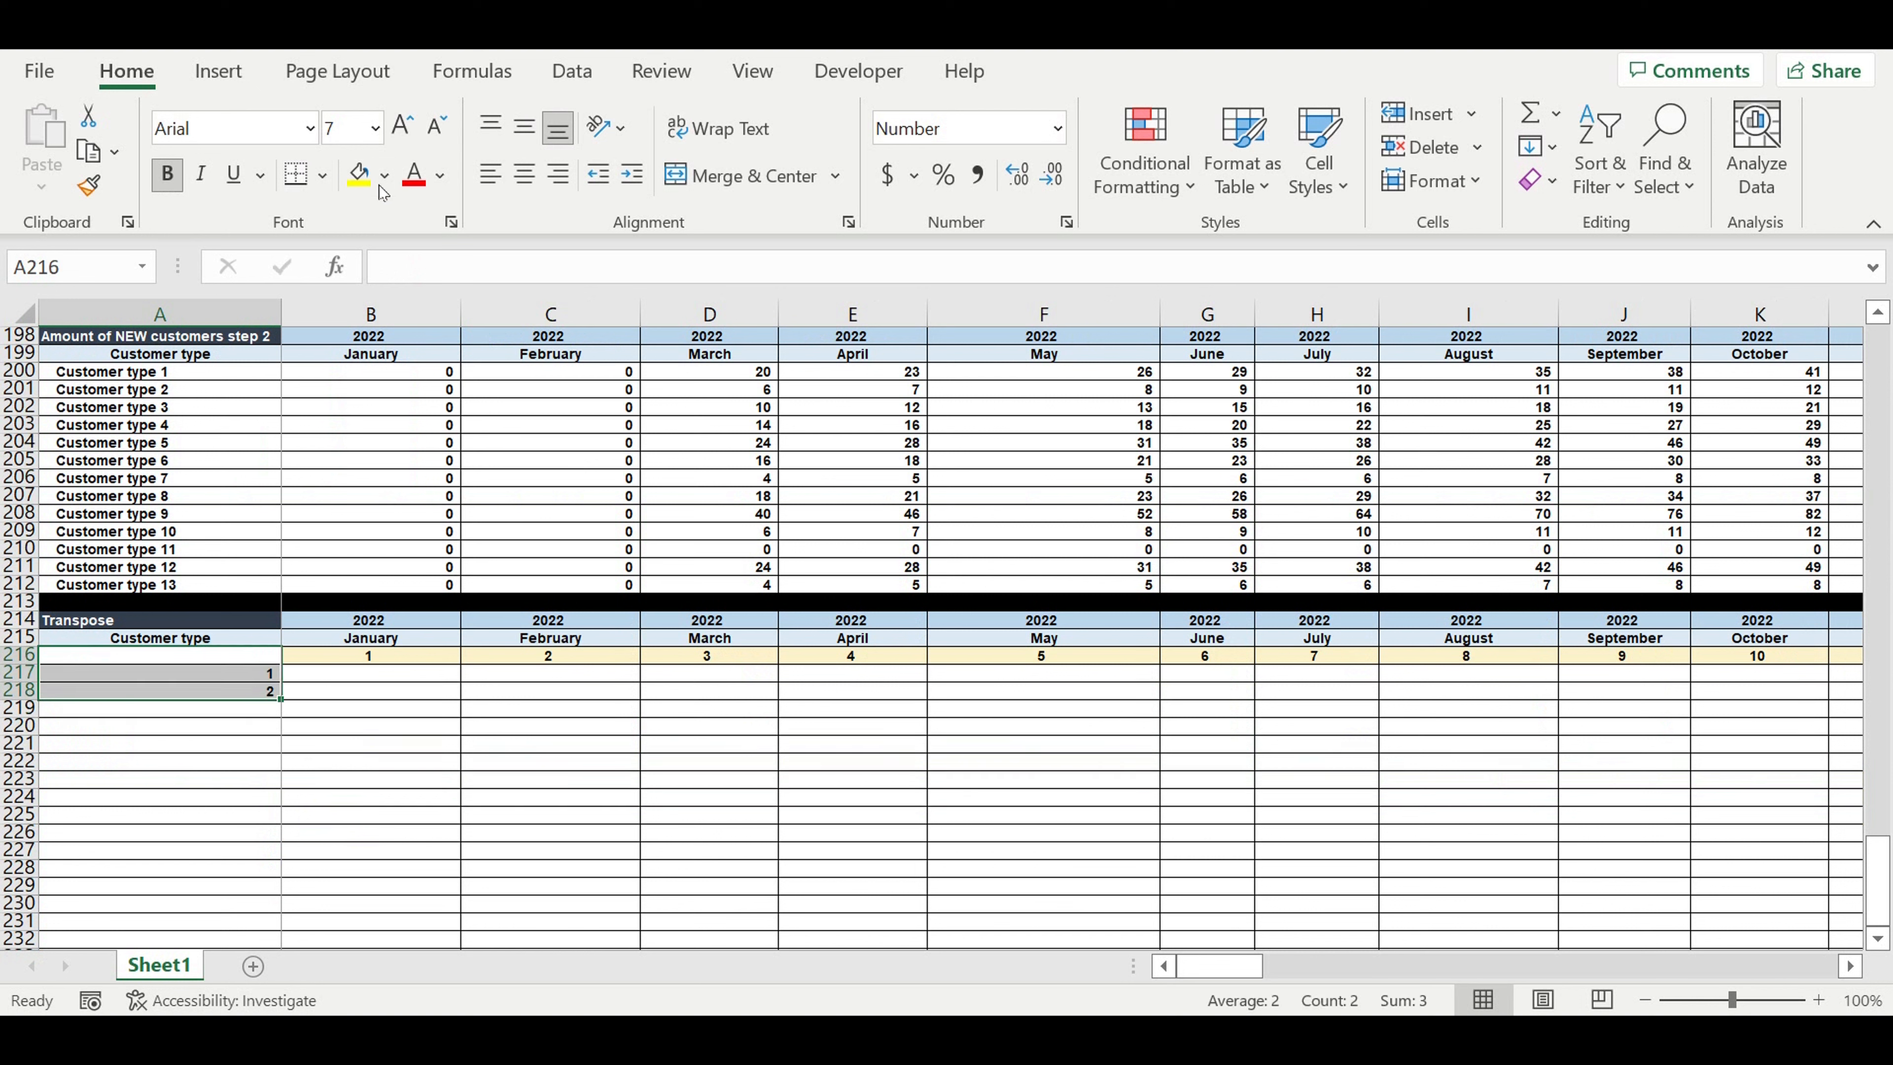
click(382, 192)
click(536, 294)
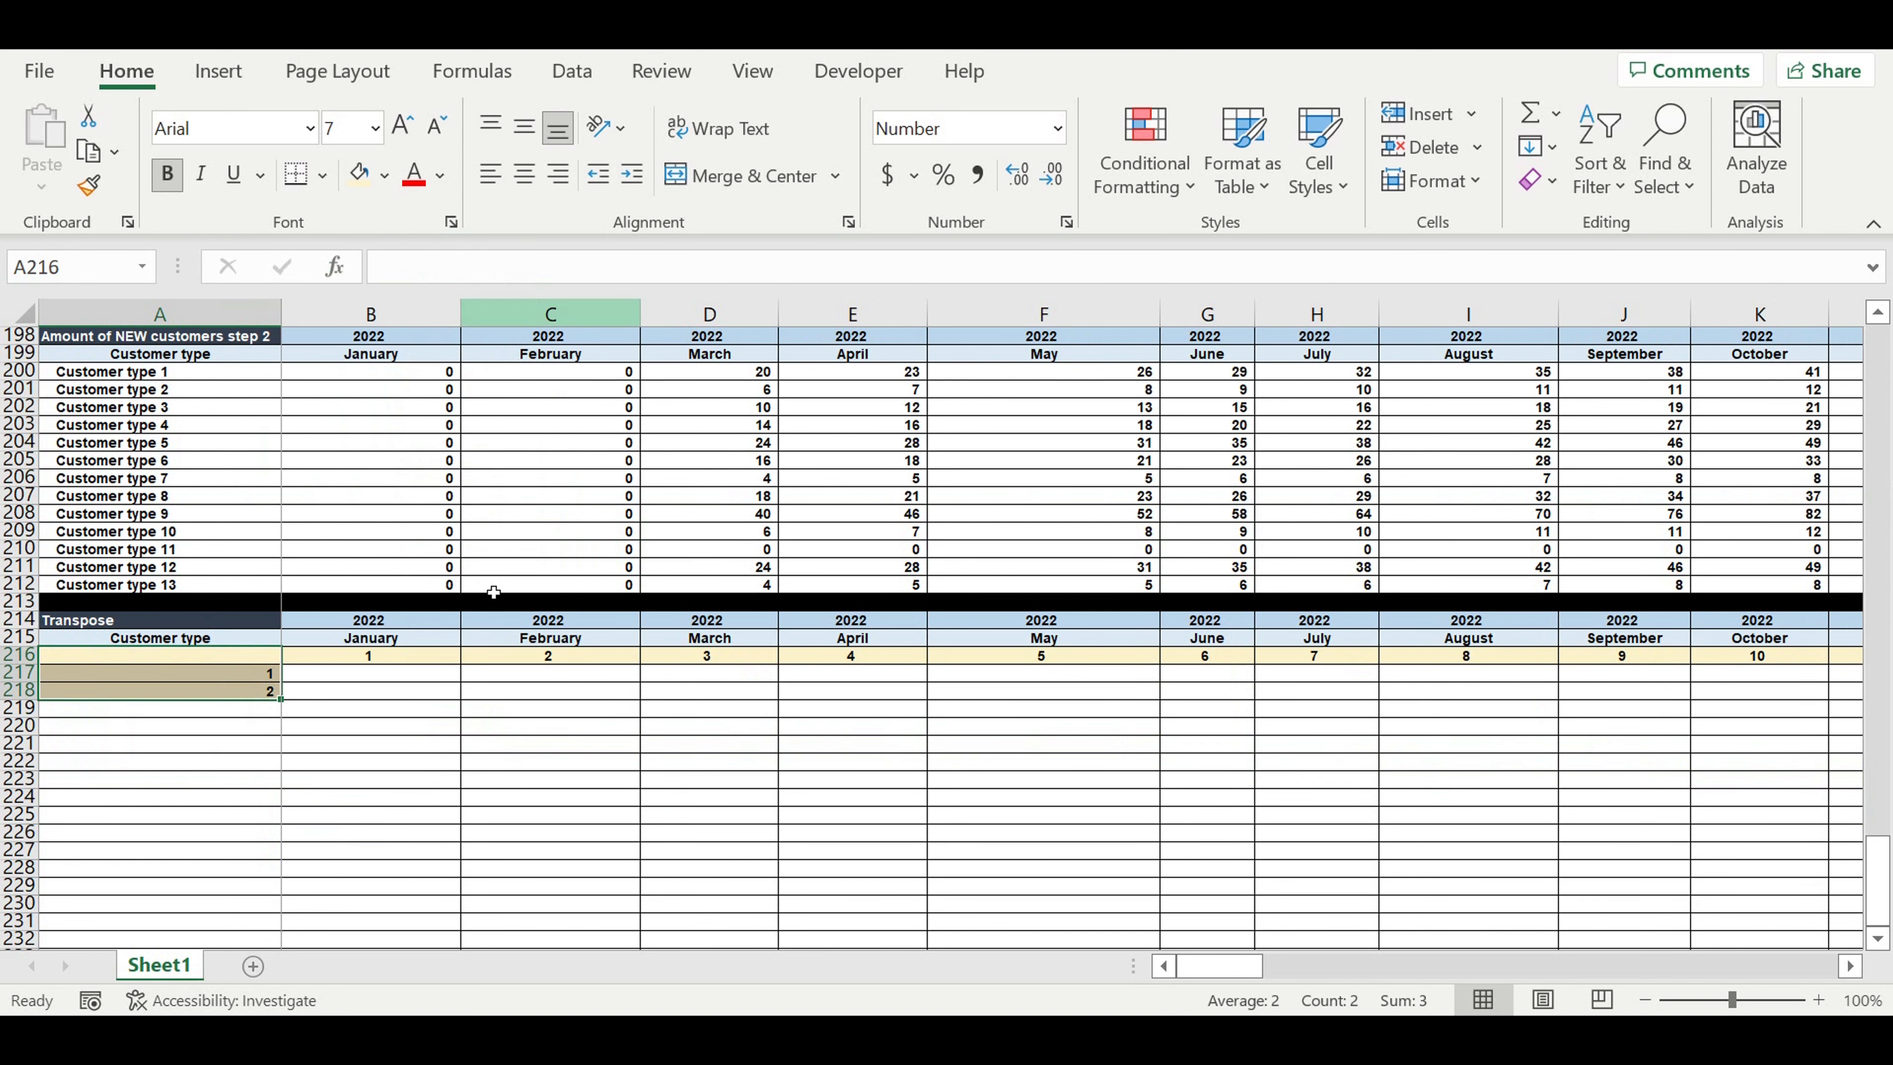
click(435, 779)
Extend the numbering formula from A218 down column A to row 482
click(253, 689)
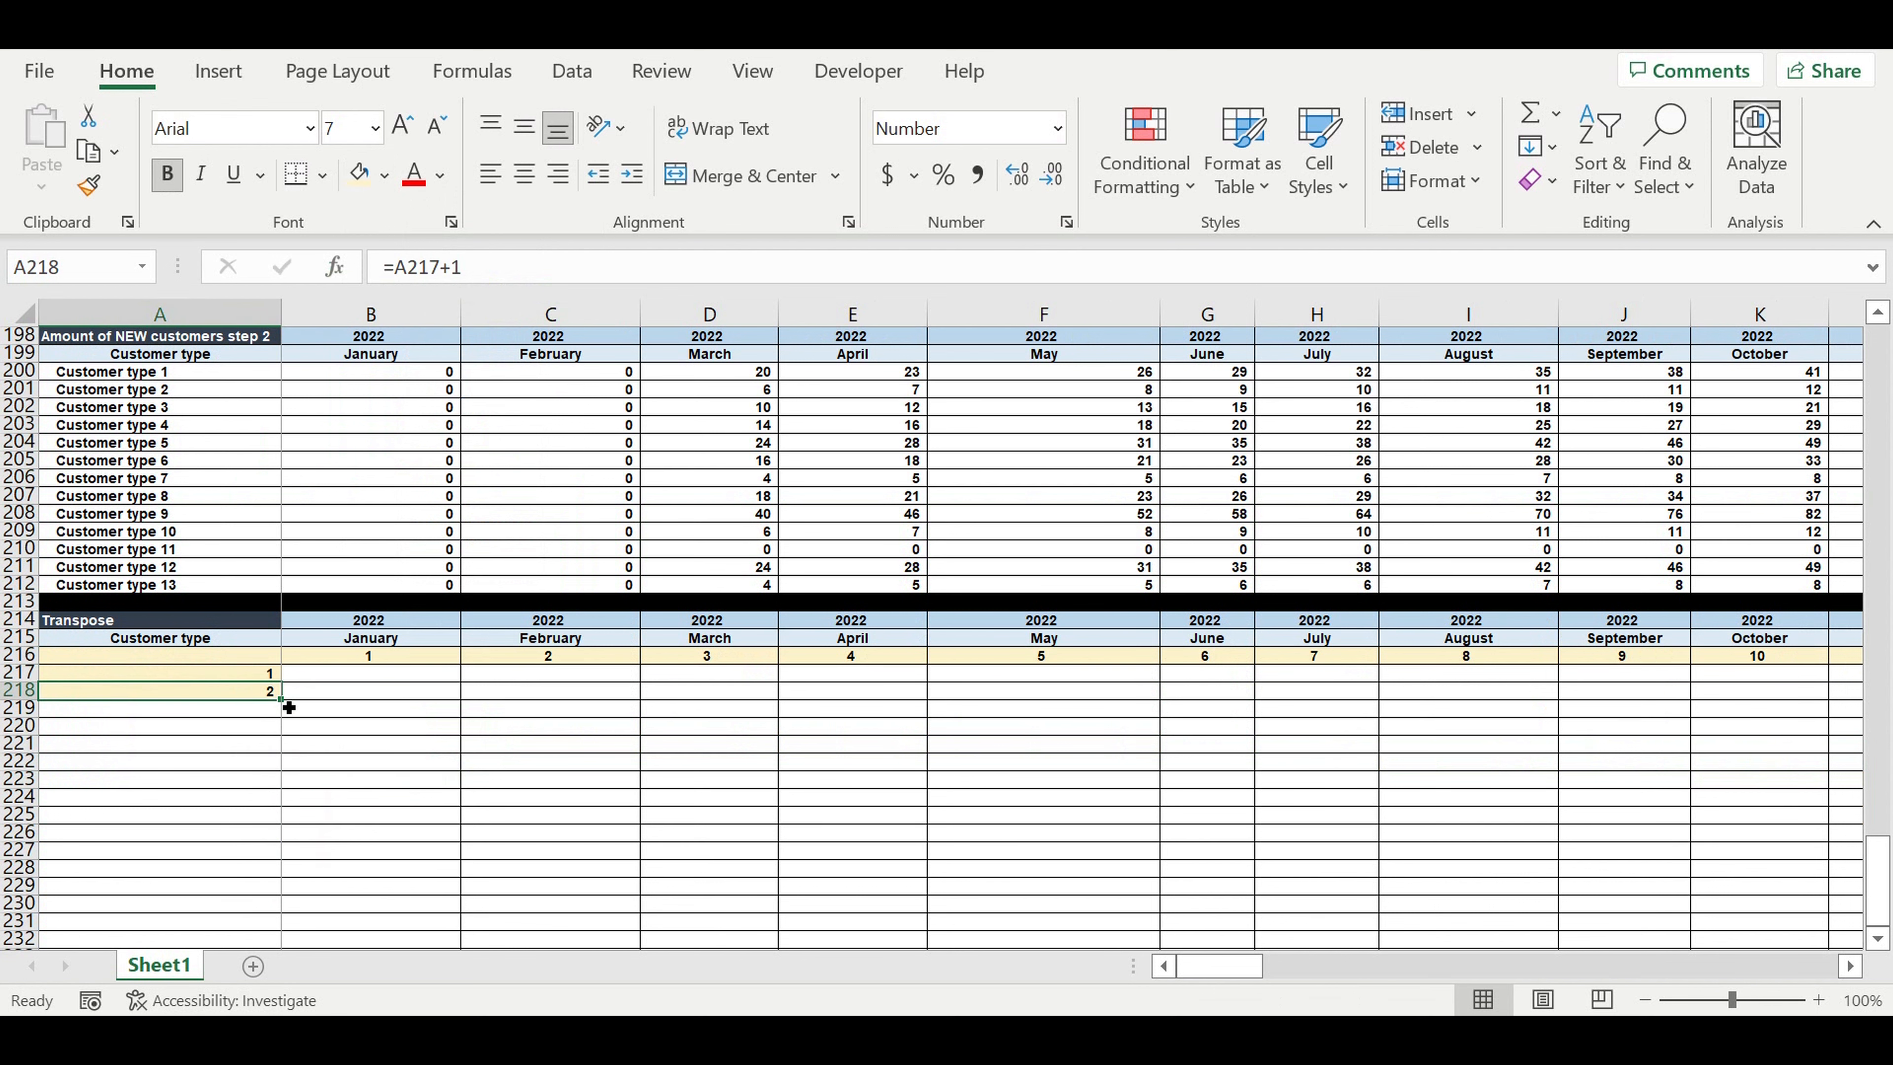
drag(290, 706, 233, 932)
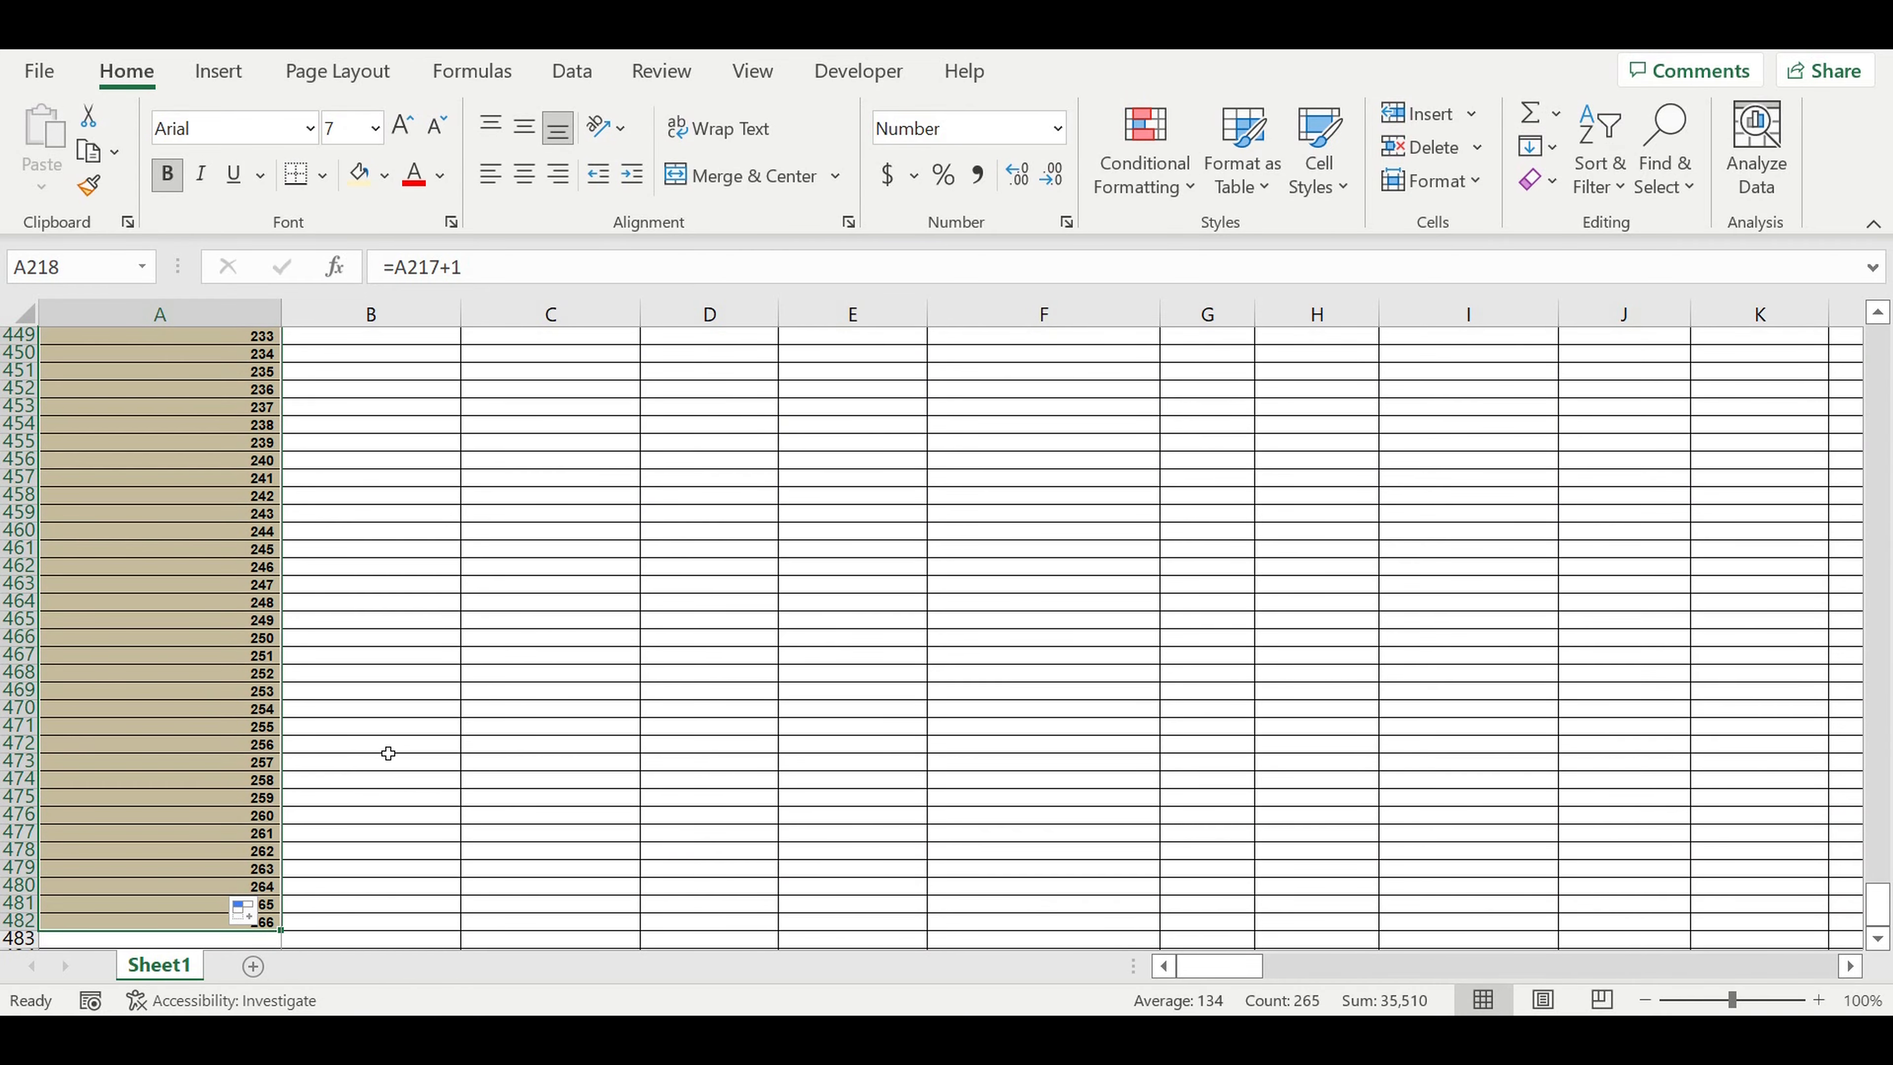
Clear the surplus numbering in column A from row 337 down, keeping the numbers 1 to 120
scroll(335, 737, down, 5)
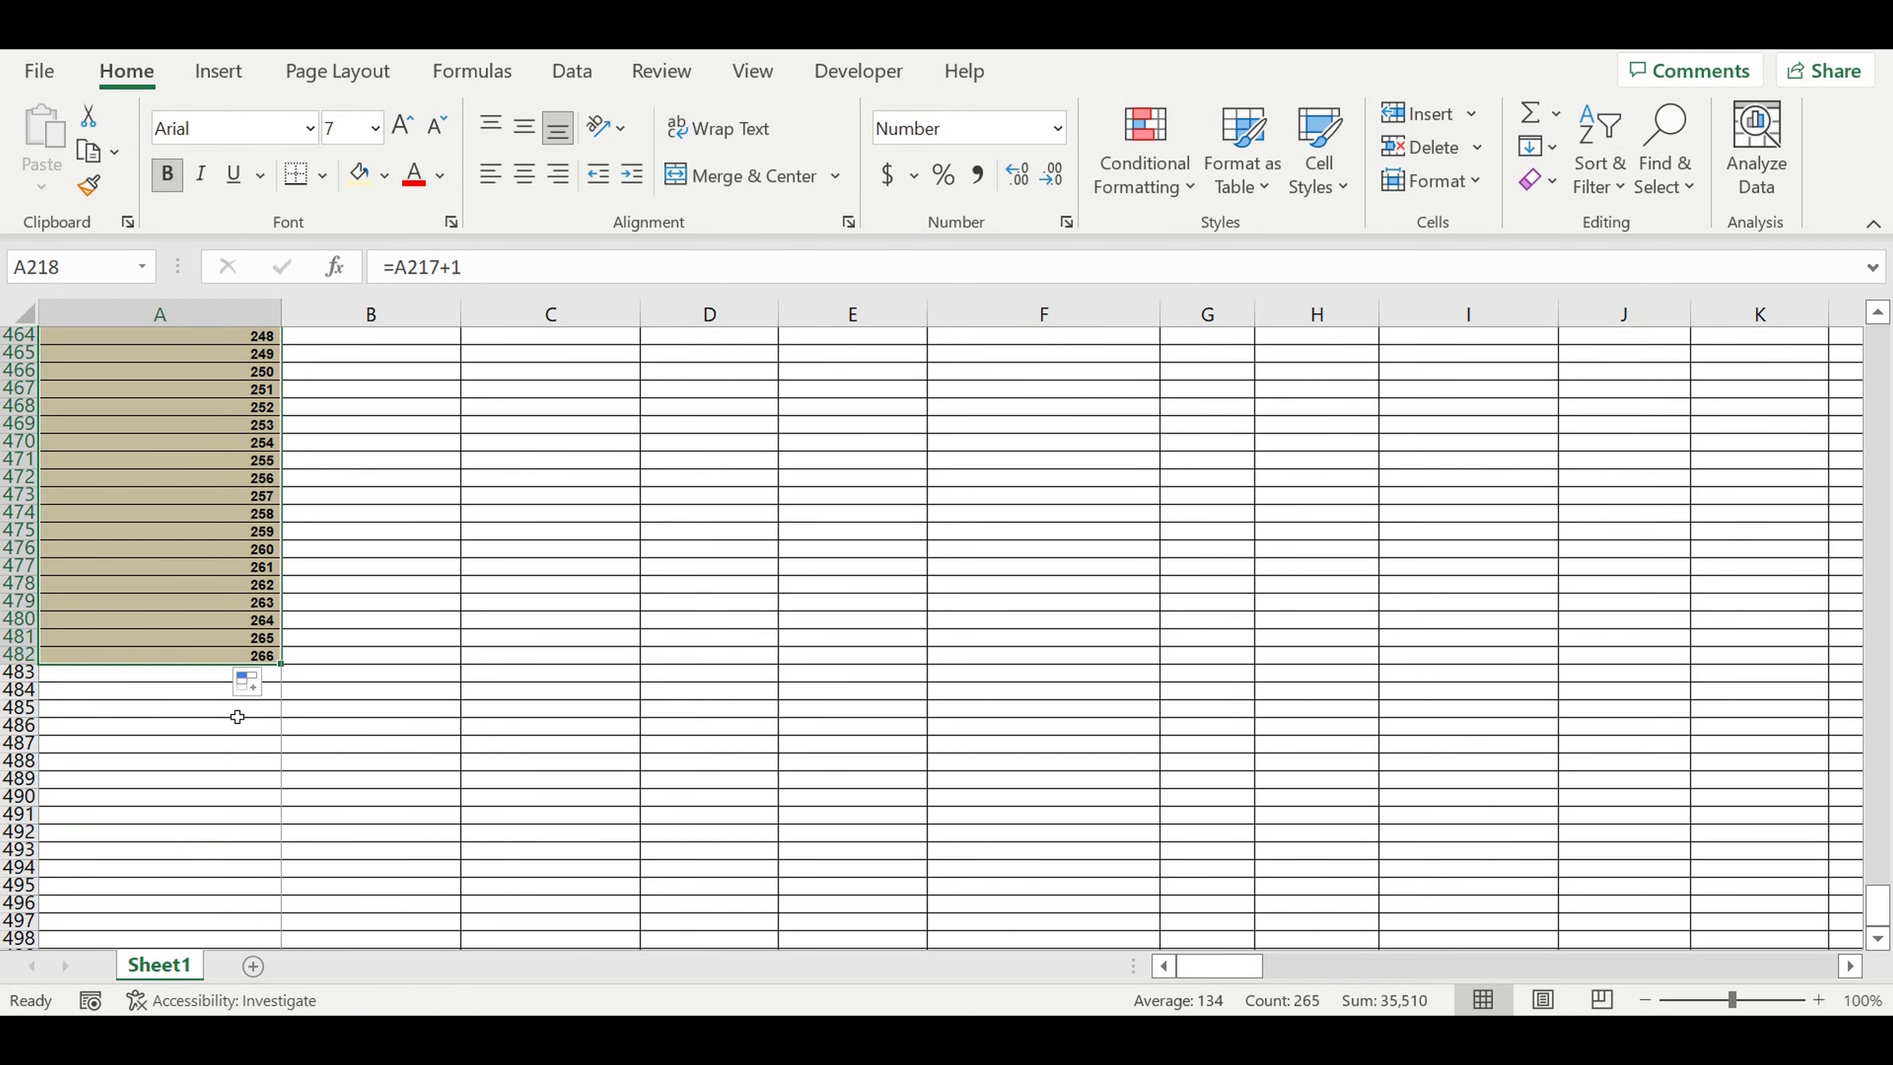
click(277, 709)
drag(283, 725, 224, 204)
mouse_move(210, 291)
mouse_down()
mouse_move(257, 525)
mouse_move(246, 925)
mouse_move(224, 1011)
mouse_move(207, 681)
mouse_move(207, 719)
mouse_move(208, 702)
mouse_up()
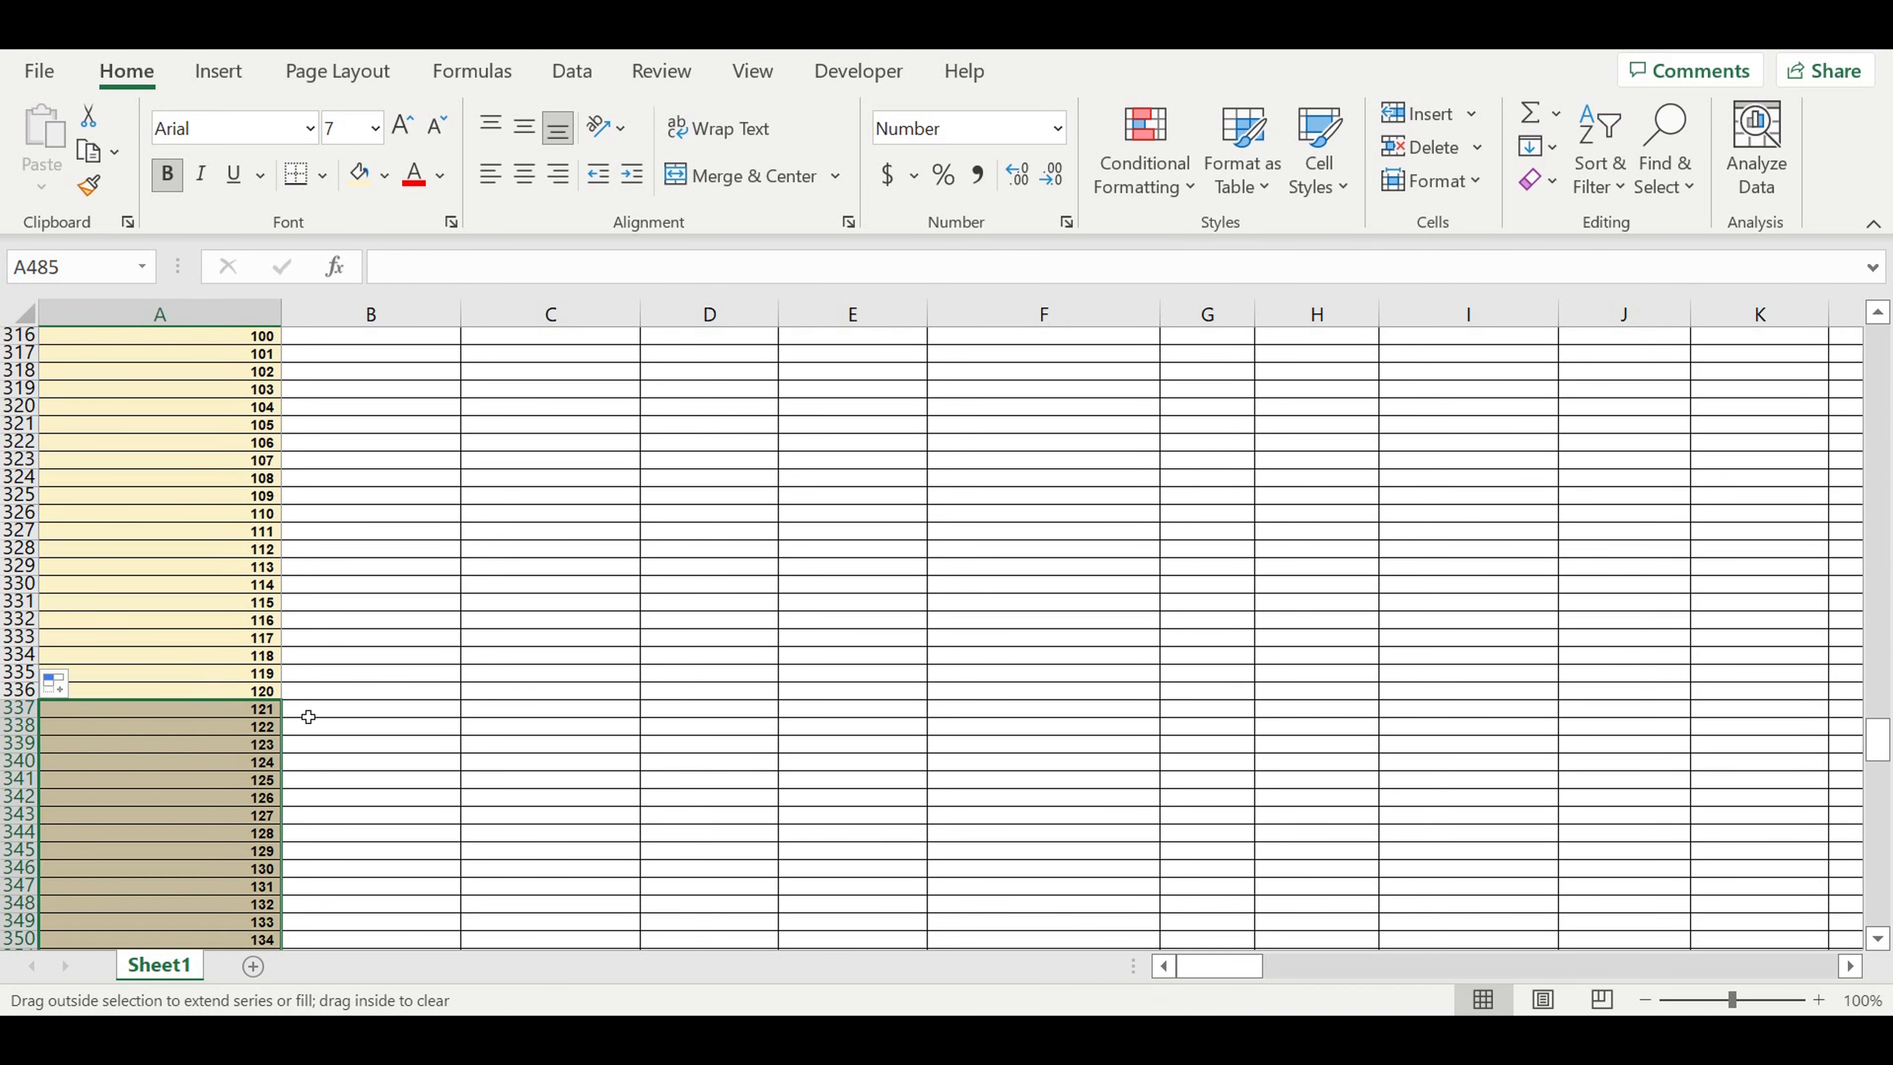
click(435, 659)
Fill the entire row 337 with black as a closing band below number 120
click(30, 709)
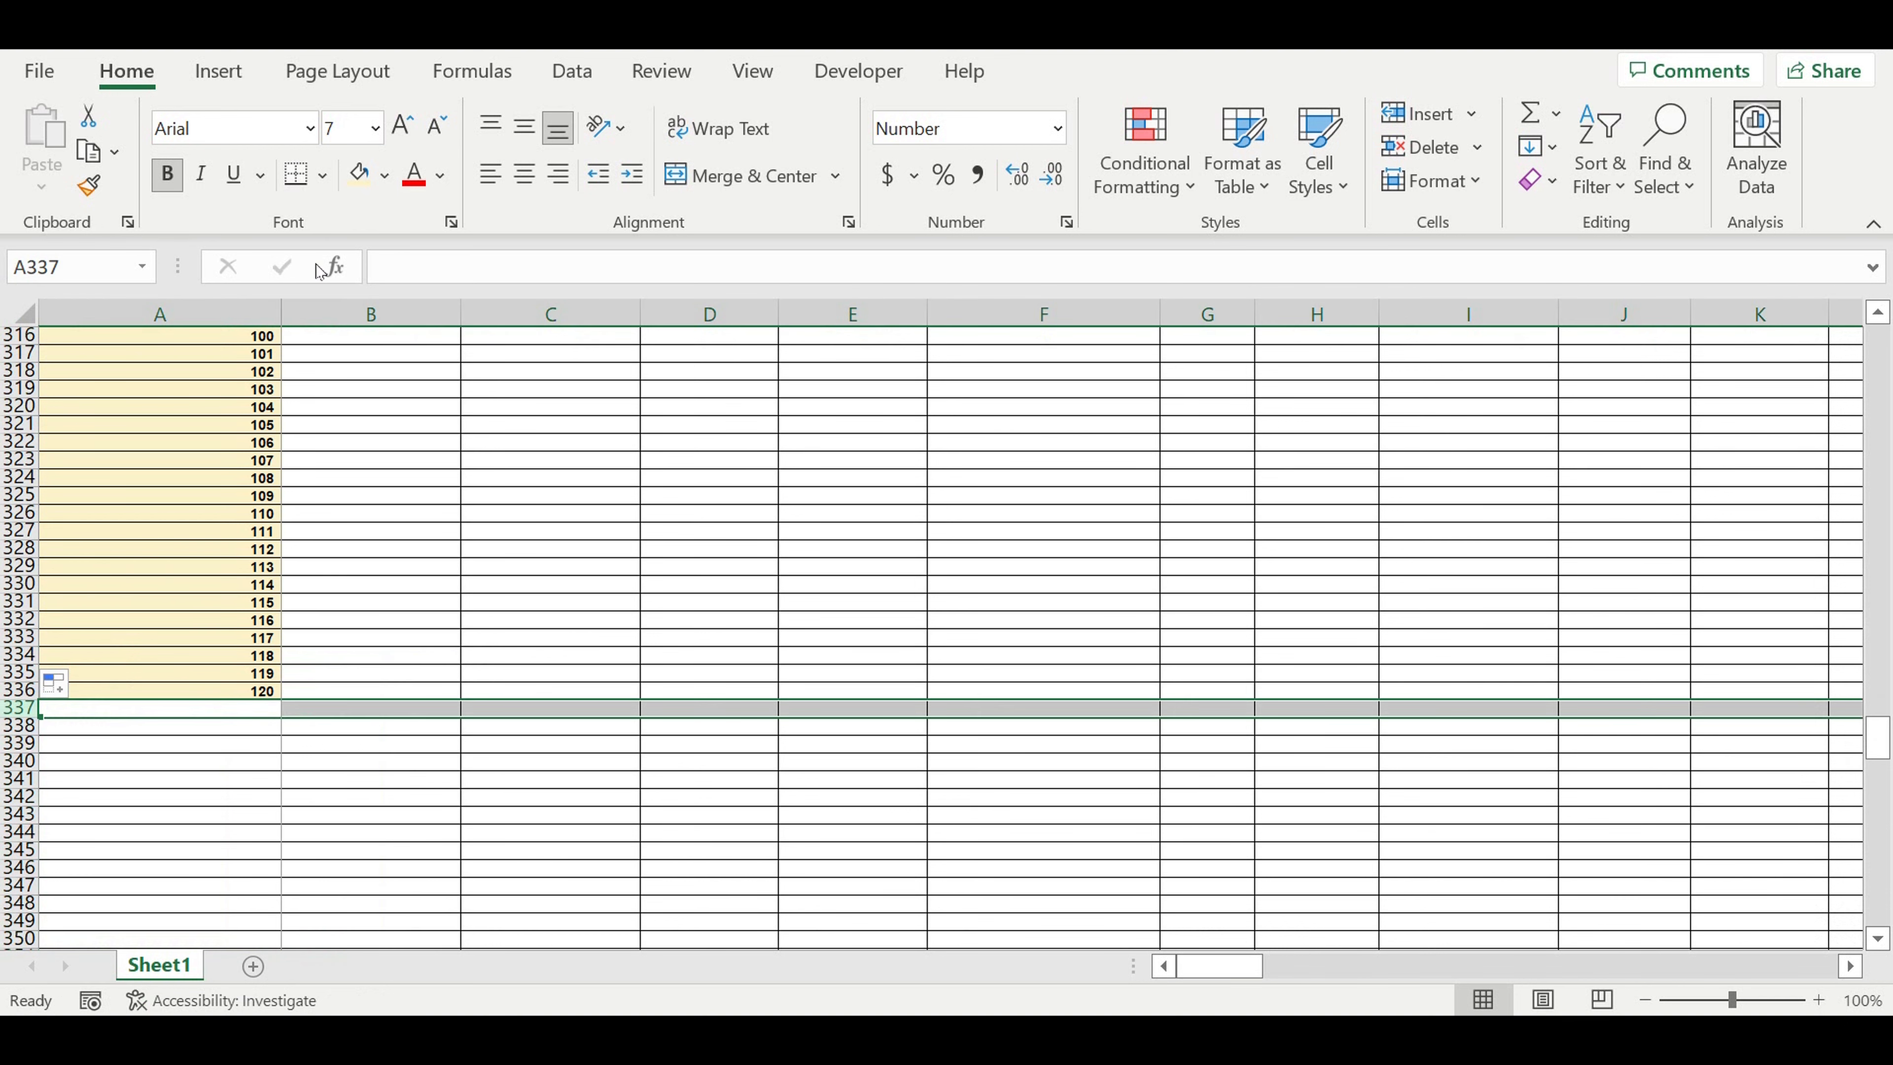
click(384, 175)
click(384, 248)
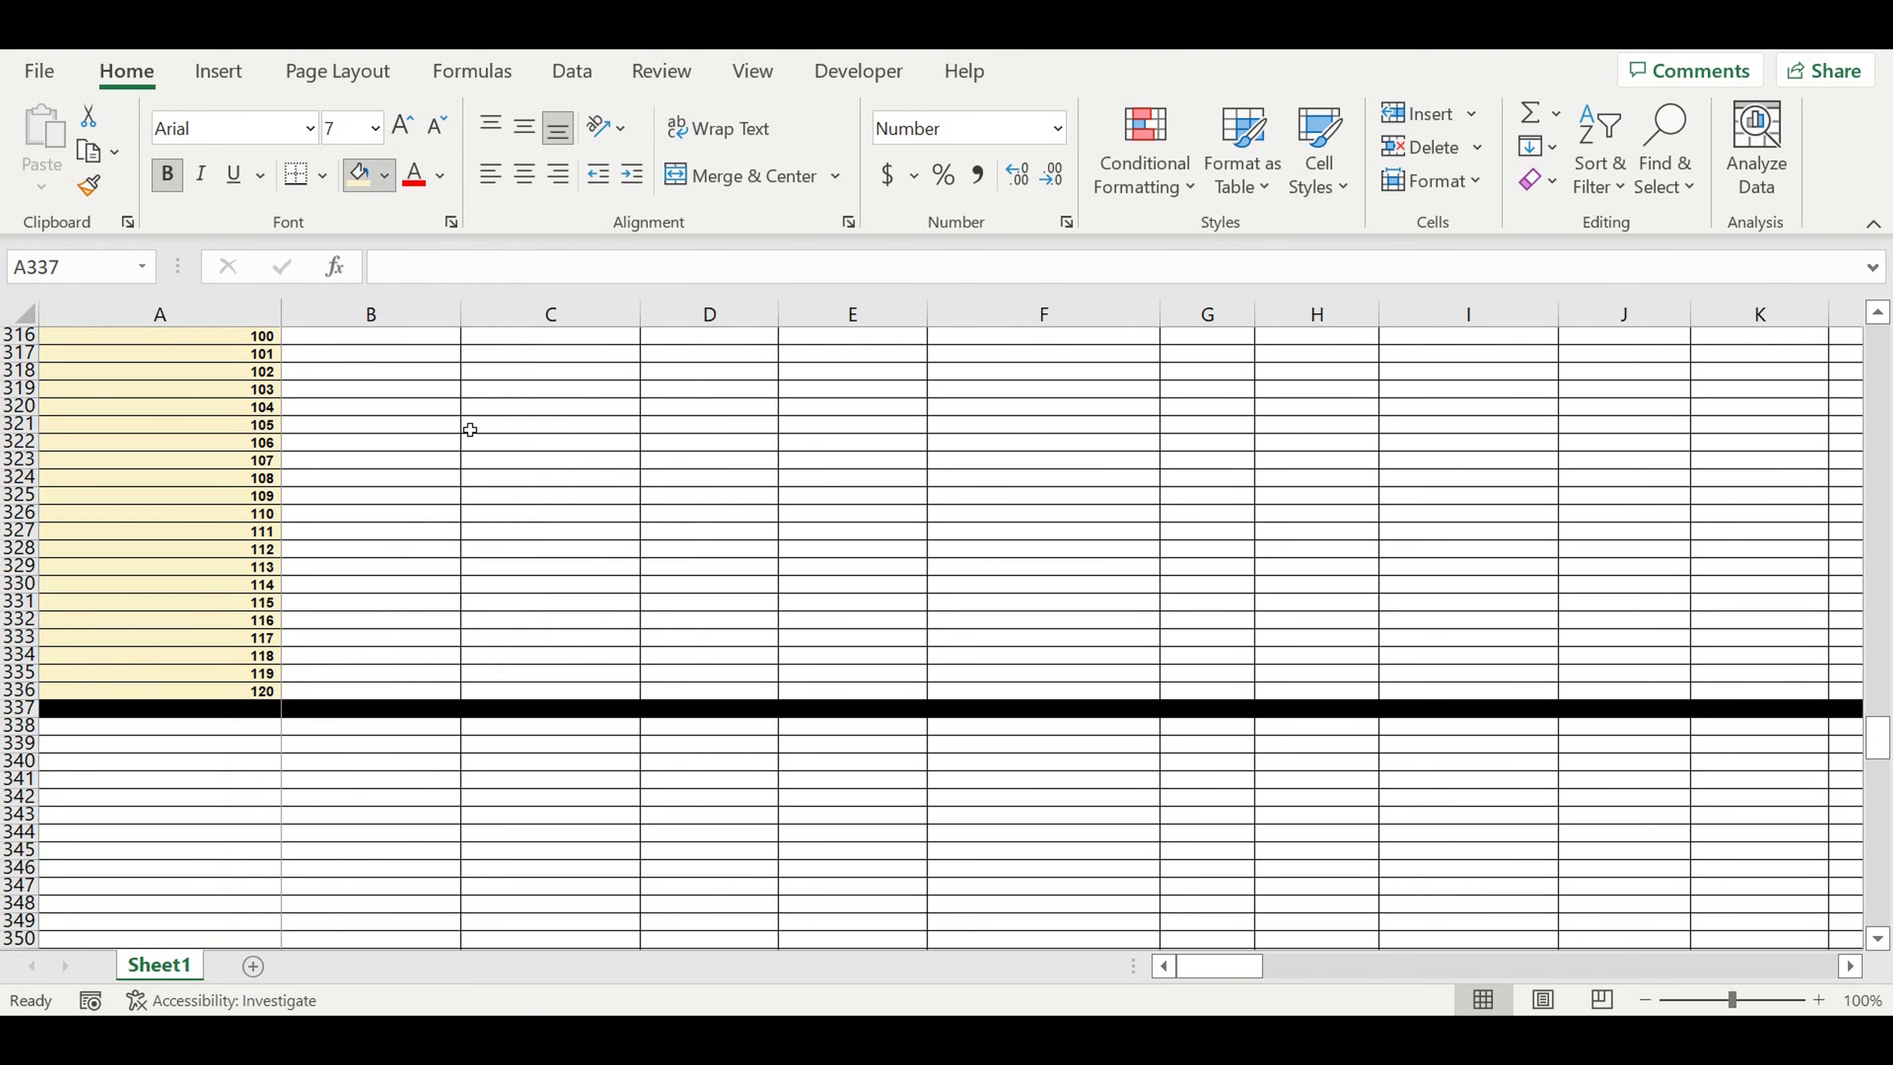
click(500, 478)
Replace the Customer type heading in A215 with the formula =A21, linking it to the first customer type
scroll(587, 540, up, 20)
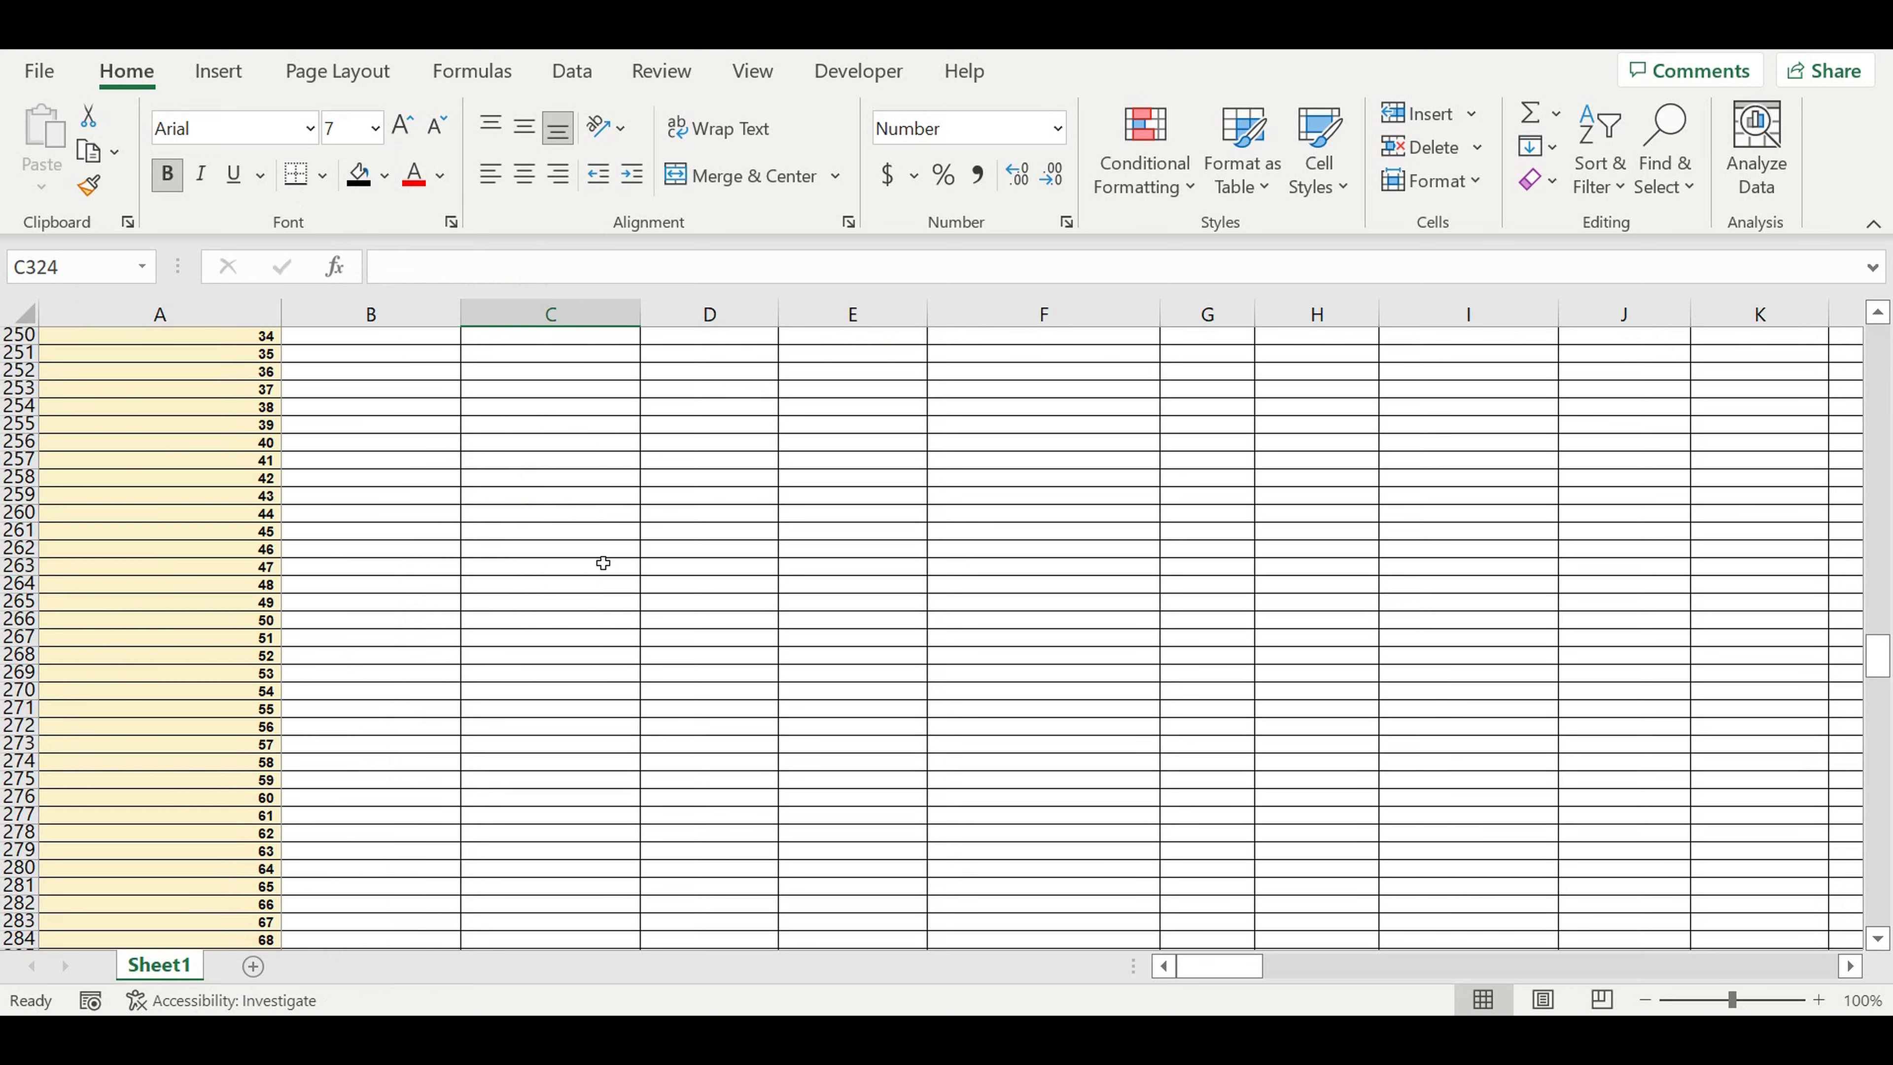
scroll(603, 563, up, 17)
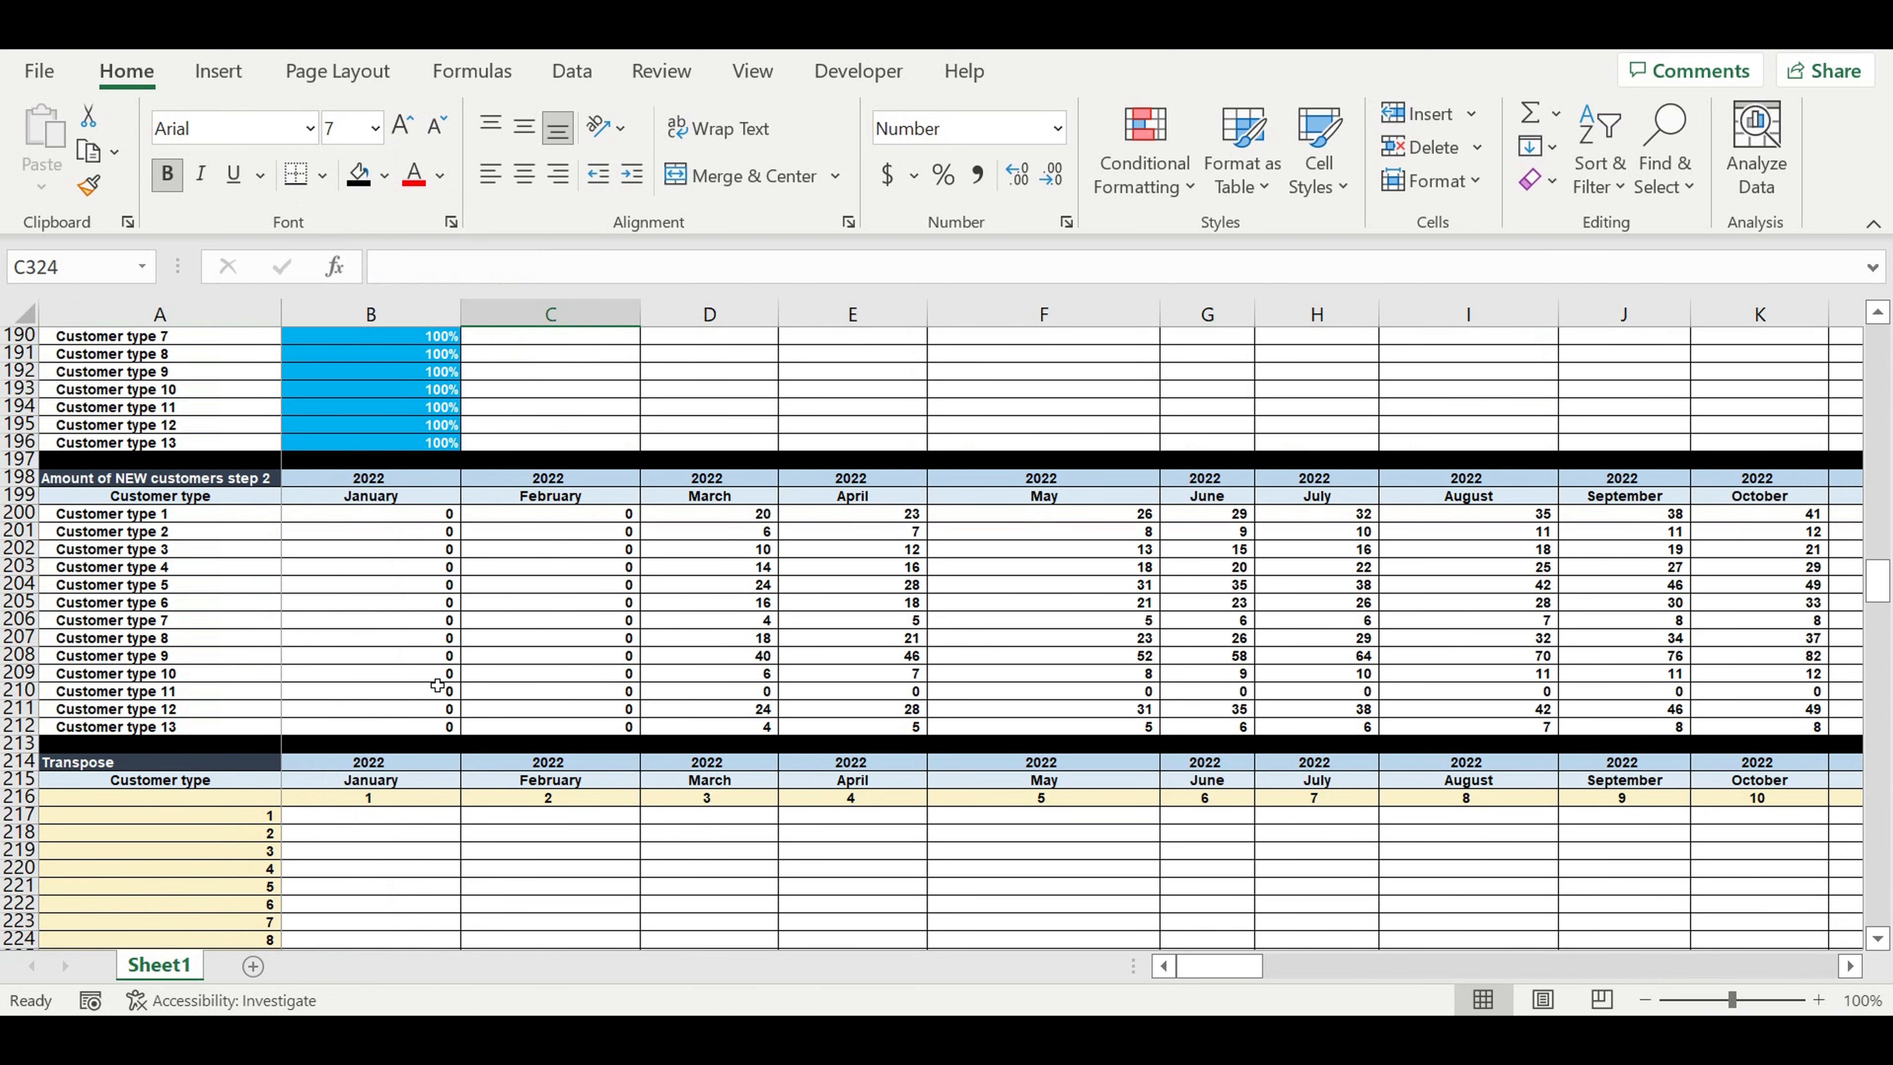
click(195, 782)
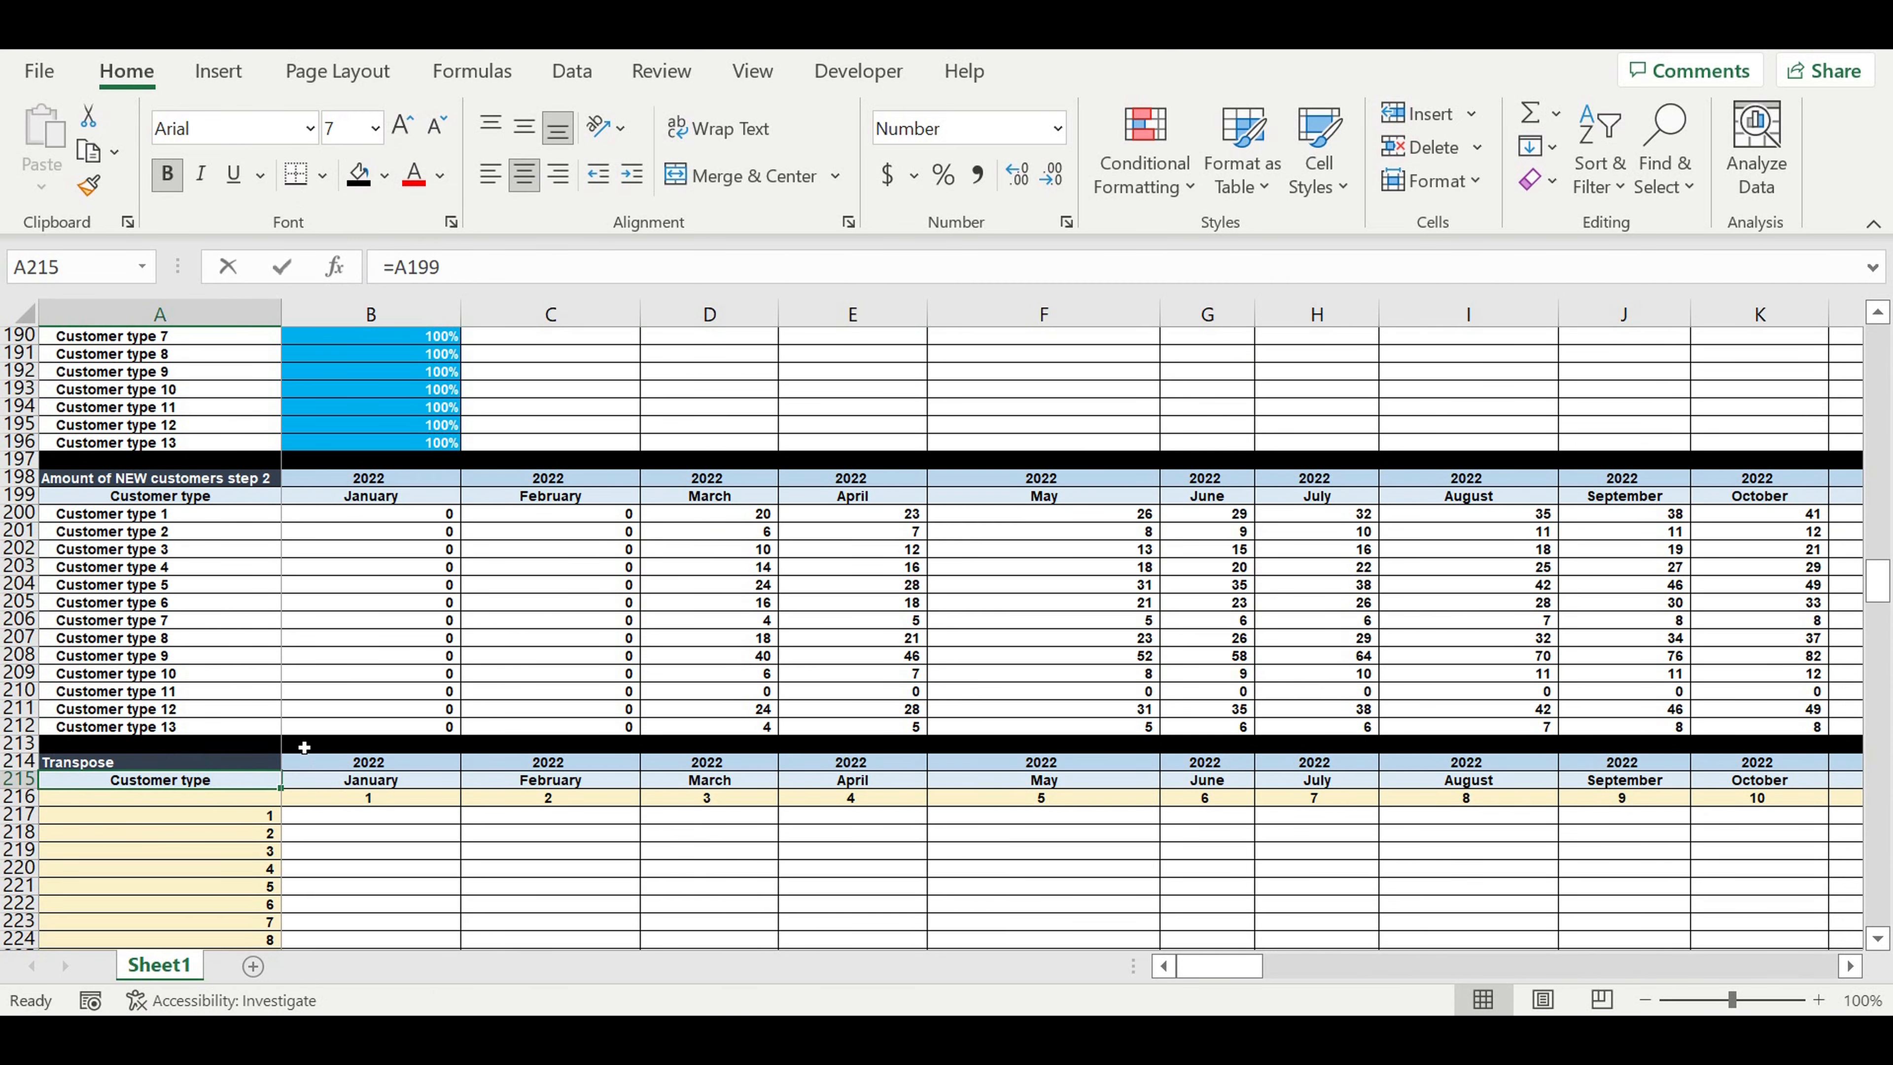
text(=)
scroll(254, 634, up, 2)
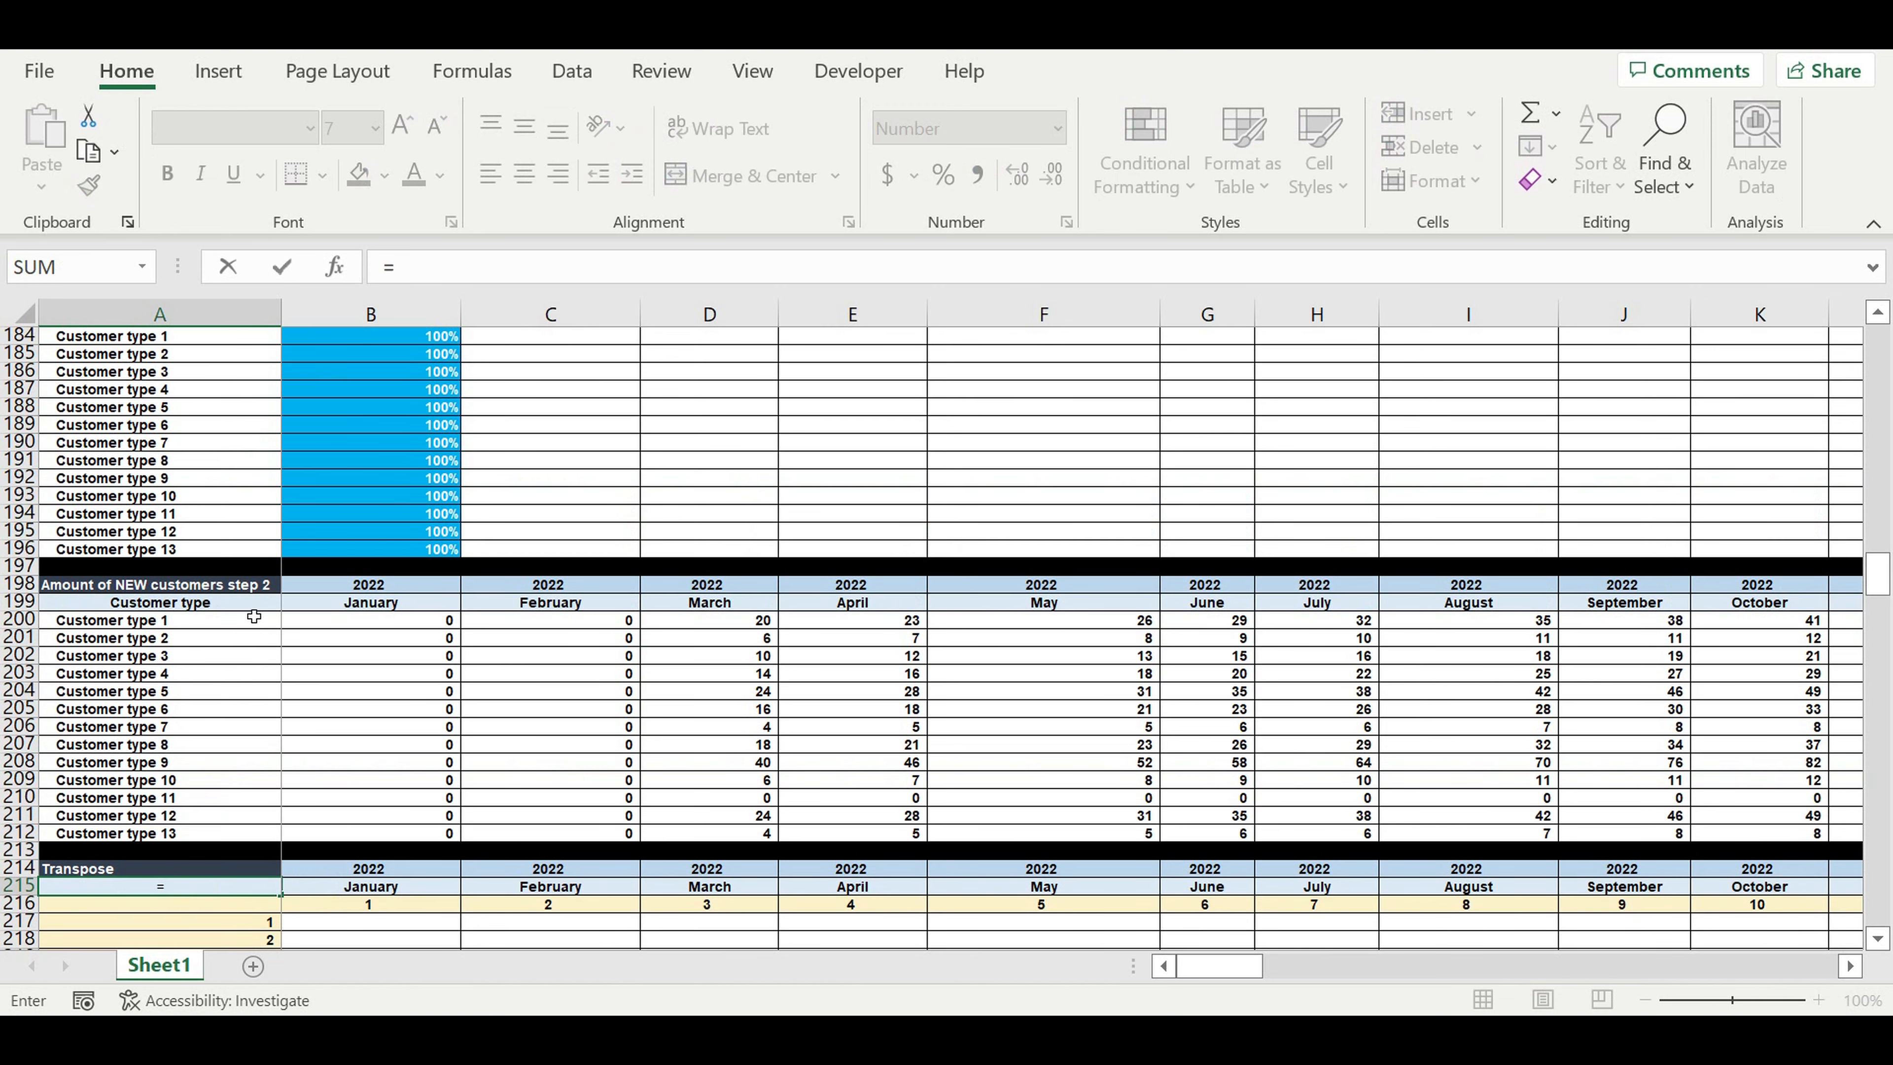
drag(1877, 575, 1876, 343)
click(159, 697)
key(Return)
scroll(402, 850, down, 4)
Fill the Transpose heading cell A214 with standard red
click(173, 687)
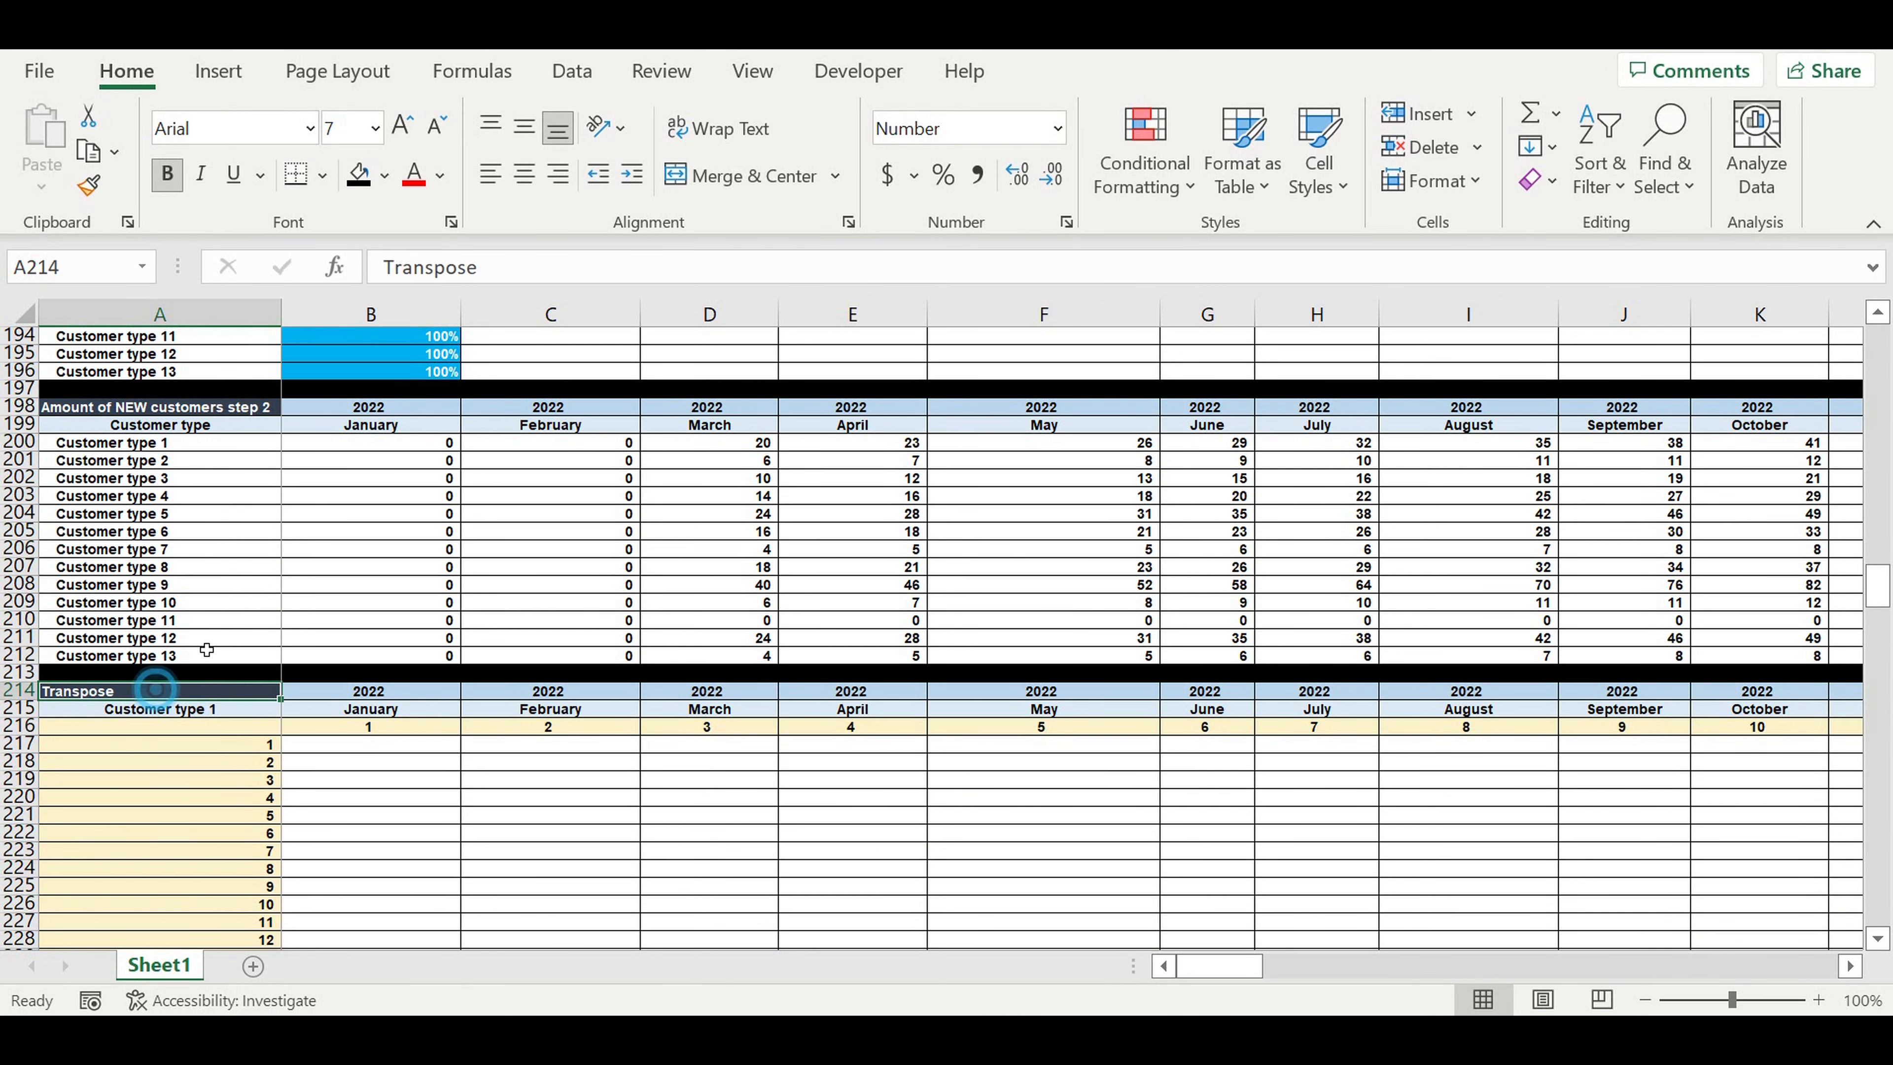
click(385, 175)
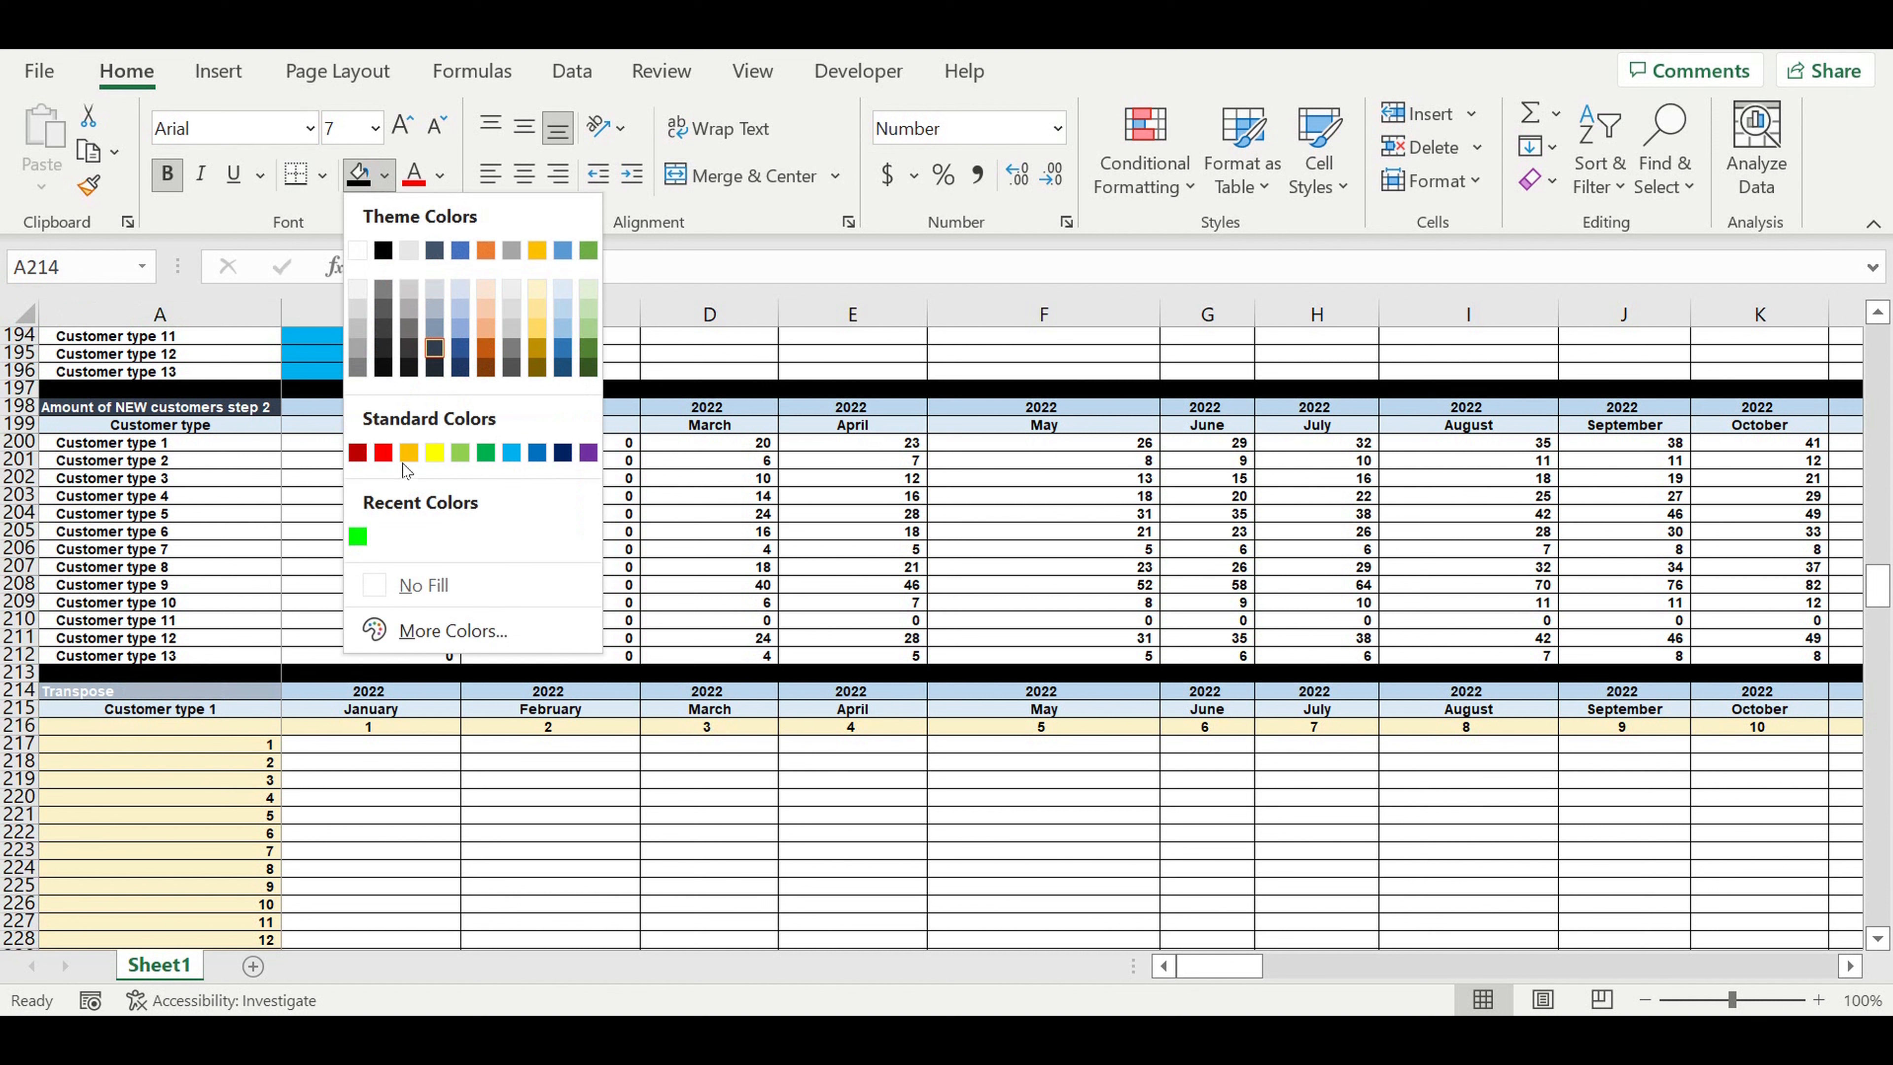
click(383, 452)
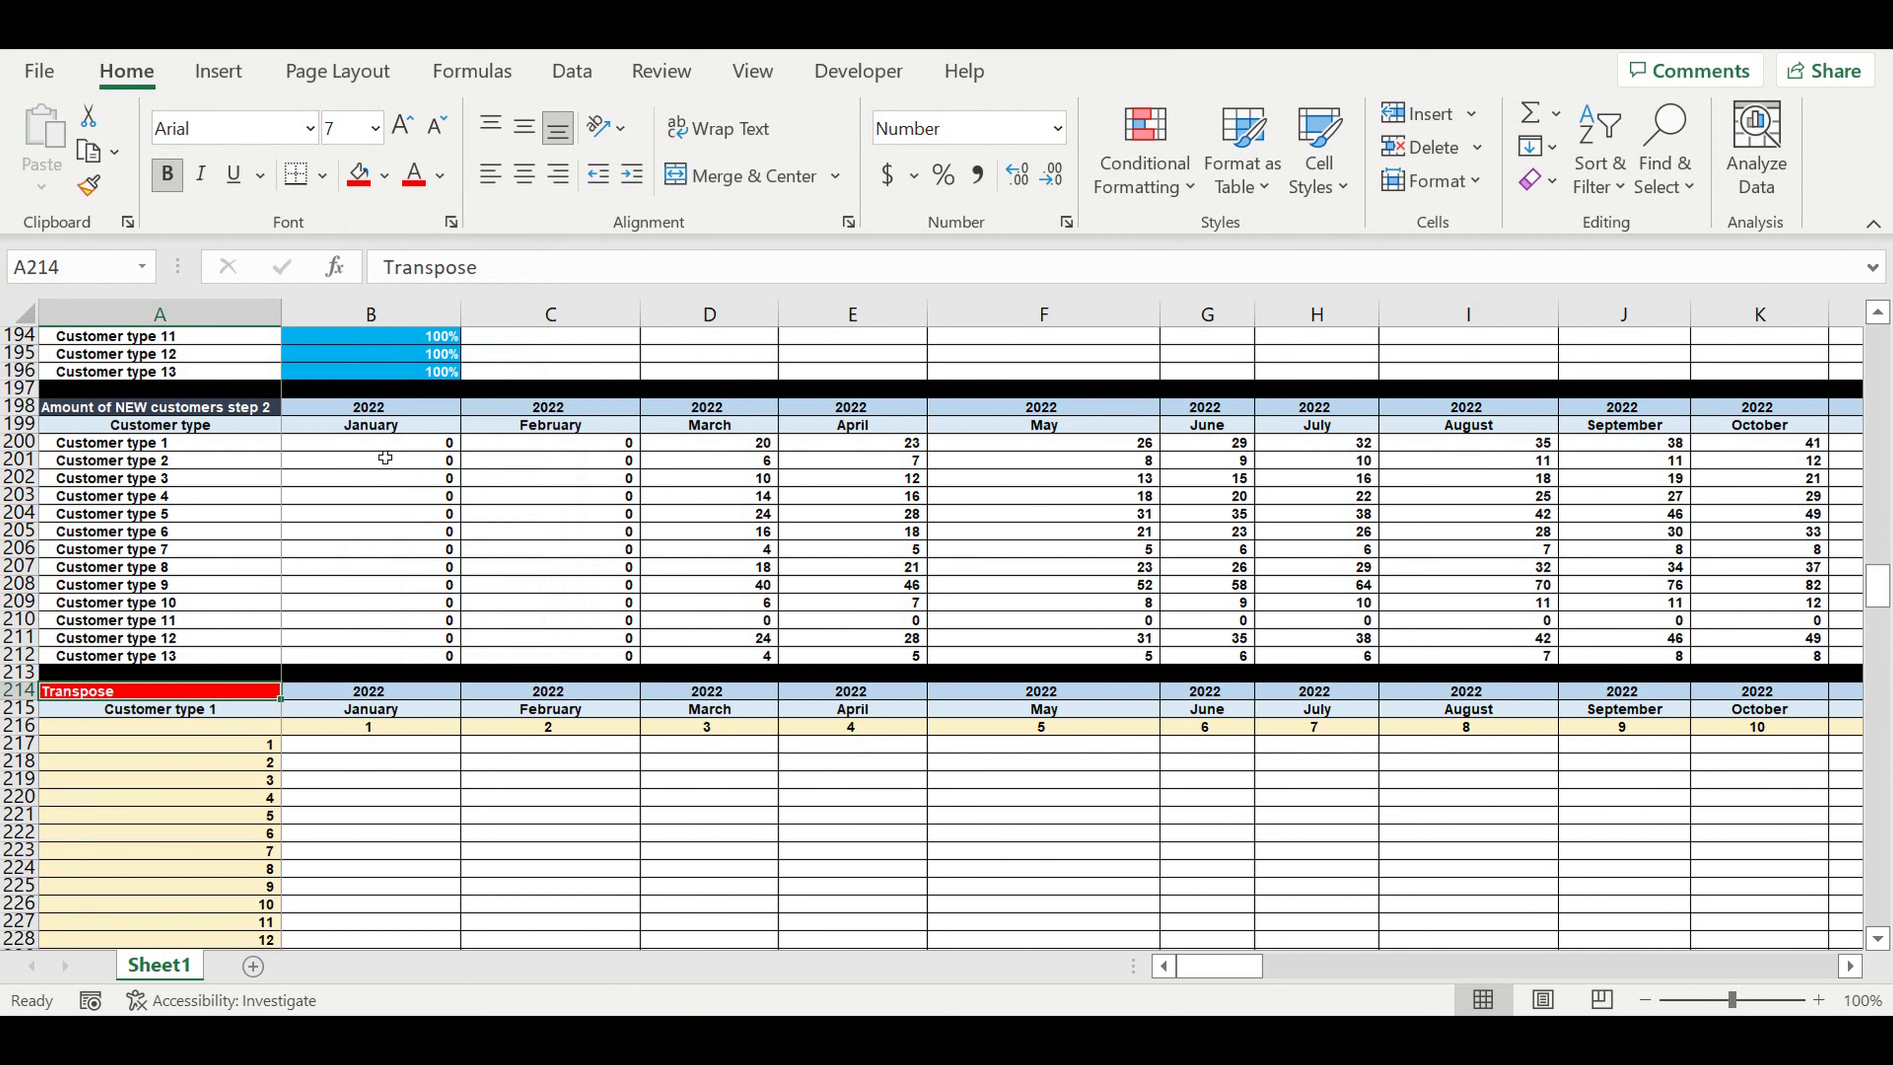
Fill the customer type cell A215 with a magenta shade from the standard colour palette
click(195, 718)
click(389, 183)
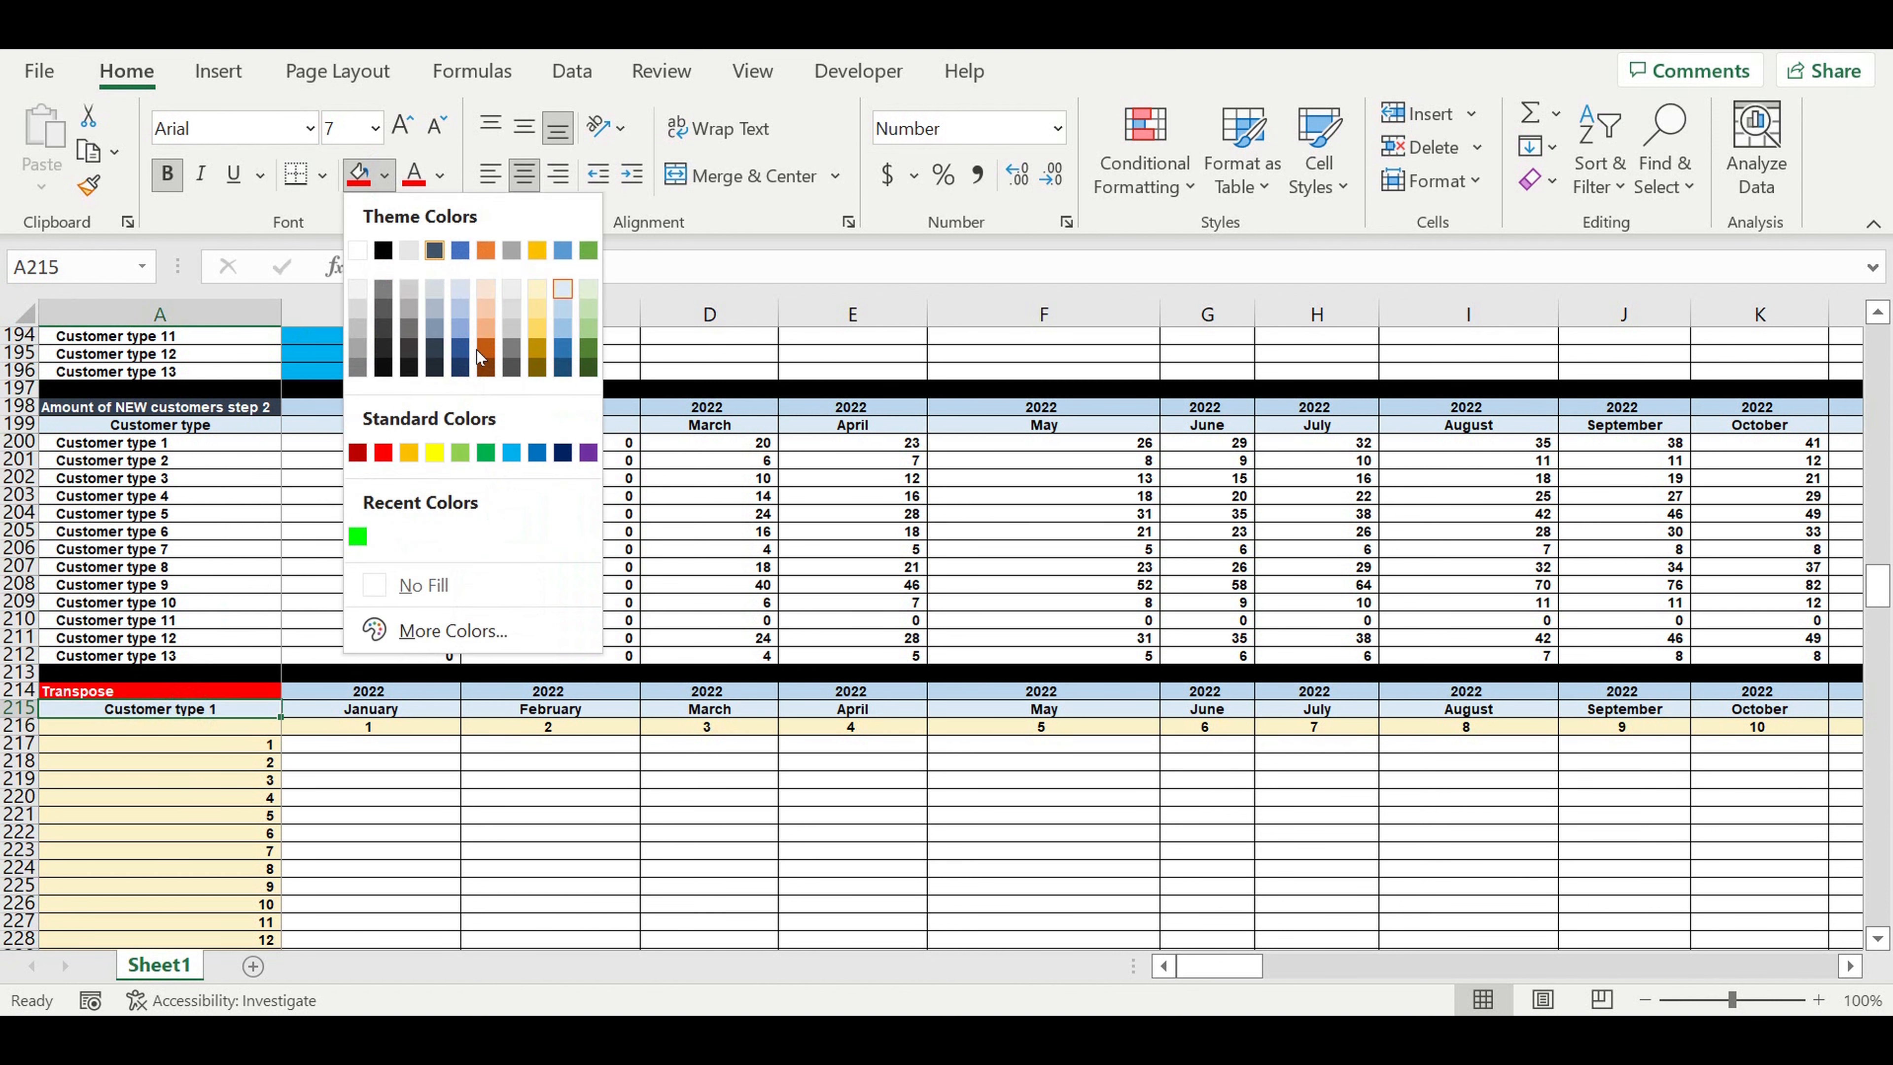
click(610, 522)
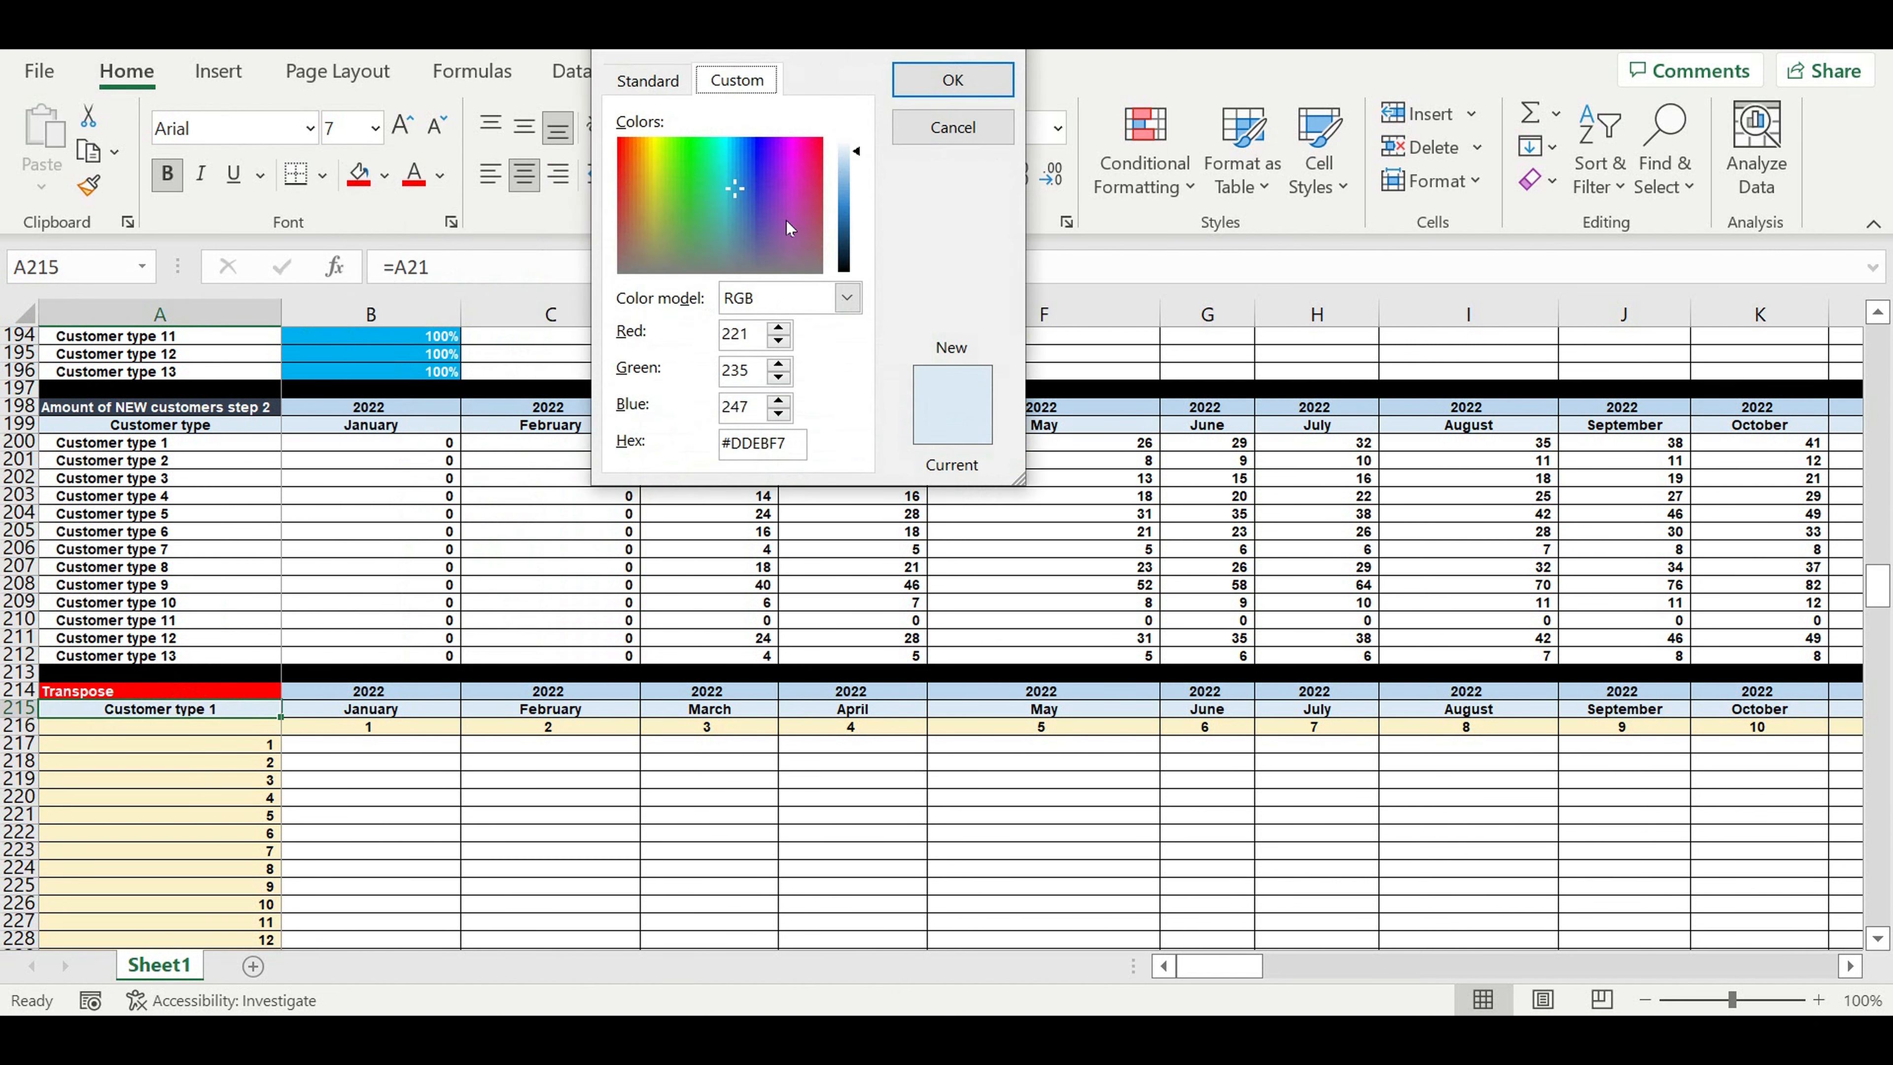
click(647, 79)
click(753, 266)
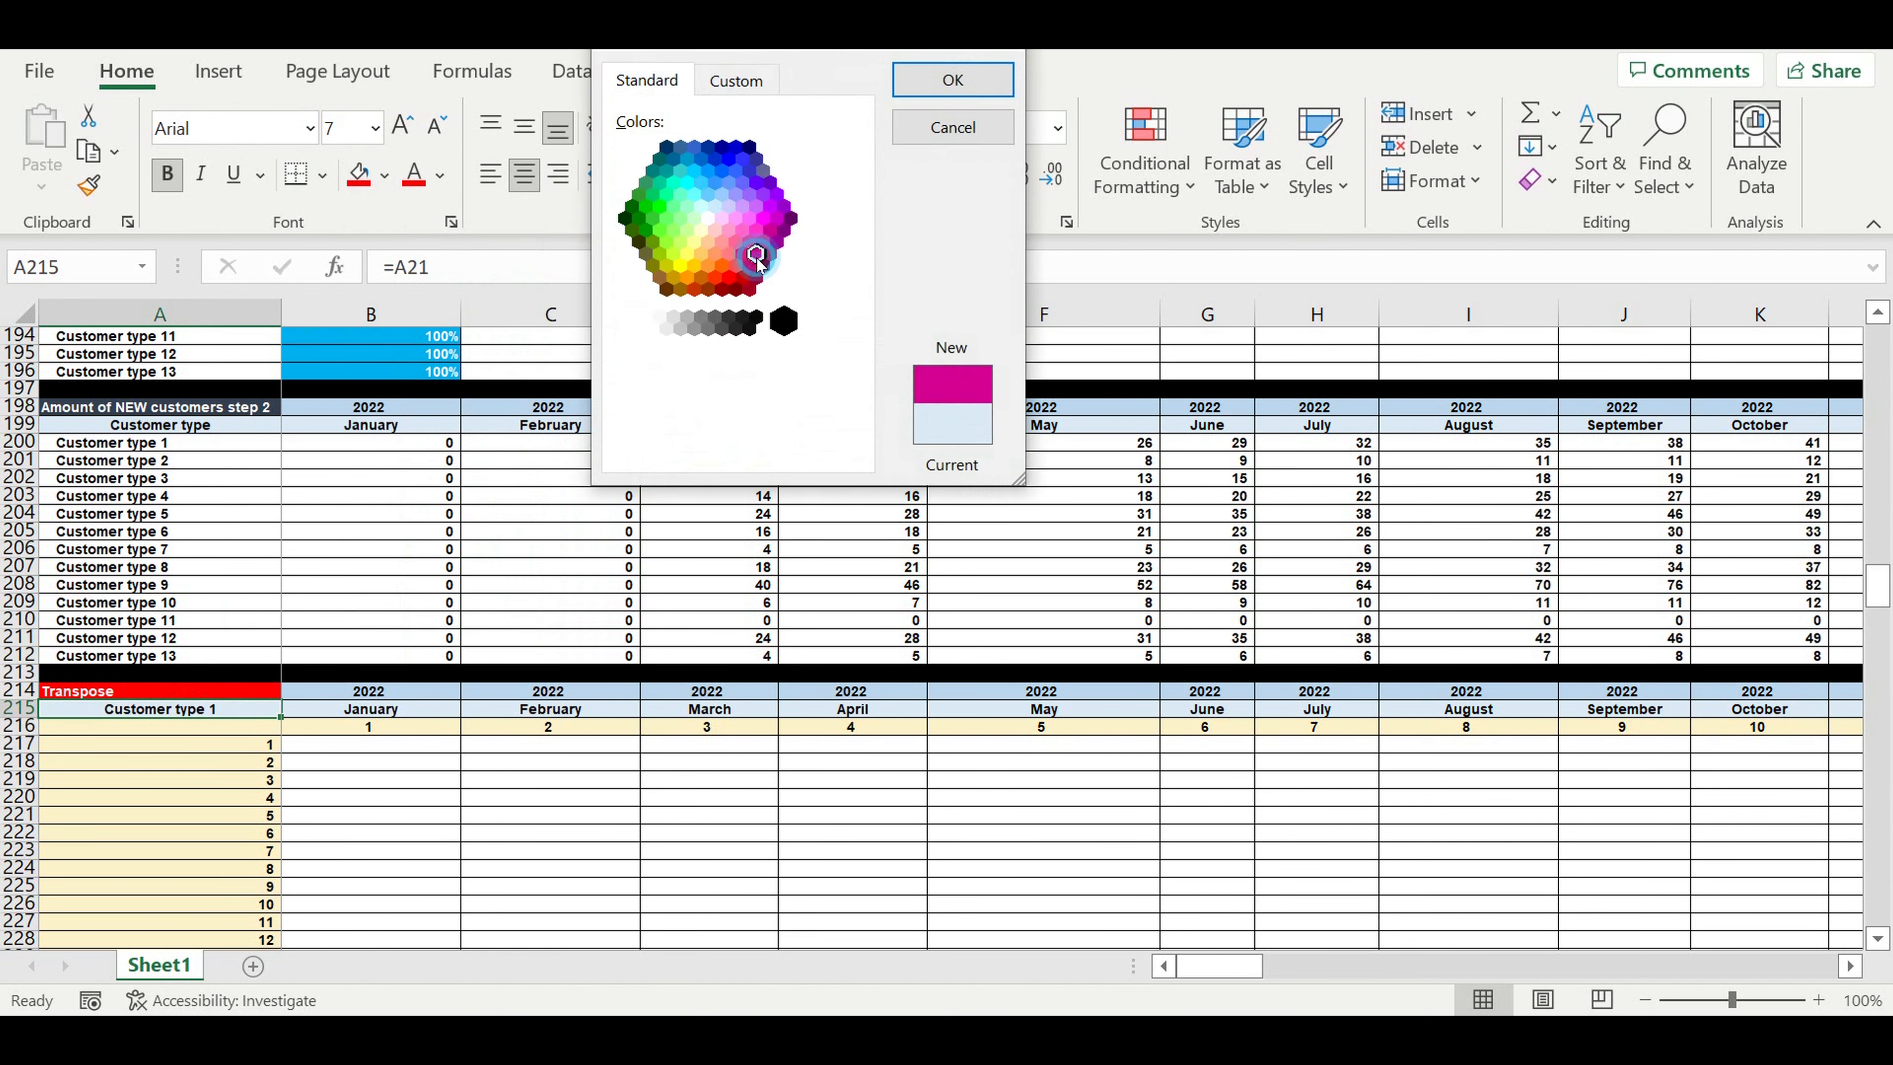
click(951, 79)
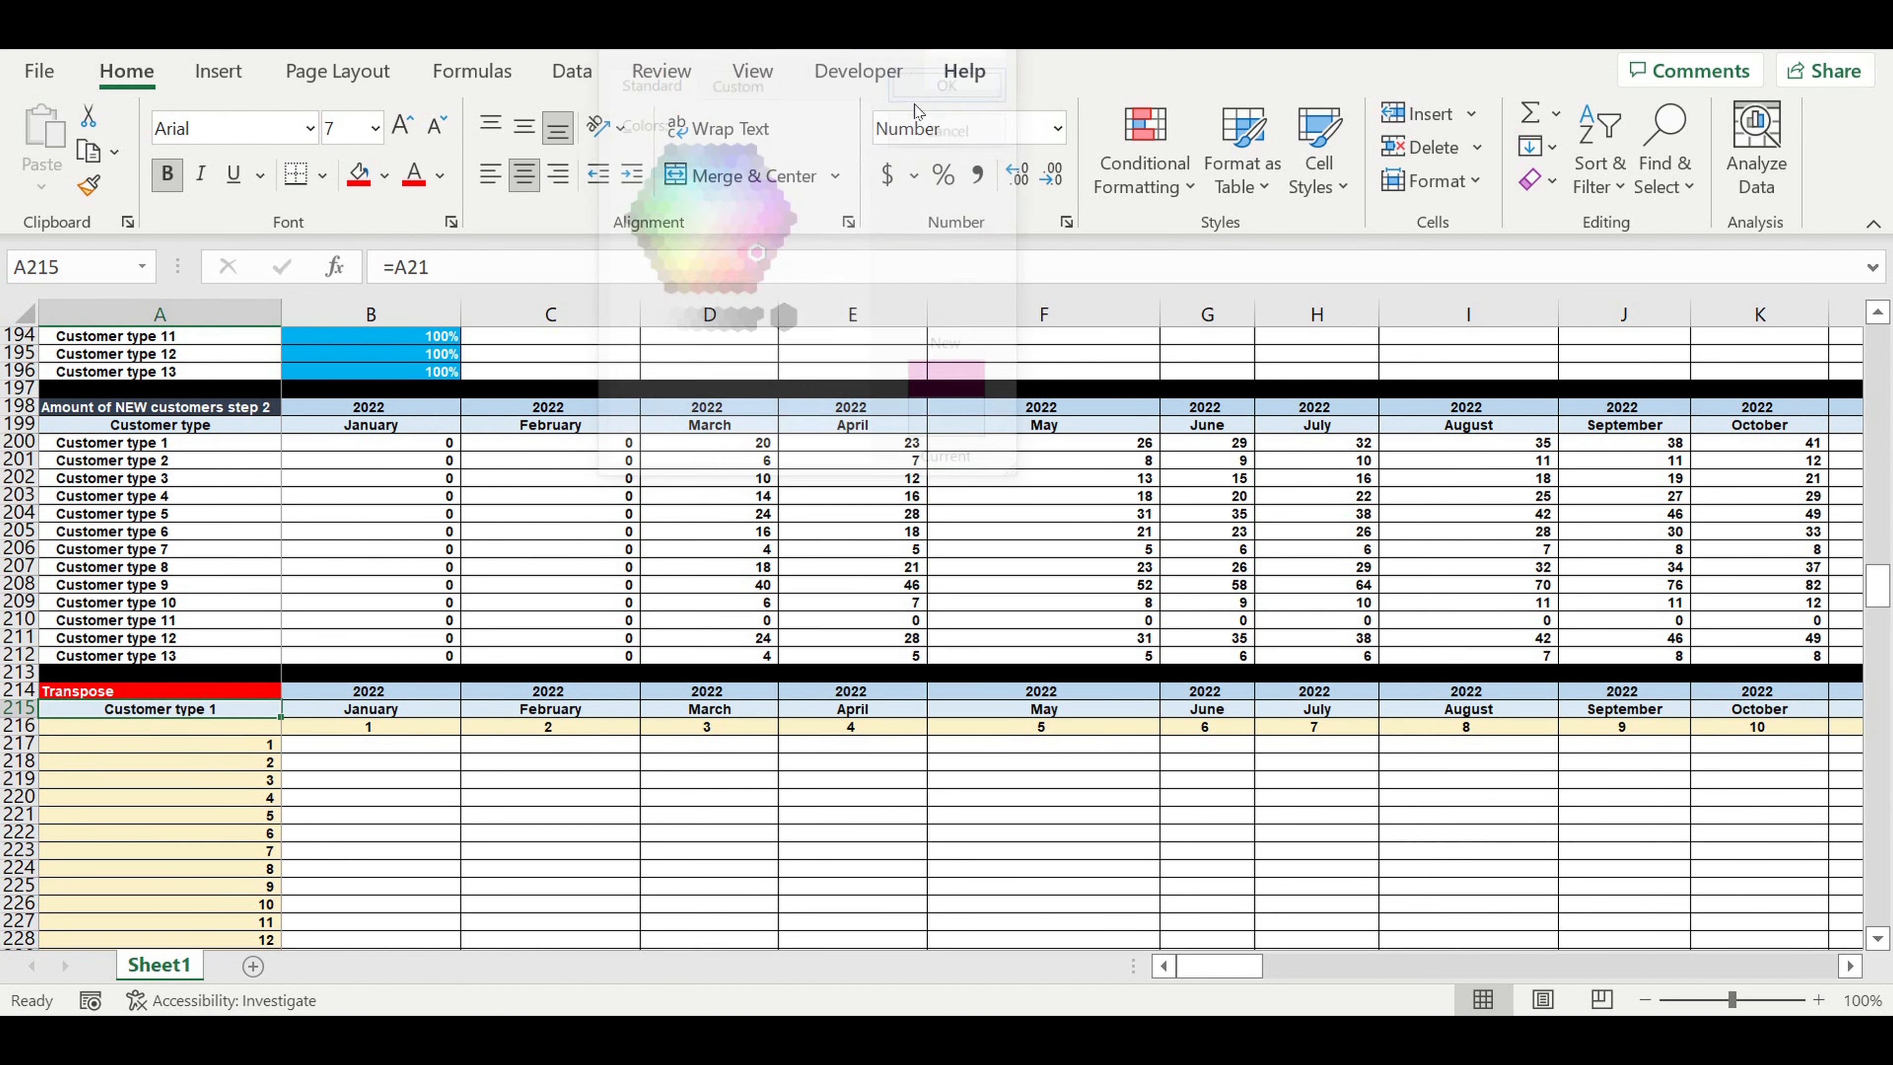
Make the text in A215 white and align it left
click(440, 175)
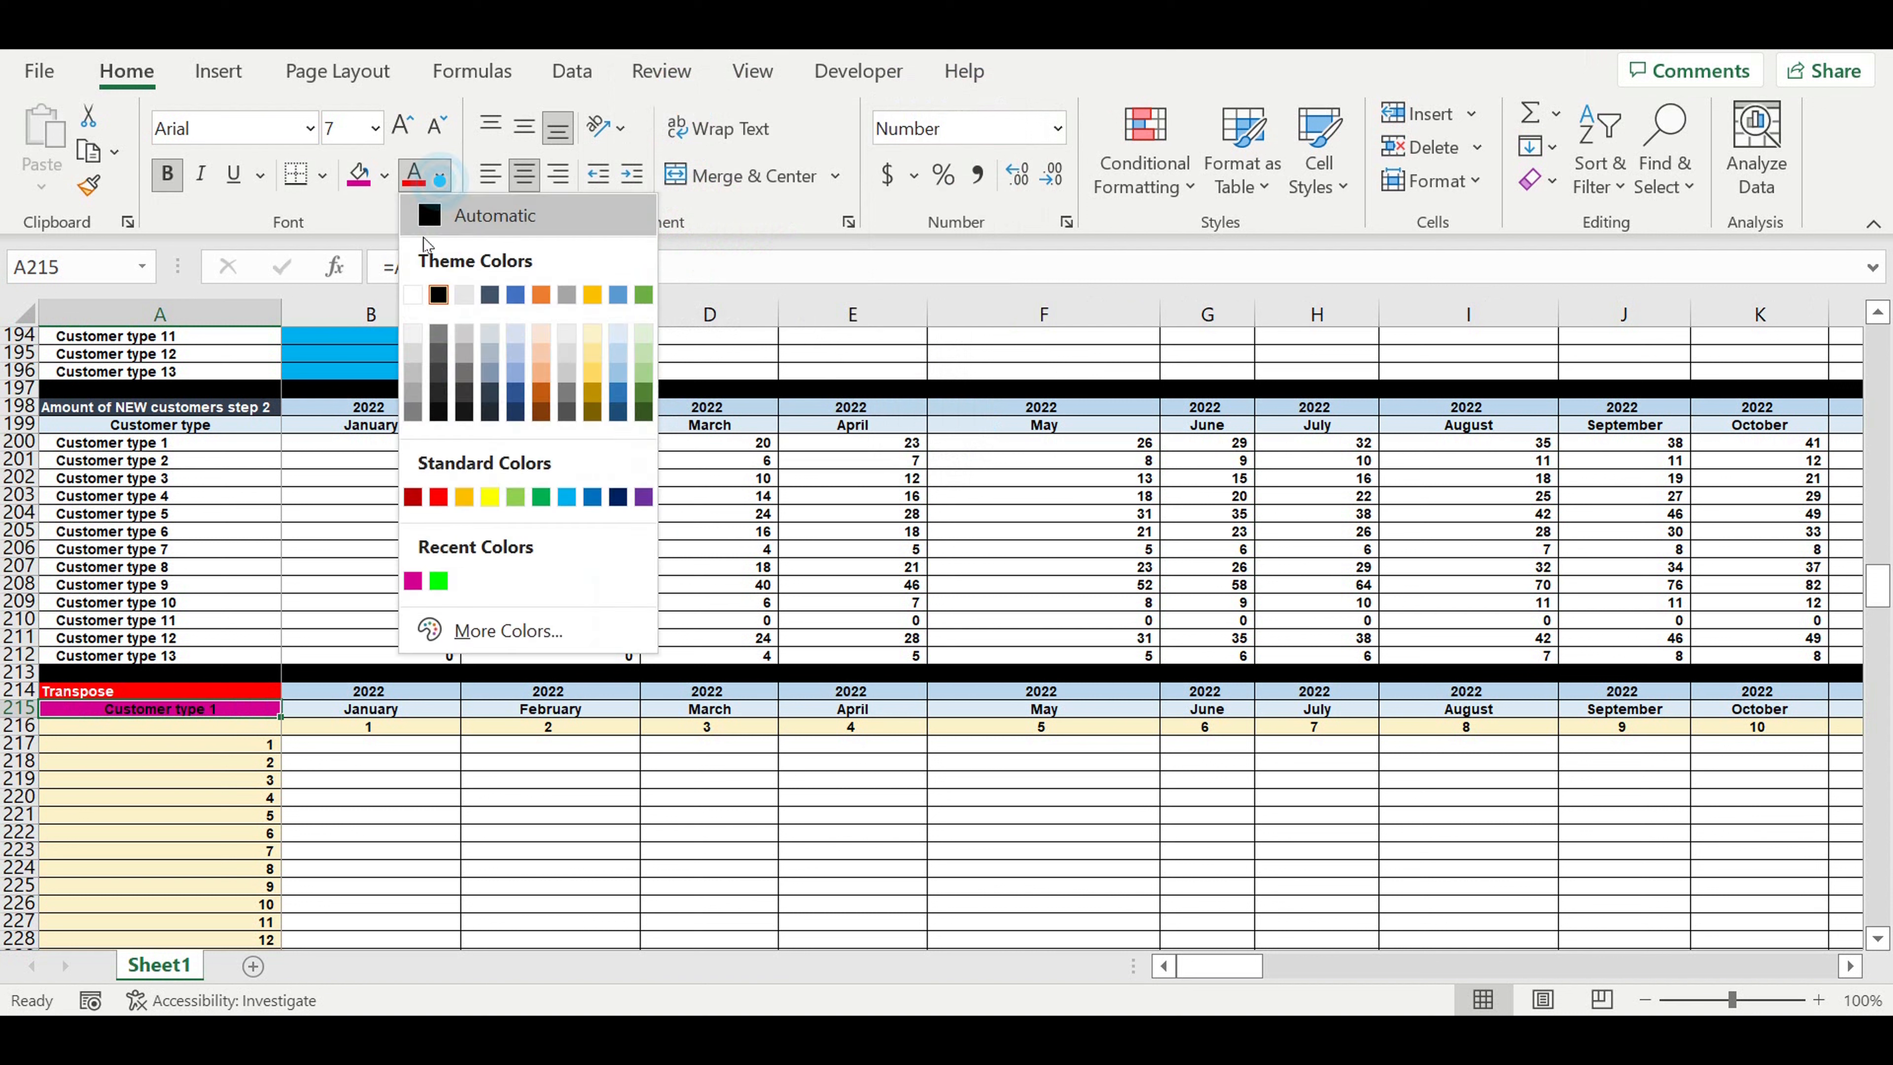
click(414, 297)
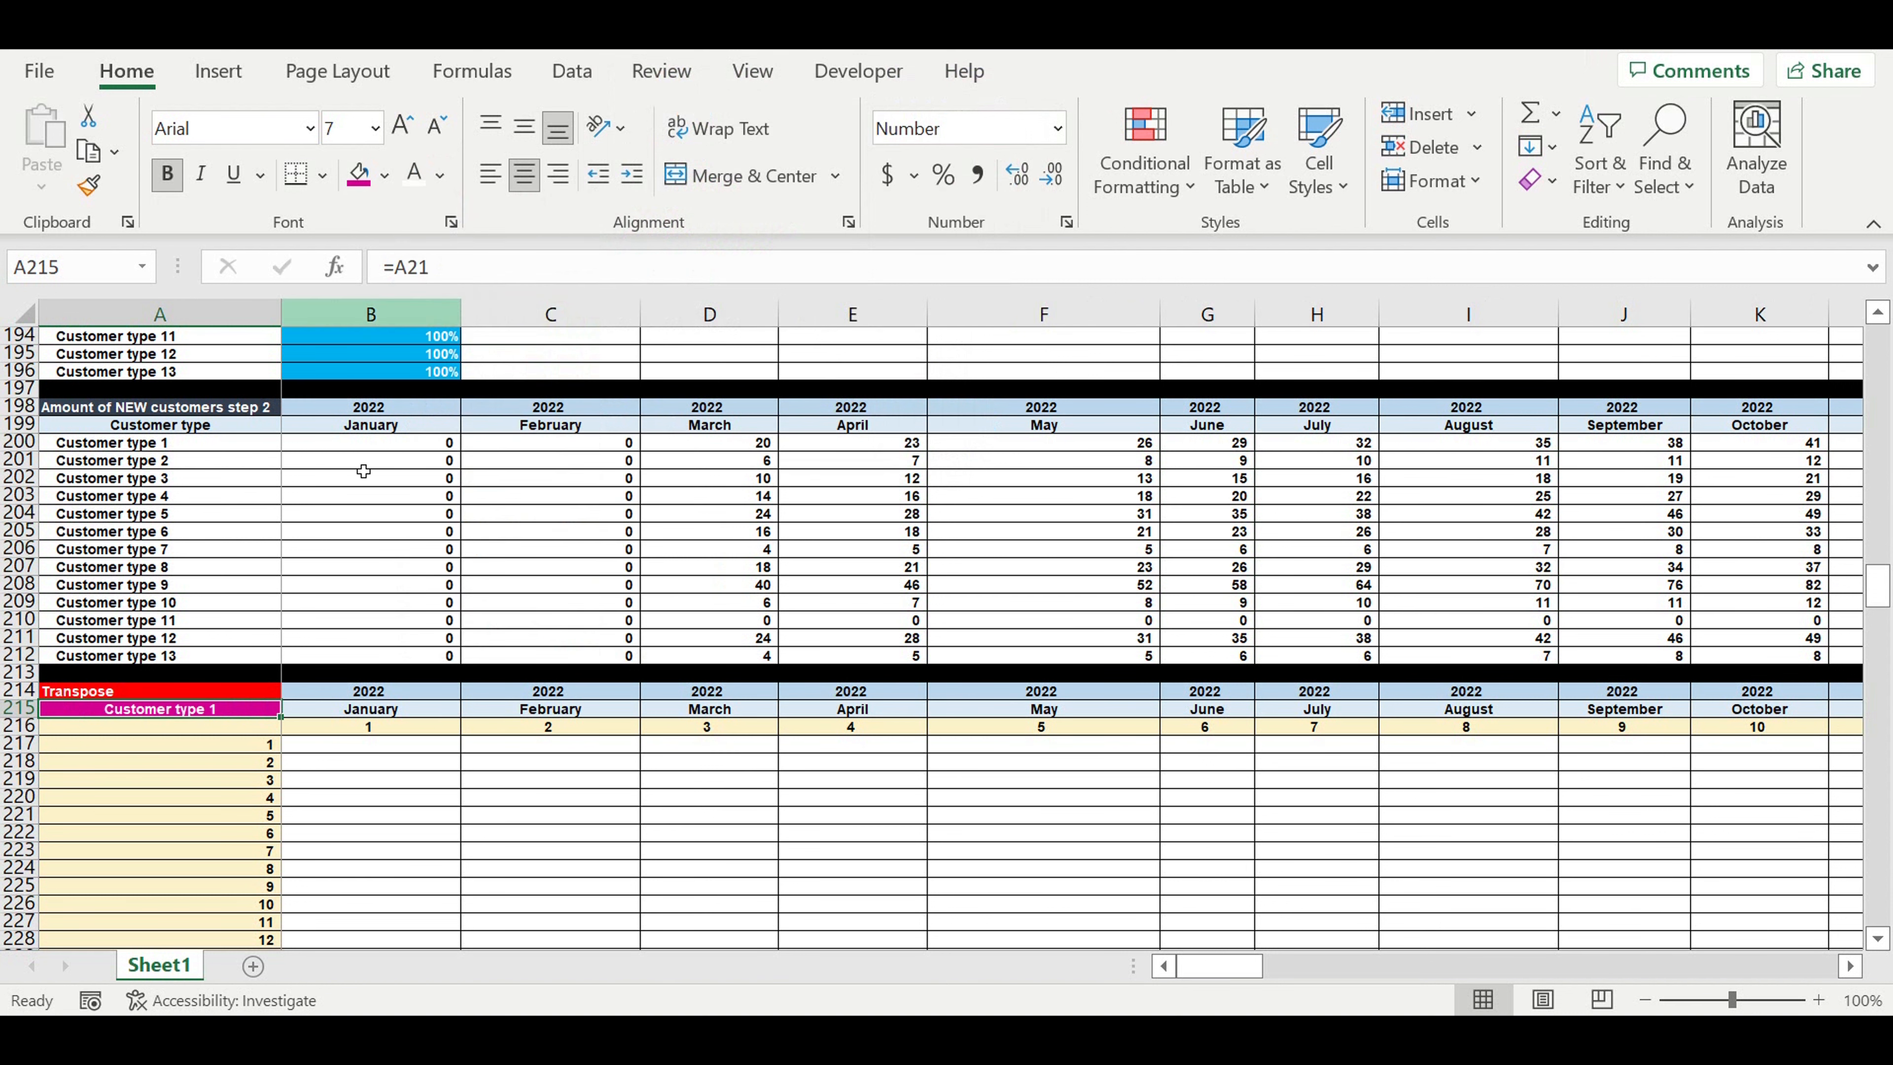
click(489, 174)
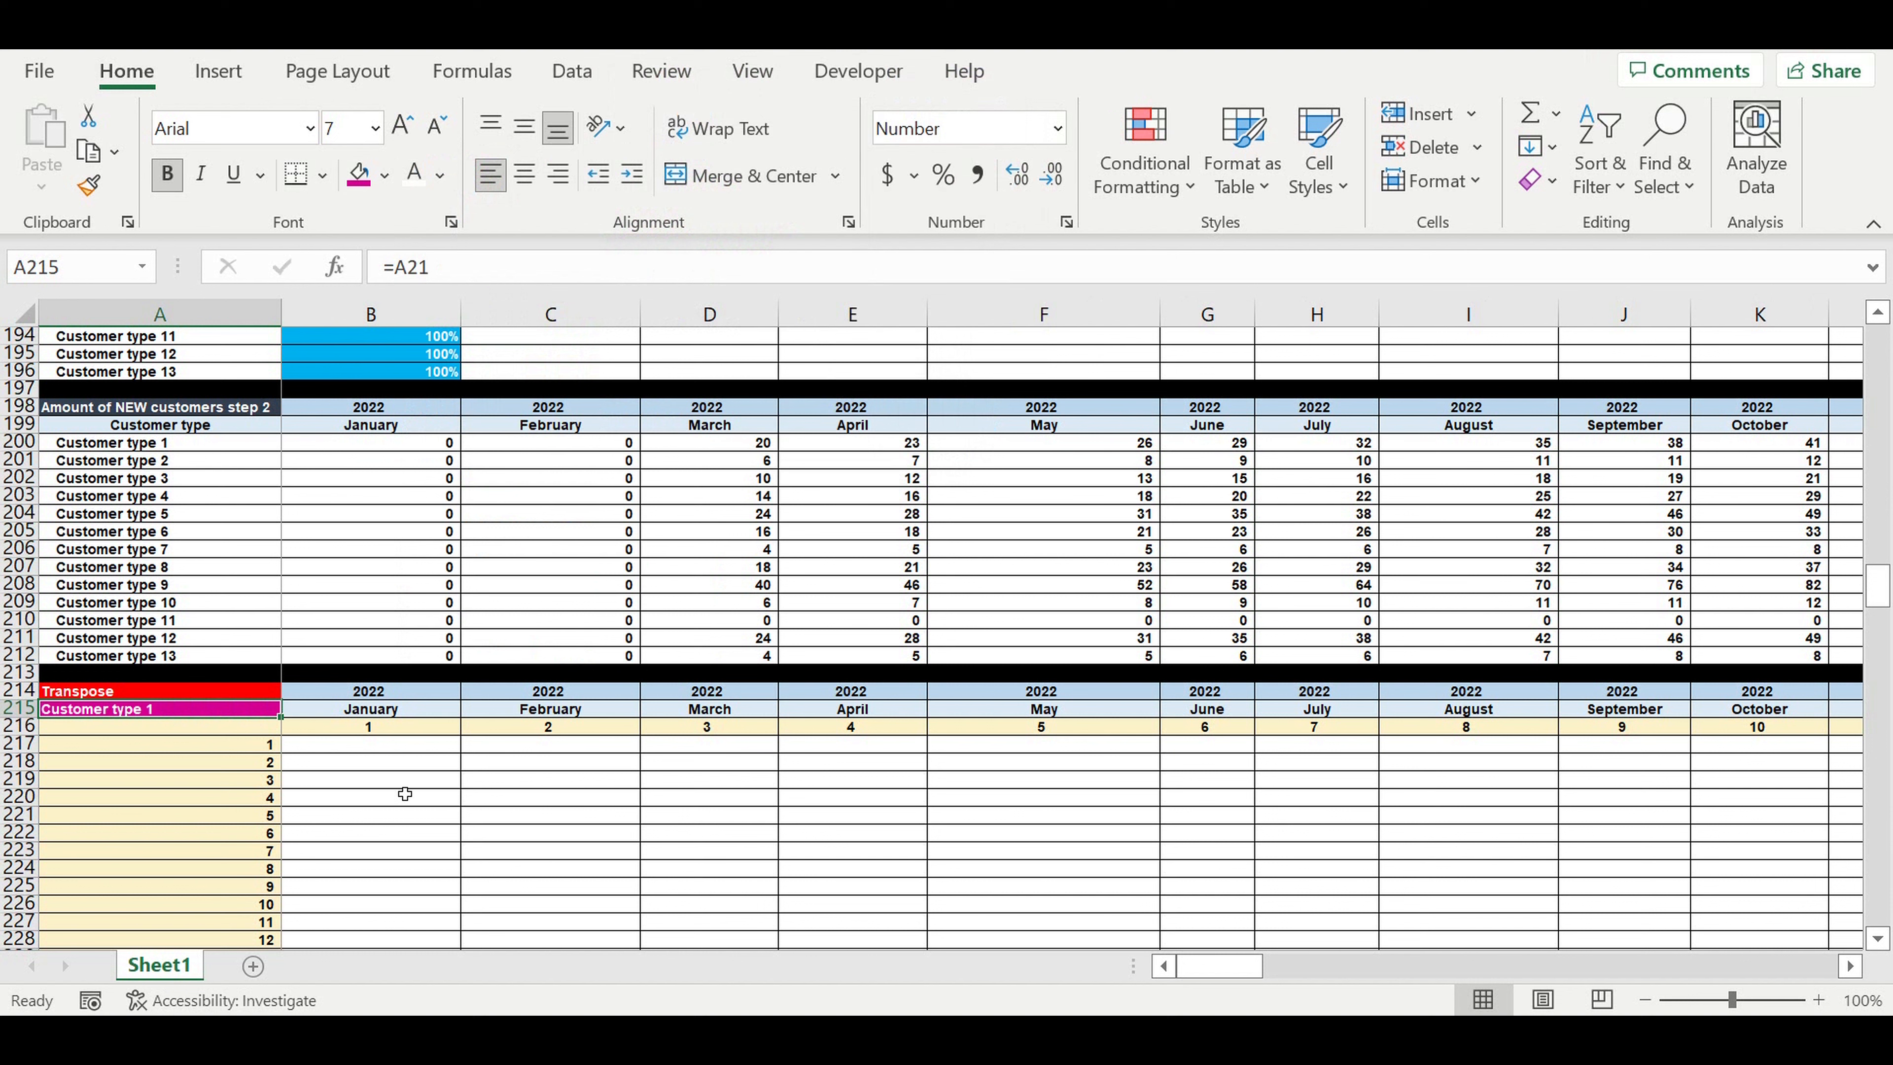
Start an IF formula in B217 that tests whether B$216 equals $A217, with the row and column locked respectively
click(380, 743)
text(=)
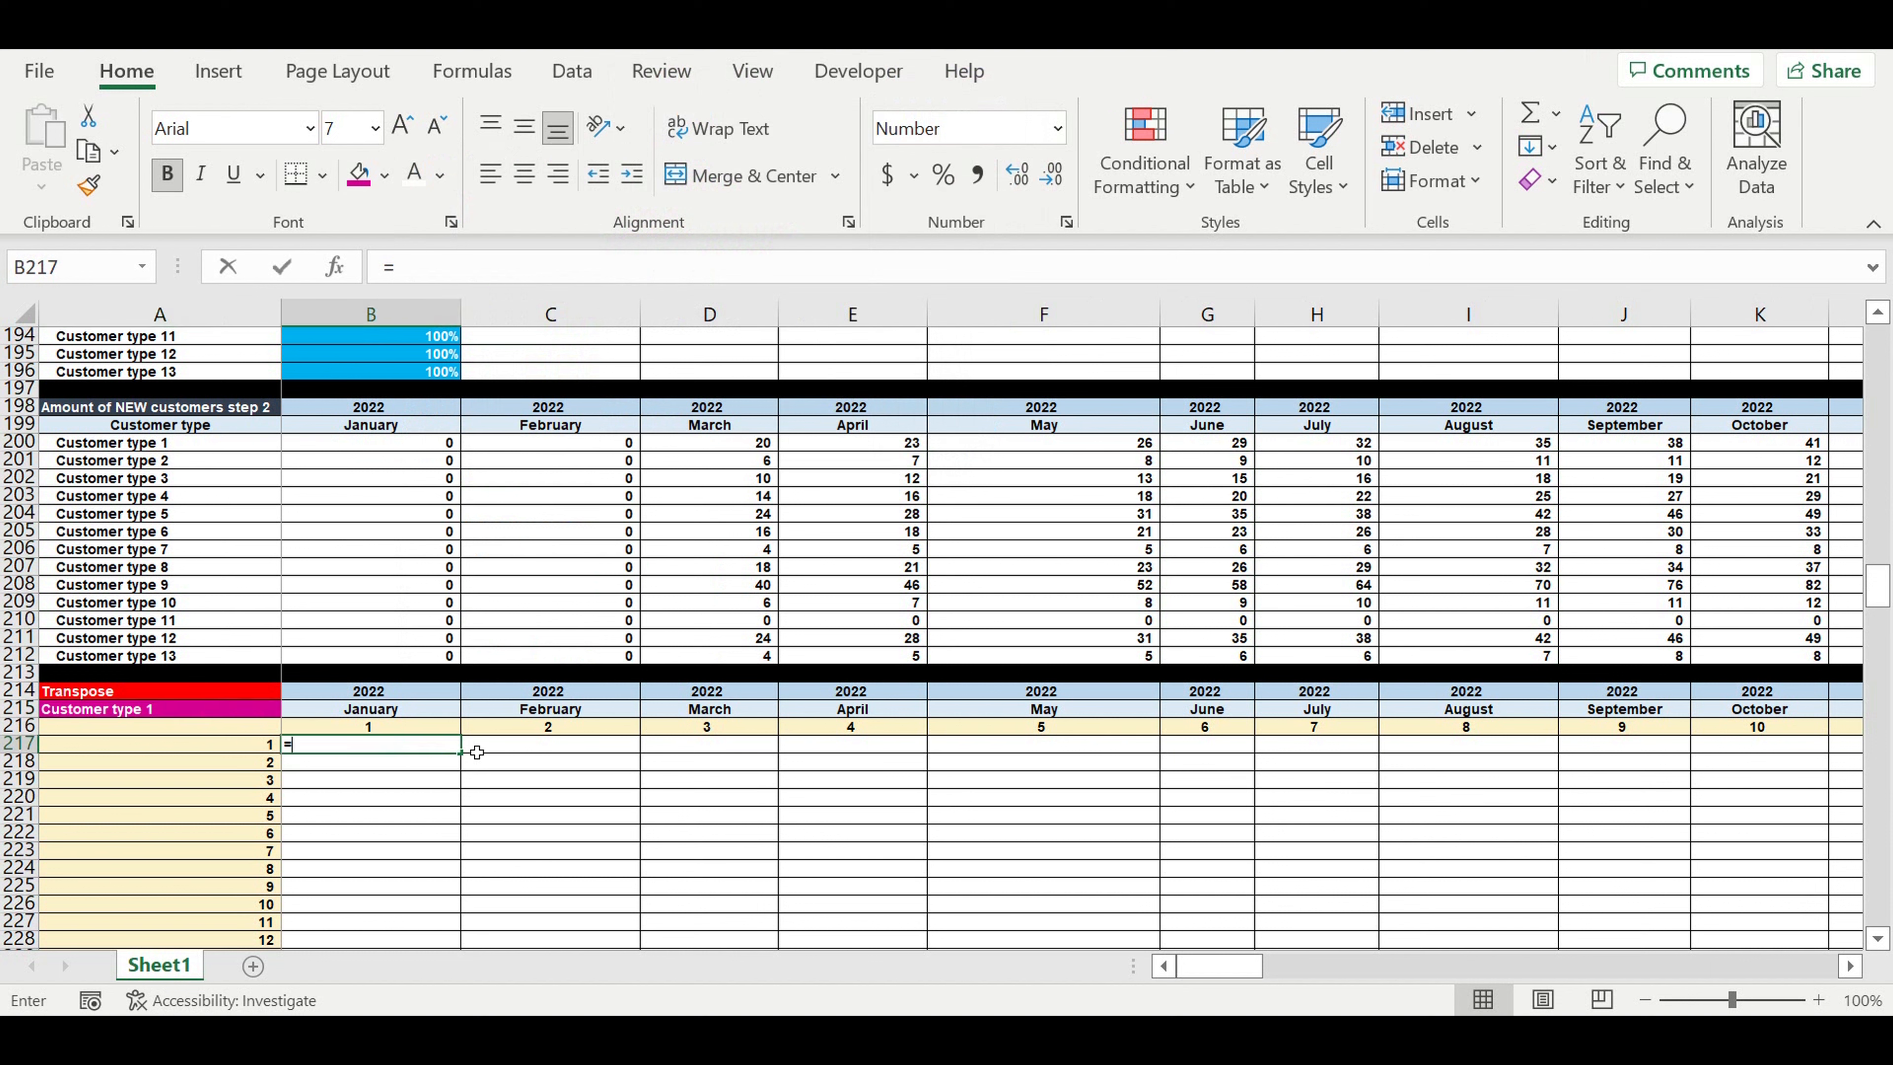
text(if()
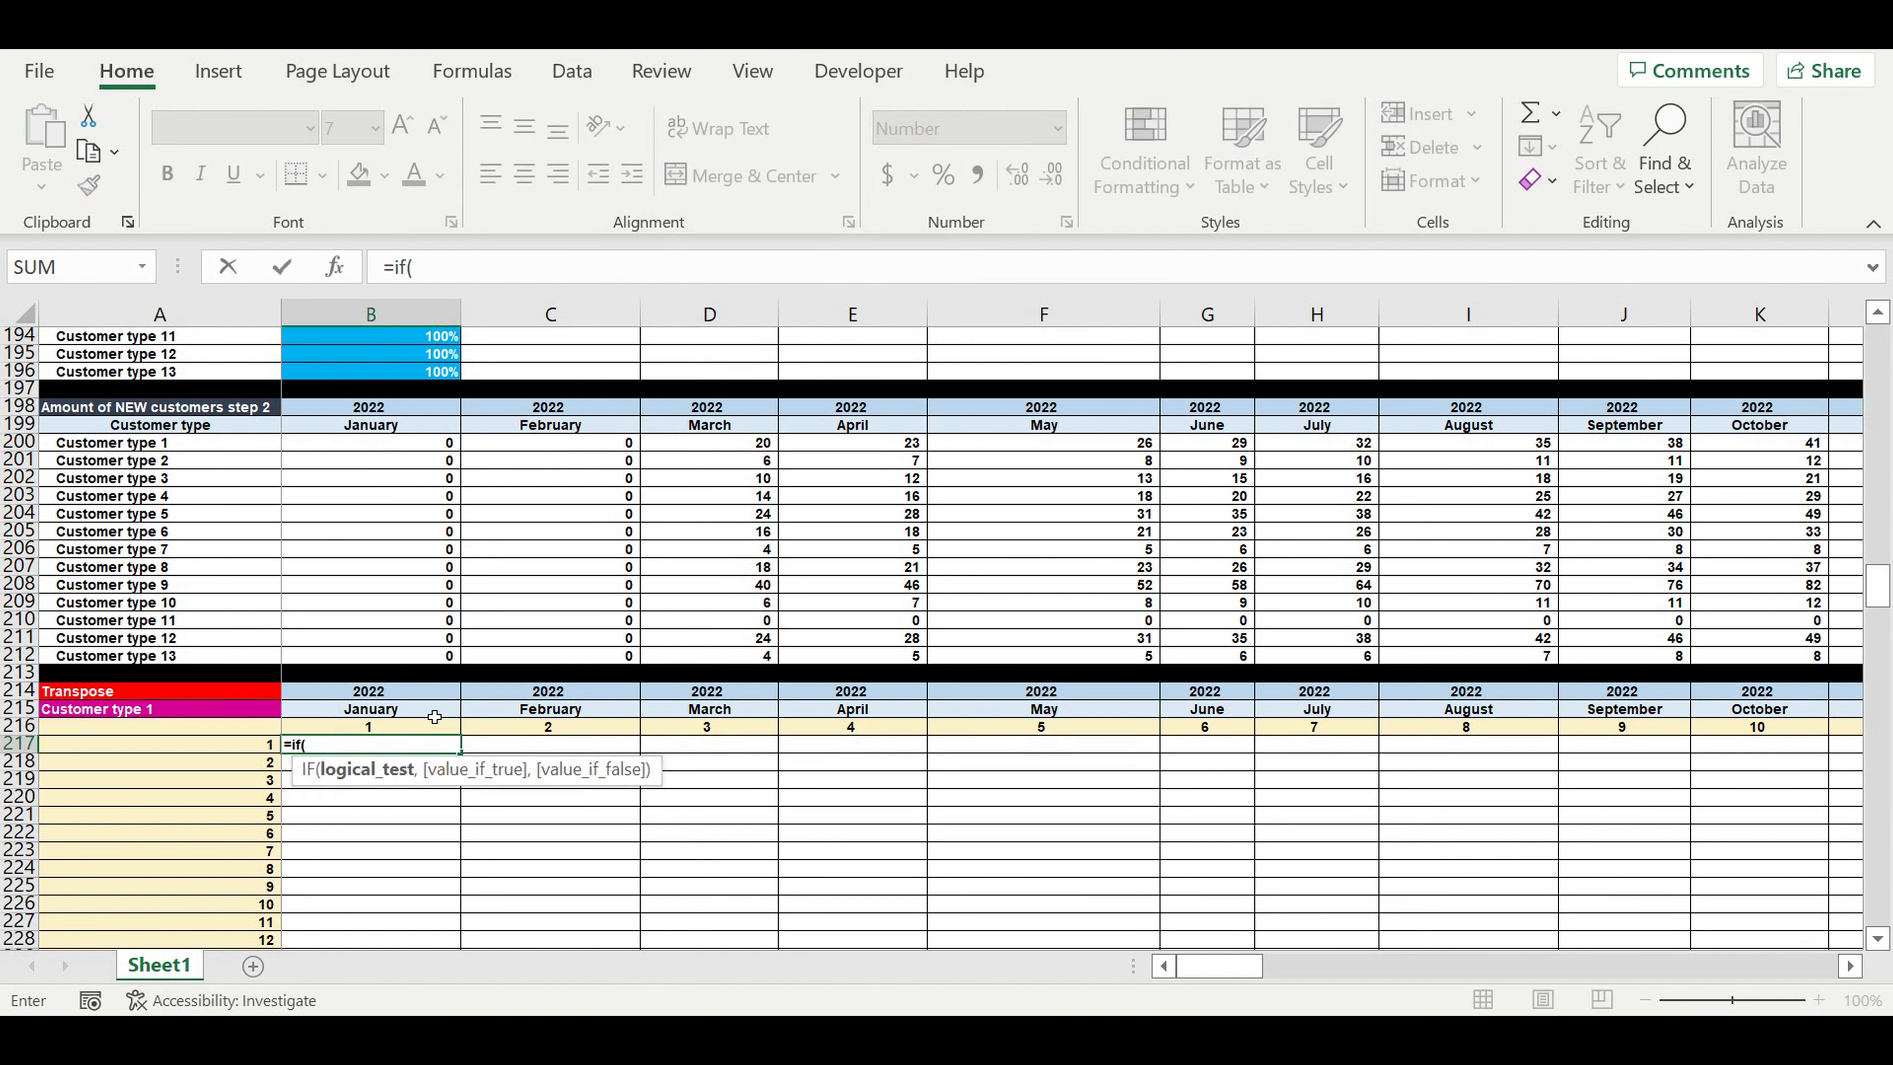
click(367, 725)
click(430, 274)
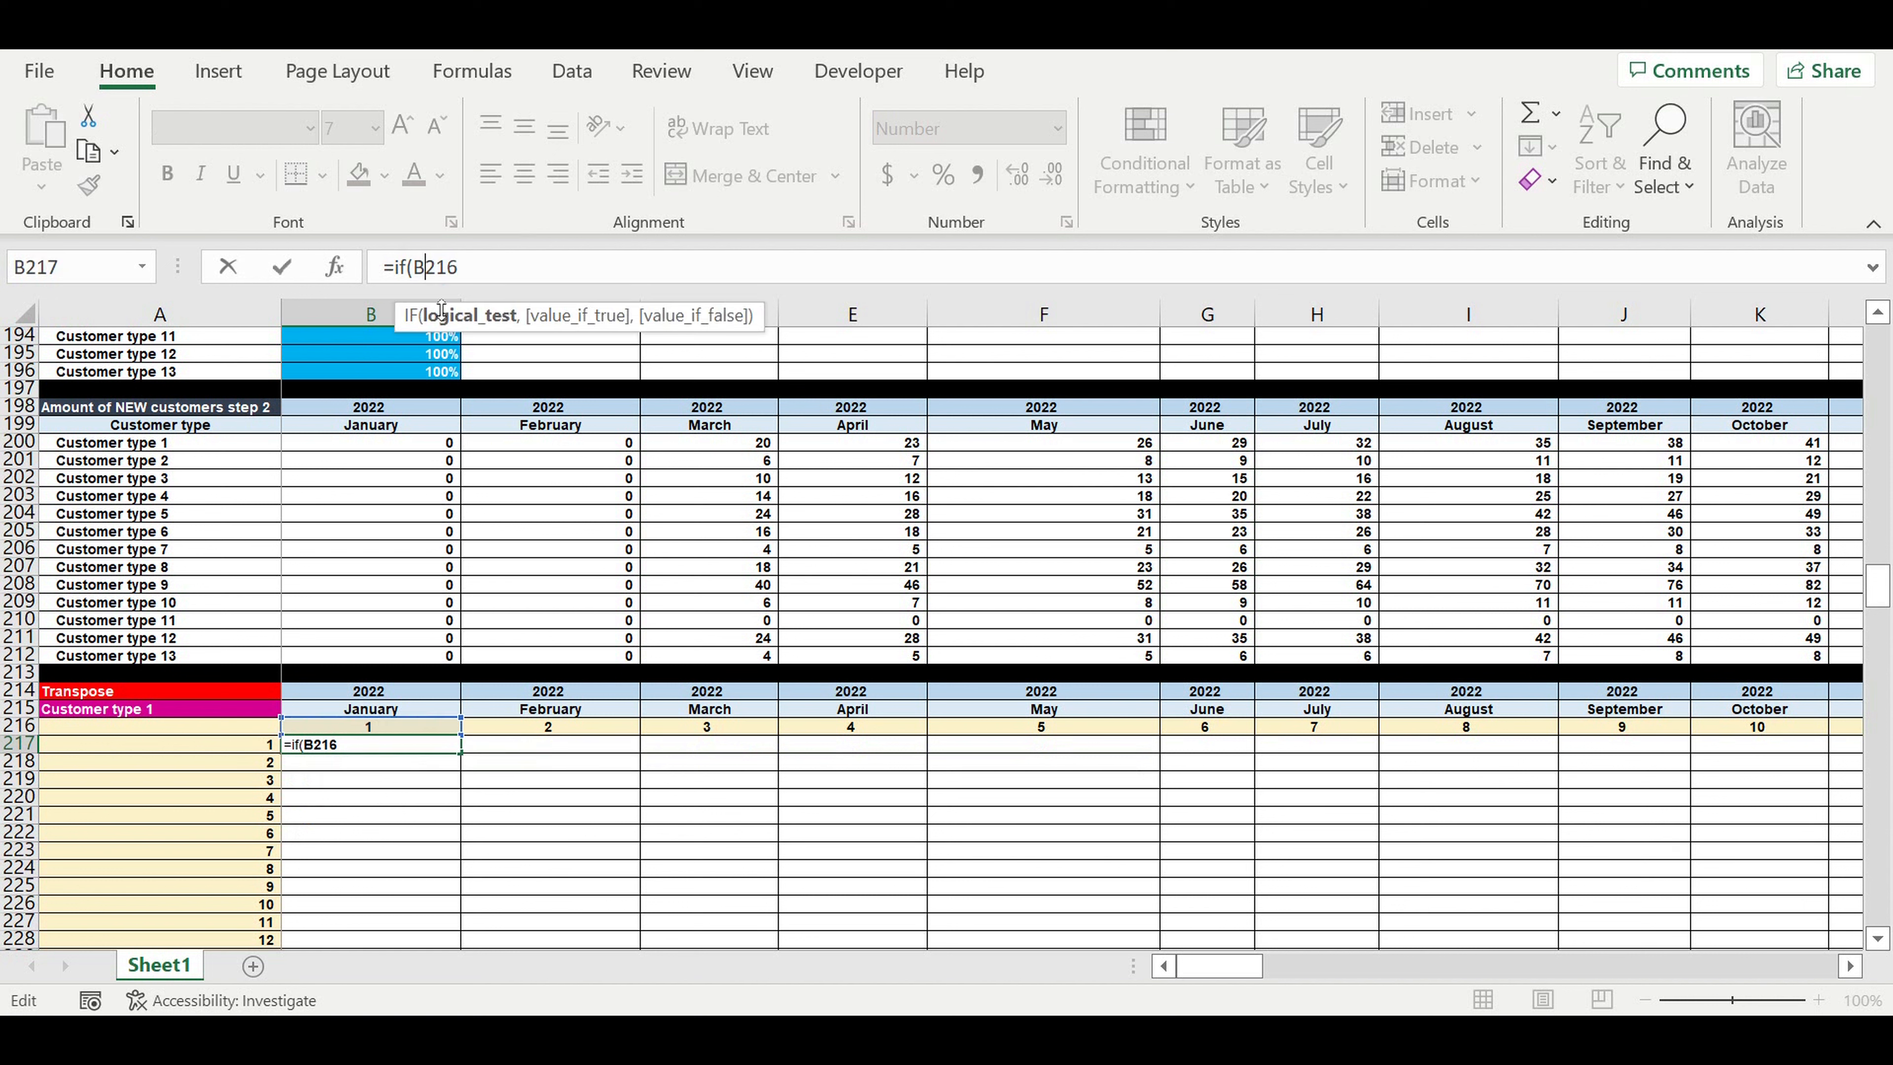
text($)
key(End)
click(233, 744)
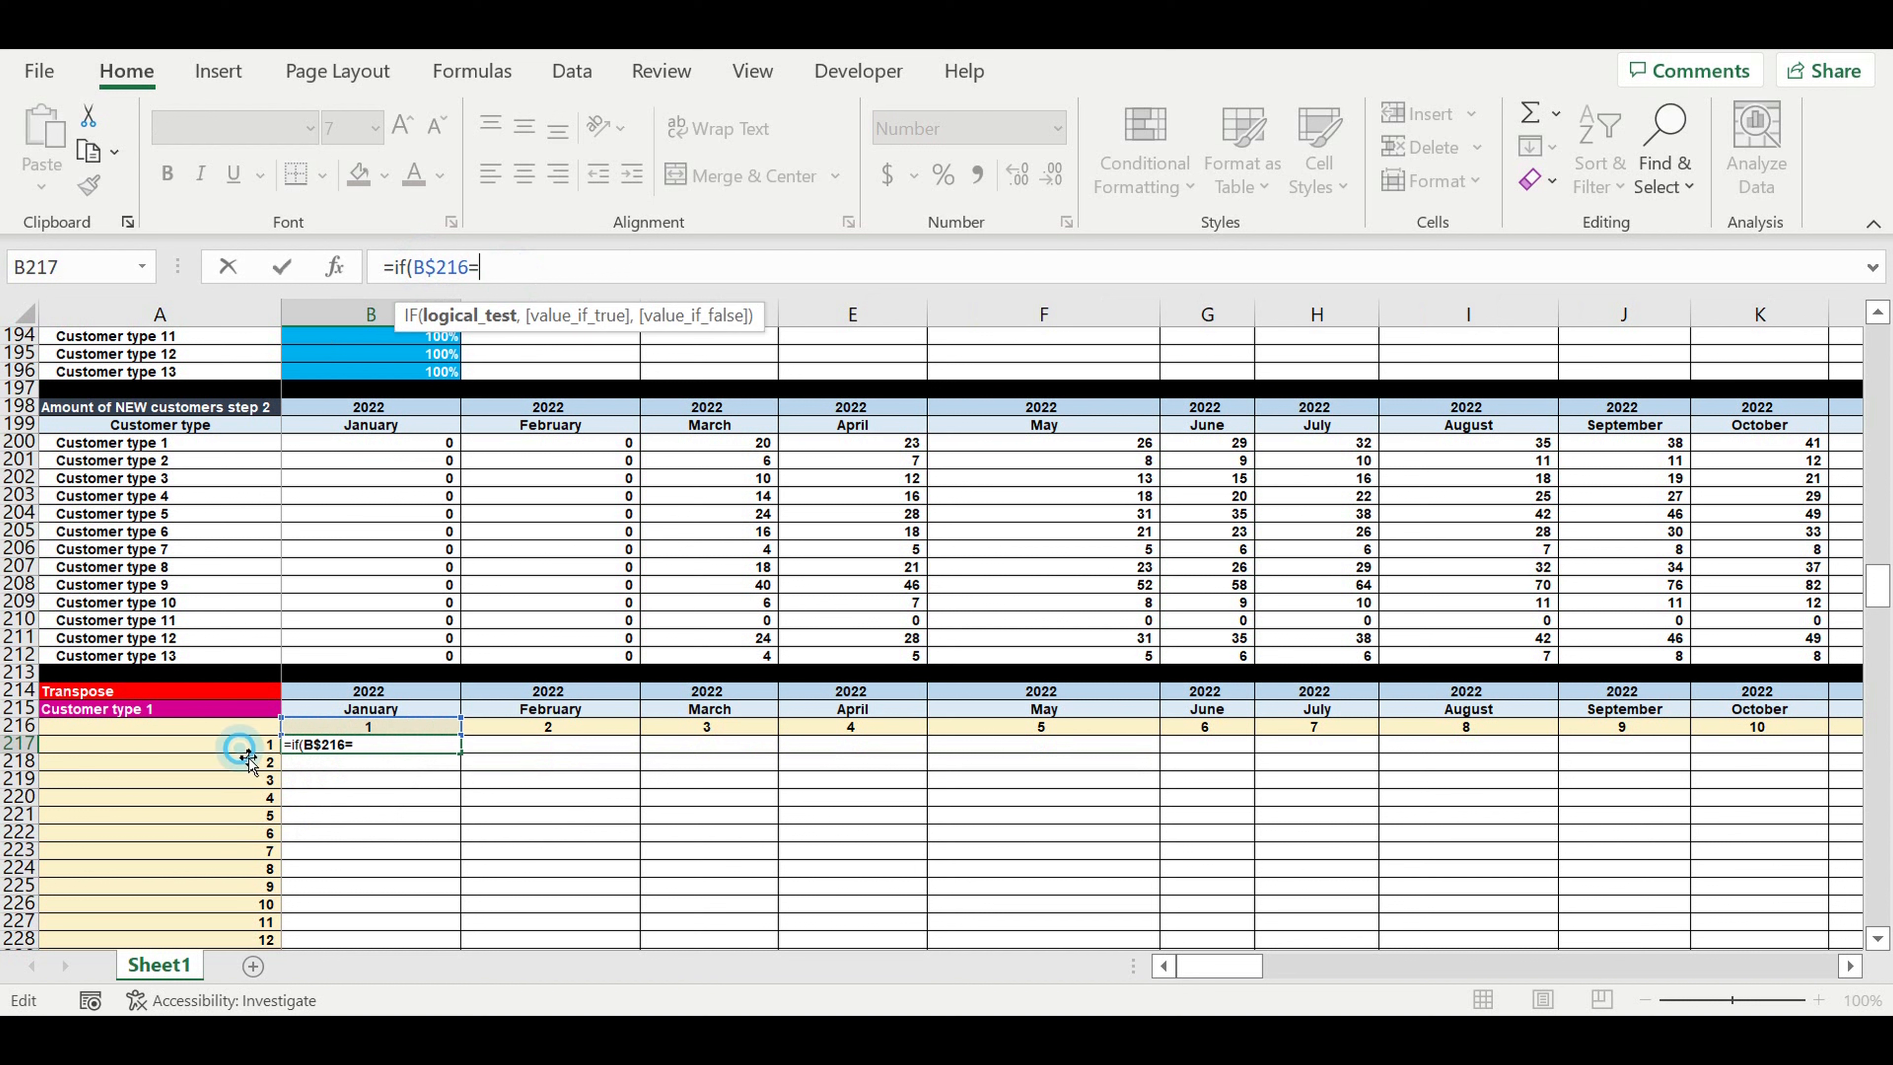
click(483, 257)
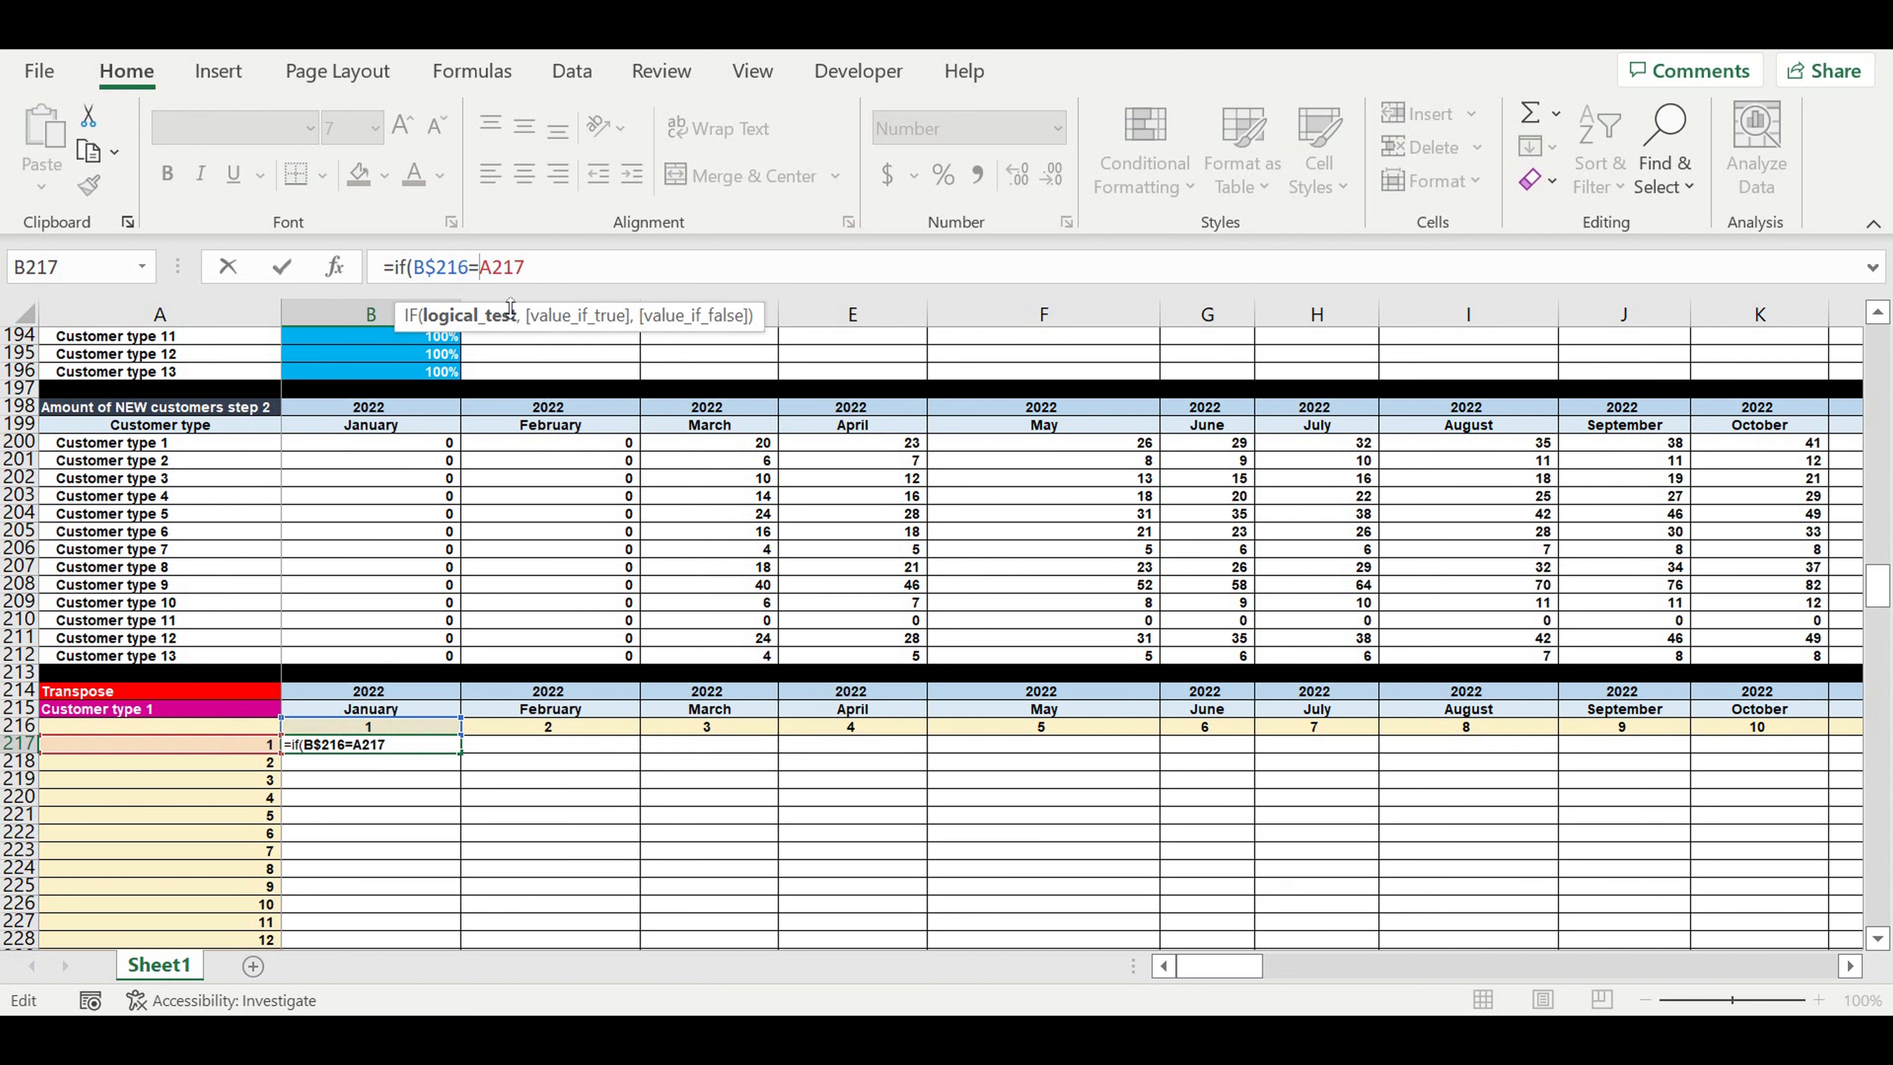
text($)
click(574, 269)
text(,)
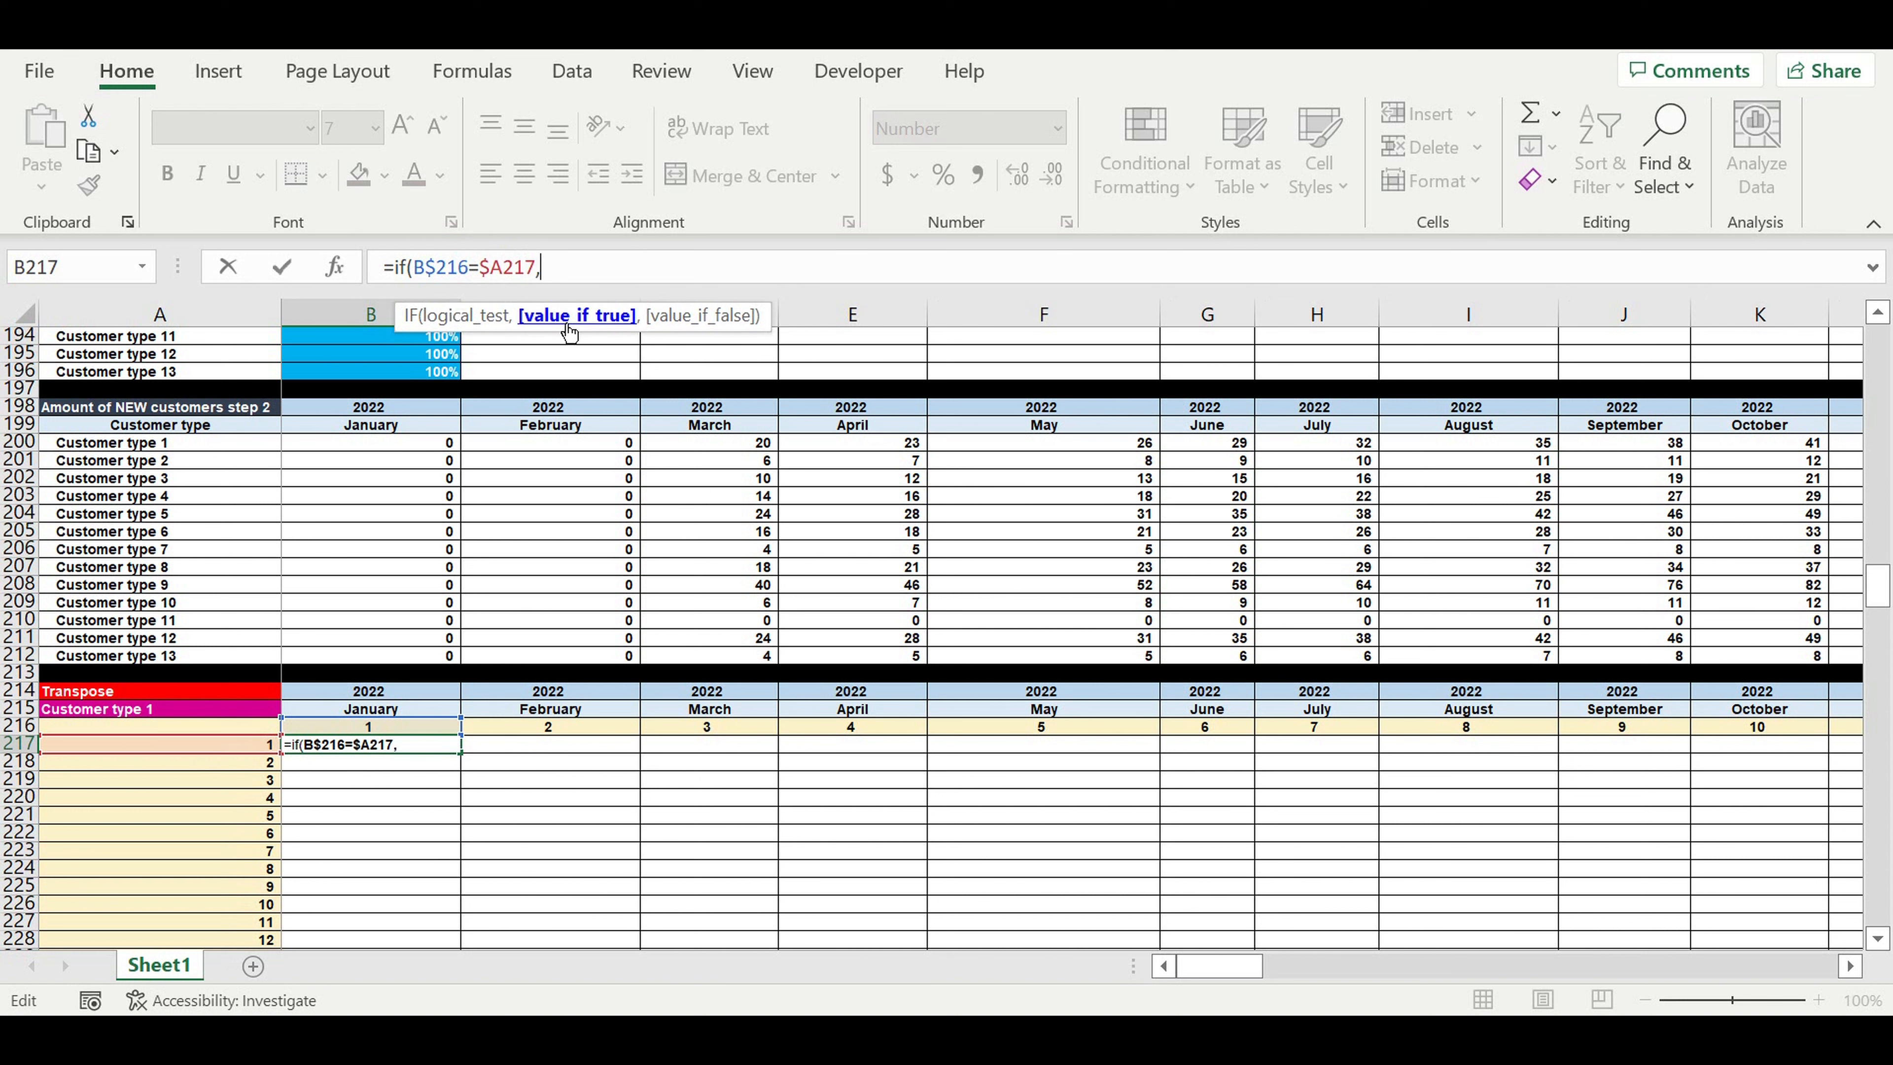
Complete the IF formula in B217 with B$200 as the true value and 0 as the false value
click(355, 448)
click(555, 269)
text($200)
click(643, 271)
text(,)
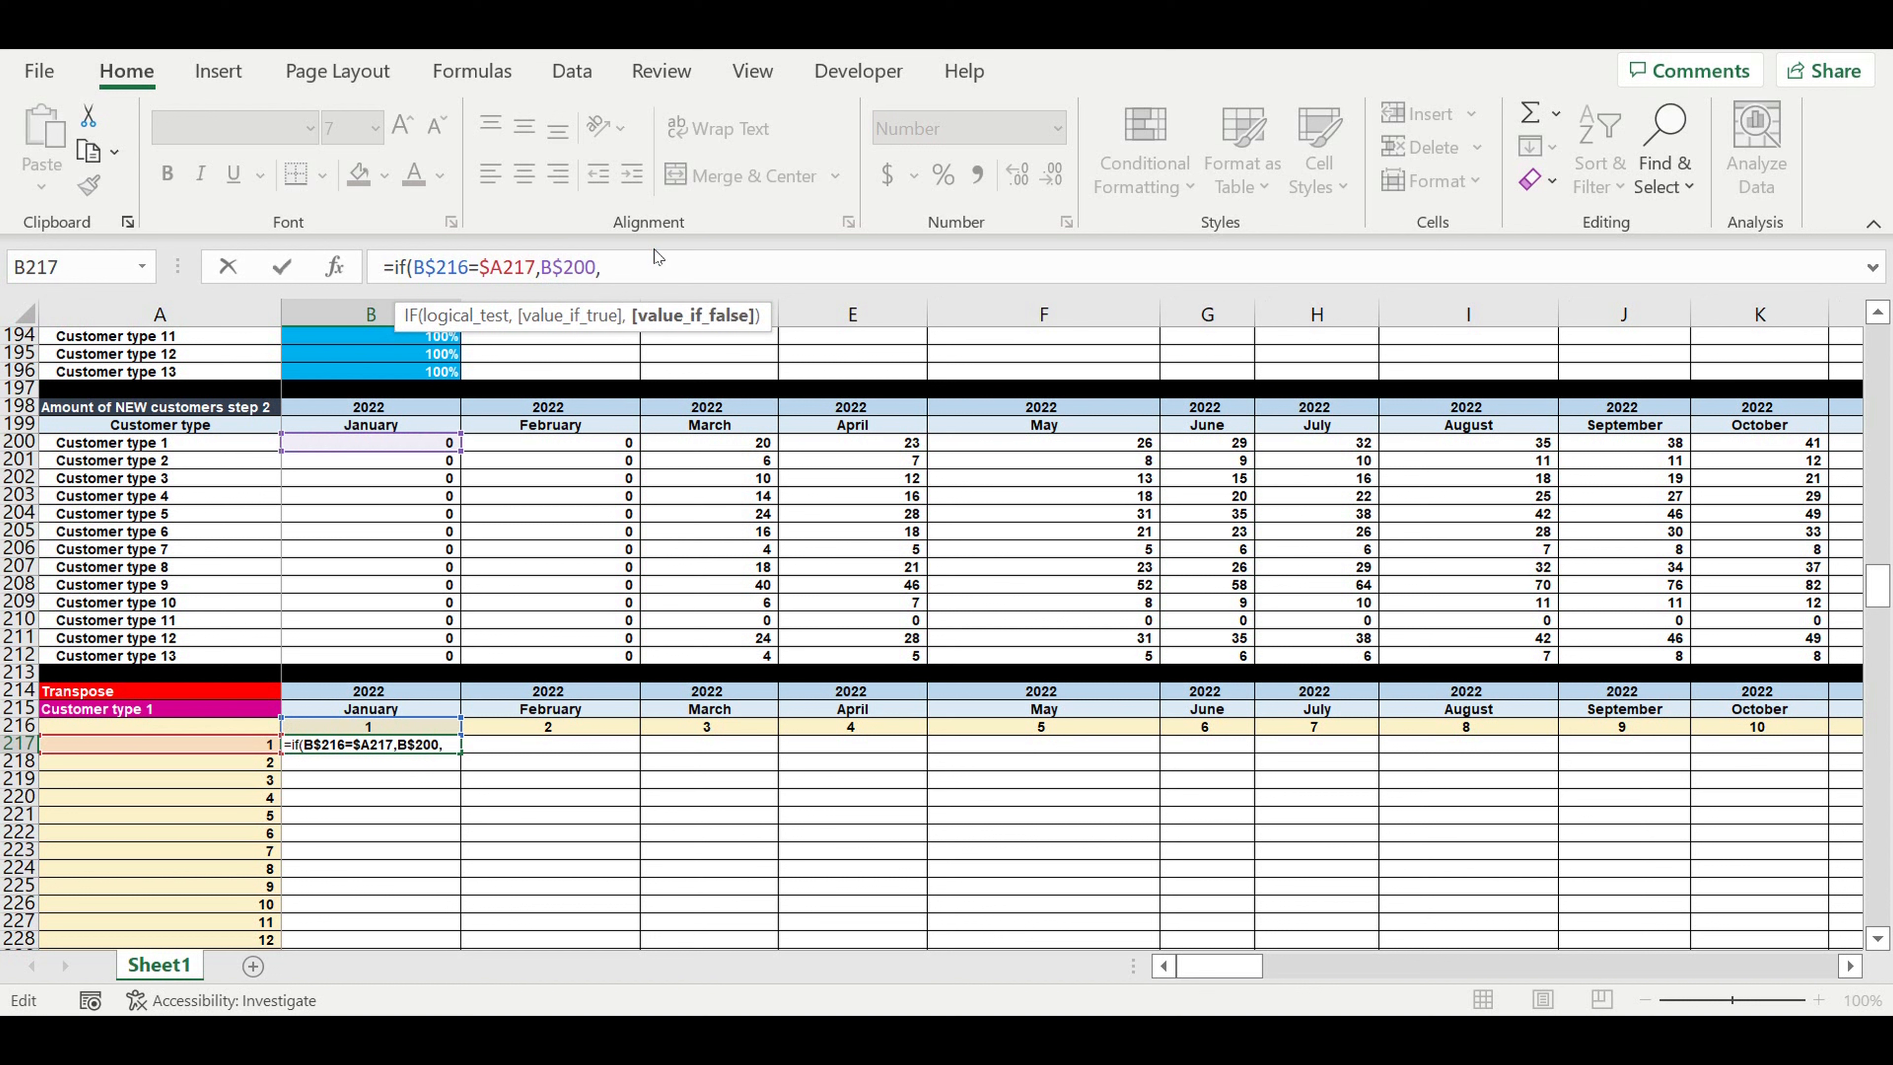
text(0)
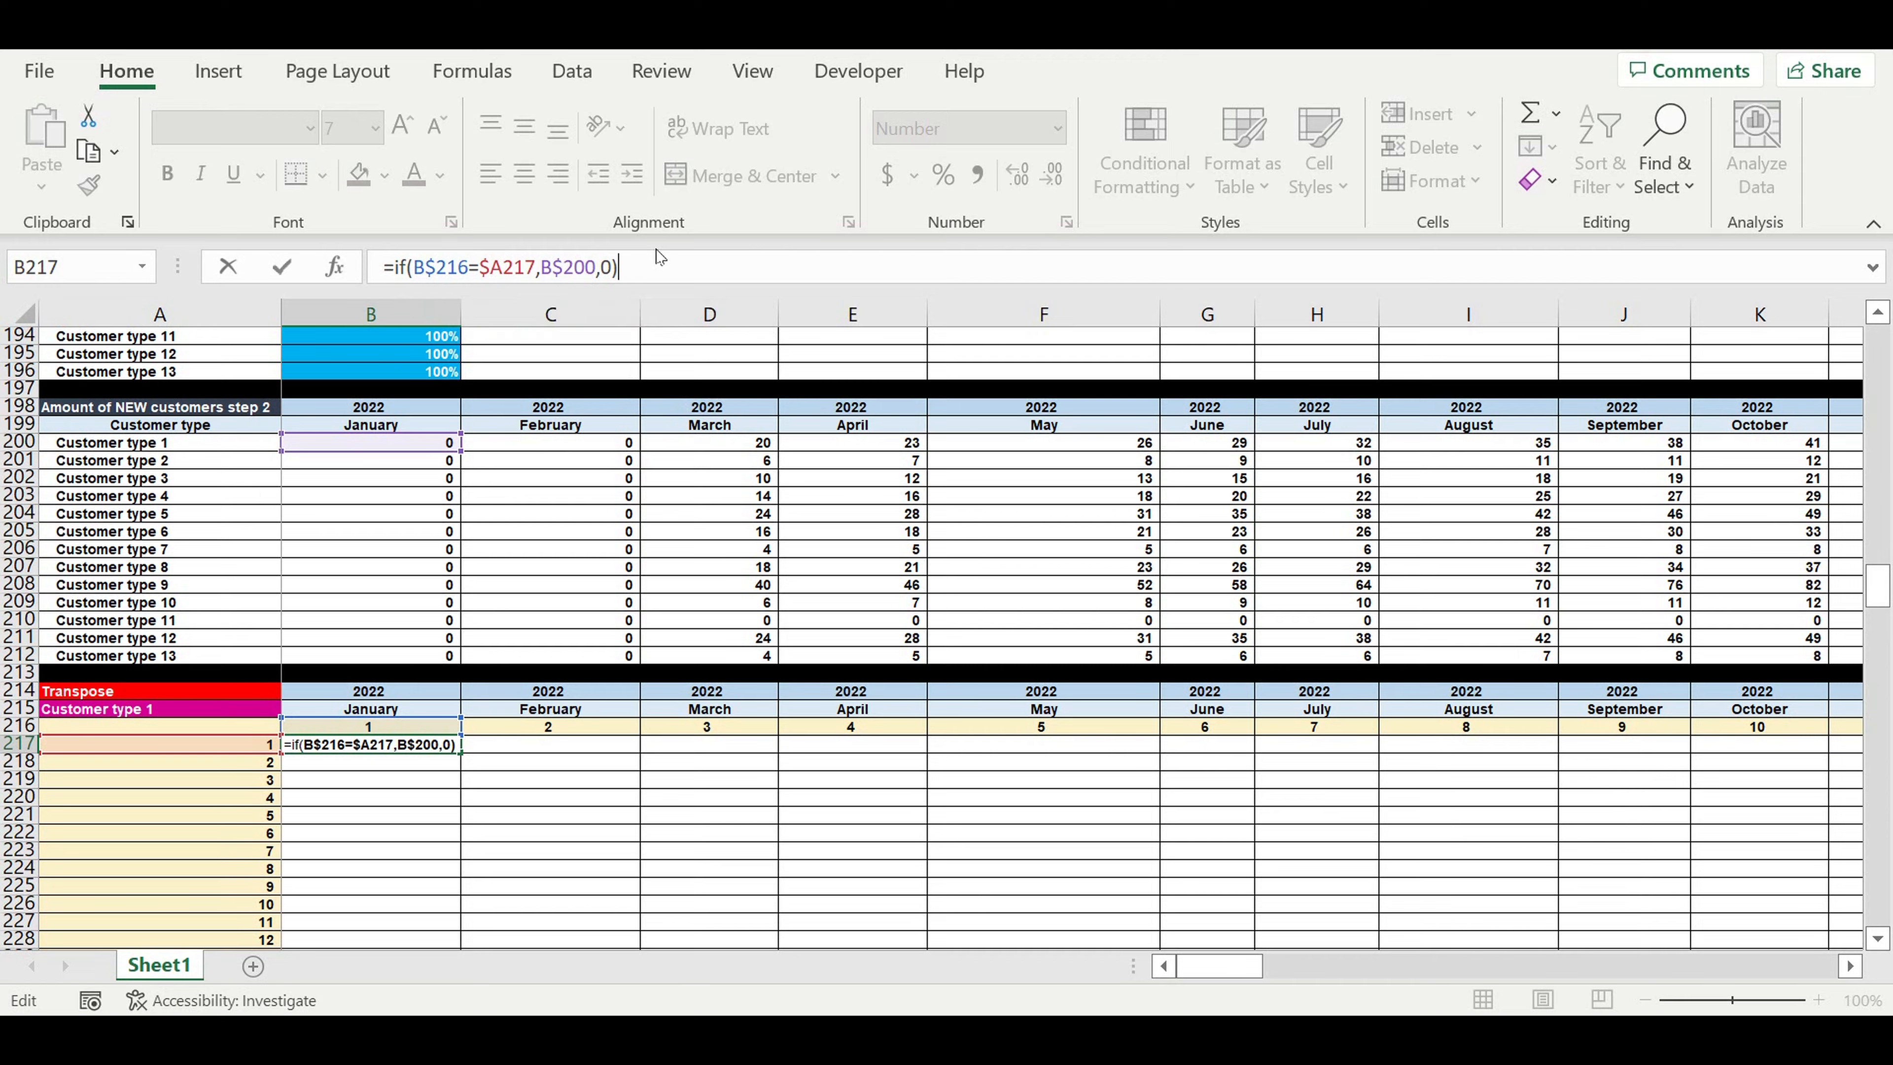
key(Return)
Copy the IF formula from B217 across the whole matrix to DQ336
click(538, 776)
click(421, 749)
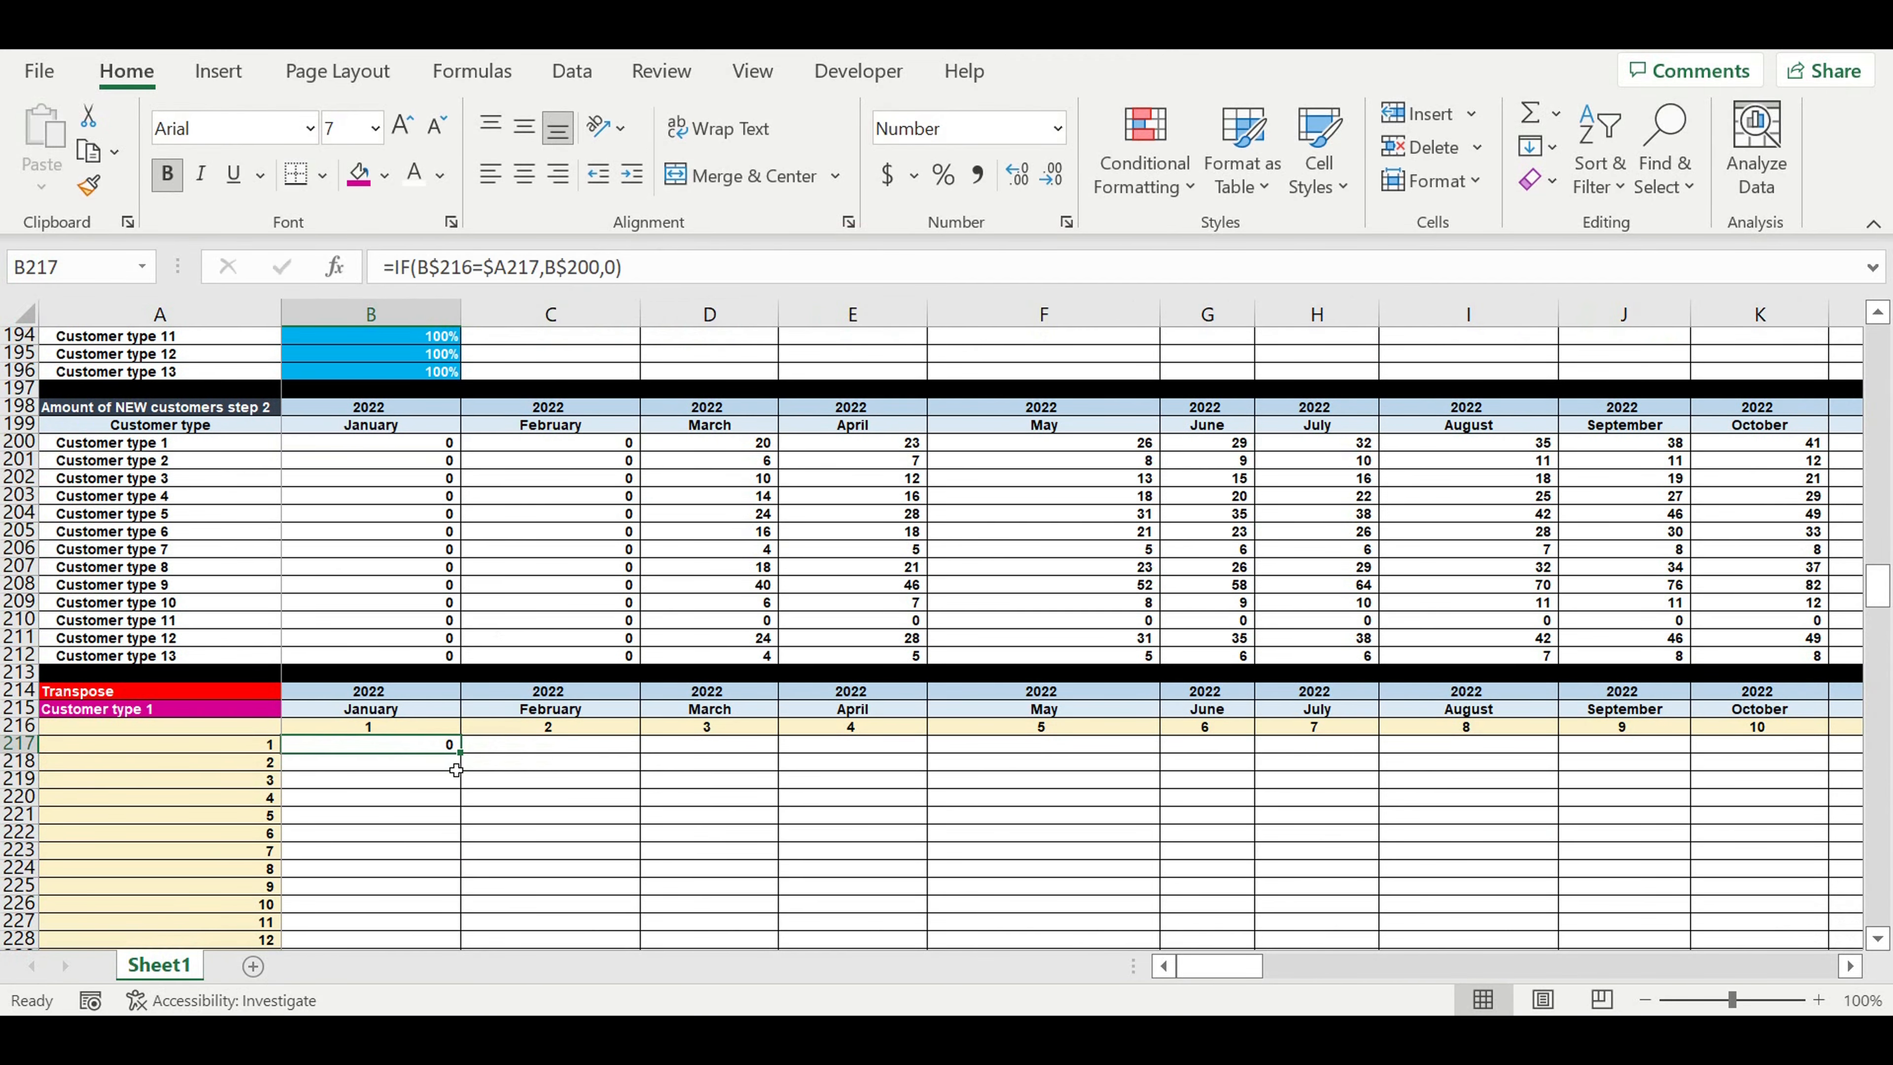
drag(467, 763, 1692, 633)
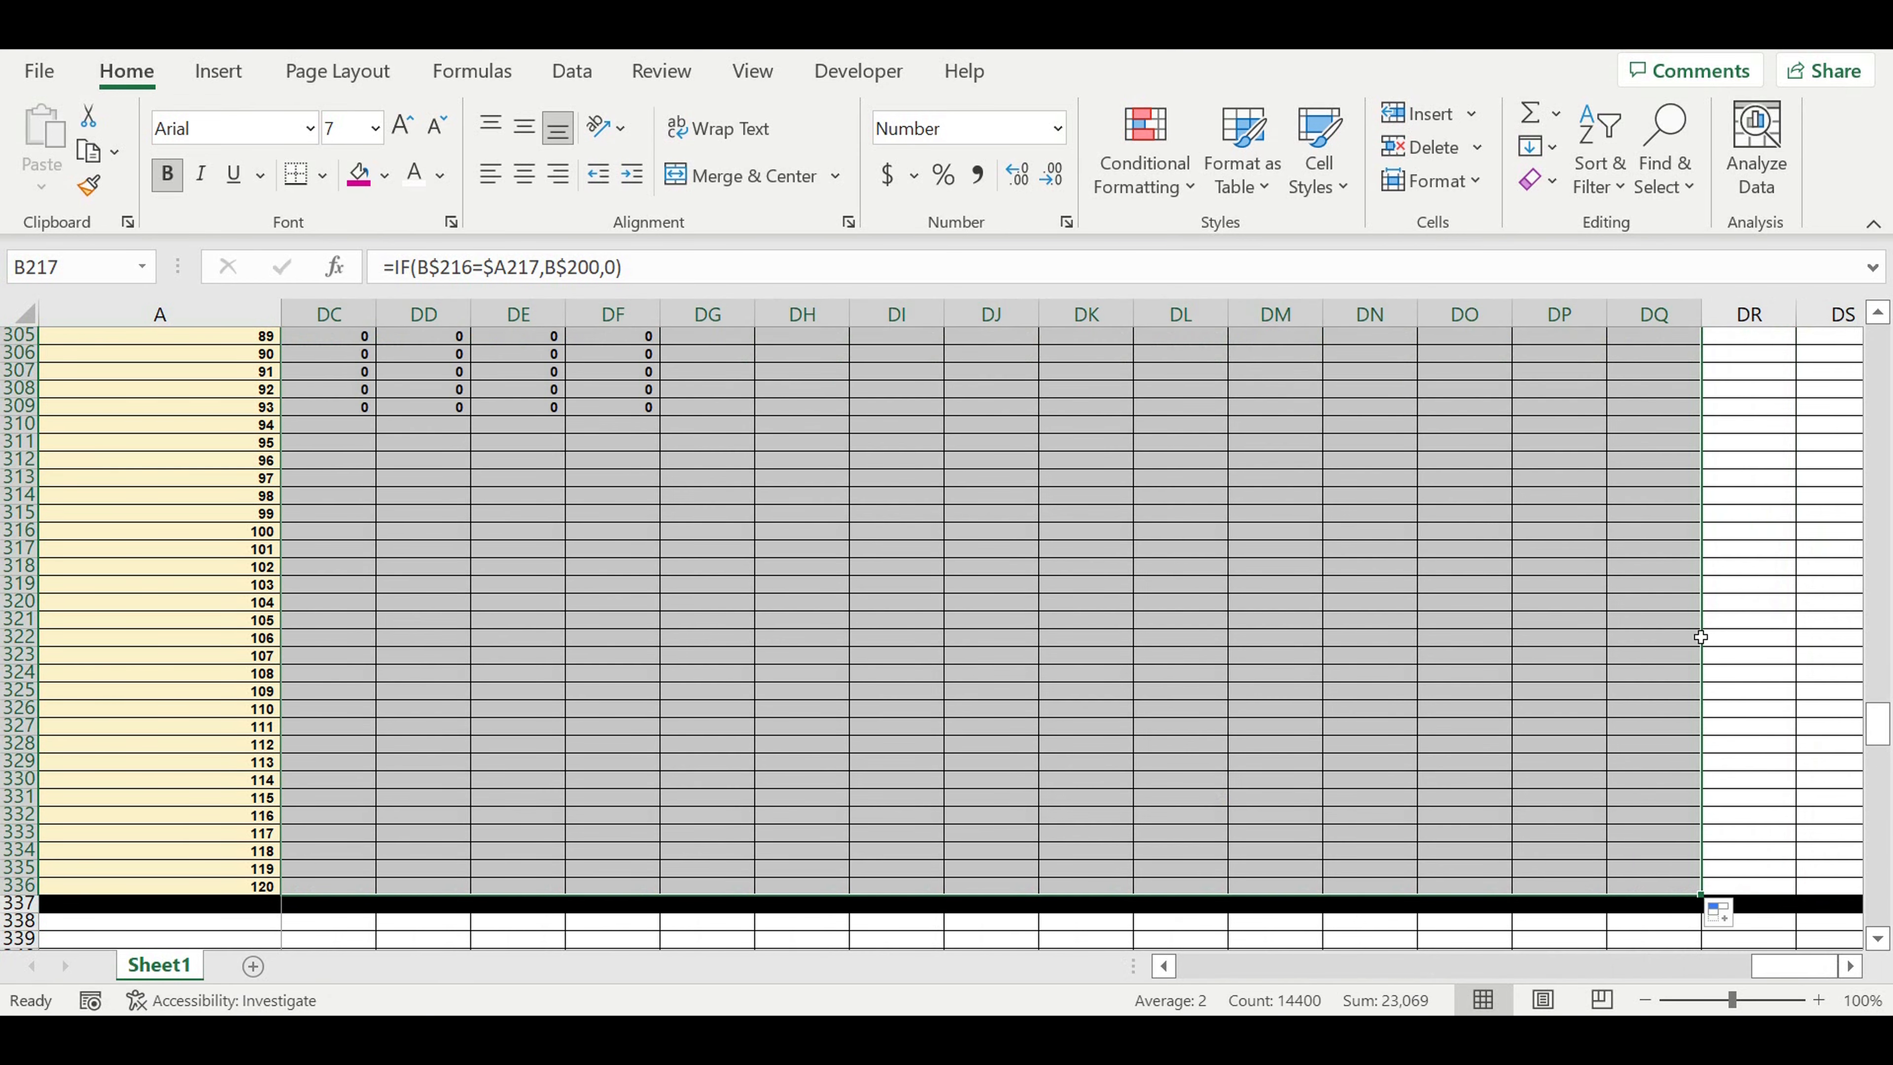
click(1459, 671)
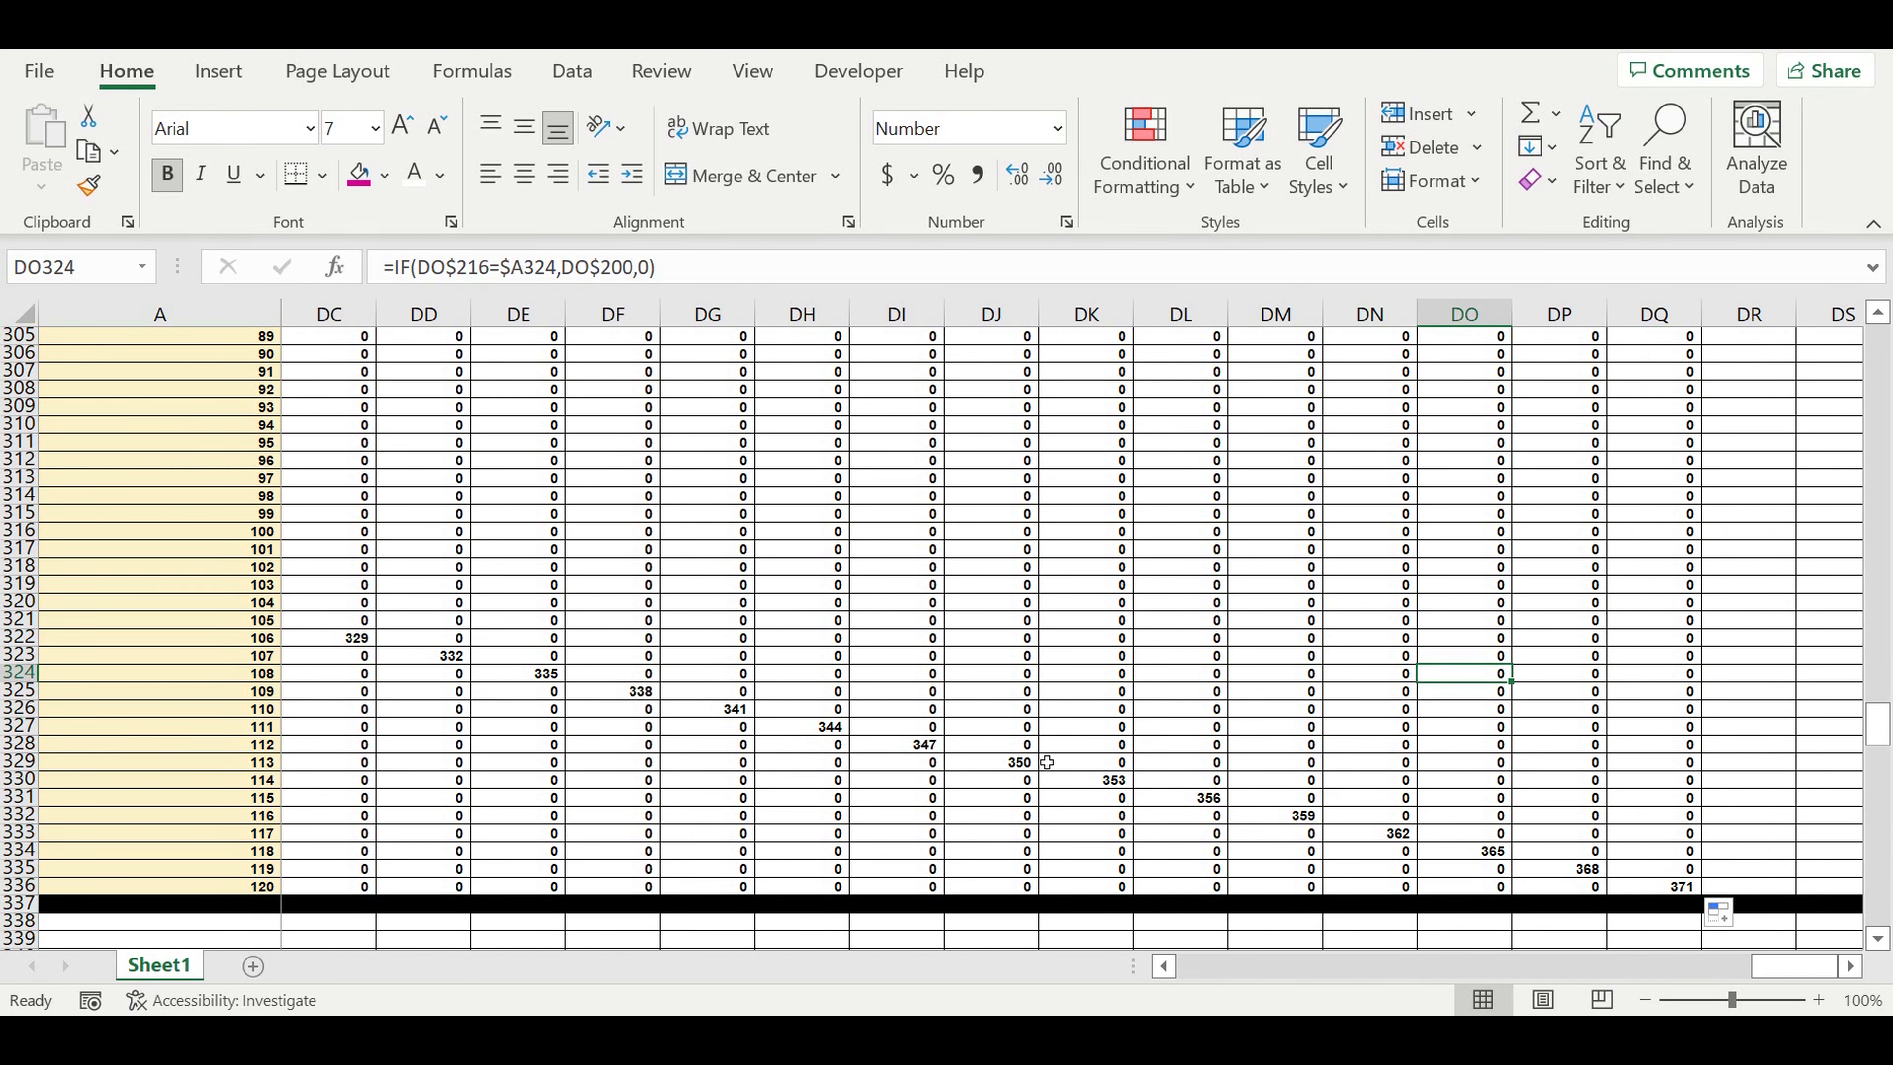
Check the diagonal cells of the matrix one by one from DH327 to DQ336
click(822, 728)
click(901, 745)
click(997, 763)
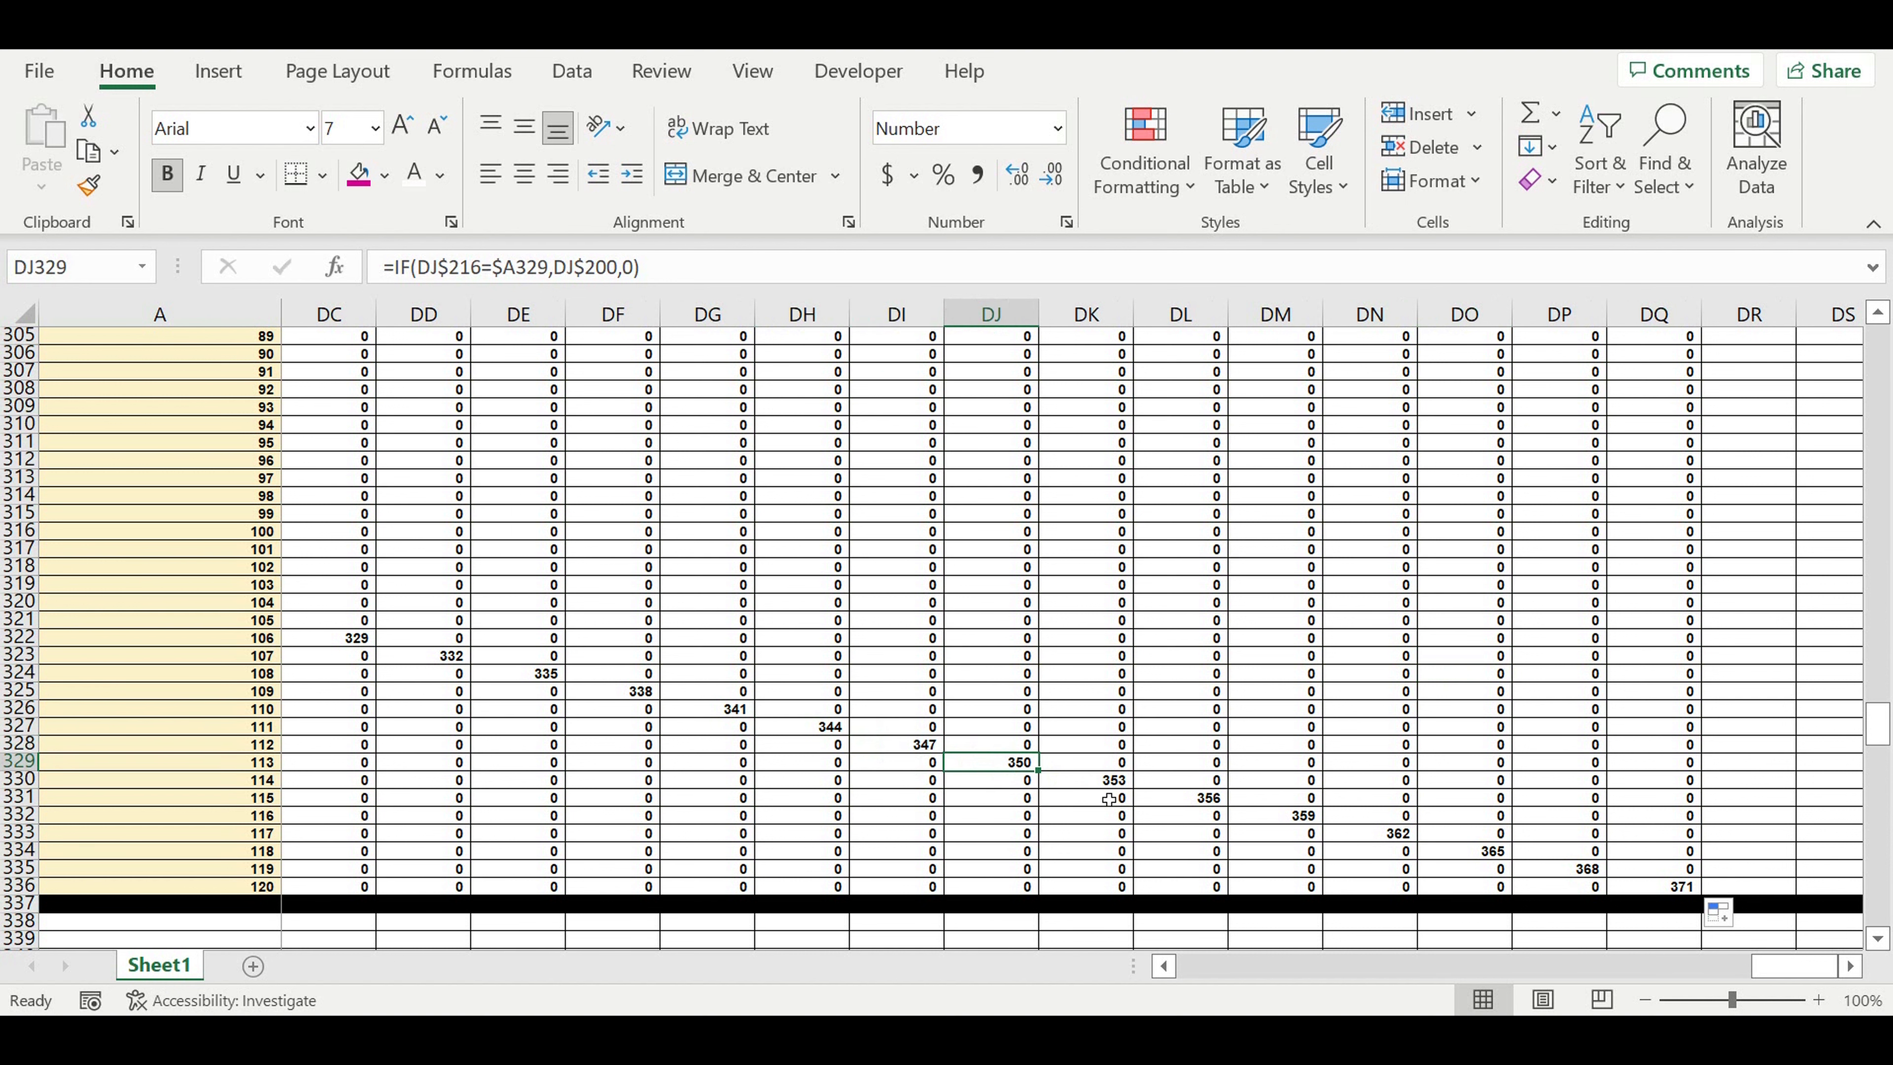
click(1115, 783)
click(1207, 801)
click(1303, 818)
click(1394, 835)
click(1484, 854)
click(1584, 870)
click(1677, 886)
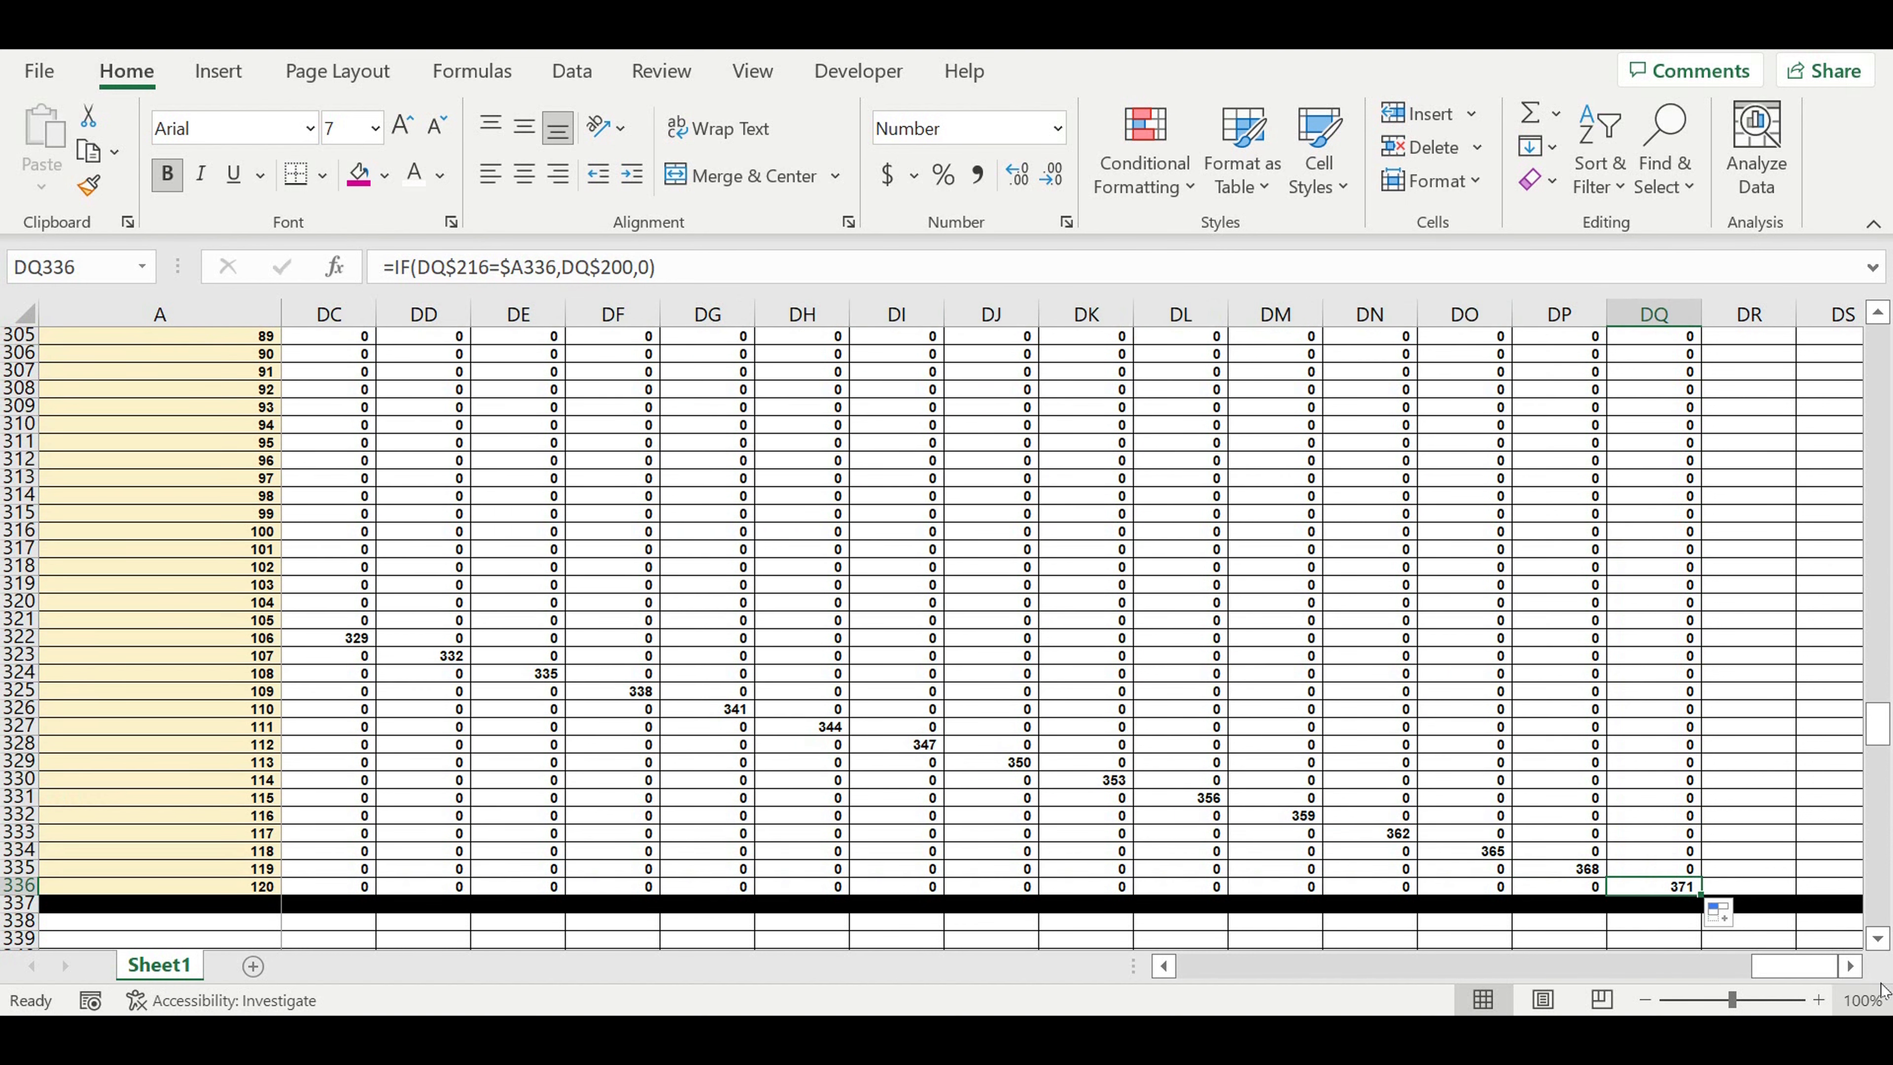
Sum the first matrix row, B217:DQ217, in Total cell DR217
drag(1878, 727, 1878, 613)
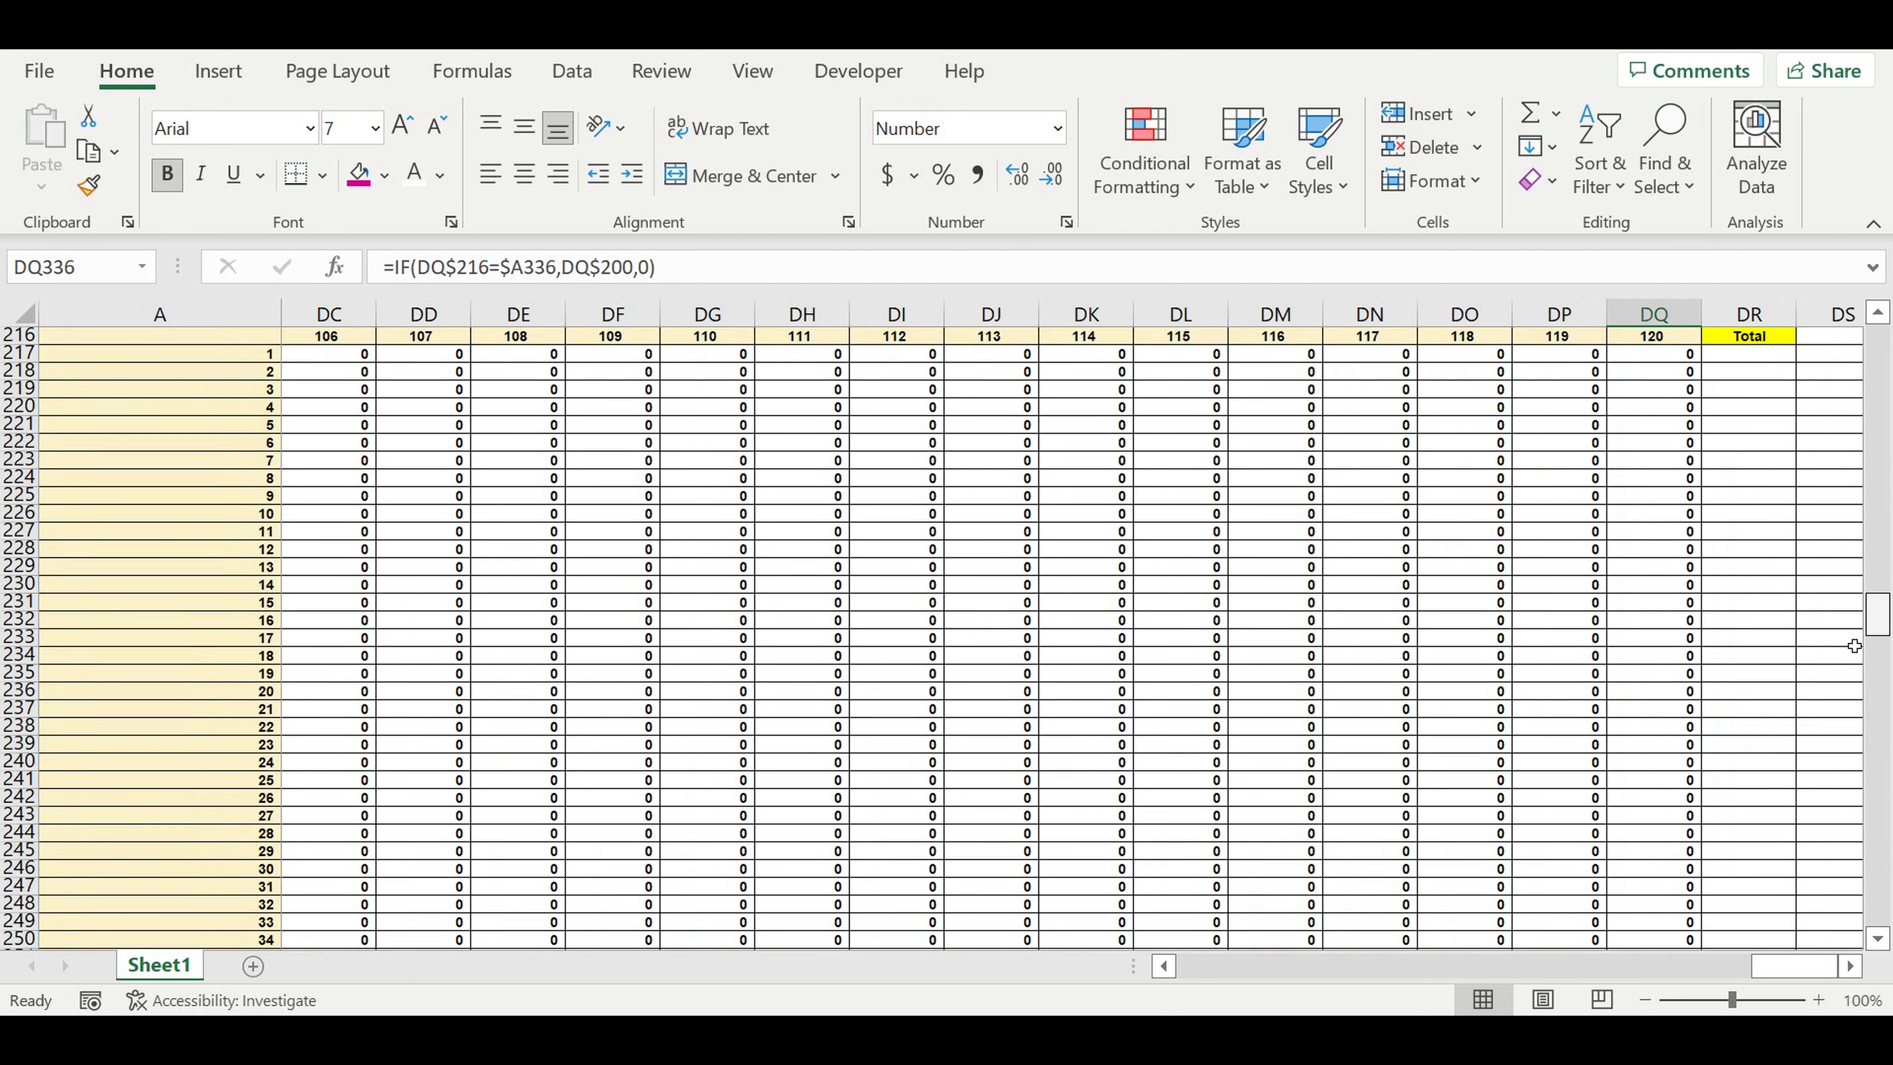
scroll(1686, 634, up, 7)
click(1748, 710)
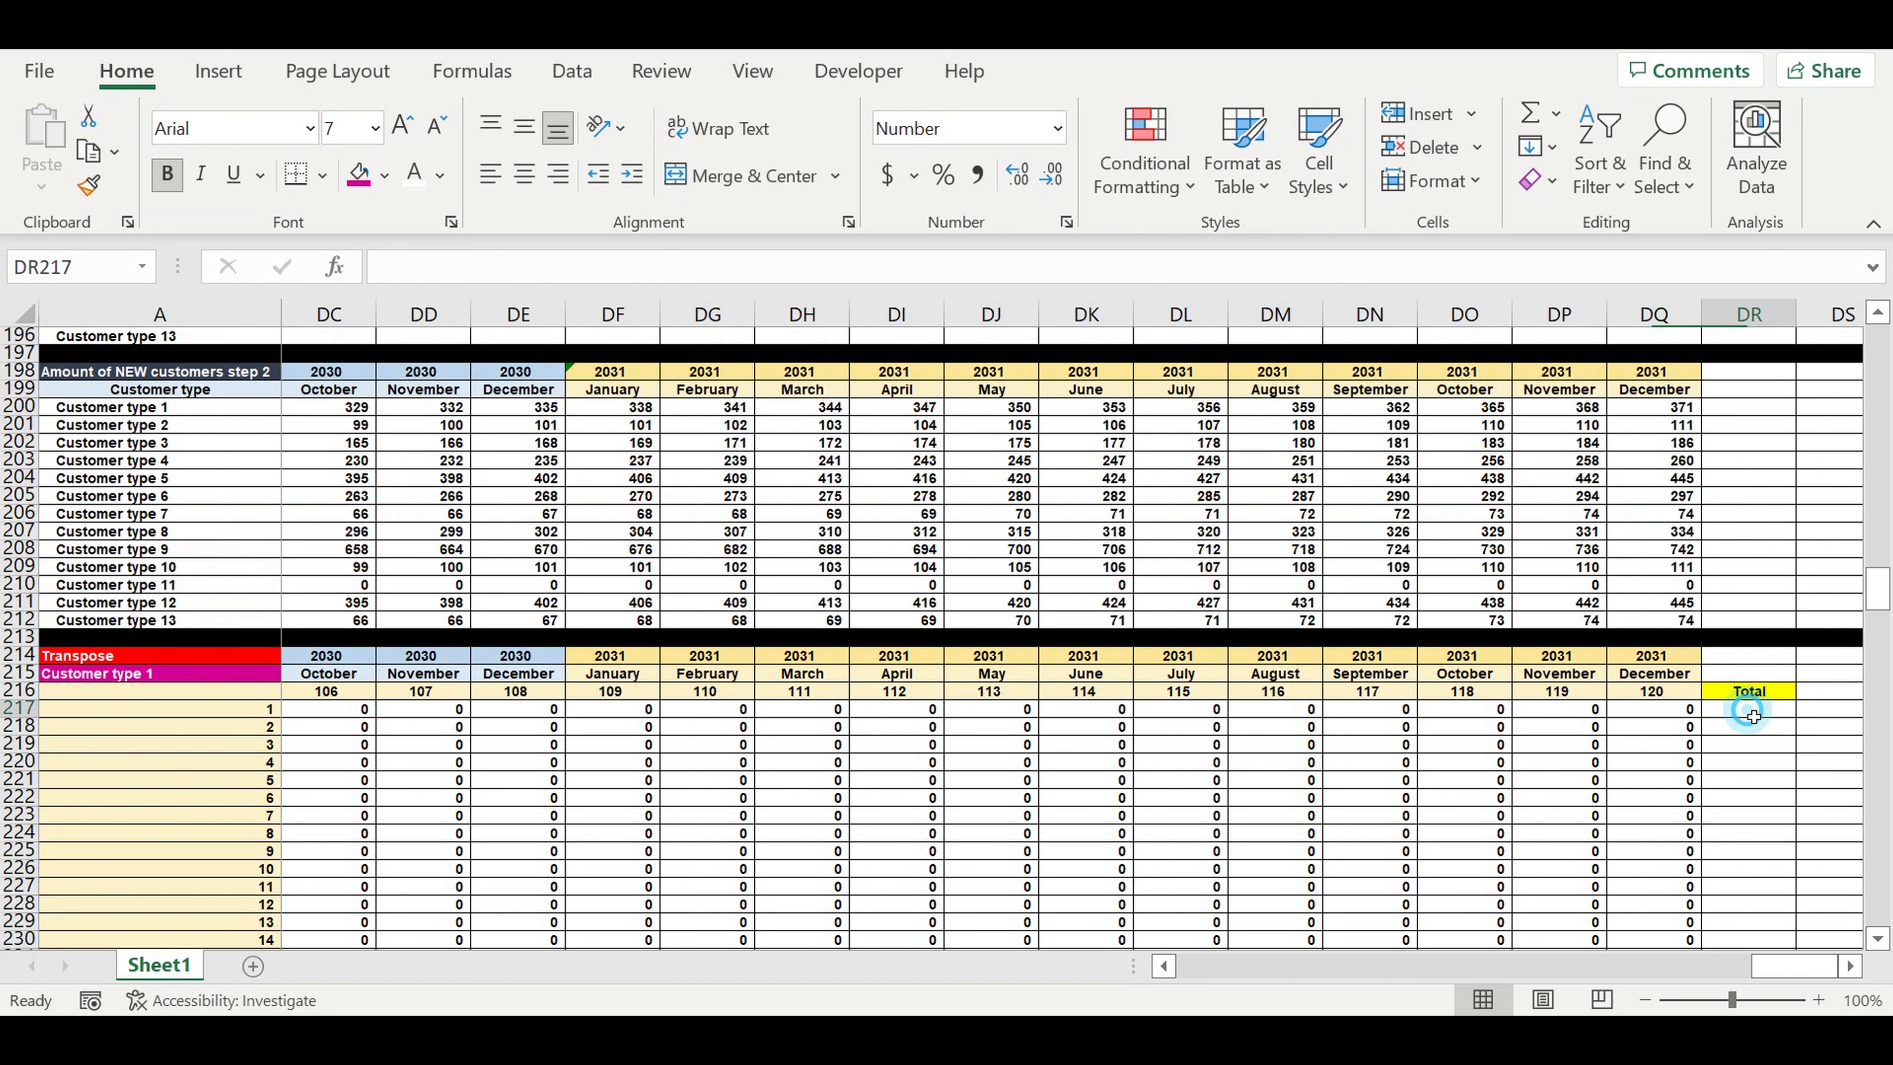
click(1531, 113)
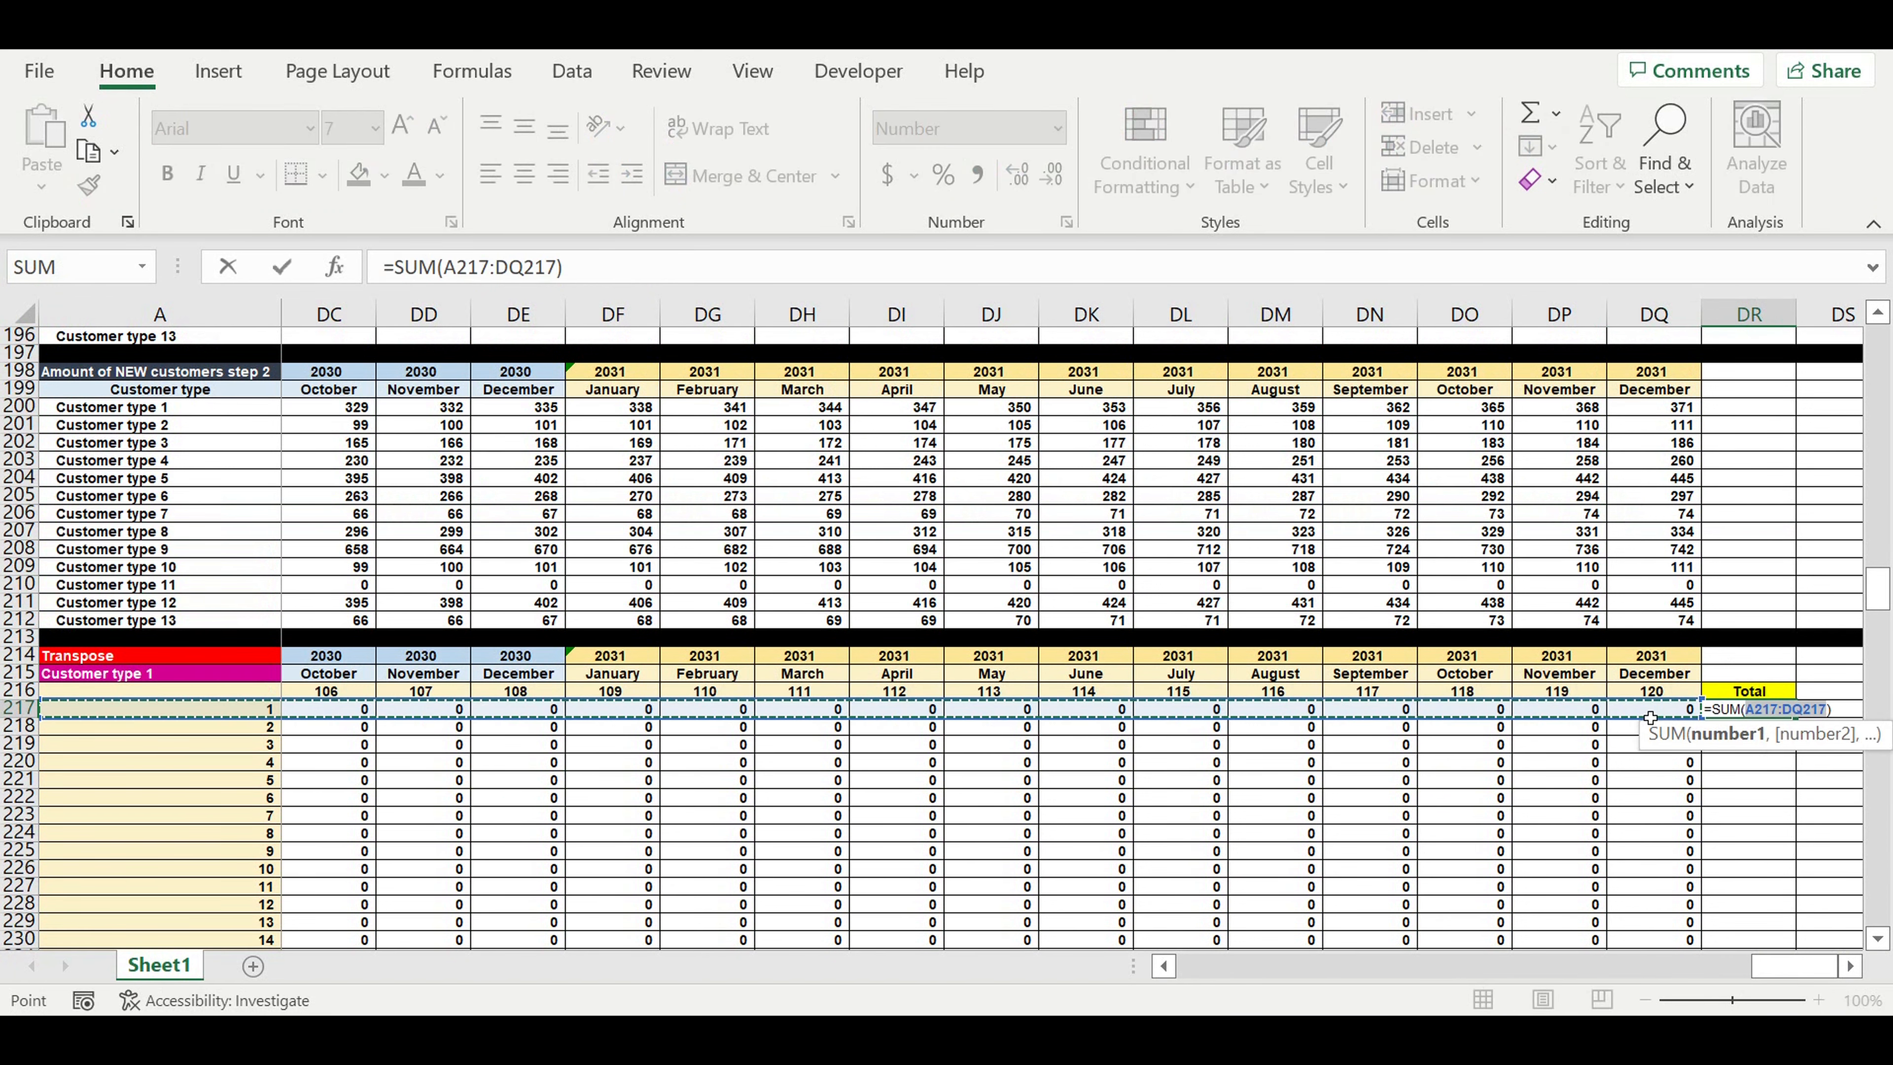
drag(1661, 710, 337, 720)
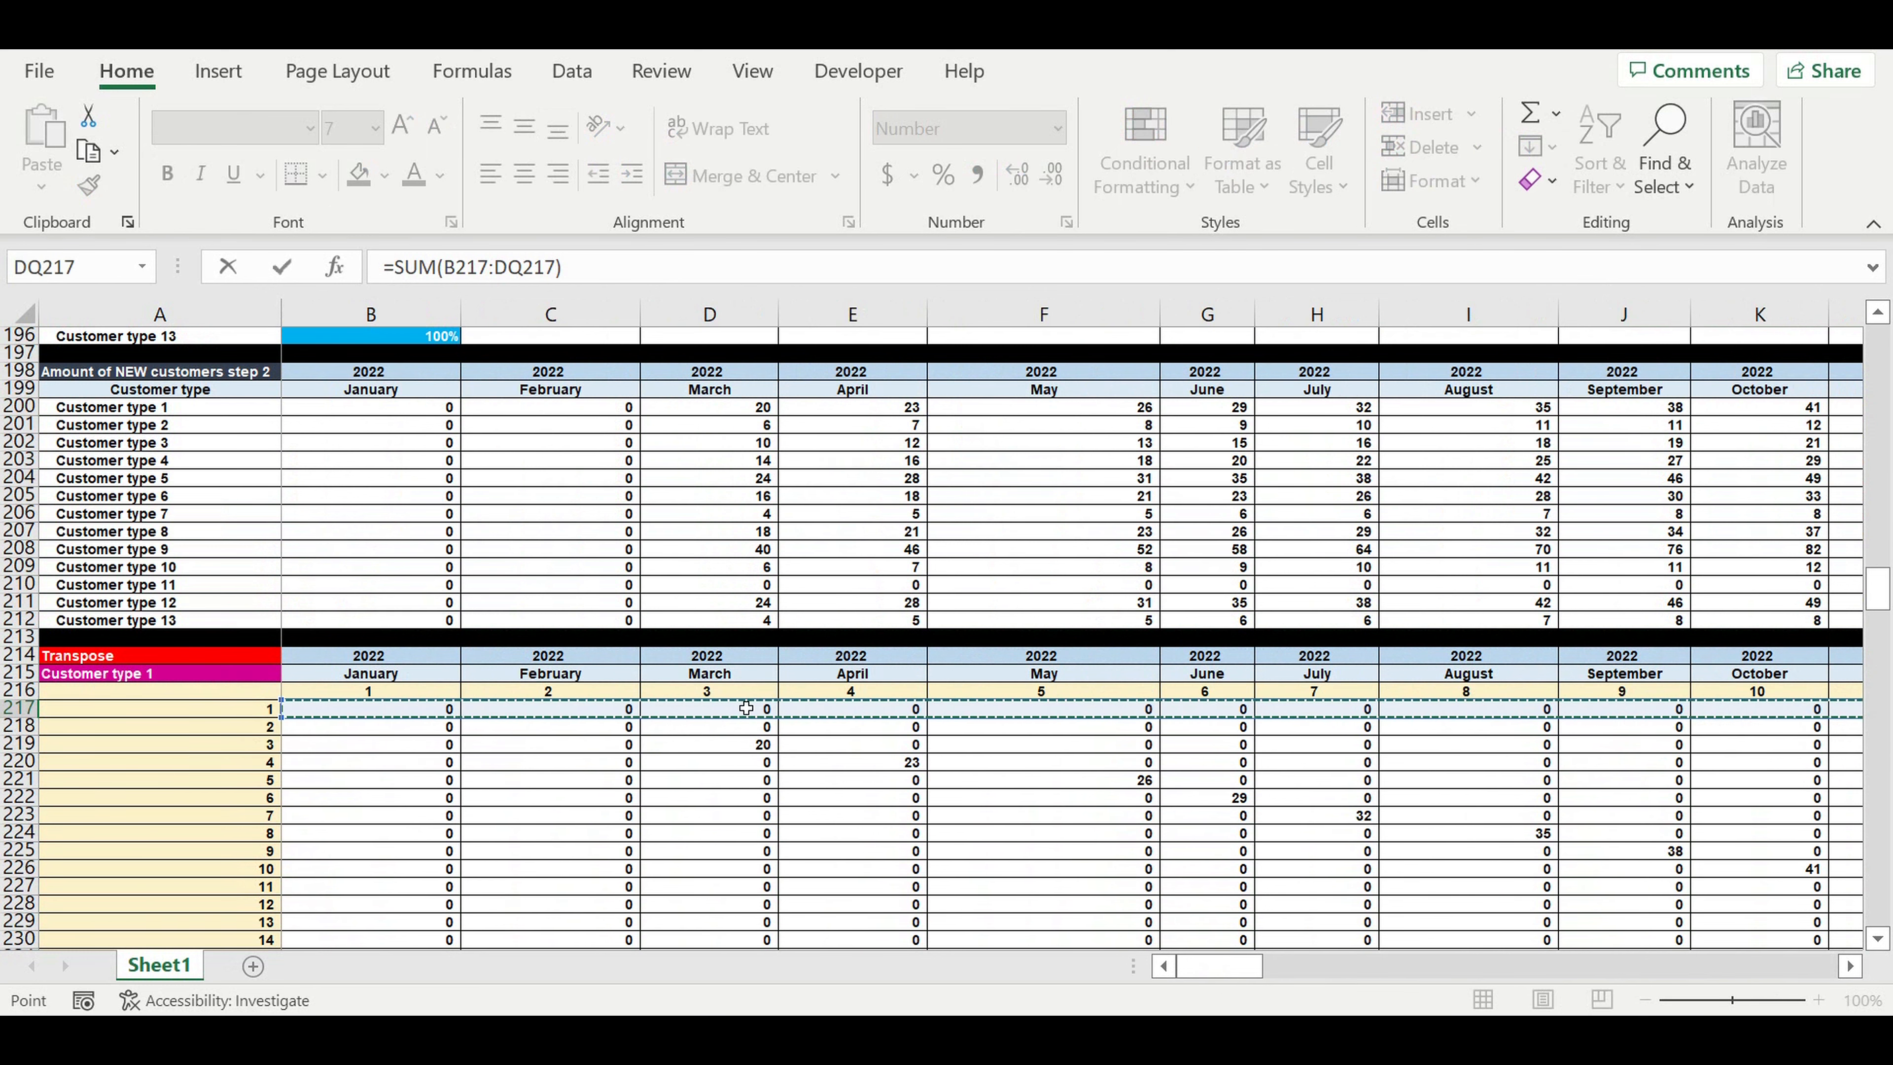
key(Return)
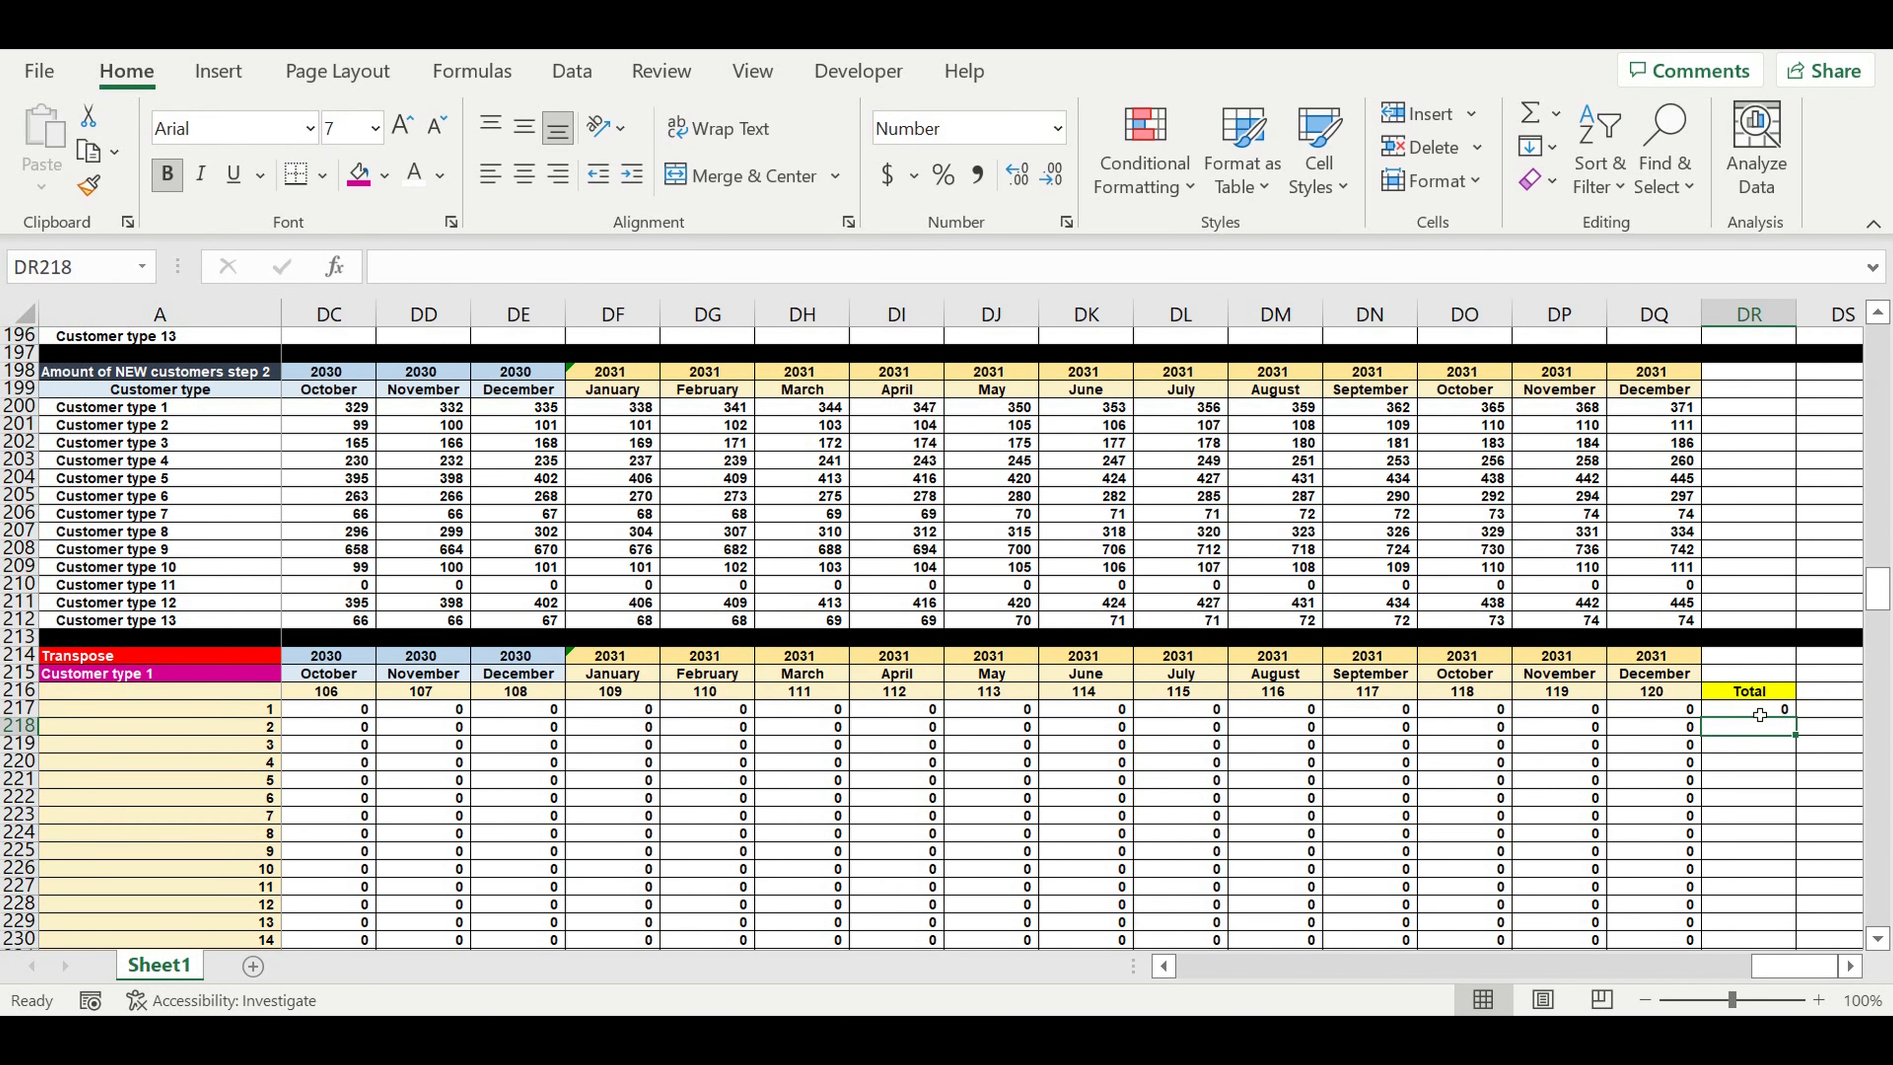
Fill DR217 with orange and copy its sum formula down the Total column to DR336
click(1756, 712)
click(384, 175)
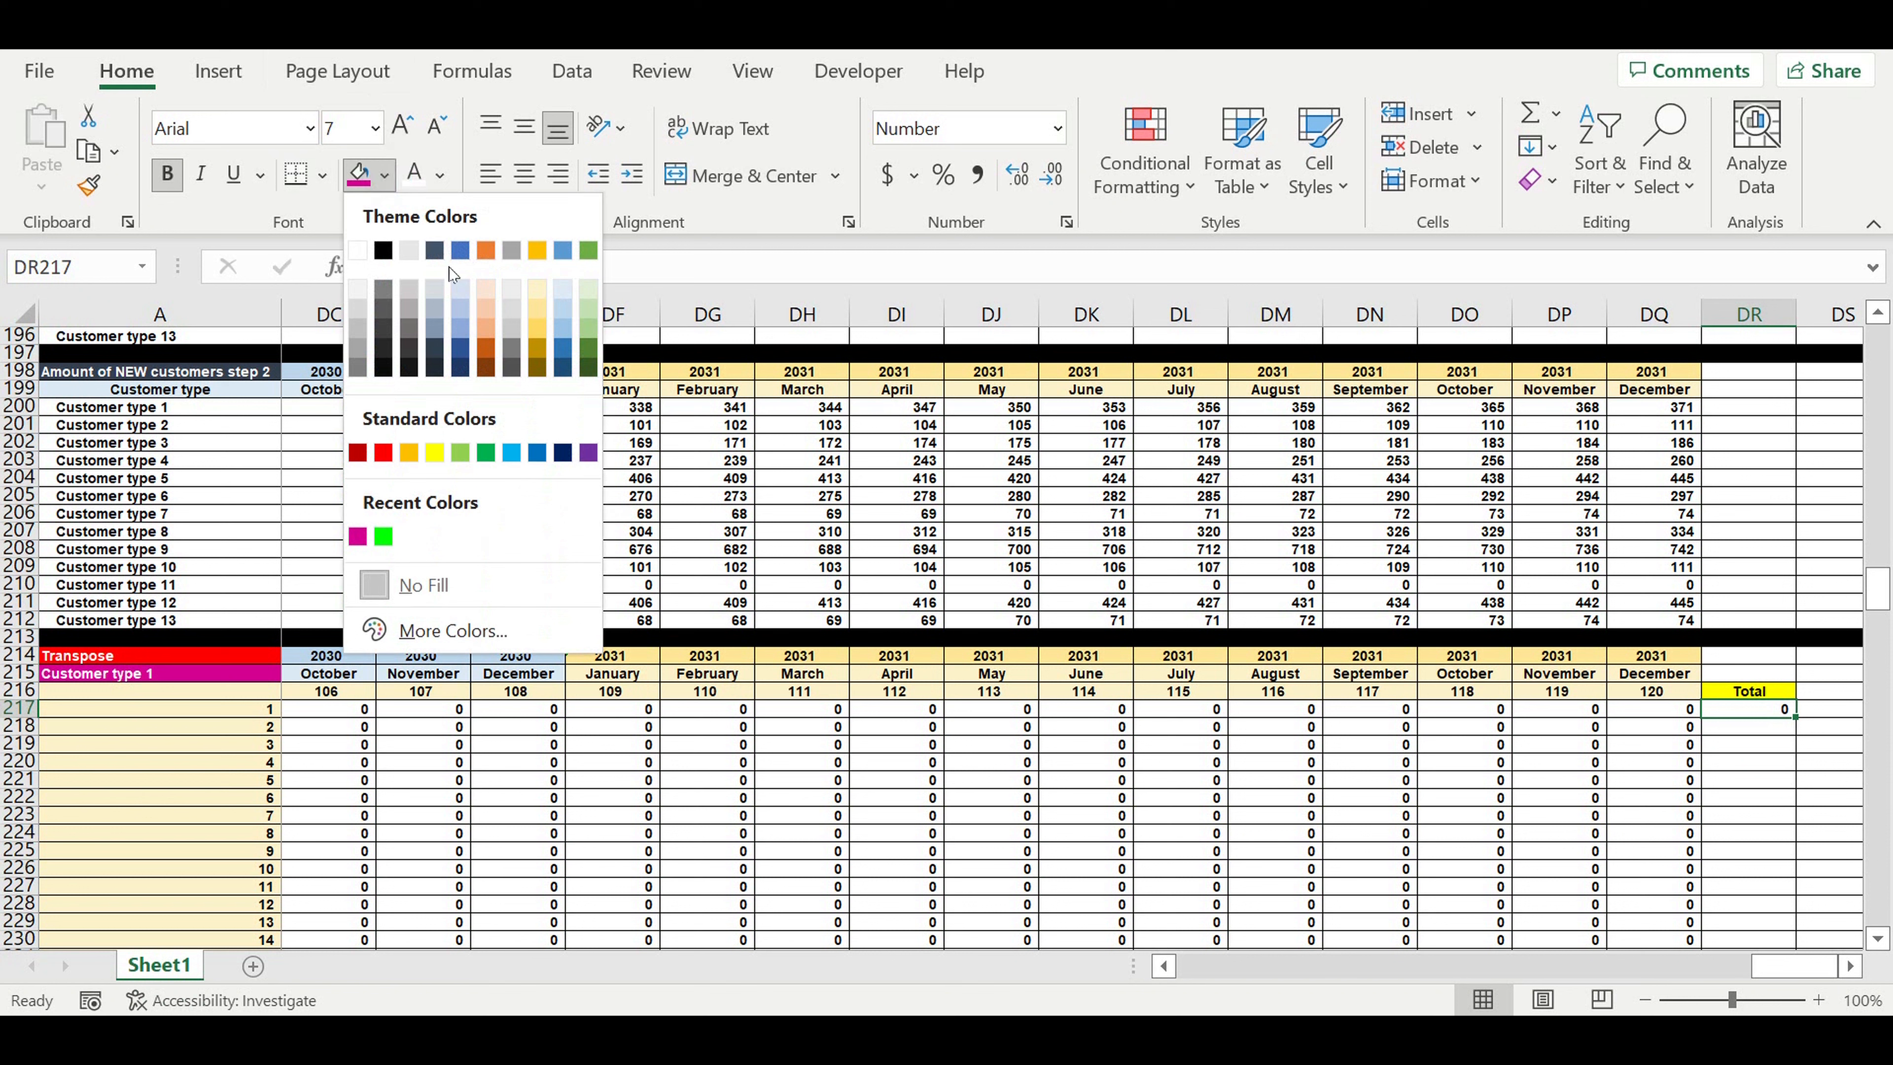
click(409, 457)
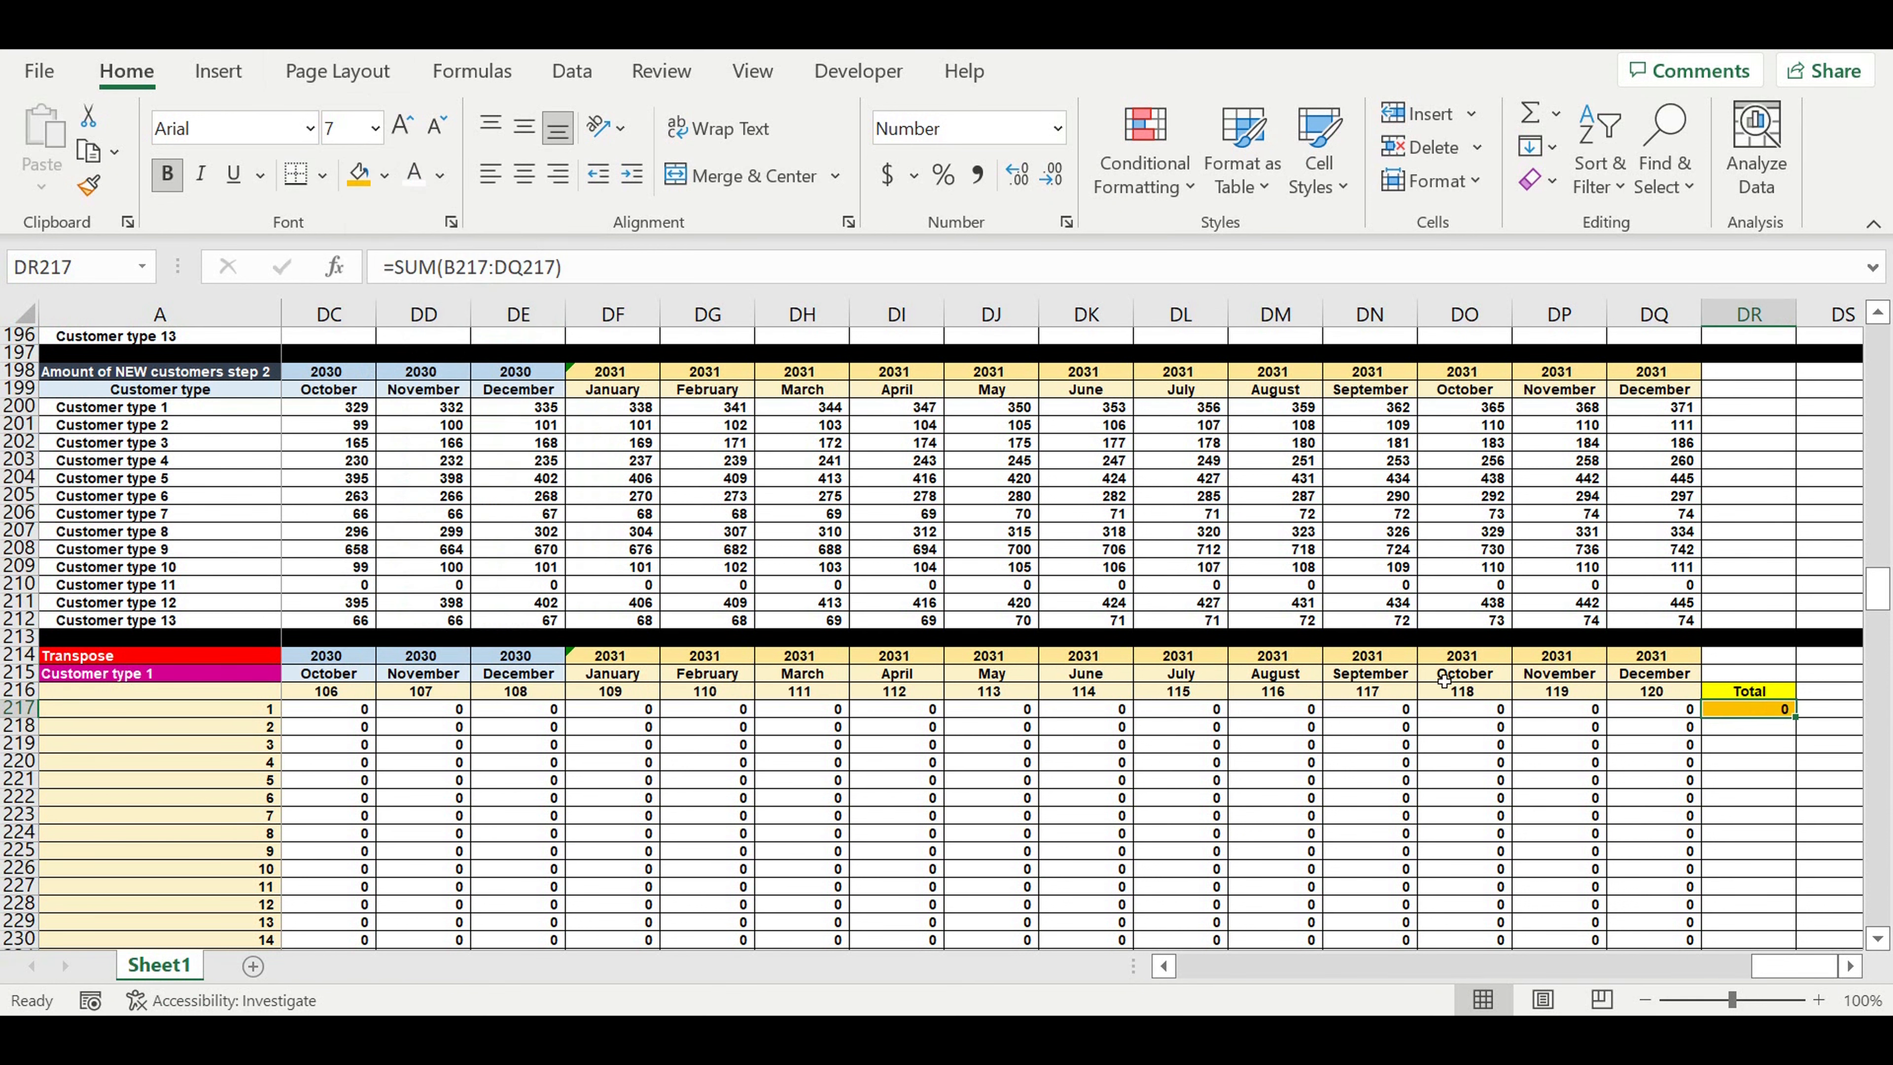
drag(1796, 718, 1761, 911)
click(1749, 833)
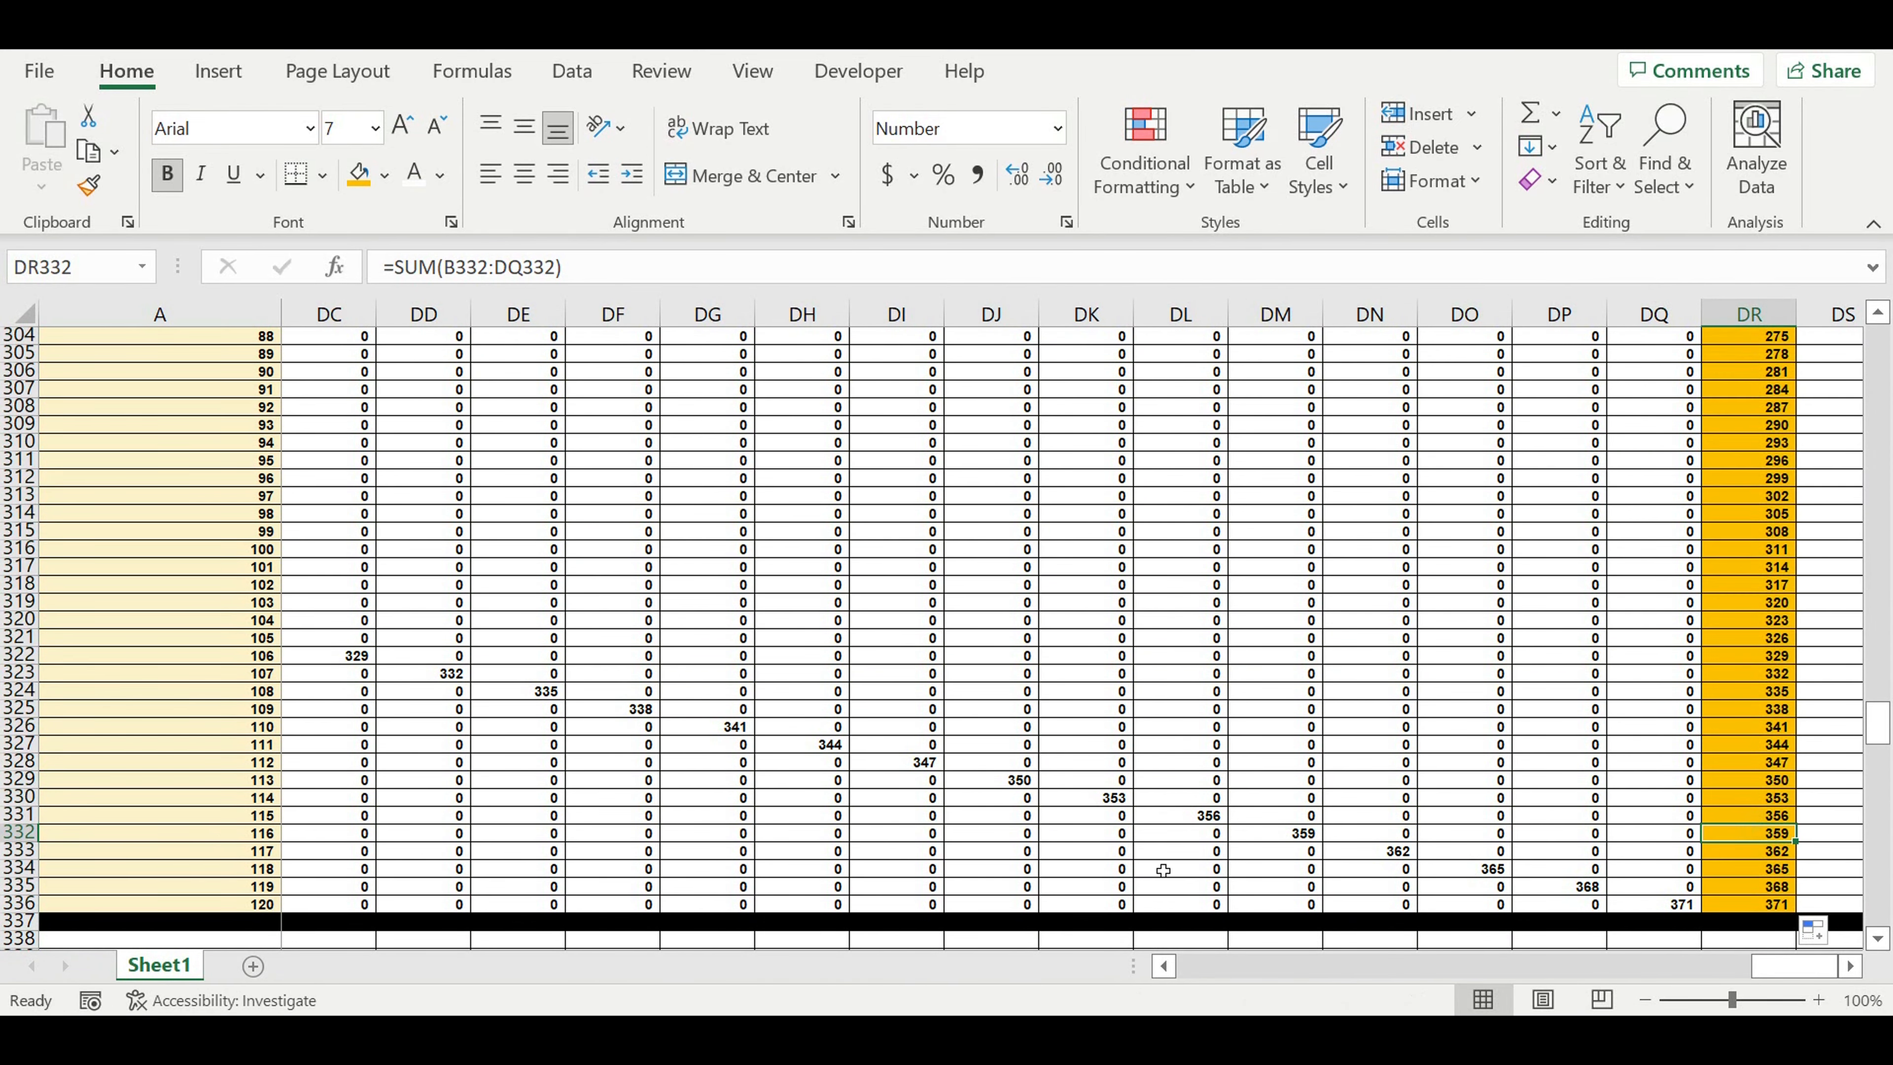
Group rows 216 to 336 of the Customer type 1 matrix into a collapsible outline
drag(28, 904, 24, 432)
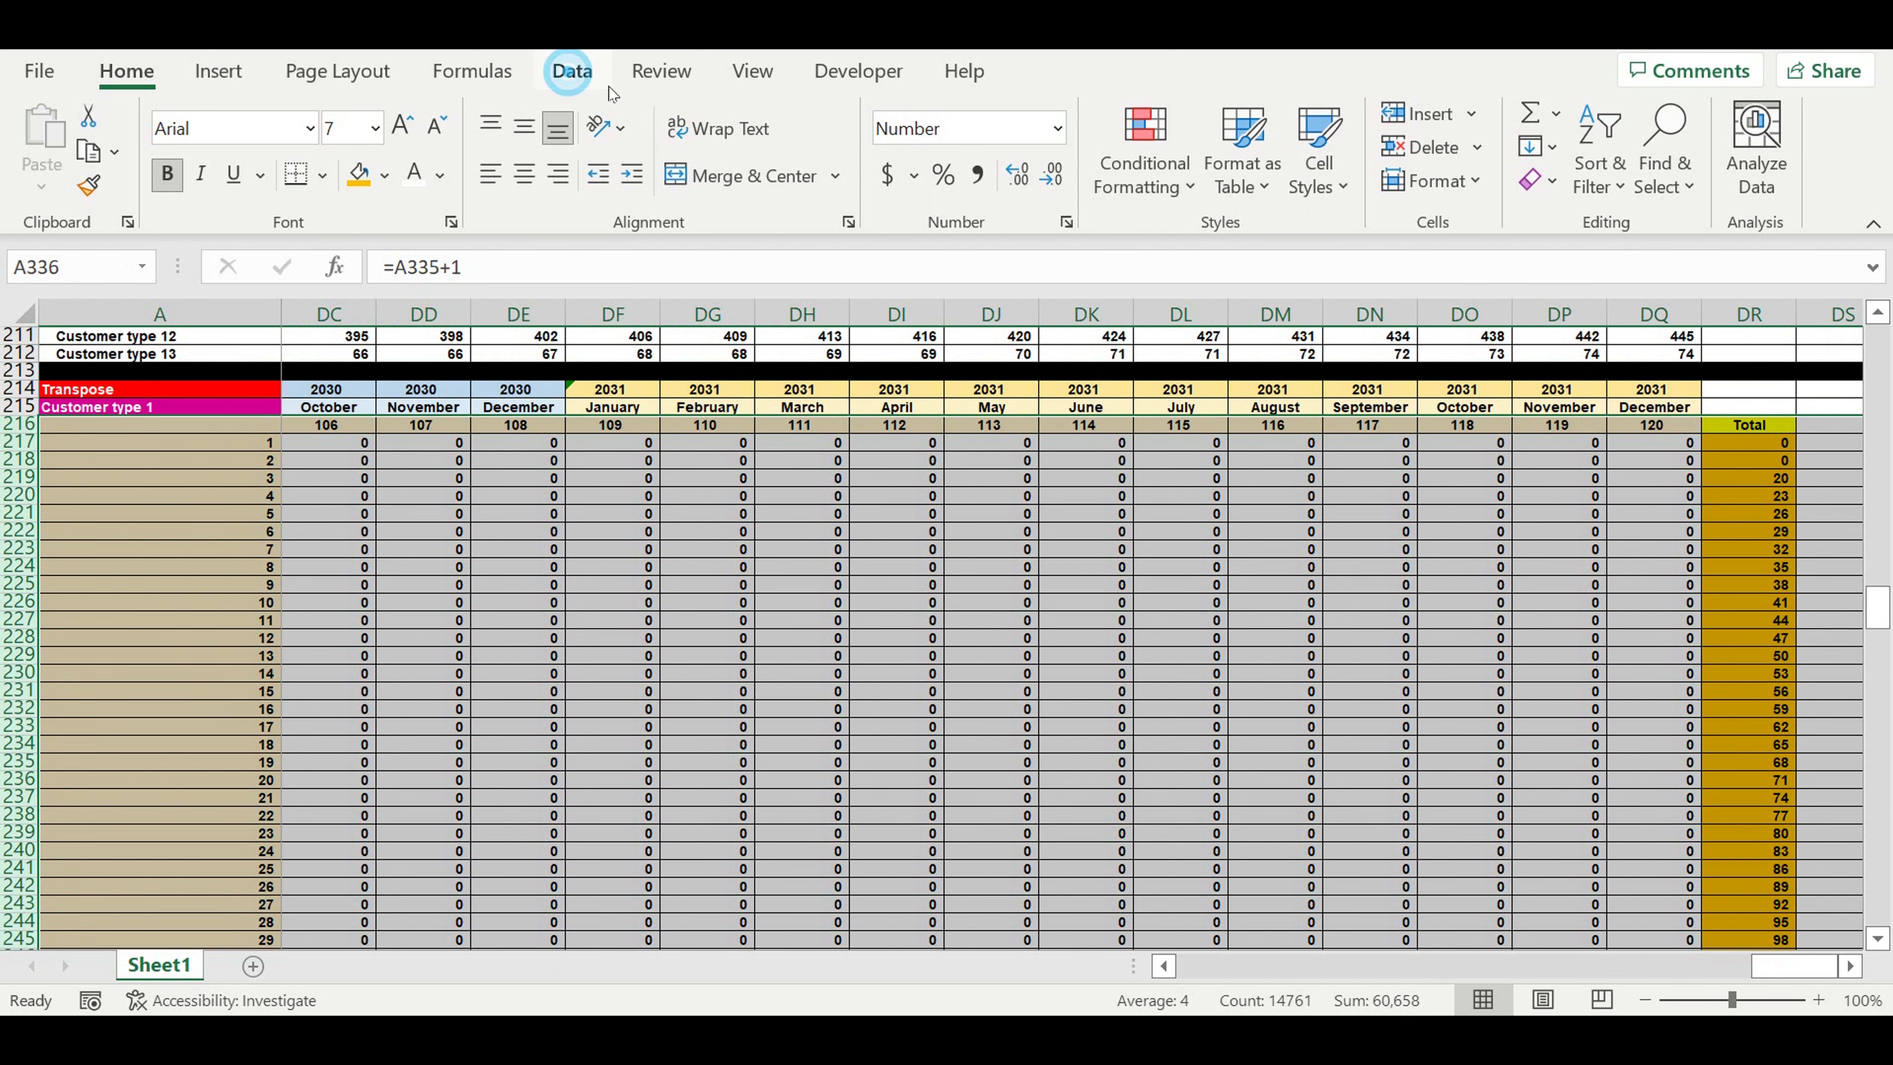
click(572, 71)
click(1786, 198)
click(1562, 326)
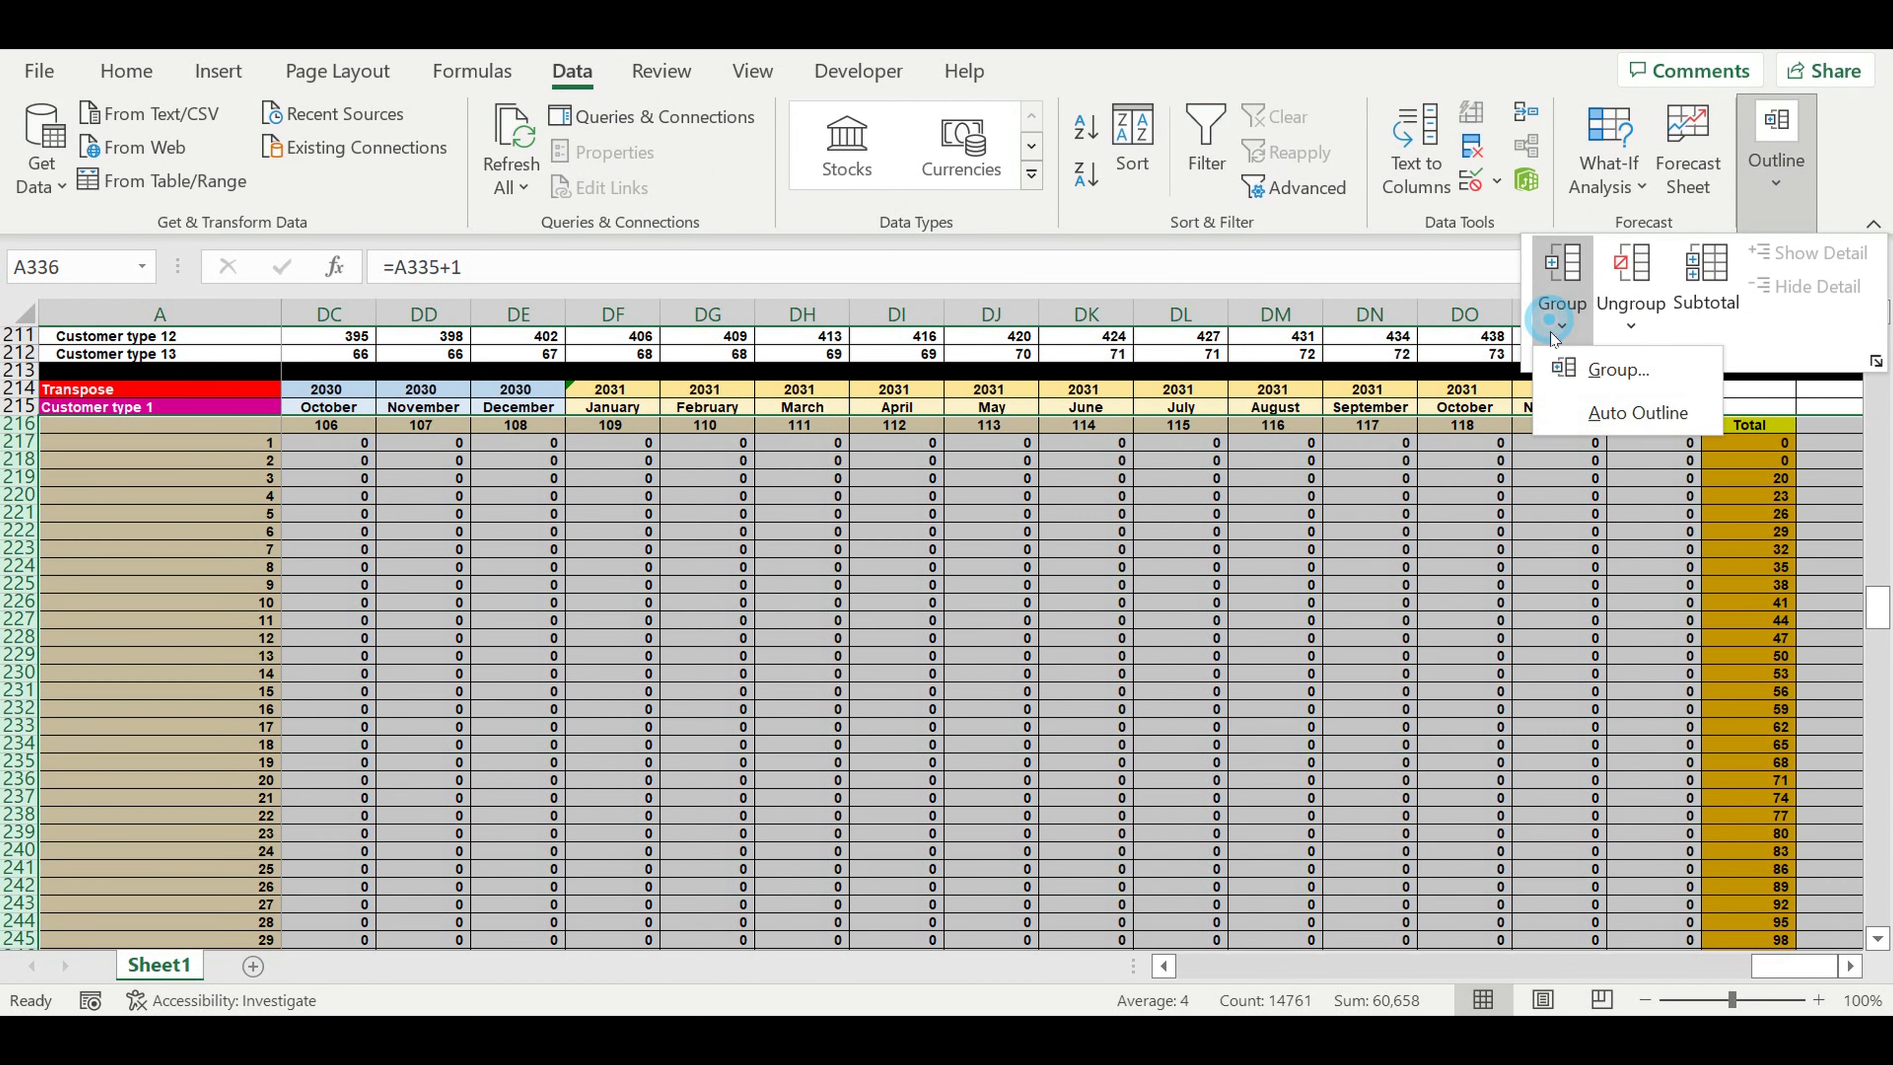
click(1602, 369)
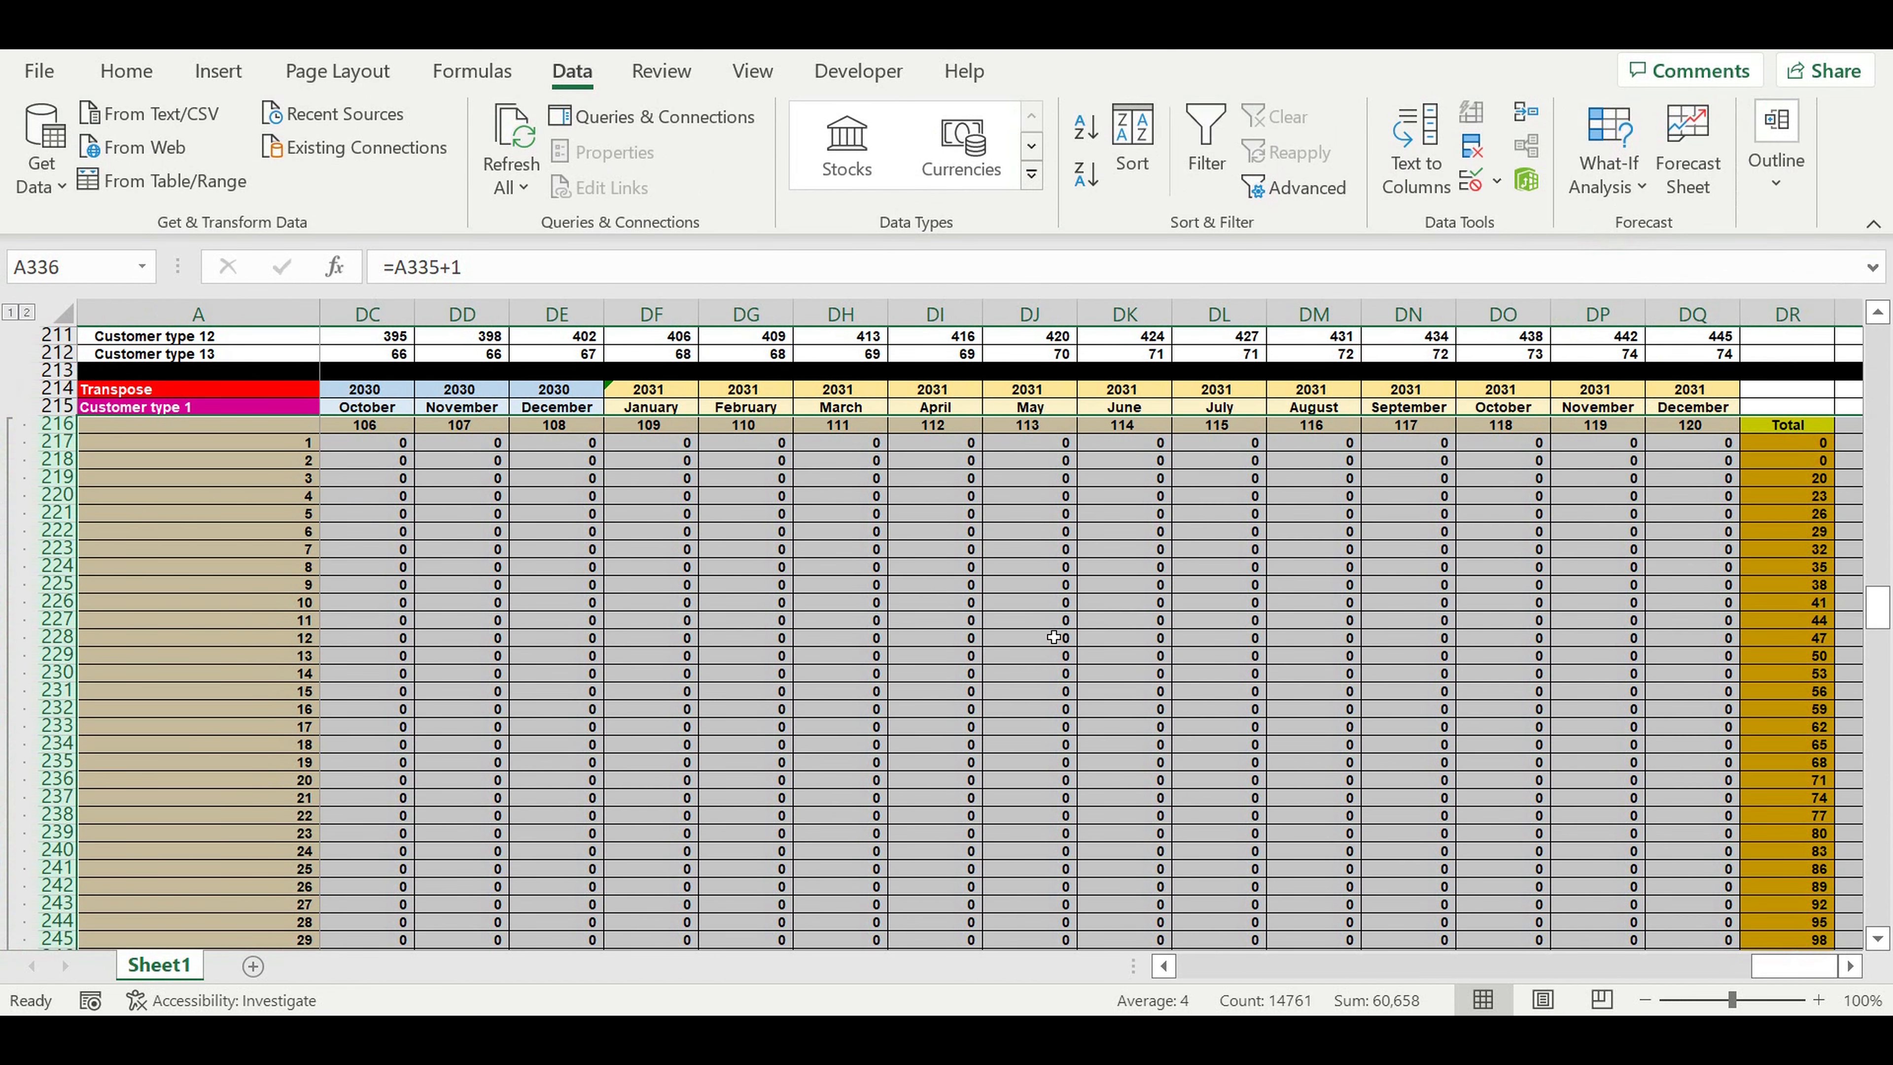
click(1054, 637)
Examine the diagonal cells D219, E220, F221 and G222 at the start of the matrix
drag(1760, 961, 1002, 790)
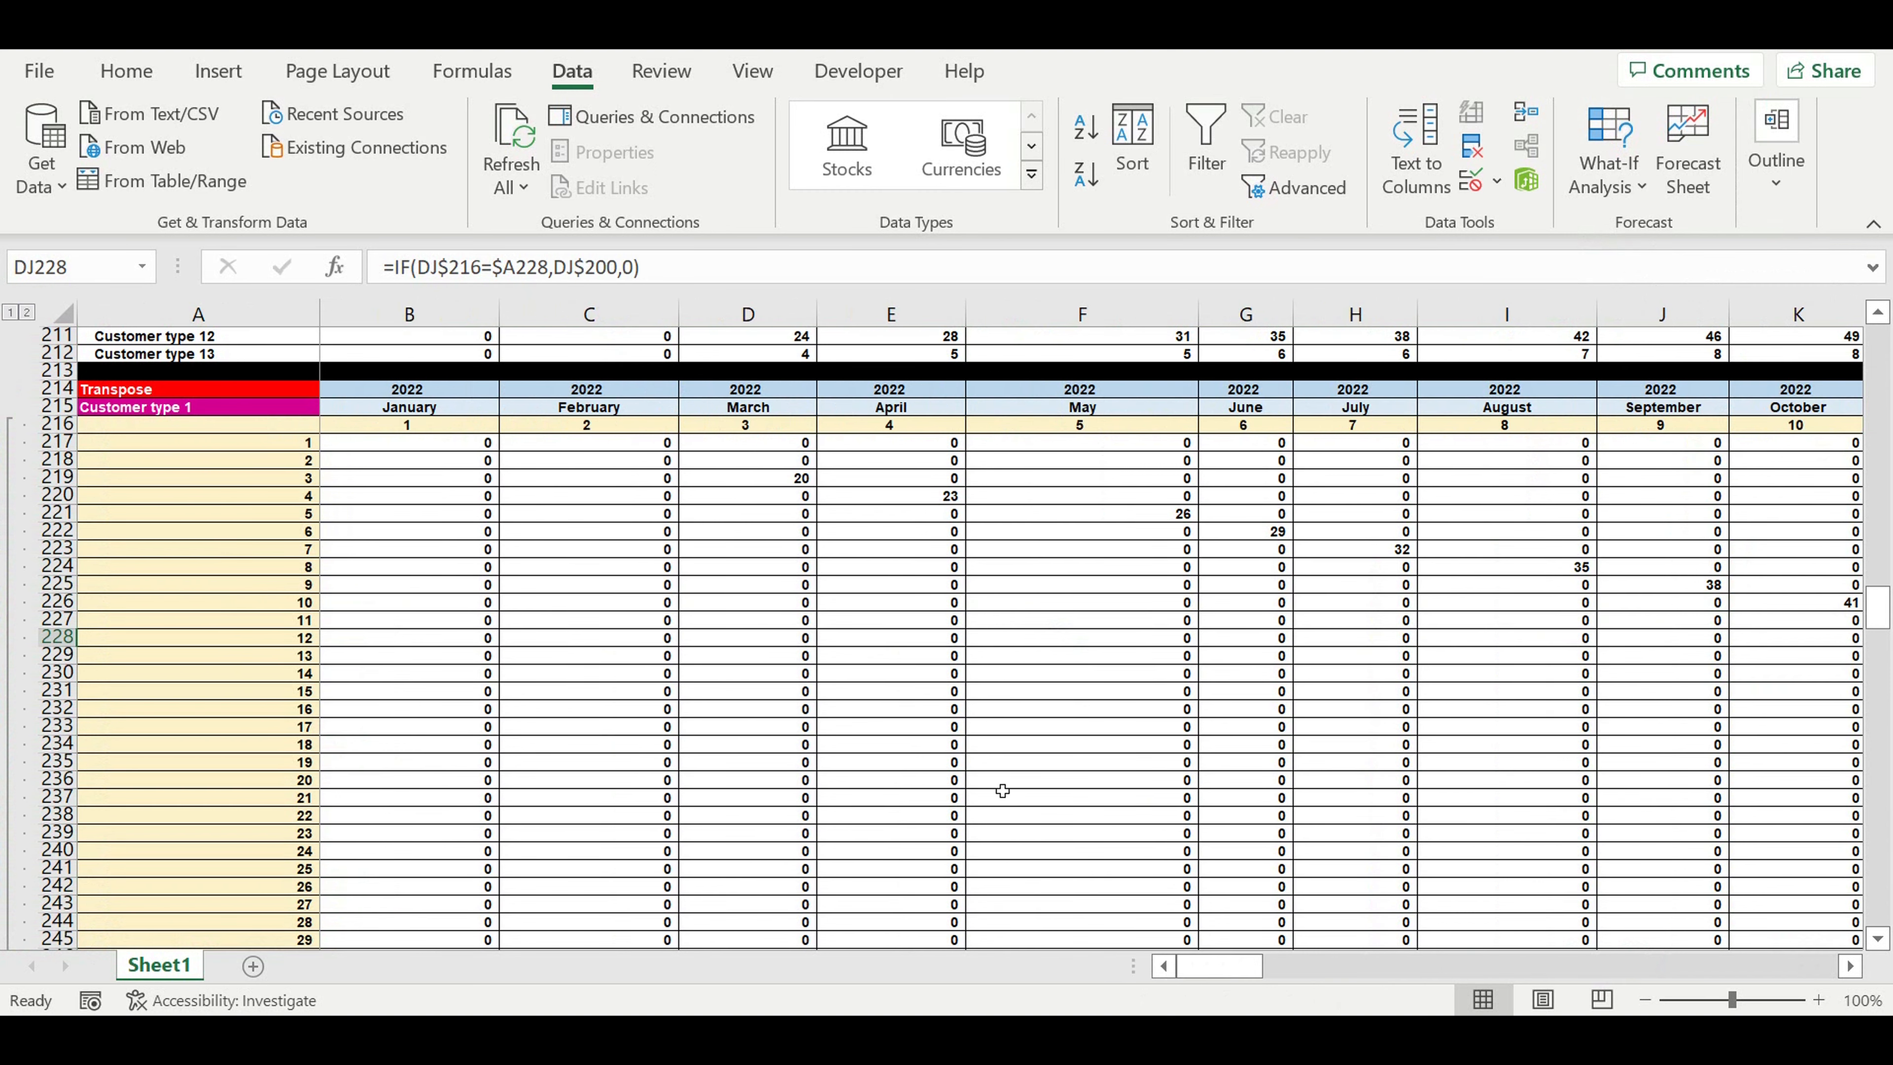
click(787, 478)
click(901, 496)
click(1162, 514)
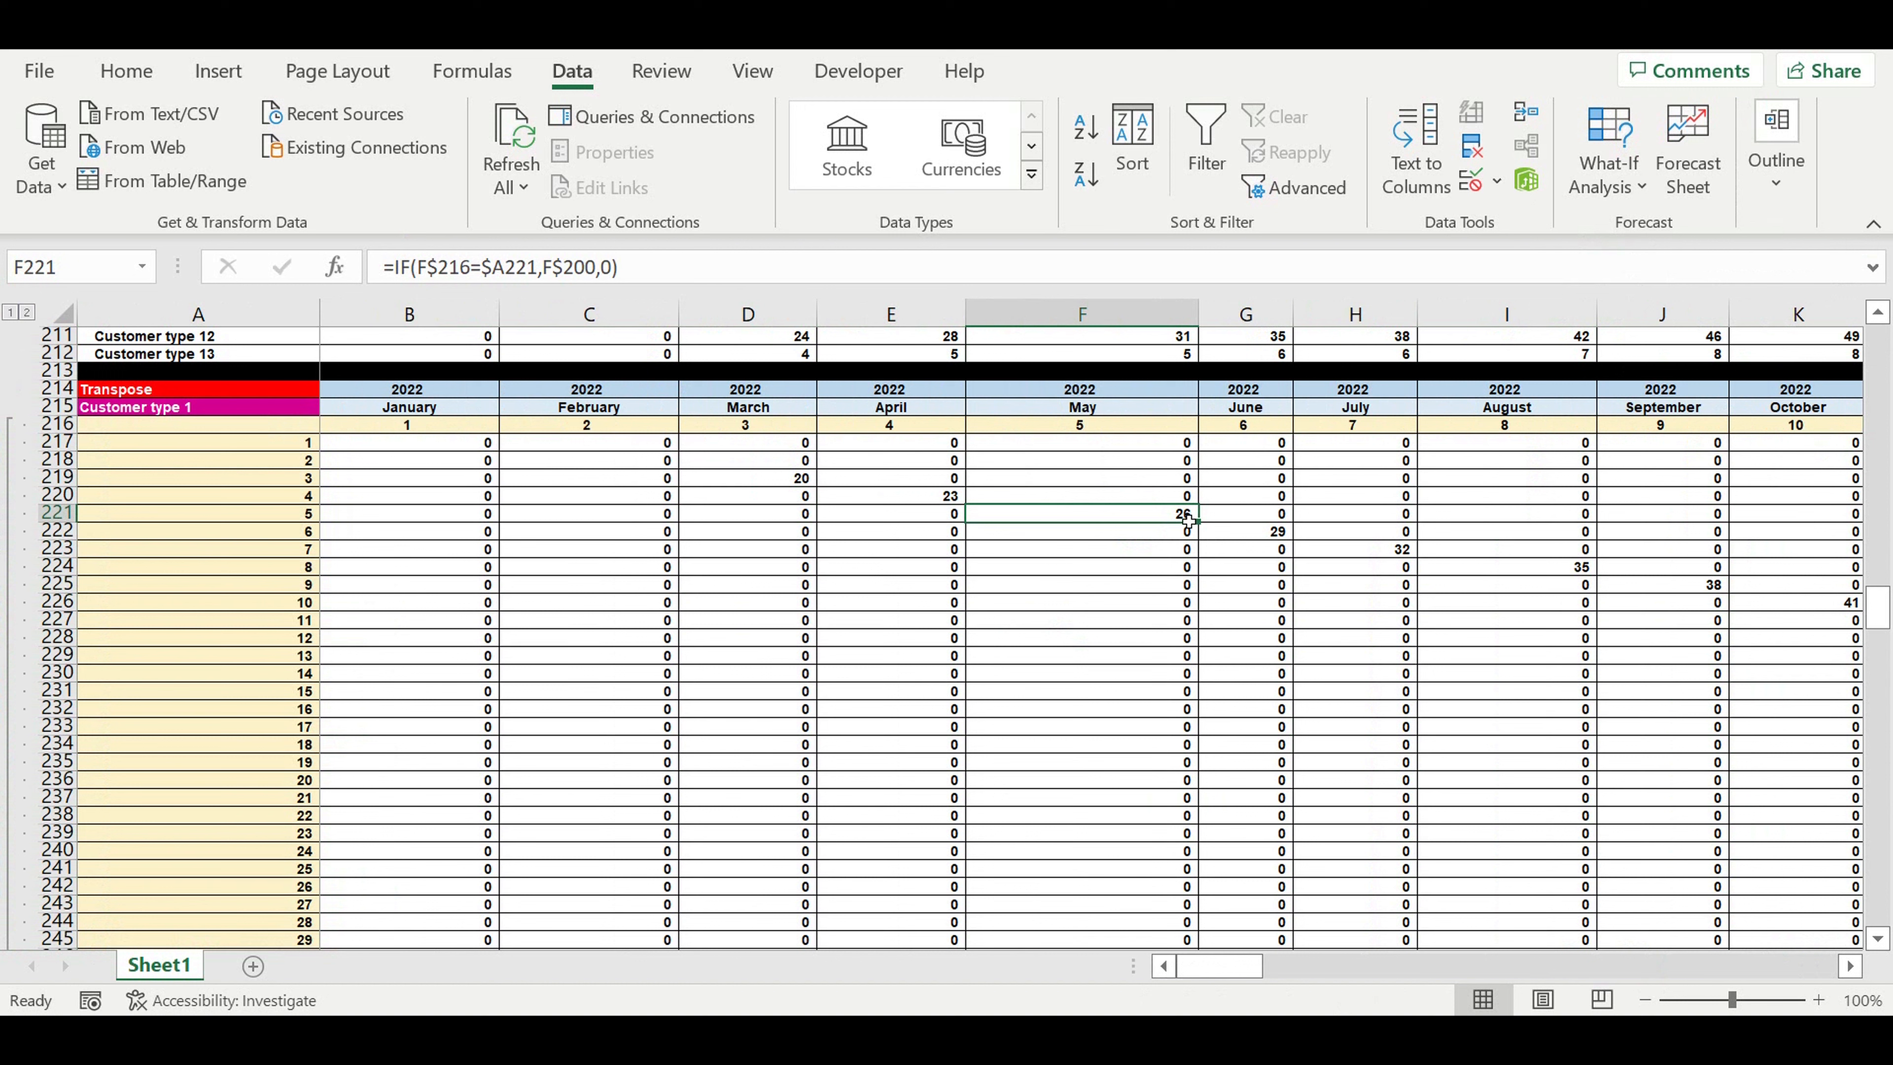
click(1259, 531)
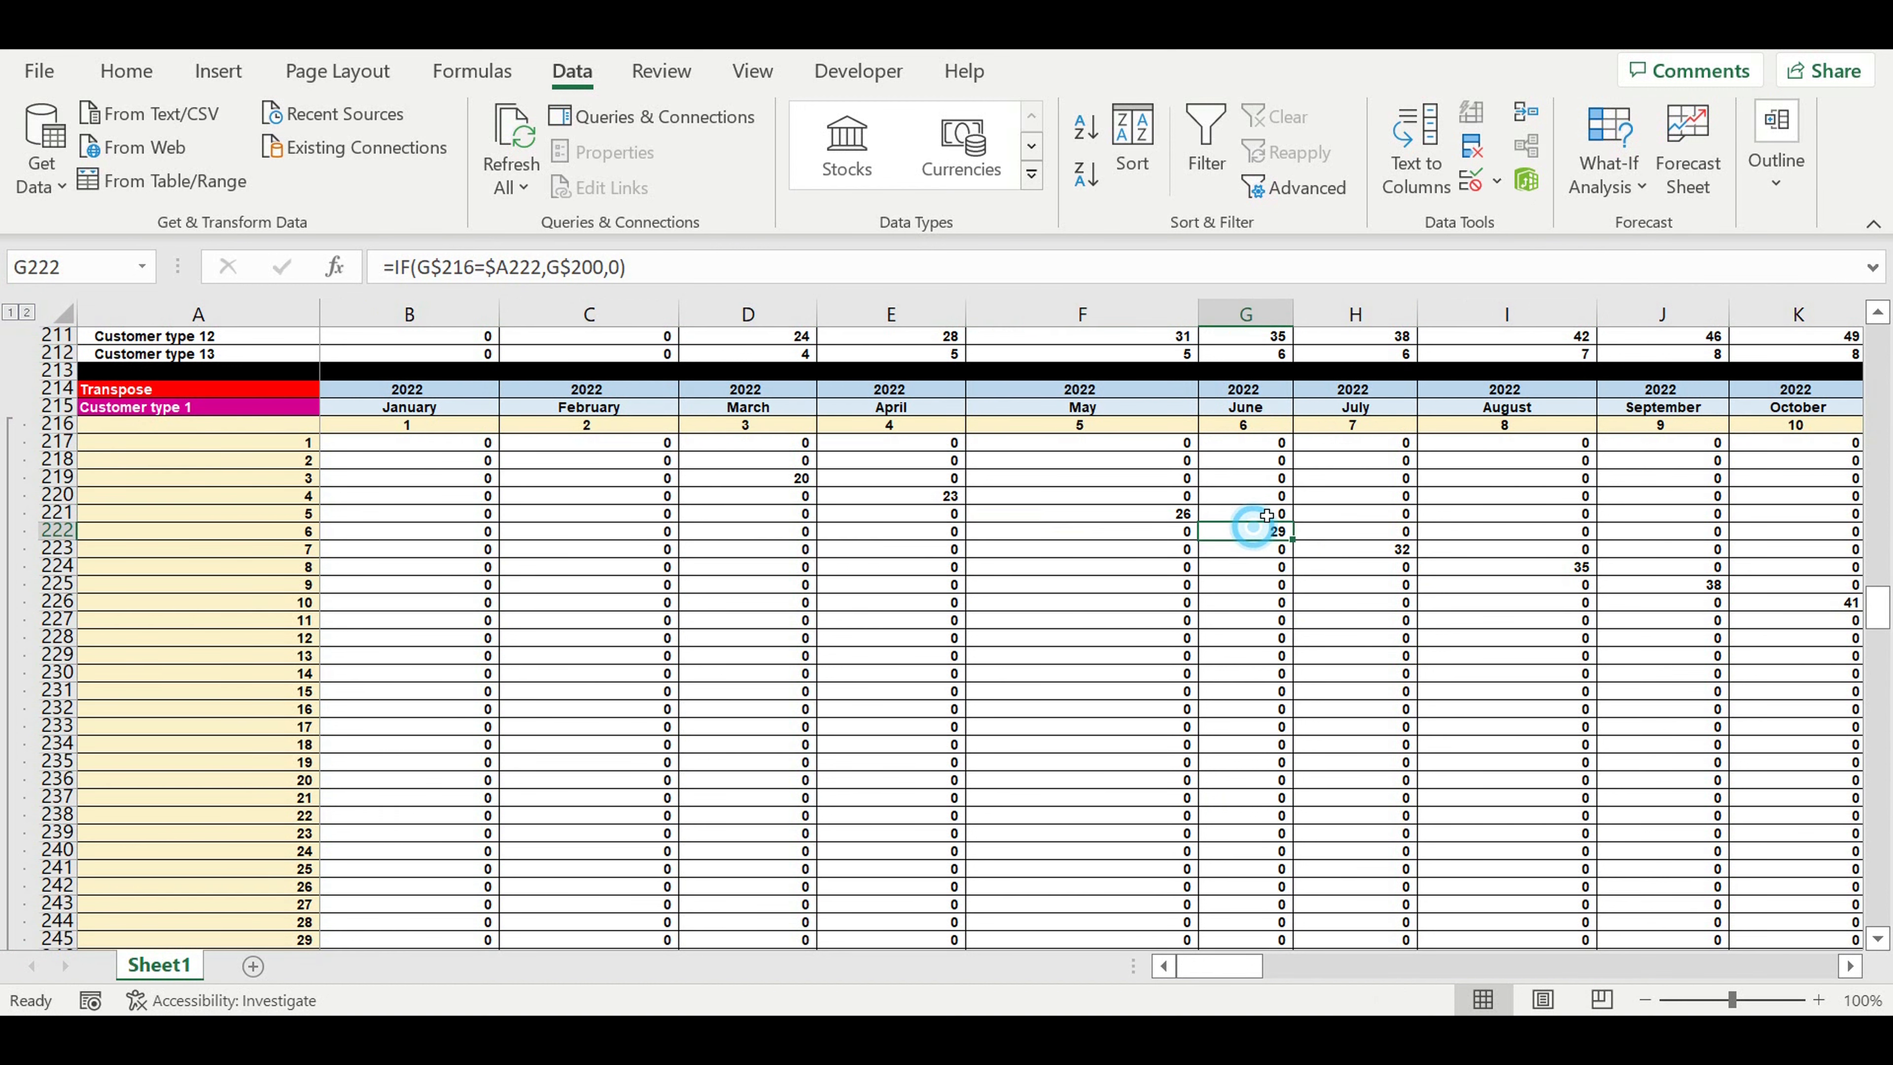
Compare May's diagonal cell F221 with its source cell F200 and check the neighbouring cells in row 221
click(1243, 409)
click(1159, 516)
scroll(1199, 531, up, 6)
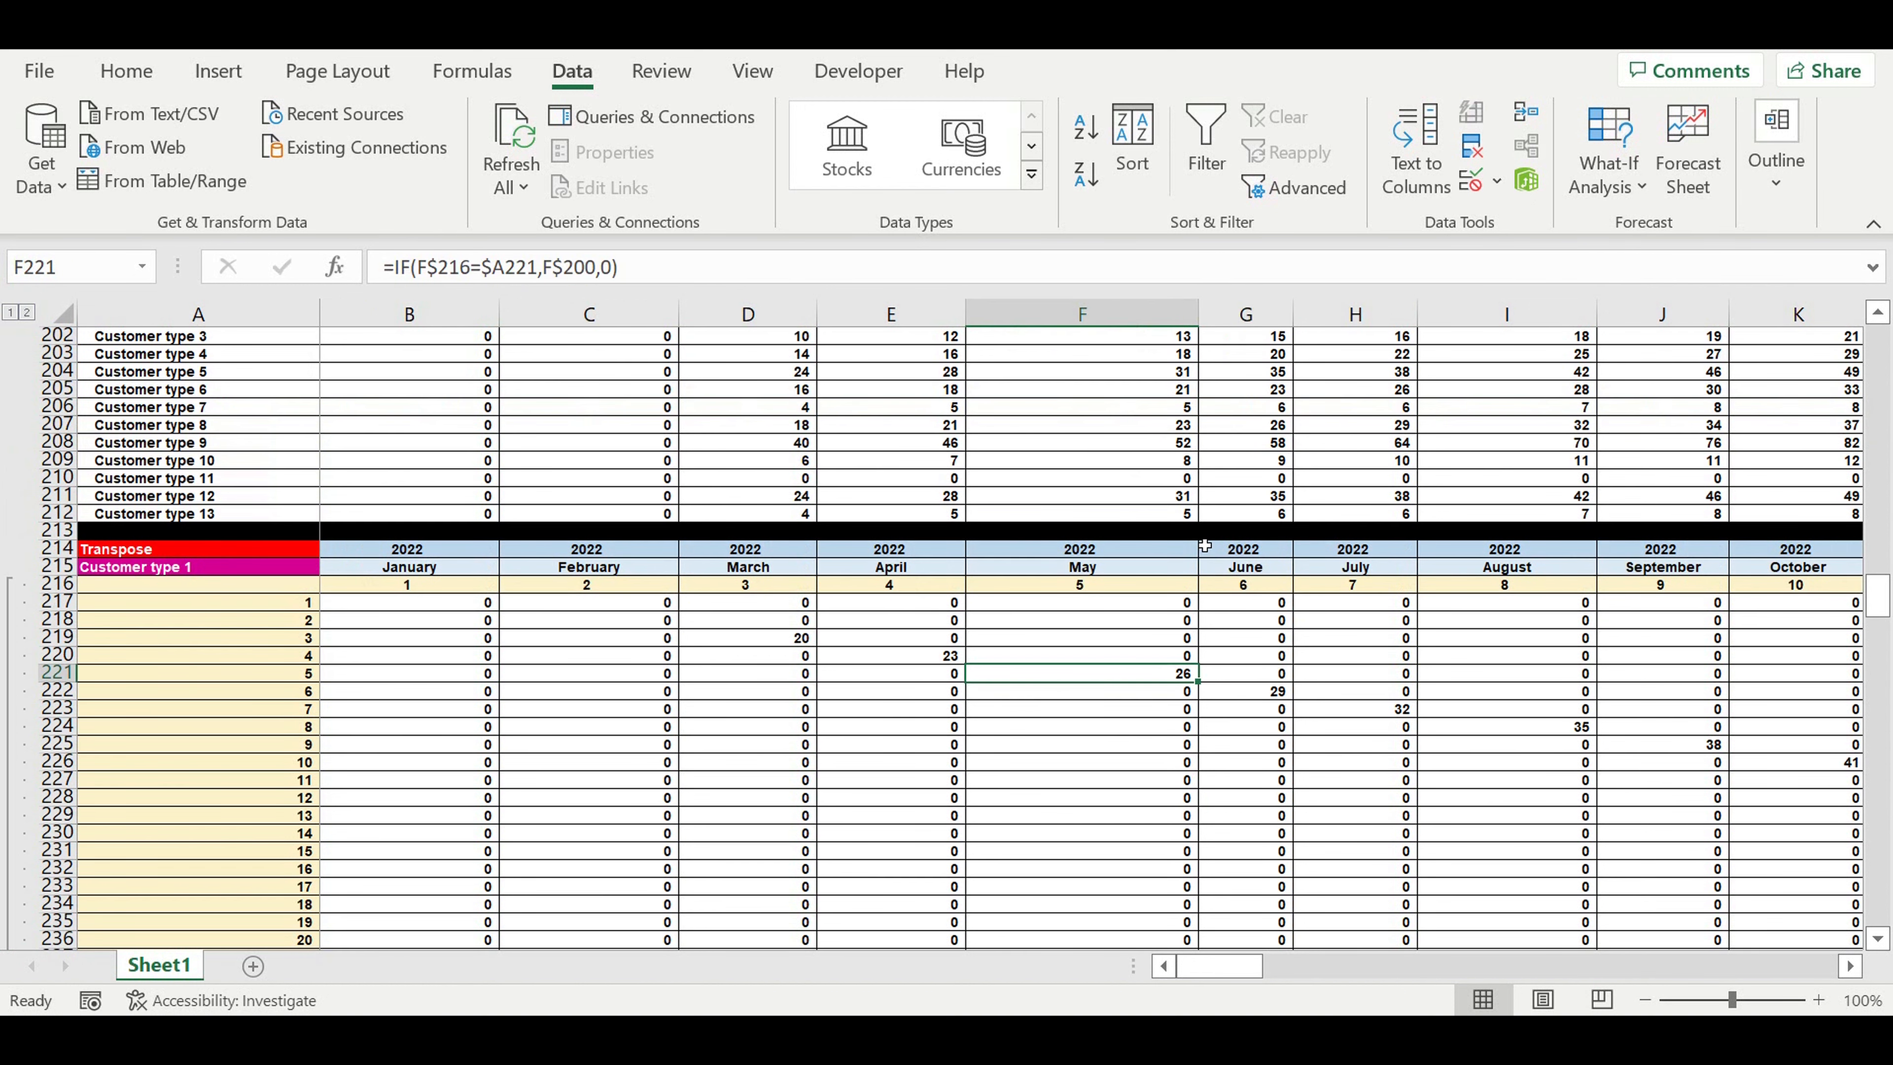
click(1166, 469)
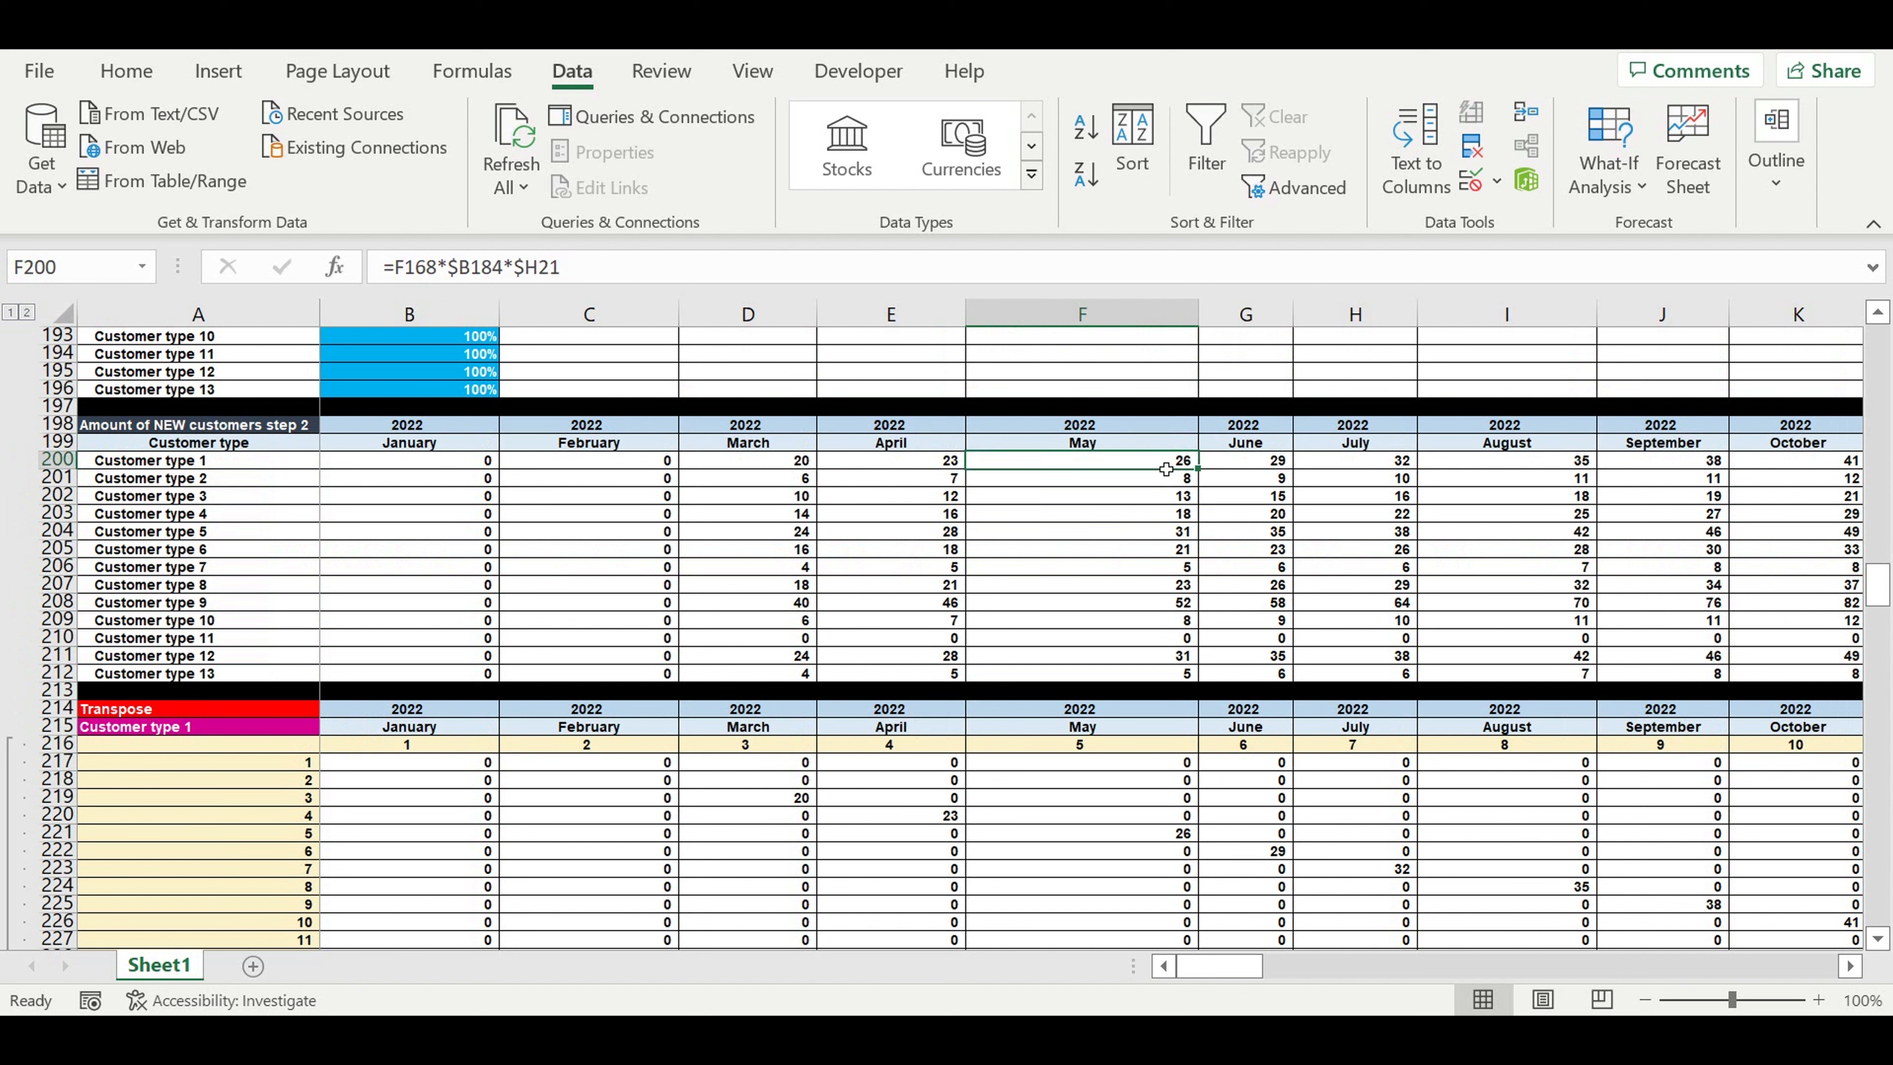
drag(1177, 834, 1680, 839)
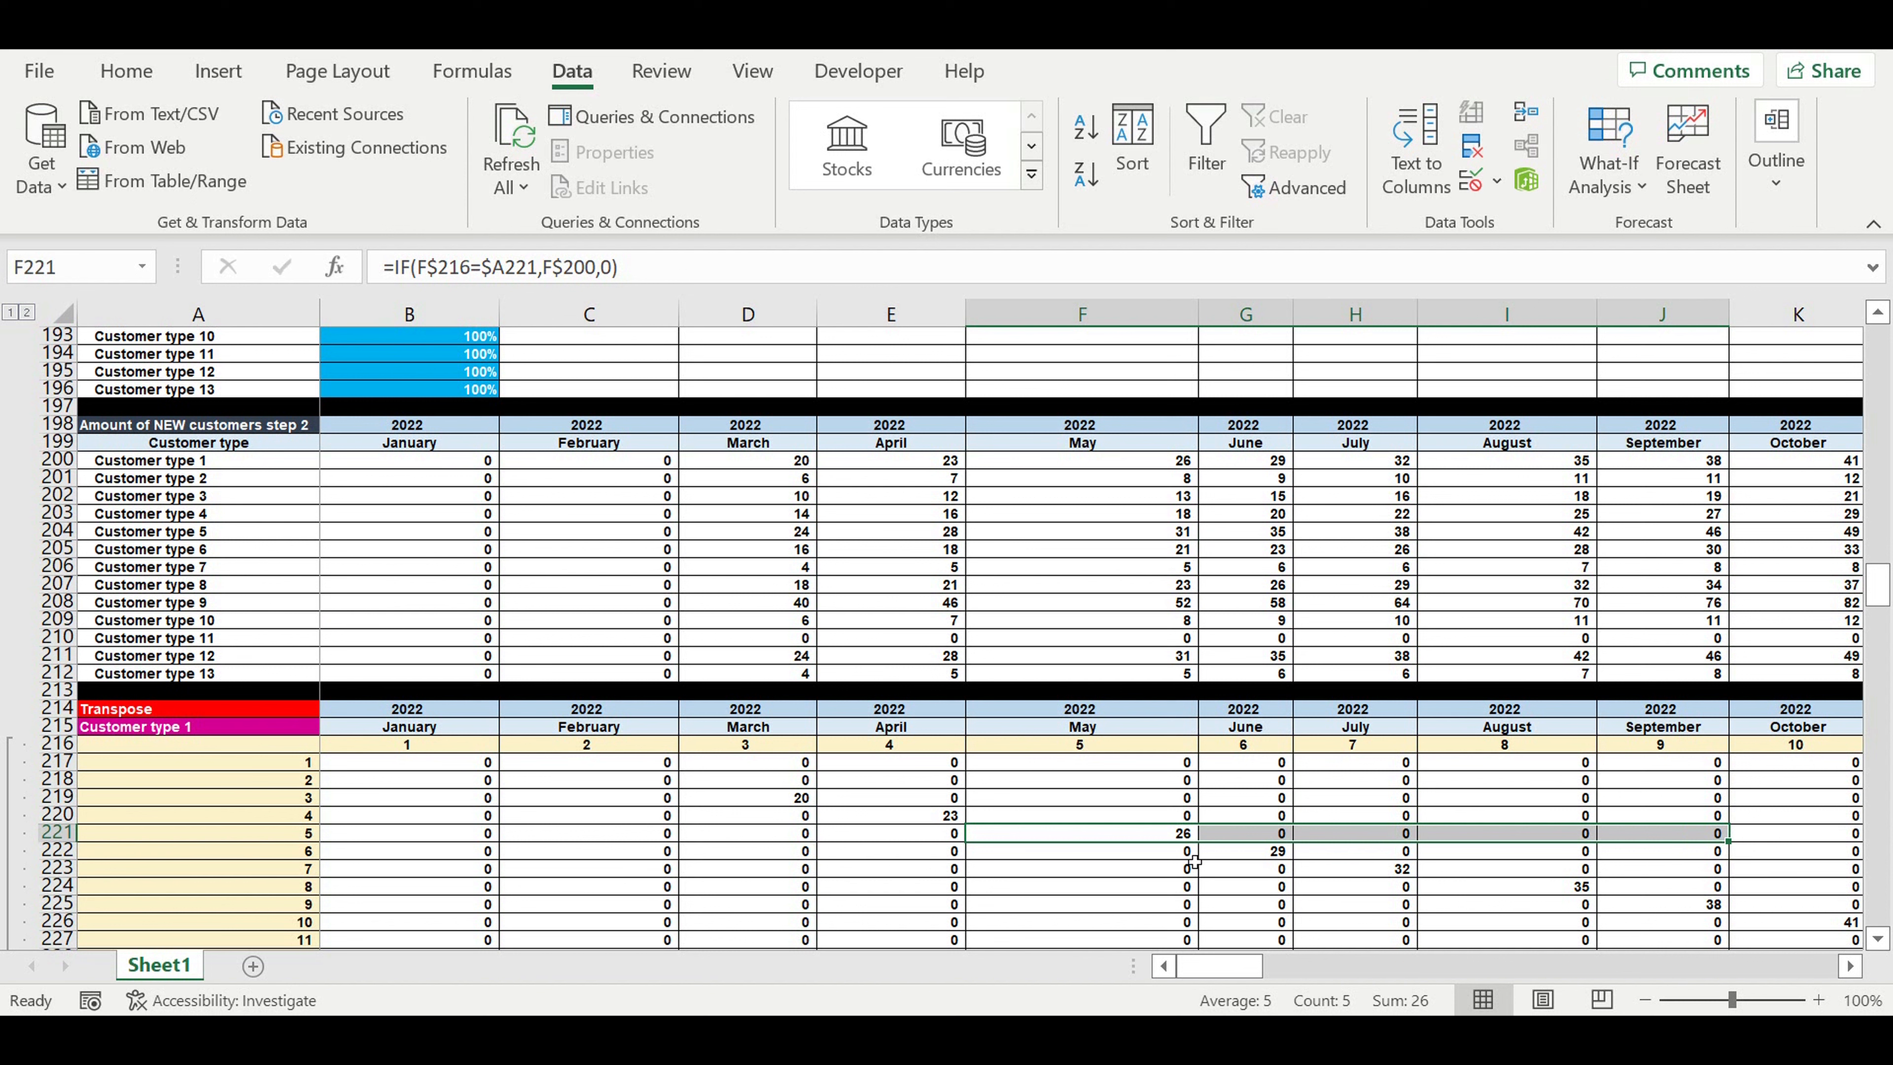
click(1159, 837)
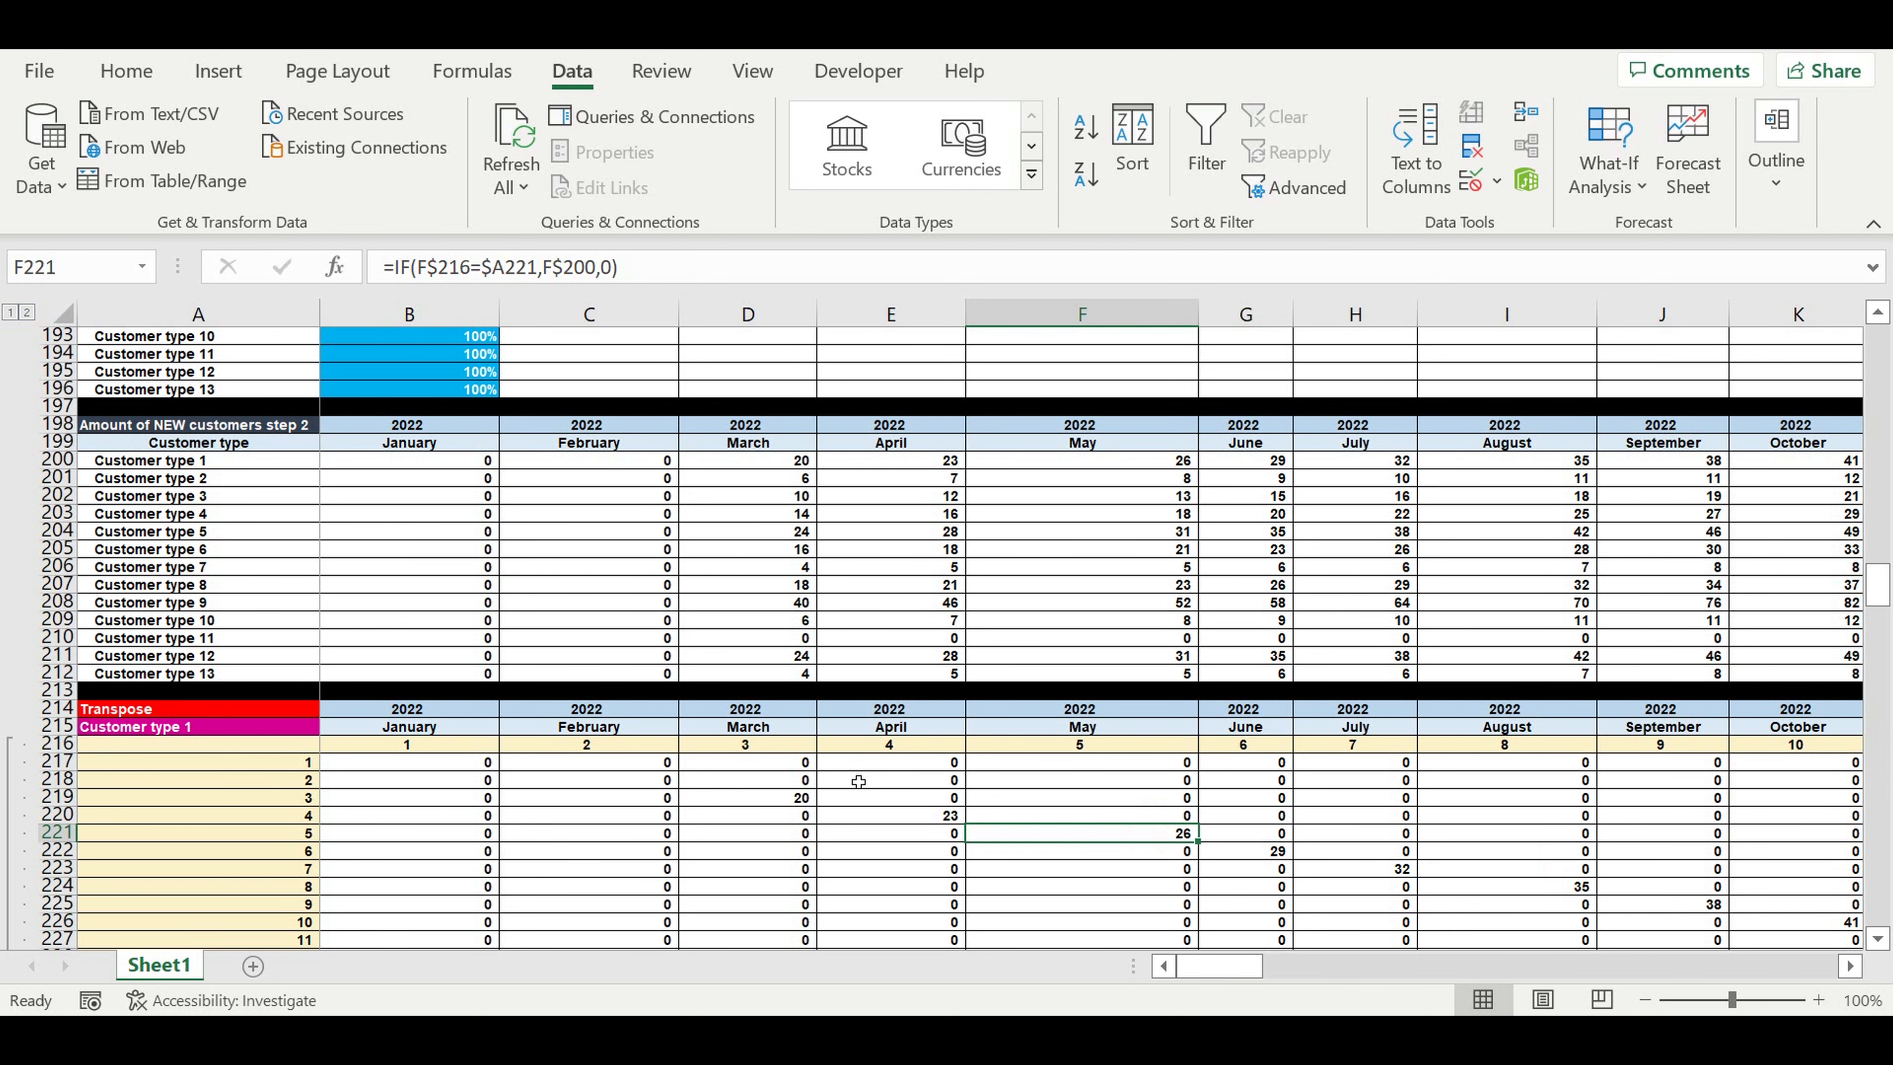
Select the whole Transpose block, rows 214 to 337
scroll(859, 781, down, 5)
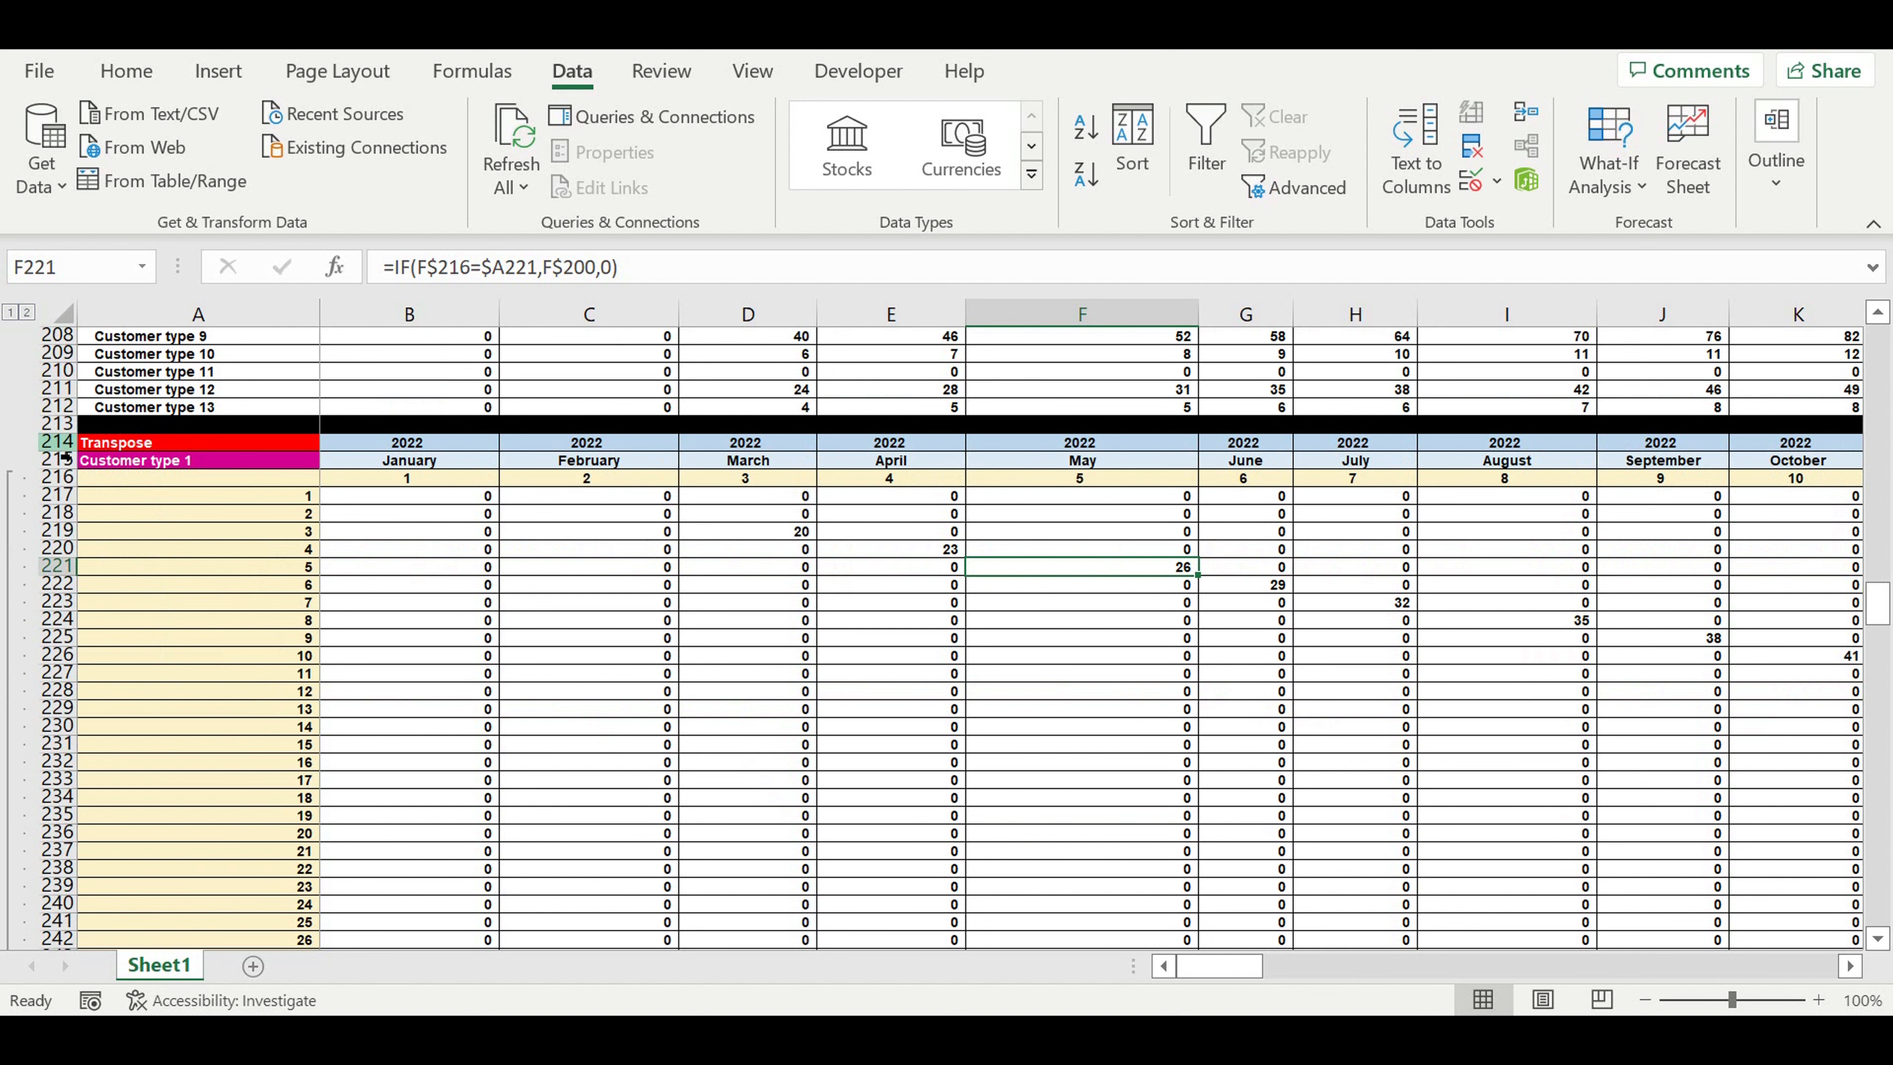
click(57, 441)
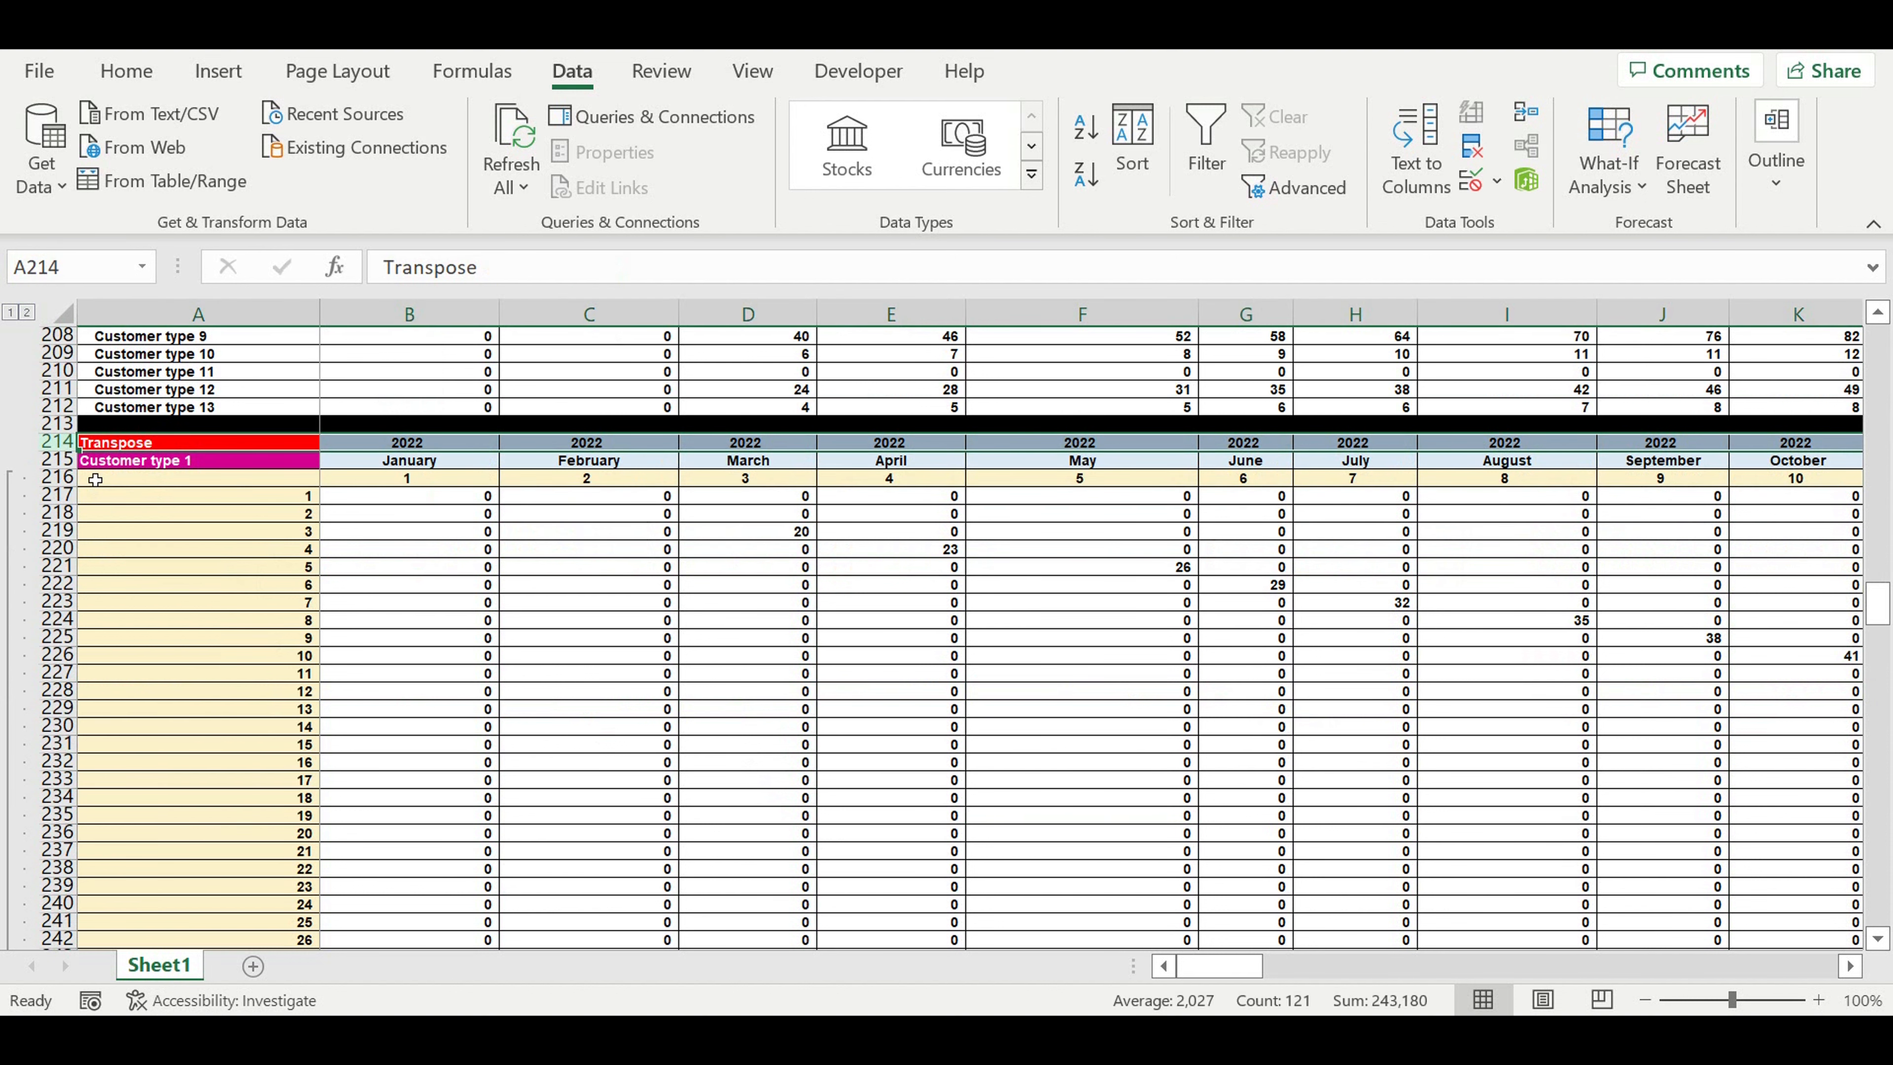
drag(47, 441, 54, 849)
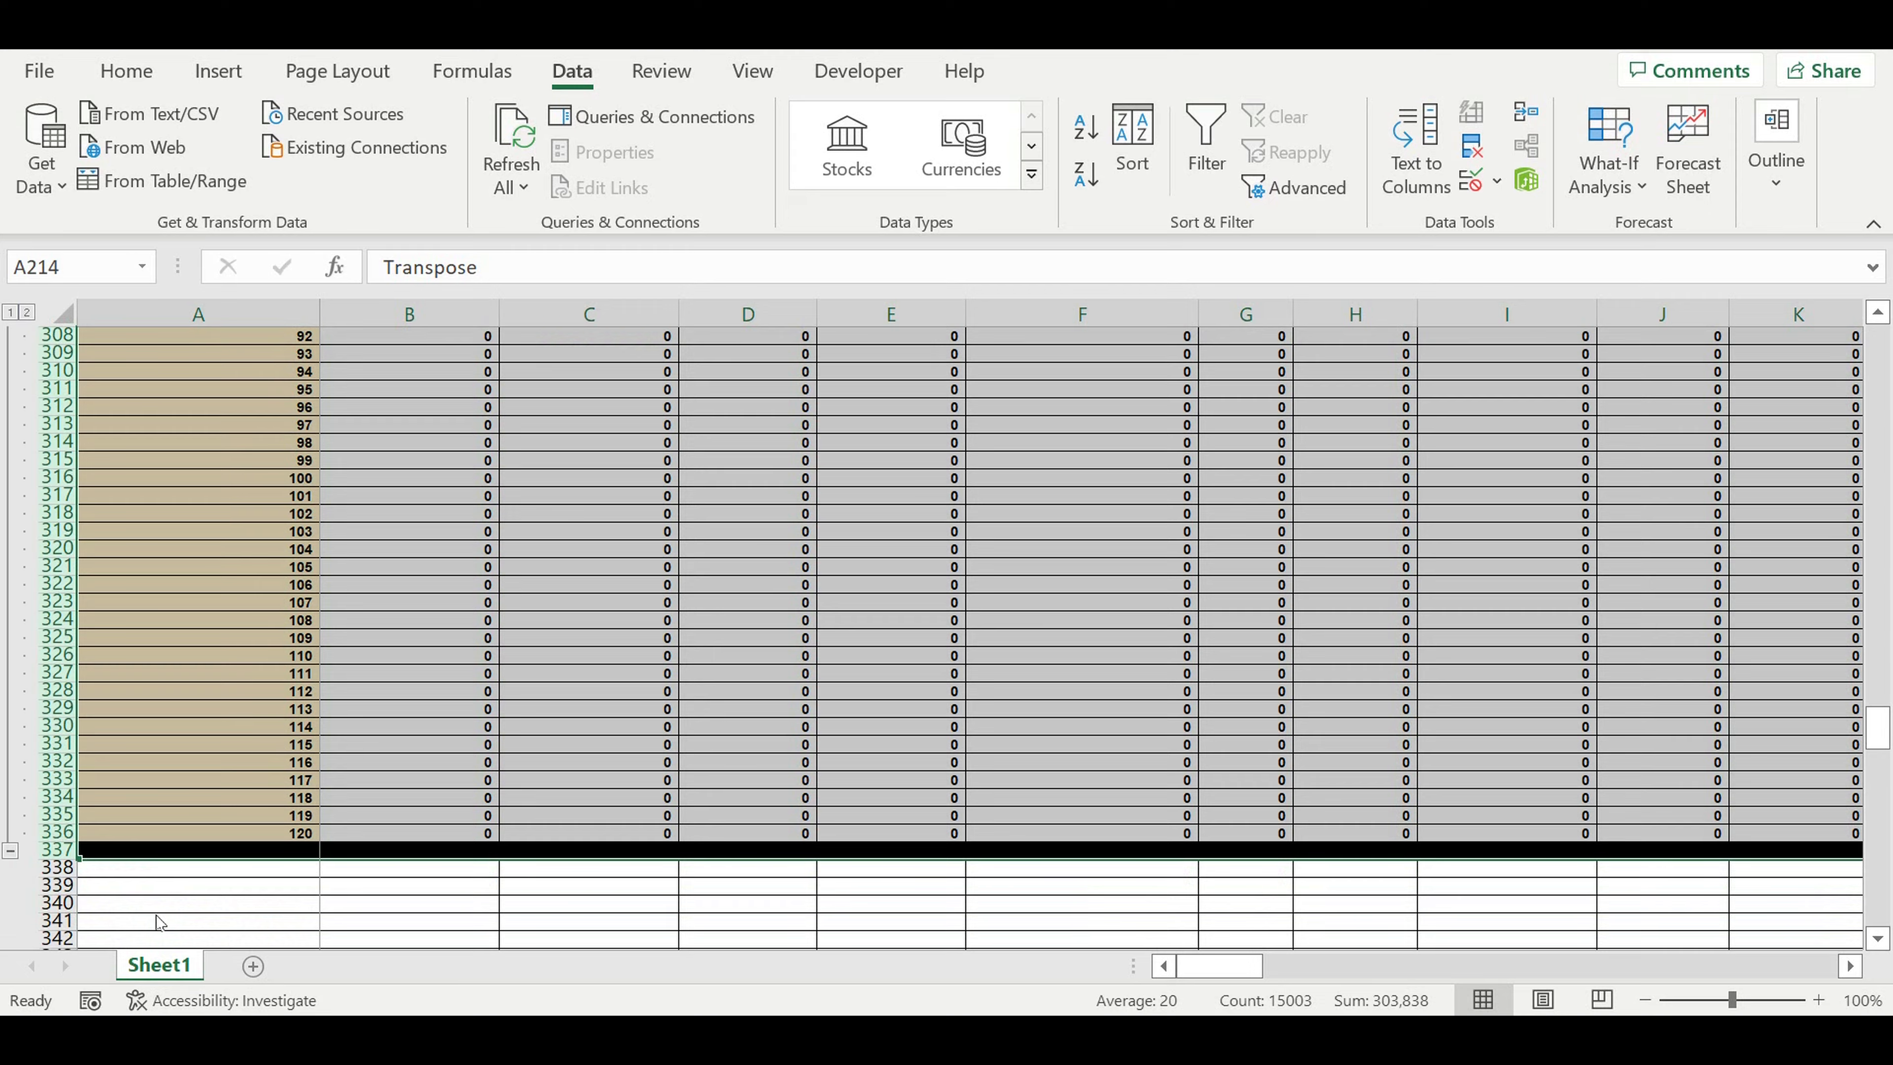
text(customer type 1)
scroll(160, 787, down, 6)
scroll(160, 787, down, 15)
scroll(146, 745, down, 12)
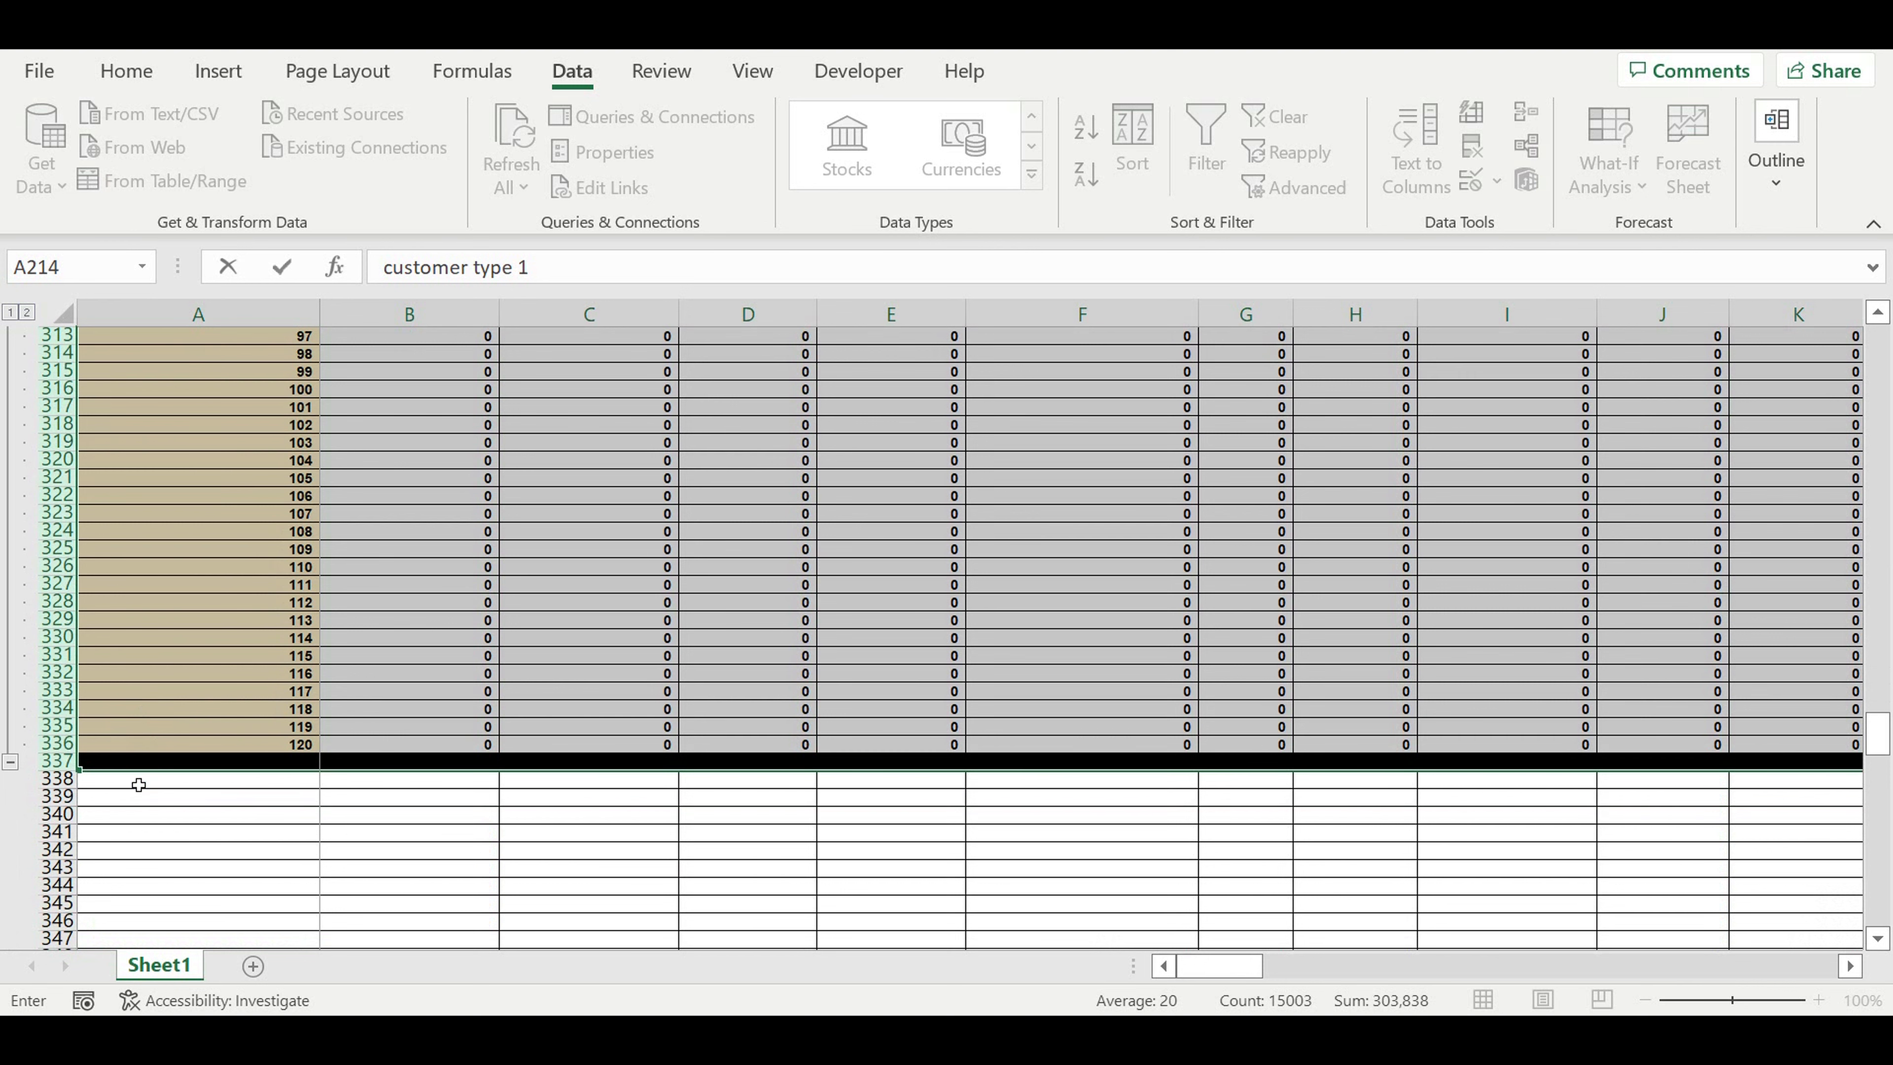
click(137, 783)
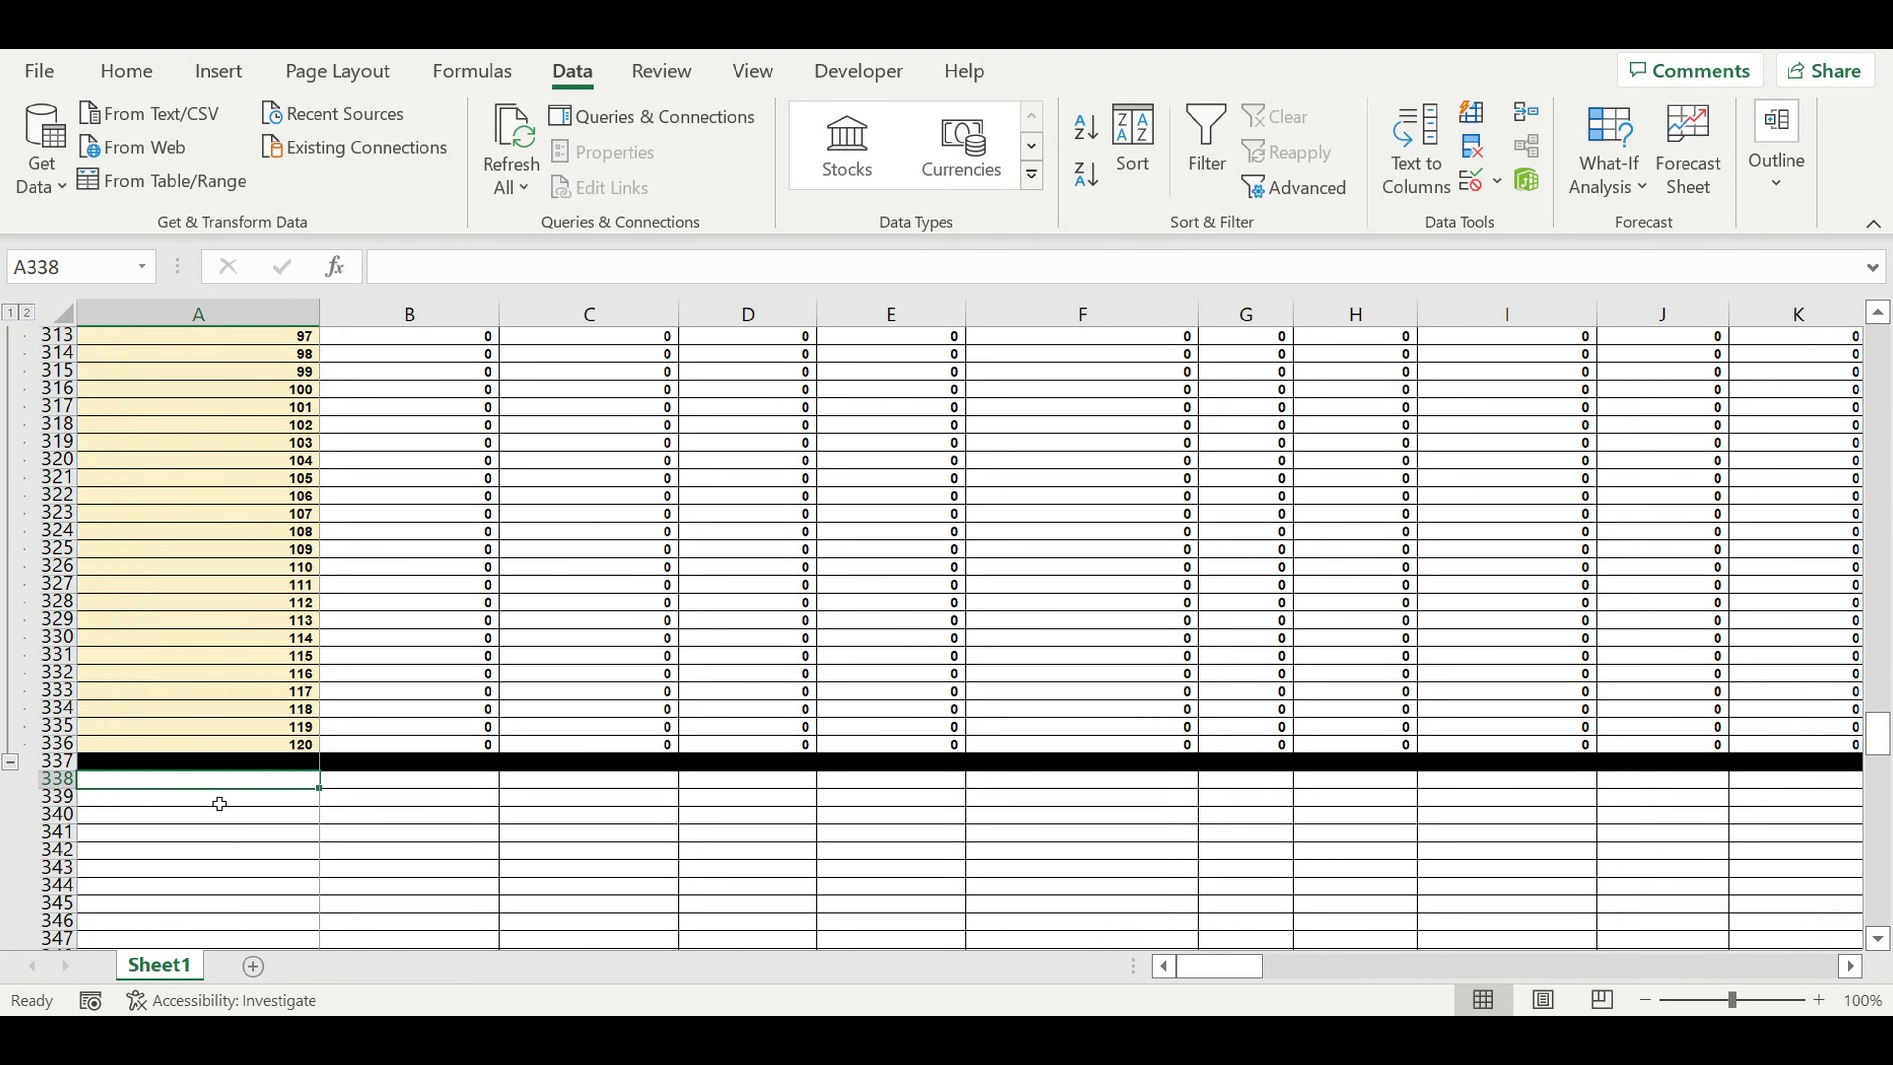
drag(65, 766, 7, 132)
drag(7, 231, 60, 370)
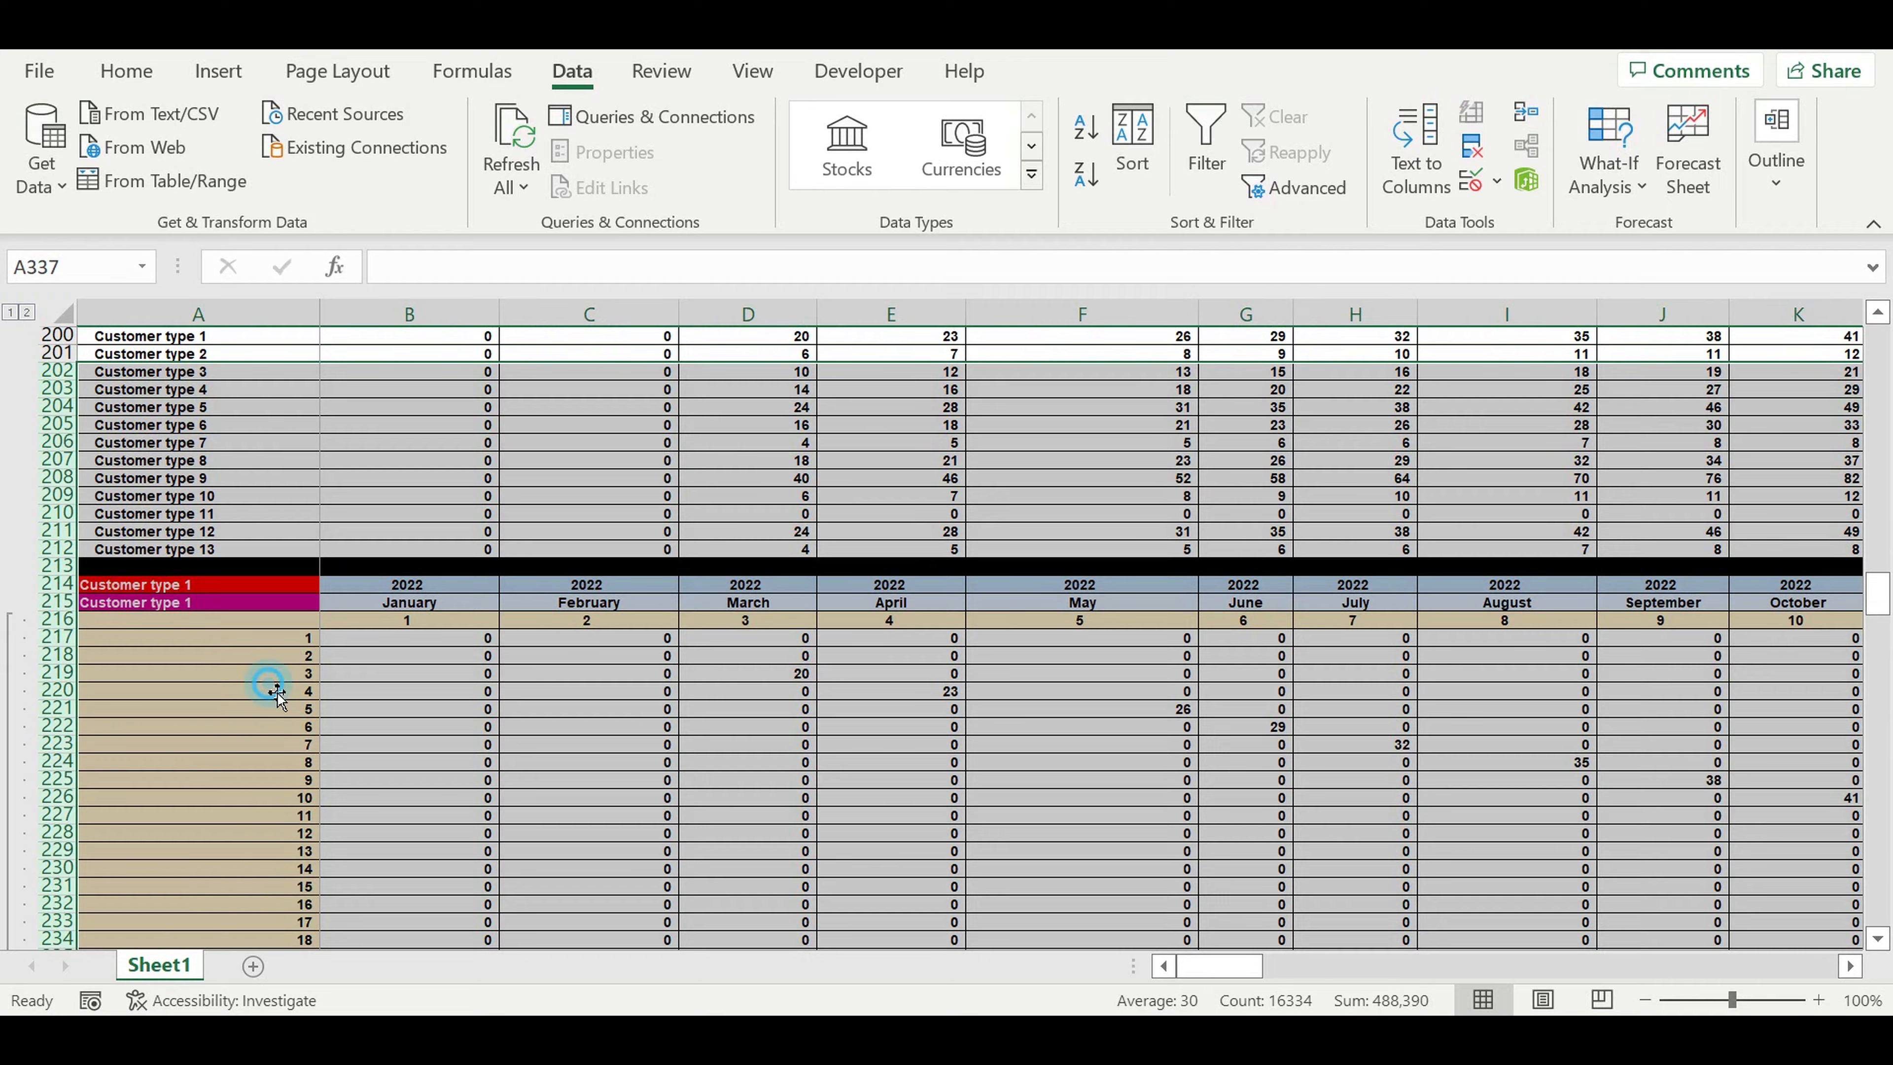
click(262, 688)
click(189, 585)
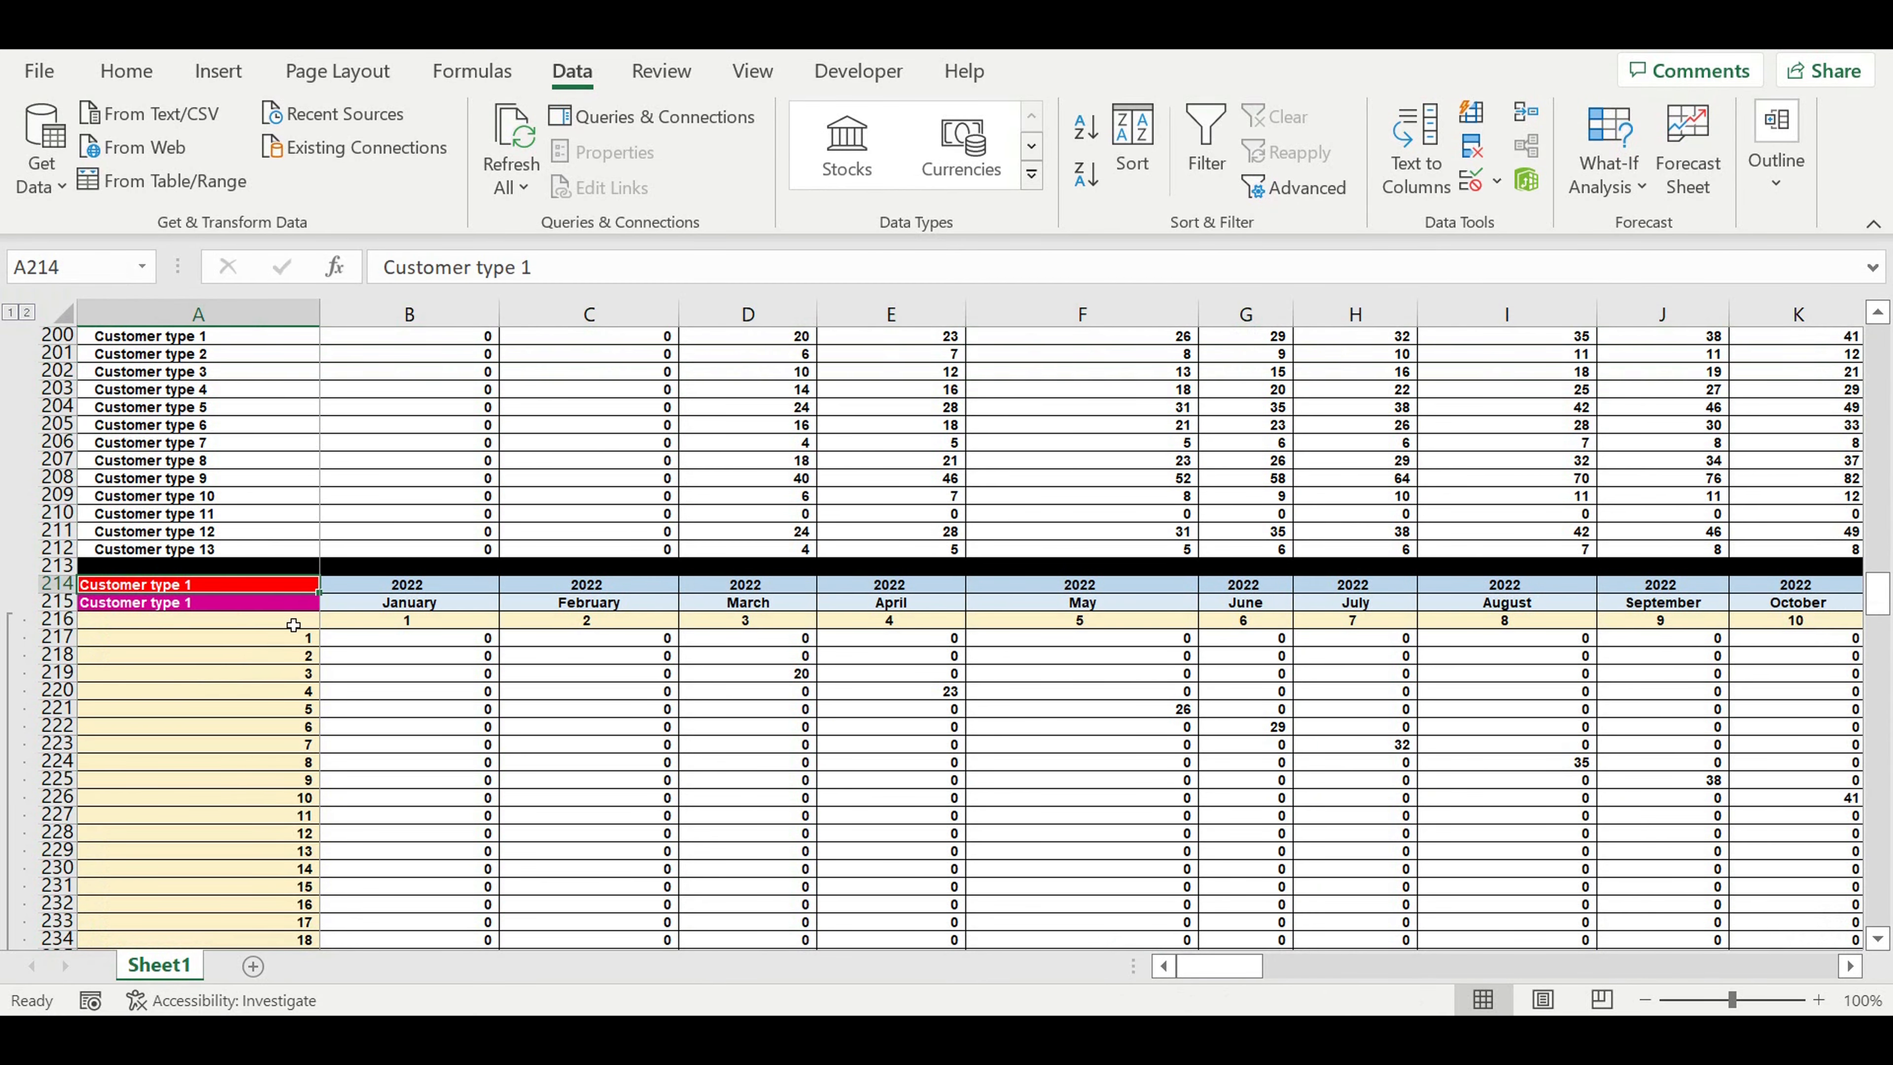
scroll(351, 635, up, 9)
scroll(343, 634, down, 4)
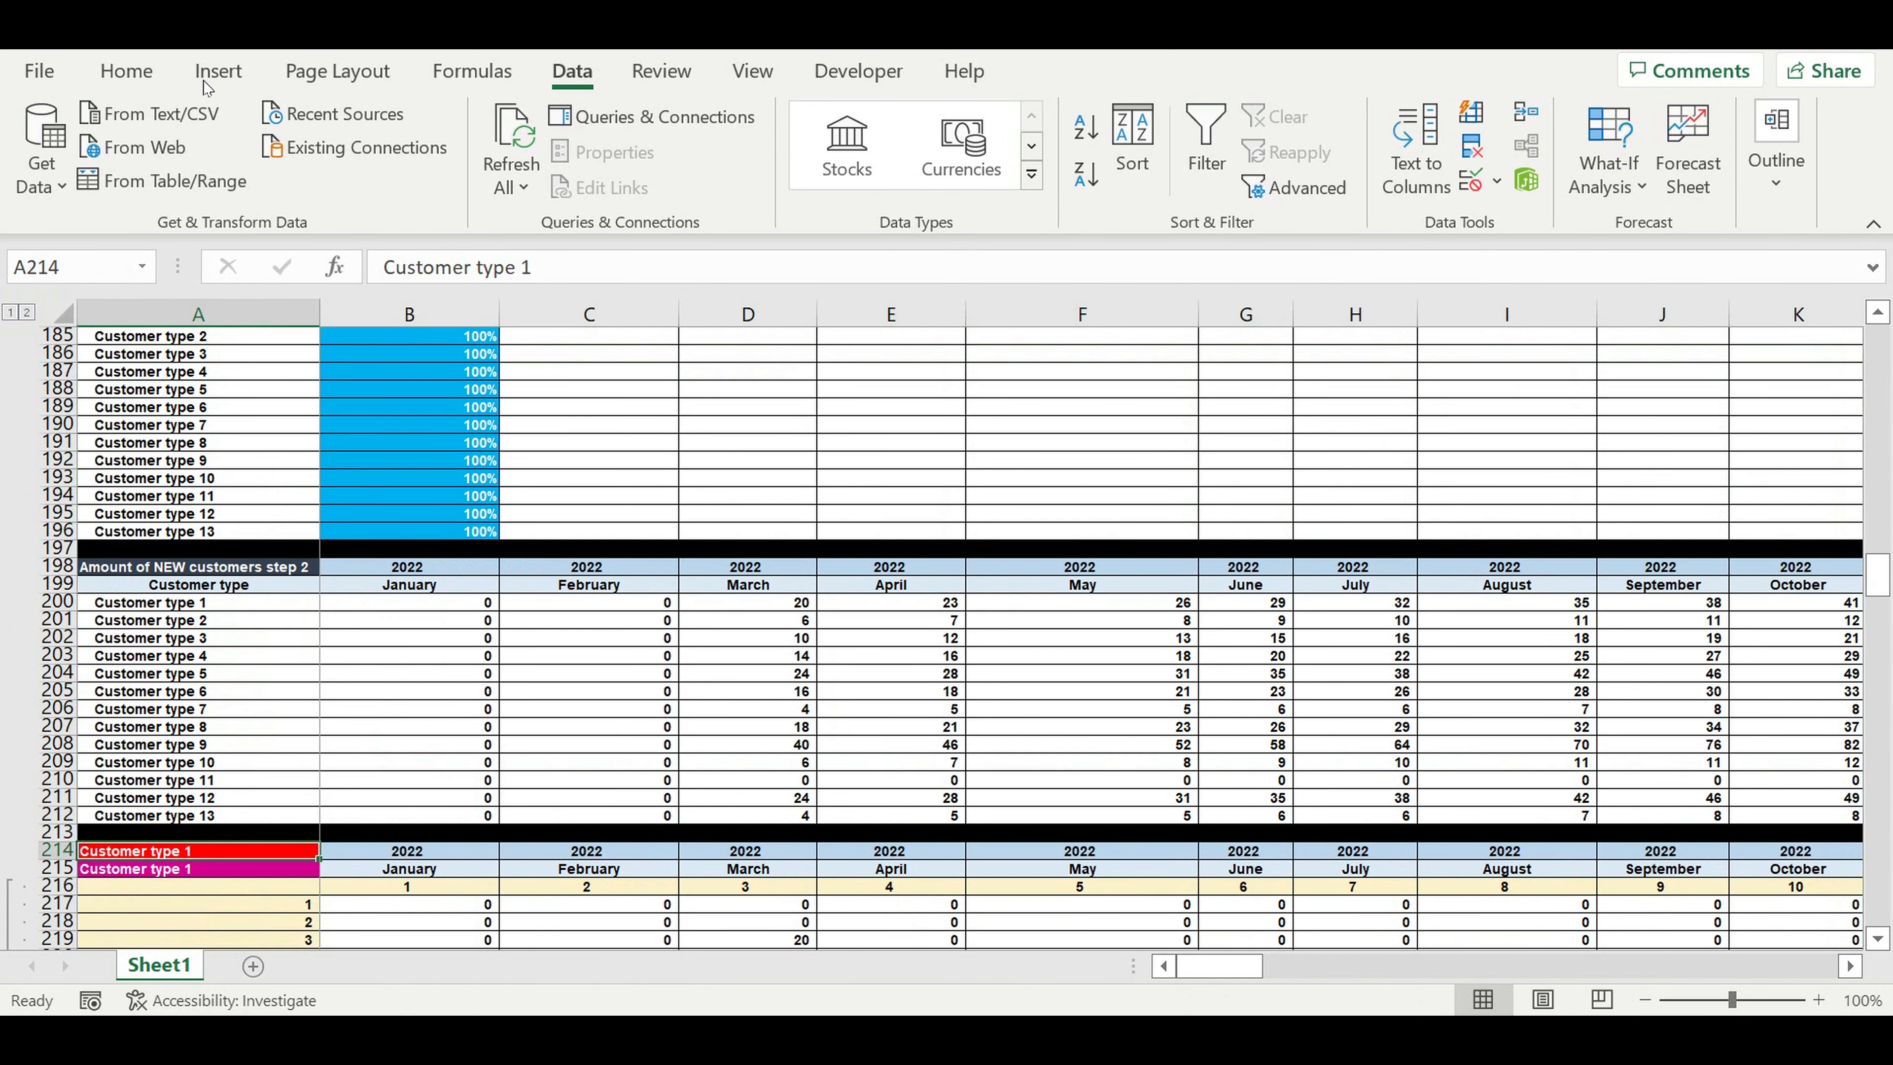
key(ctrl+z)
Copy the Transpose block in rows 214 to 337 and paste it below, starting at A338
scroll(372, 753, down, 4)
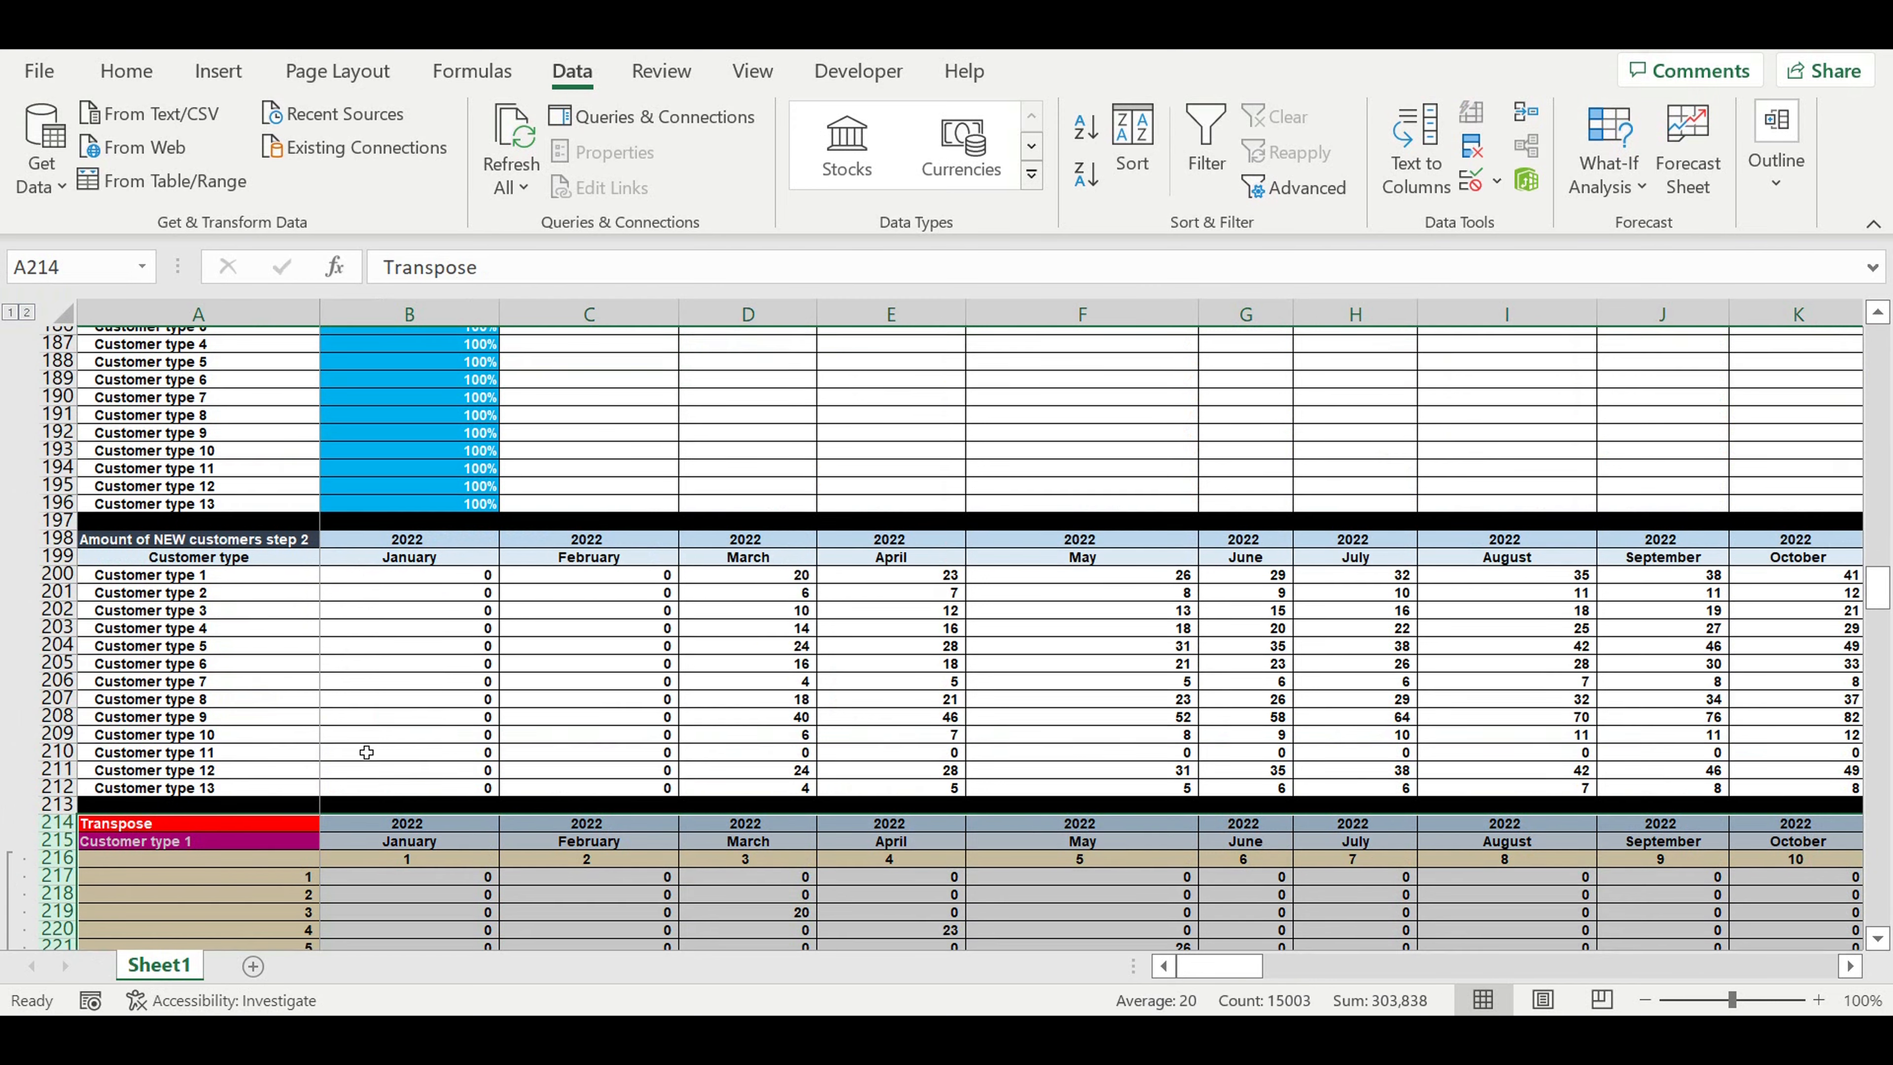
key(ctrl+c)
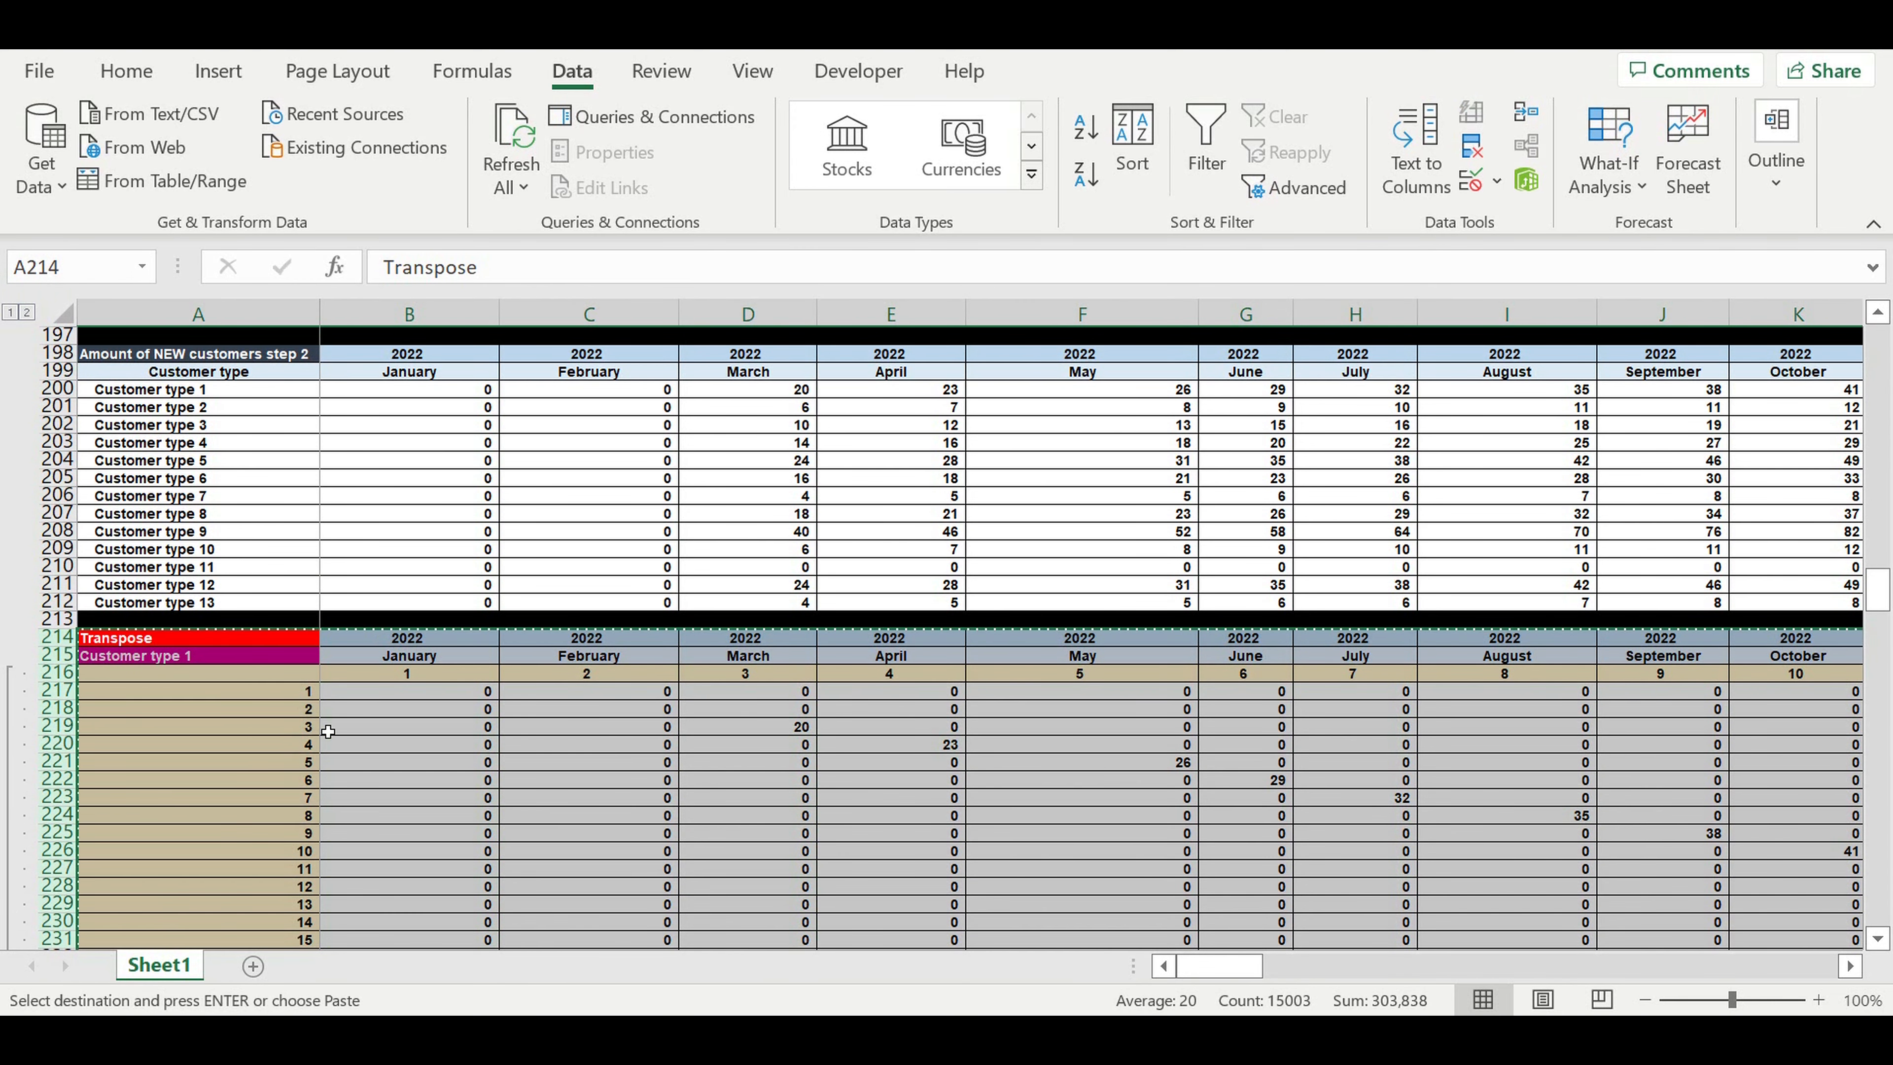
scroll(313, 719, down, 11)
scroll(327, 735, down, 20)
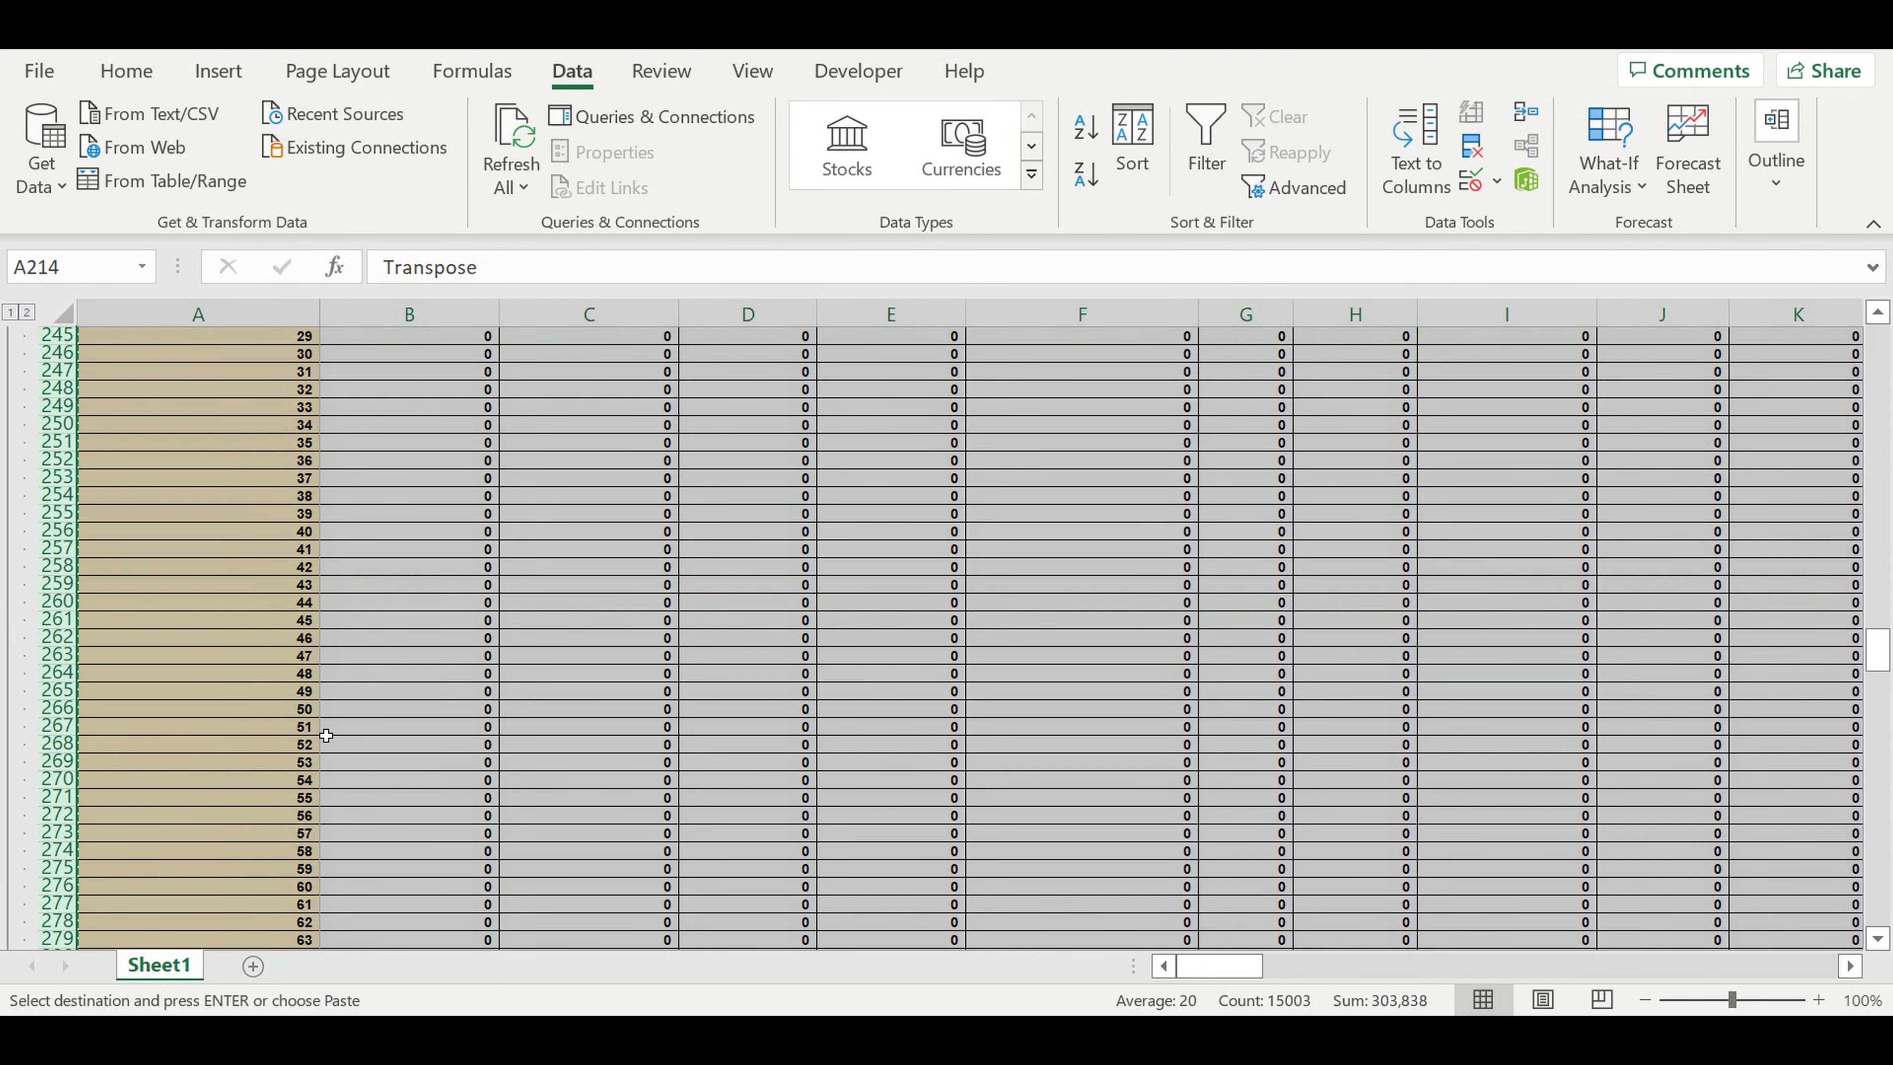
scroll(321, 742, down, 9)
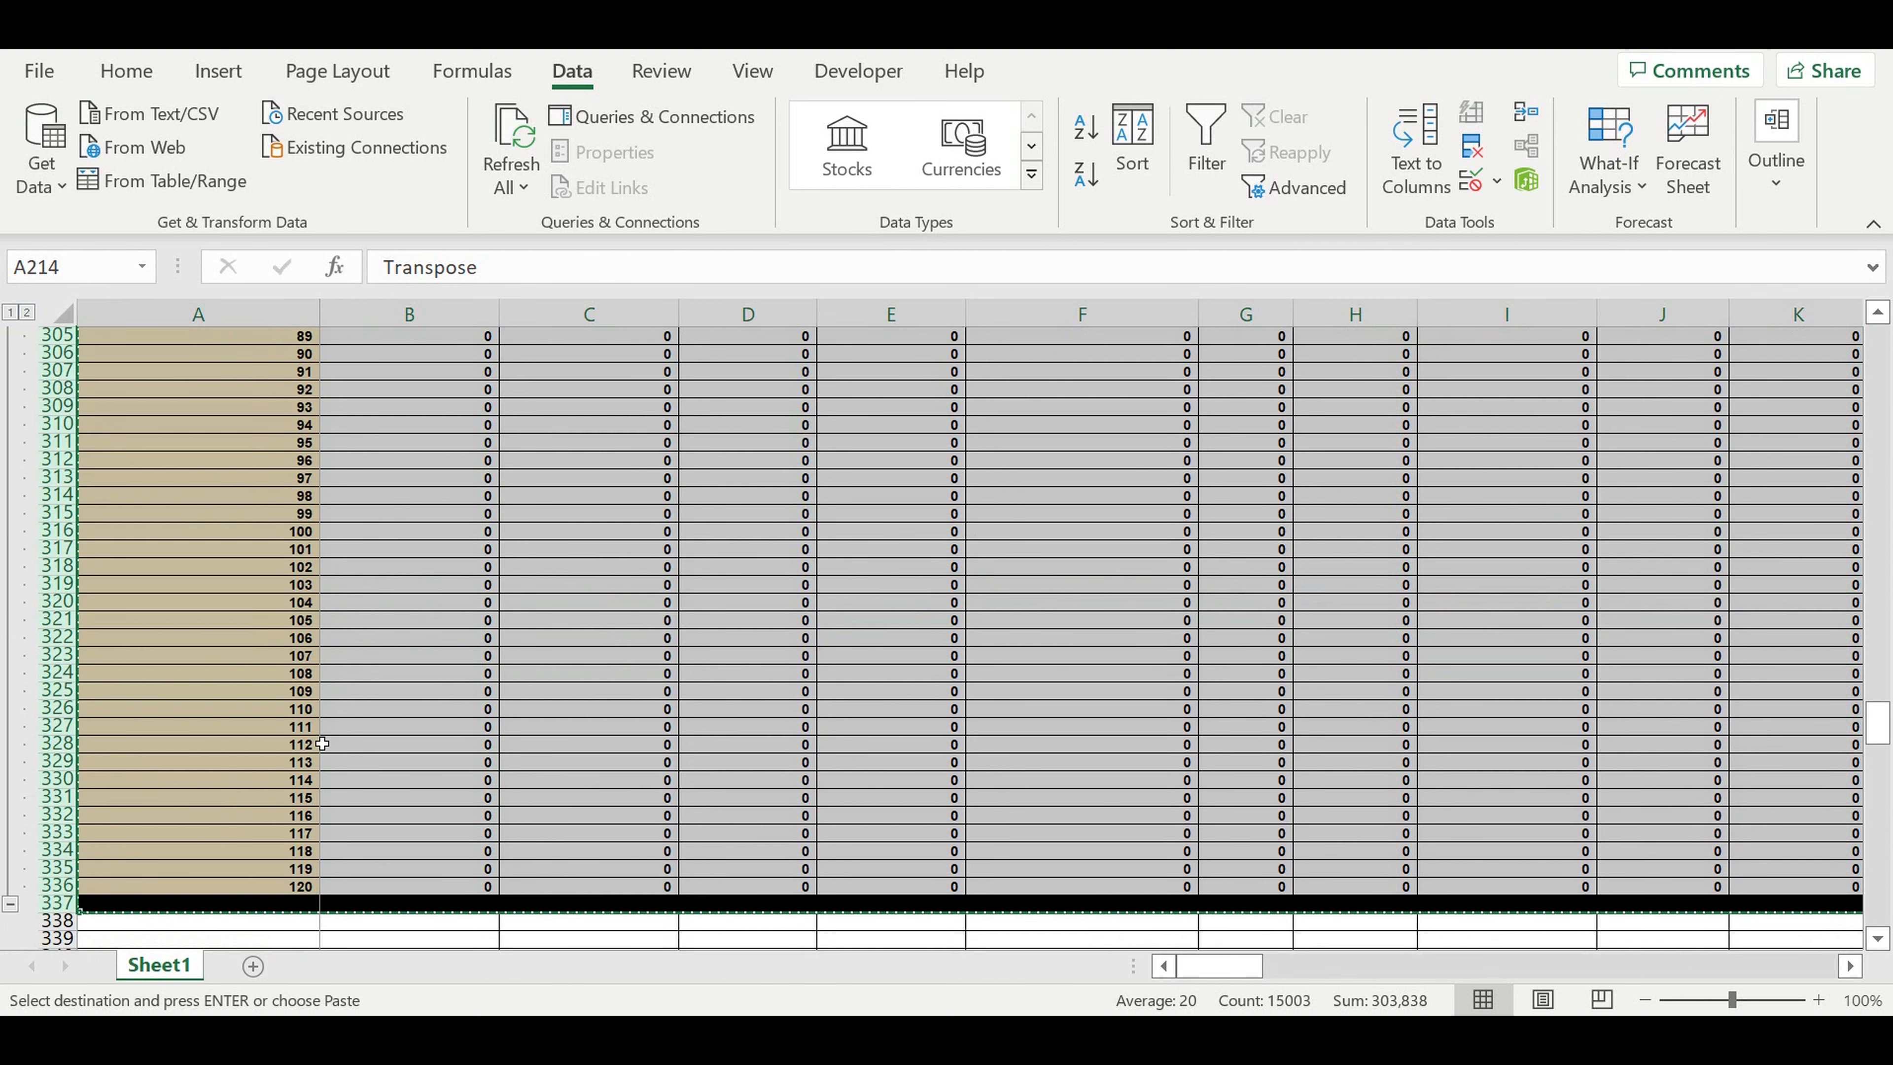
click(209, 713)
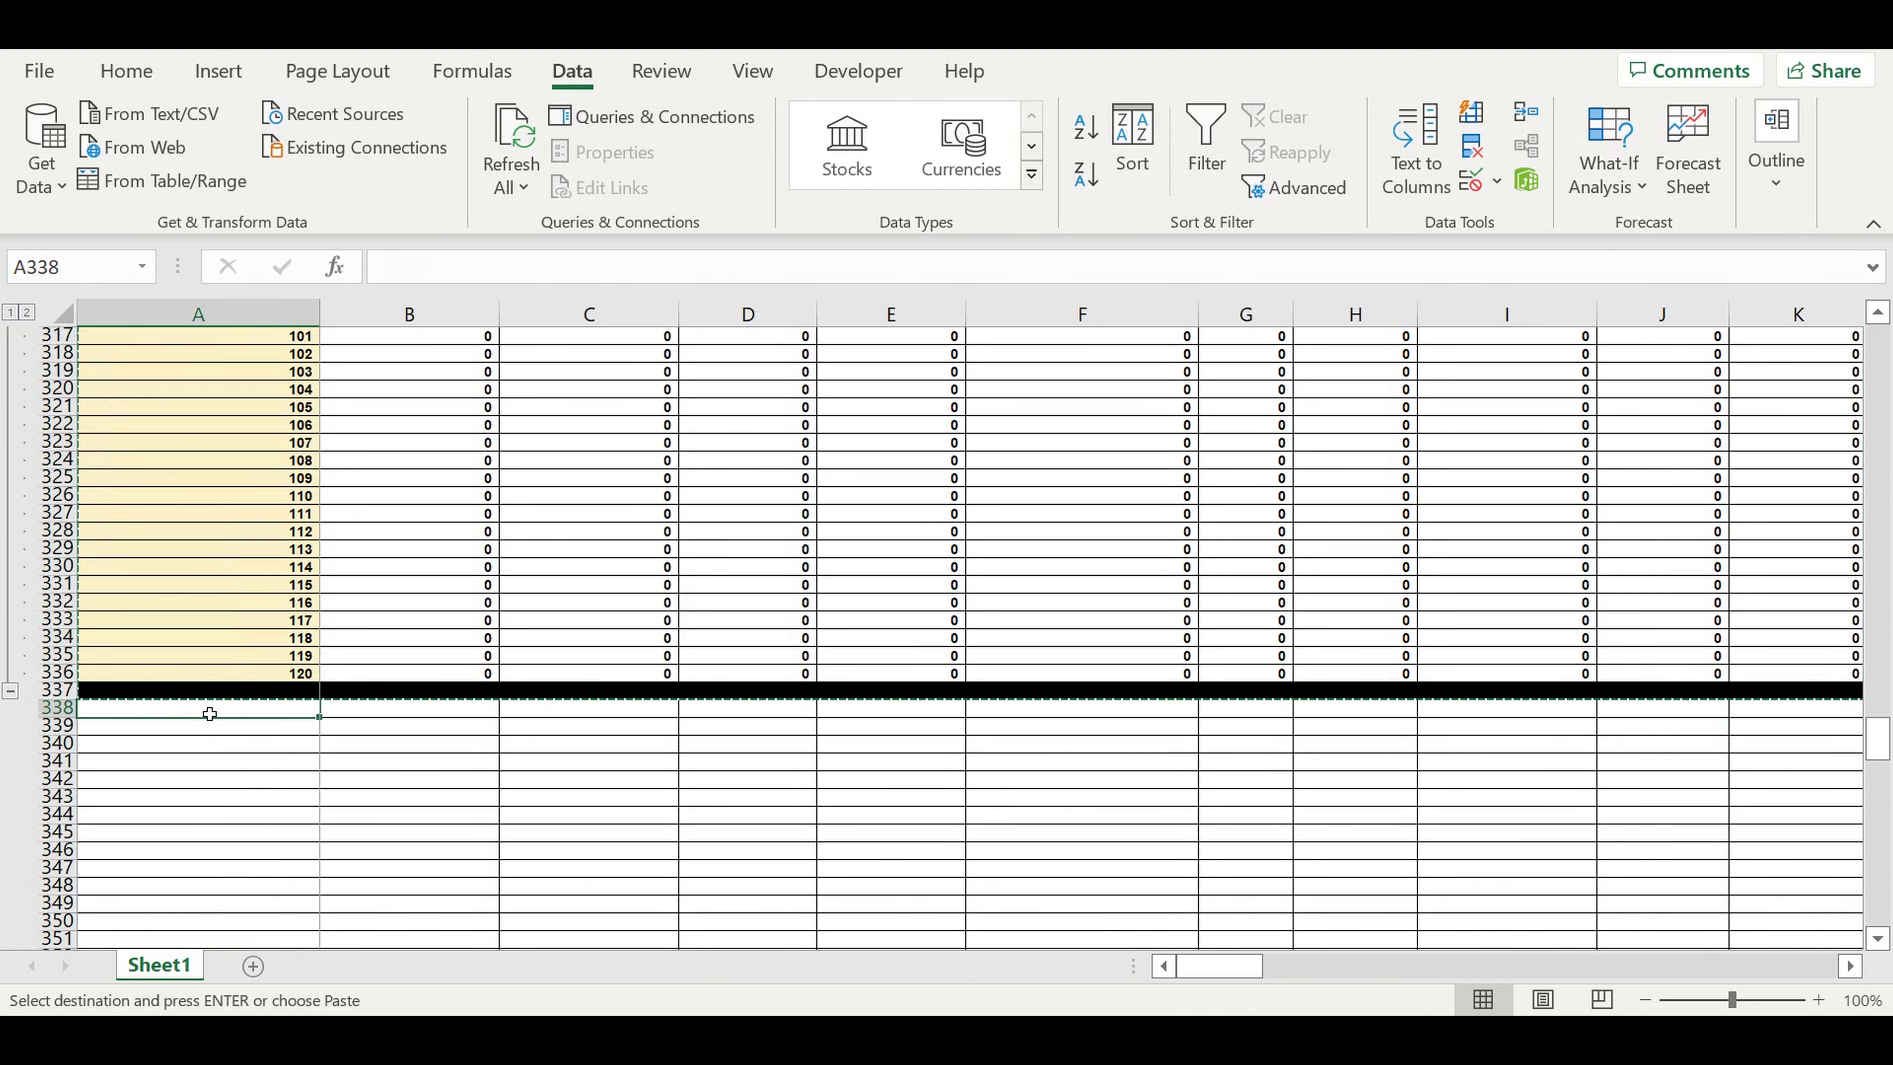
key(ctrl+v)
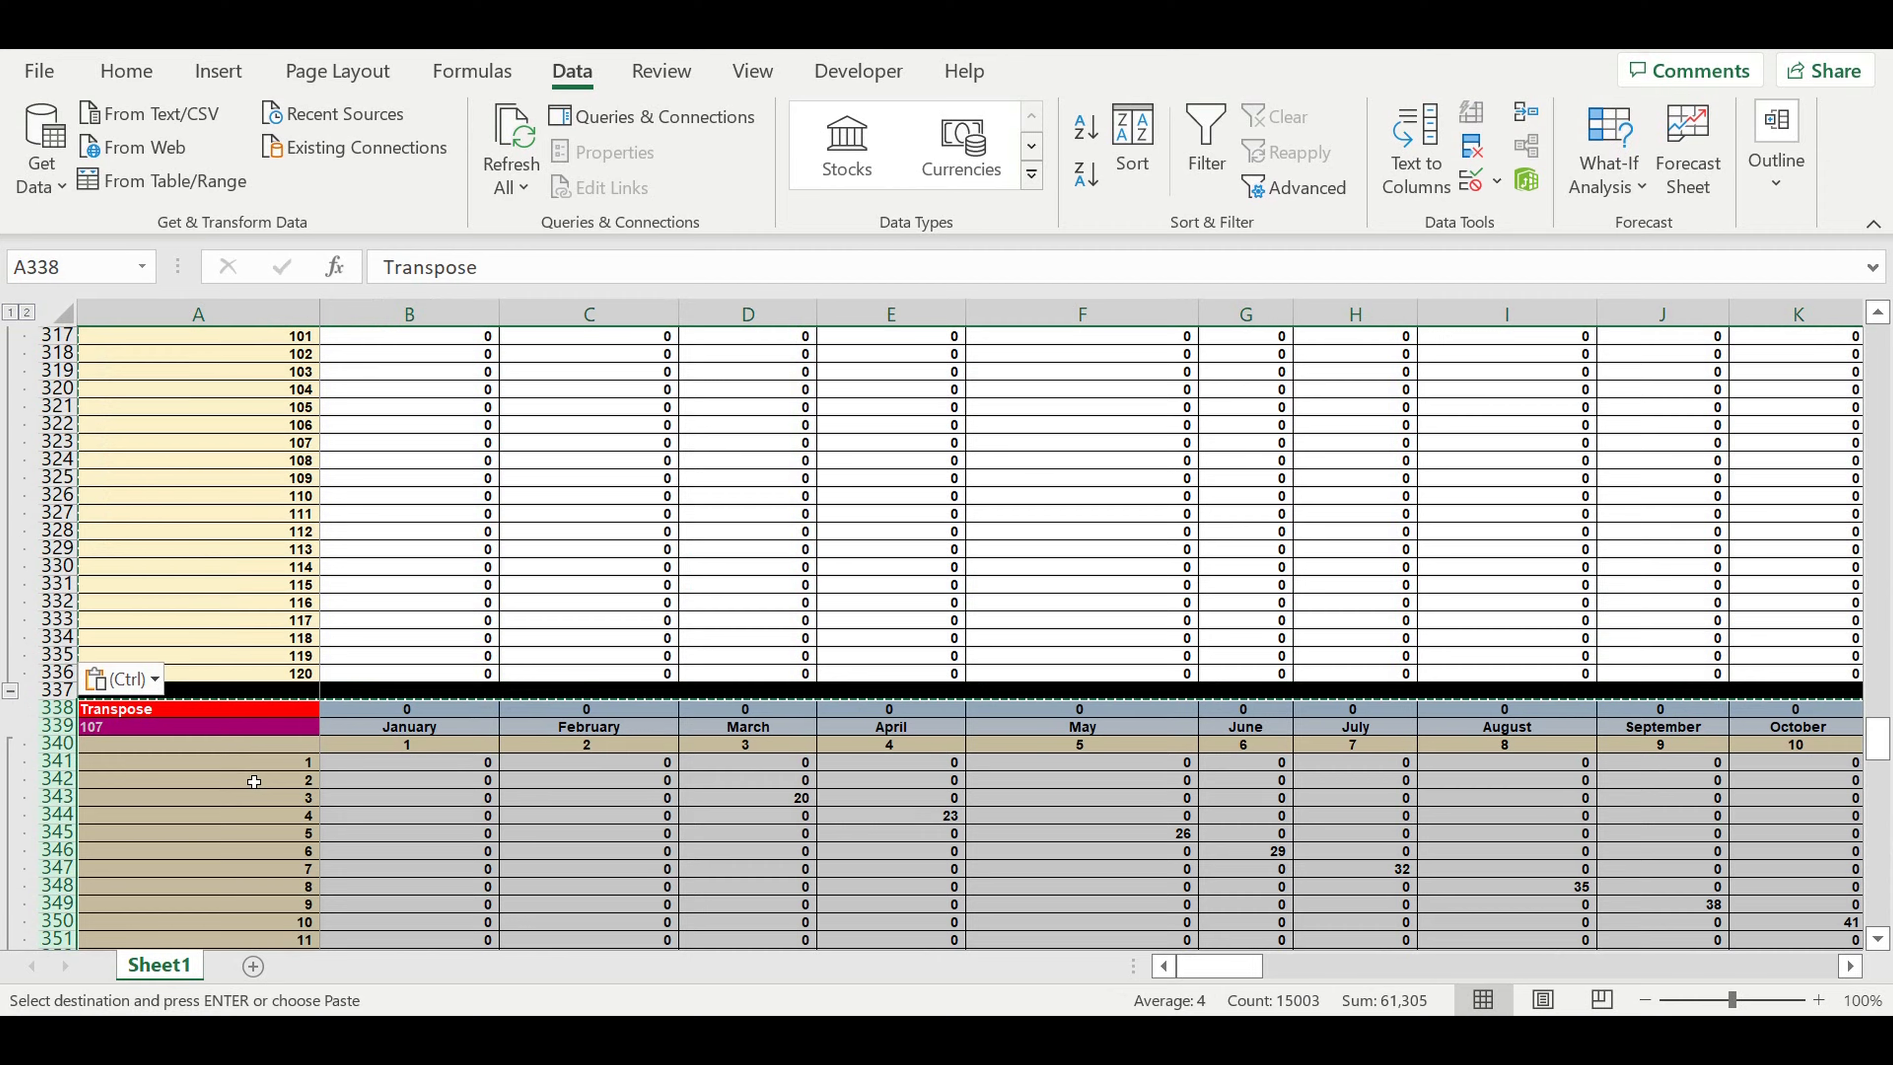
Link the year header in B338 of the pasted block to B214 with the formula =B214
click(253, 779)
click(380, 714)
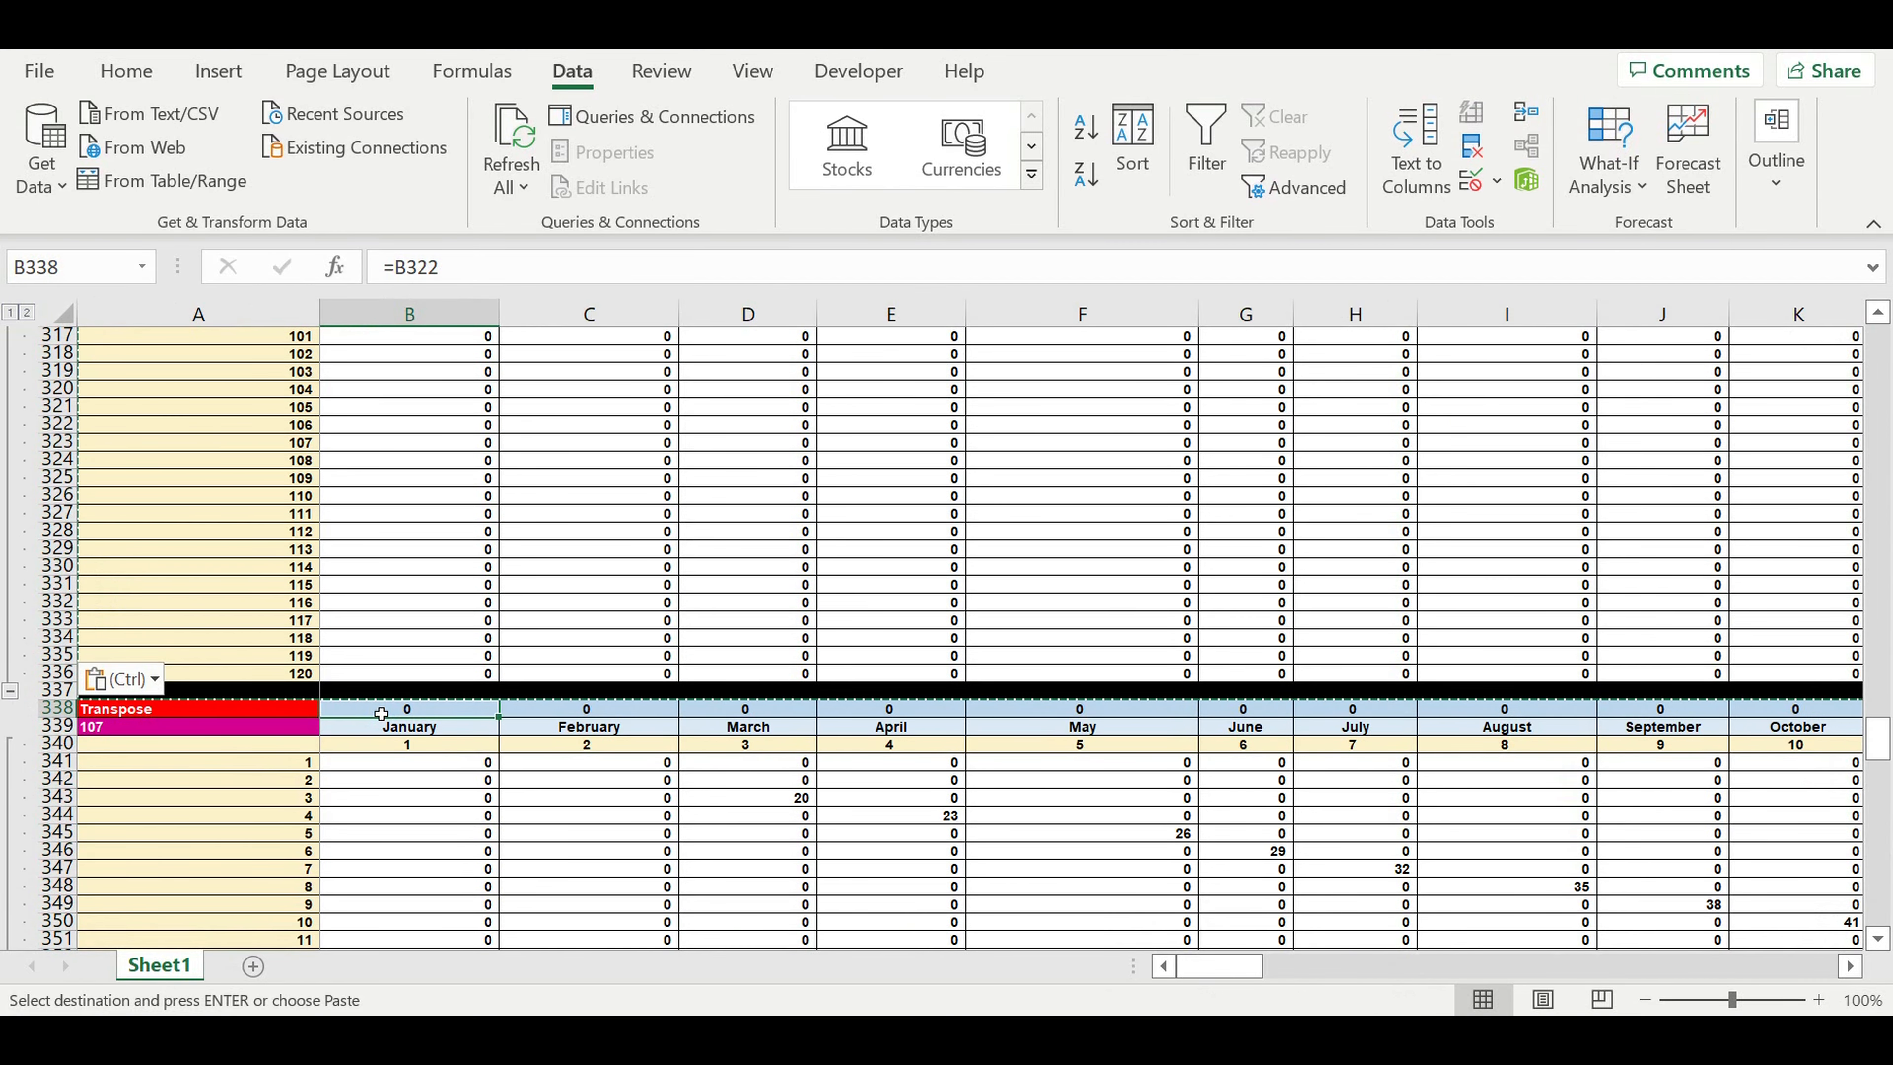
text(])
text(=)
scroll(520, 667, up, 15)
scroll(514, 639, up, 11)
scroll(469, 571, up, 12)
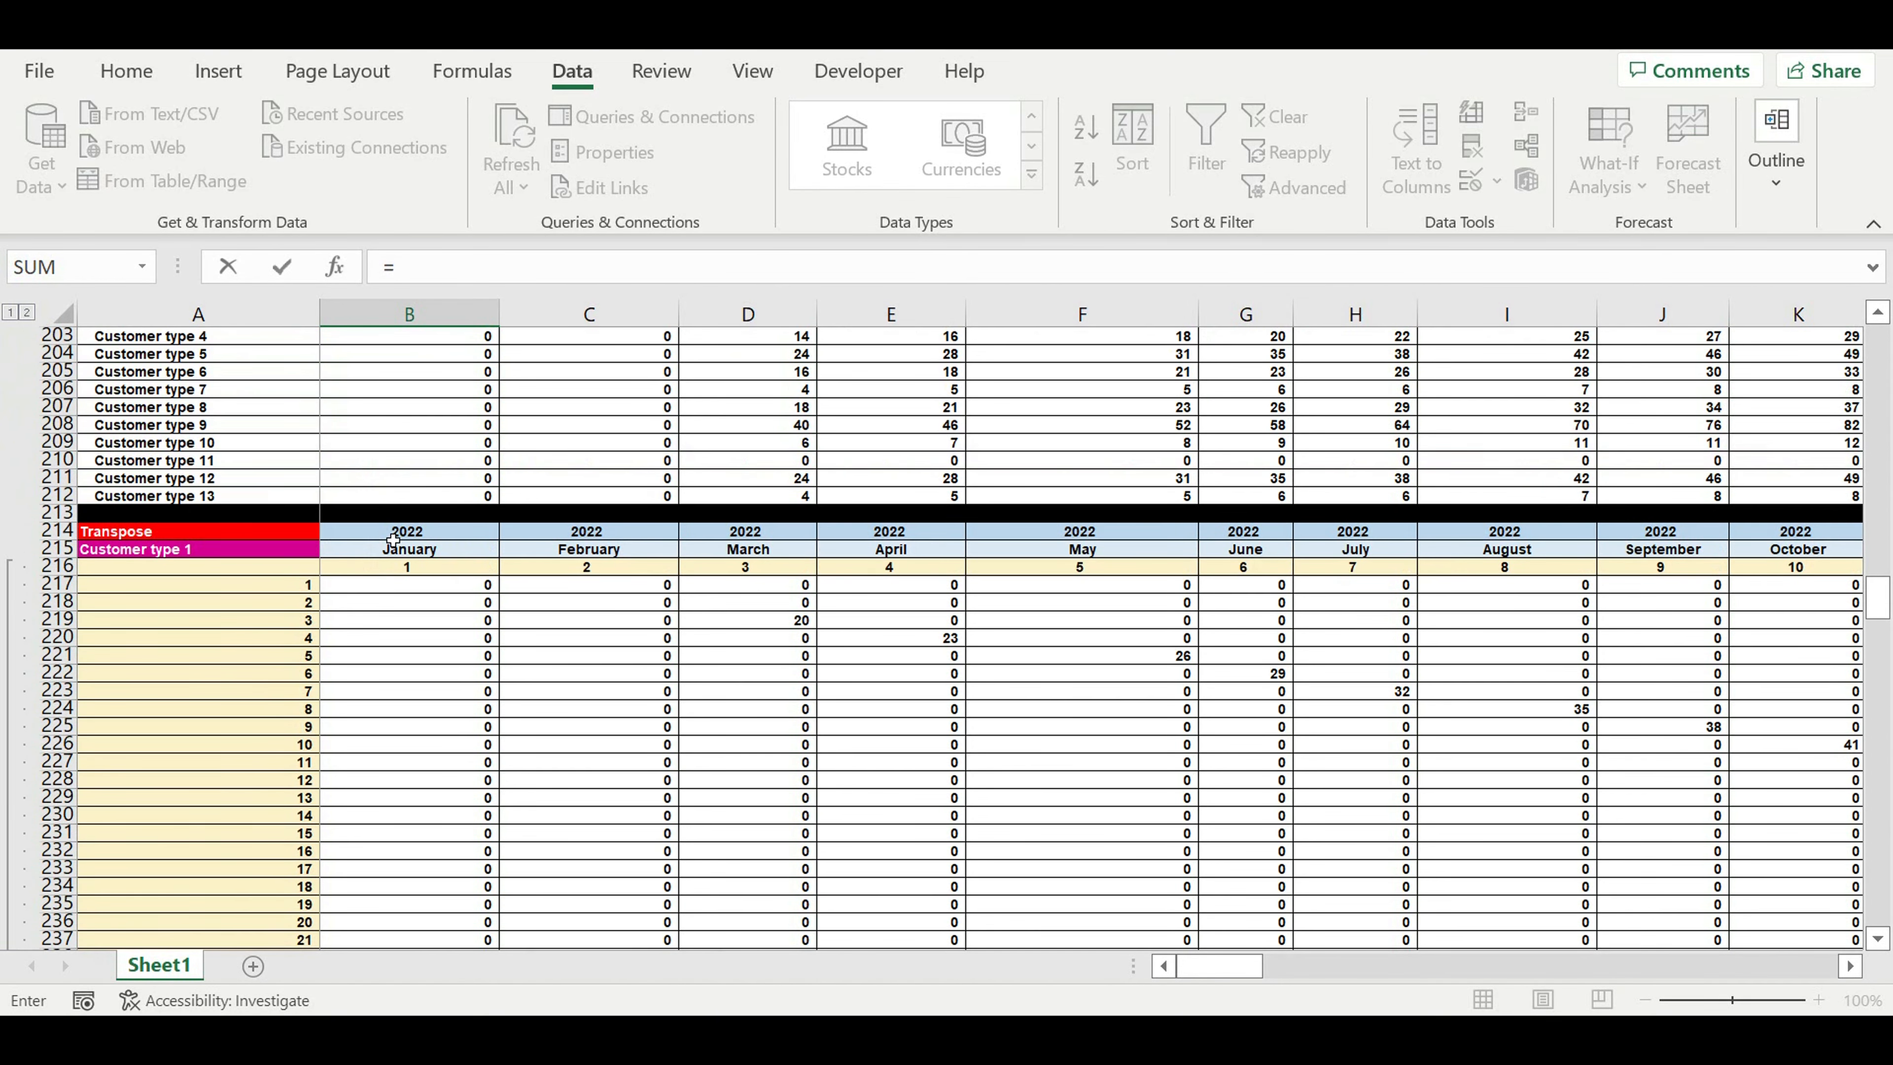
click(393, 539)
key(Return)
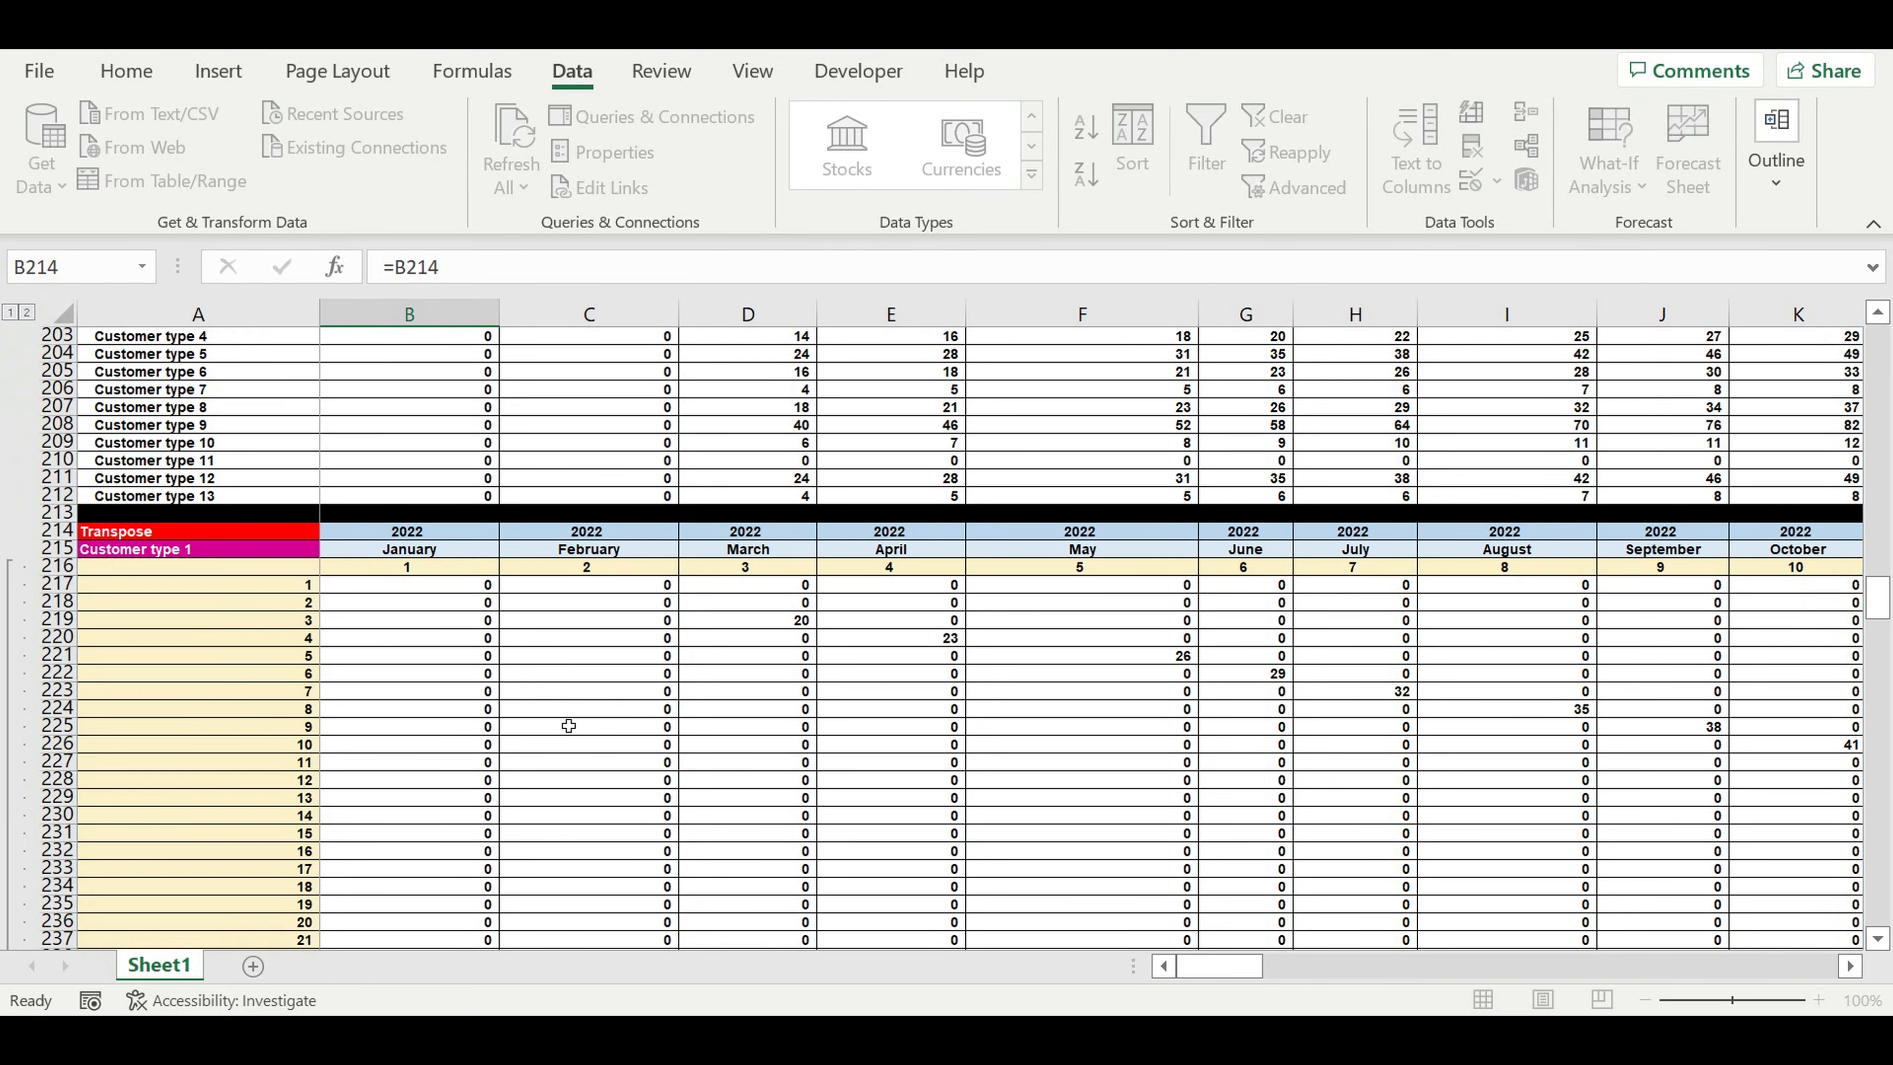
Link the pasted block's label in A339 to the Customer type 2 name in the source customer list
scroll(574, 760, down, 4)
click(133, 675)
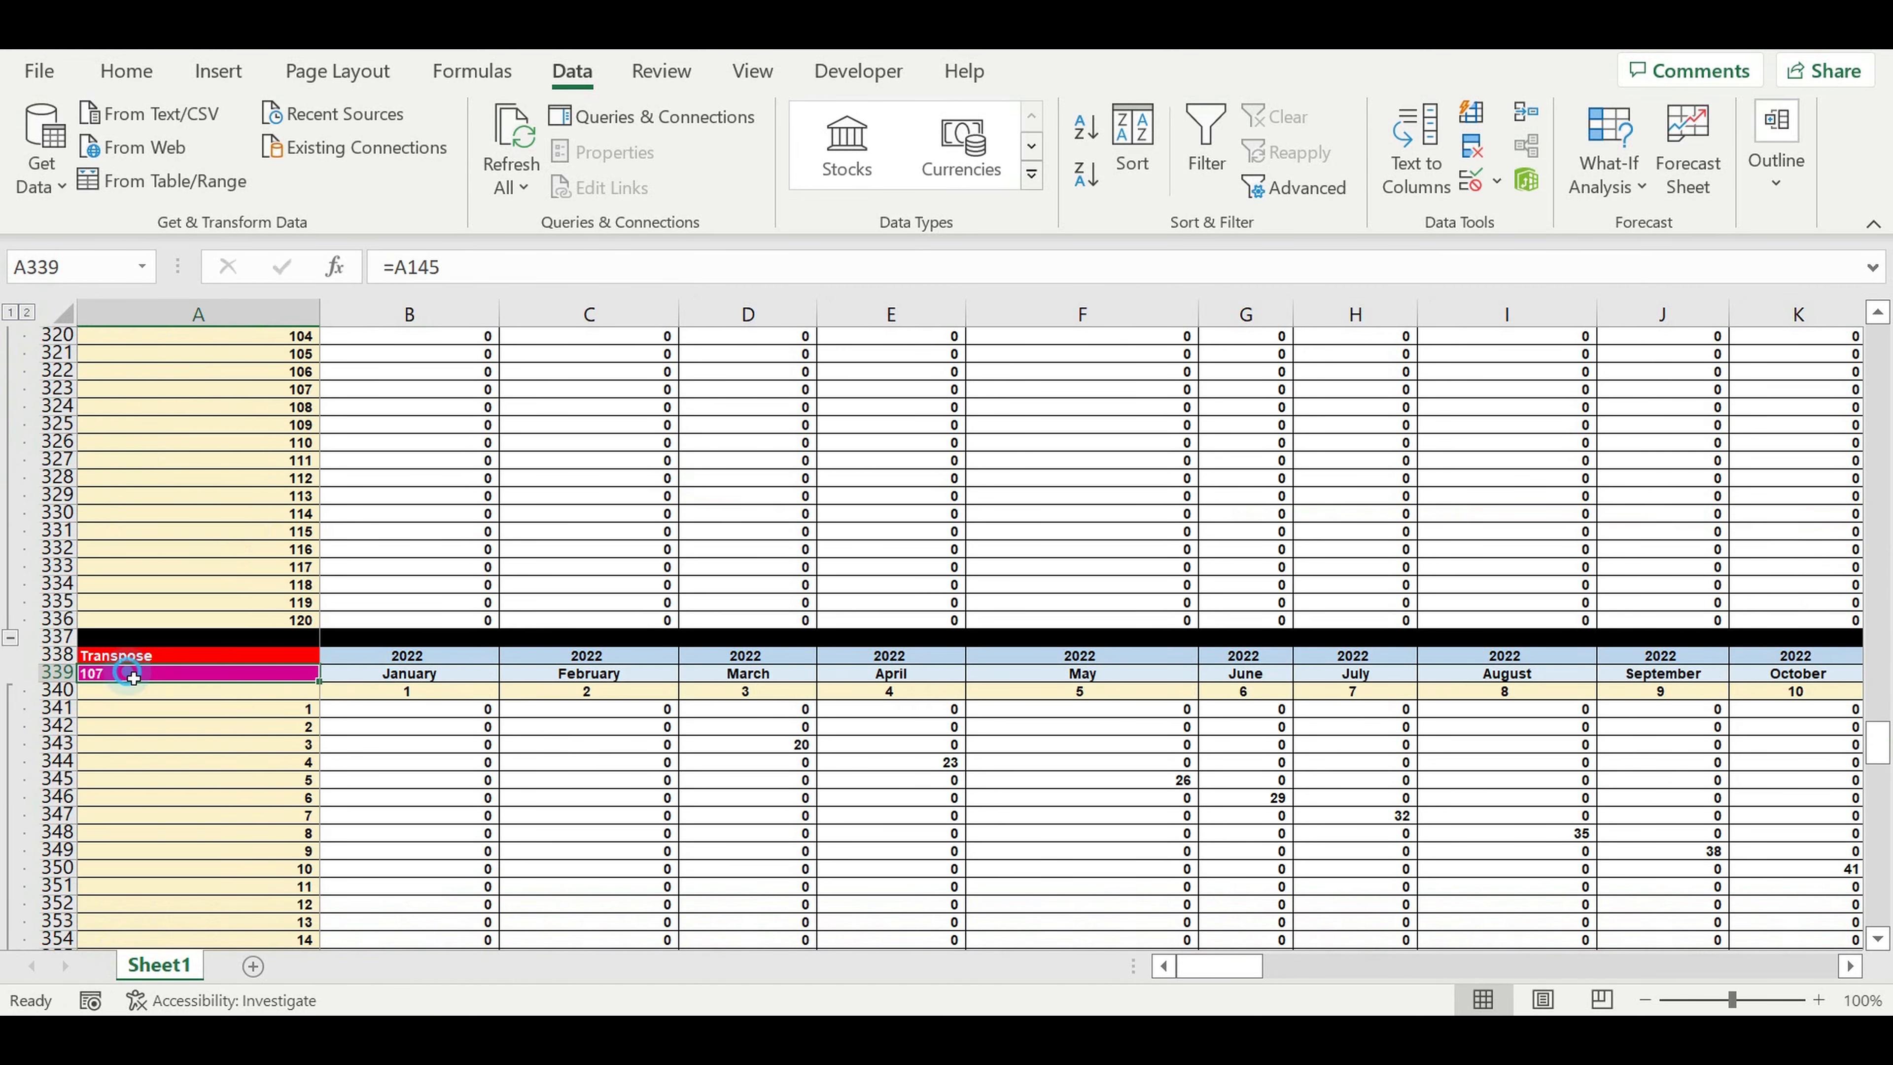
text(=)
drag(1879, 746, 1834, 241)
click(170, 711)
key(Return)
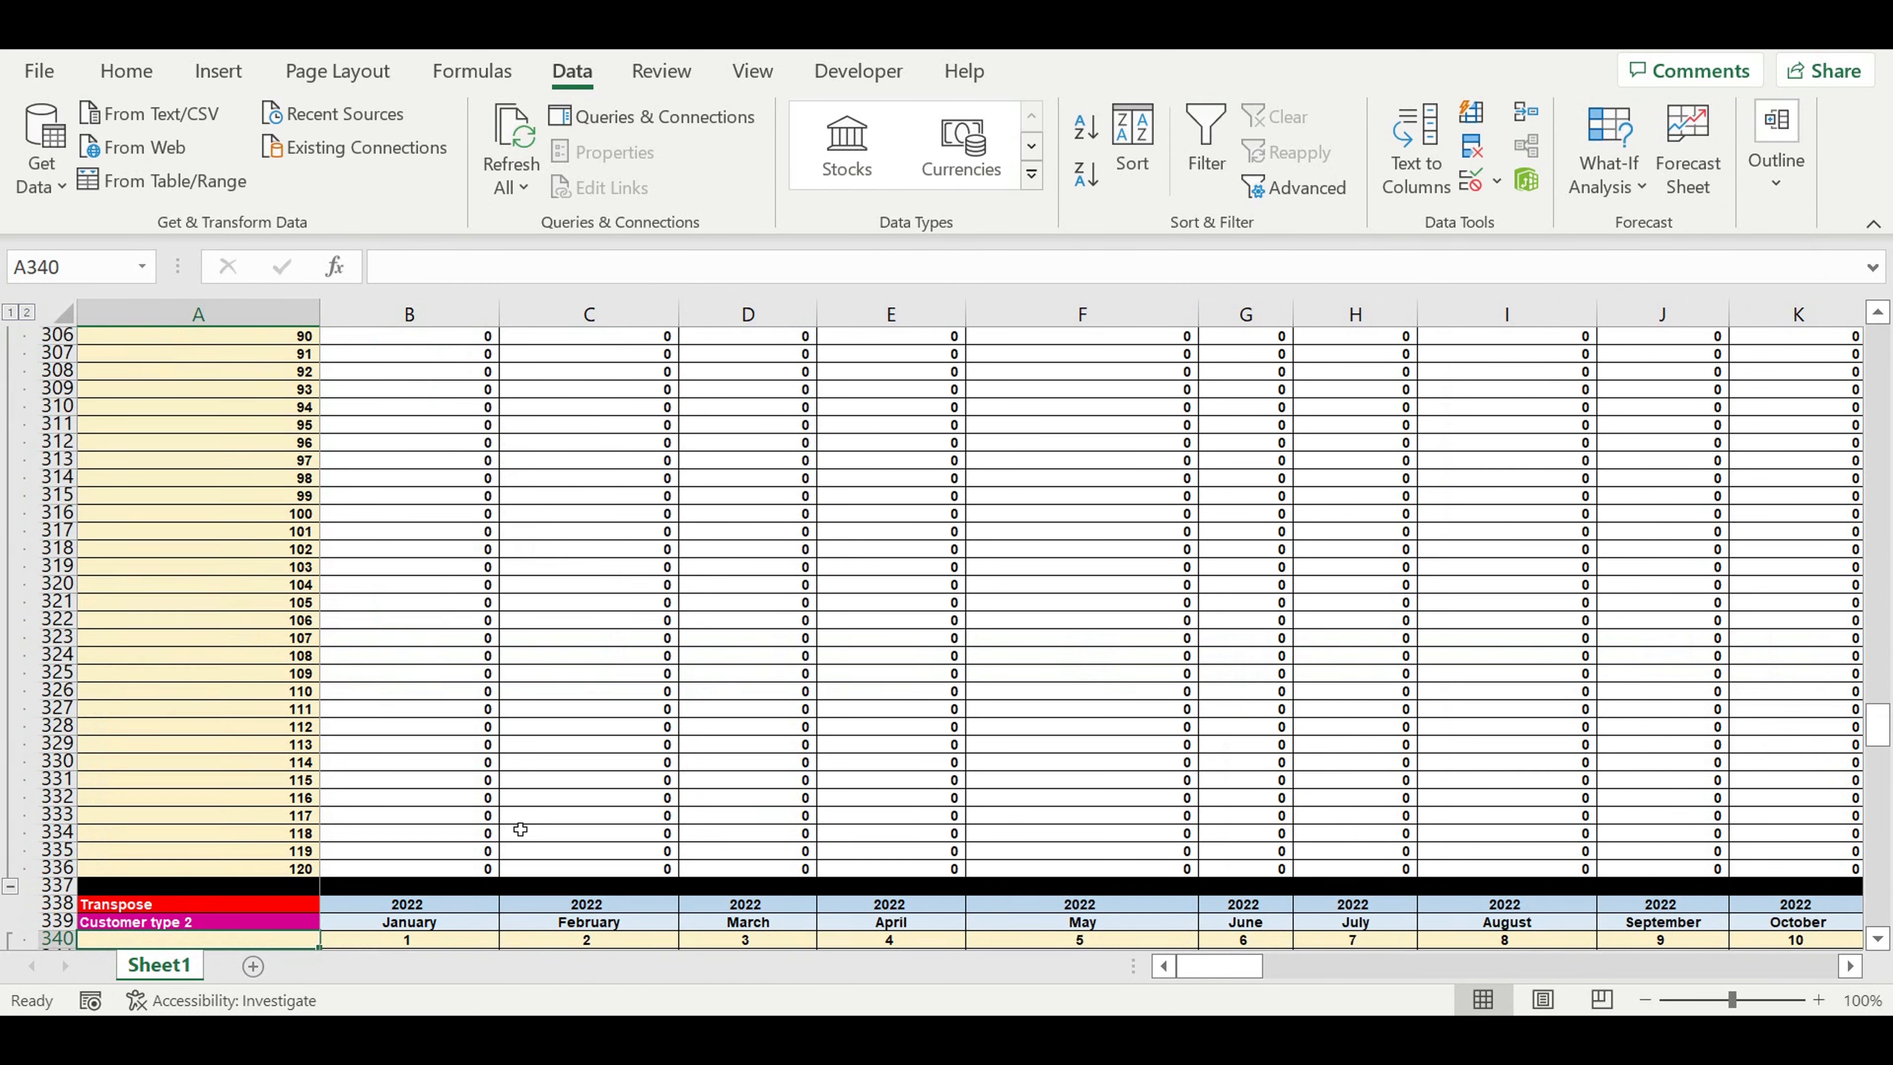
Change the formula in B341 to =IF(B$216=$A341,B$201,0) so it draws on the Customer type 2 row
scroll(532, 831, down, 5)
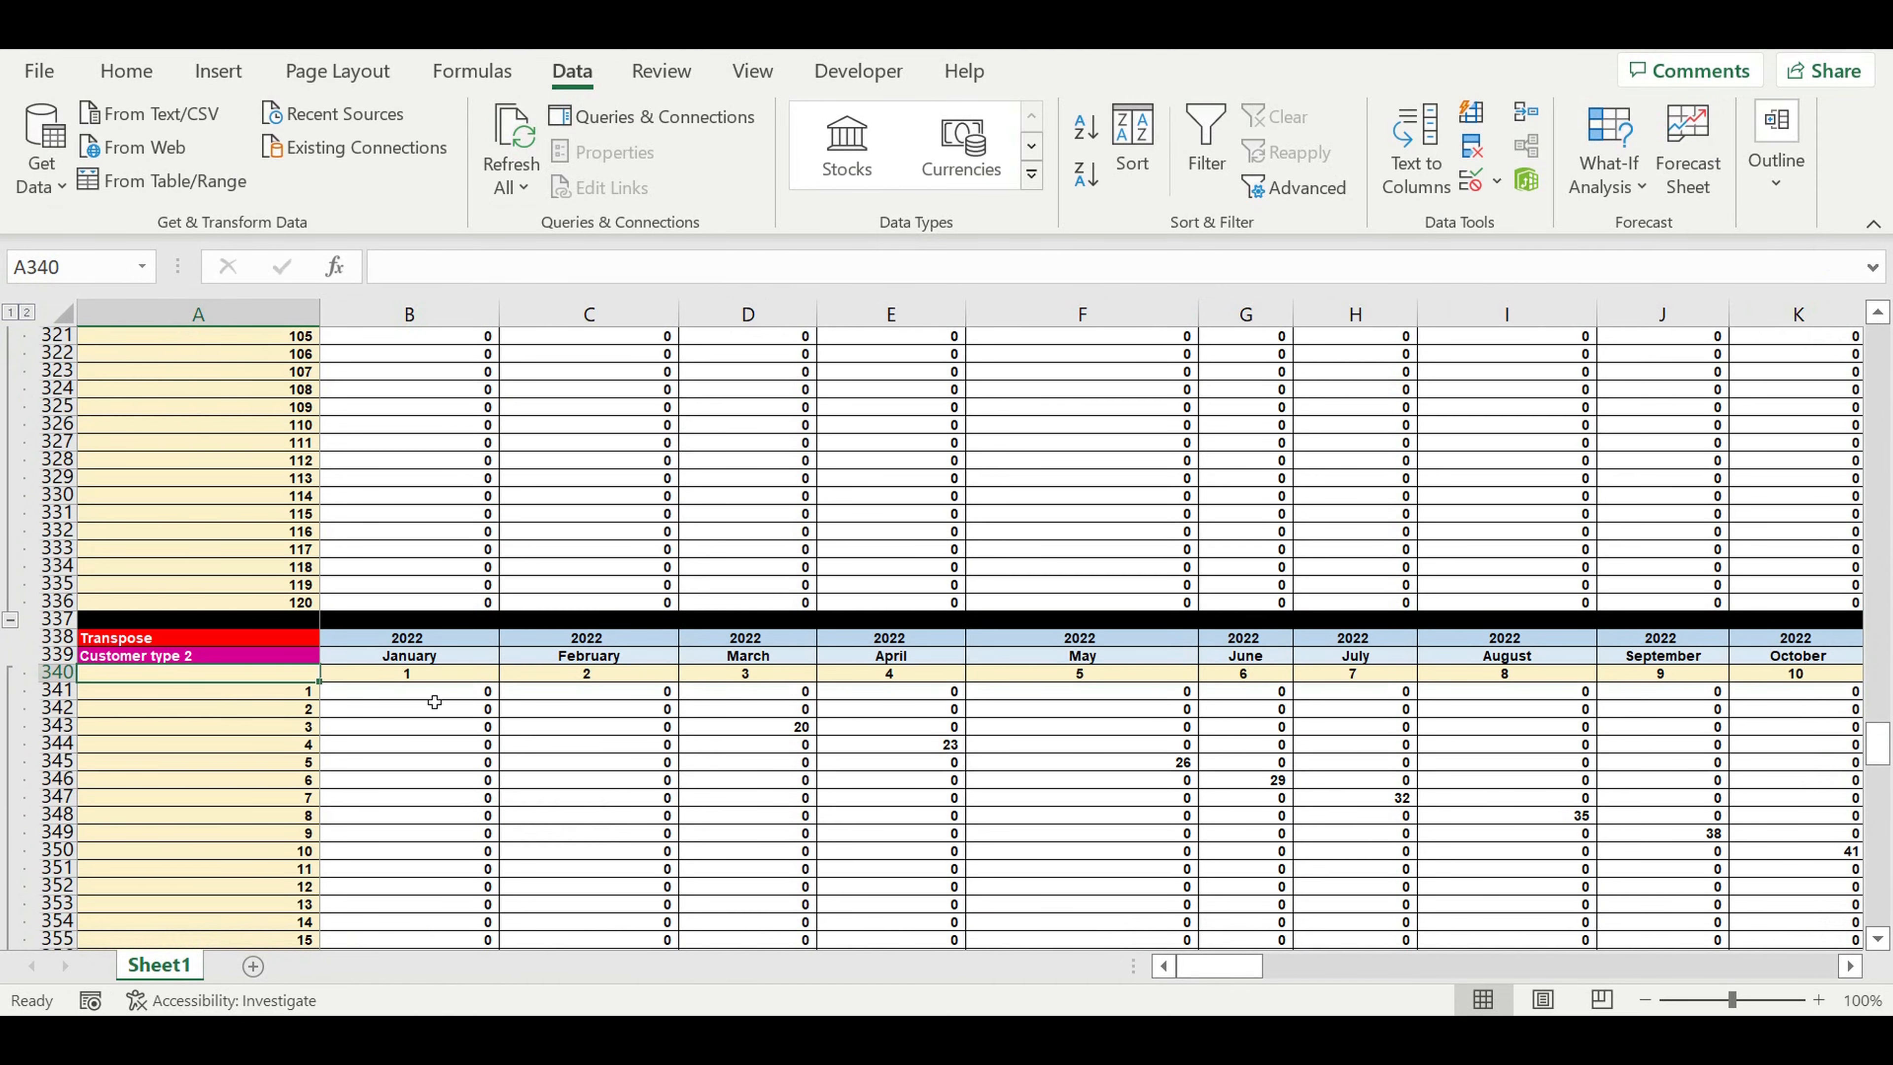
click(434, 702)
click(494, 266)
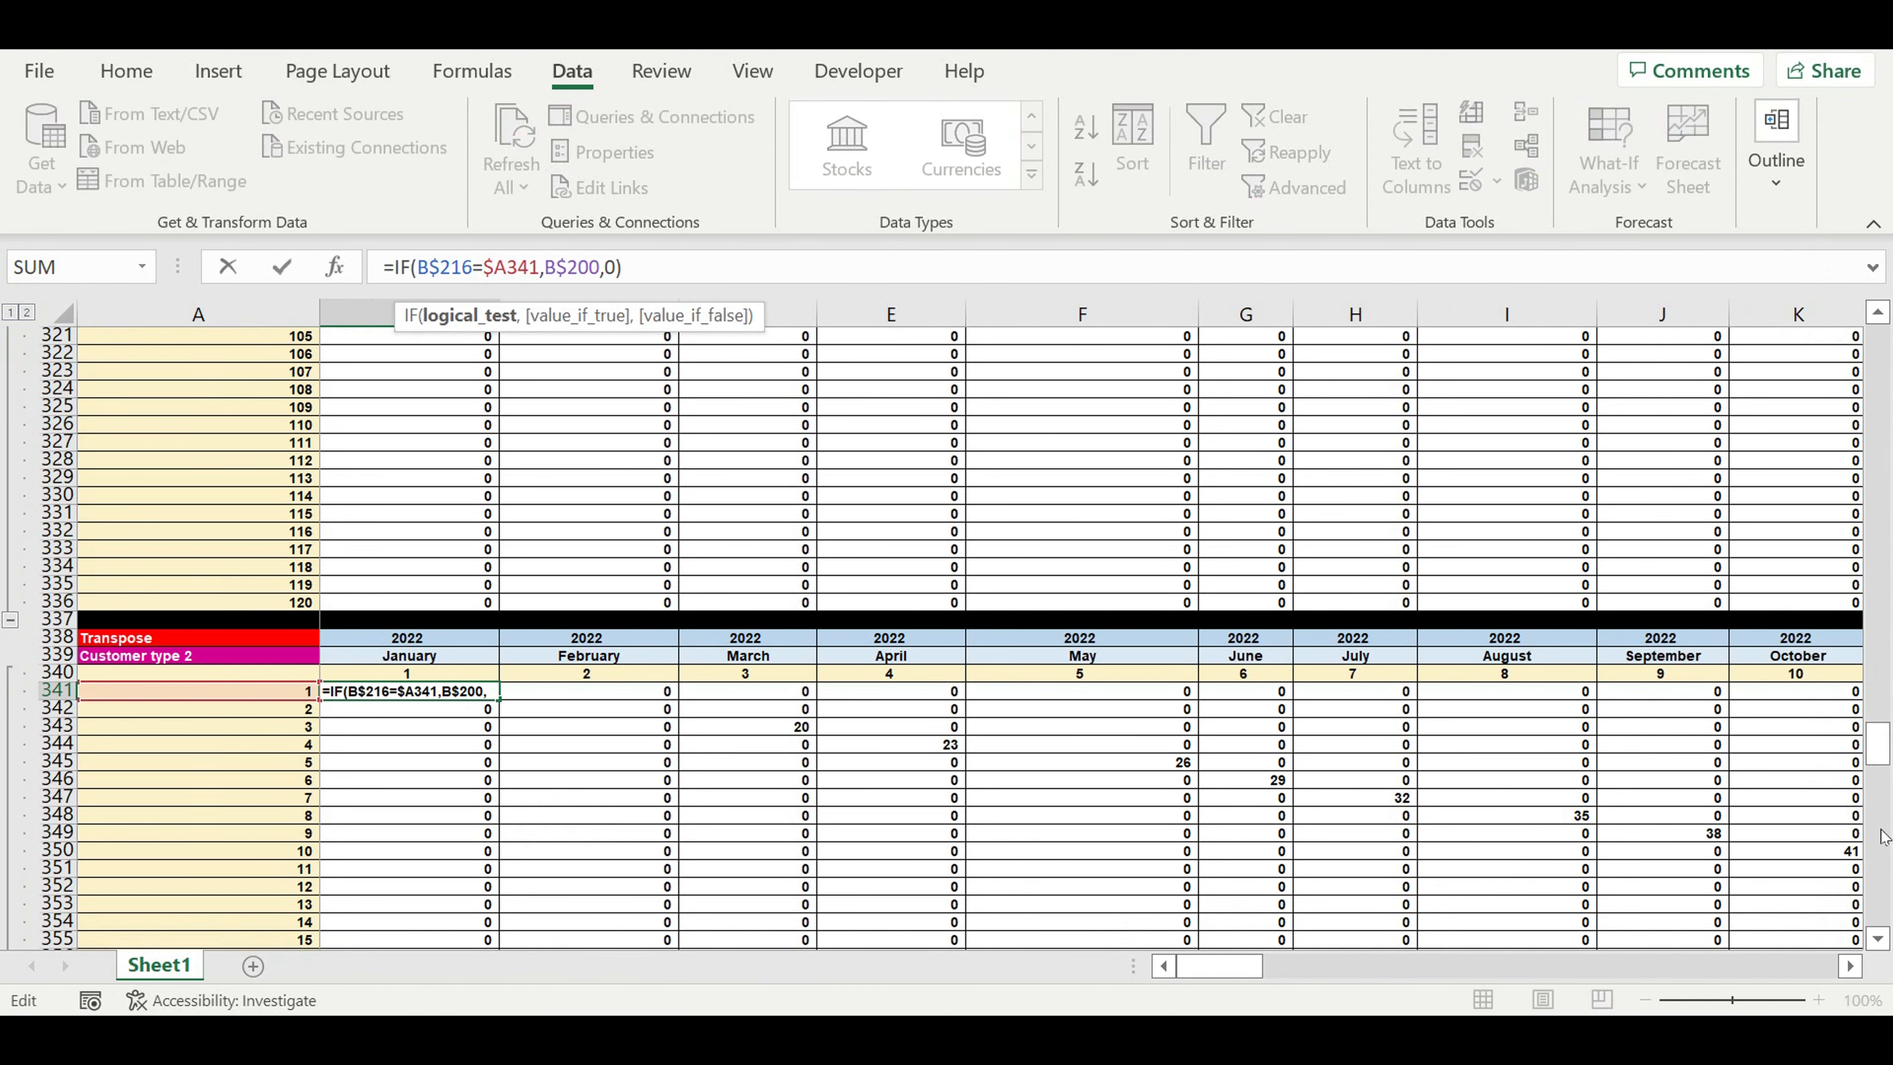
drag(1881, 750, 1843, 561)
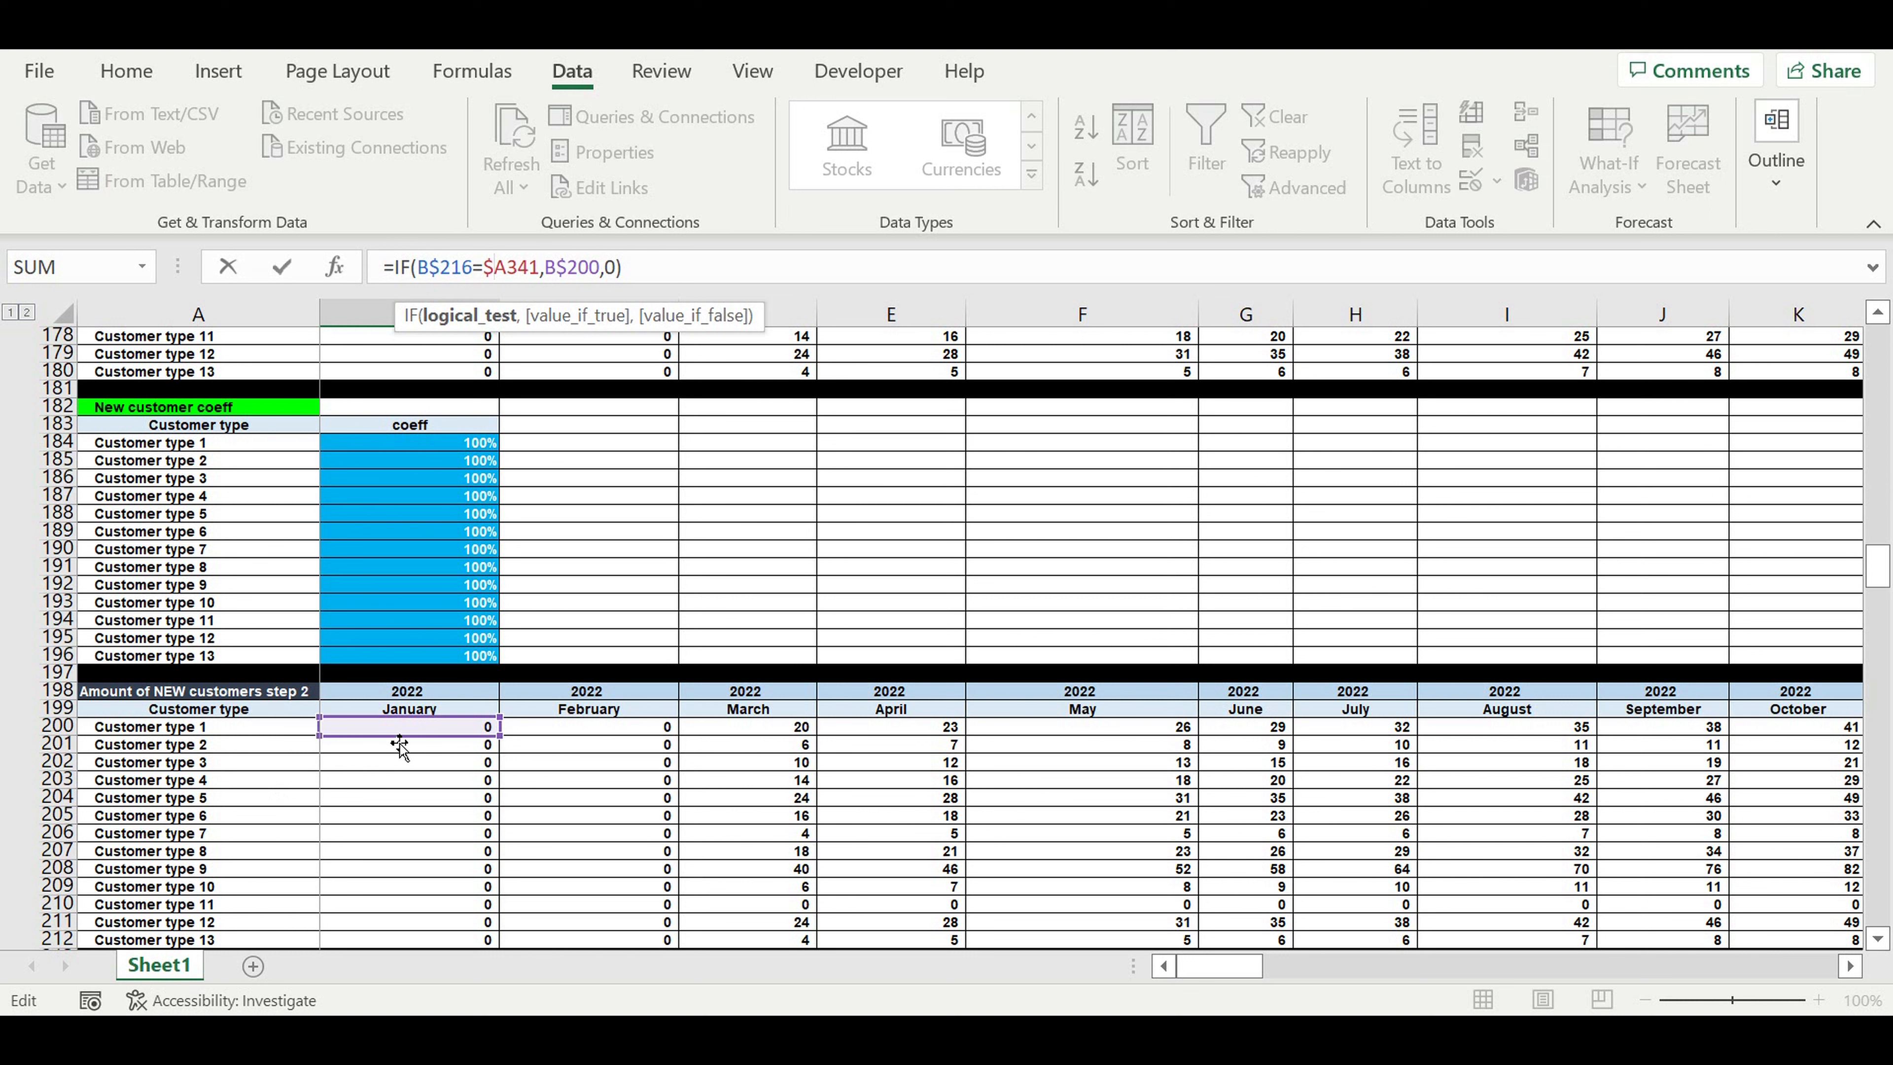
drag(399, 743, 399, 761)
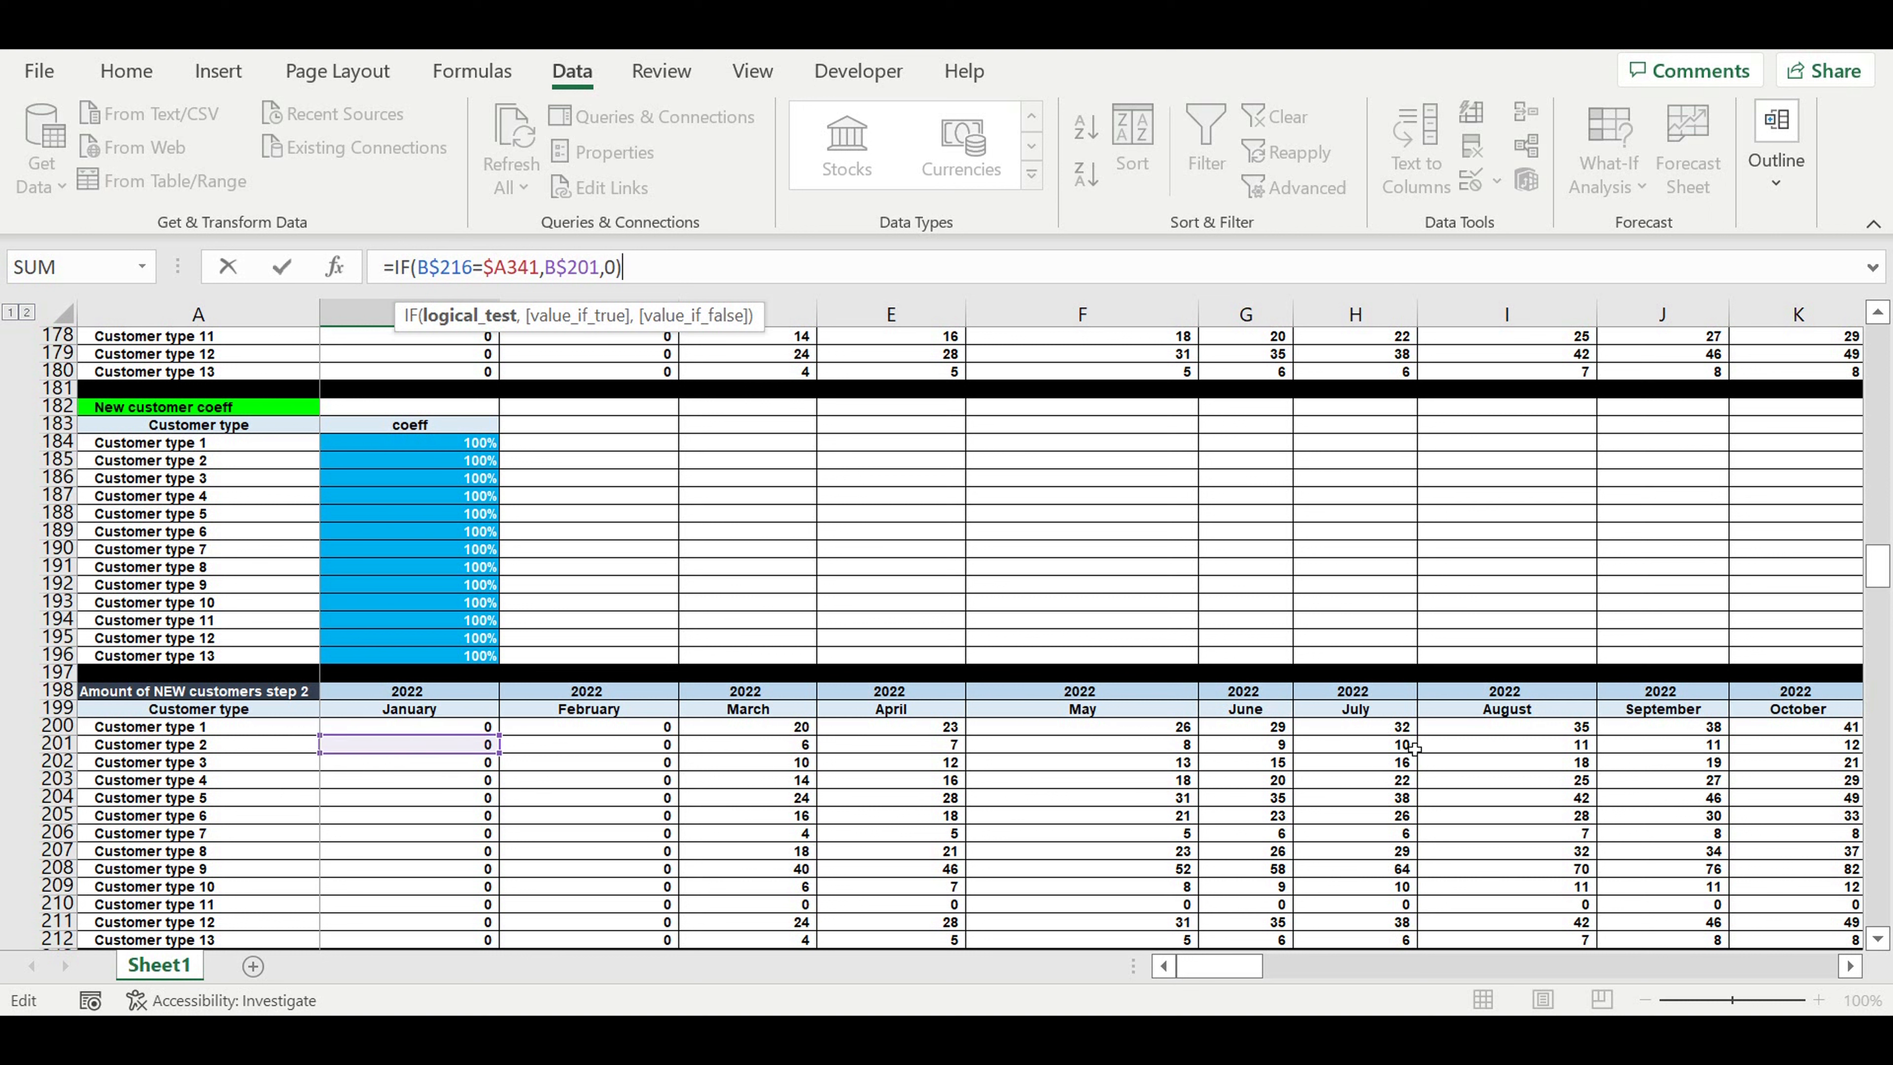
key(Return)
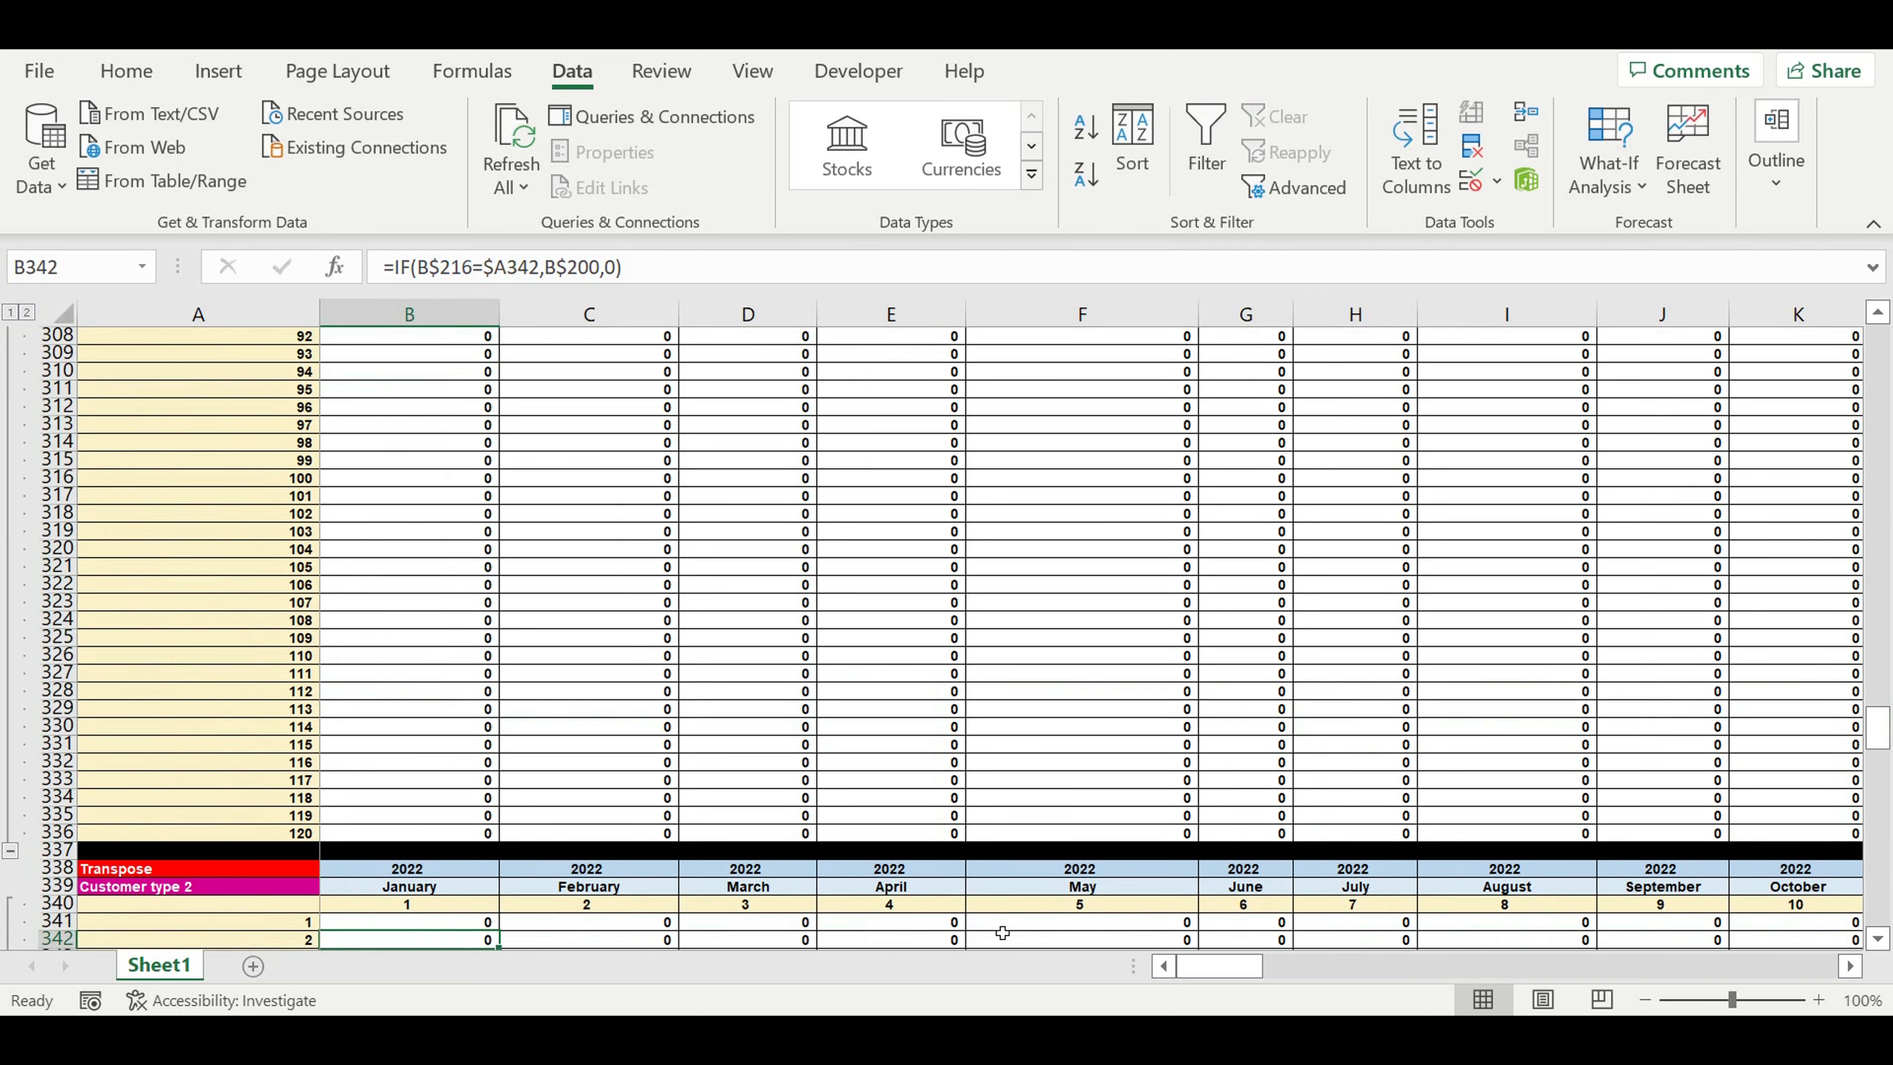
Fill B341's formula across the whole Customer type 2 matrix and collapse the row groups of both Transpose blocks
scroll(632, 729, down, 5)
key(Up)
drag(498, 663, 1695, 905)
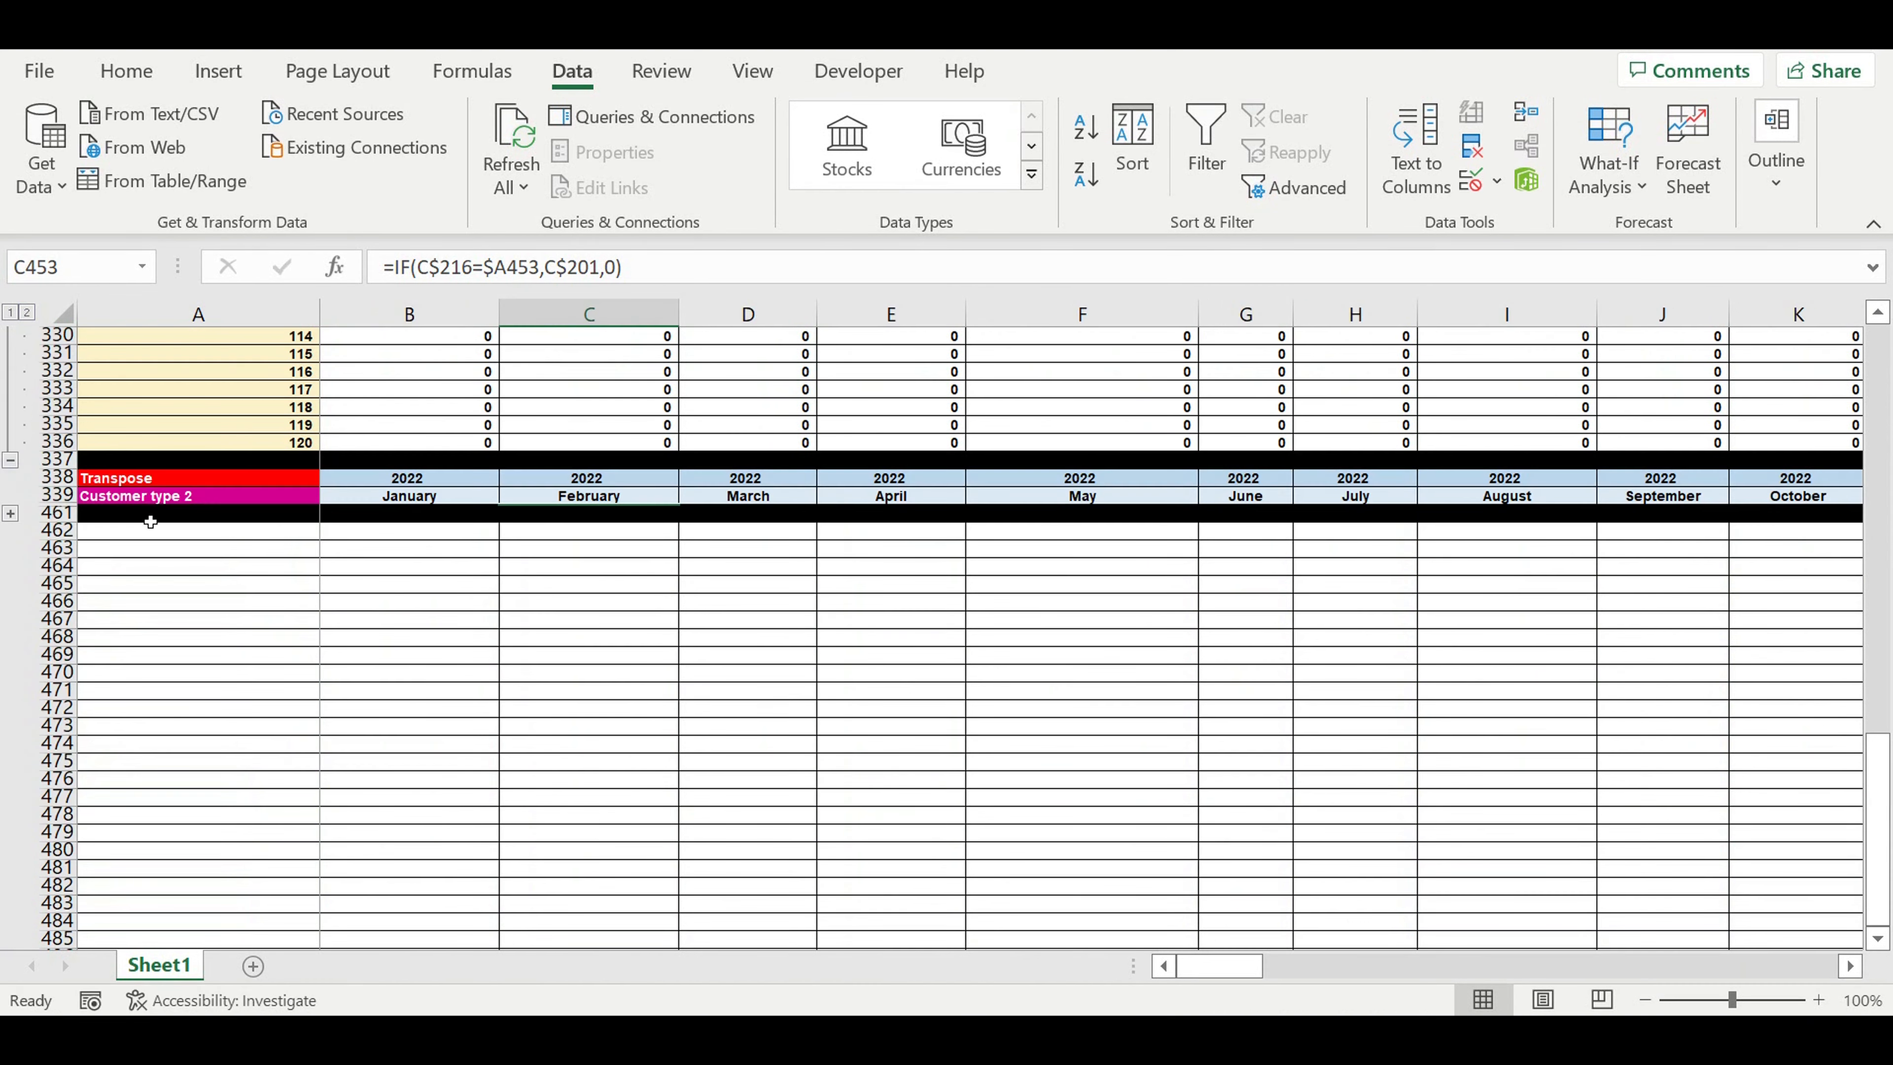
click(10, 461)
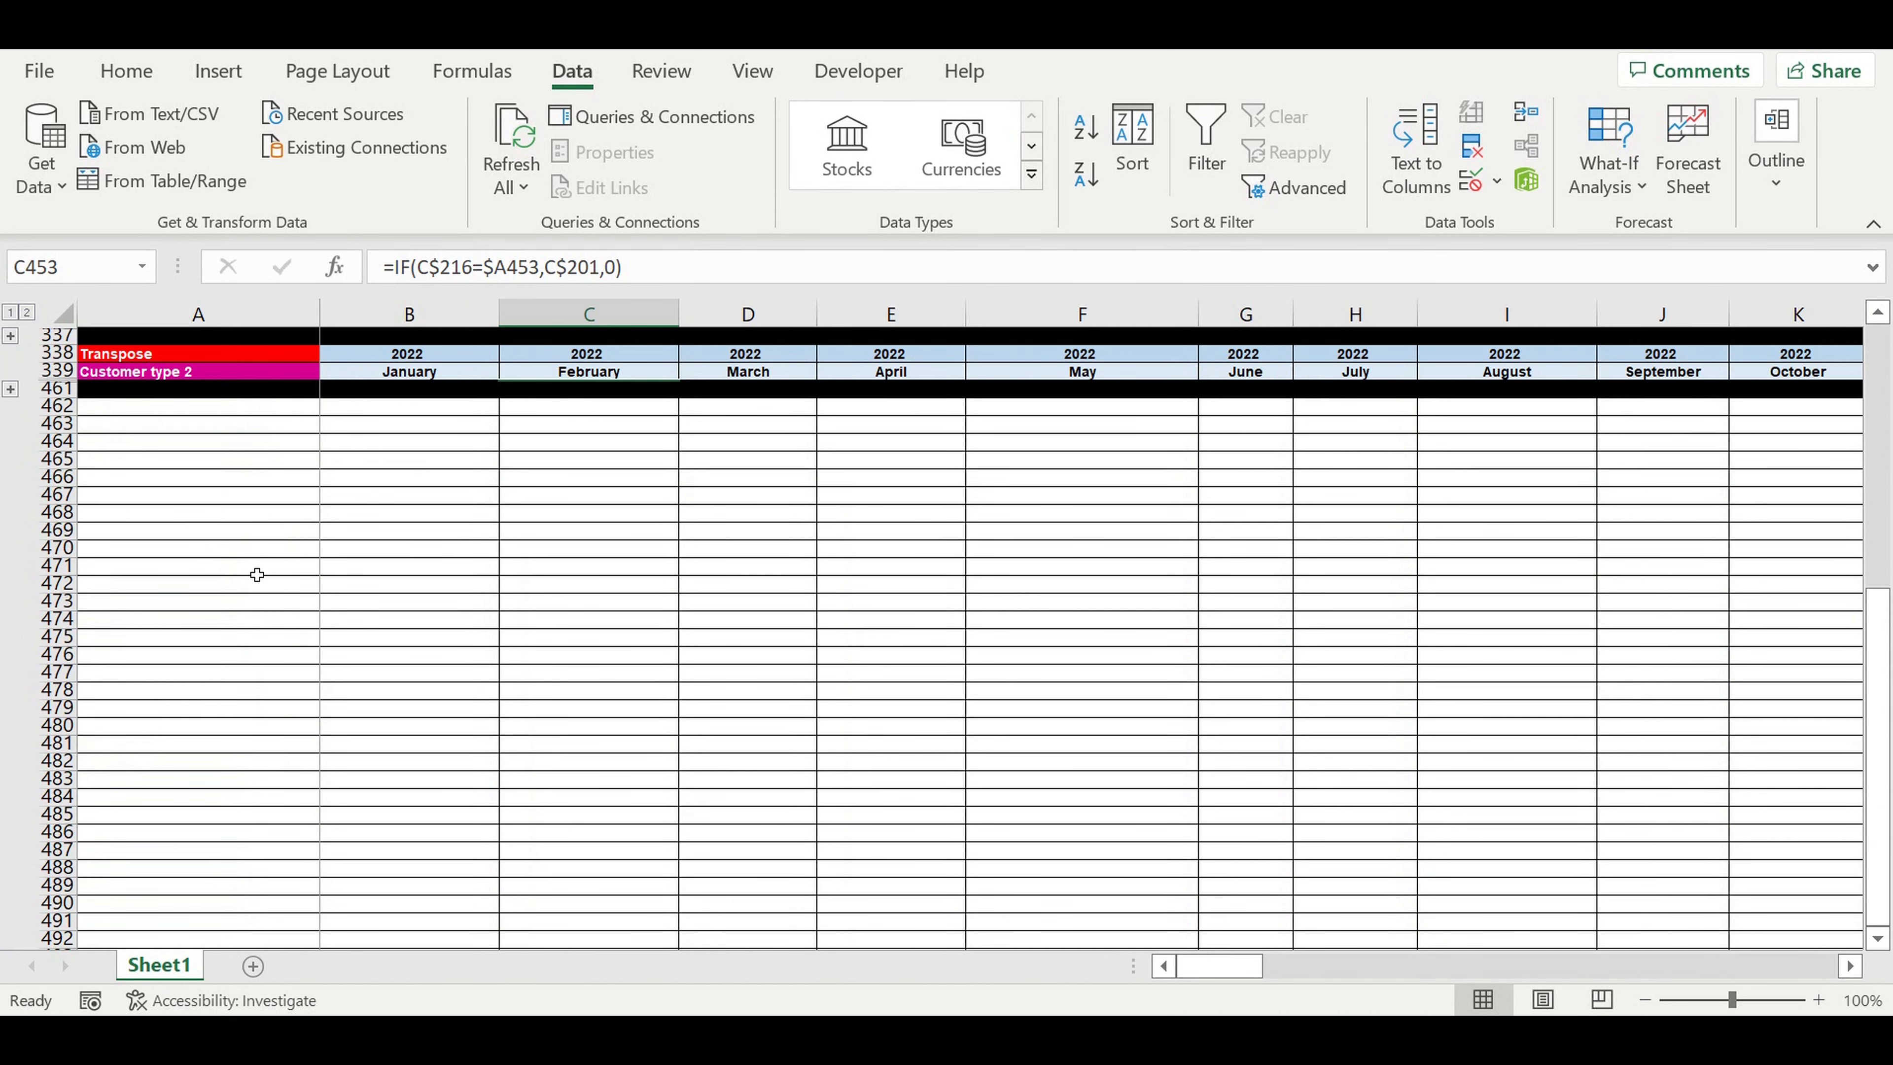
Check the header labels in A214, A215 and A339 of the collapsed Customer type 1 and 2 blocks
scroll(258, 574, up, 3)
click(152, 441)
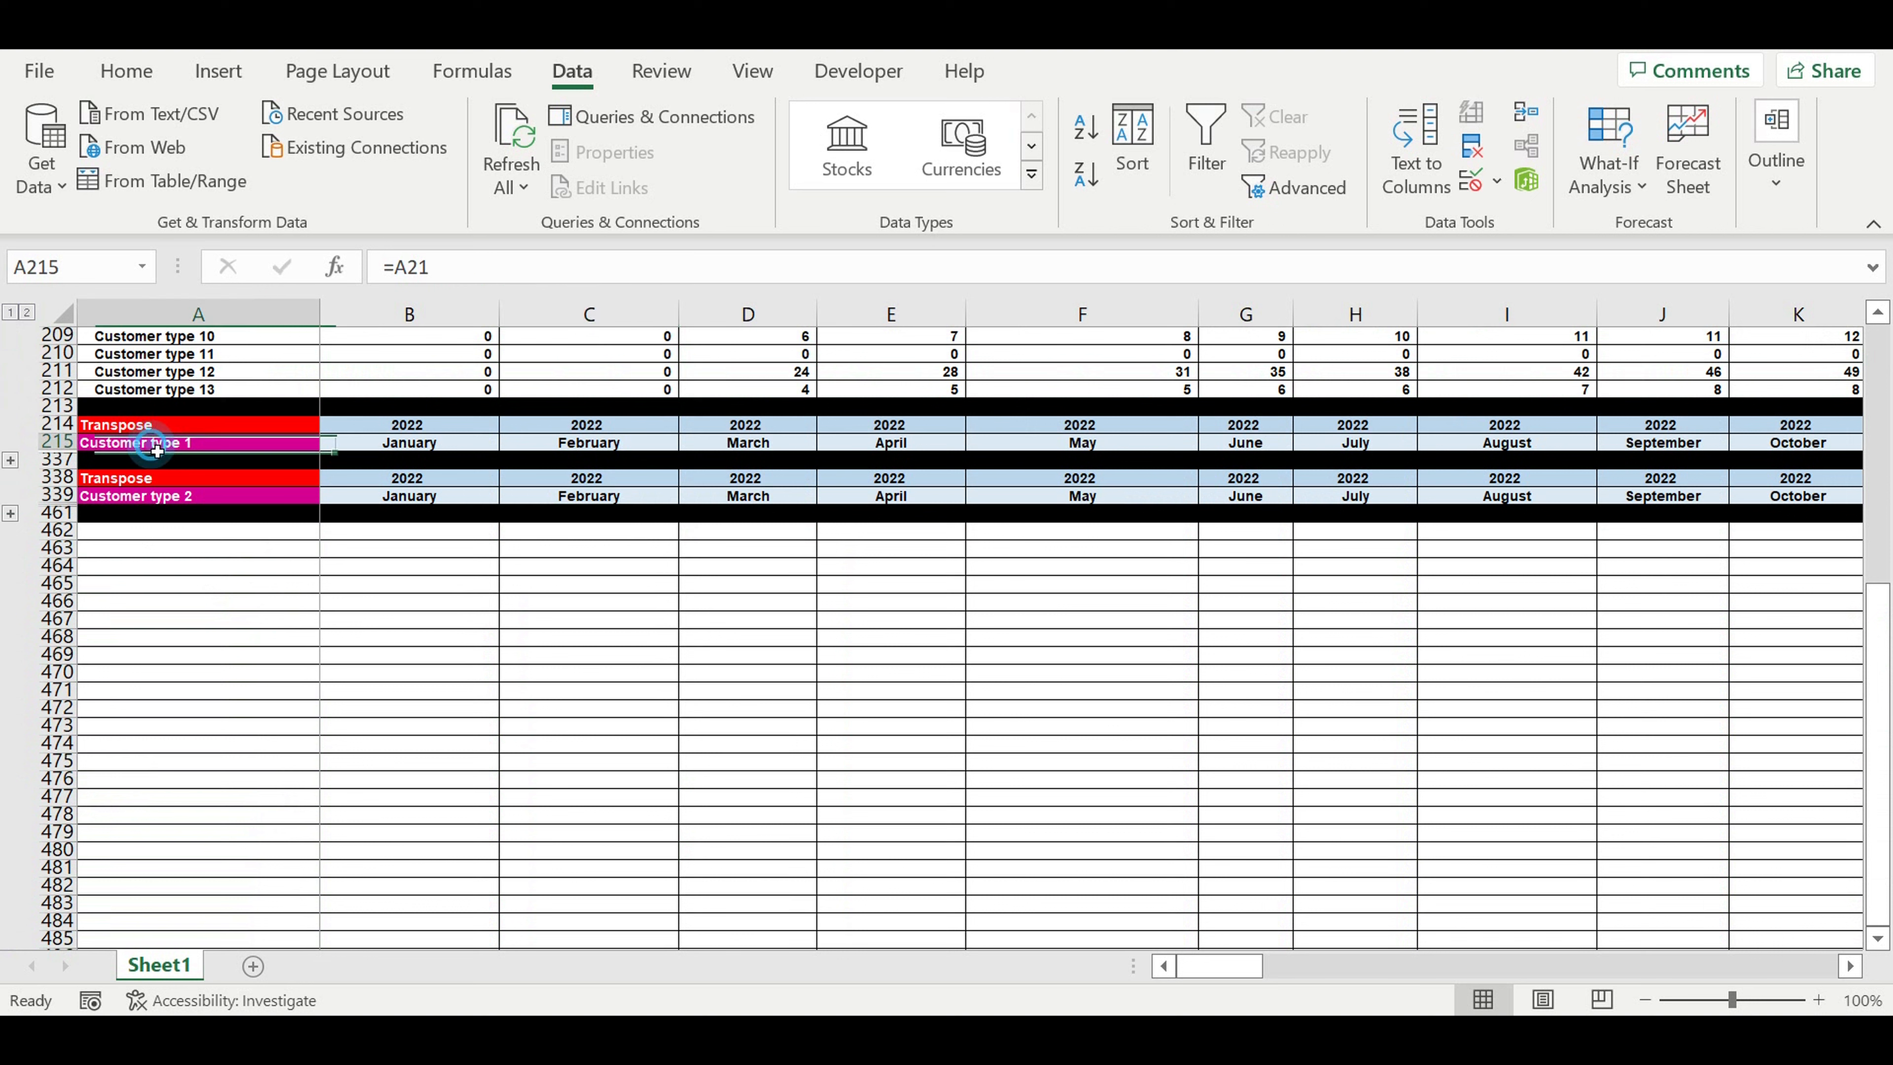
click(160, 496)
click(174, 433)
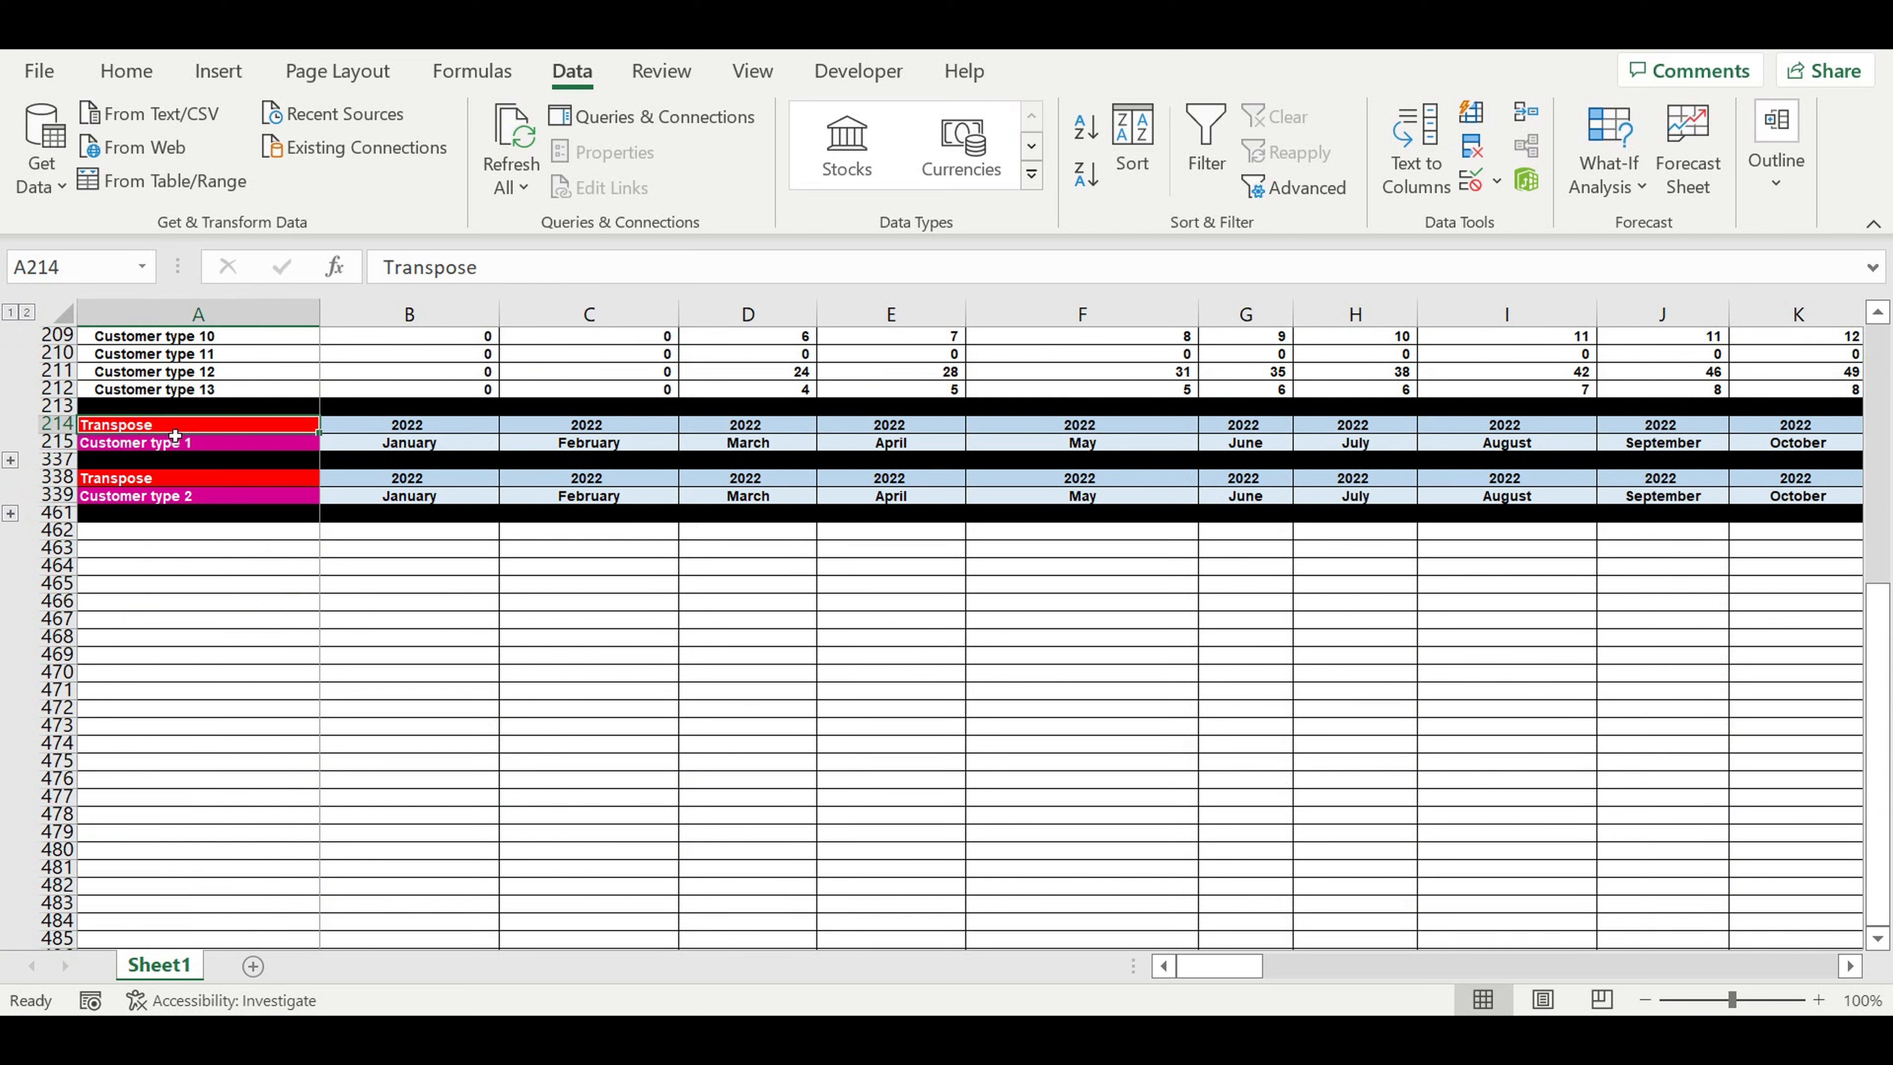
scroll(266, 545, up, 3)
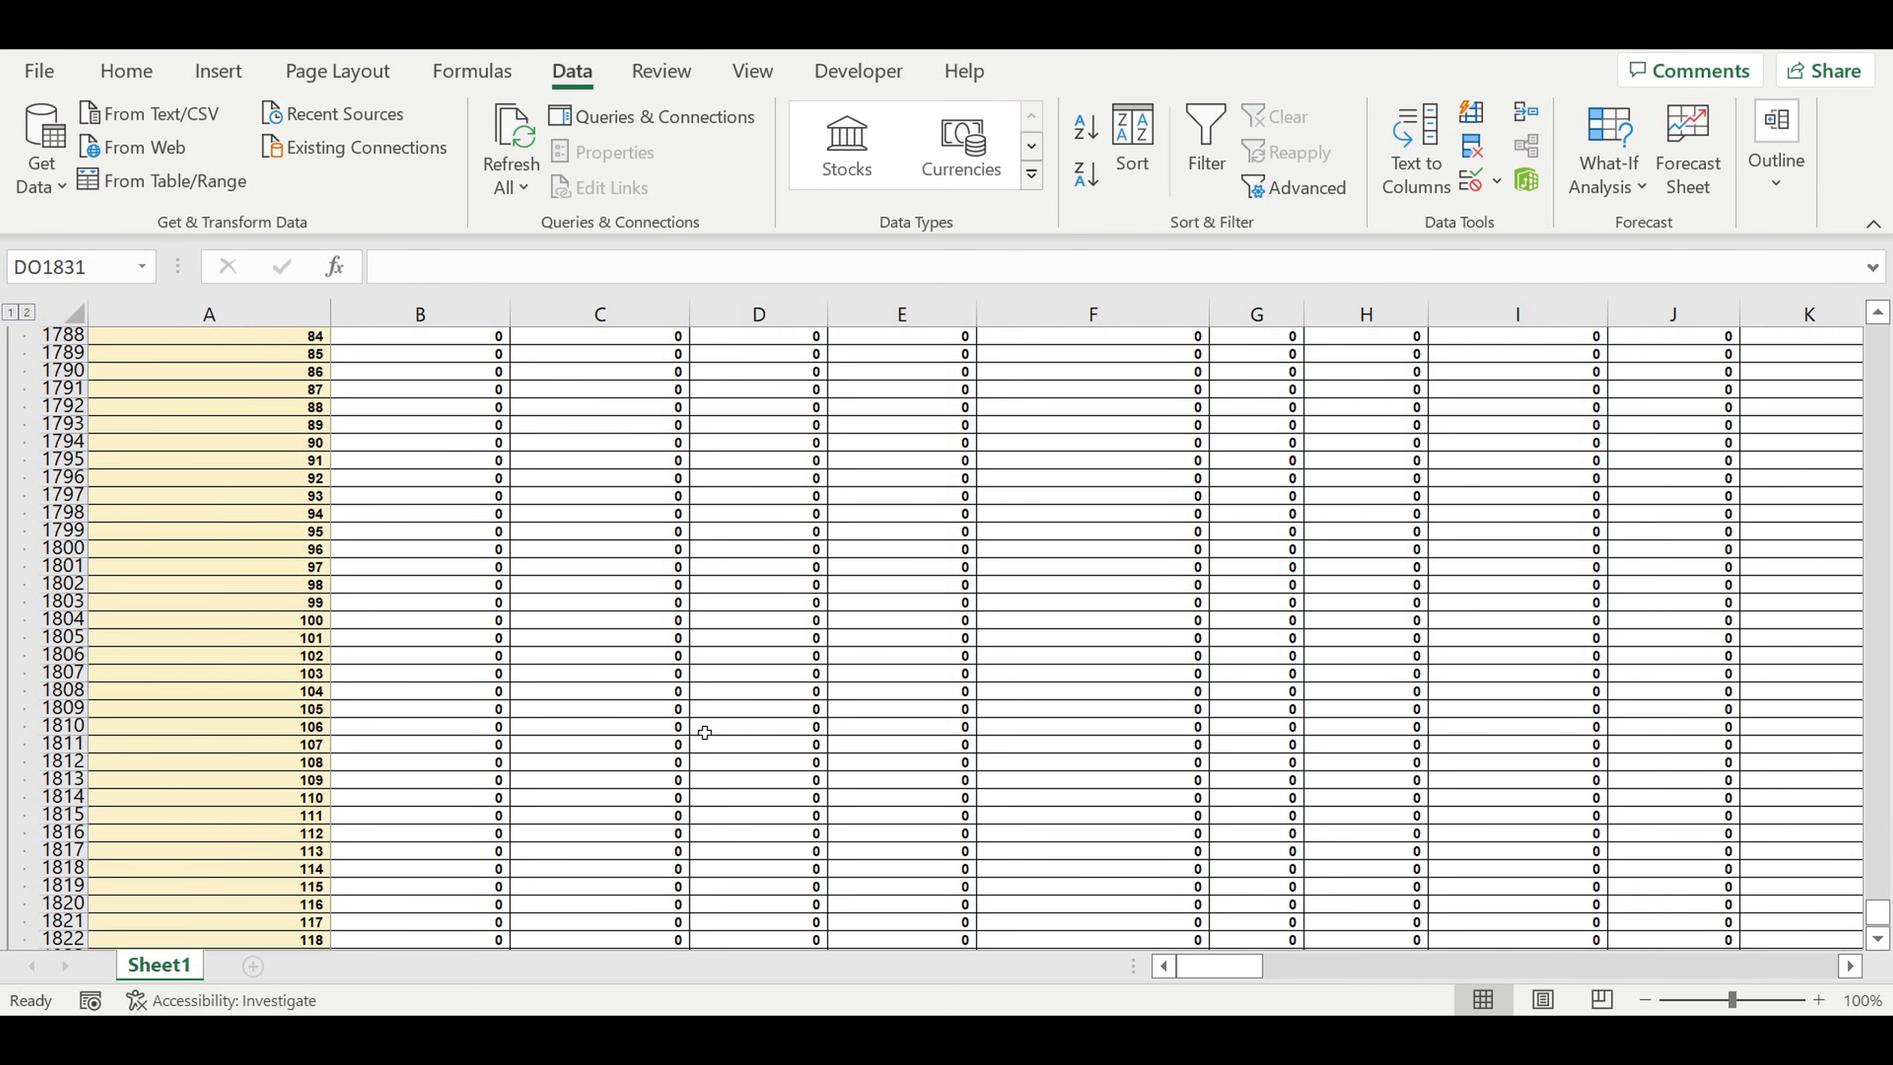
Go to the Customer type 13 Transpose block and inspect its header labels and March's diagonal cell D1707
scroll(705, 732, up, 10)
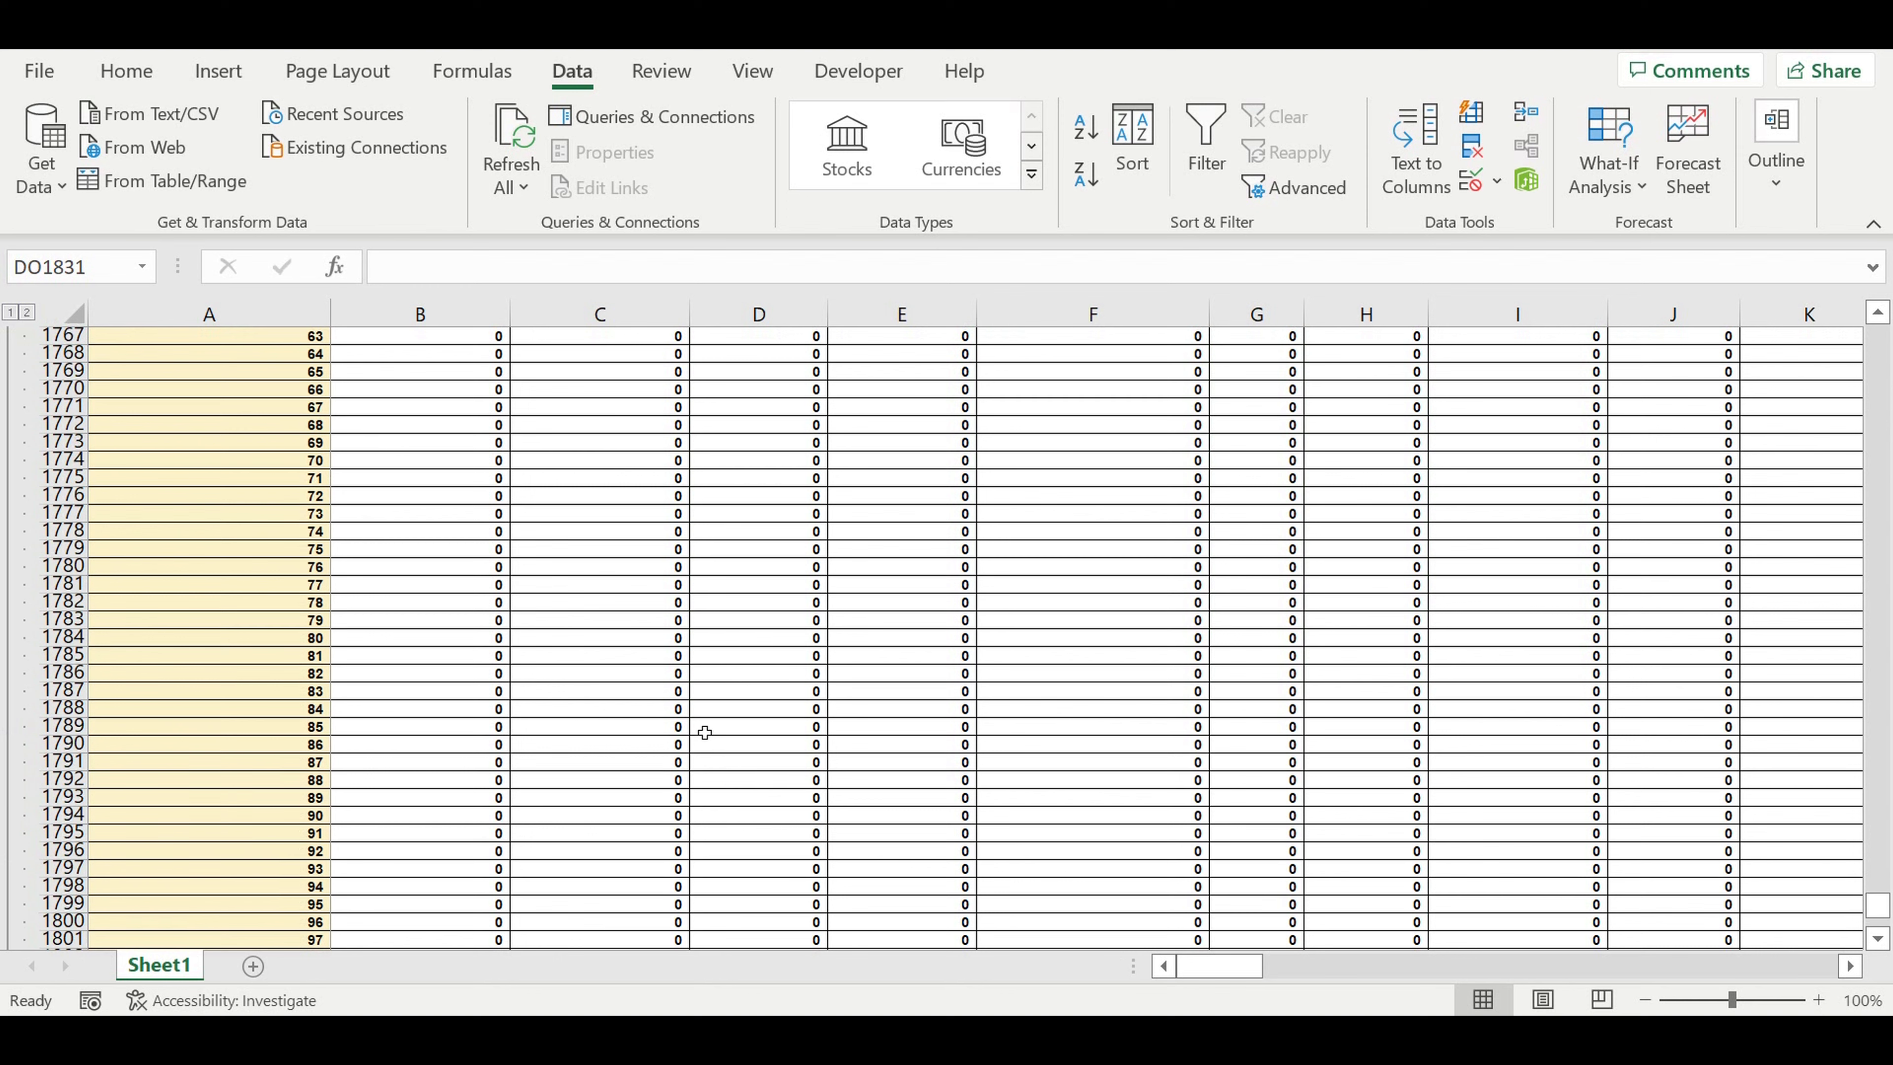
scroll(705, 731, up, 18)
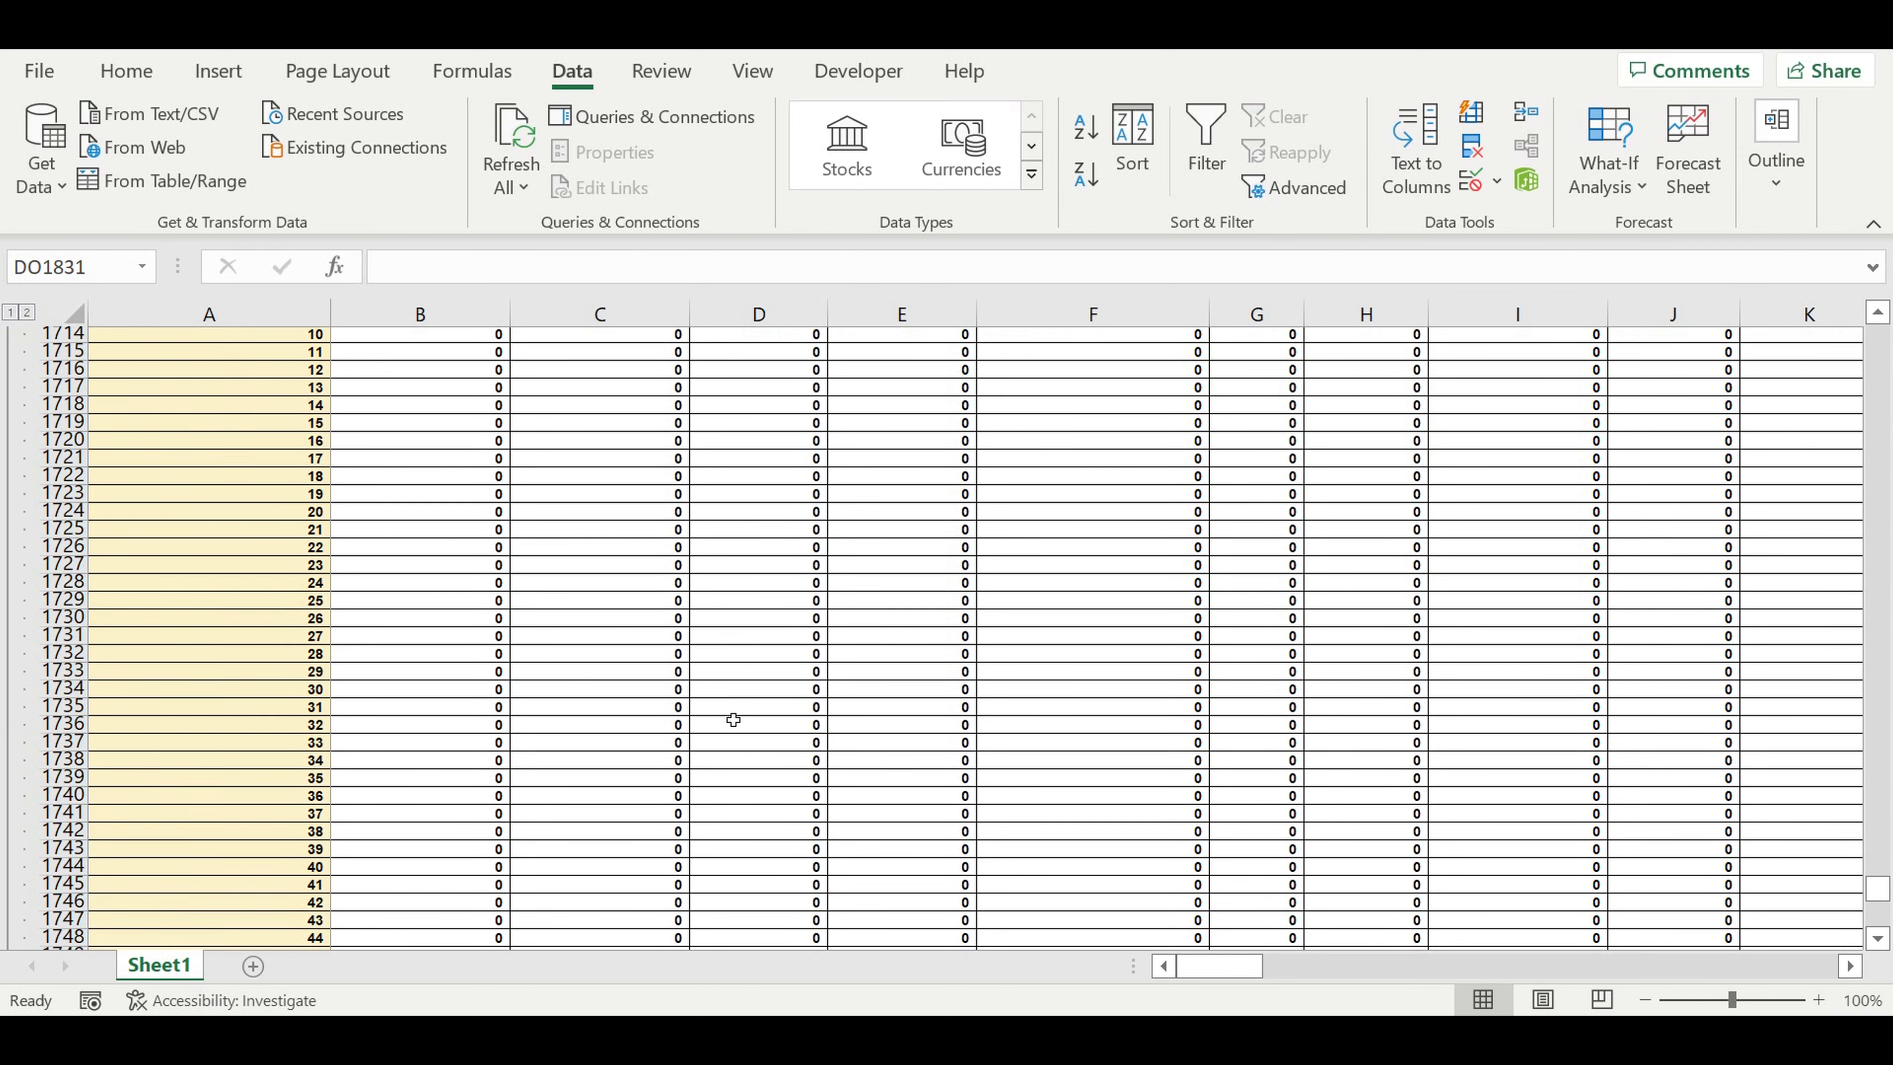
scroll(734, 719, up, 4)
drag(168, 539, 176, 550)
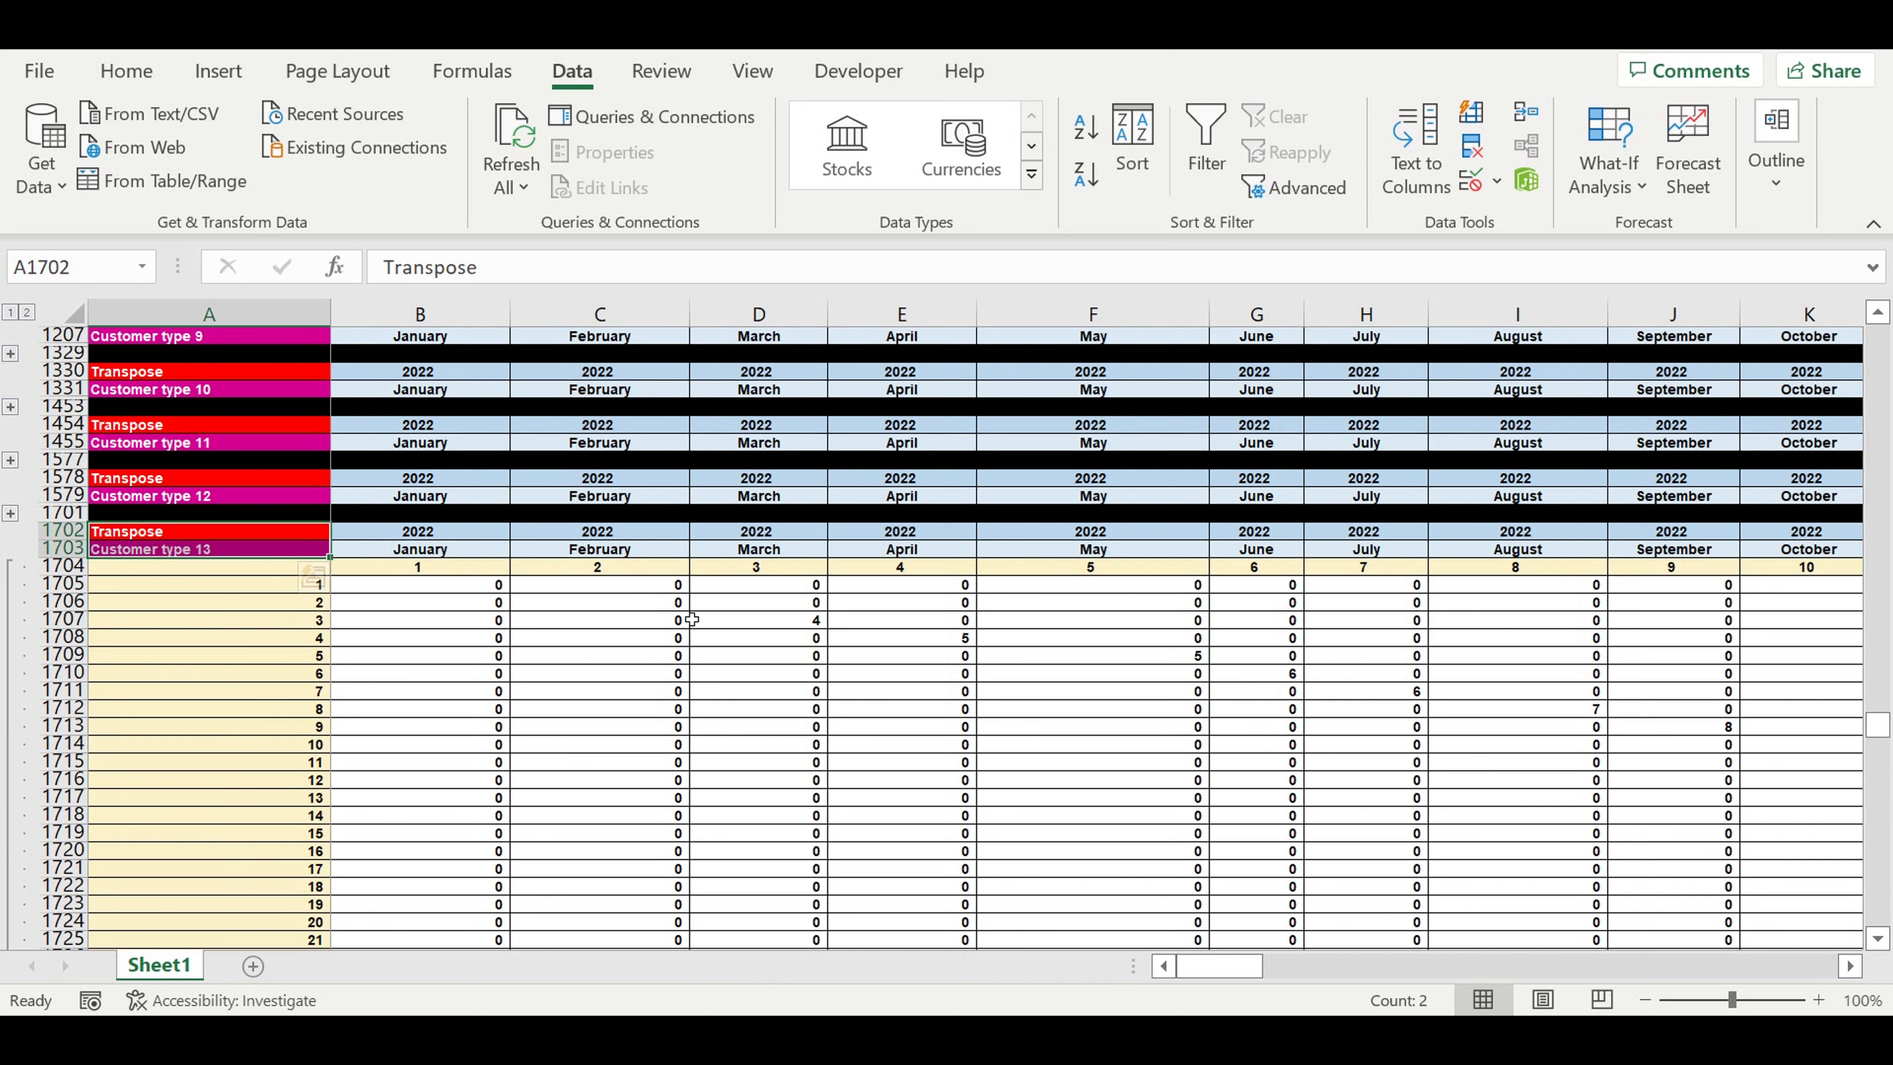
click(786, 628)
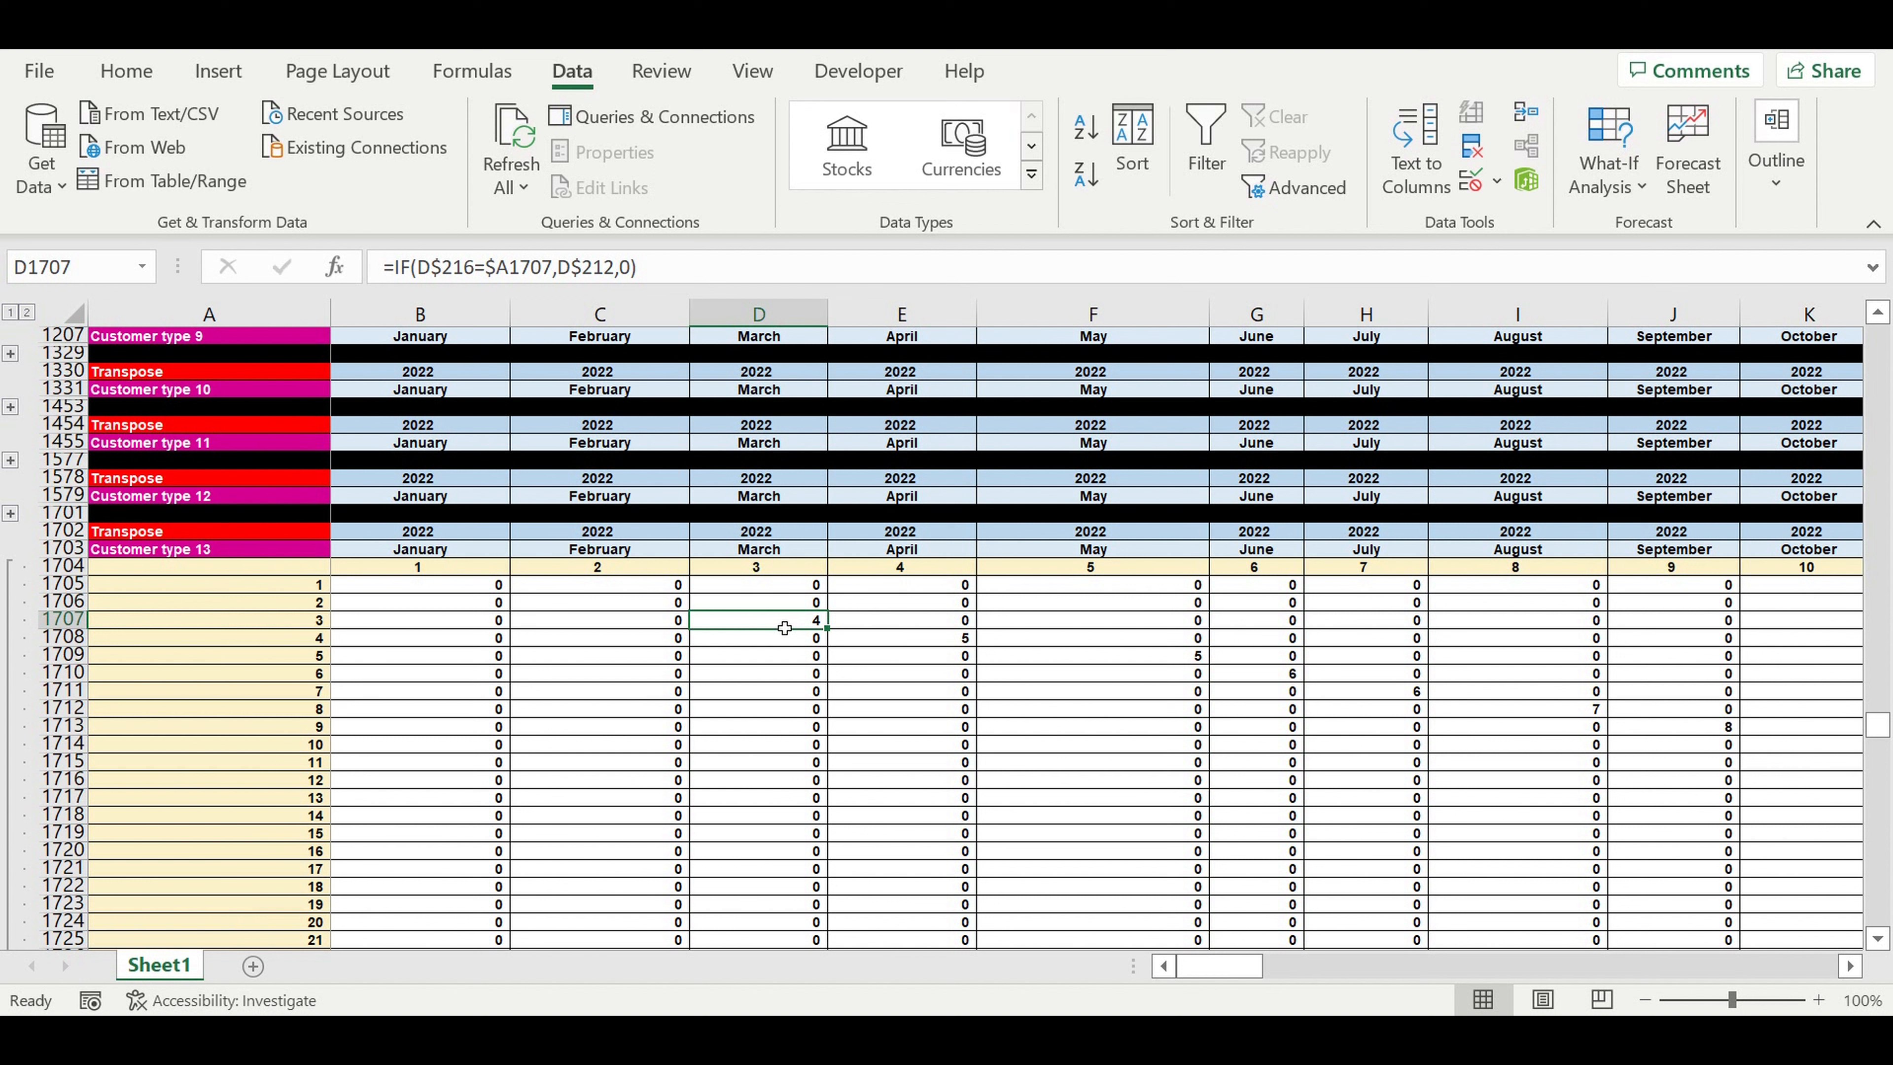
click(126, 555)
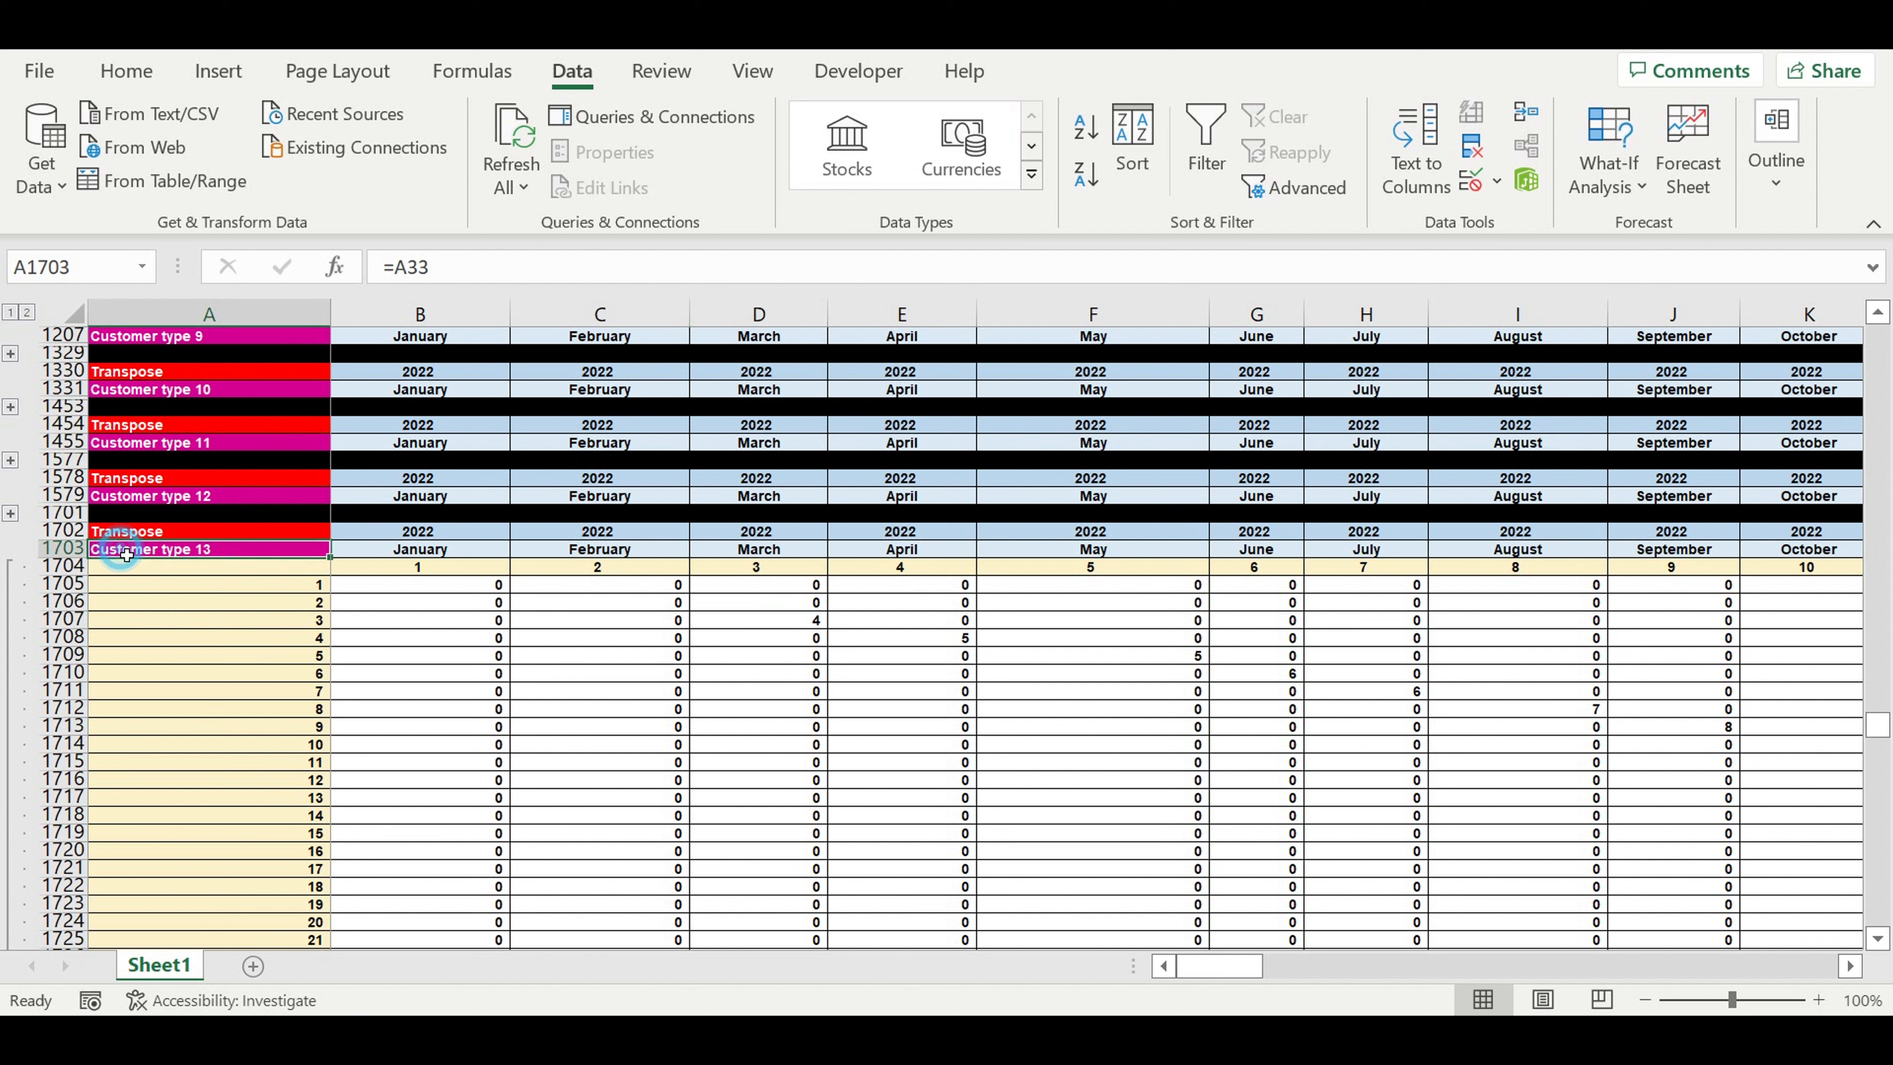
Inspect the diagonal cells from April to September in the Customer type 13 matrix, starting at E1708
click(948, 640)
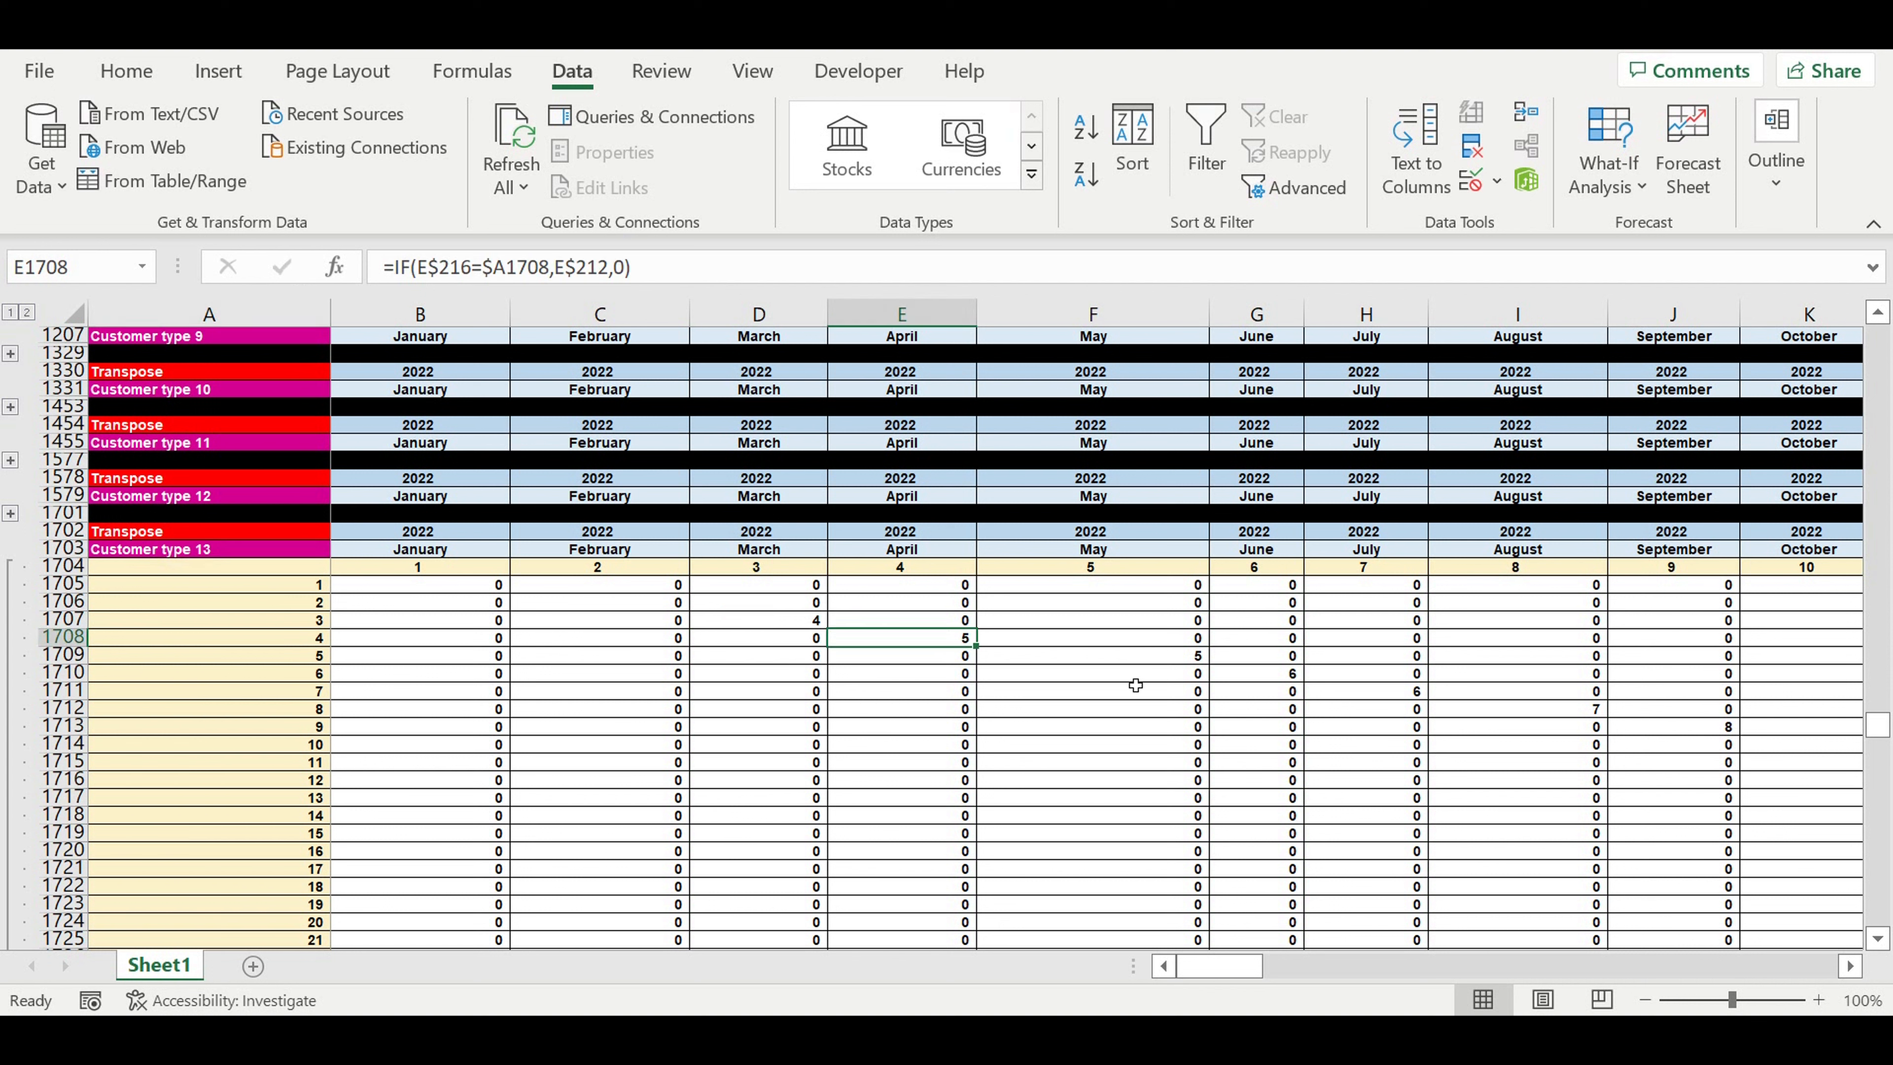
click(1190, 656)
click(1282, 673)
click(1402, 692)
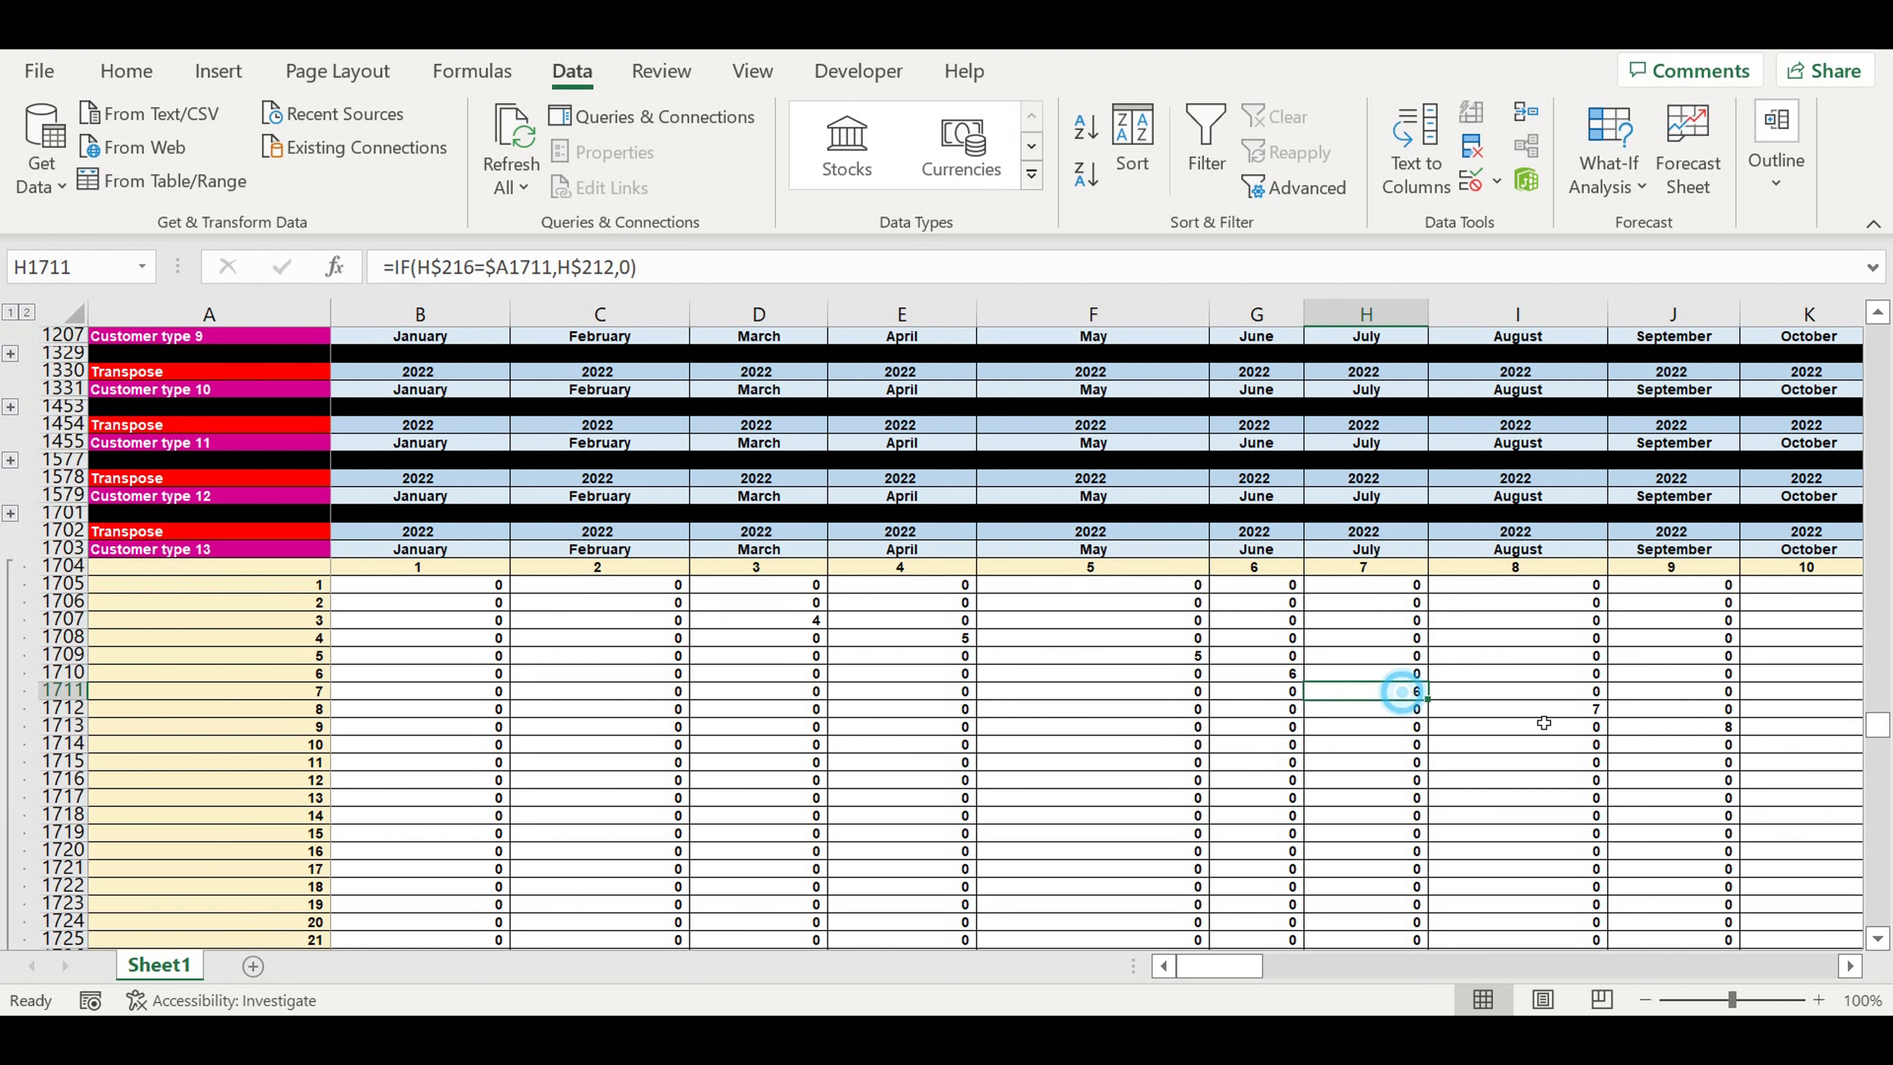
click(1572, 708)
click(1705, 727)
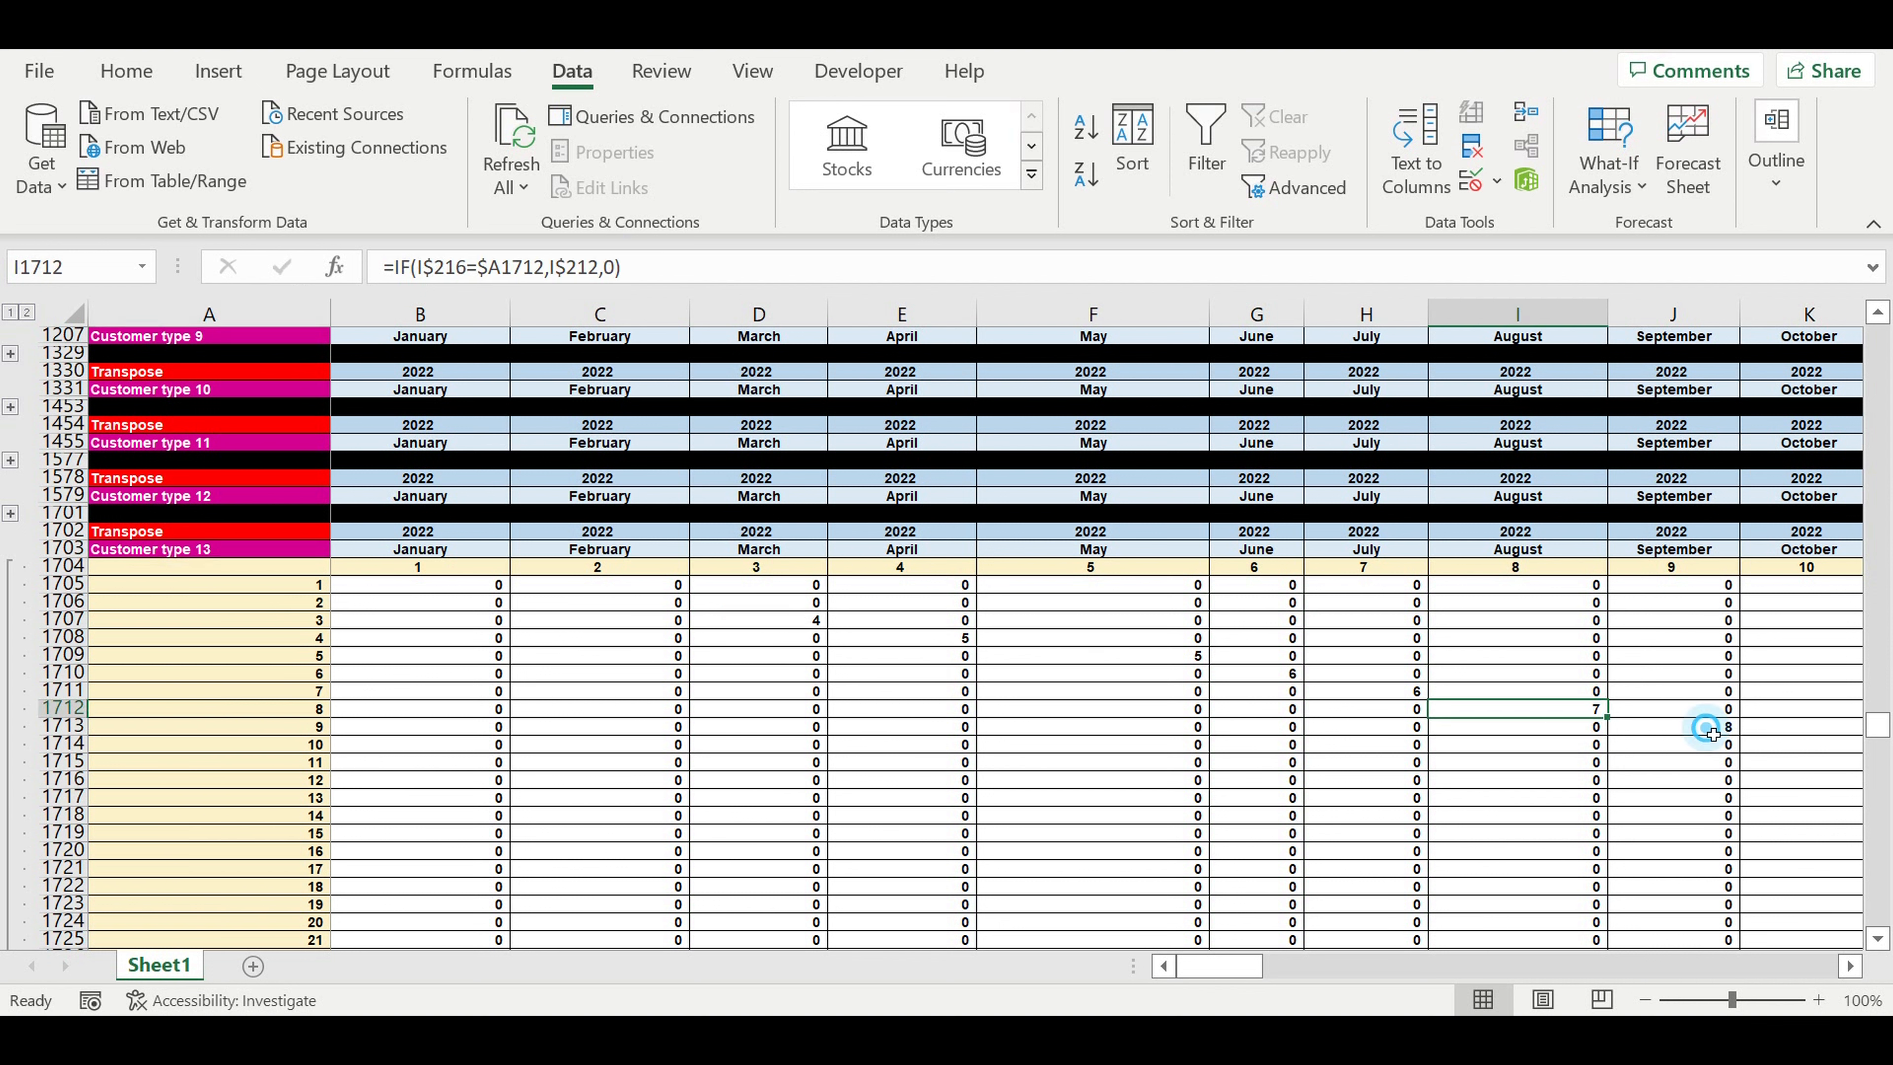
Compare row 1707 from March to August with the diagonal cells D1707 to H1711 of the Customer type 13 matrix
click(784, 627)
drag(784, 627, 1525, 639)
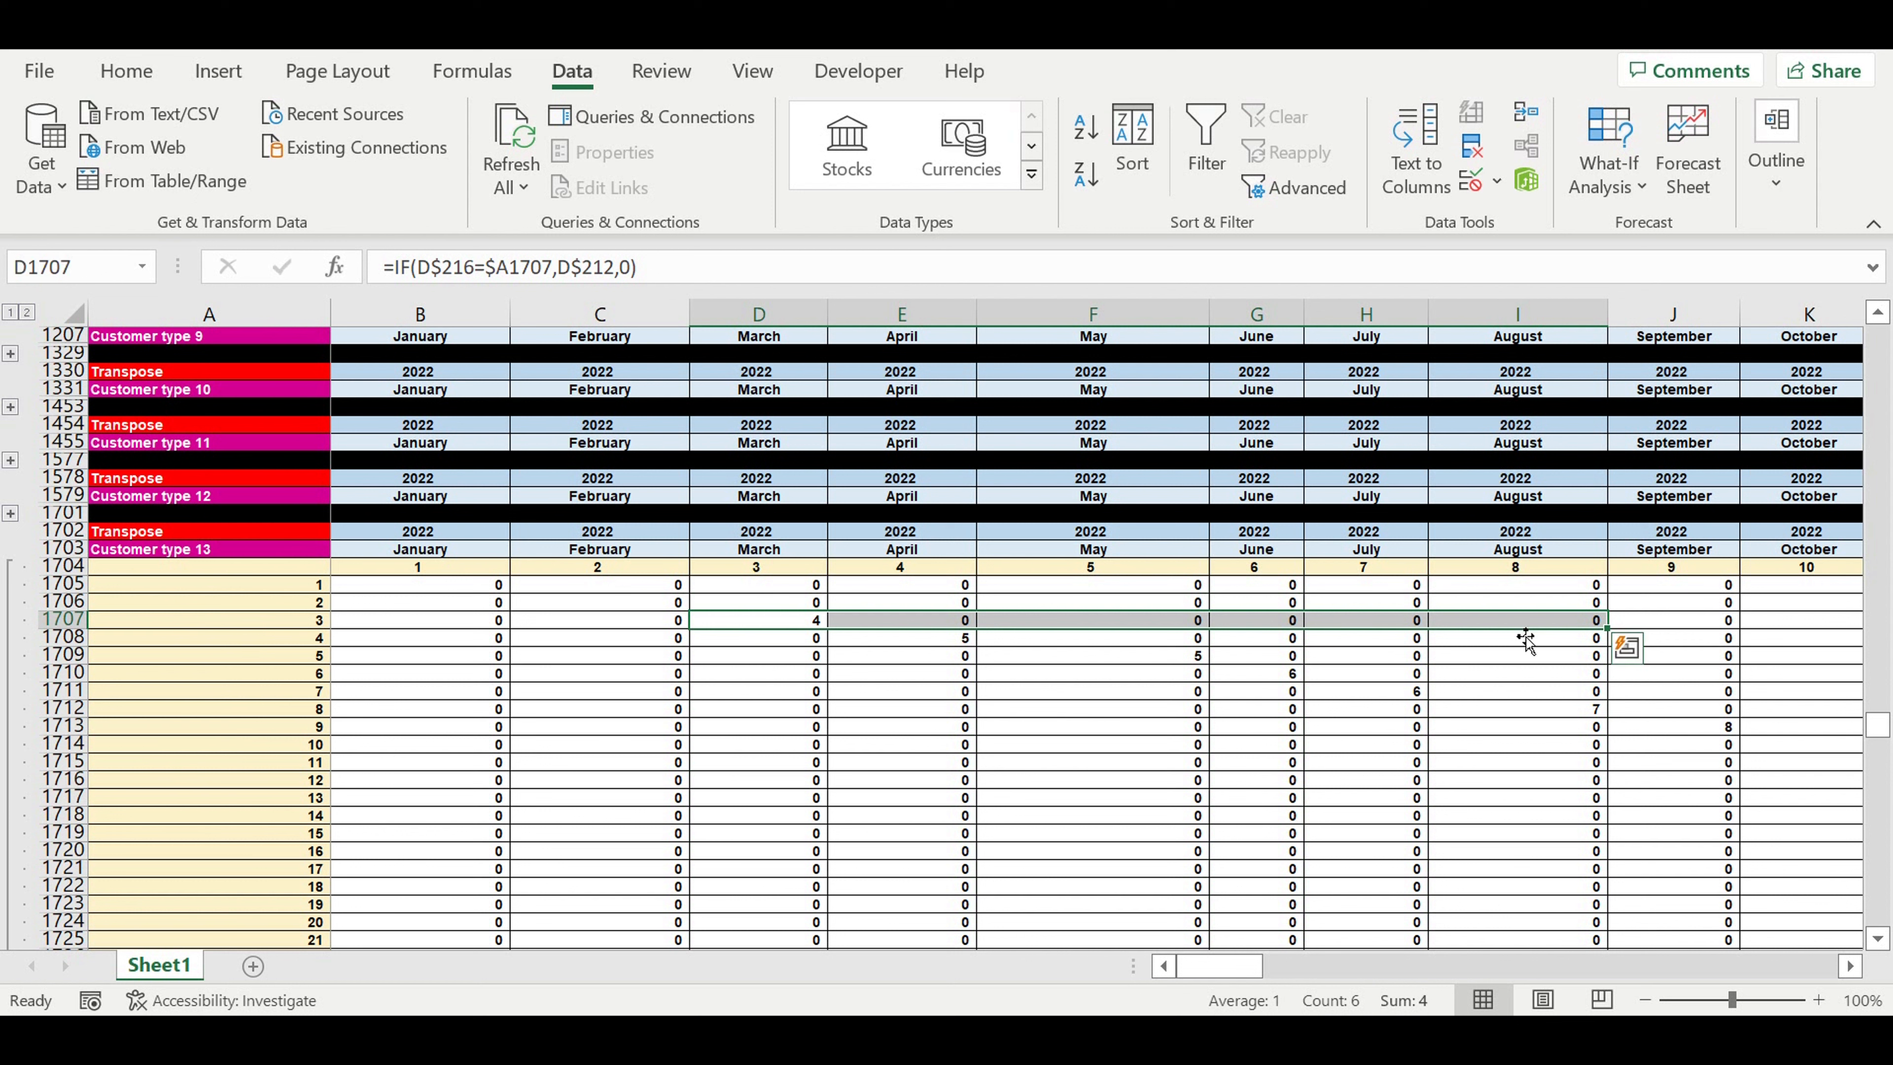
click(1256, 708)
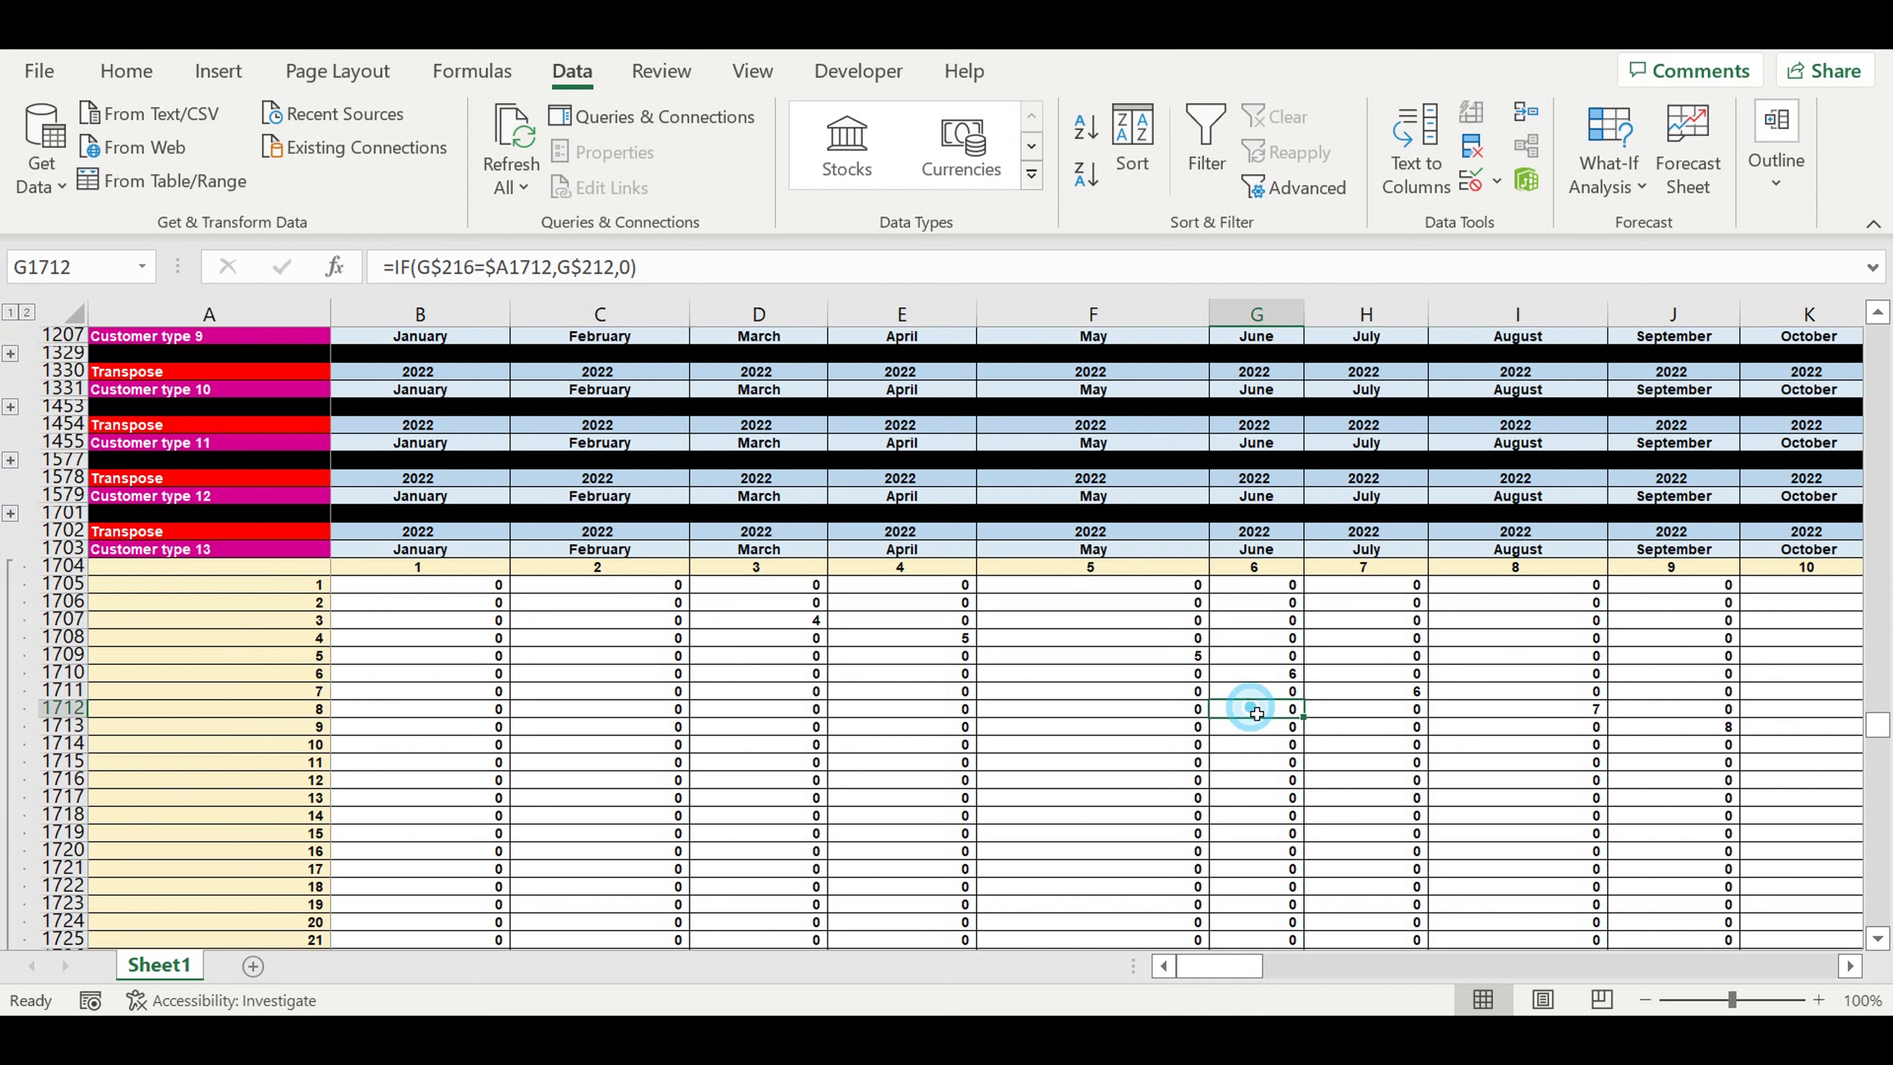
click(798, 628)
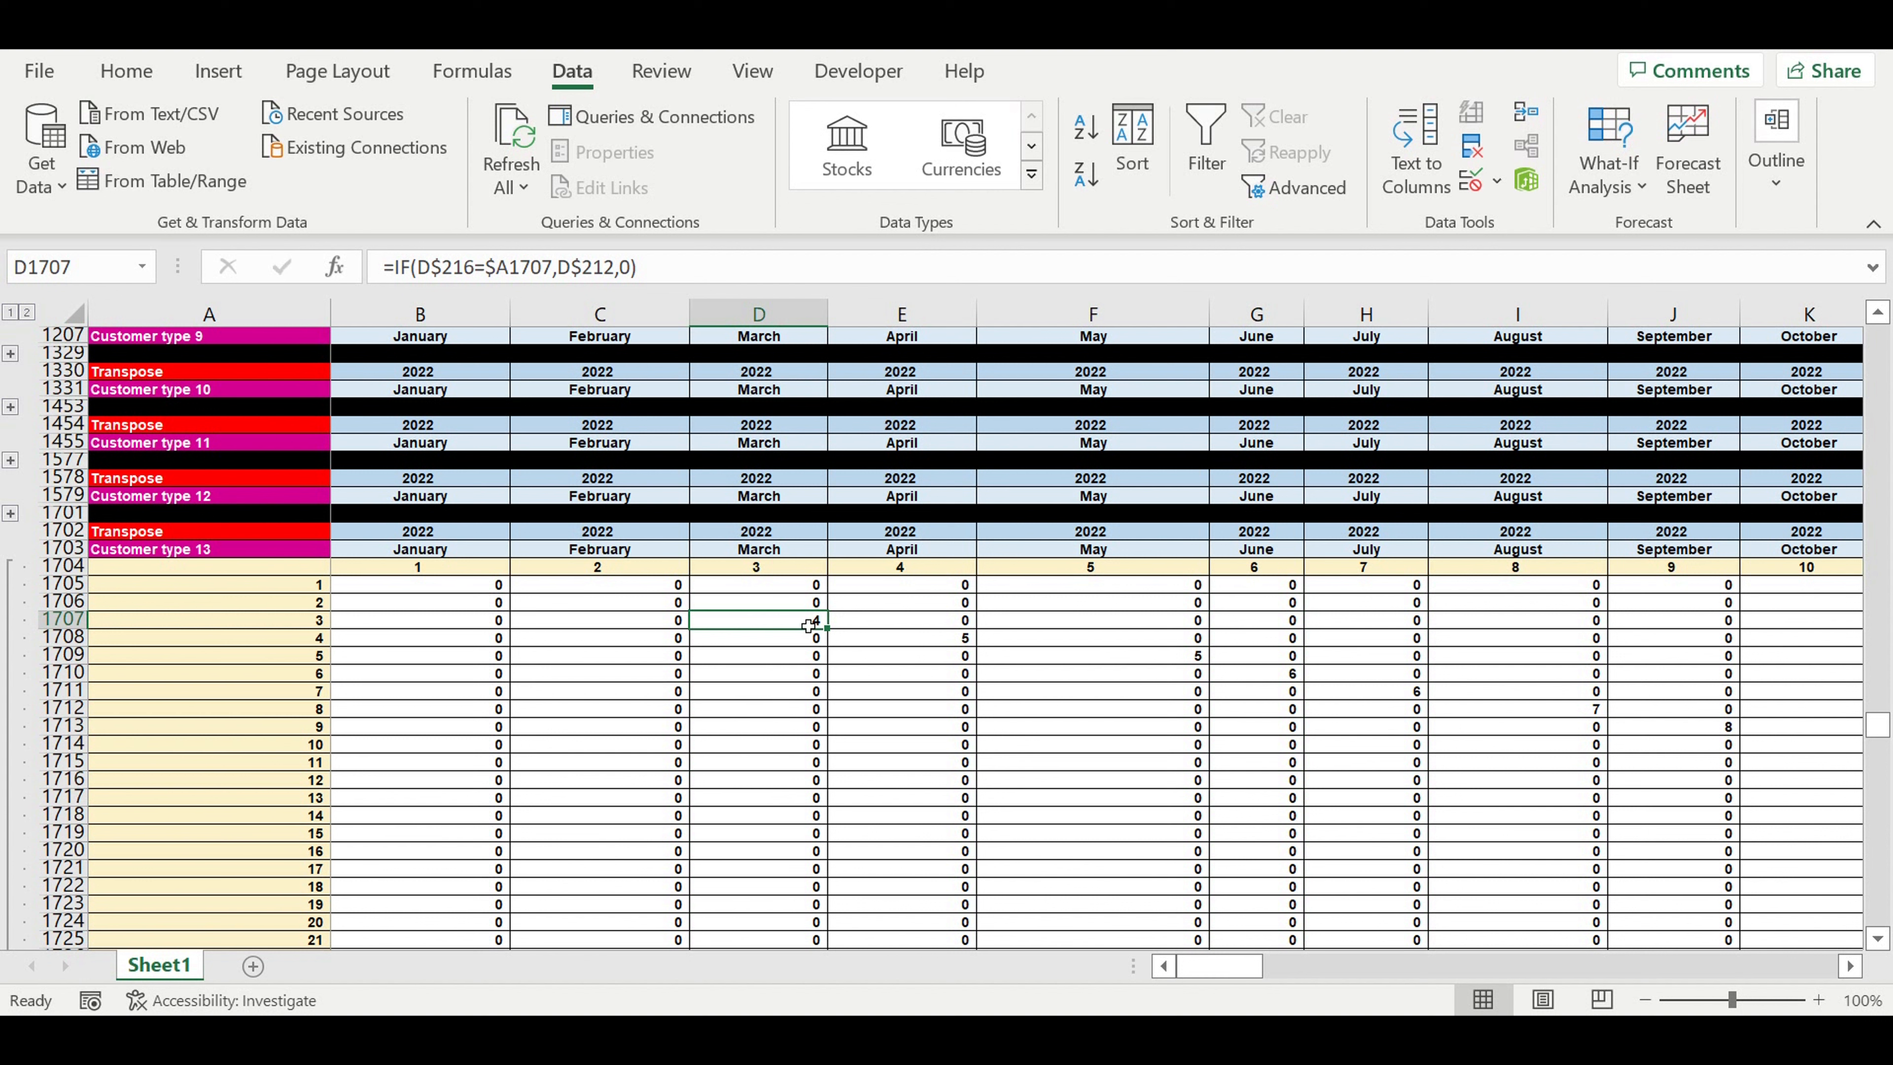
click(967, 644)
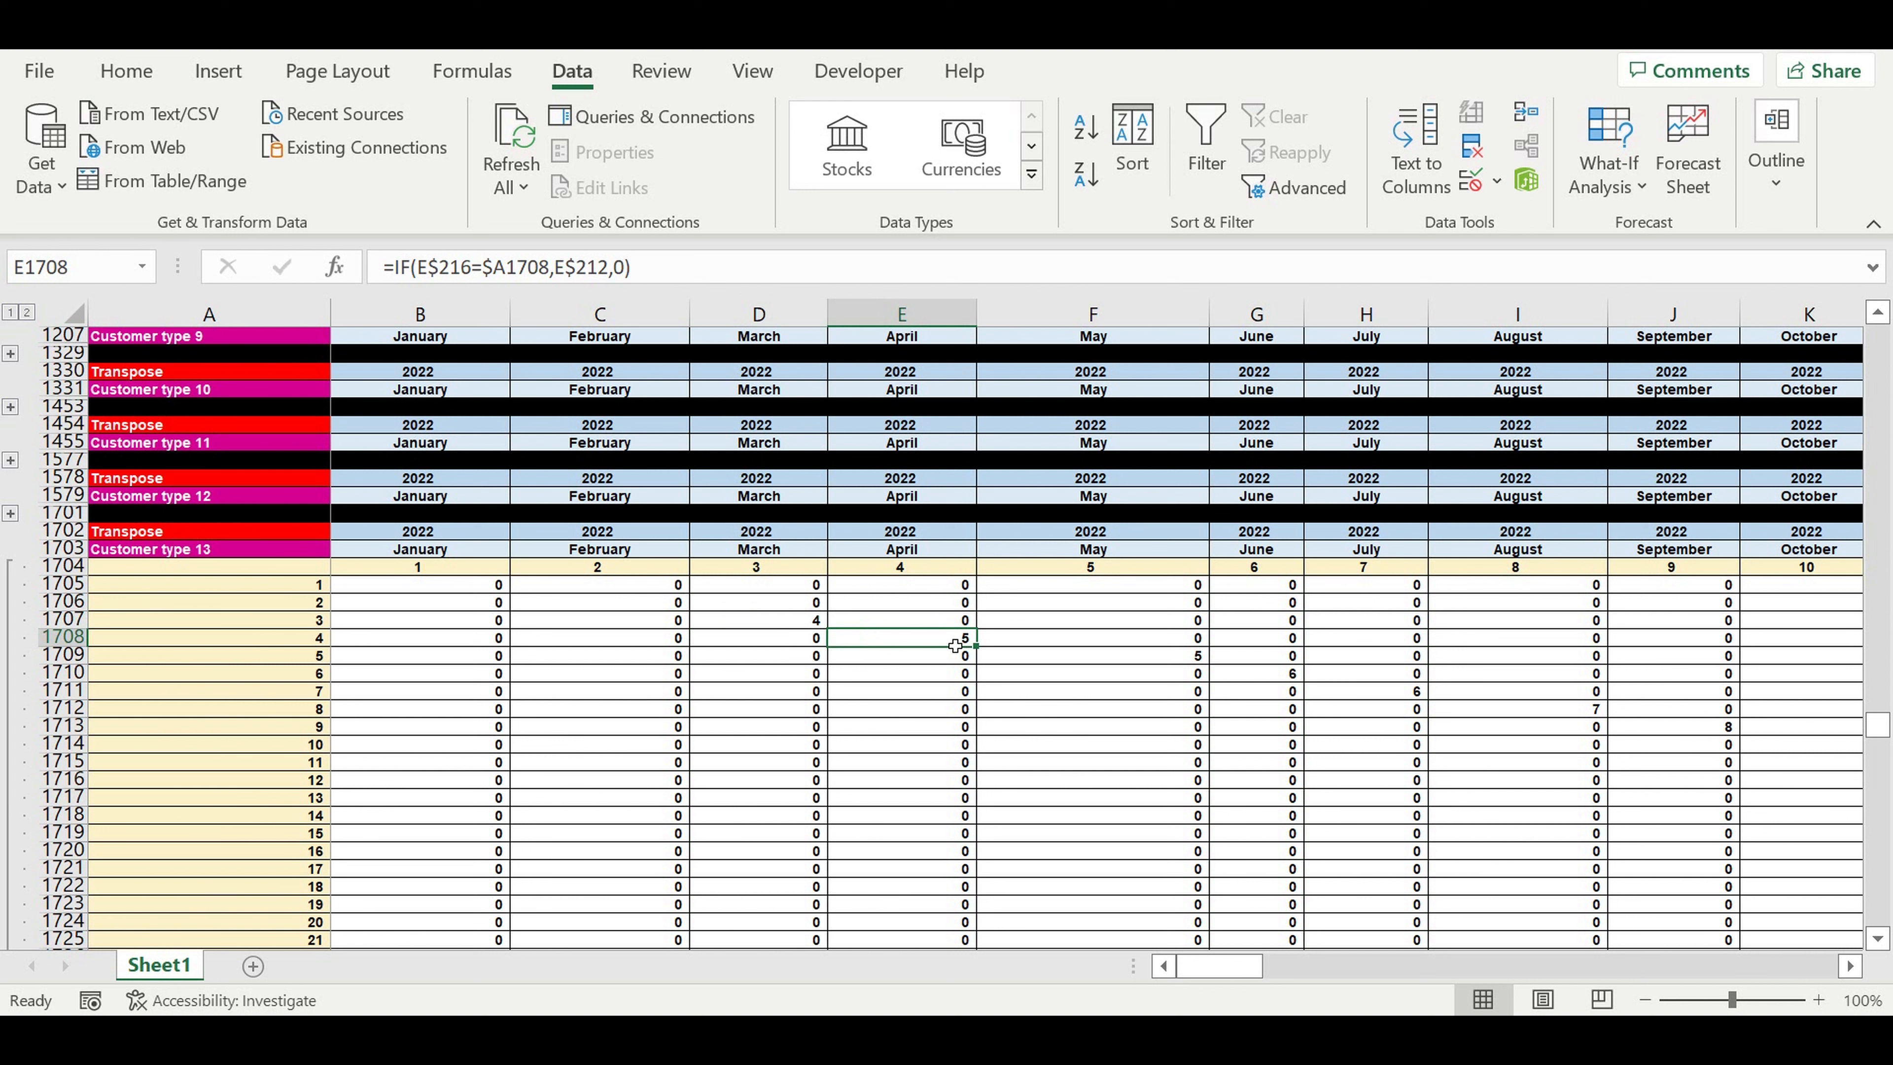
click(1155, 659)
click(1267, 673)
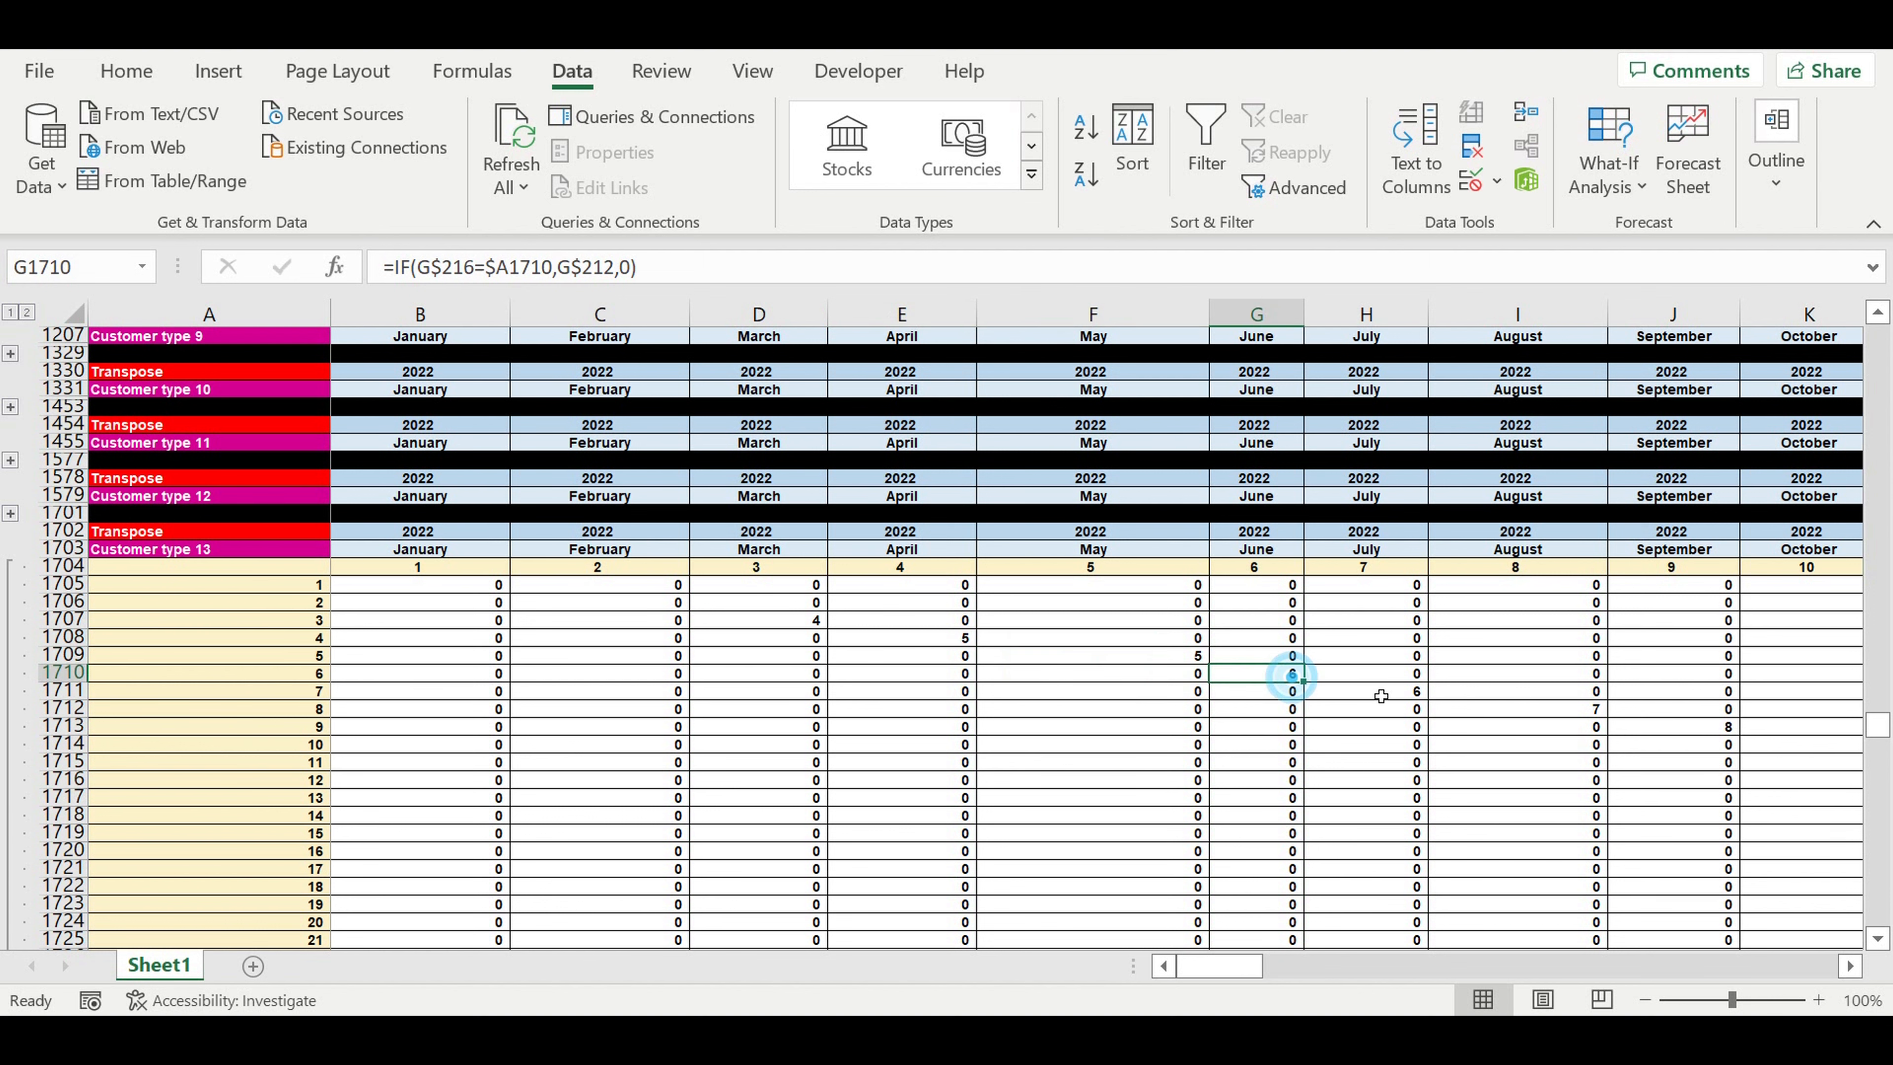
click(1375, 691)
Collapse the Customer type 13 row group and review the stacked Transpose blocks for all customer types
scroll(345, 631, down, 20)
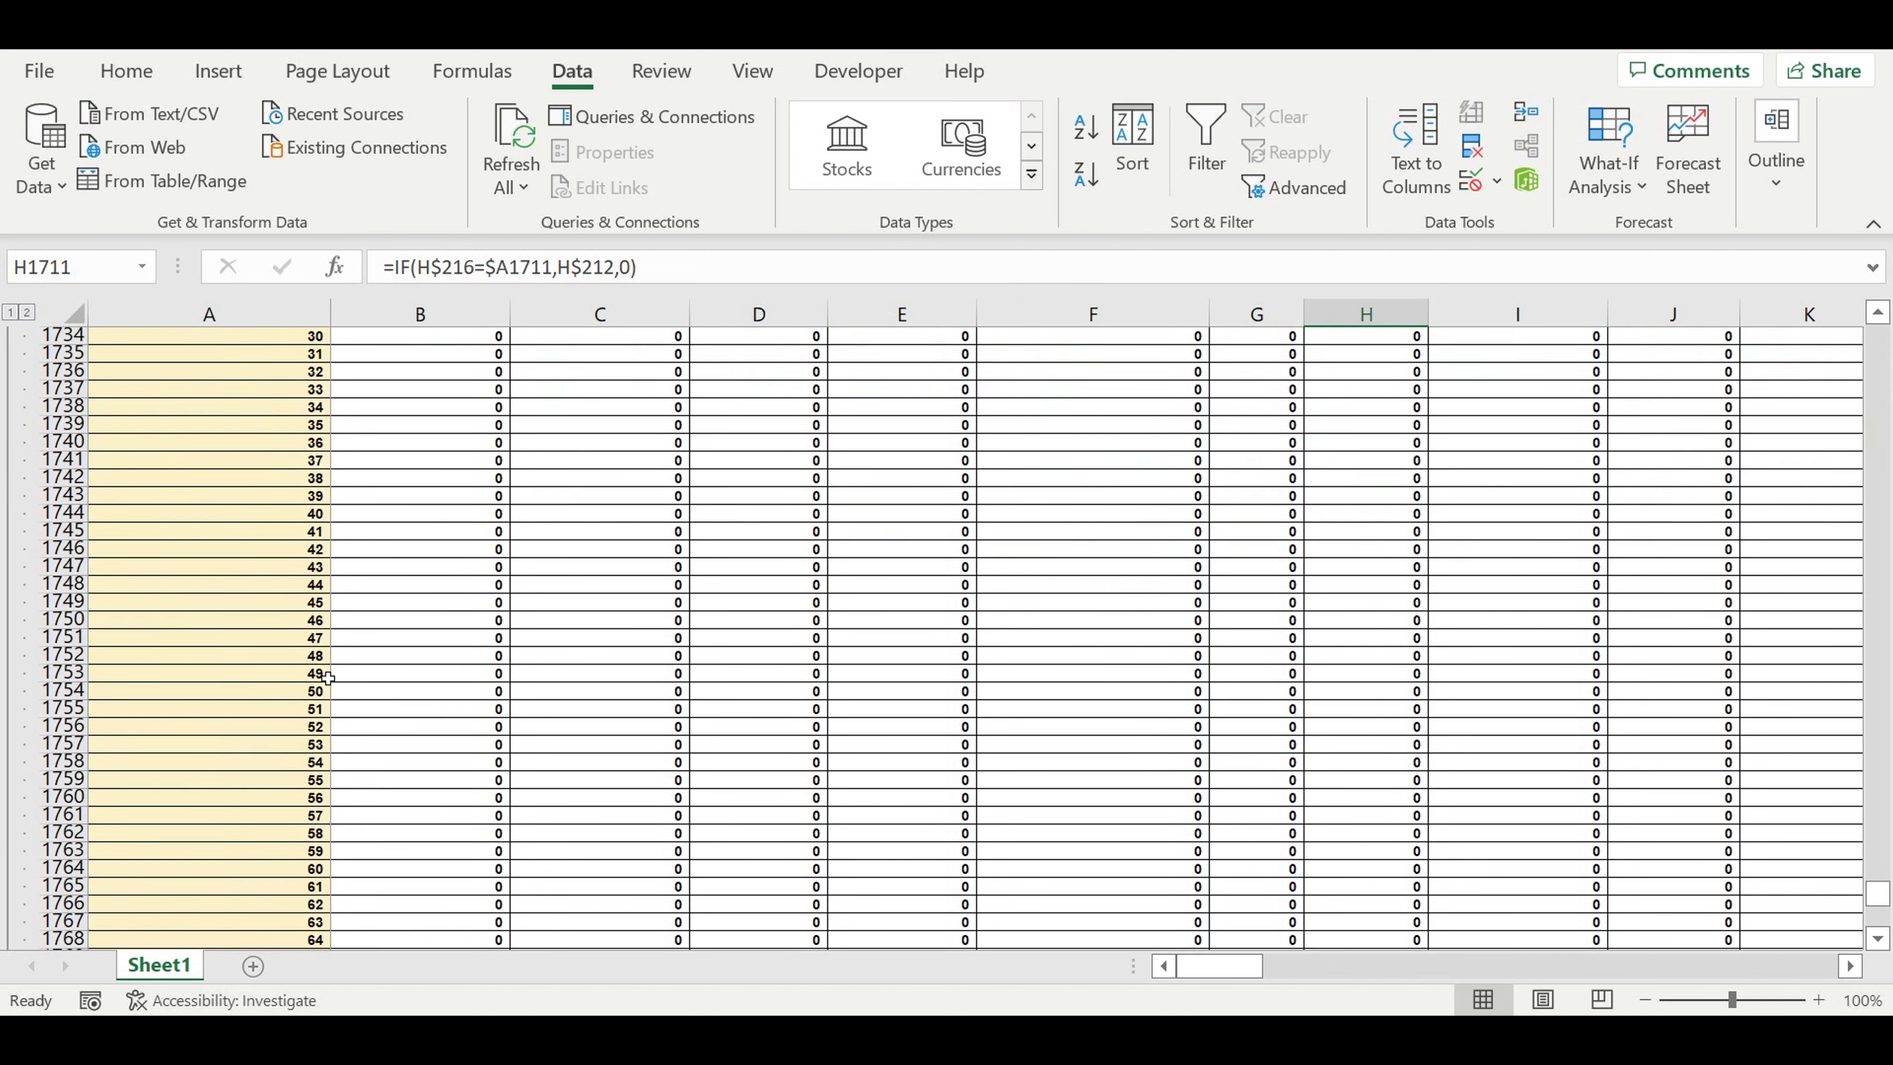
scroll(328, 688, down, 20)
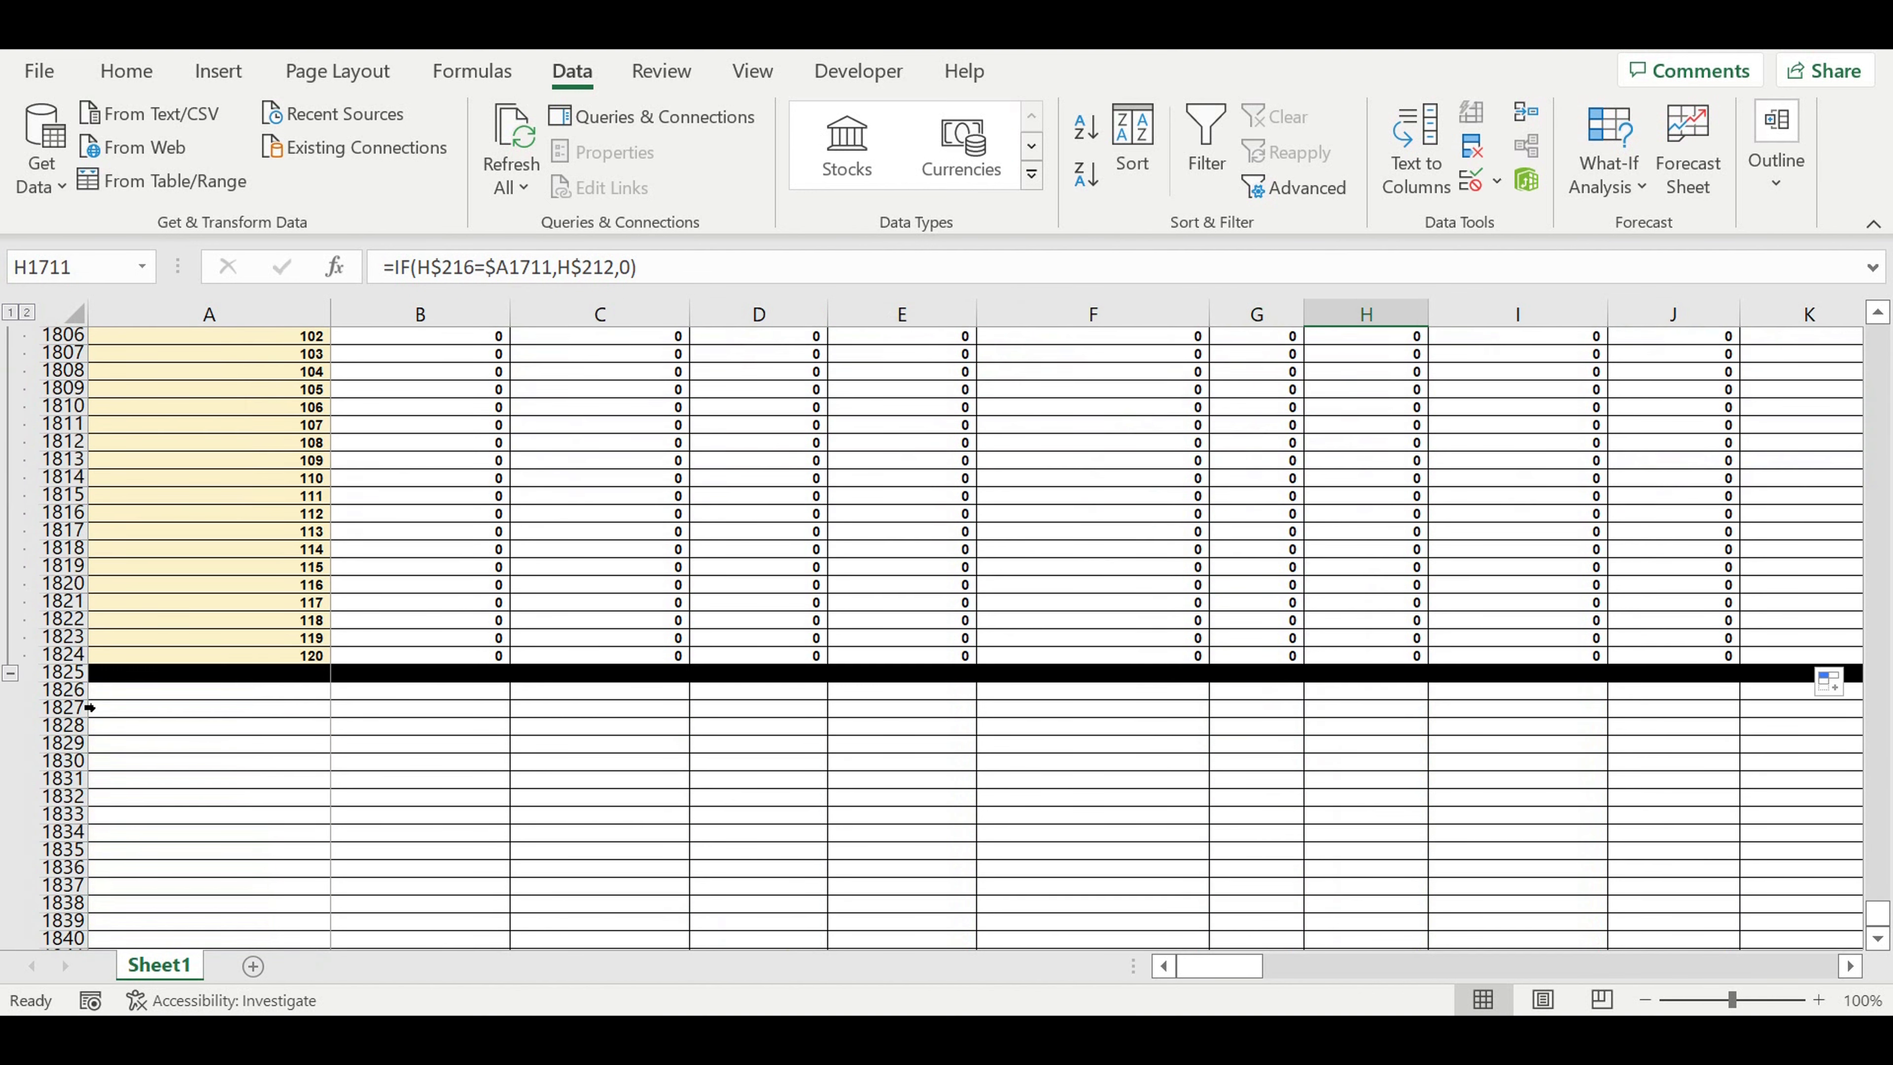
scroll(346, 545, up, 6)
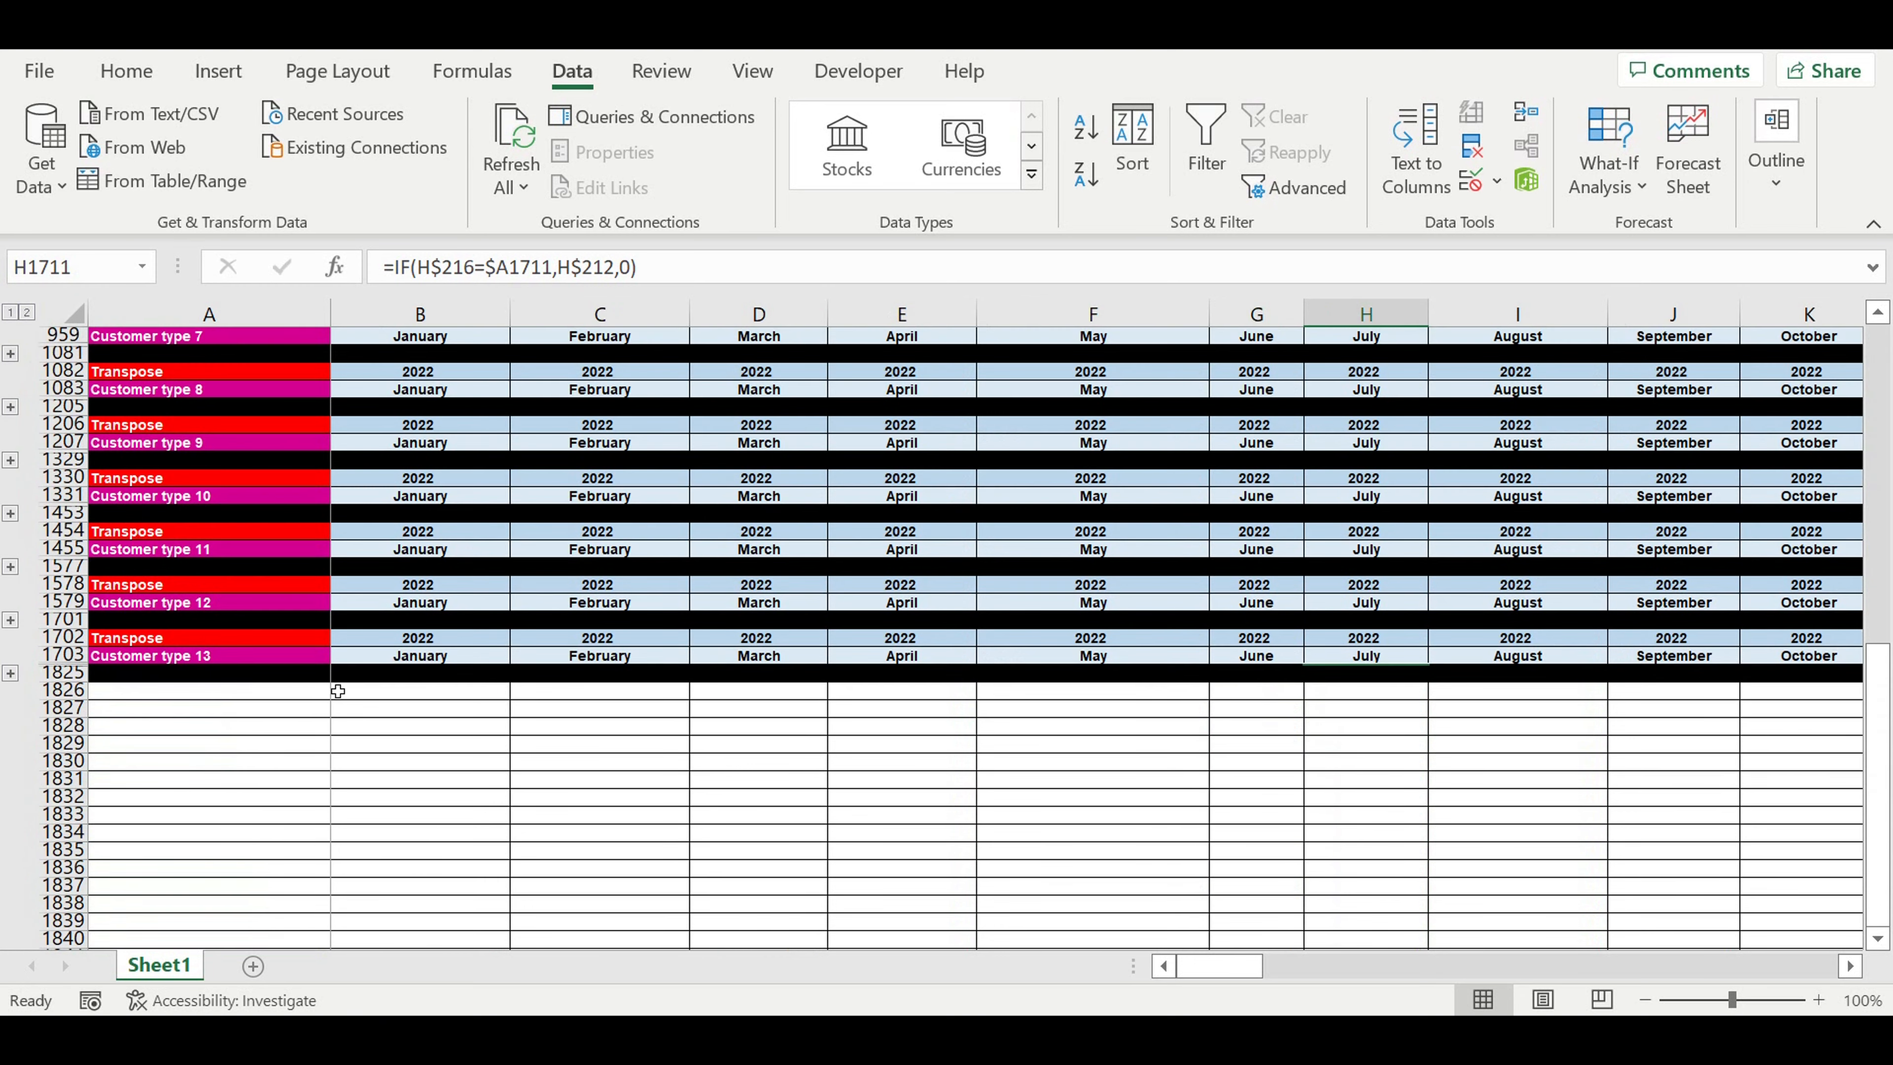
click(300, 743)
drag(64, 637, 69, 675)
scroll(237, 636, up, 1)
scroll(237, 636, up, 8)
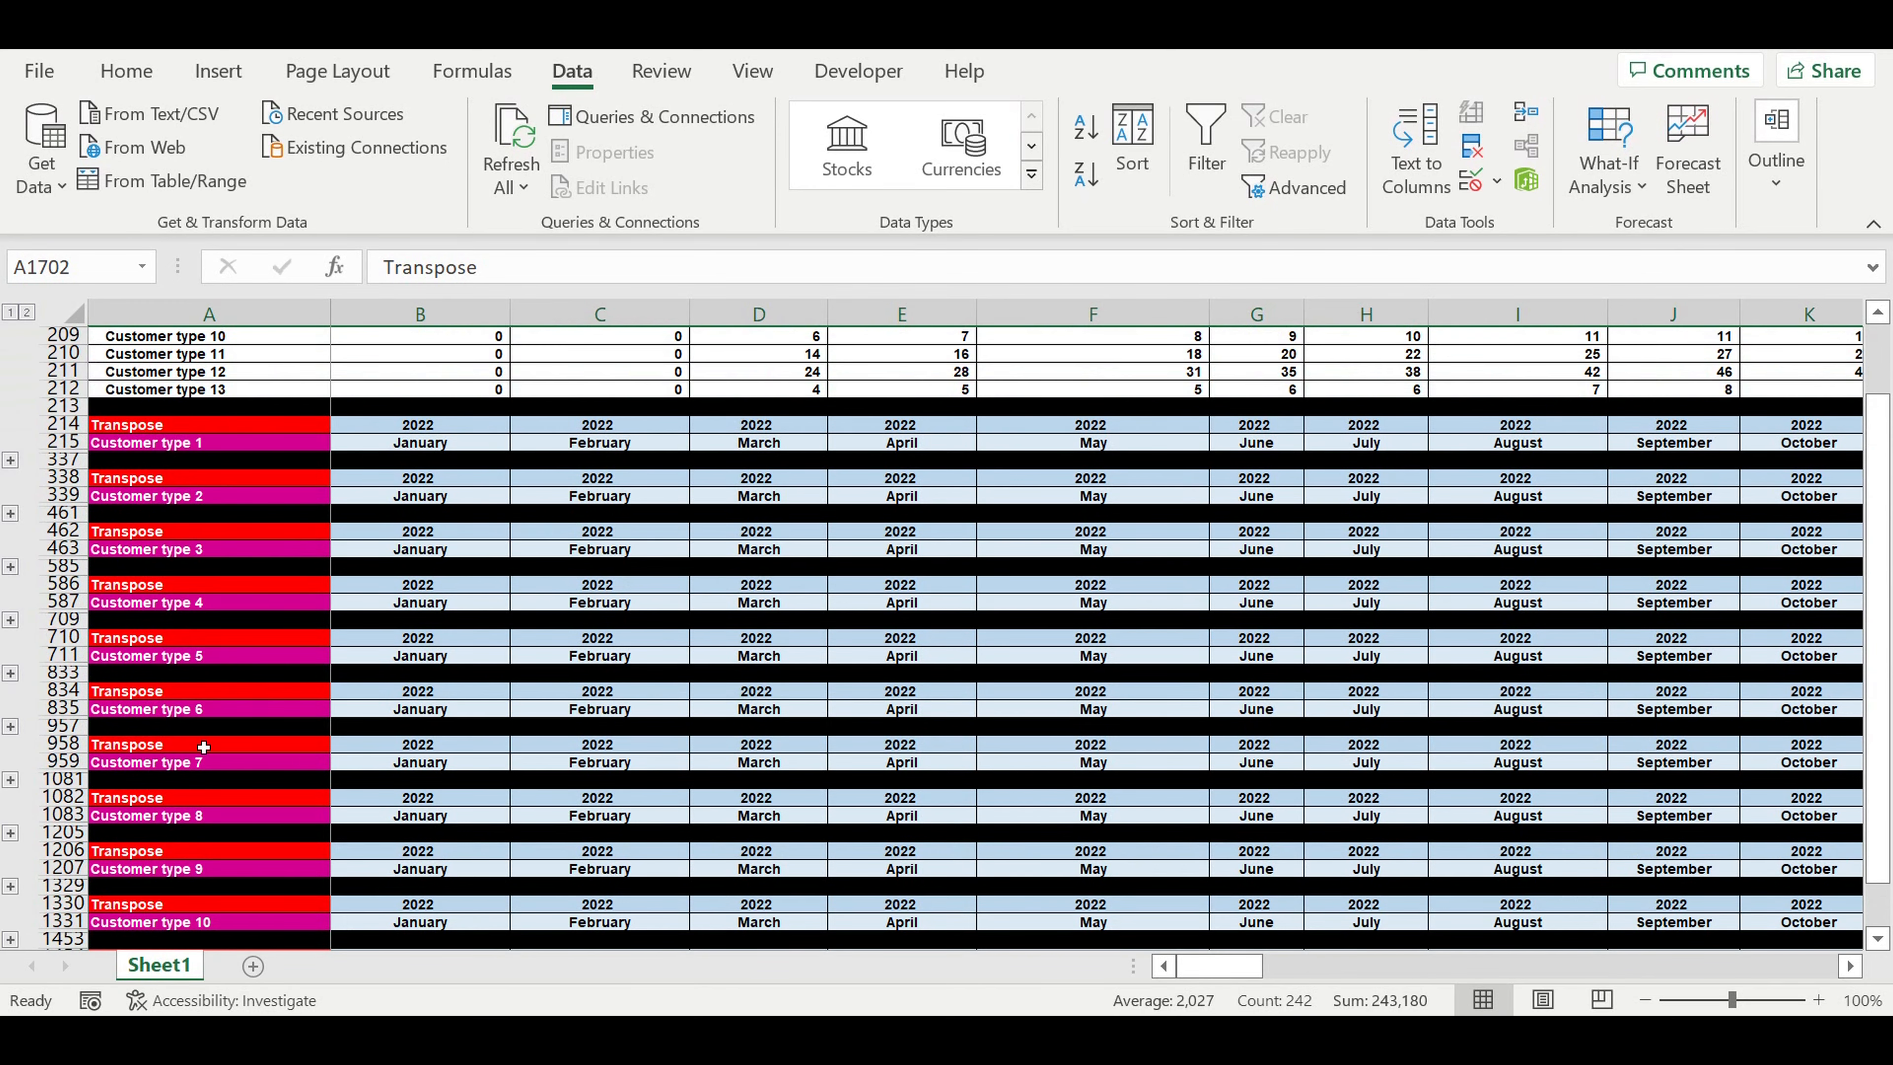
scroll(204, 746, down, 9)
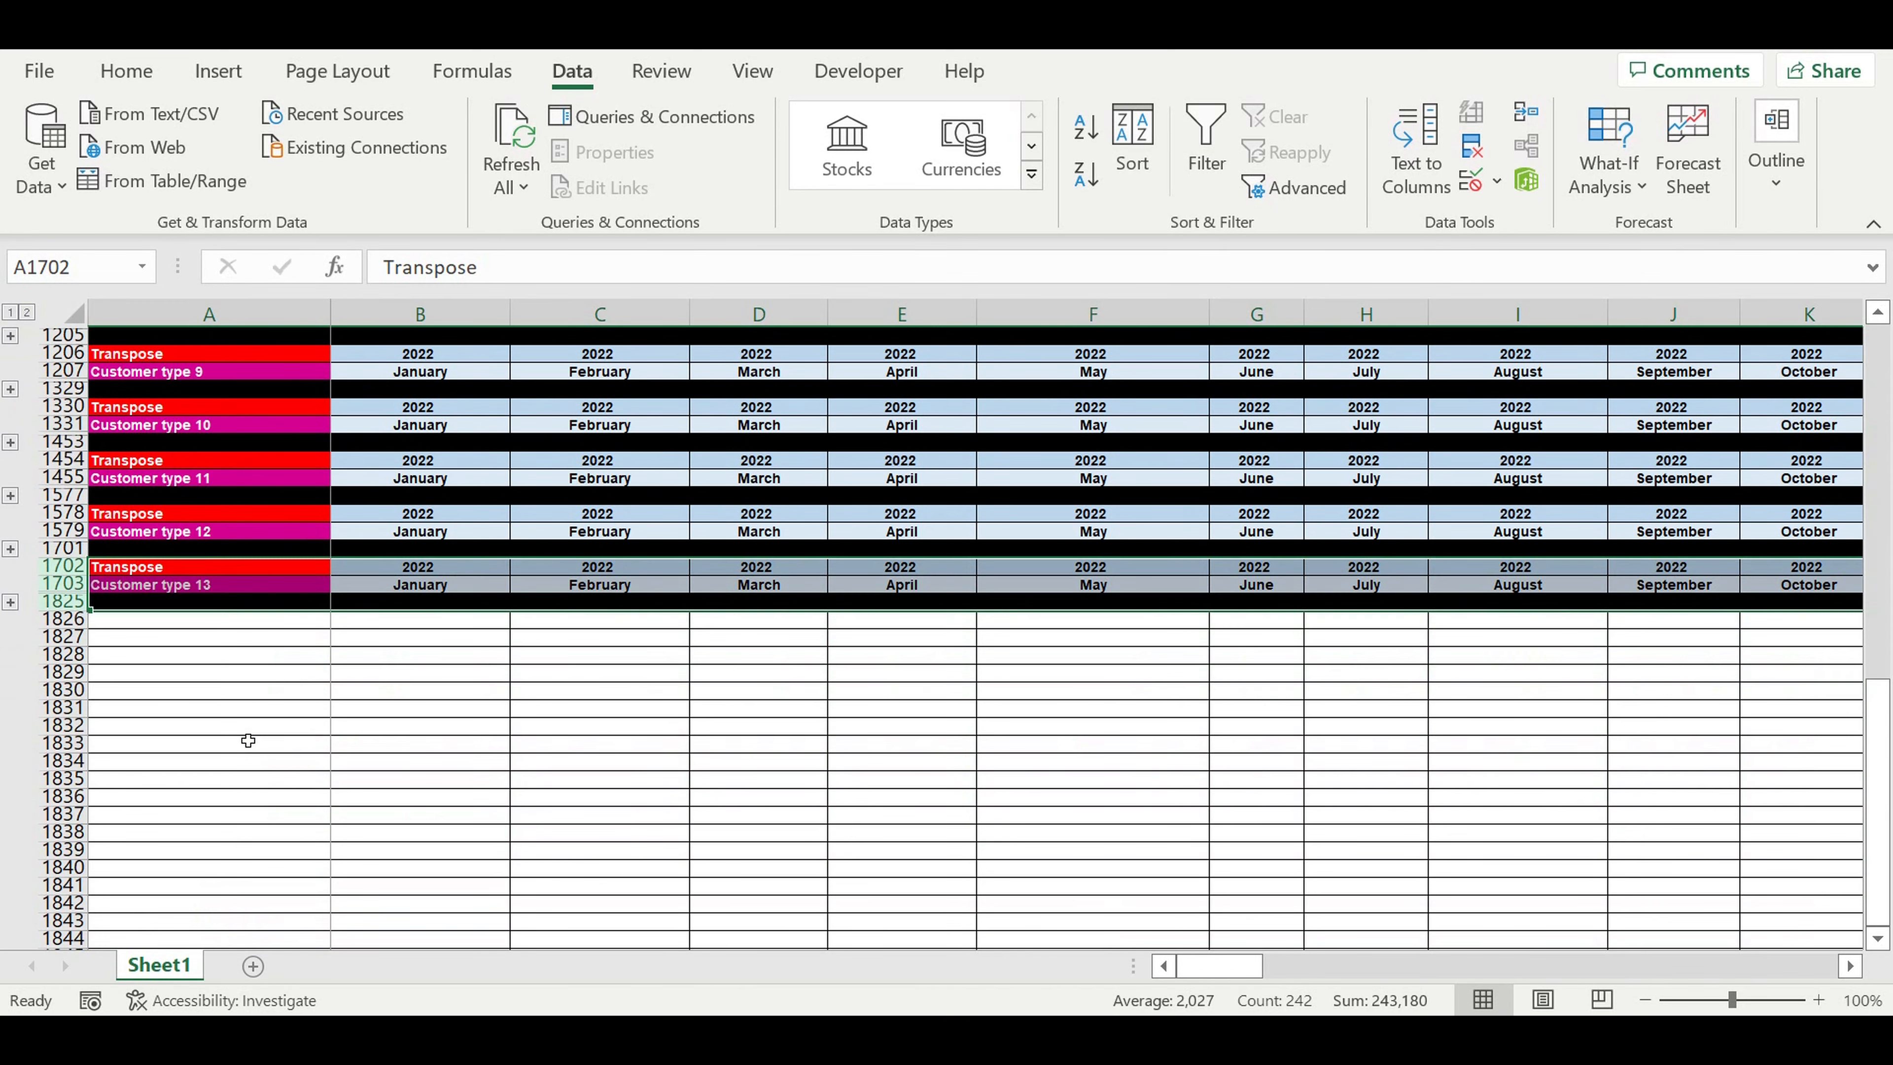
Copy the Customer type 13 block in rows 1702 to 1825 and paste it below, starting at row 1826
click(192, 690)
drag(68, 567, 75, 617)
key(ctrl+c)
click(152, 621)
key(shift+space)
key(ctrl+shift+Down)
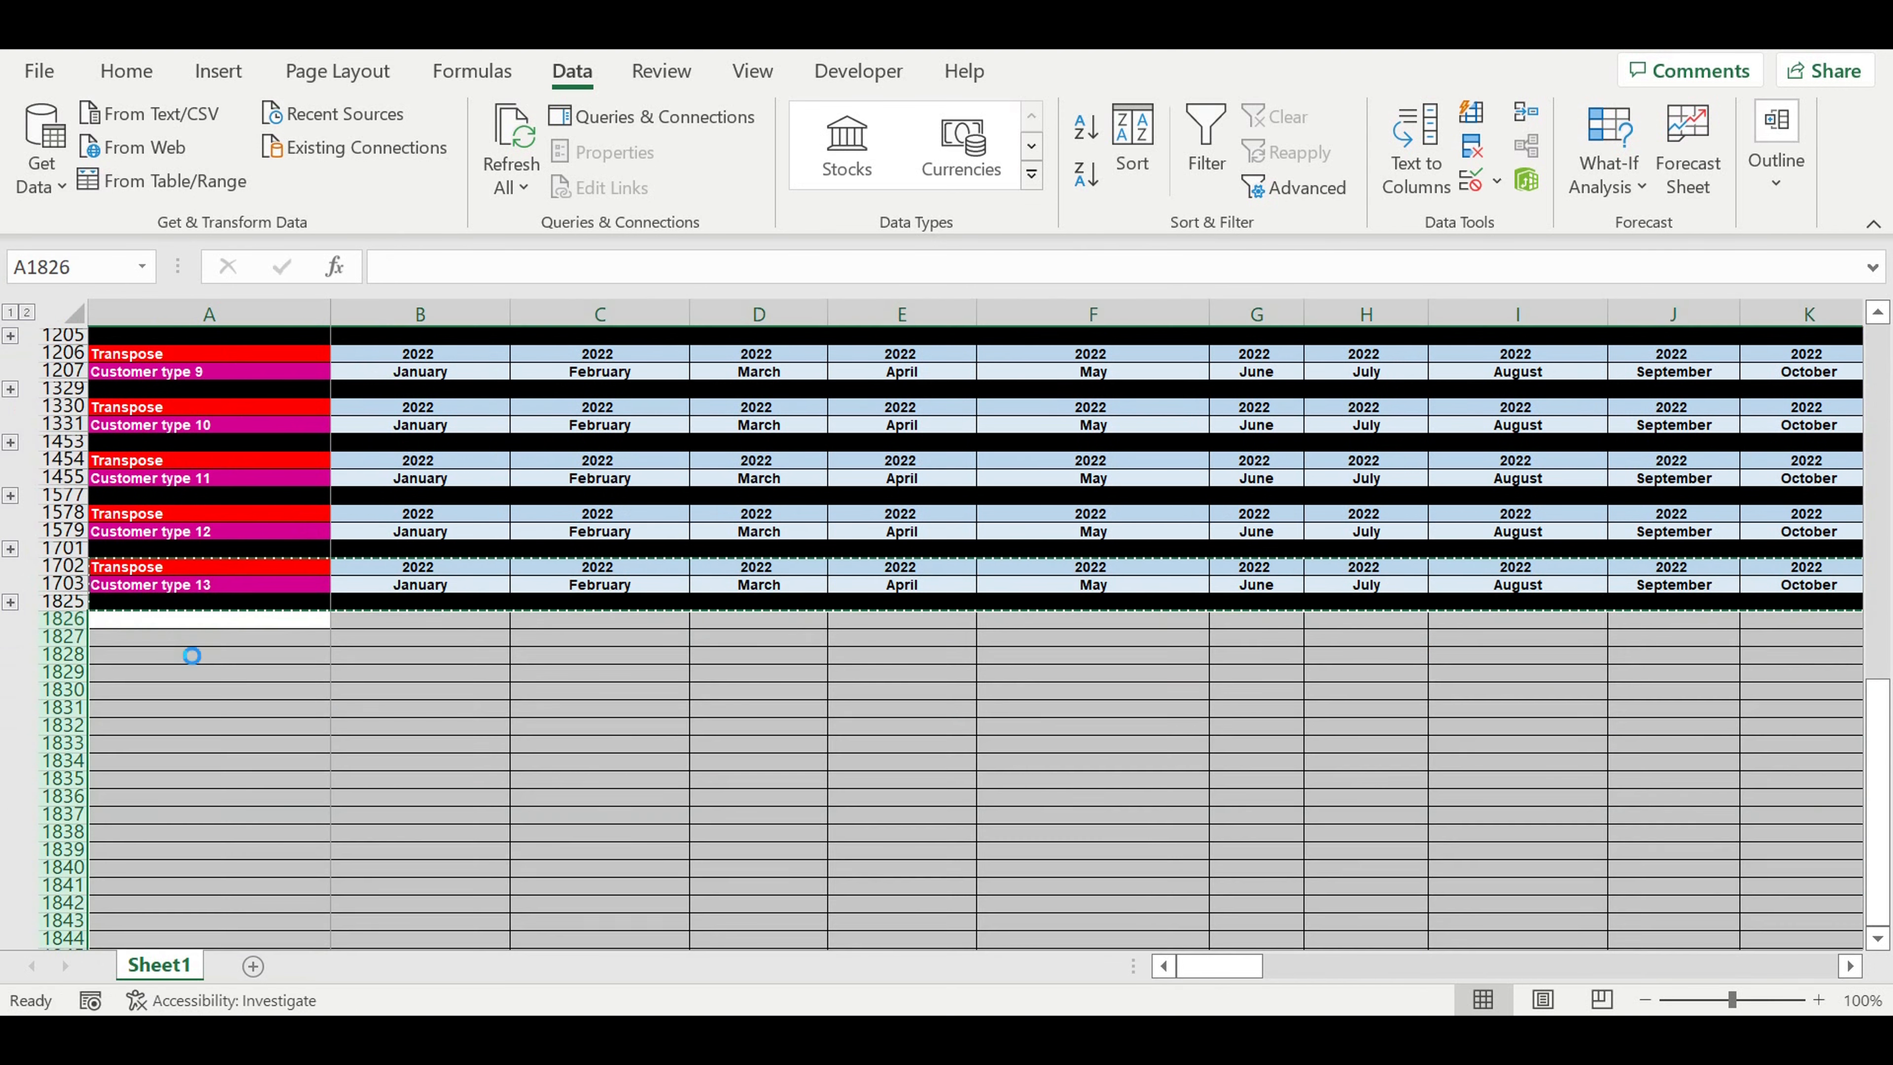
key(ctrl+v)
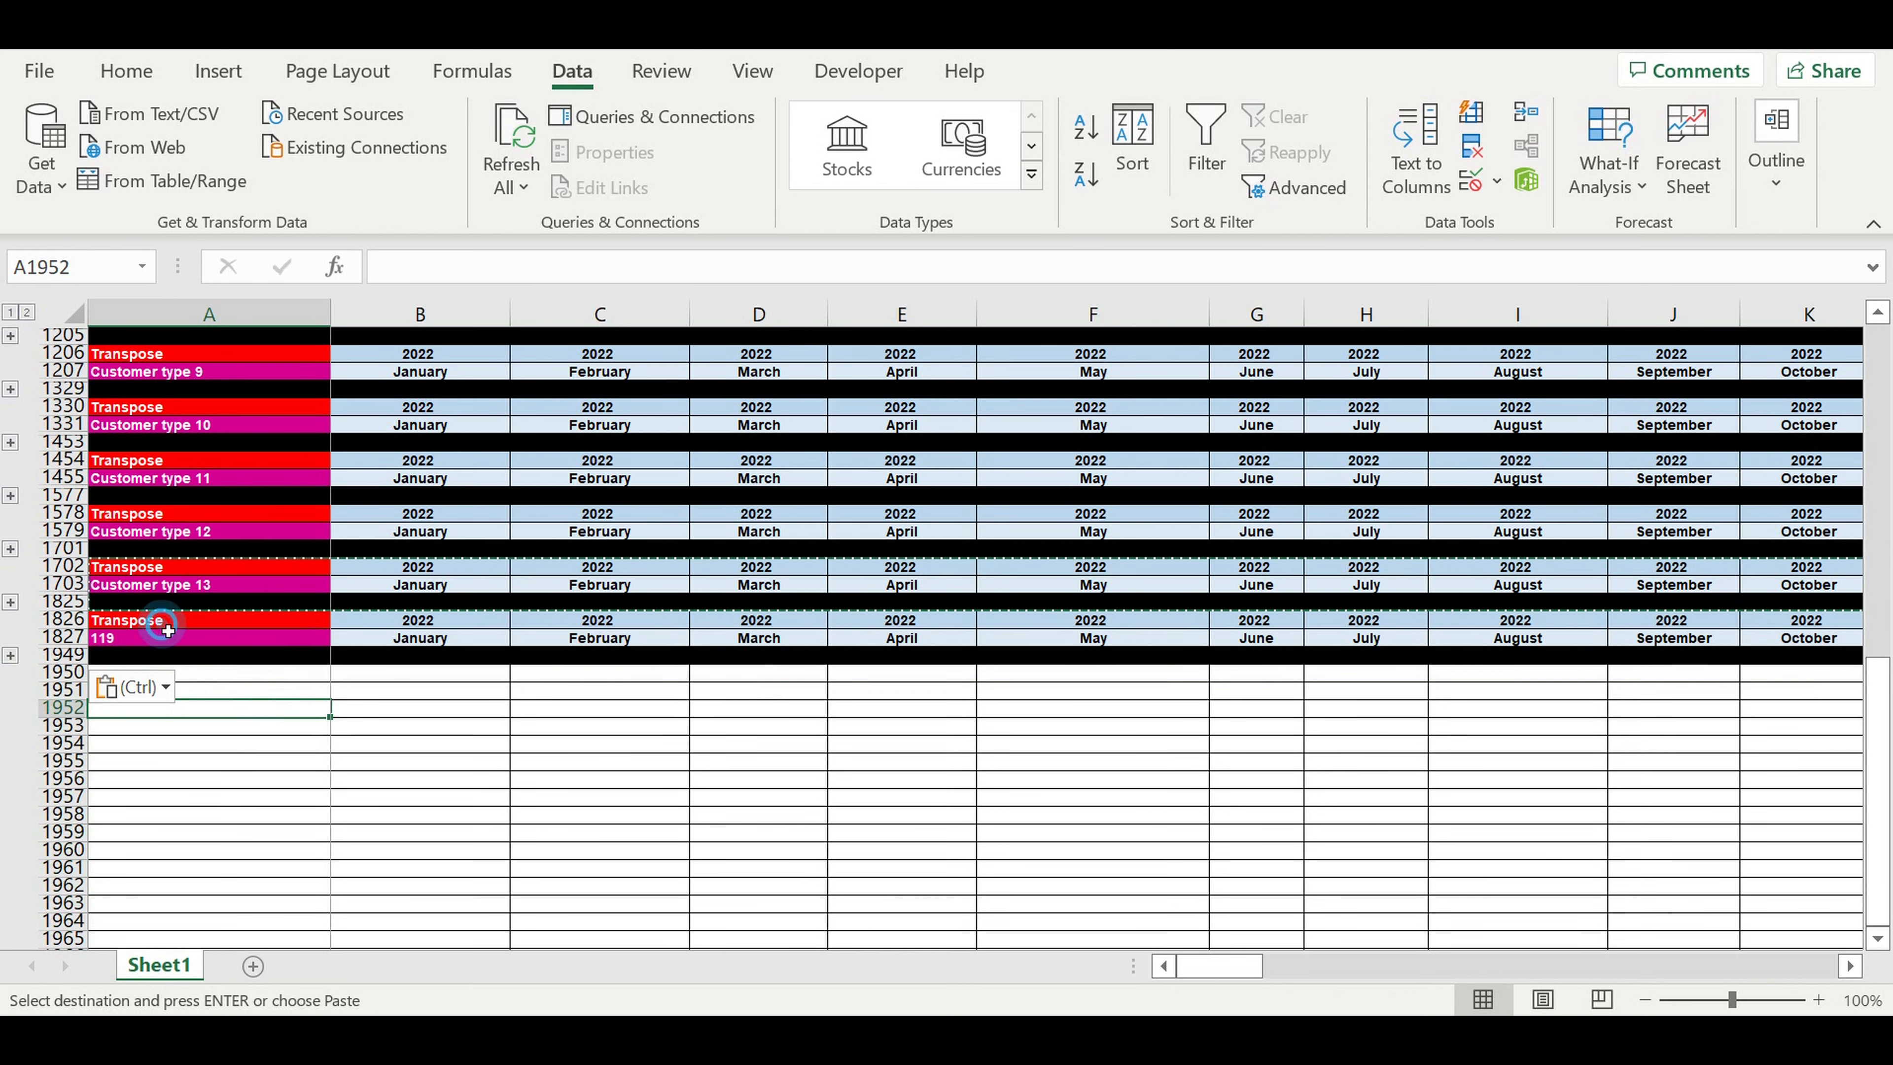
Rename the pasted block's title in A1826 to "Data (0-1-0)"
click(166, 625)
click(502, 265)
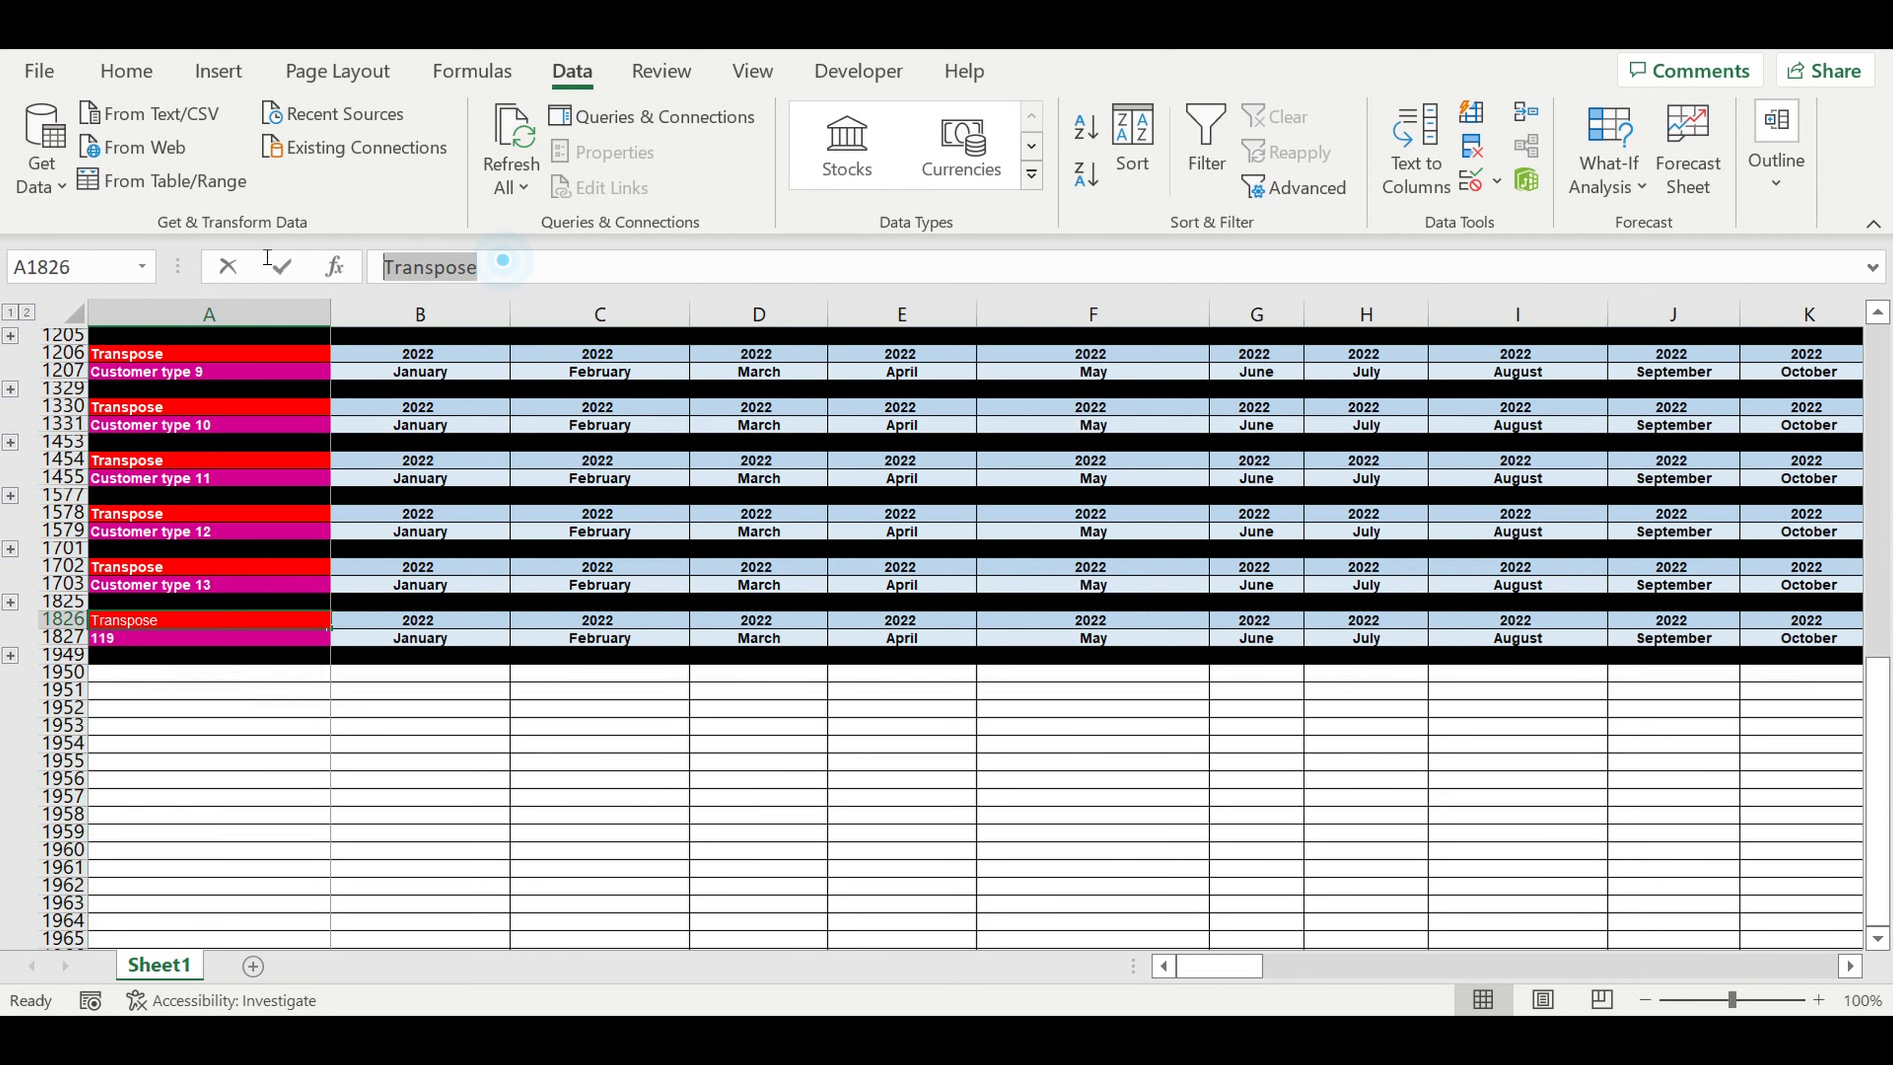
key(shift+Home)
text(Data)
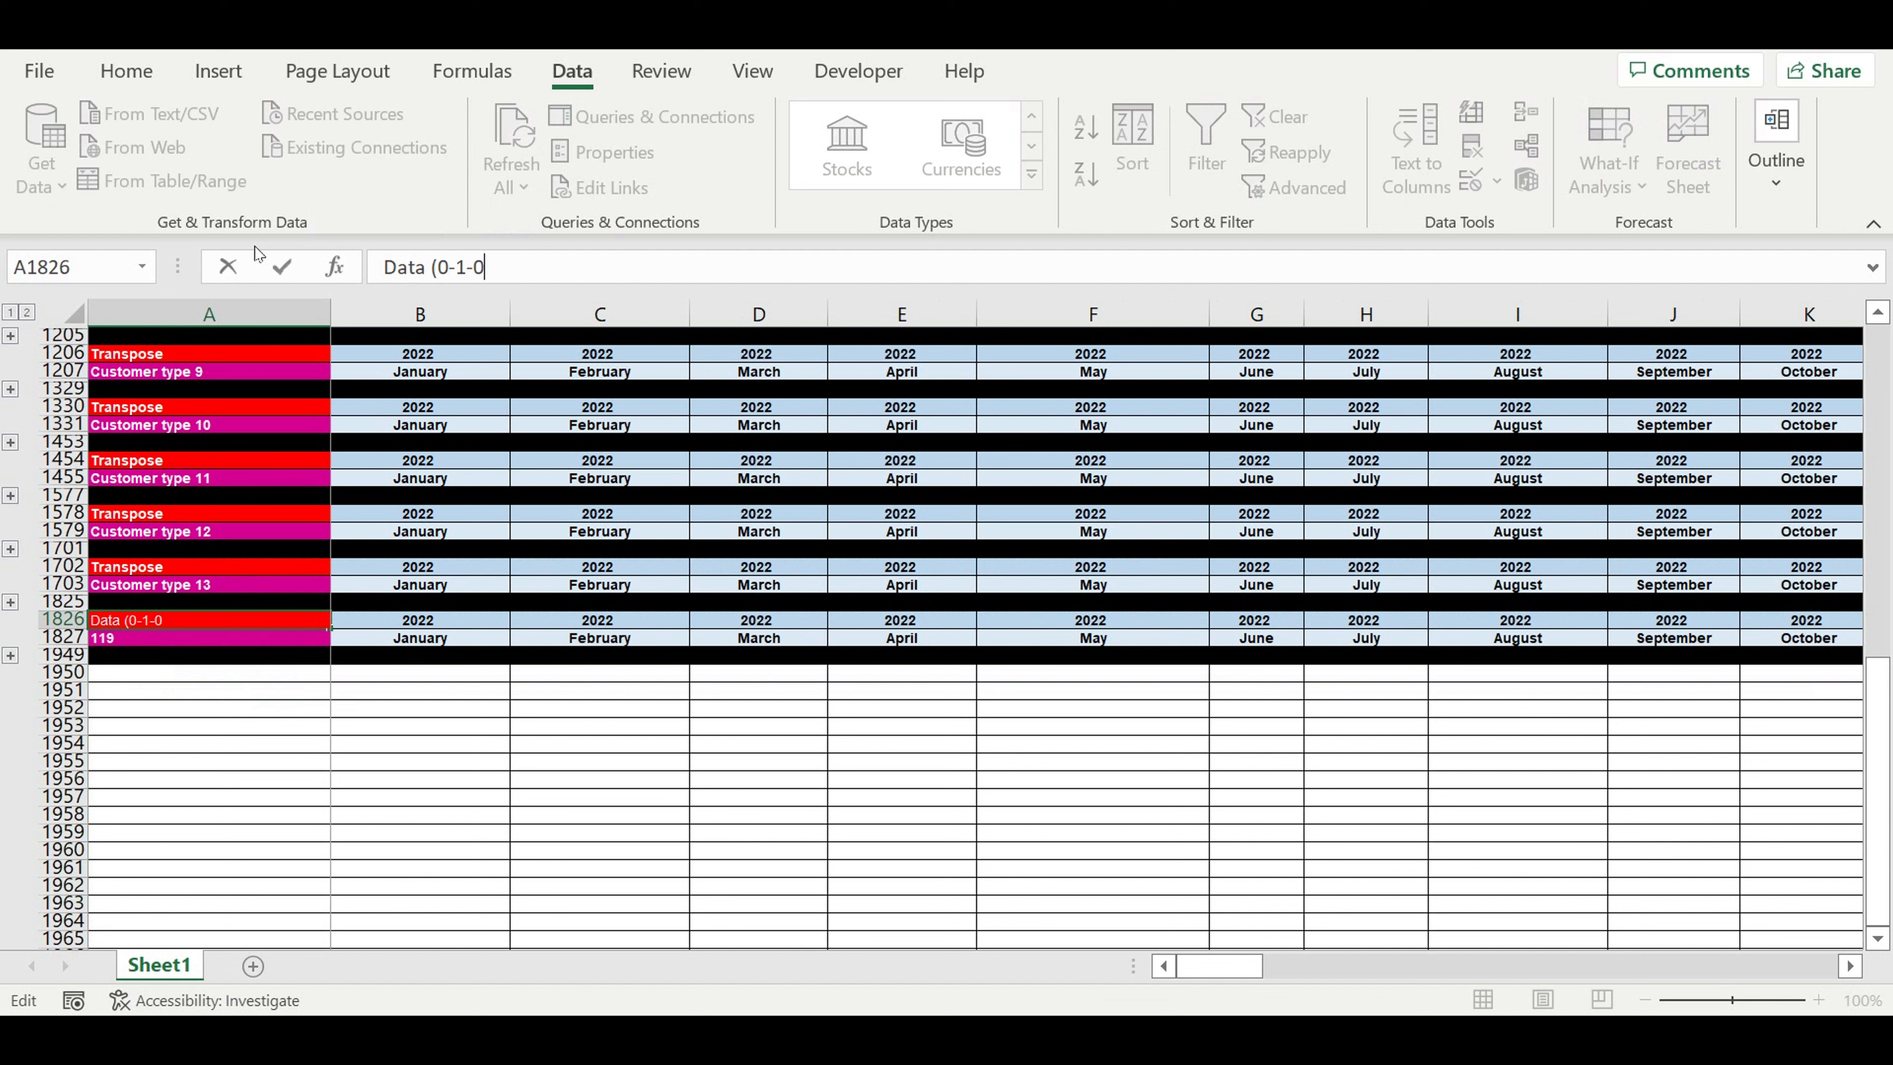
key(Return)
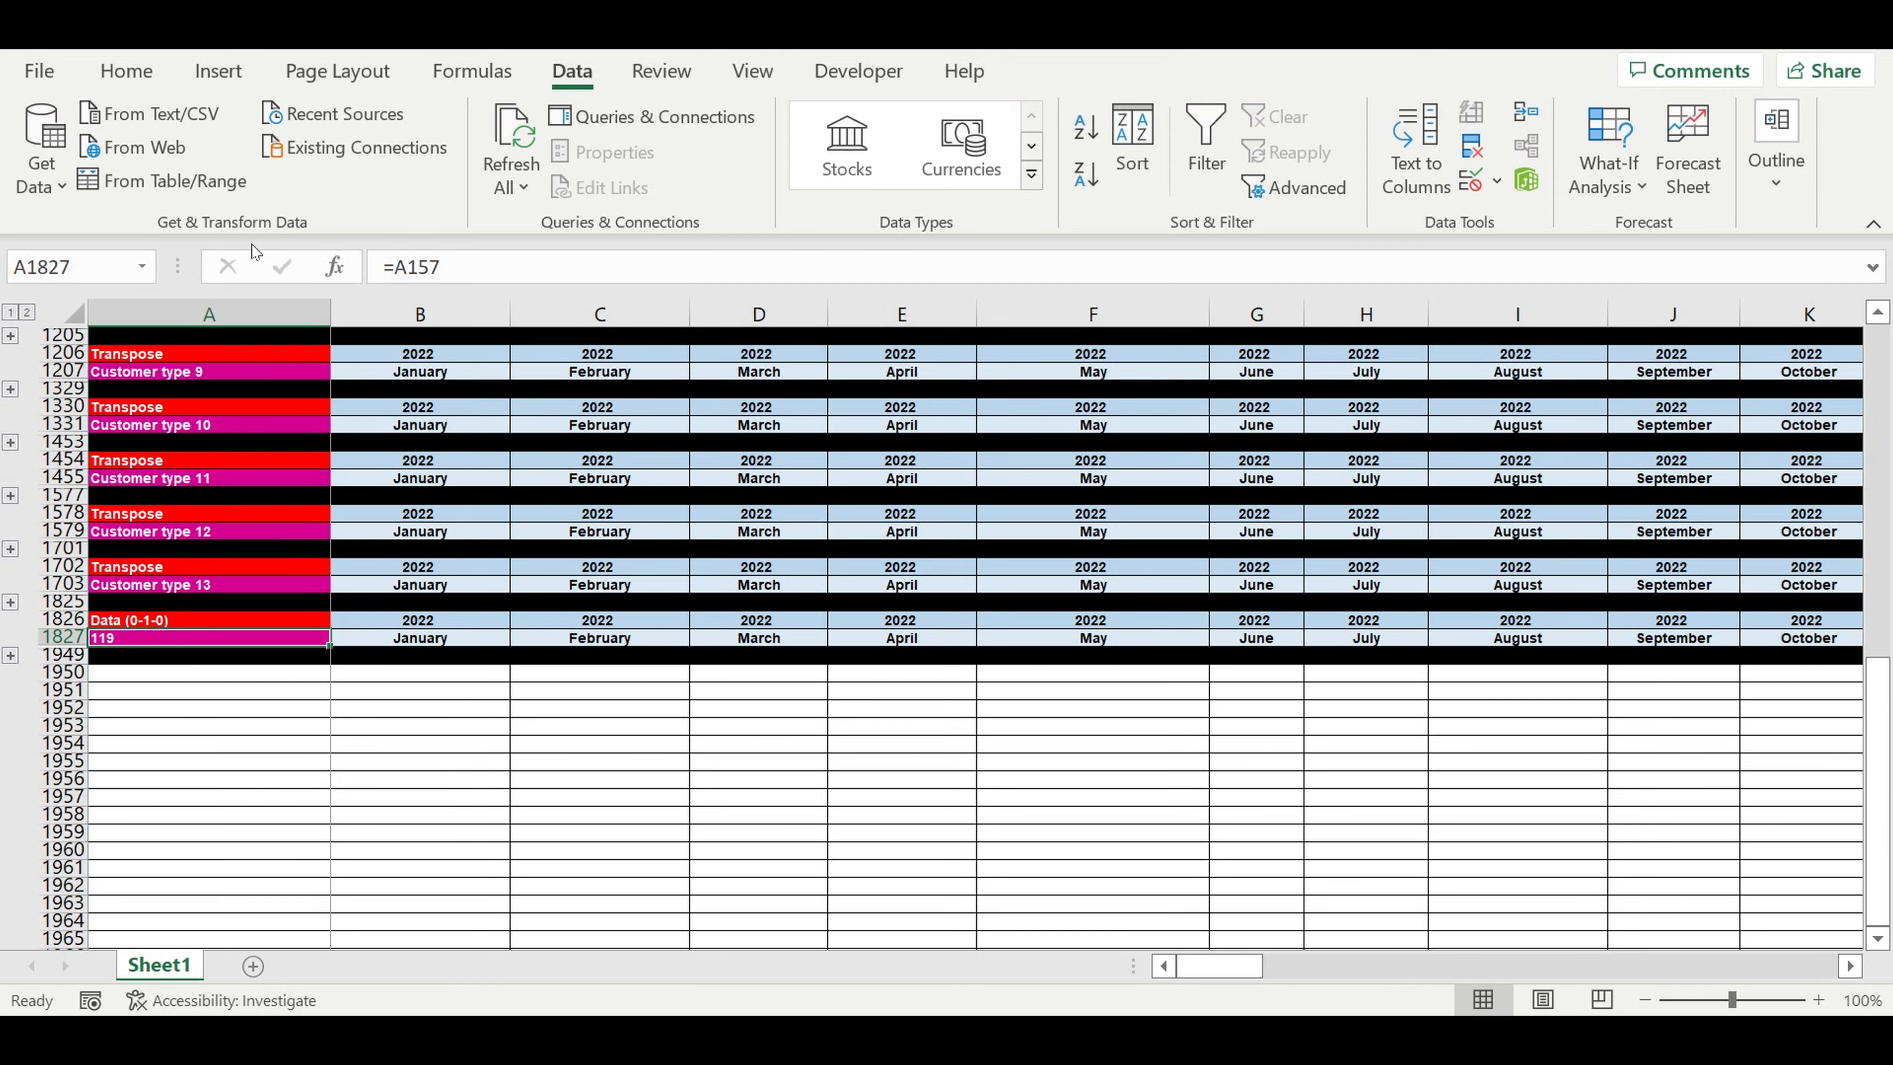
Link the Data block's customer label in A1827 to the Customer type 1 label with the formula =A215
text(=)
scroll(204, 675, up, 1)
scroll(204, 675, up, 8)
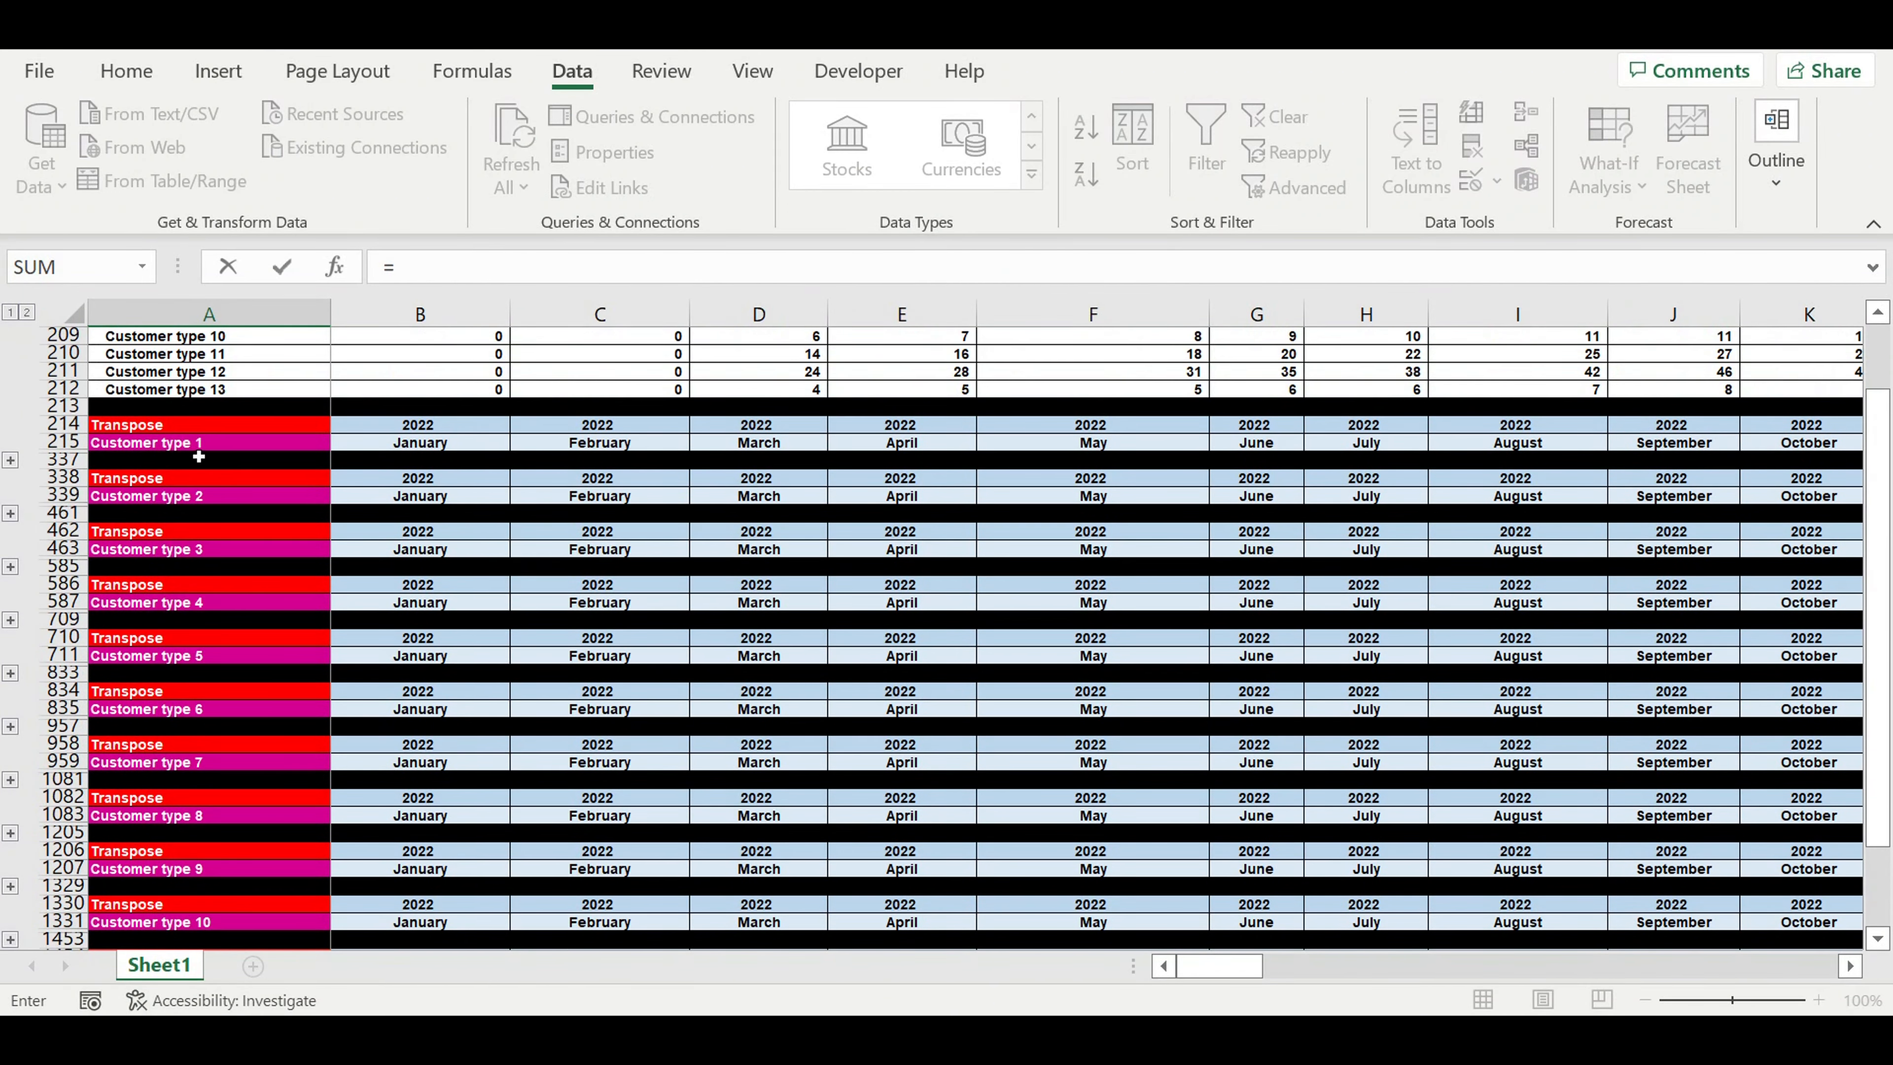
click(181, 450)
key(Return)
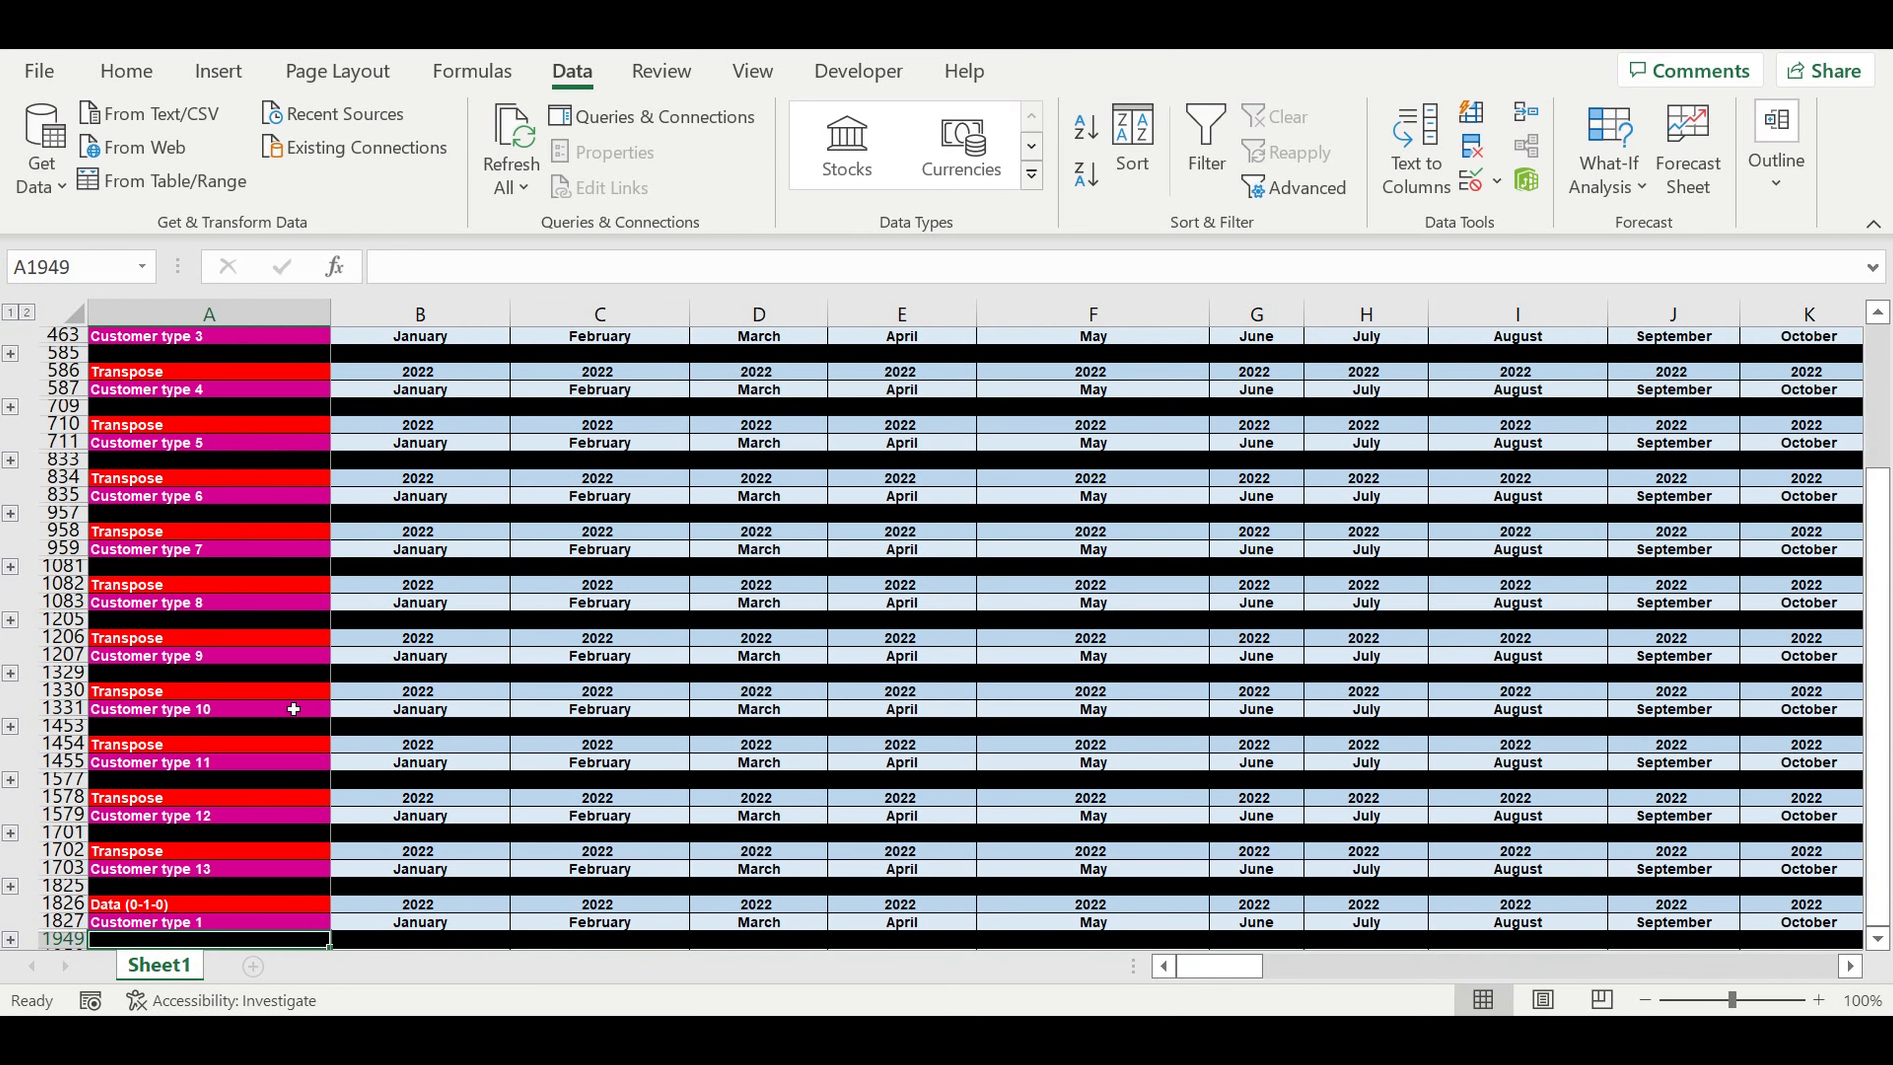
Fill the Data (0-1-0) title cell A1826 with standard green
scroll(312, 722, down, 4)
click(254, 675)
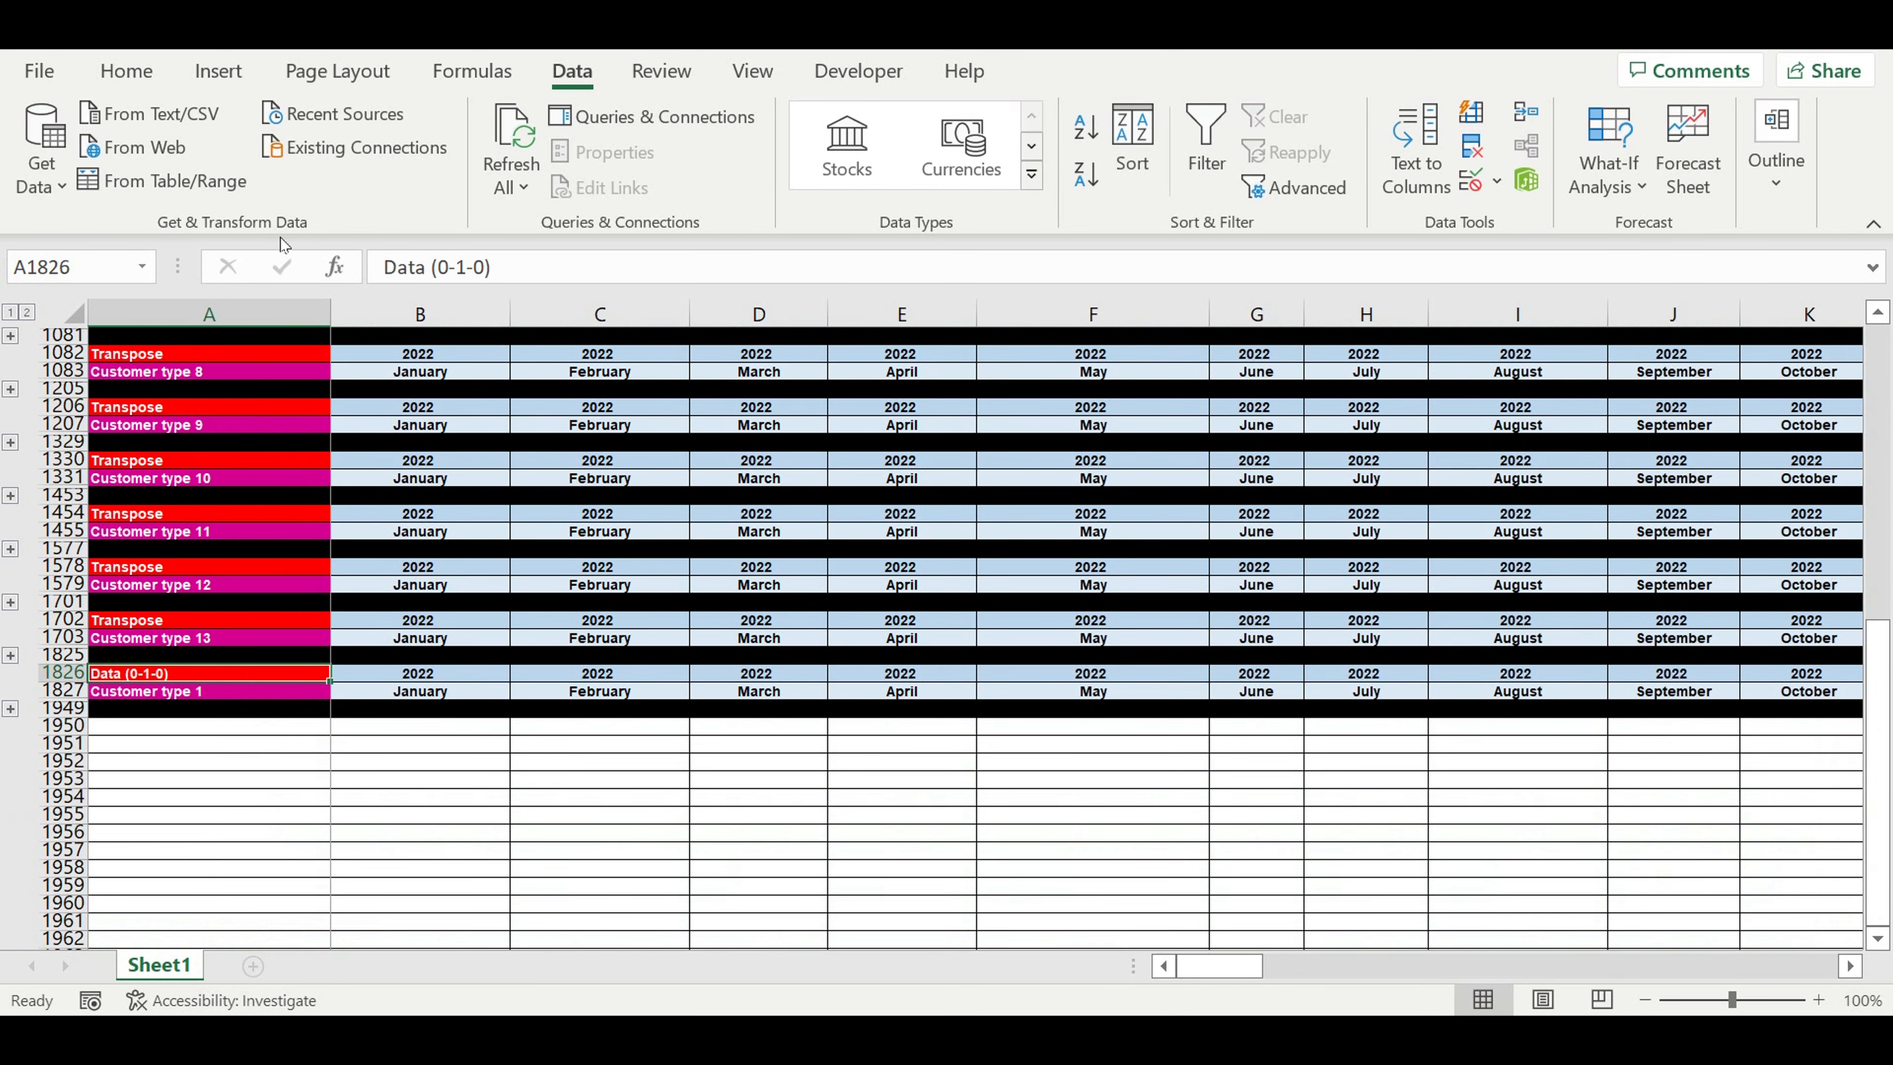
click(126, 71)
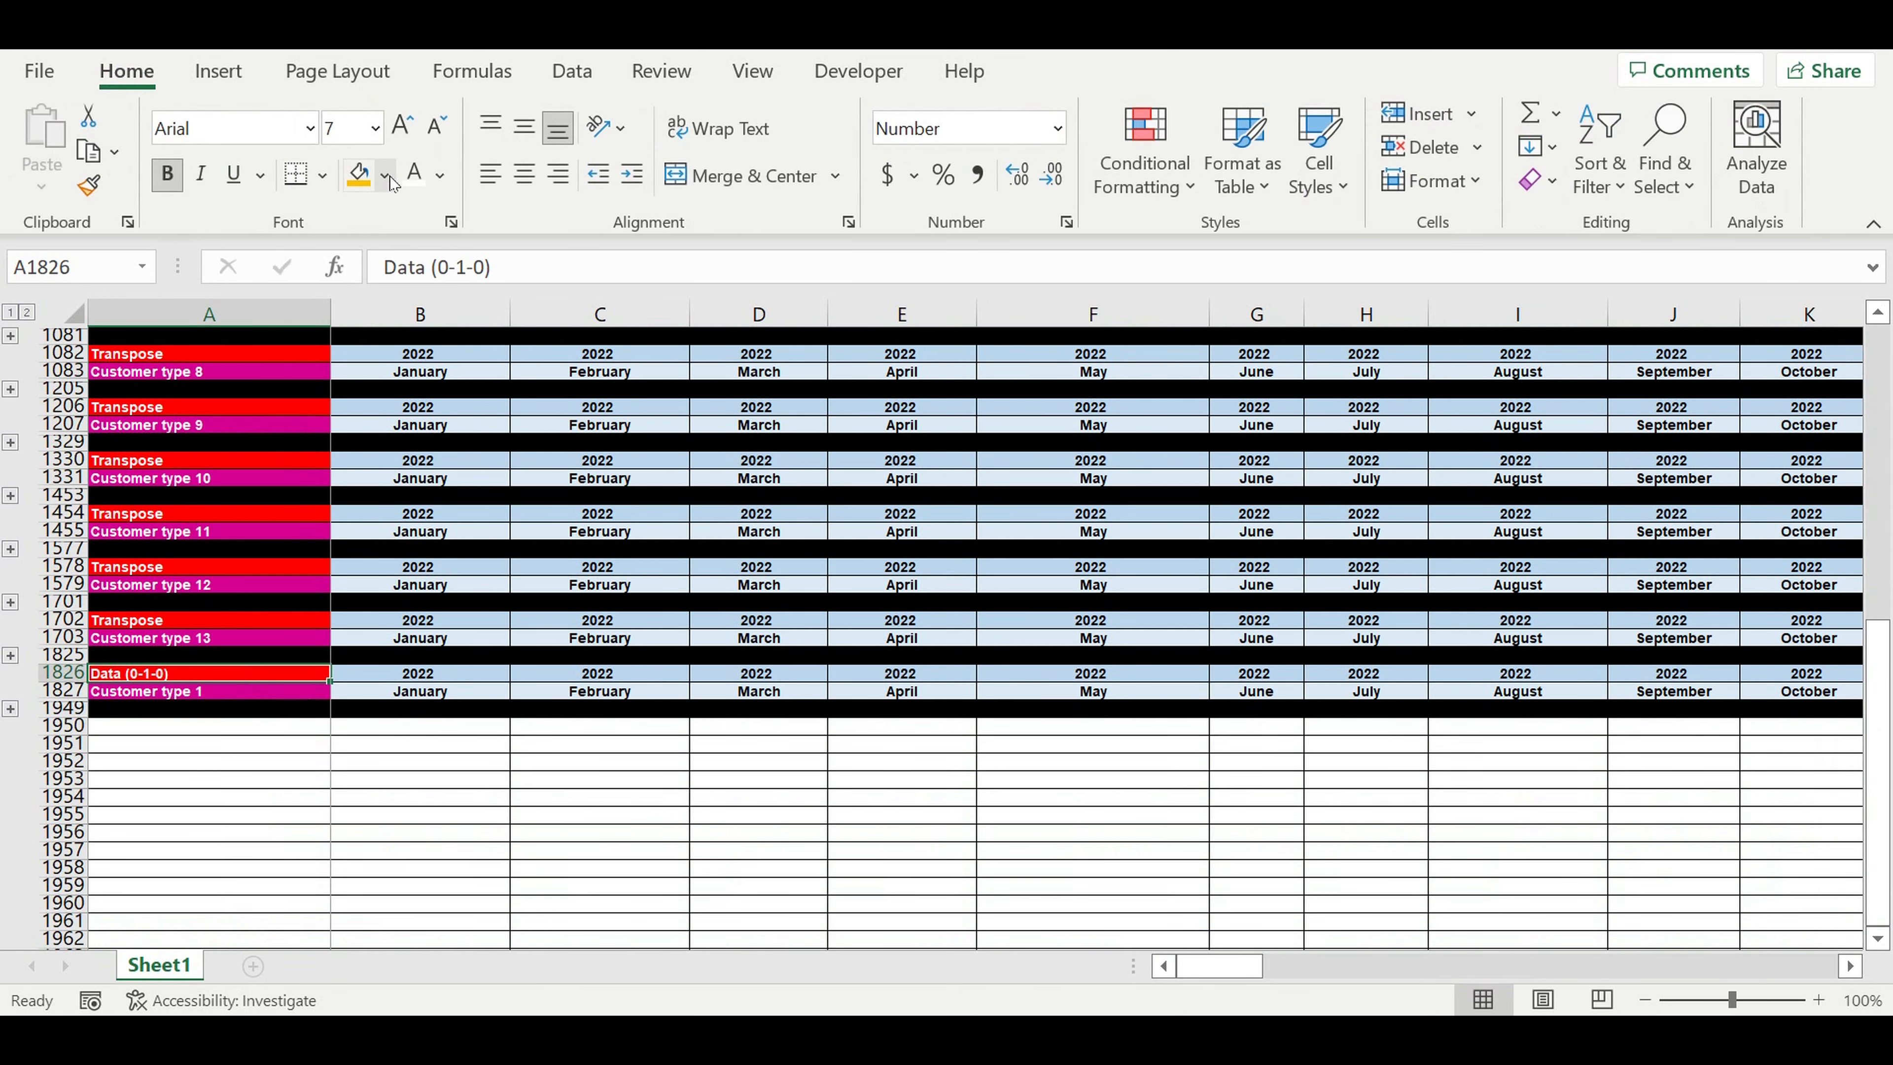
click(384, 174)
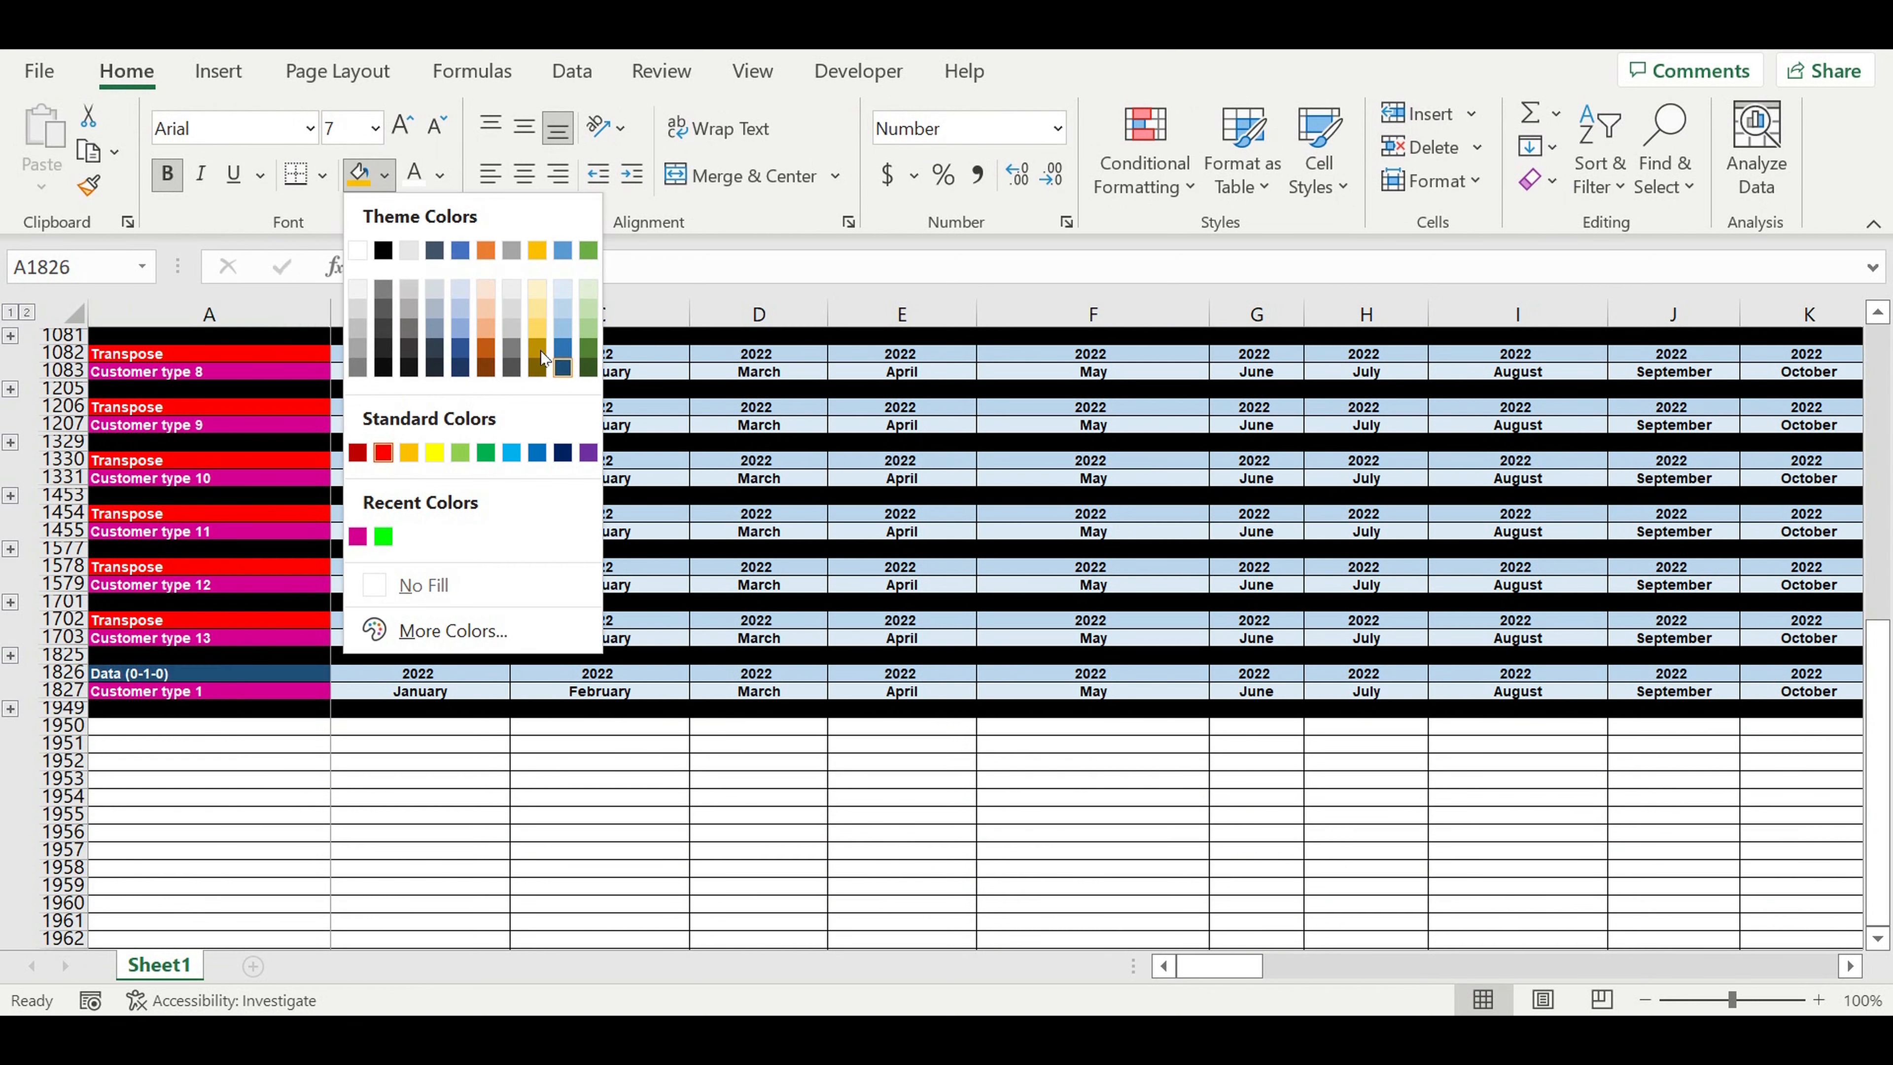
click(590, 349)
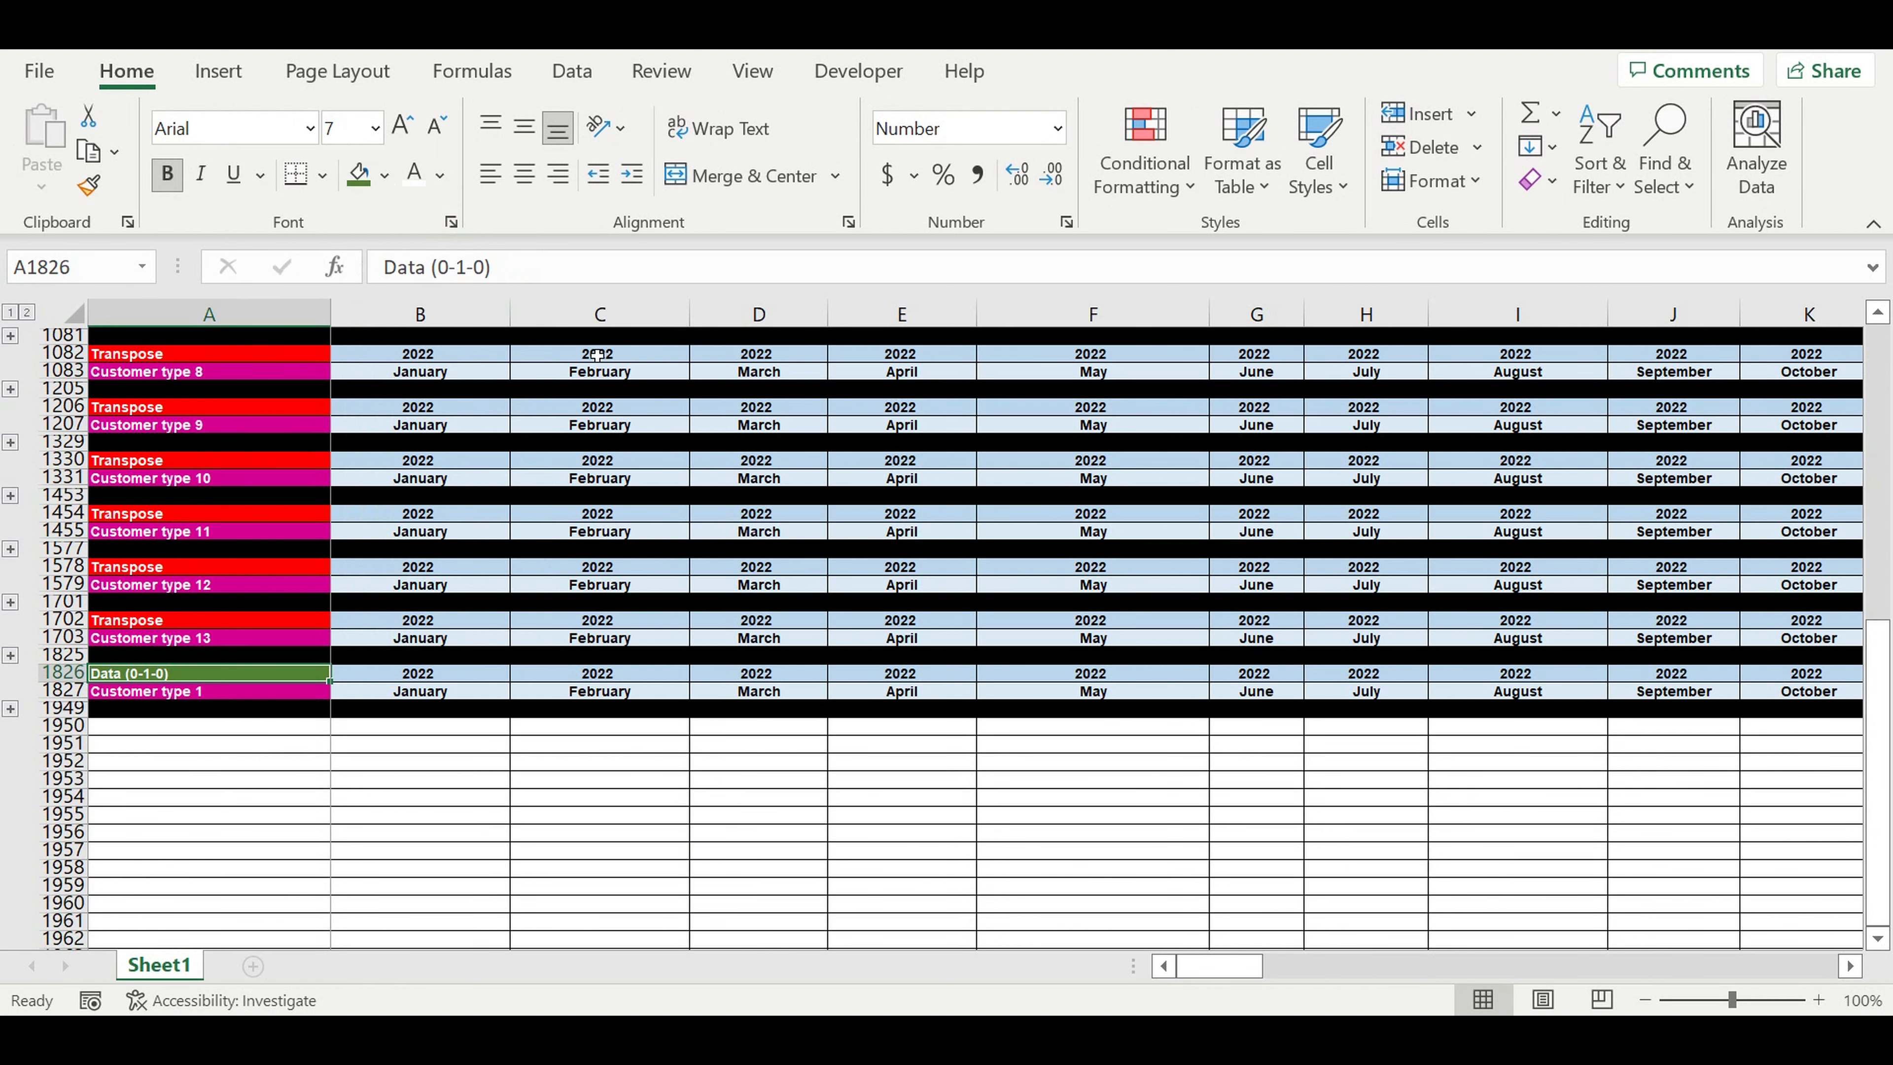
click(384, 175)
click(488, 452)
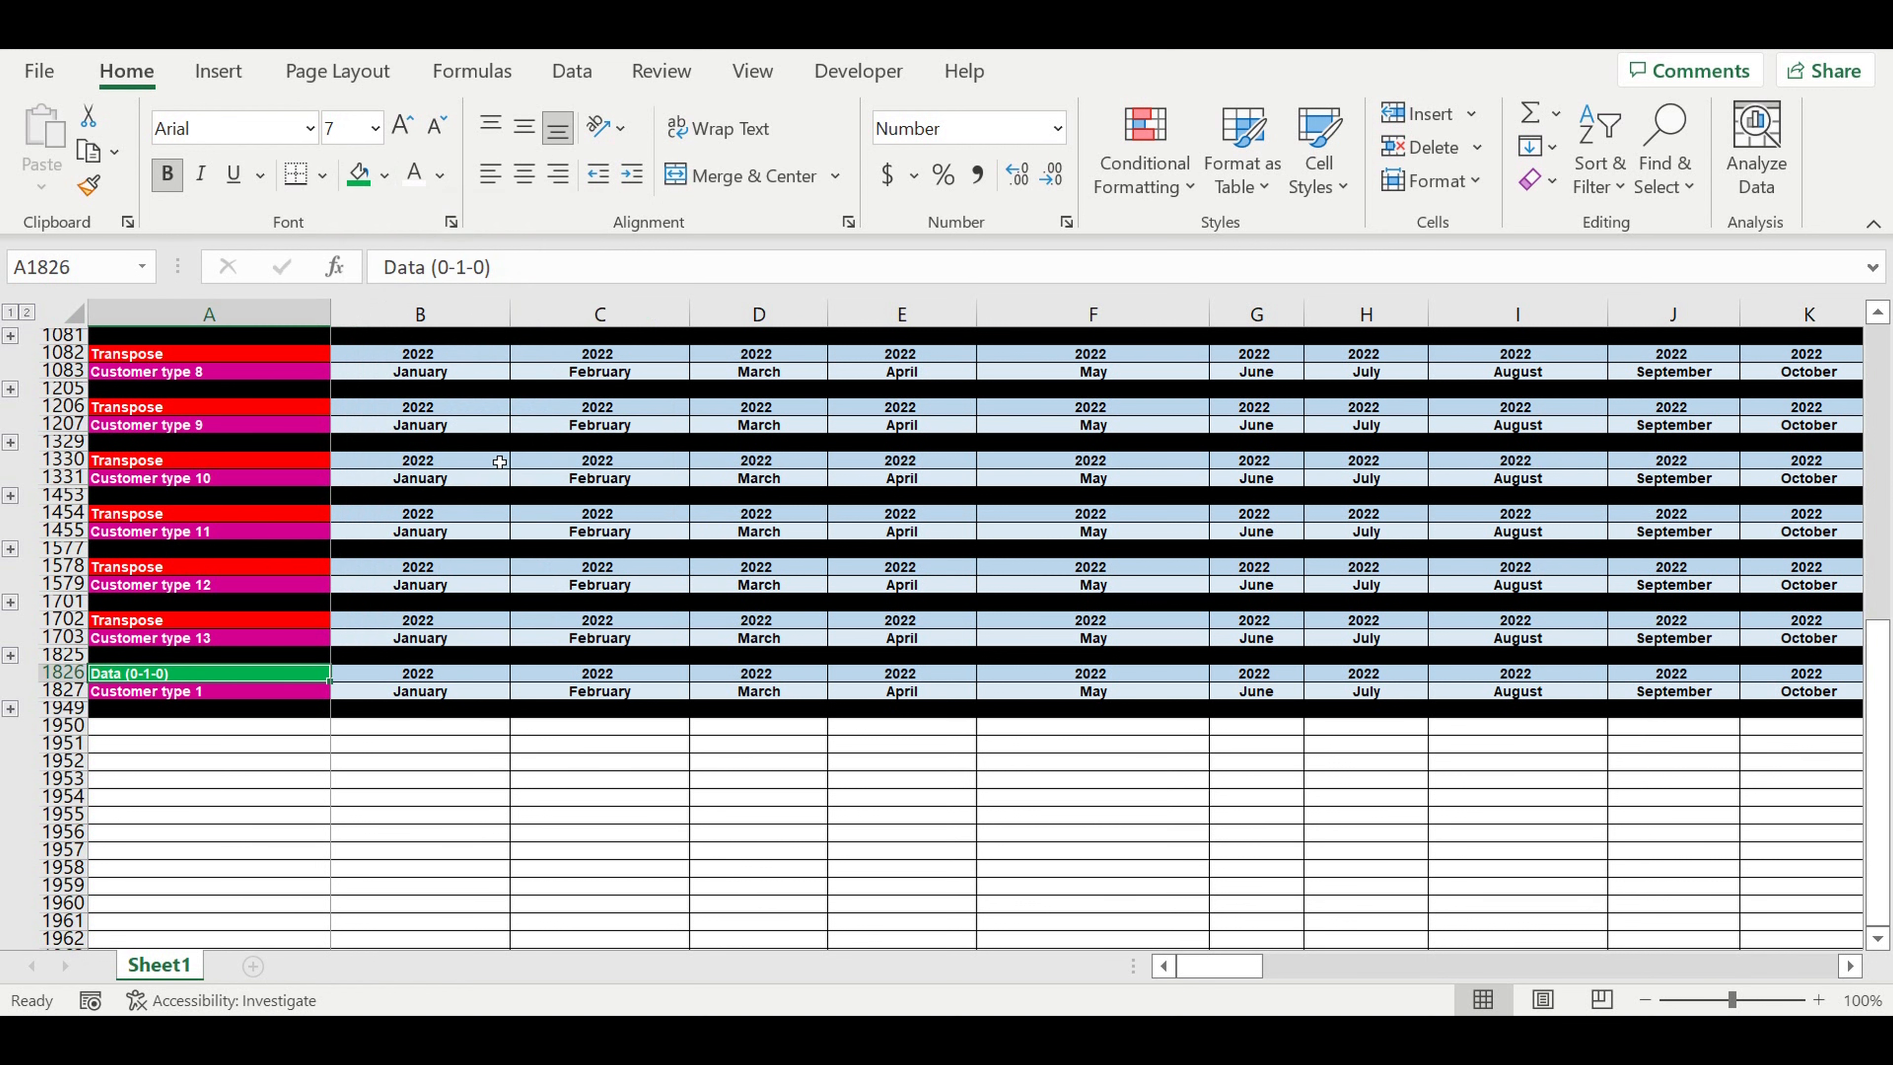
Give the Customer type 1 label in A1827 a bright green fill and black font
click(253, 691)
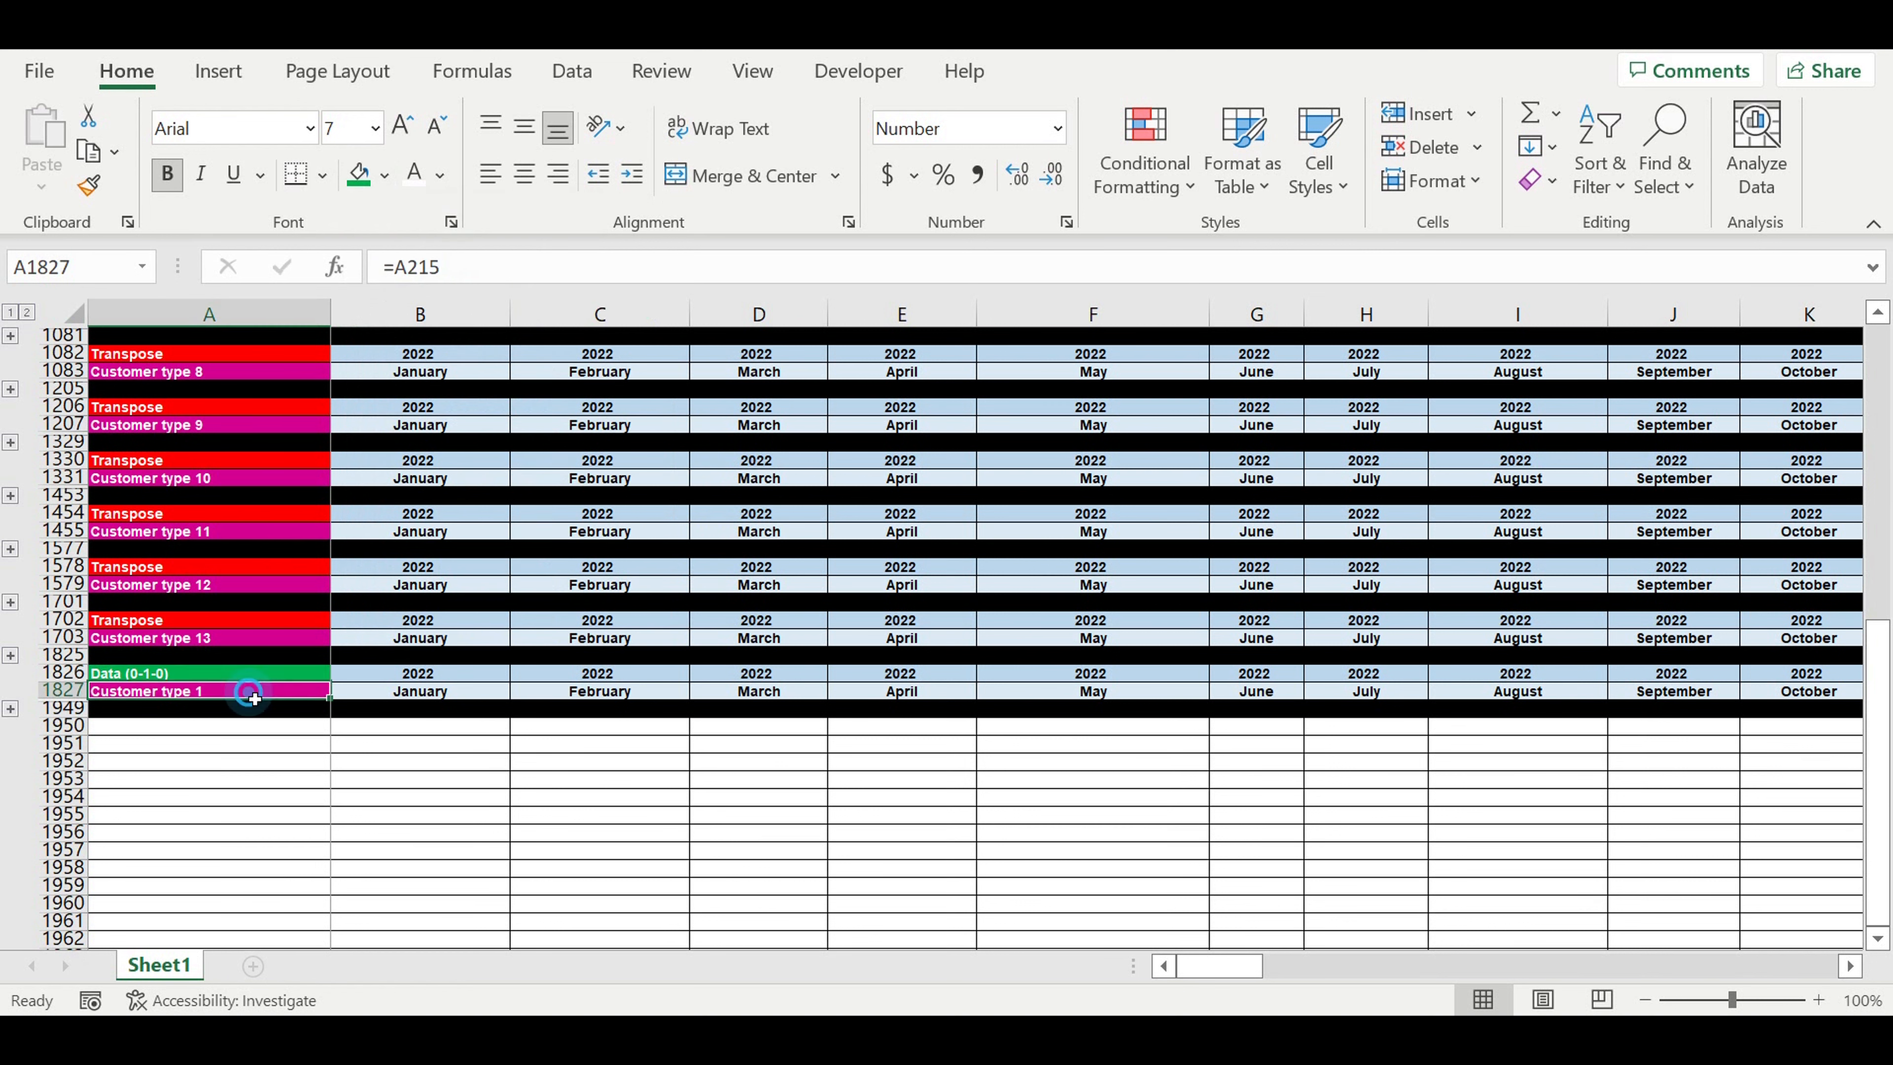
click(385, 175)
click(383, 537)
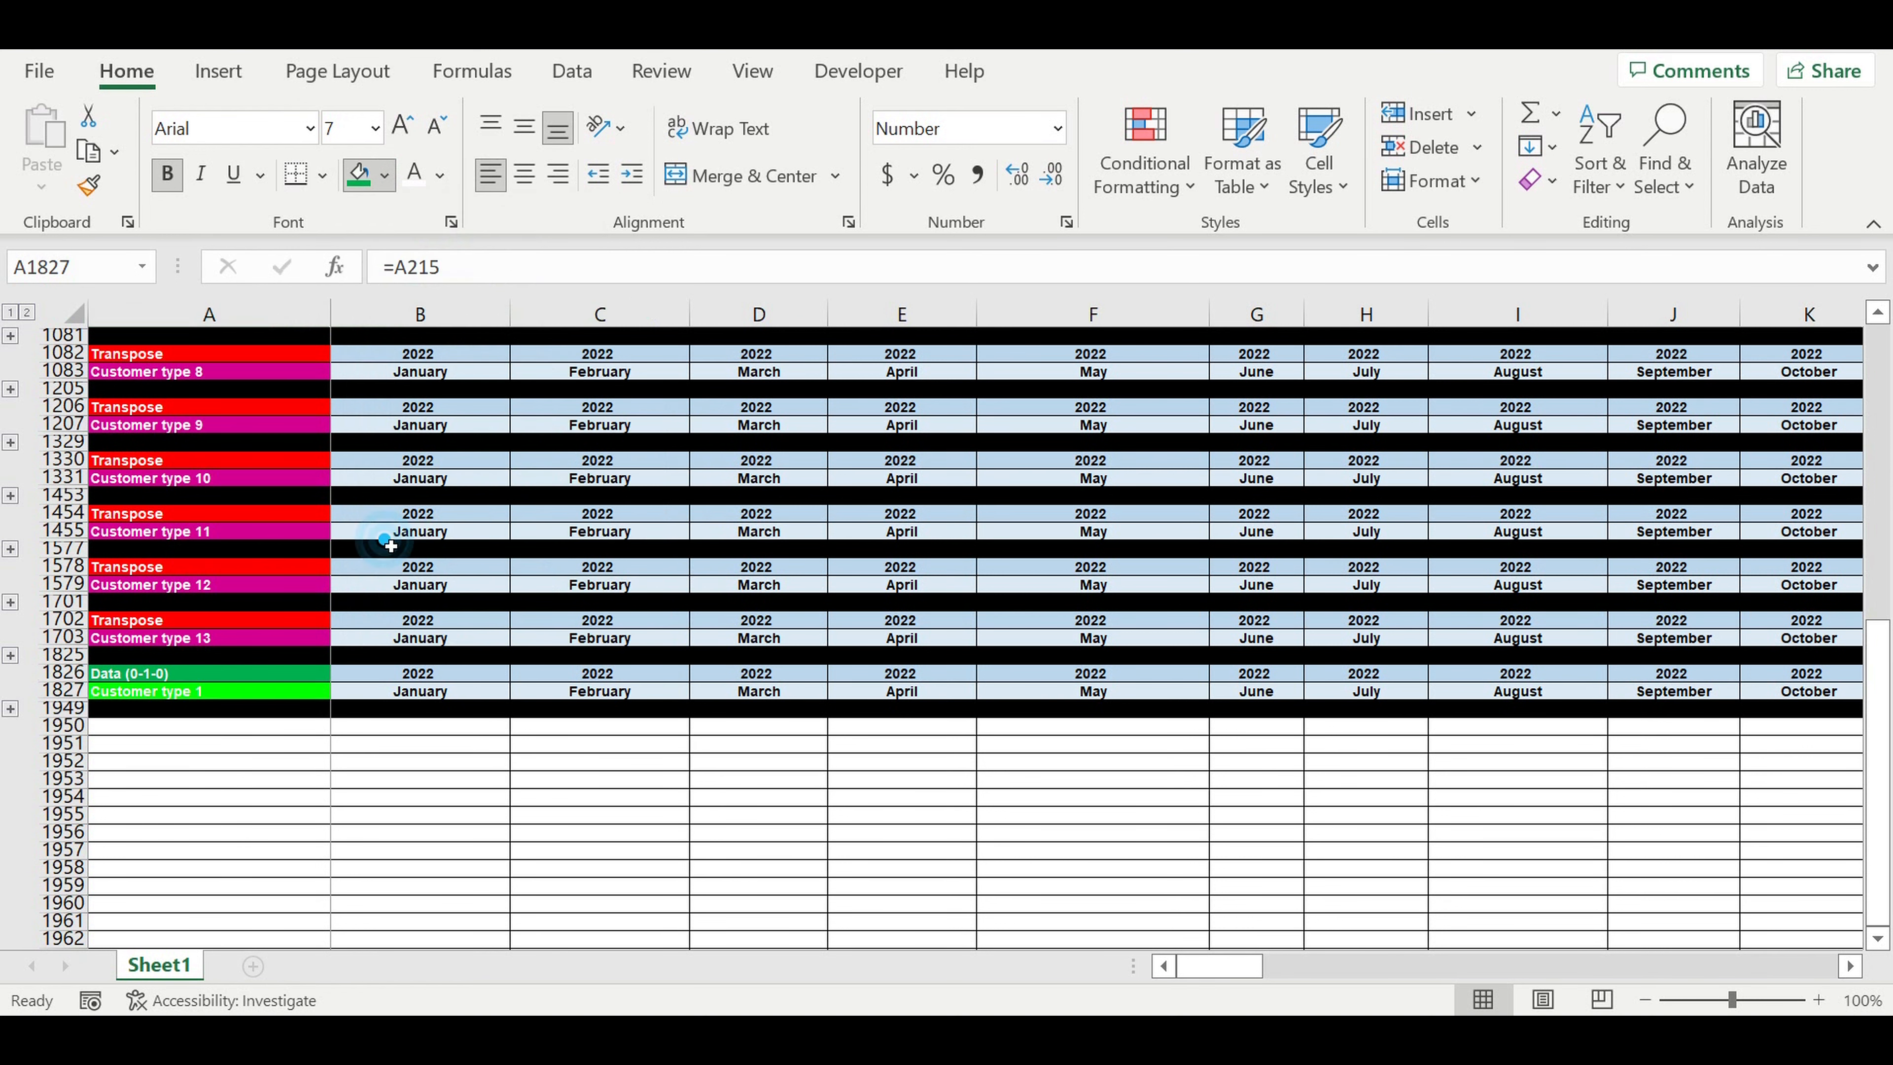
click(439, 175)
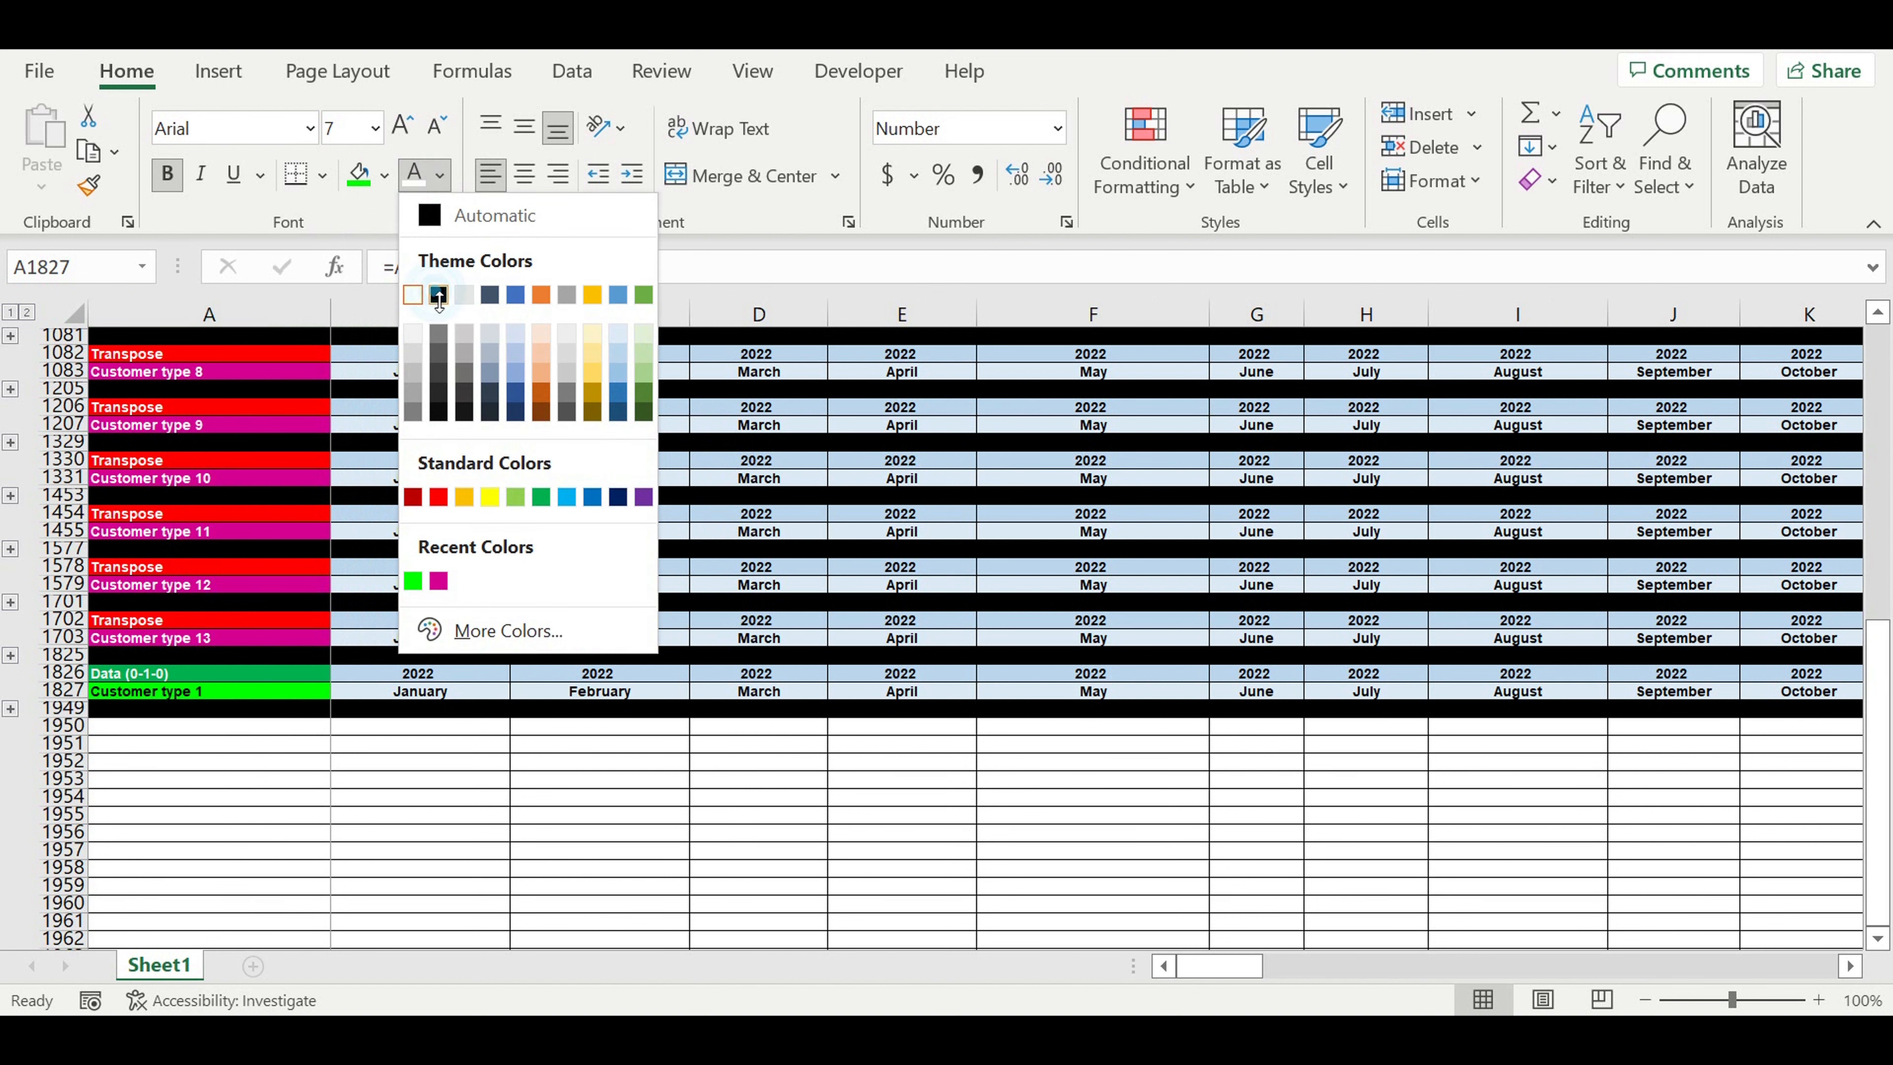
click(437, 288)
click(529, 521)
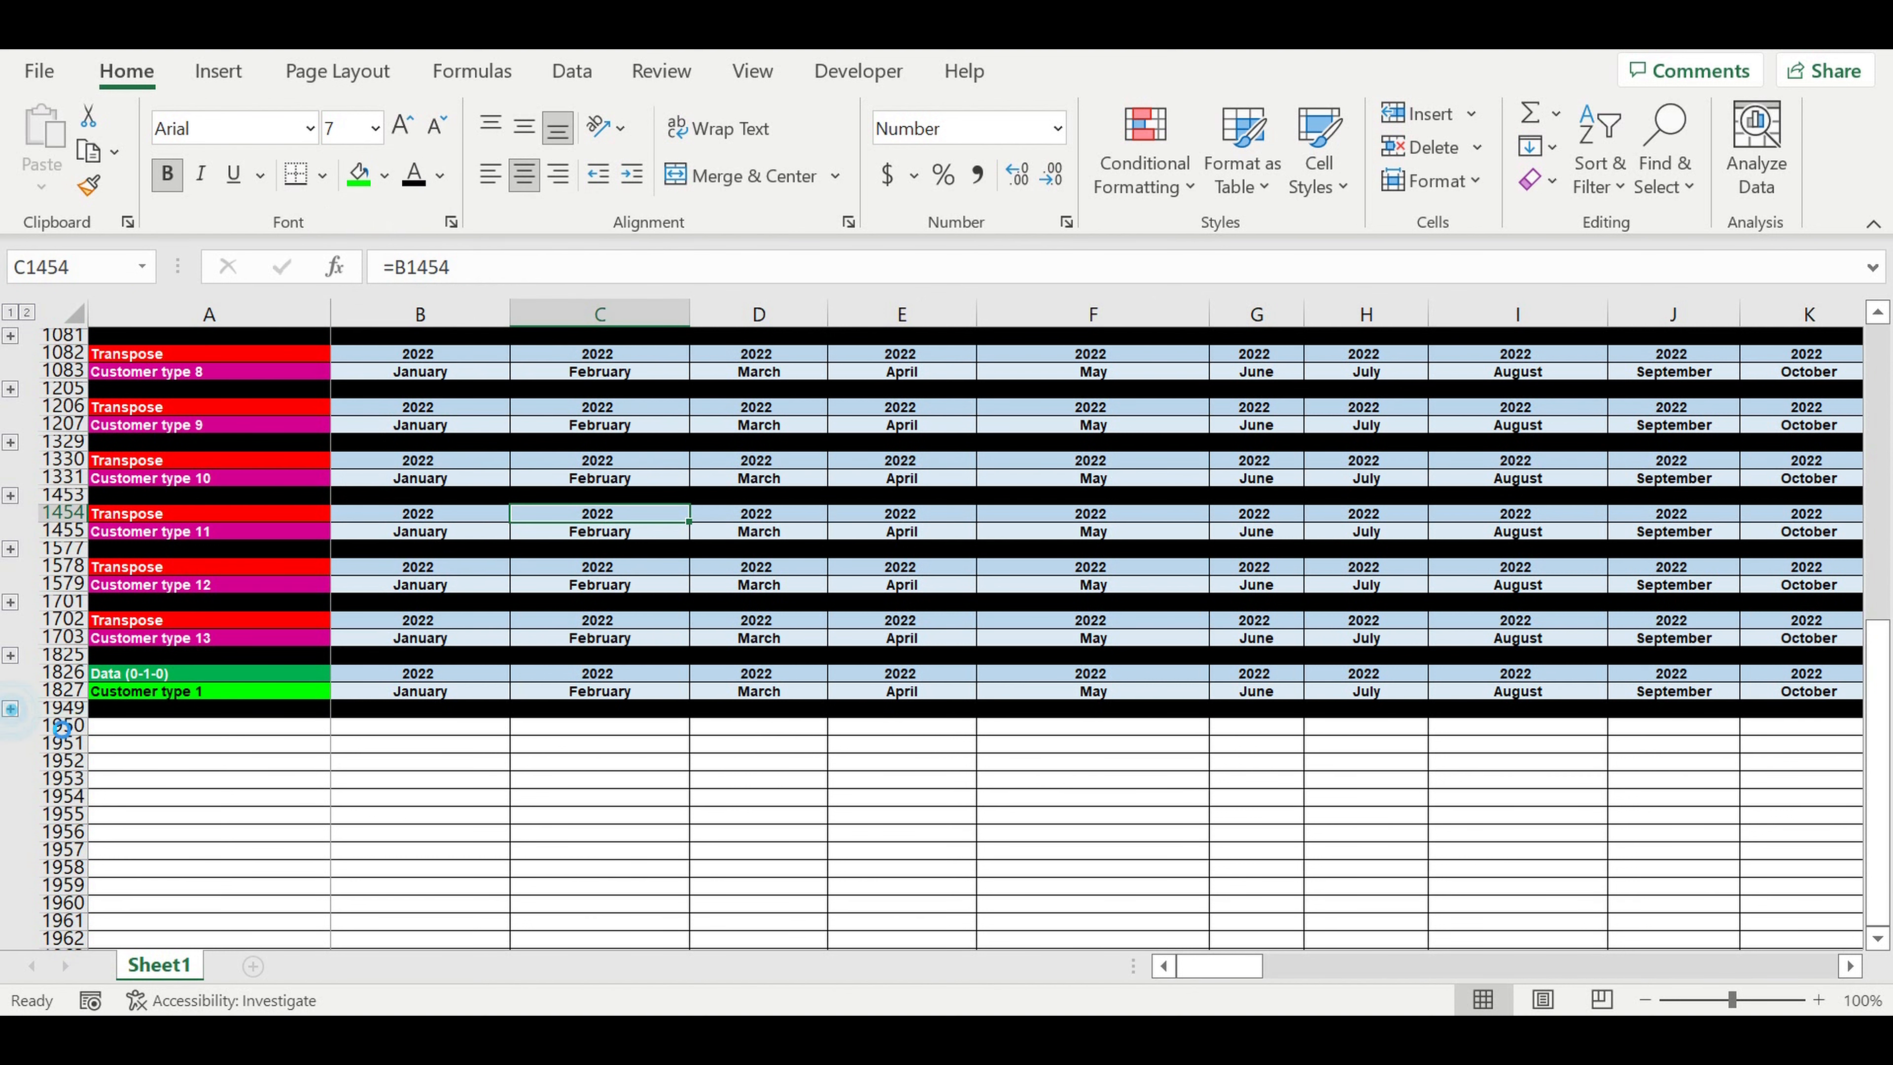
Expand the Data (0-1-0) Customer type 1 row group and clear the copied contents of B1829:C1837
click(11, 708)
scroll(550, 778, down, 20)
scroll(551, 701, up, 13)
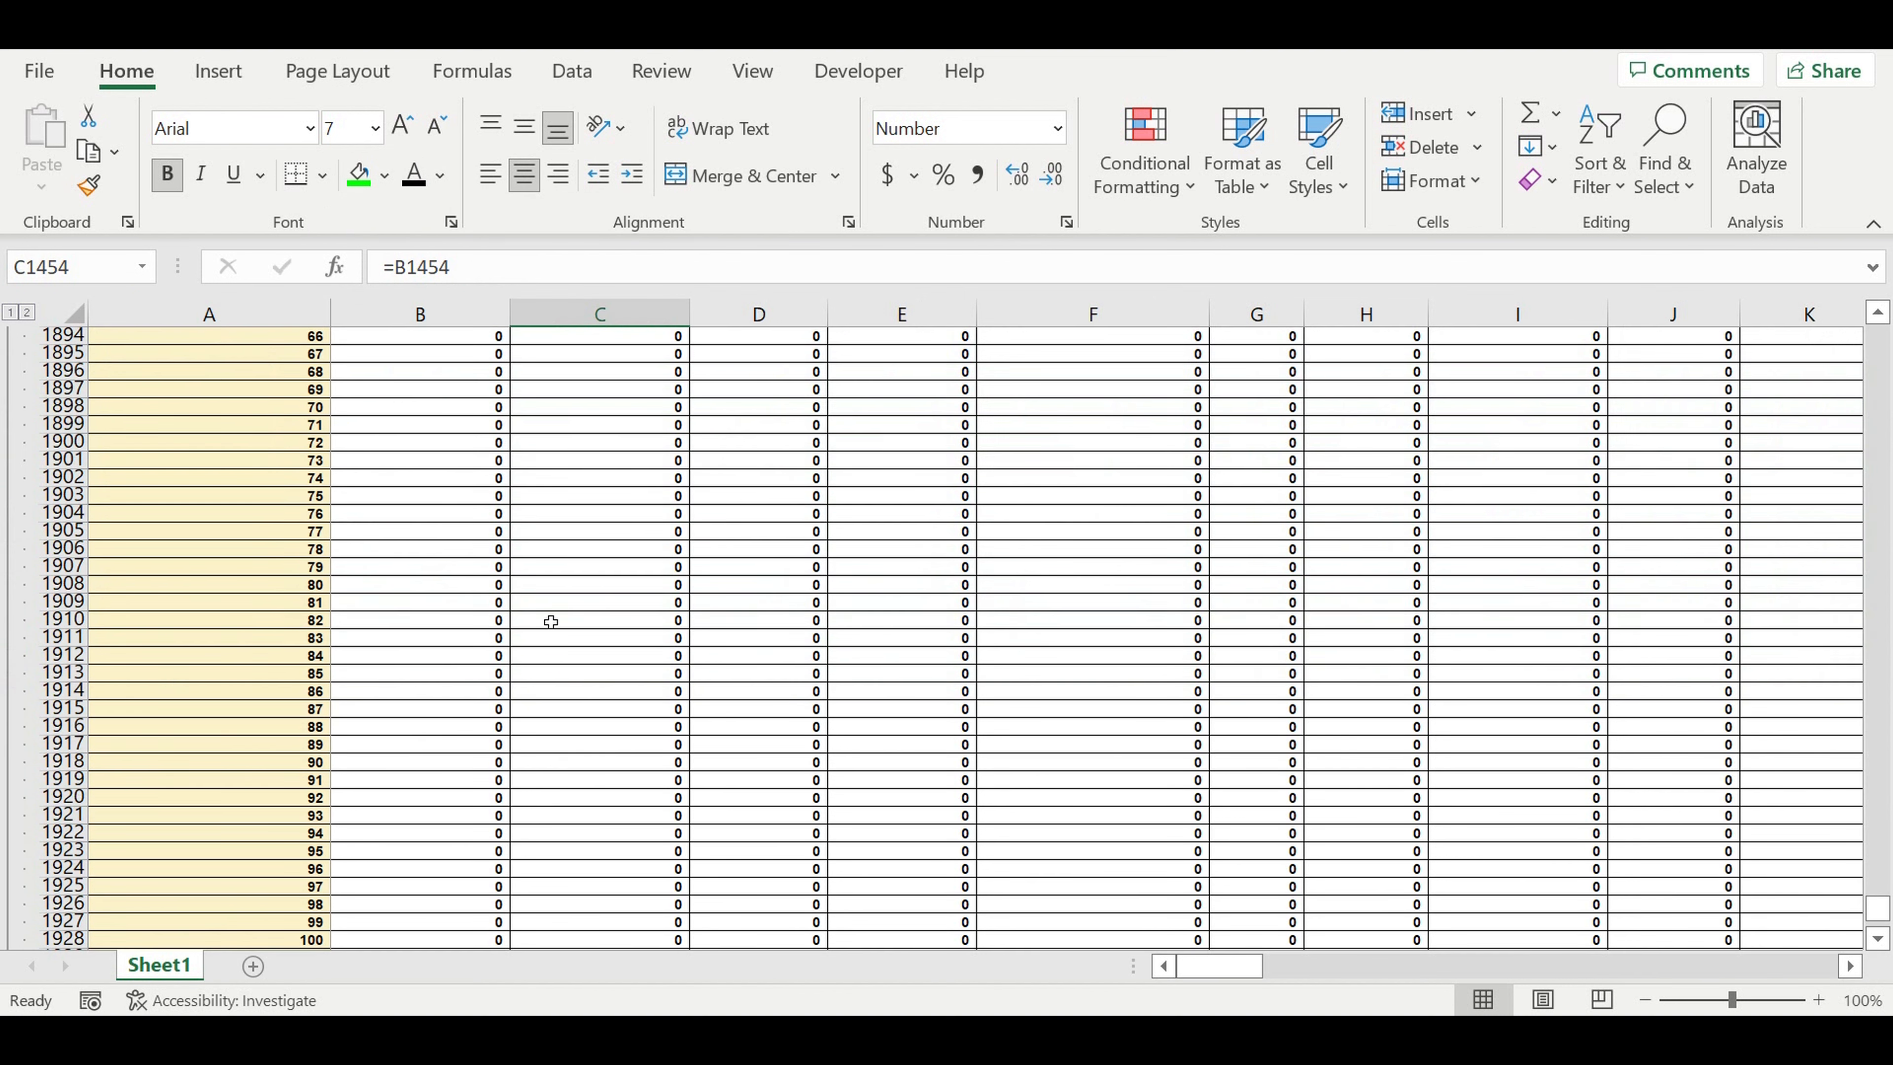
scroll(550, 604, up, 16)
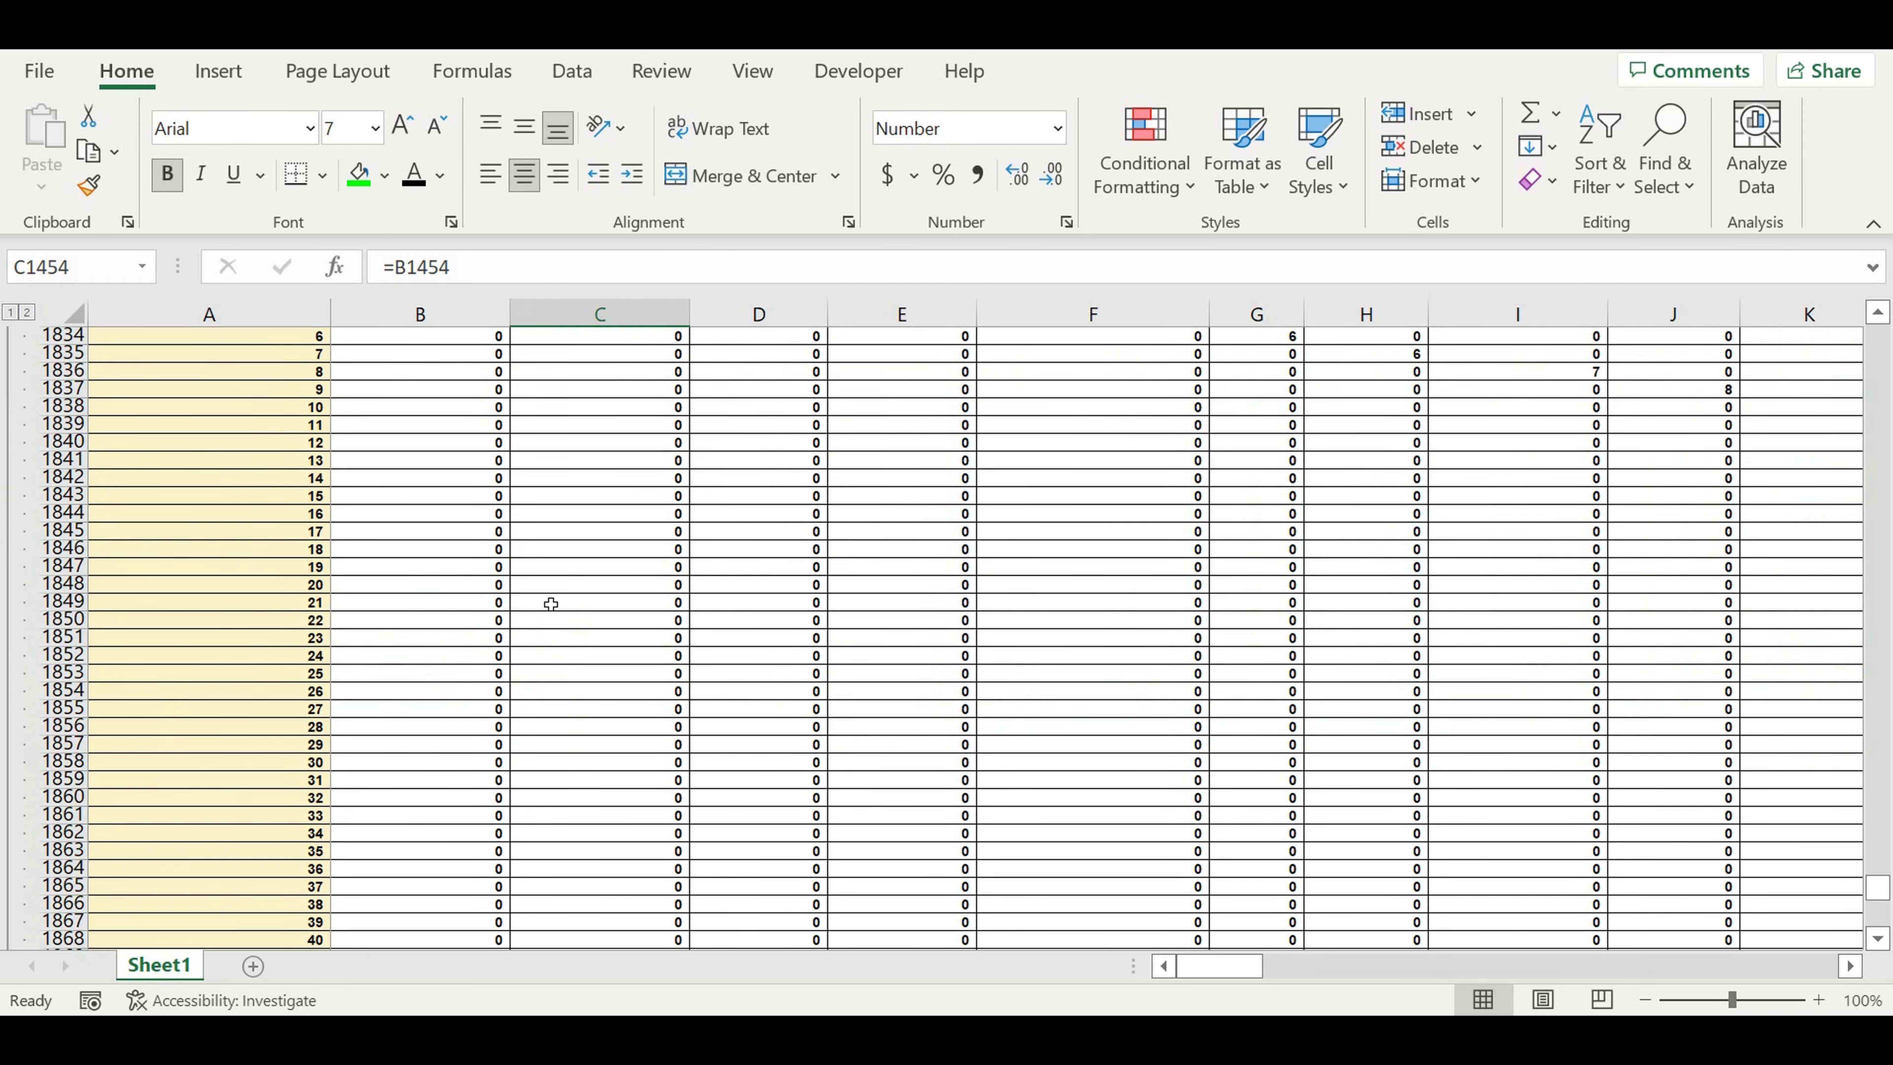
scroll(551, 604, up, 4)
drag(453, 646, 633, 779)
key(Delete)
click(596, 727)
click(454, 643)
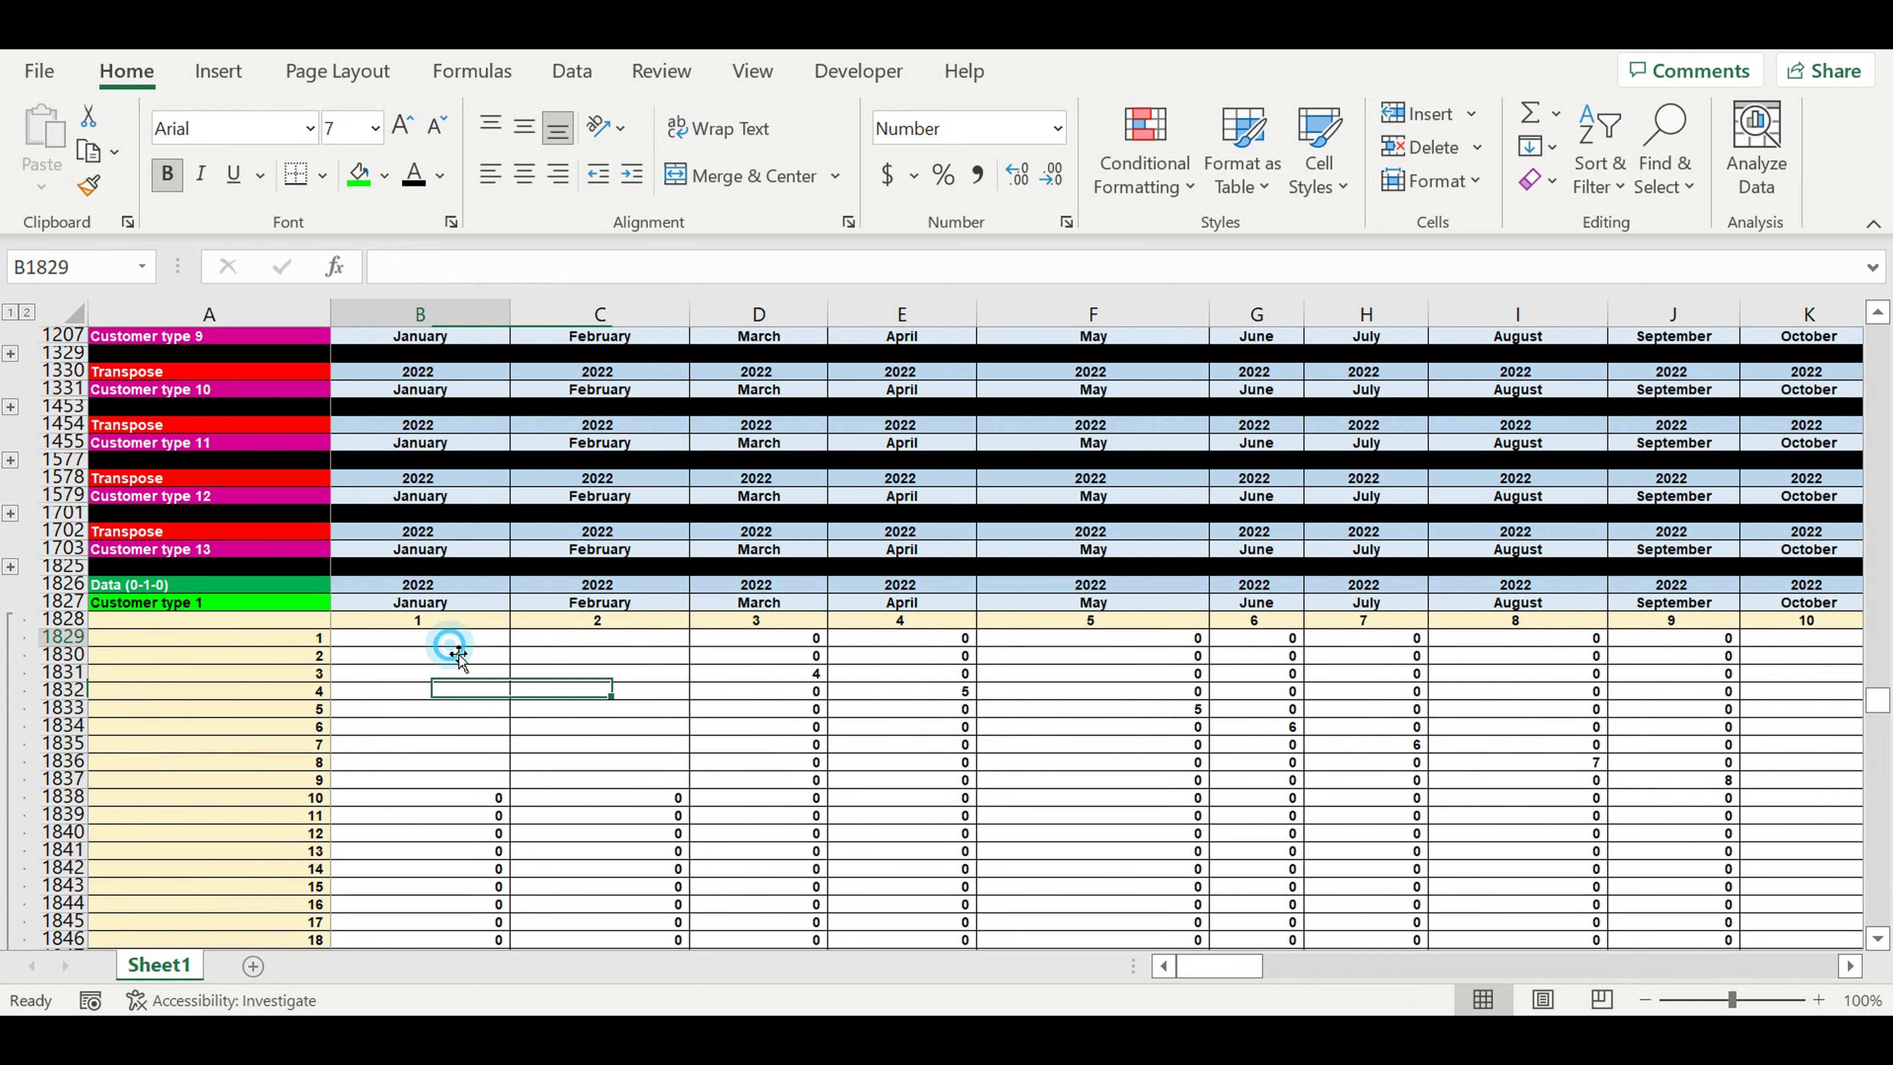
Expand the row group of the Customer type 1 Transpose block in rows 216 to 336
scroll(305, 572, up, 6)
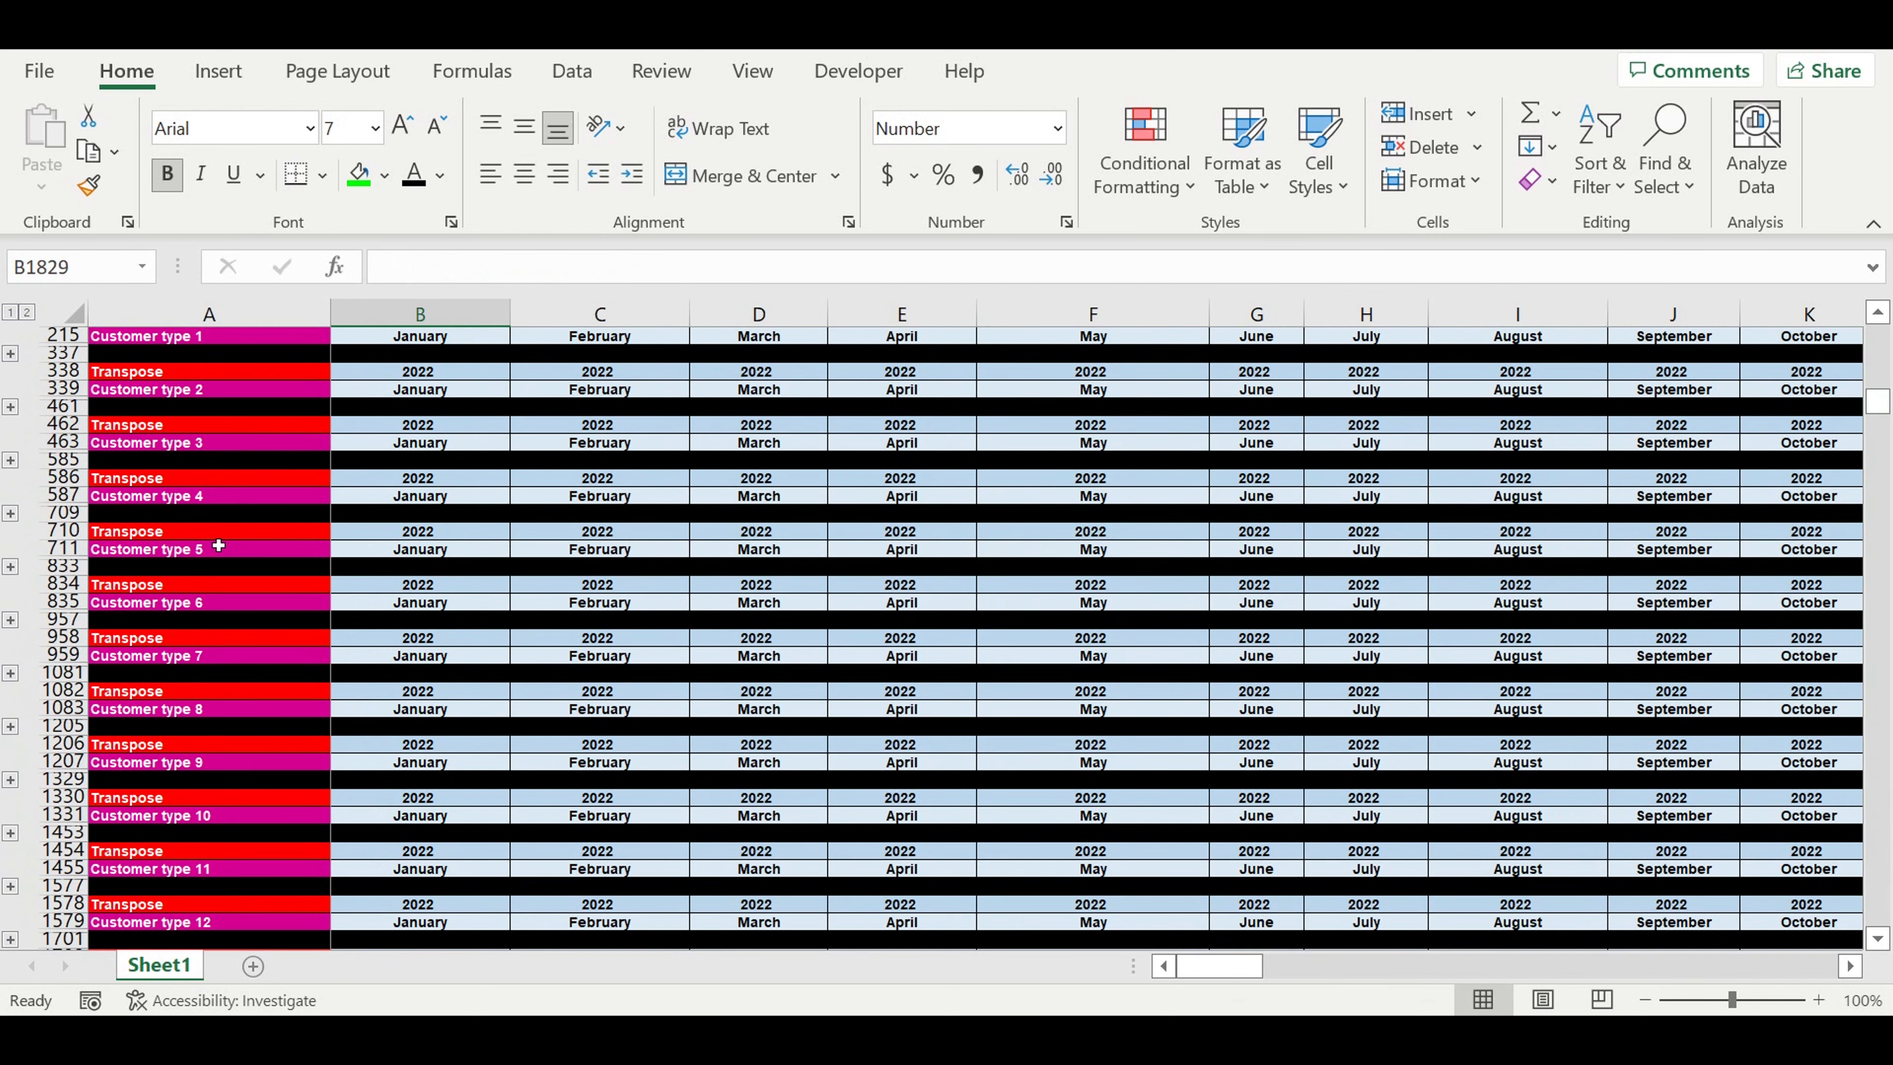
scroll(216, 544, up, 5)
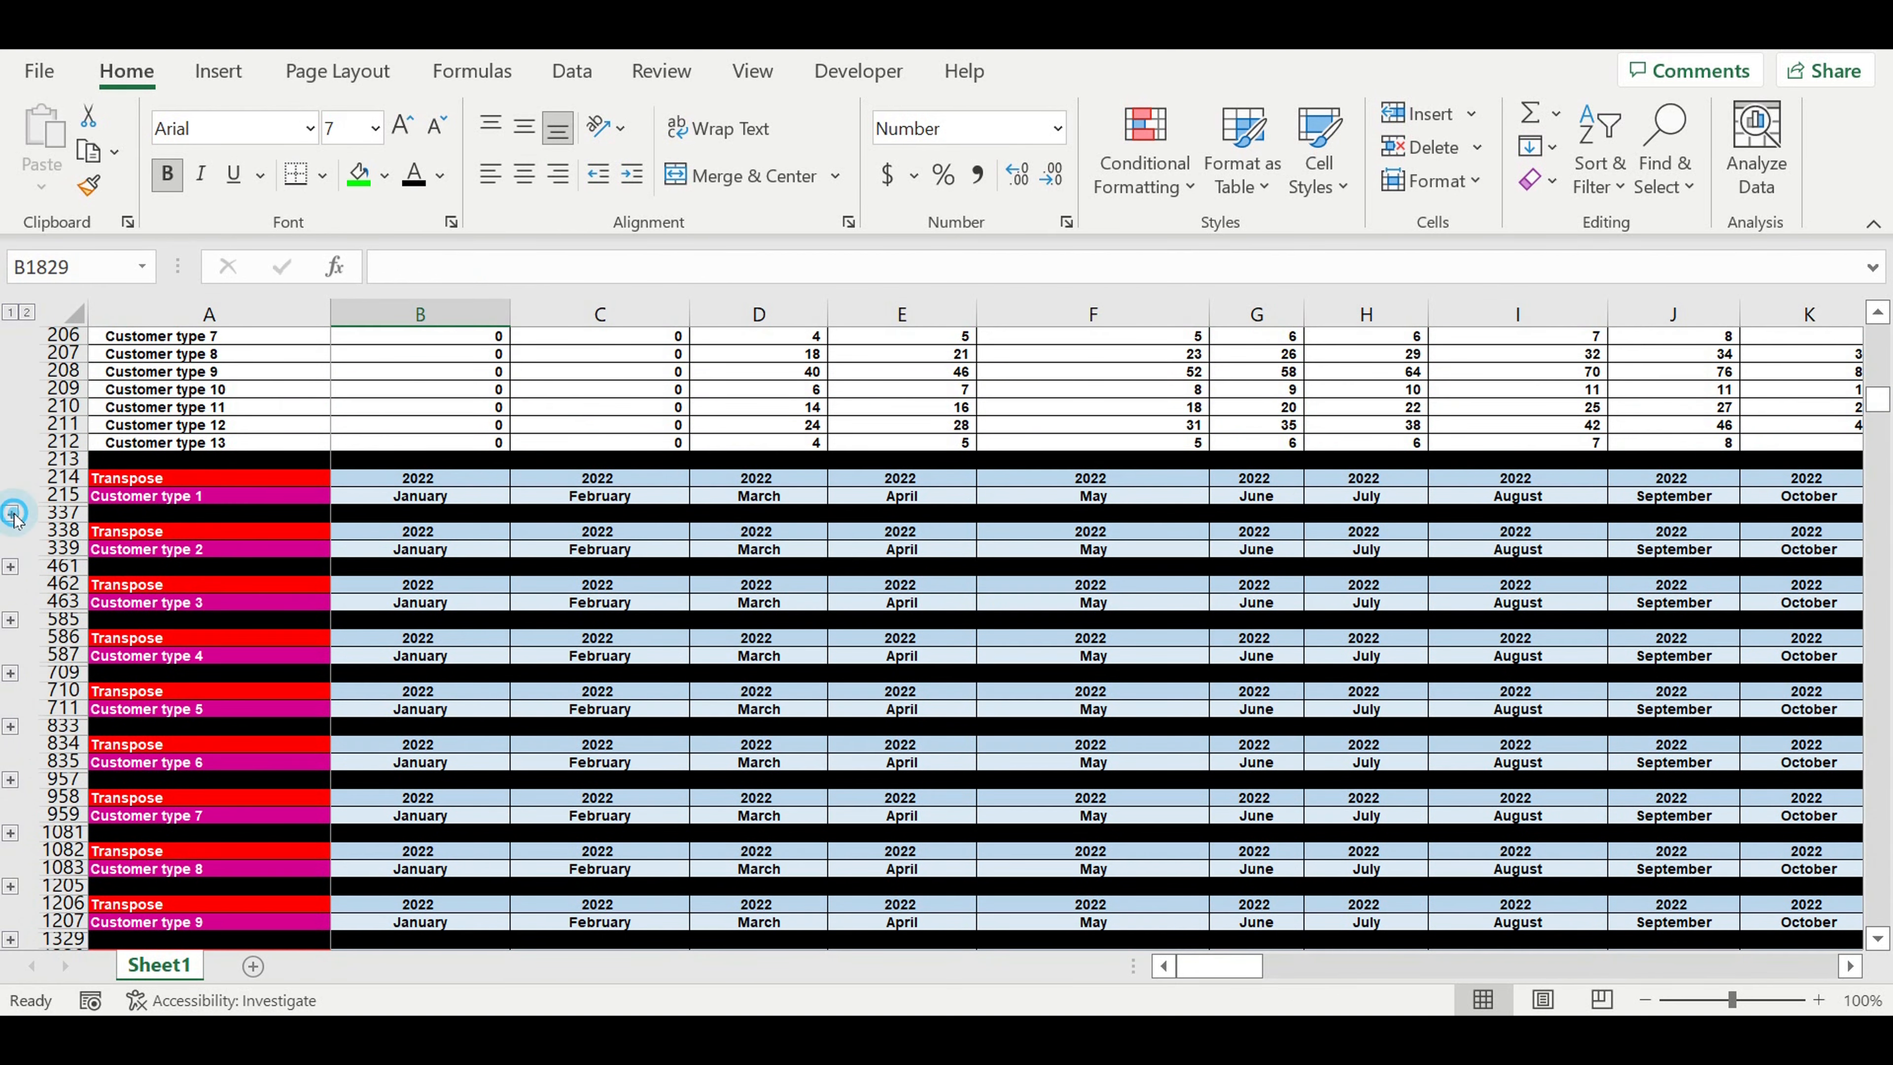
key(alt+a+j)
scroll(640, 732, down, 20)
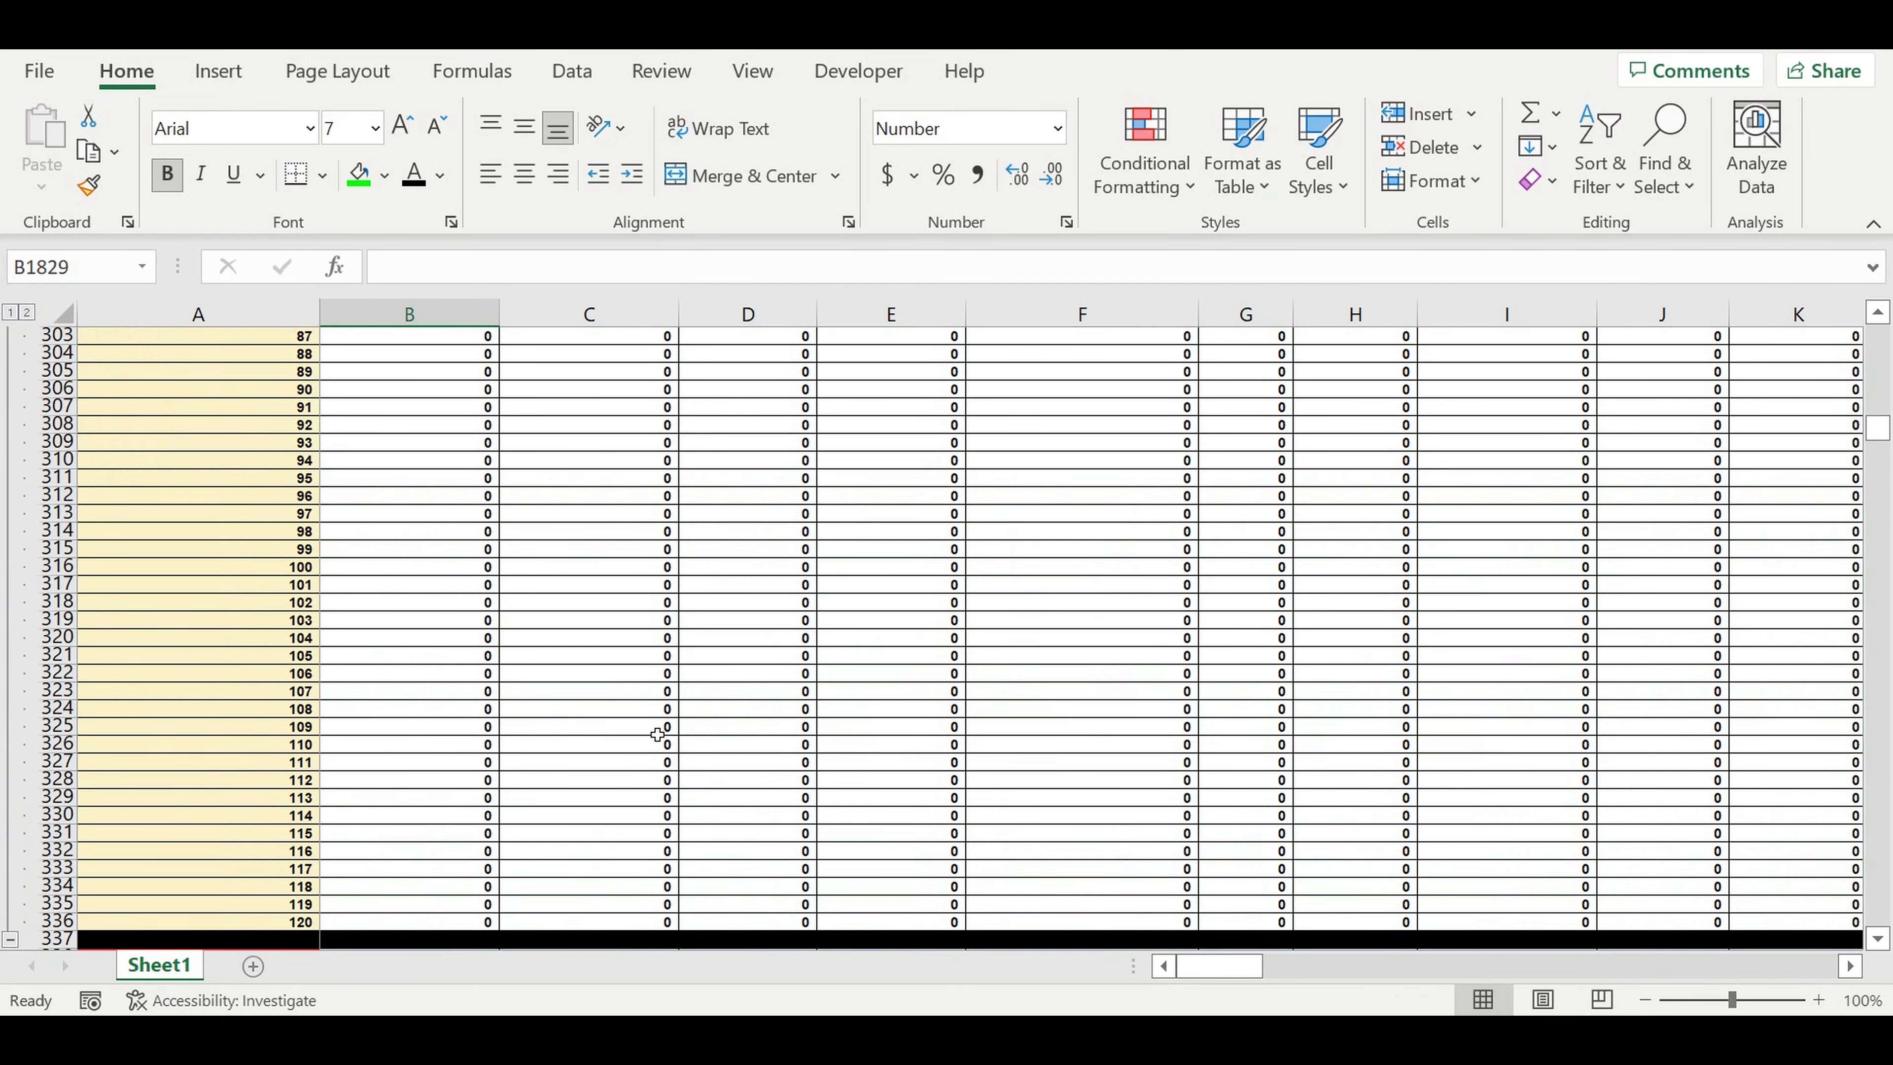
scroll(655, 738, down, 18)
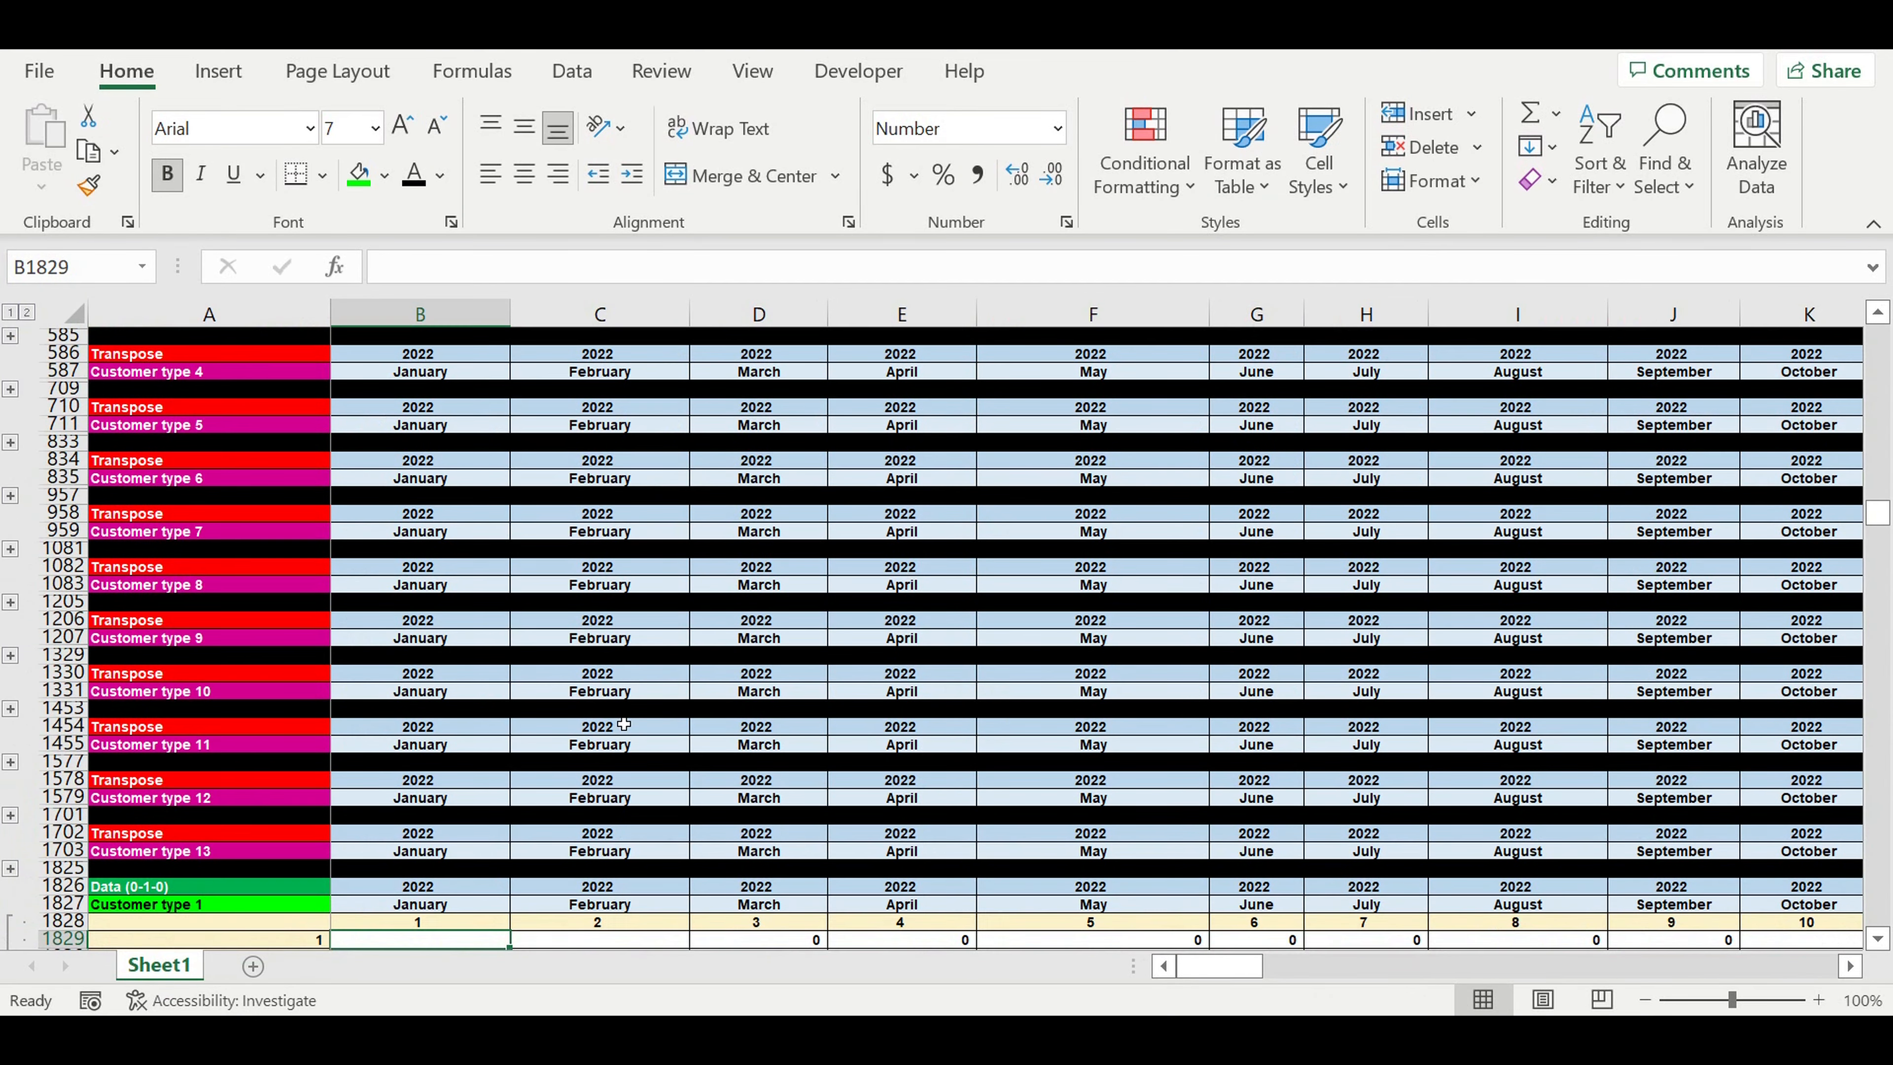
Enter the formula =IF(B217>0,1,0) in B1829, referencing the first cell of the Customer type 1 Transpose matrix
click(421, 728)
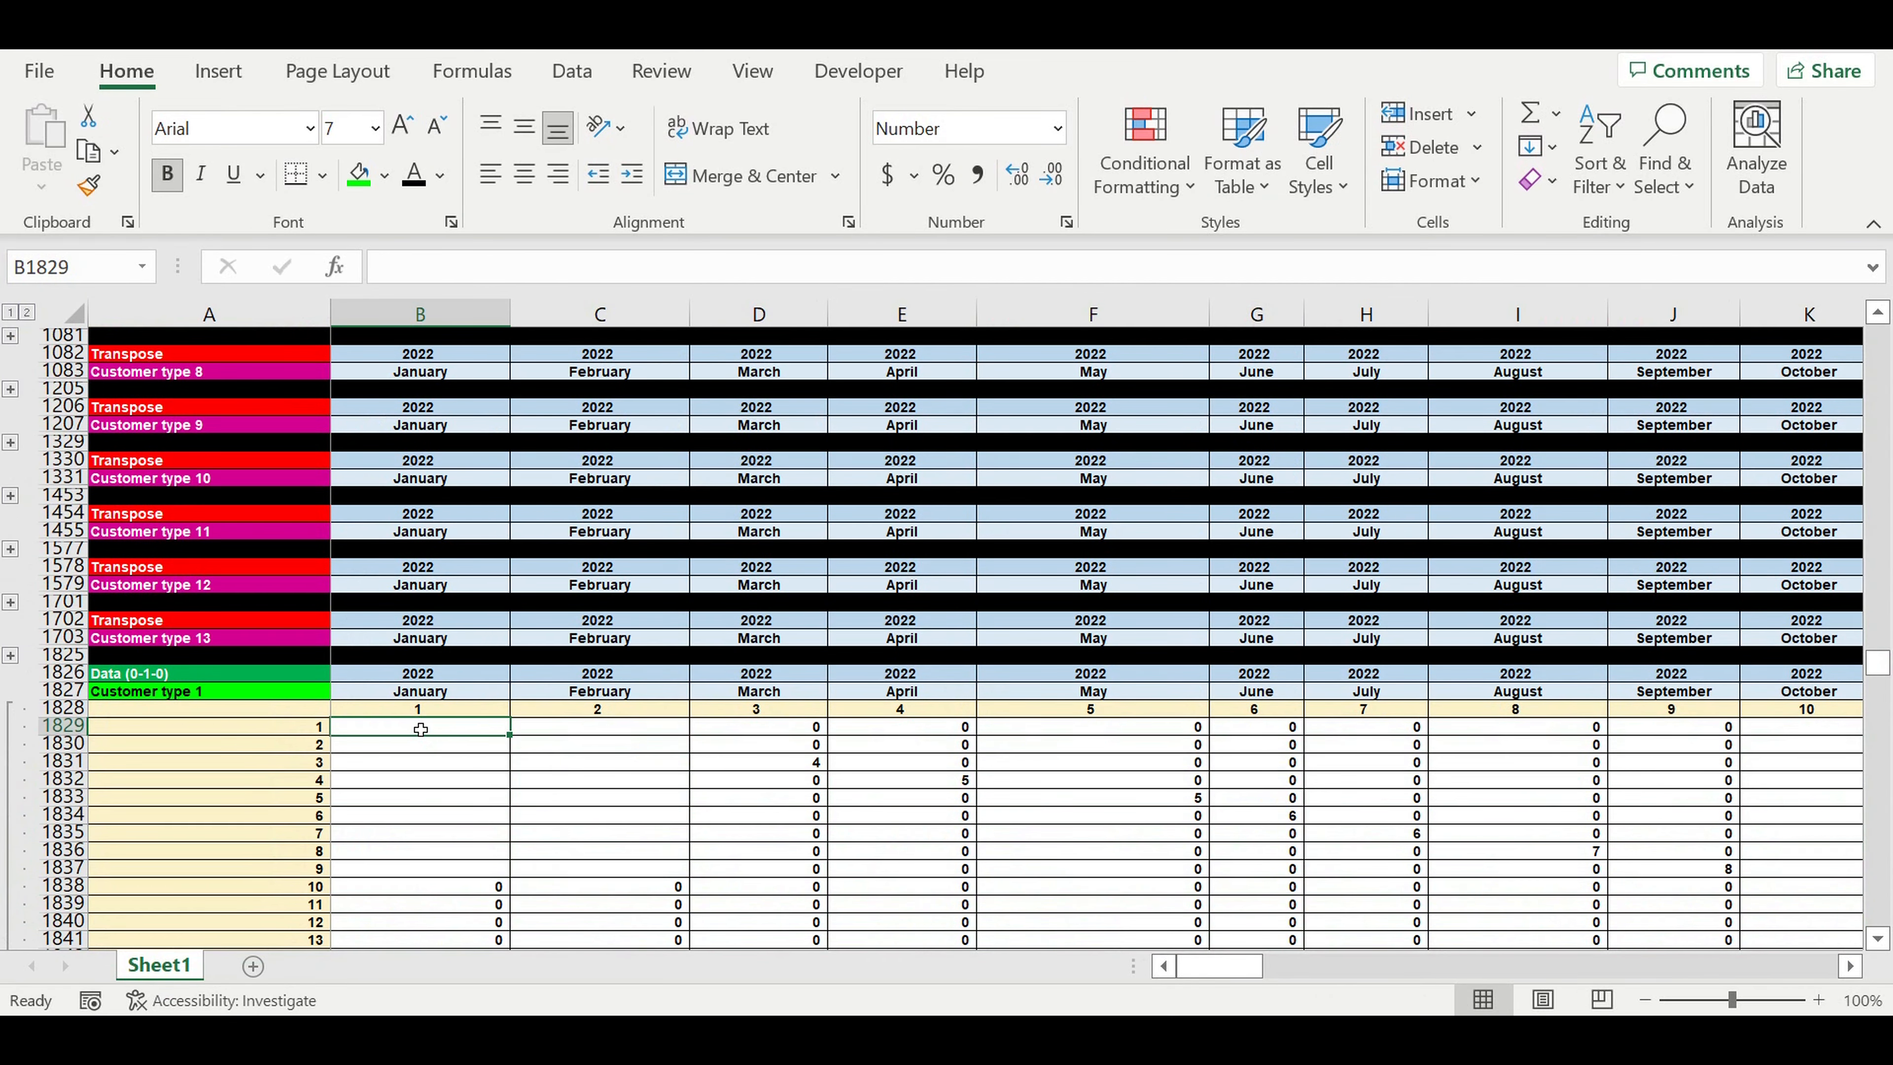
text(=if()
scroll(263, 623, up, 20)
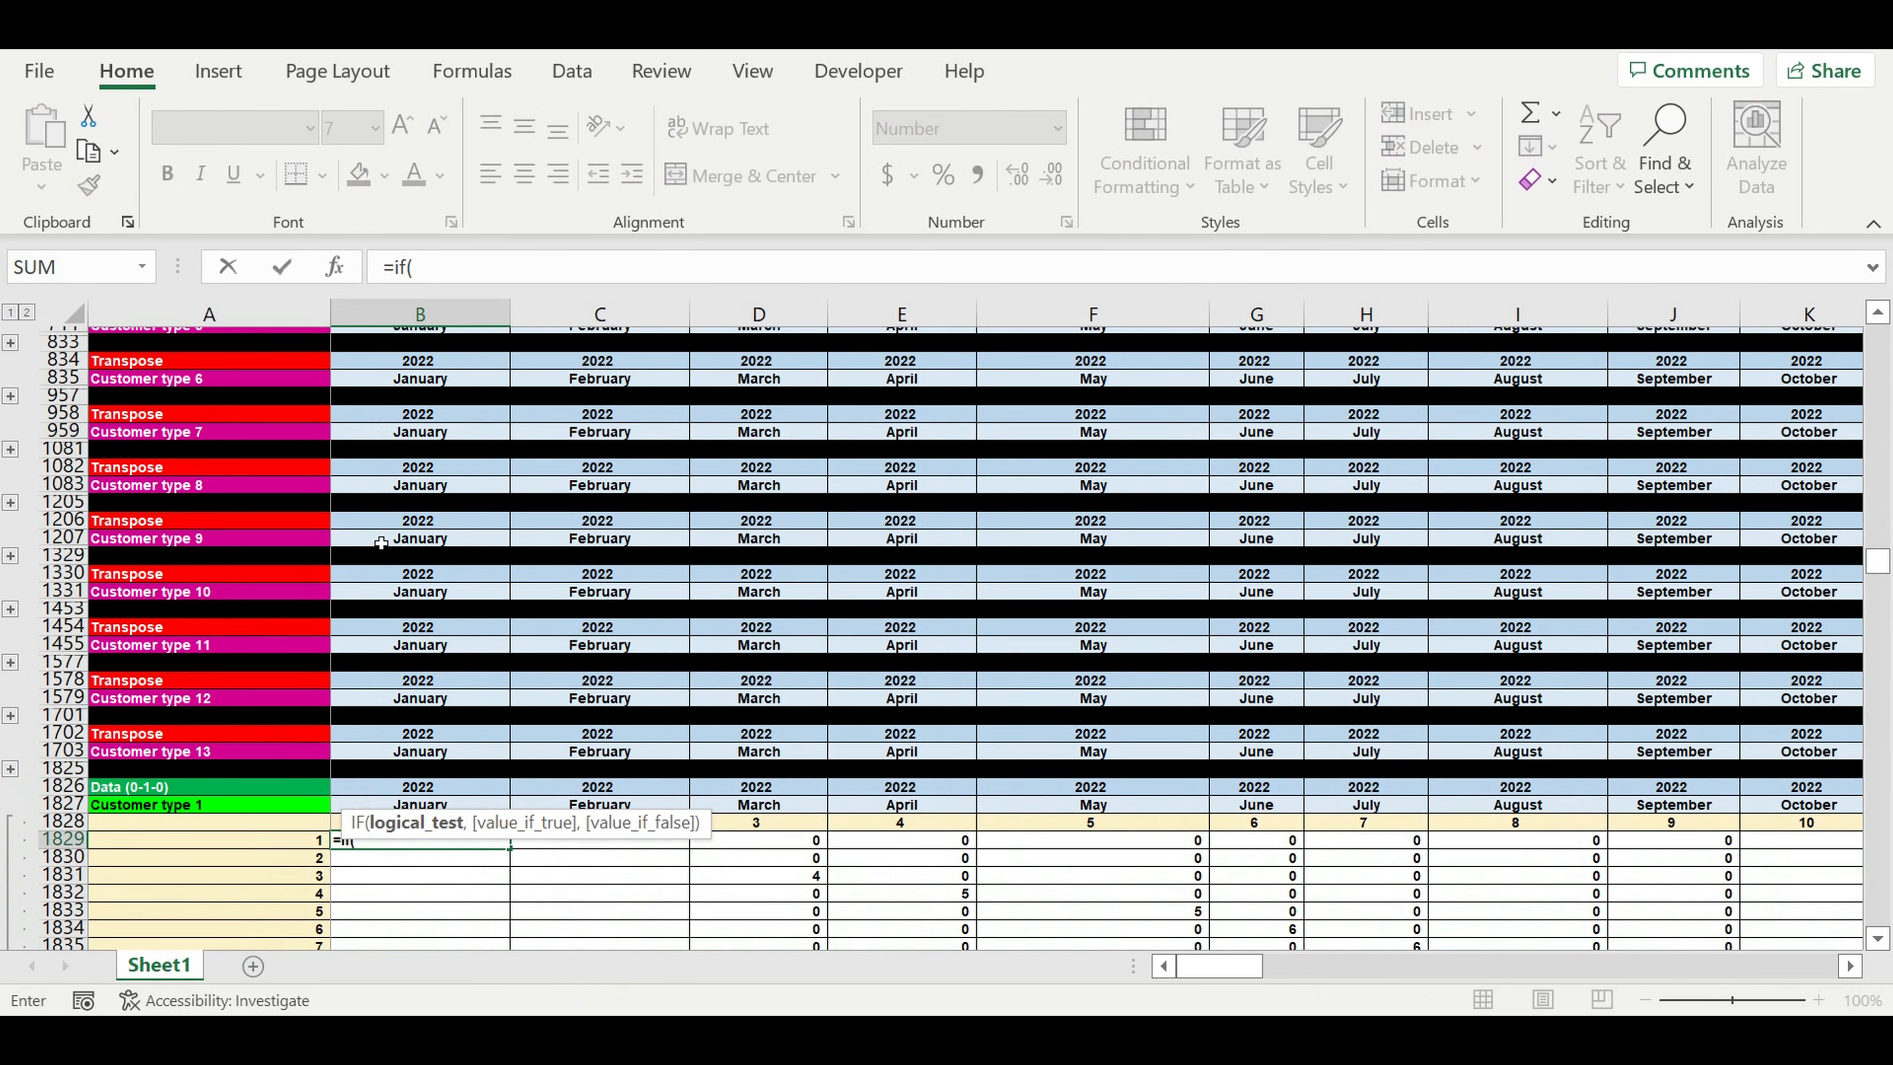
scroll(431, 516, up, 15)
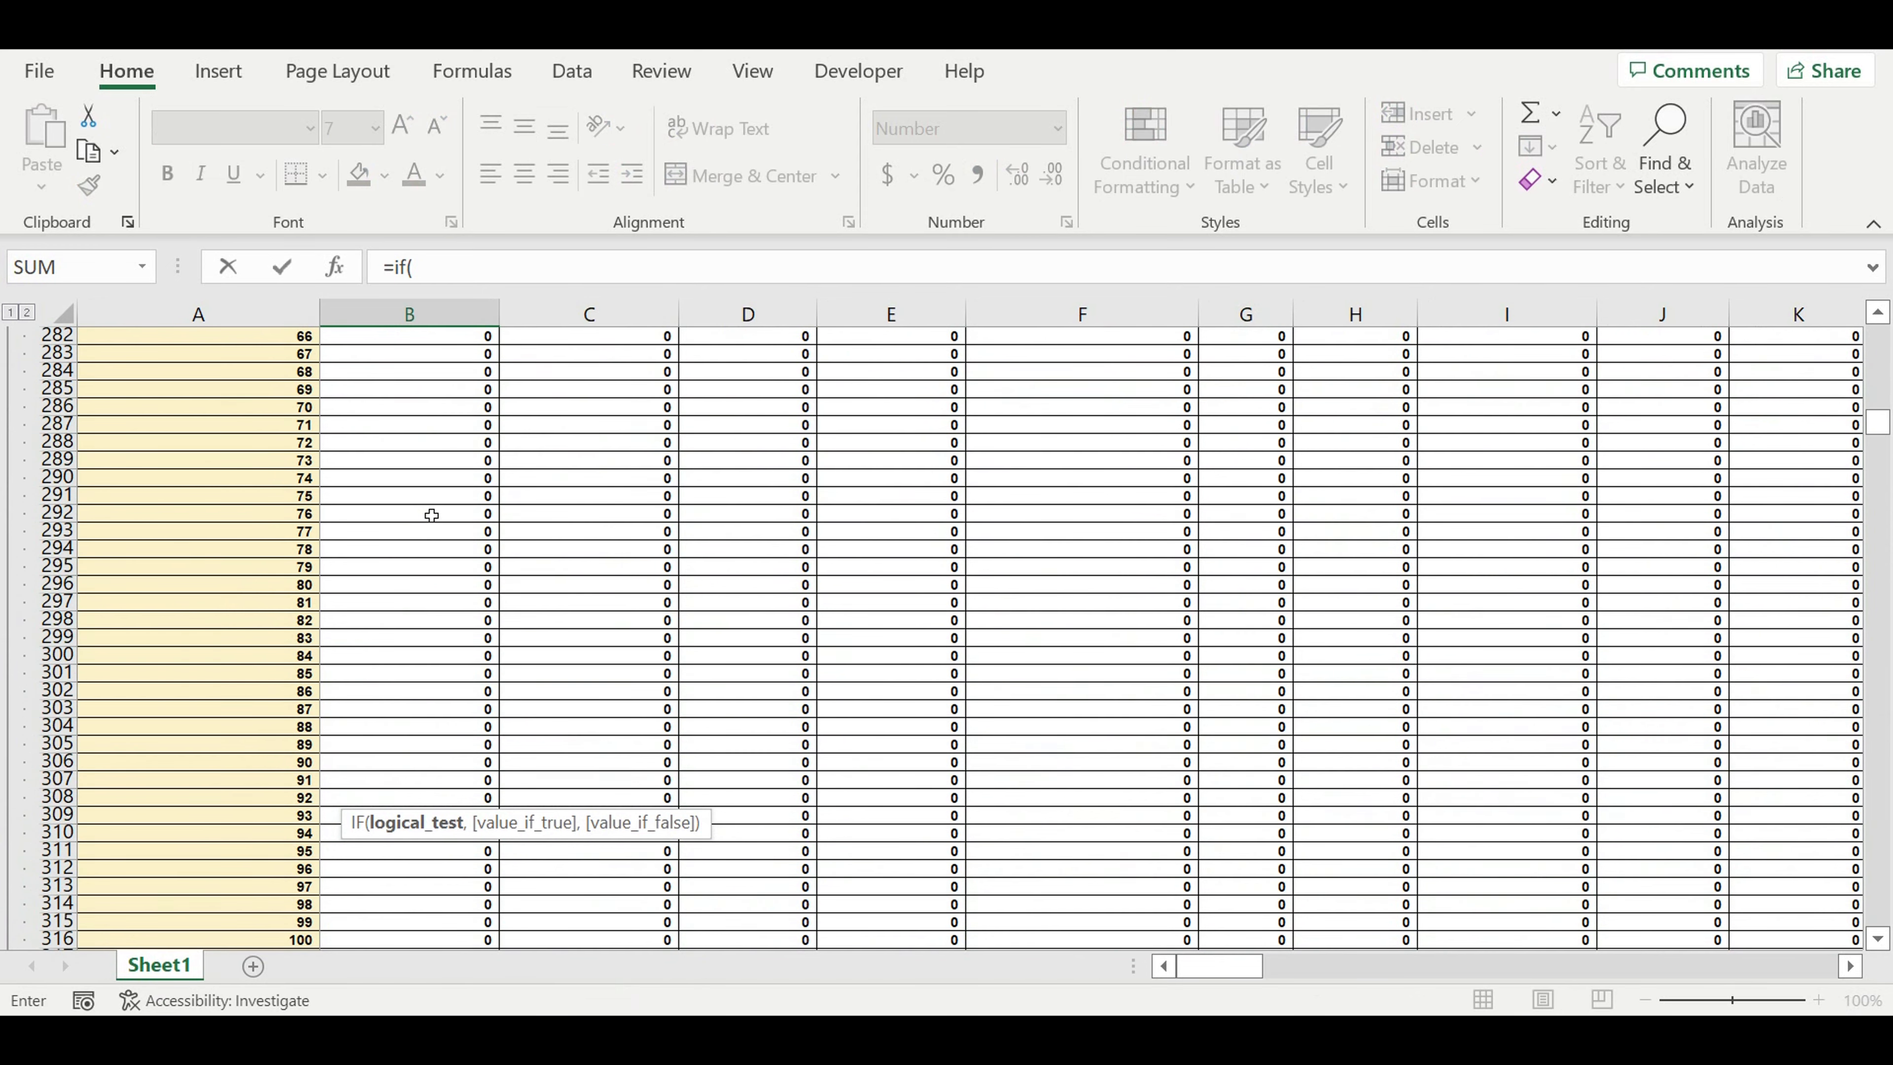
scroll(431, 515, up, 14)
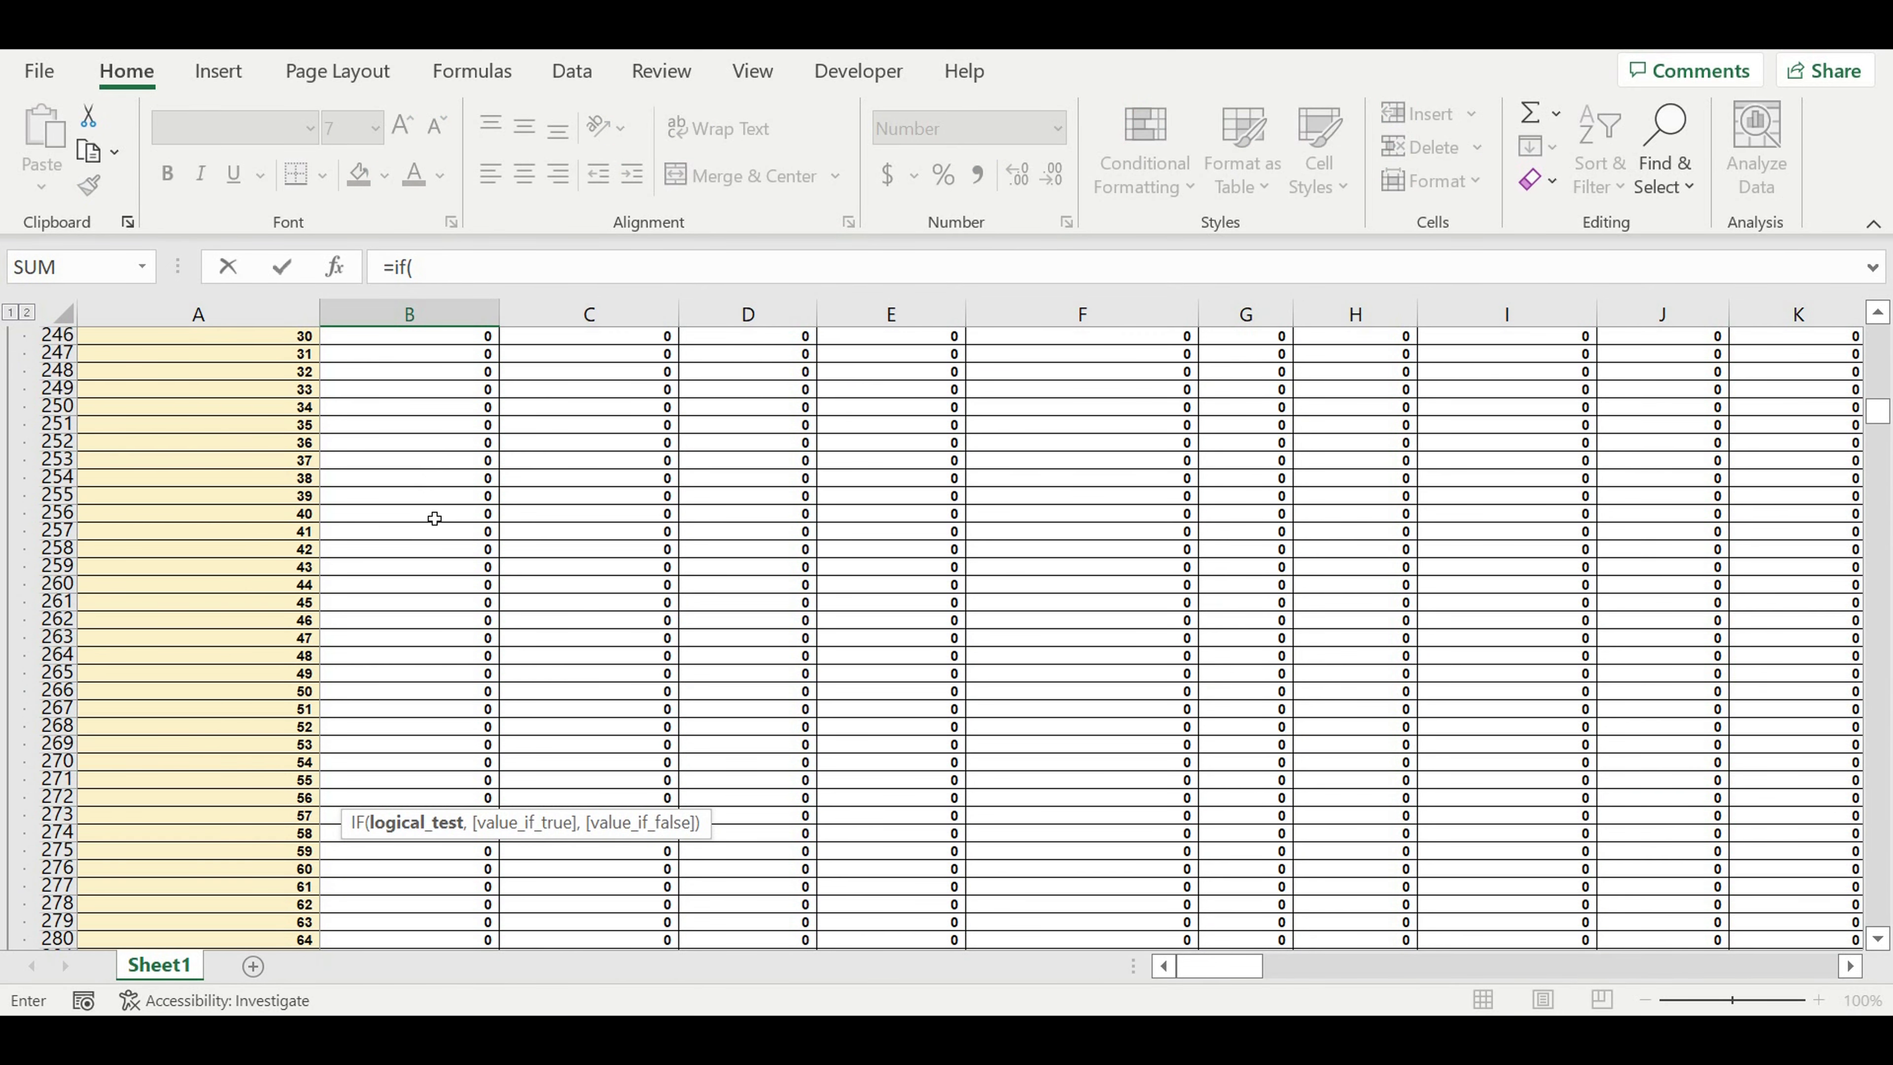
scroll(434, 518, up, 3)
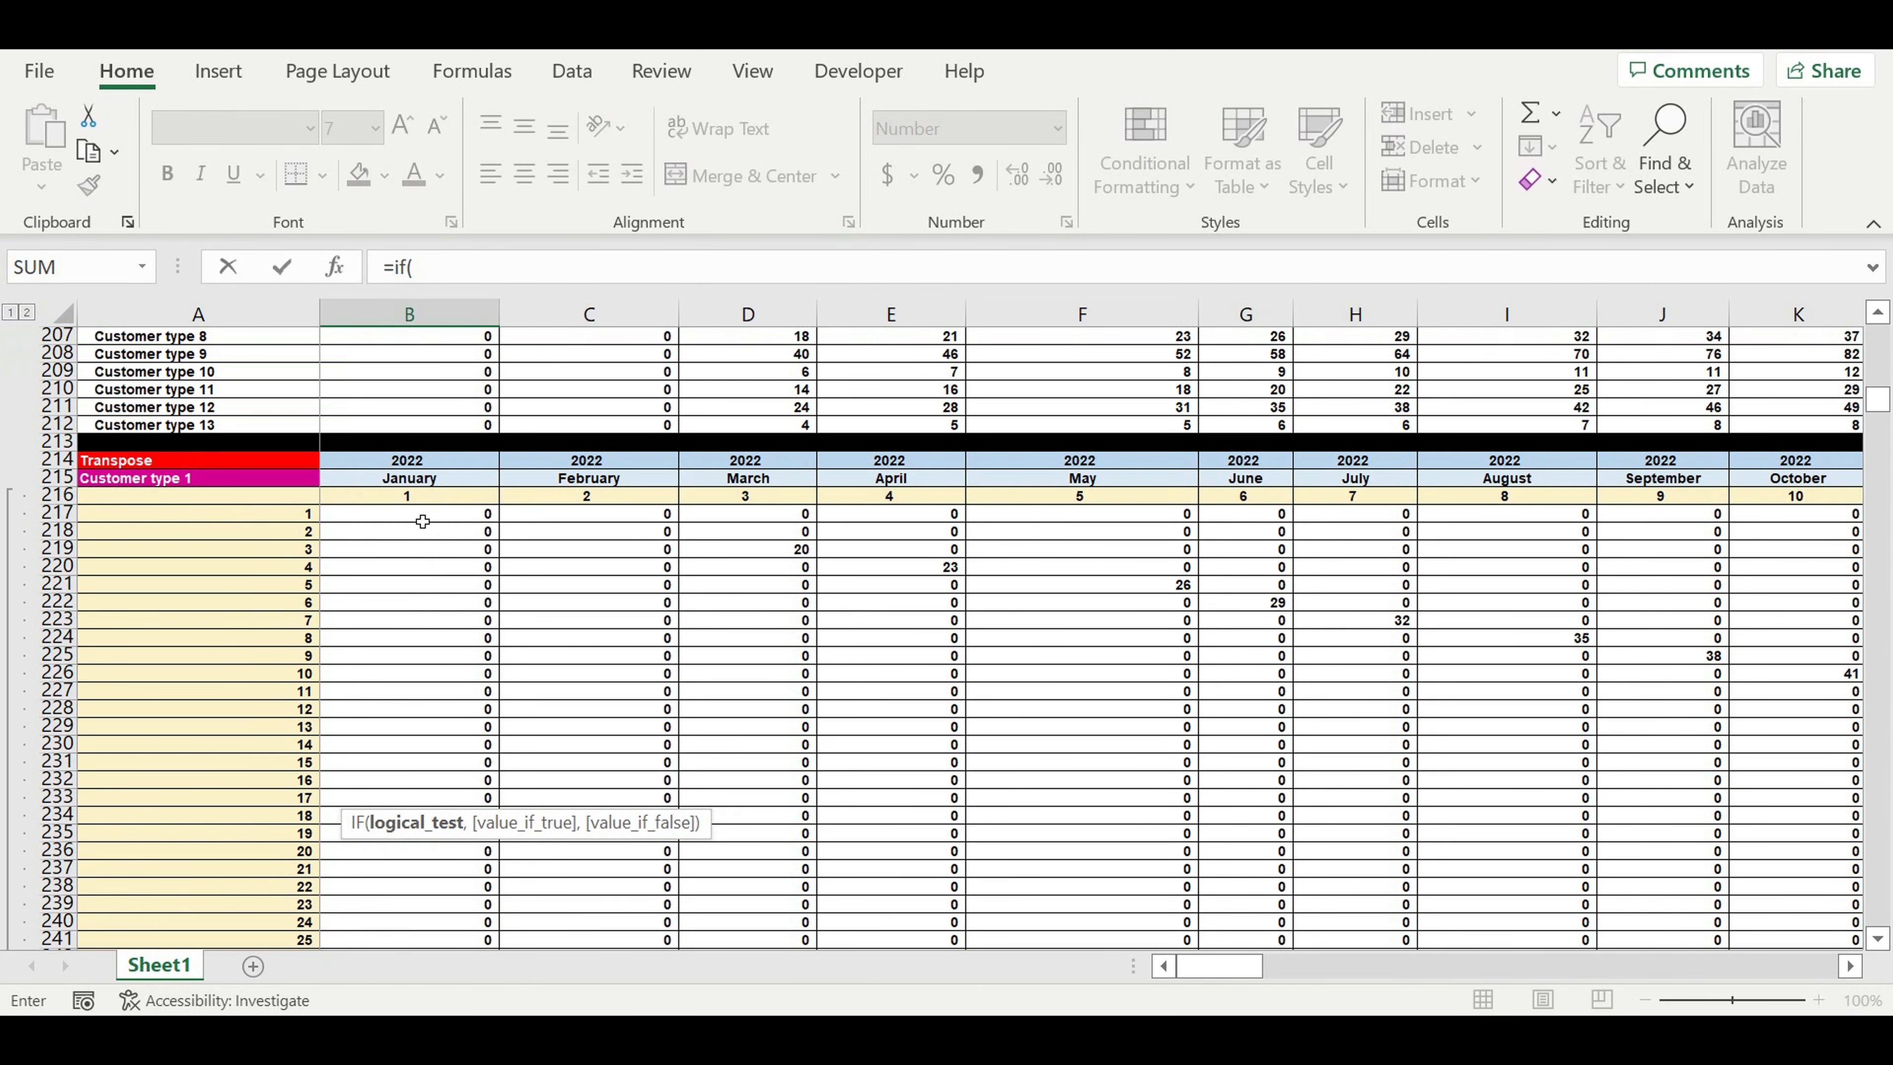
click(408, 516)
text(>)
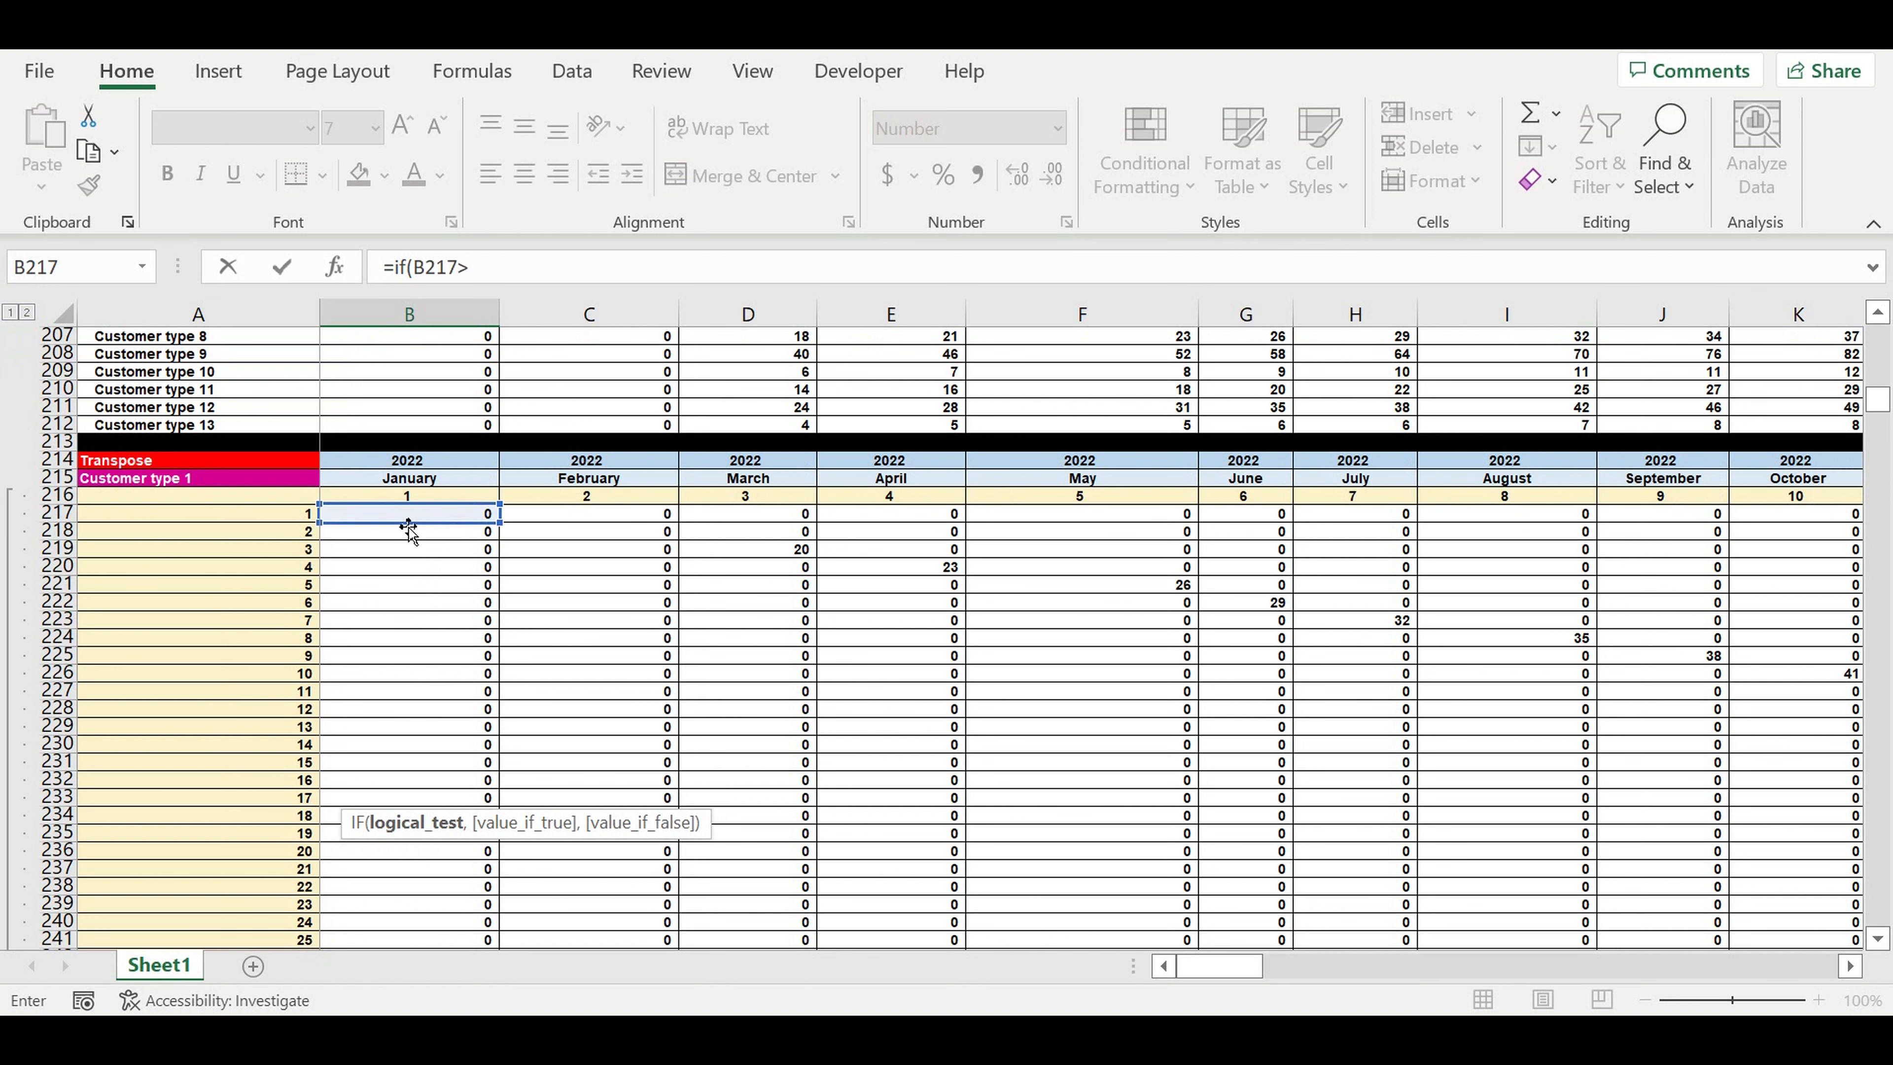
text(0,1,0))
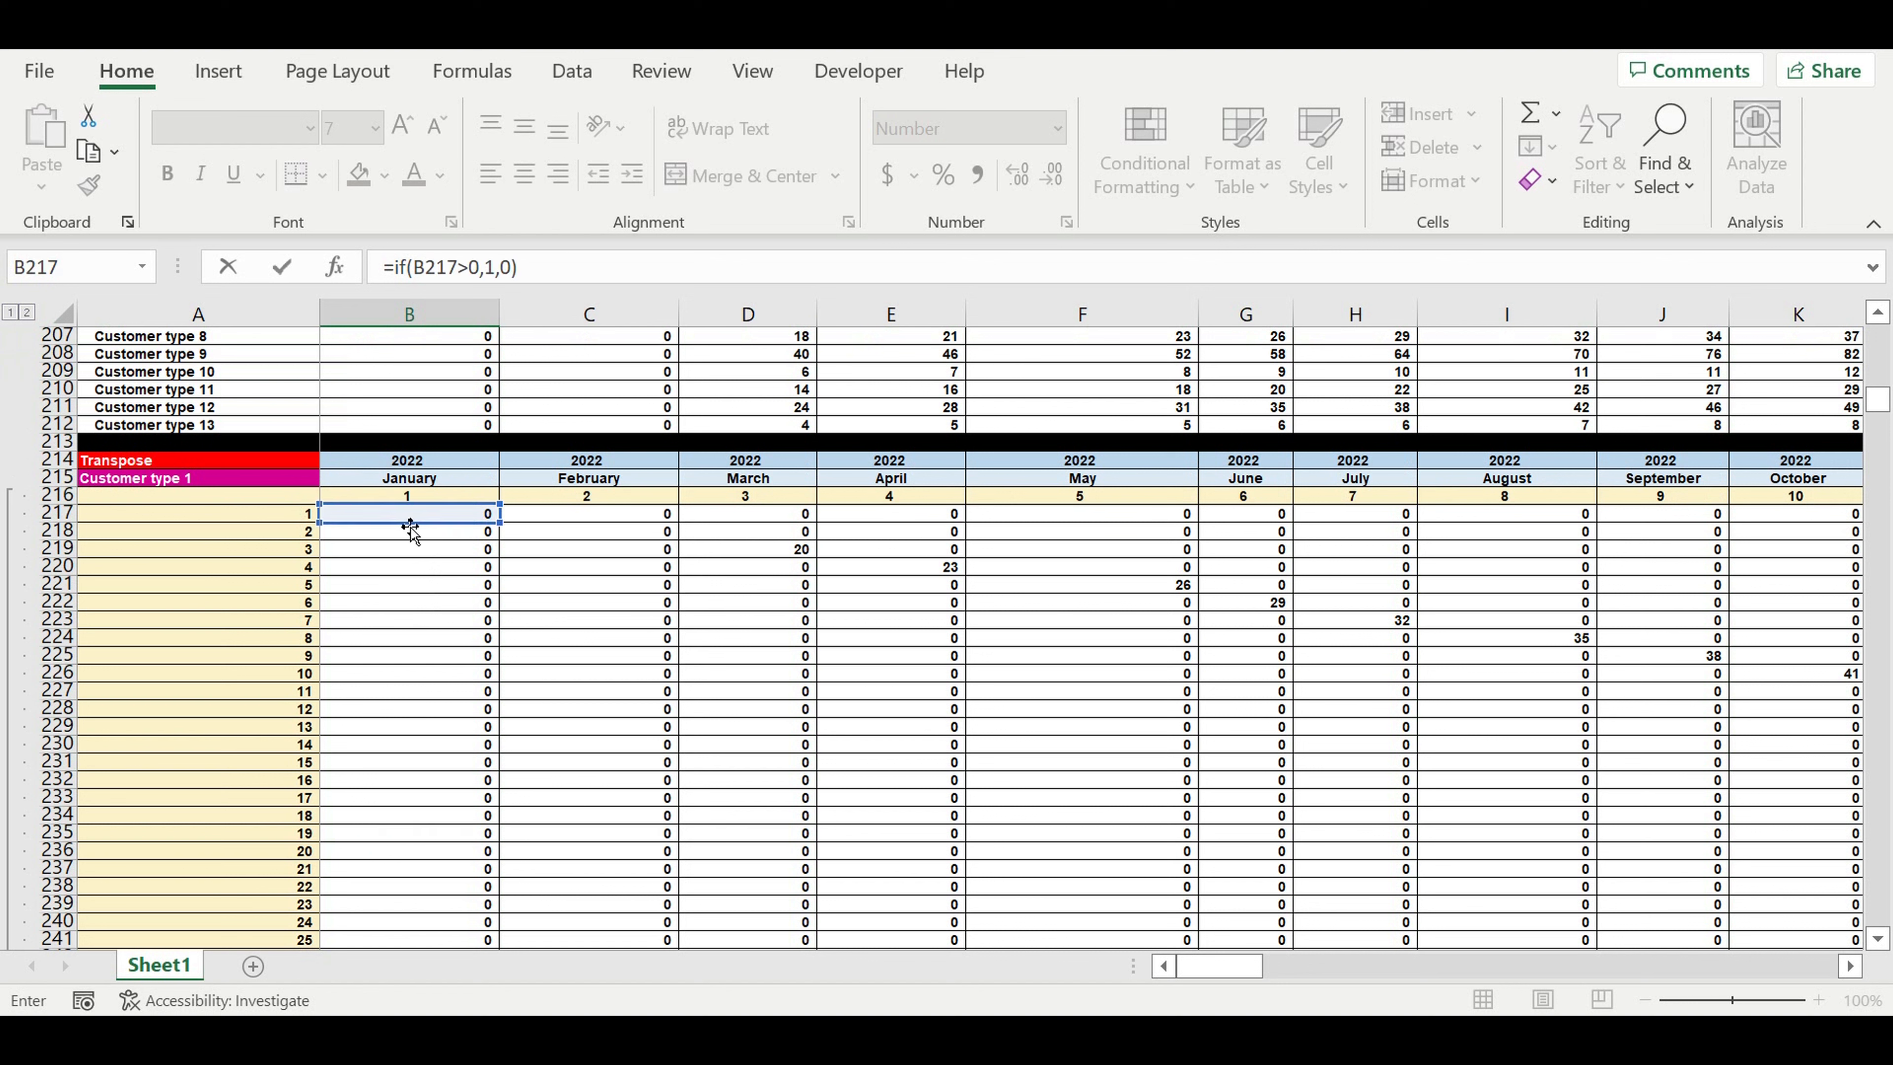
key(Return)
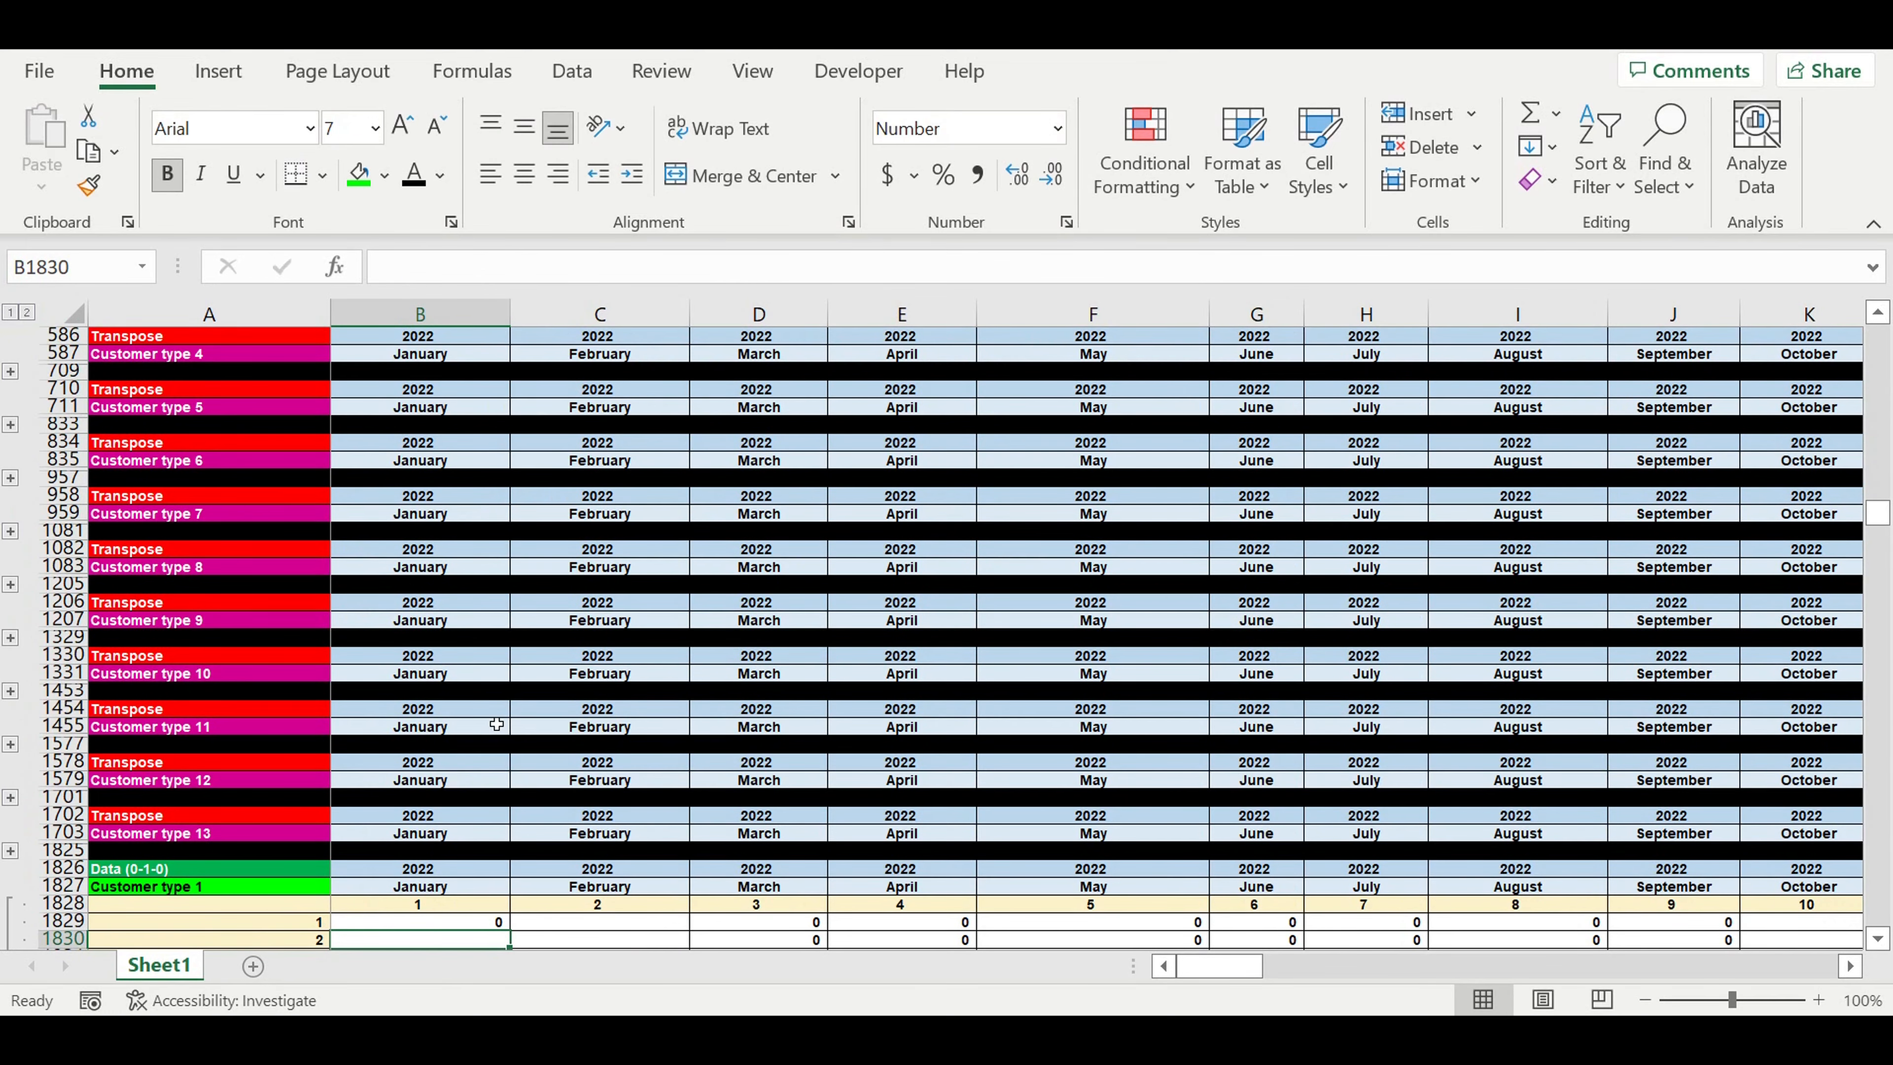
Fill the IF formula from B1829 across and down the whole matrix to DQ1948
scroll(557, 695, down, 8)
click(492, 513)
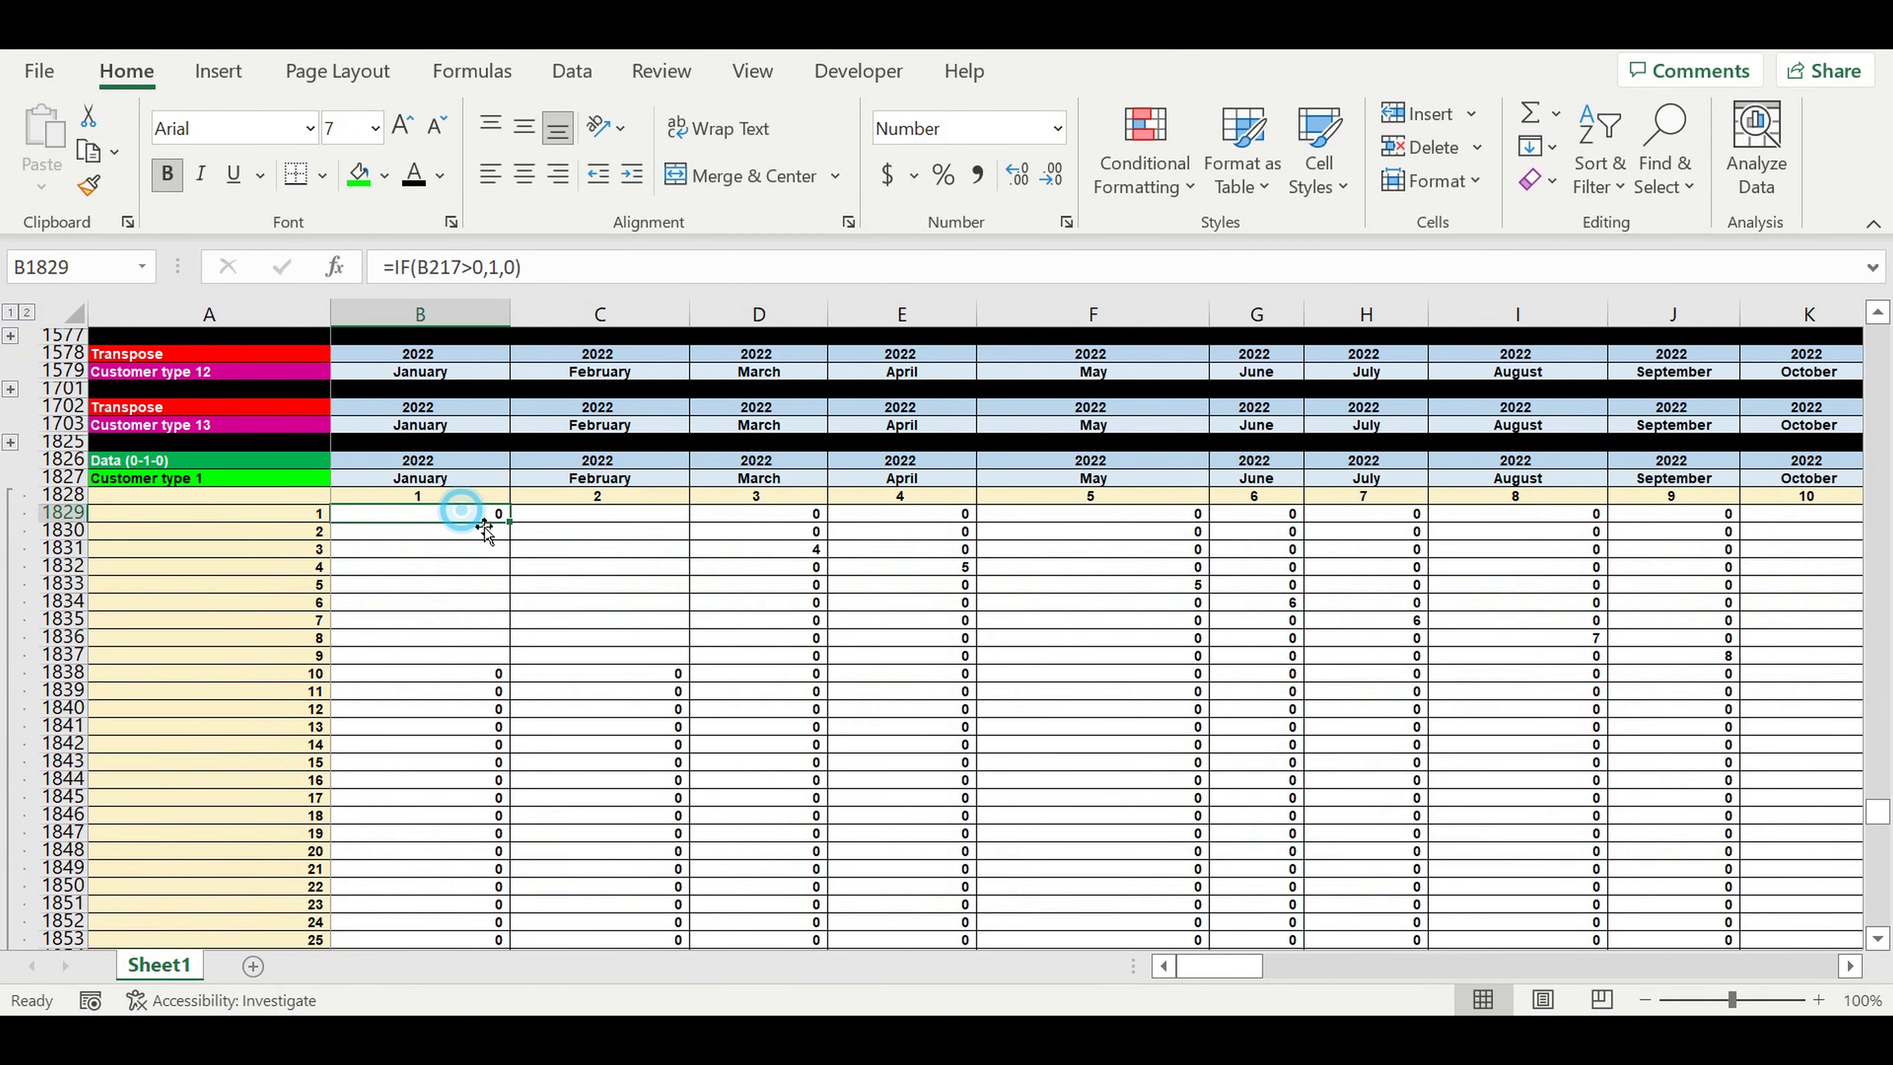
drag(518, 526, 1643, 828)
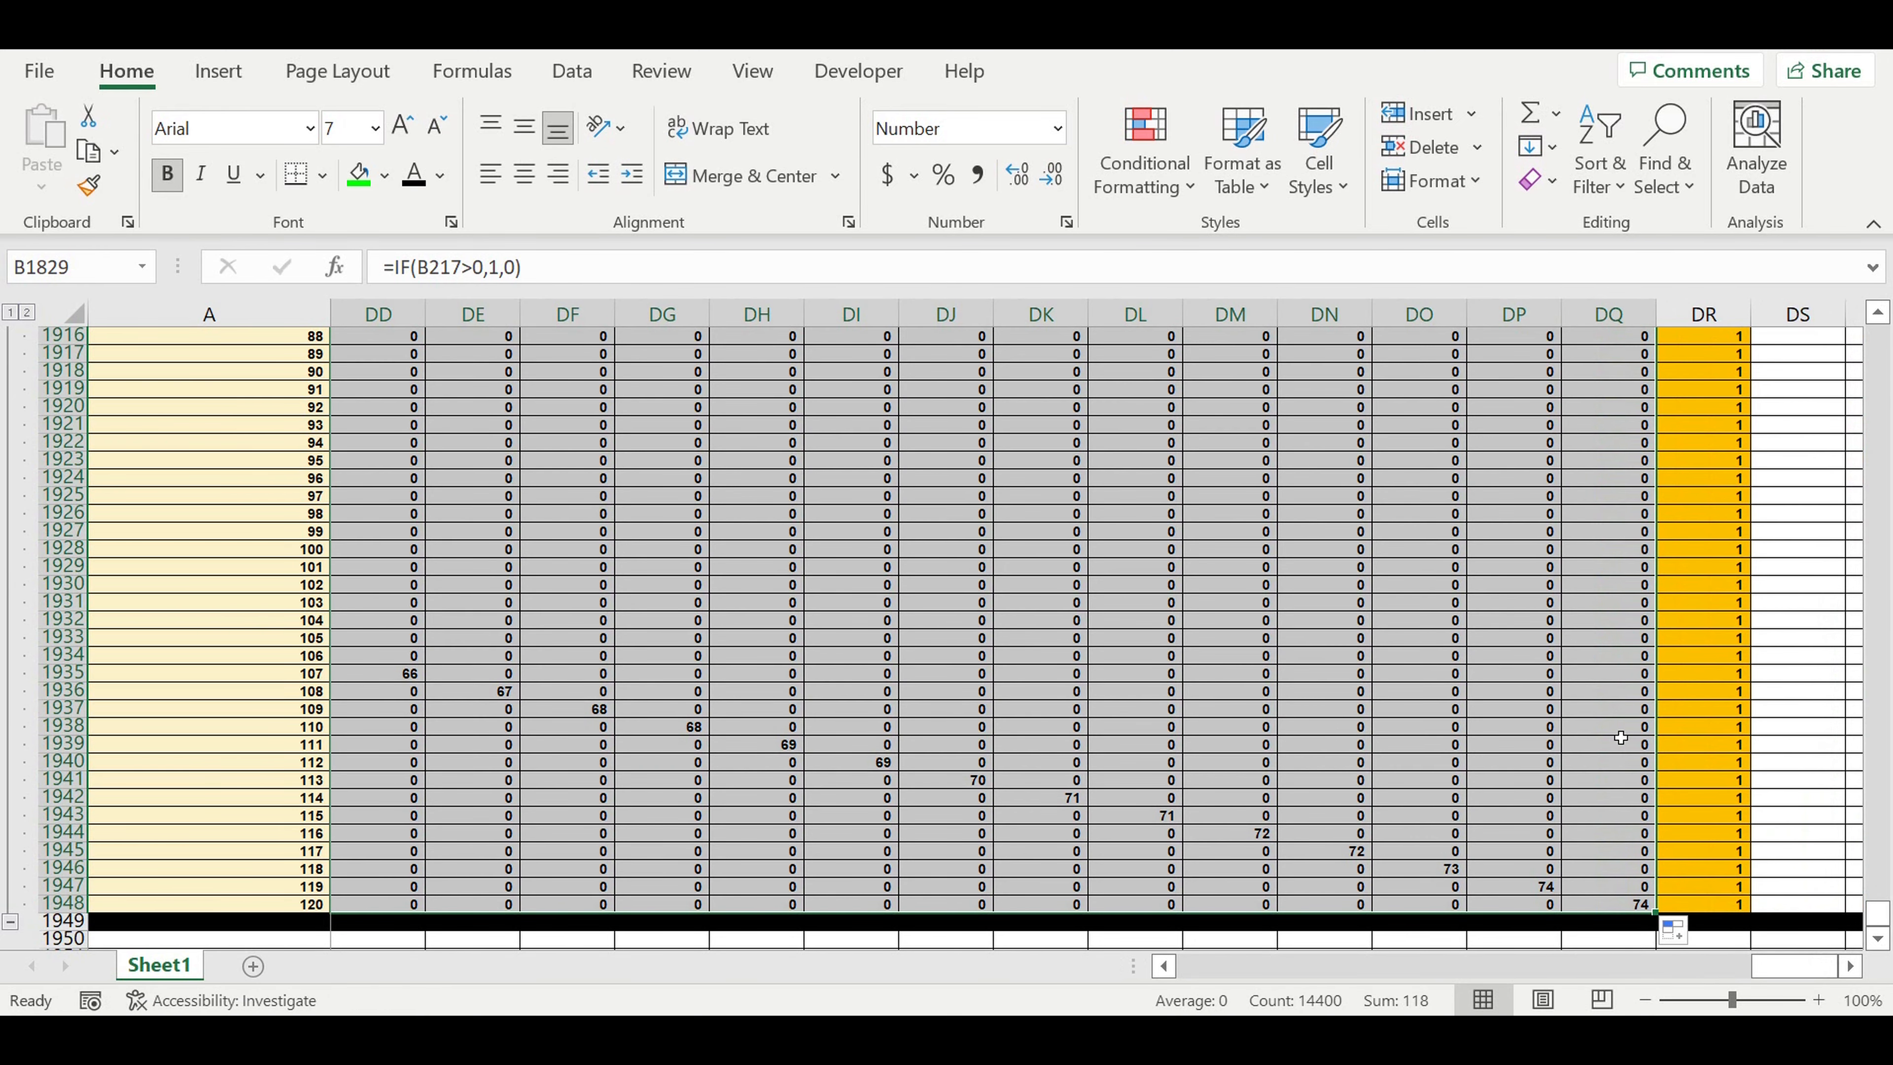
Remove the Total column DR of the Data block by filling a blank cell down over it to row 1948
scroll(1698, 600, up, 20)
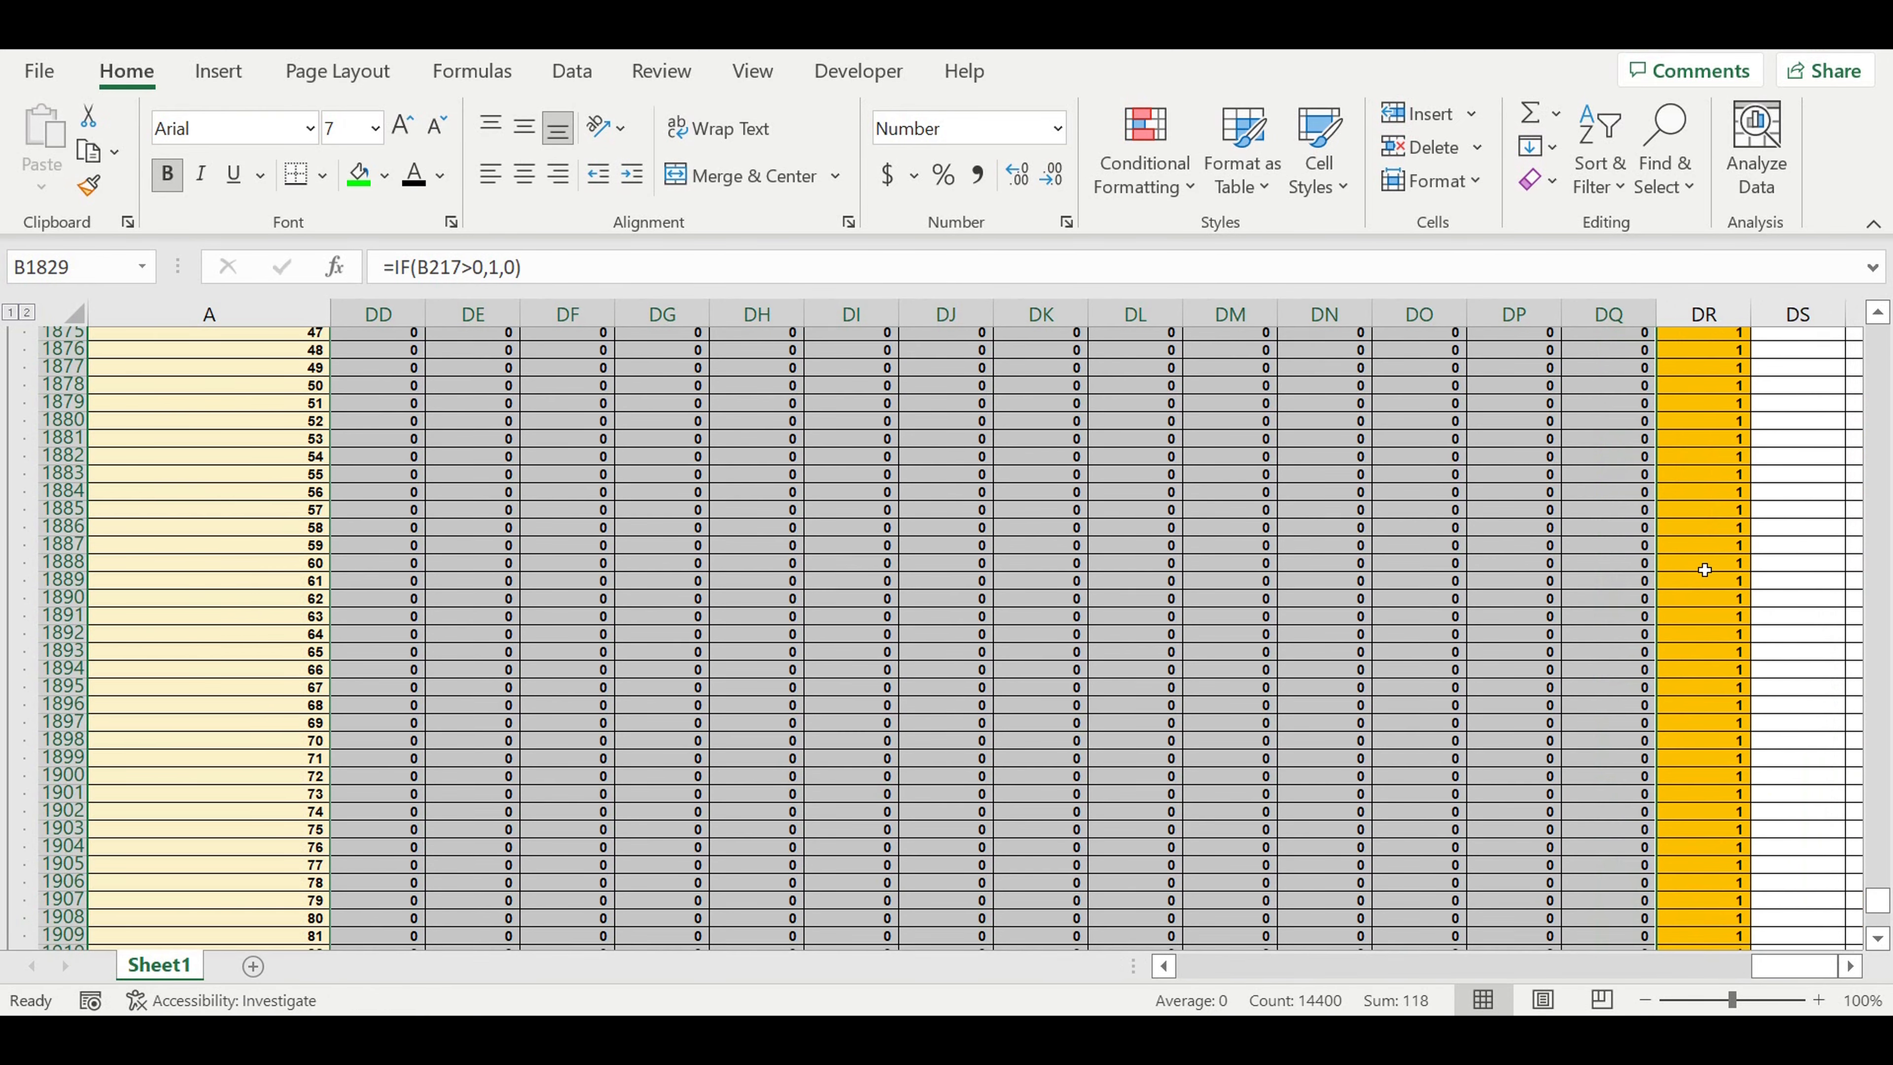
scroll(1712, 537, up, 8)
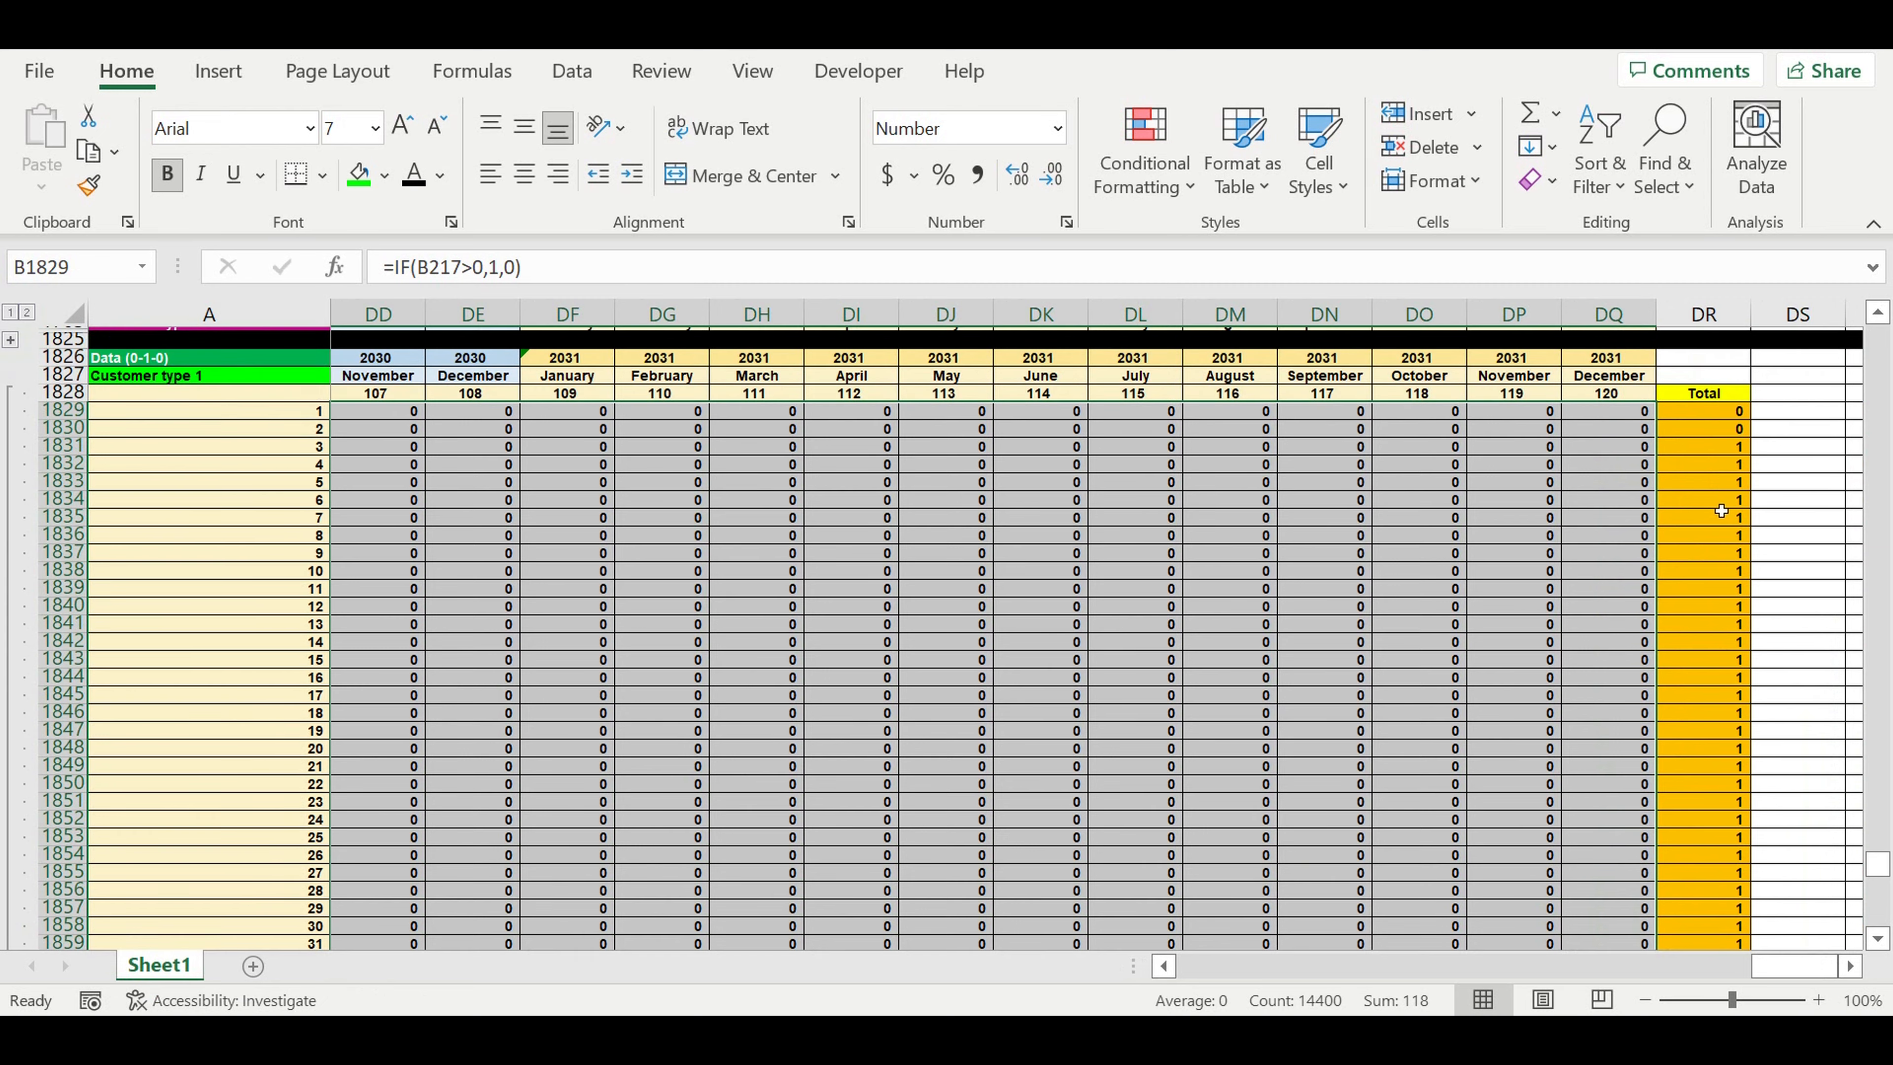
click(1737, 498)
drag(1755, 515, 1737, 913)
click(1536, 751)
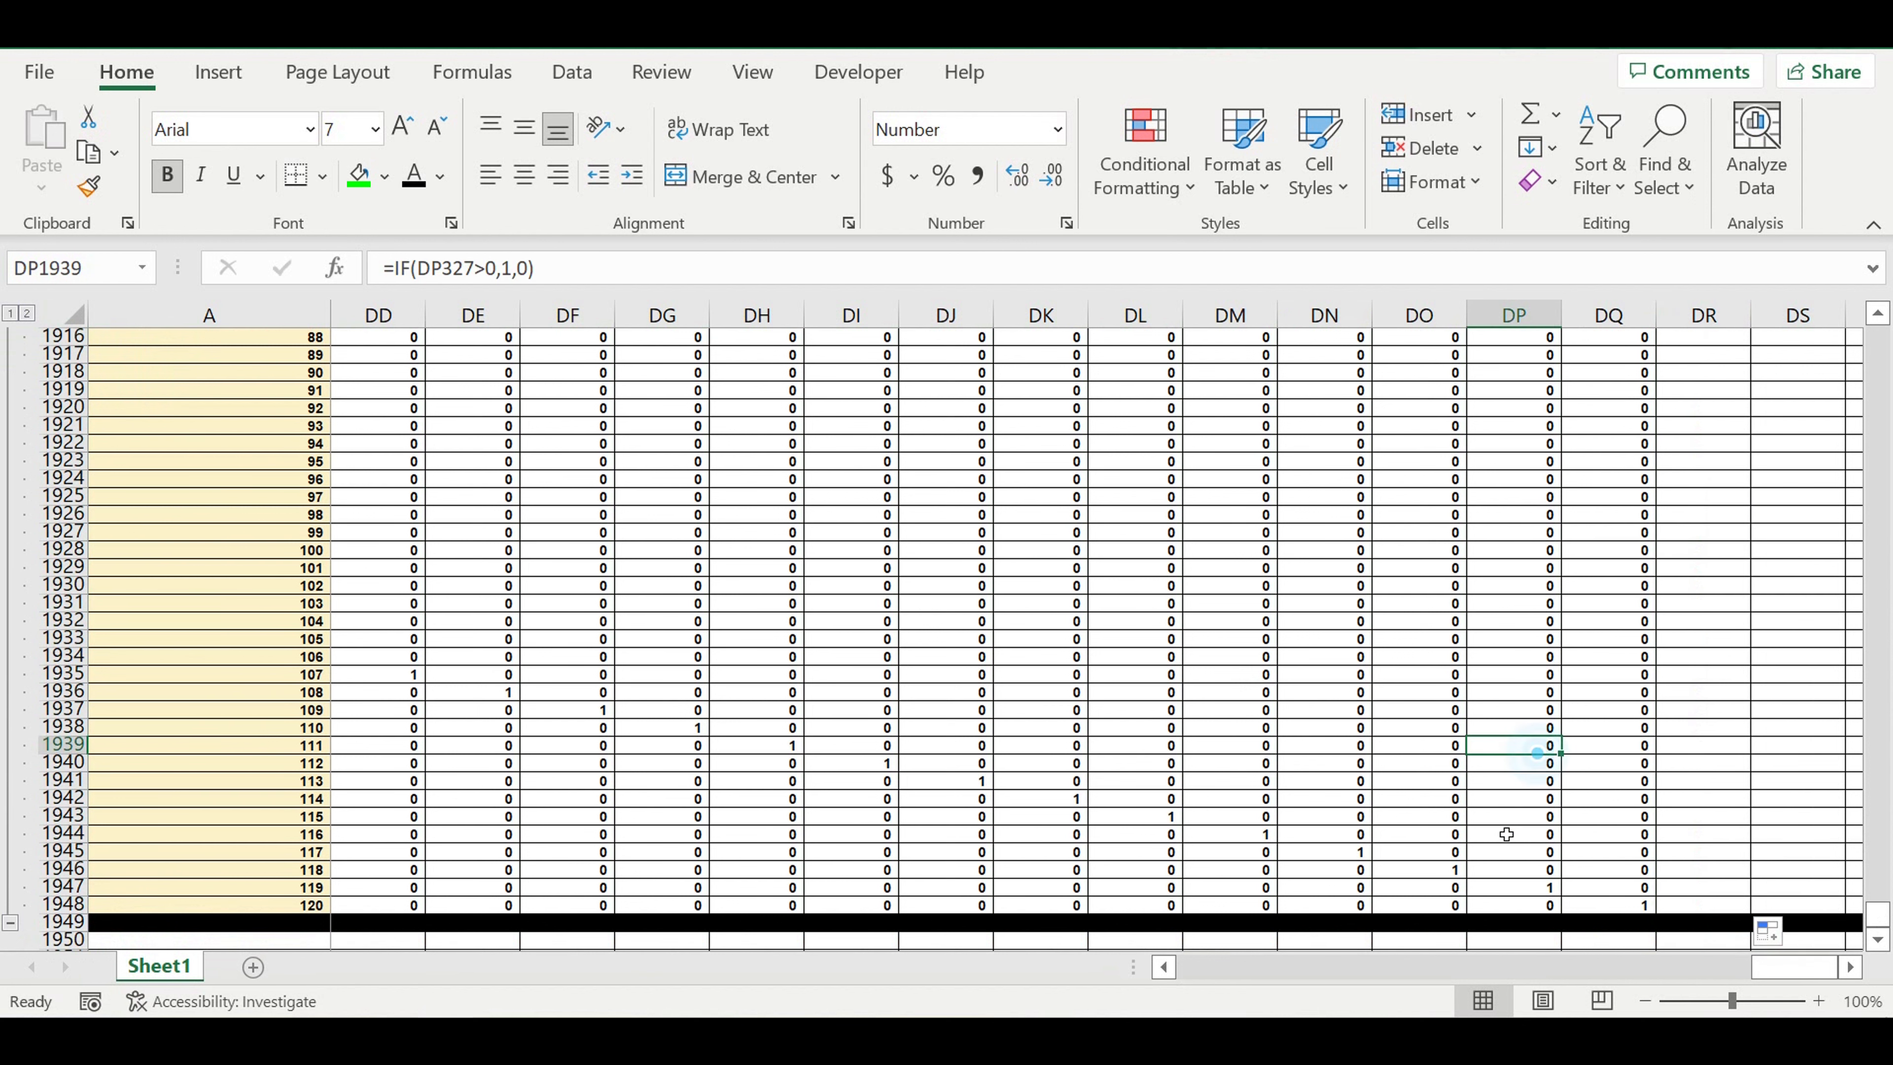
Check the diagonal cells of the Data matrix from DQ1948 up to DH1939 and the month number in A1939
click(1622, 903)
click(1519, 886)
click(1424, 870)
click(1330, 852)
click(1233, 833)
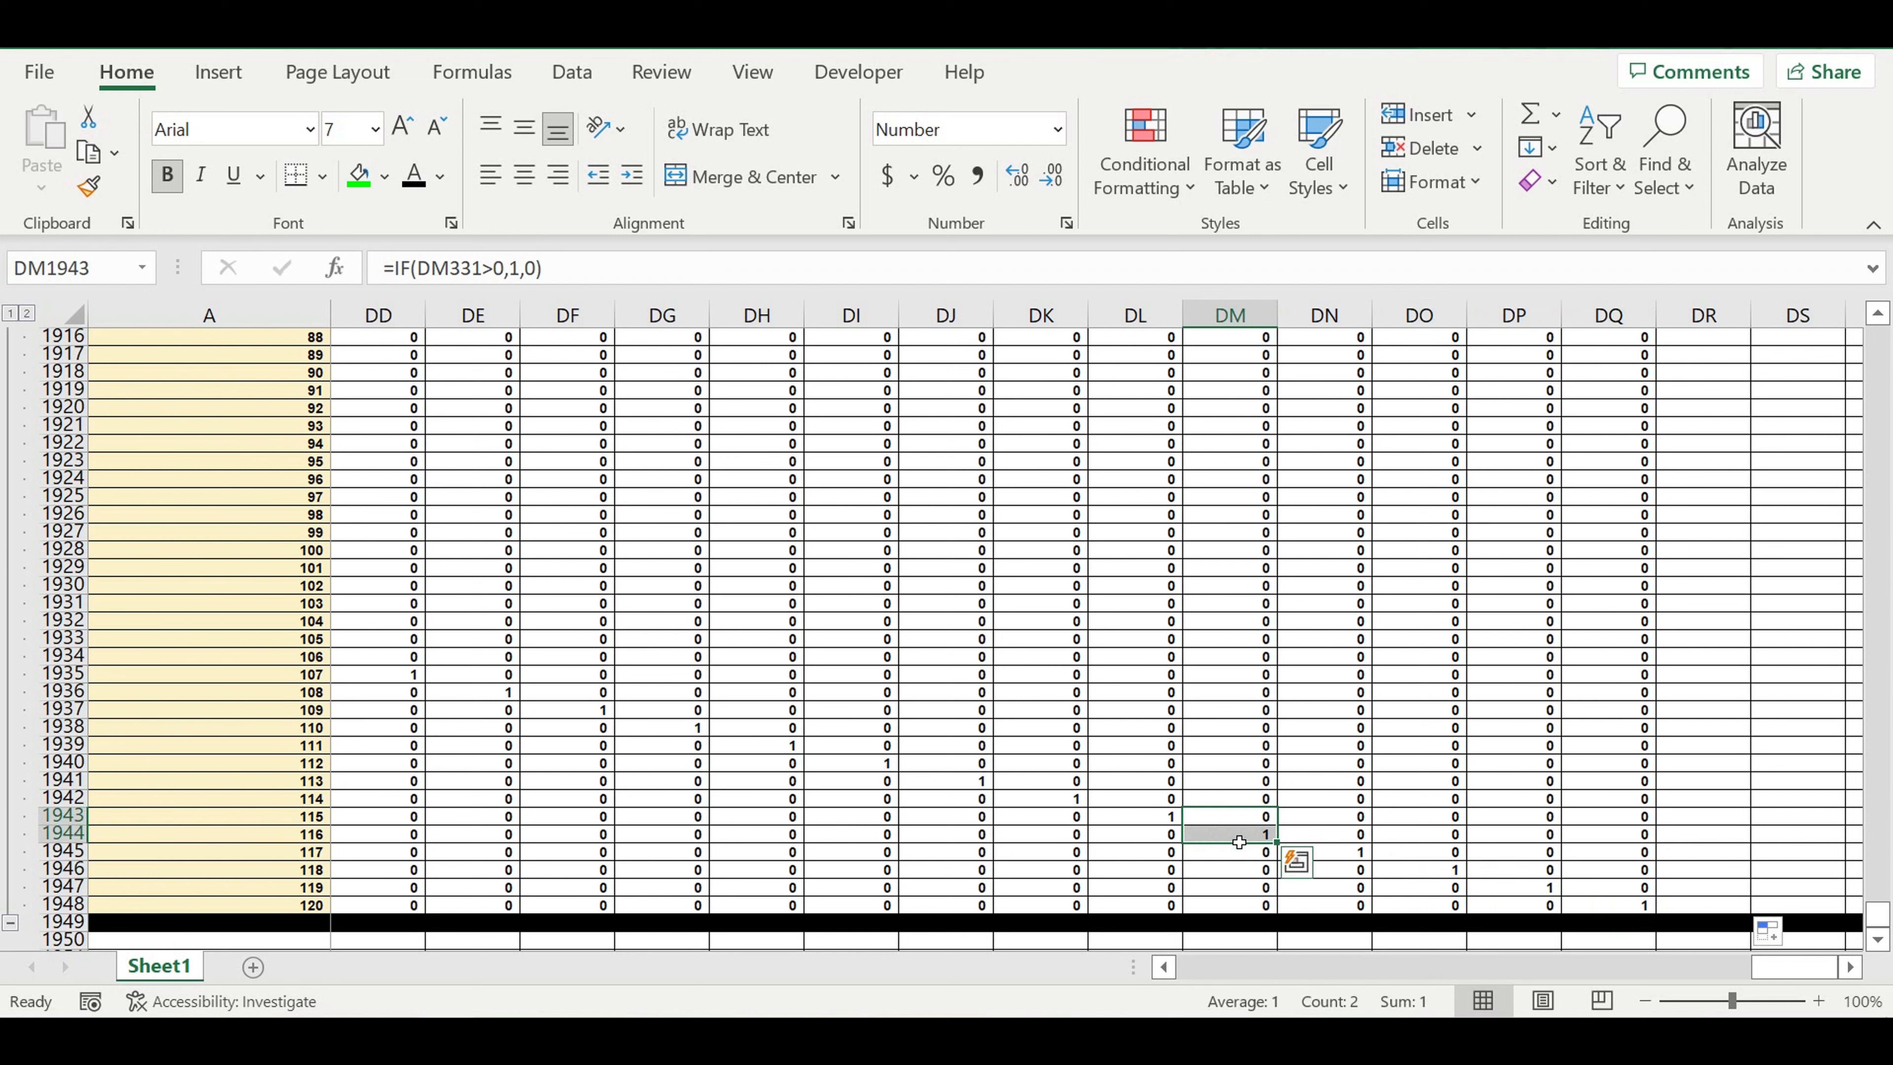
click(1150, 816)
click(1057, 800)
click(952, 780)
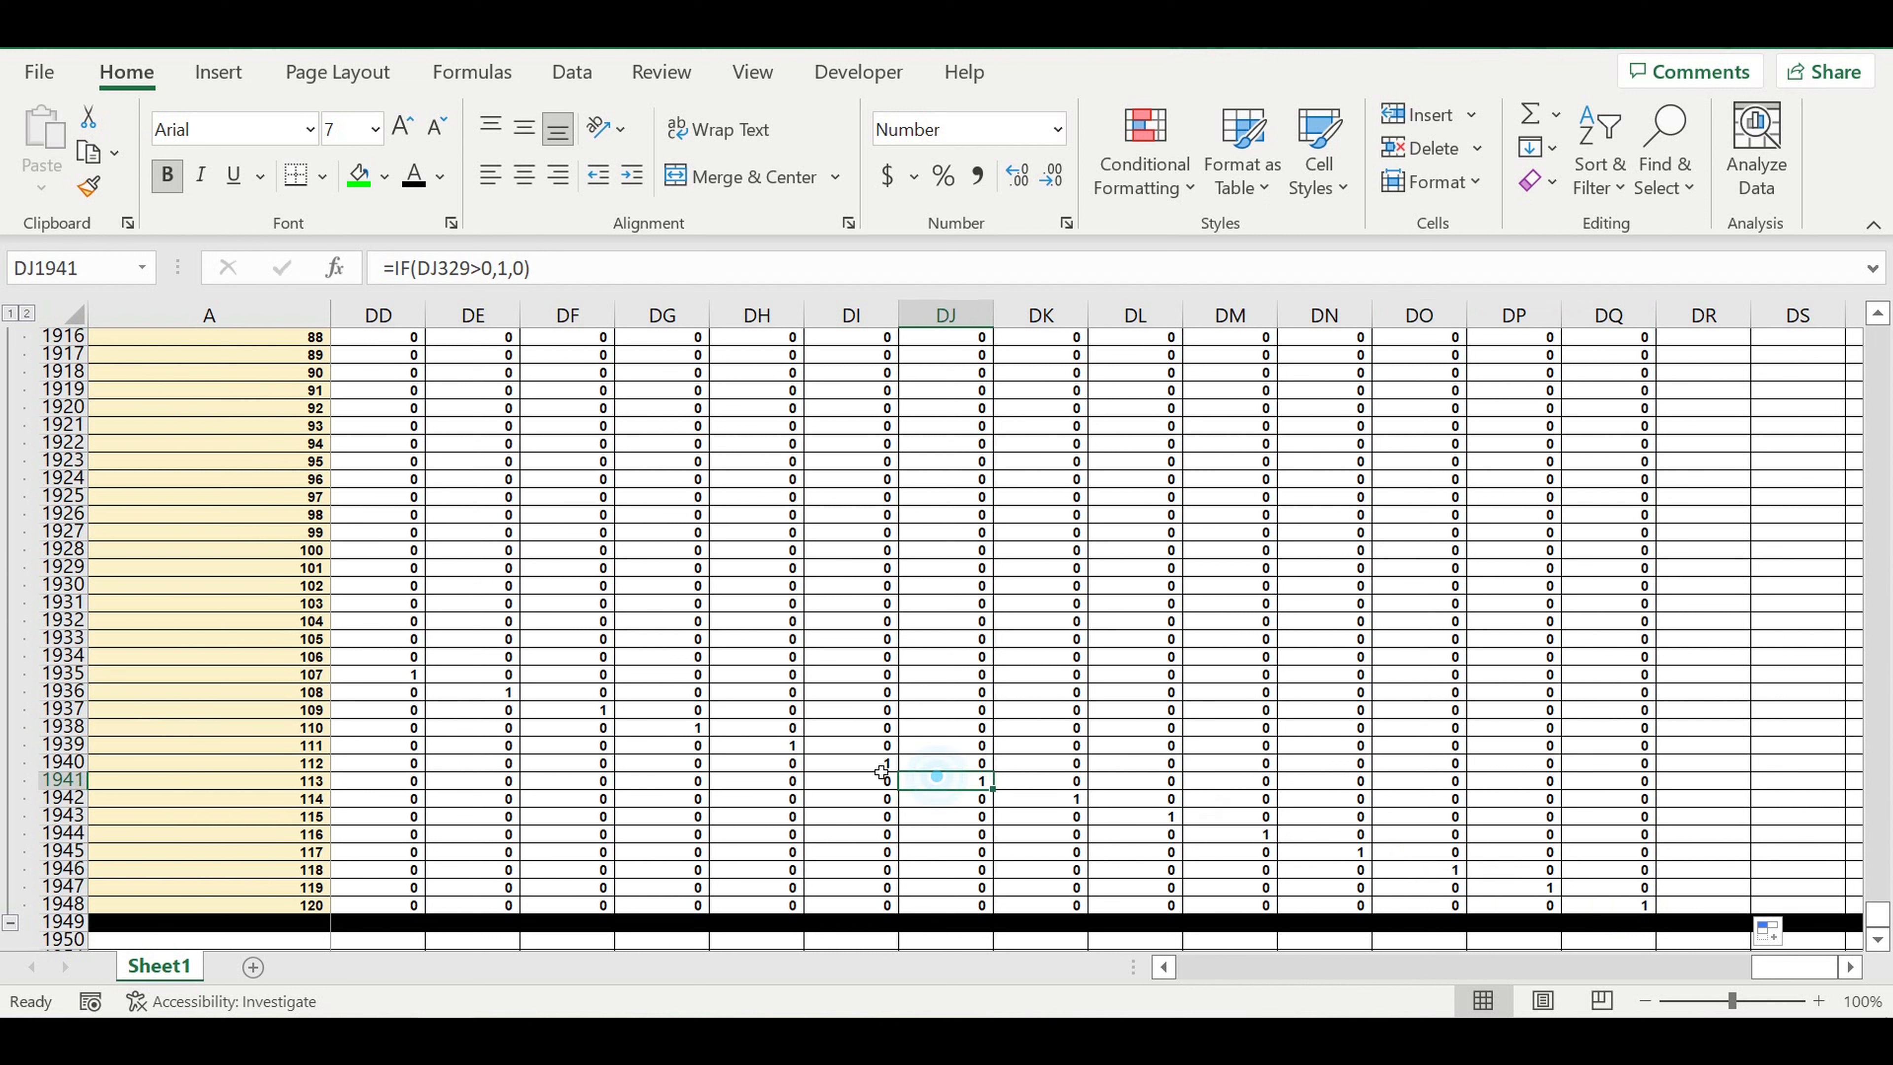
click(857, 761)
click(763, 746)
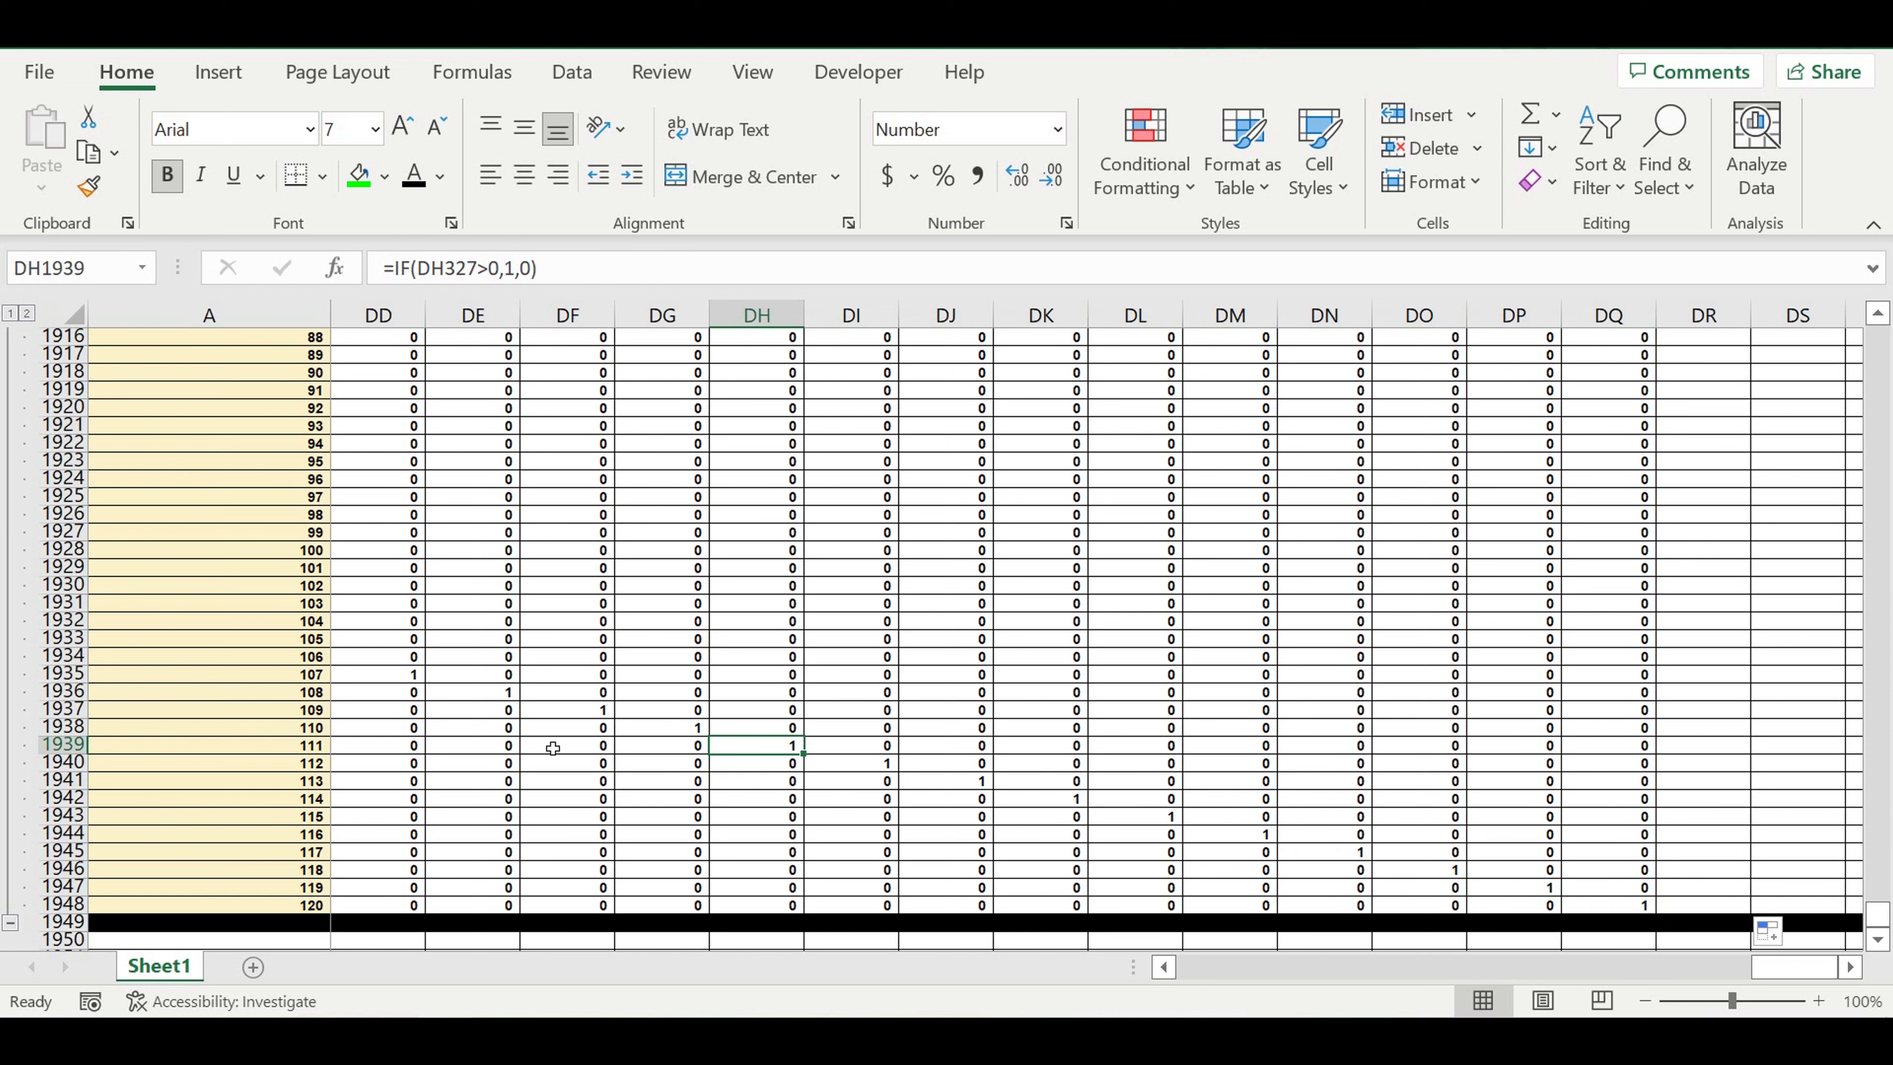
click(289, 753)
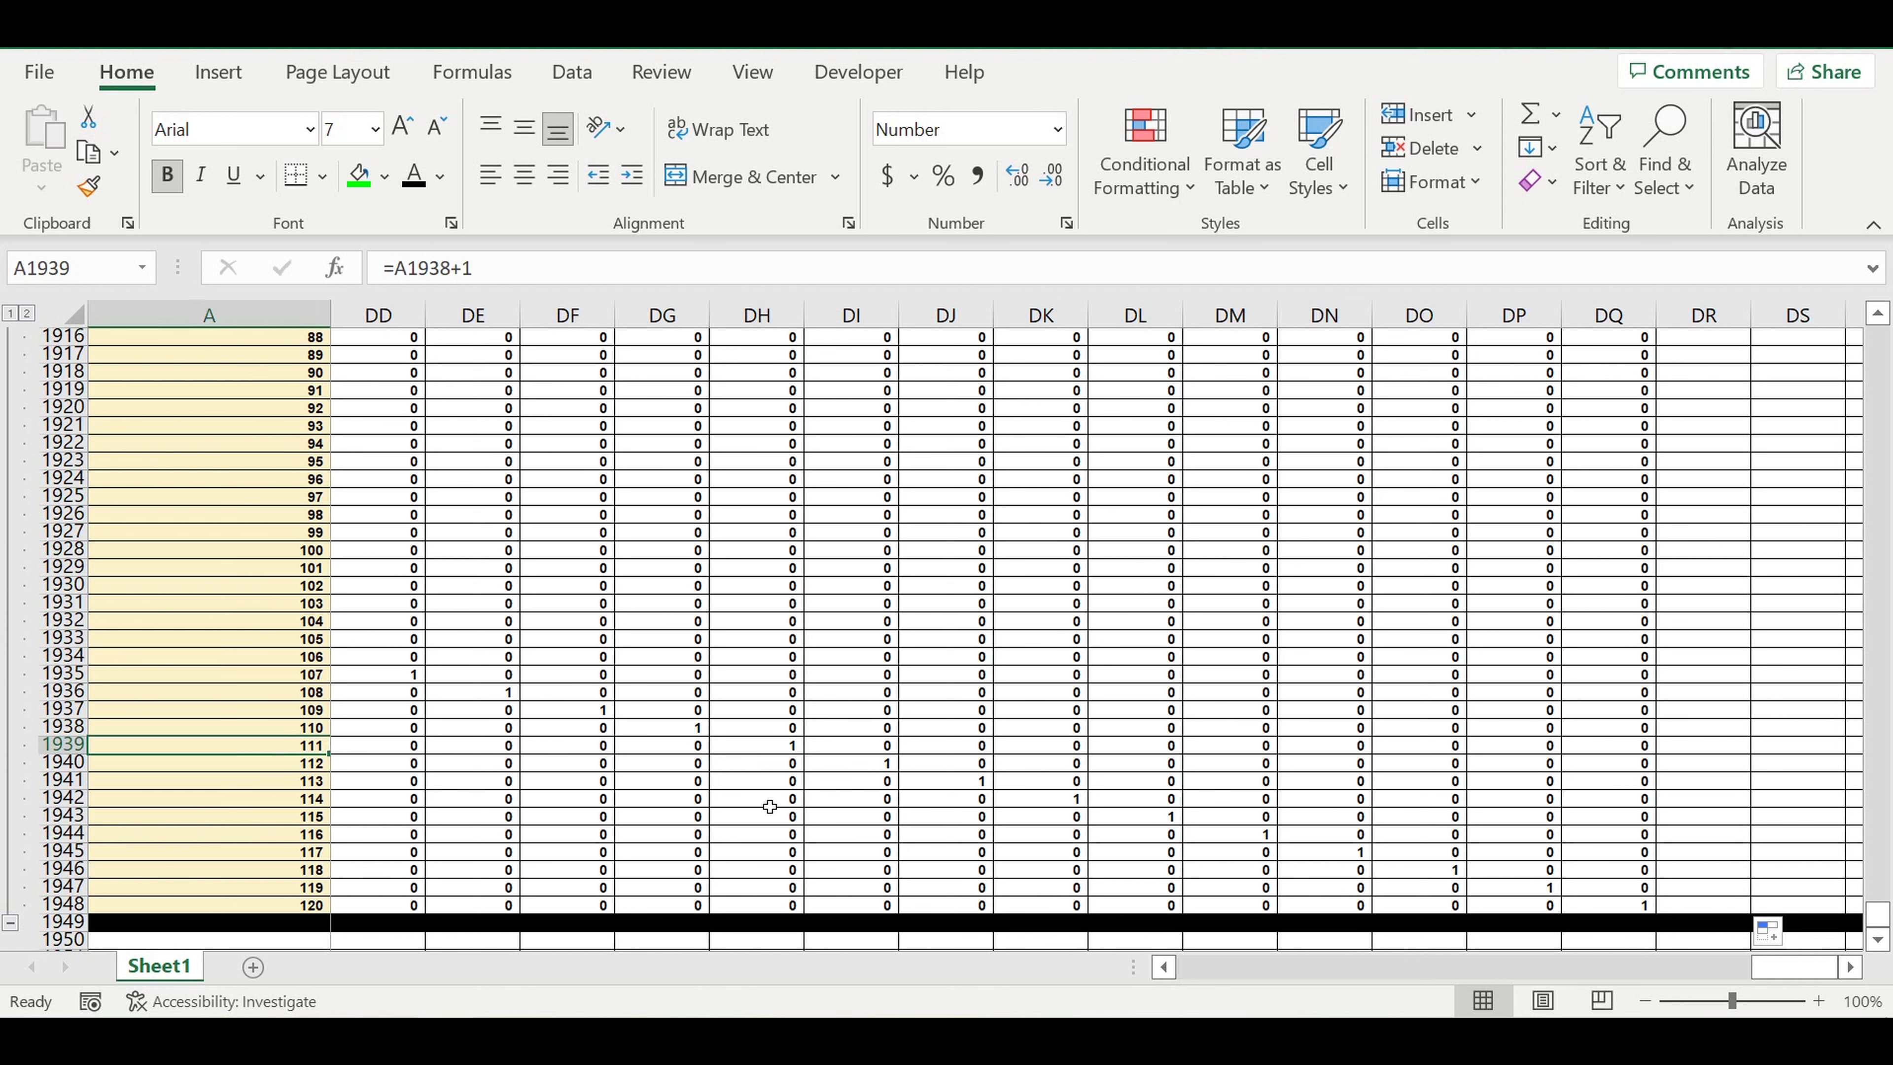
Collapse the Customer type 1 Data (0-1-0) row group and copy the whole block, rows 1826 to 1949
drag(1789, 972, 1053, 974)
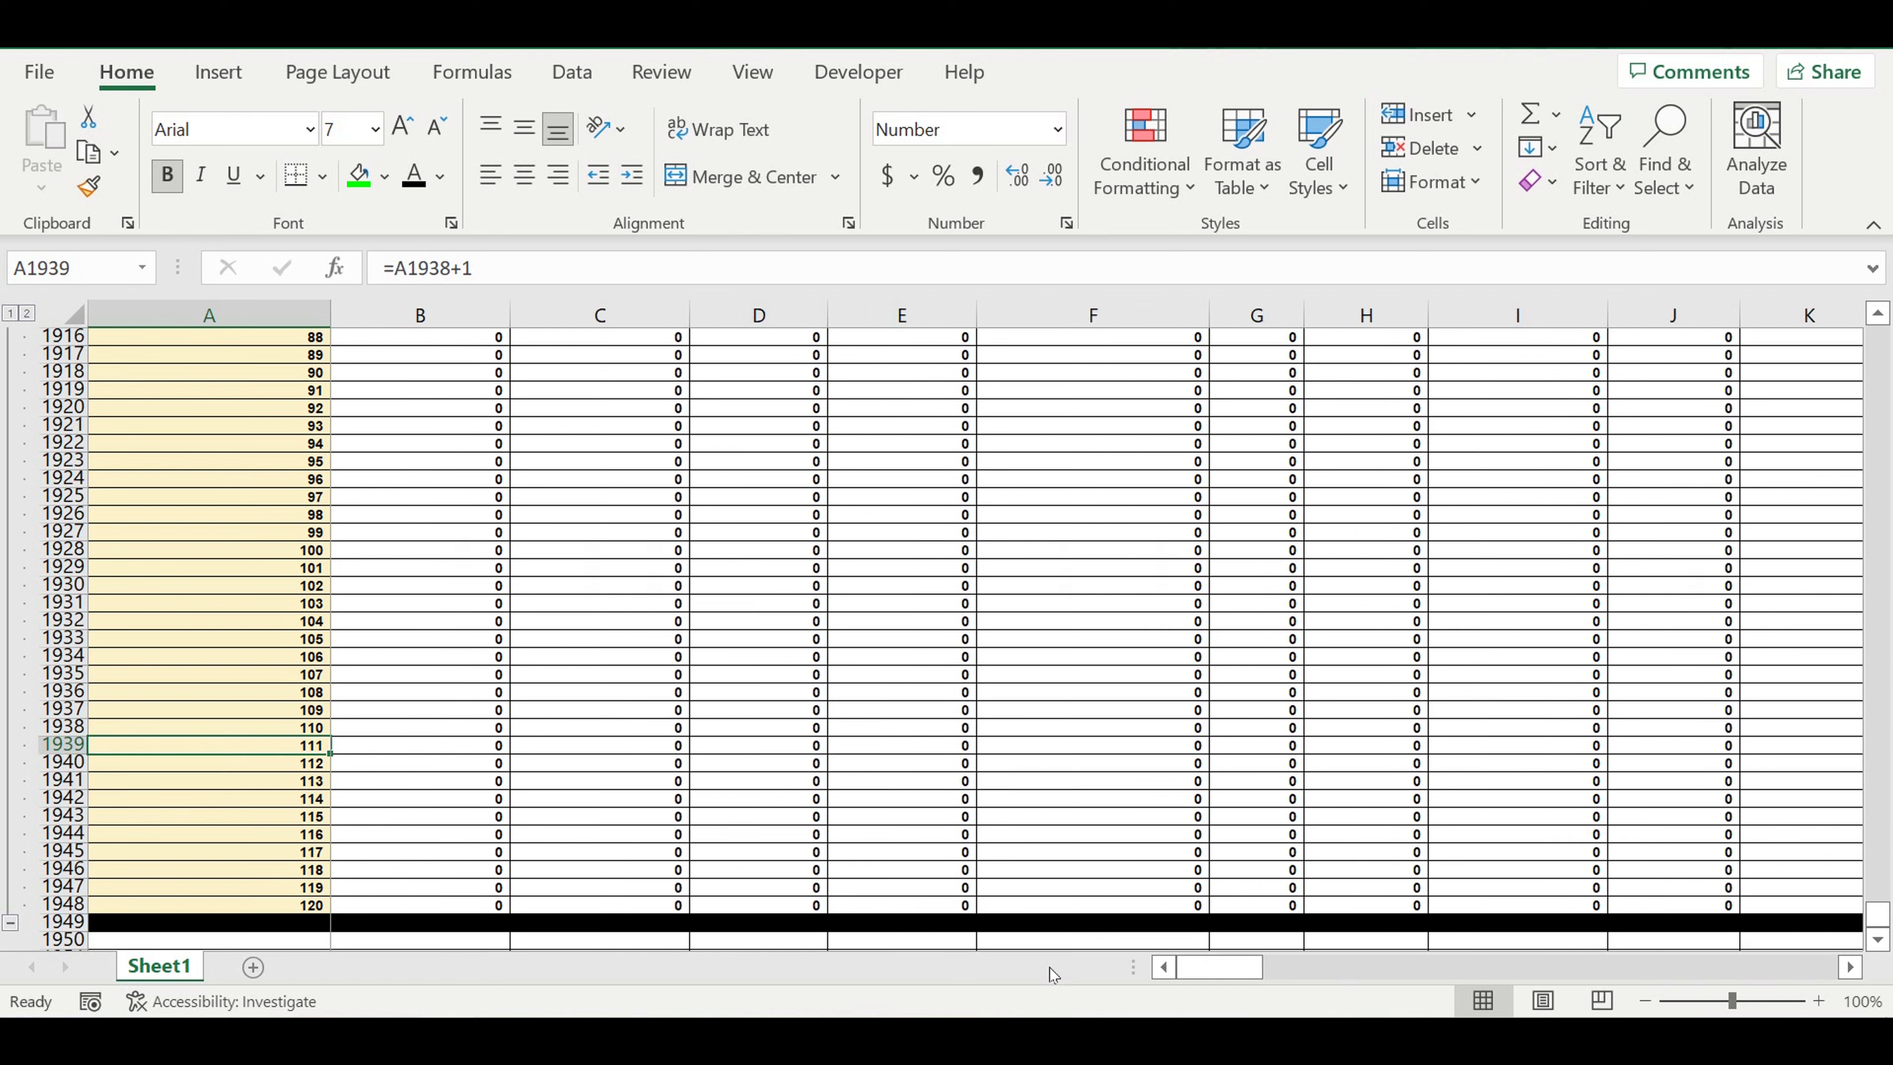
click(9, 925)
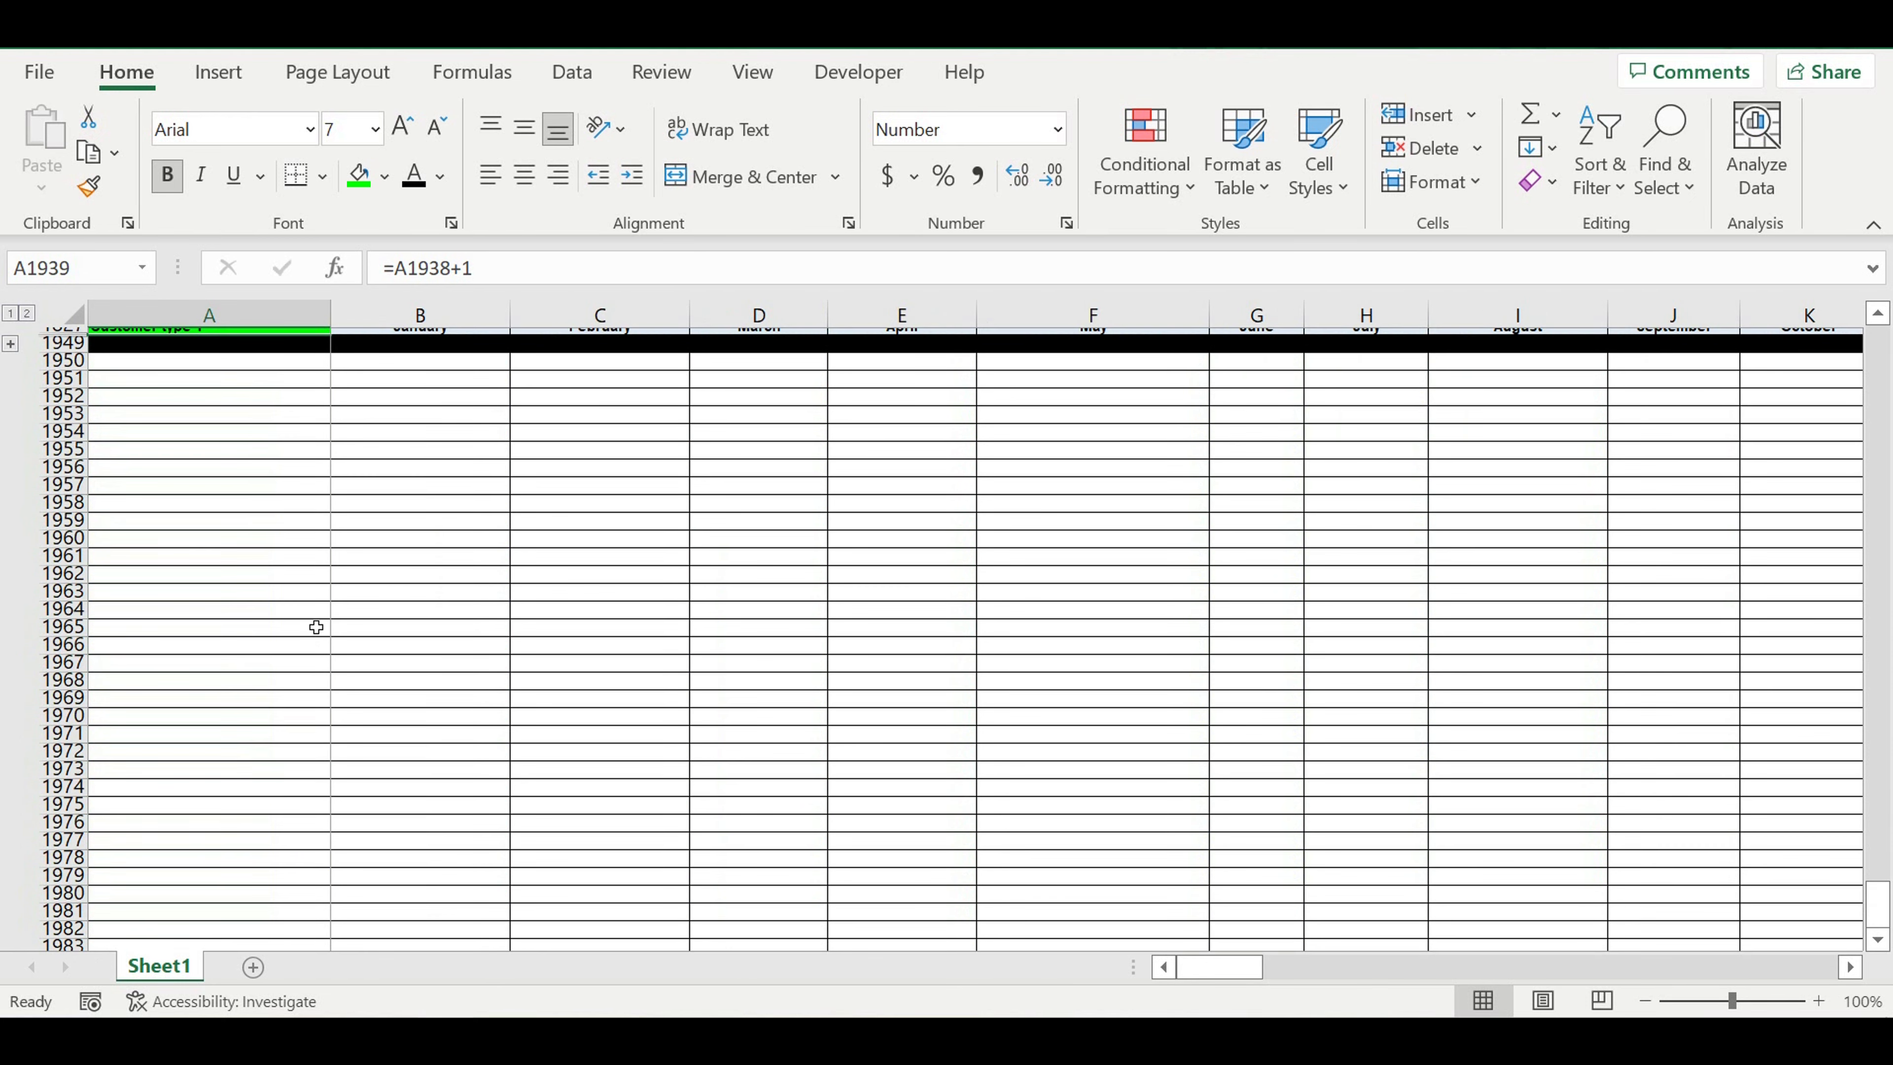
scroll(316, 627, up, 6)
click(237, 725)
drag(68, 639, 77, 687)
key(ctrl+c)
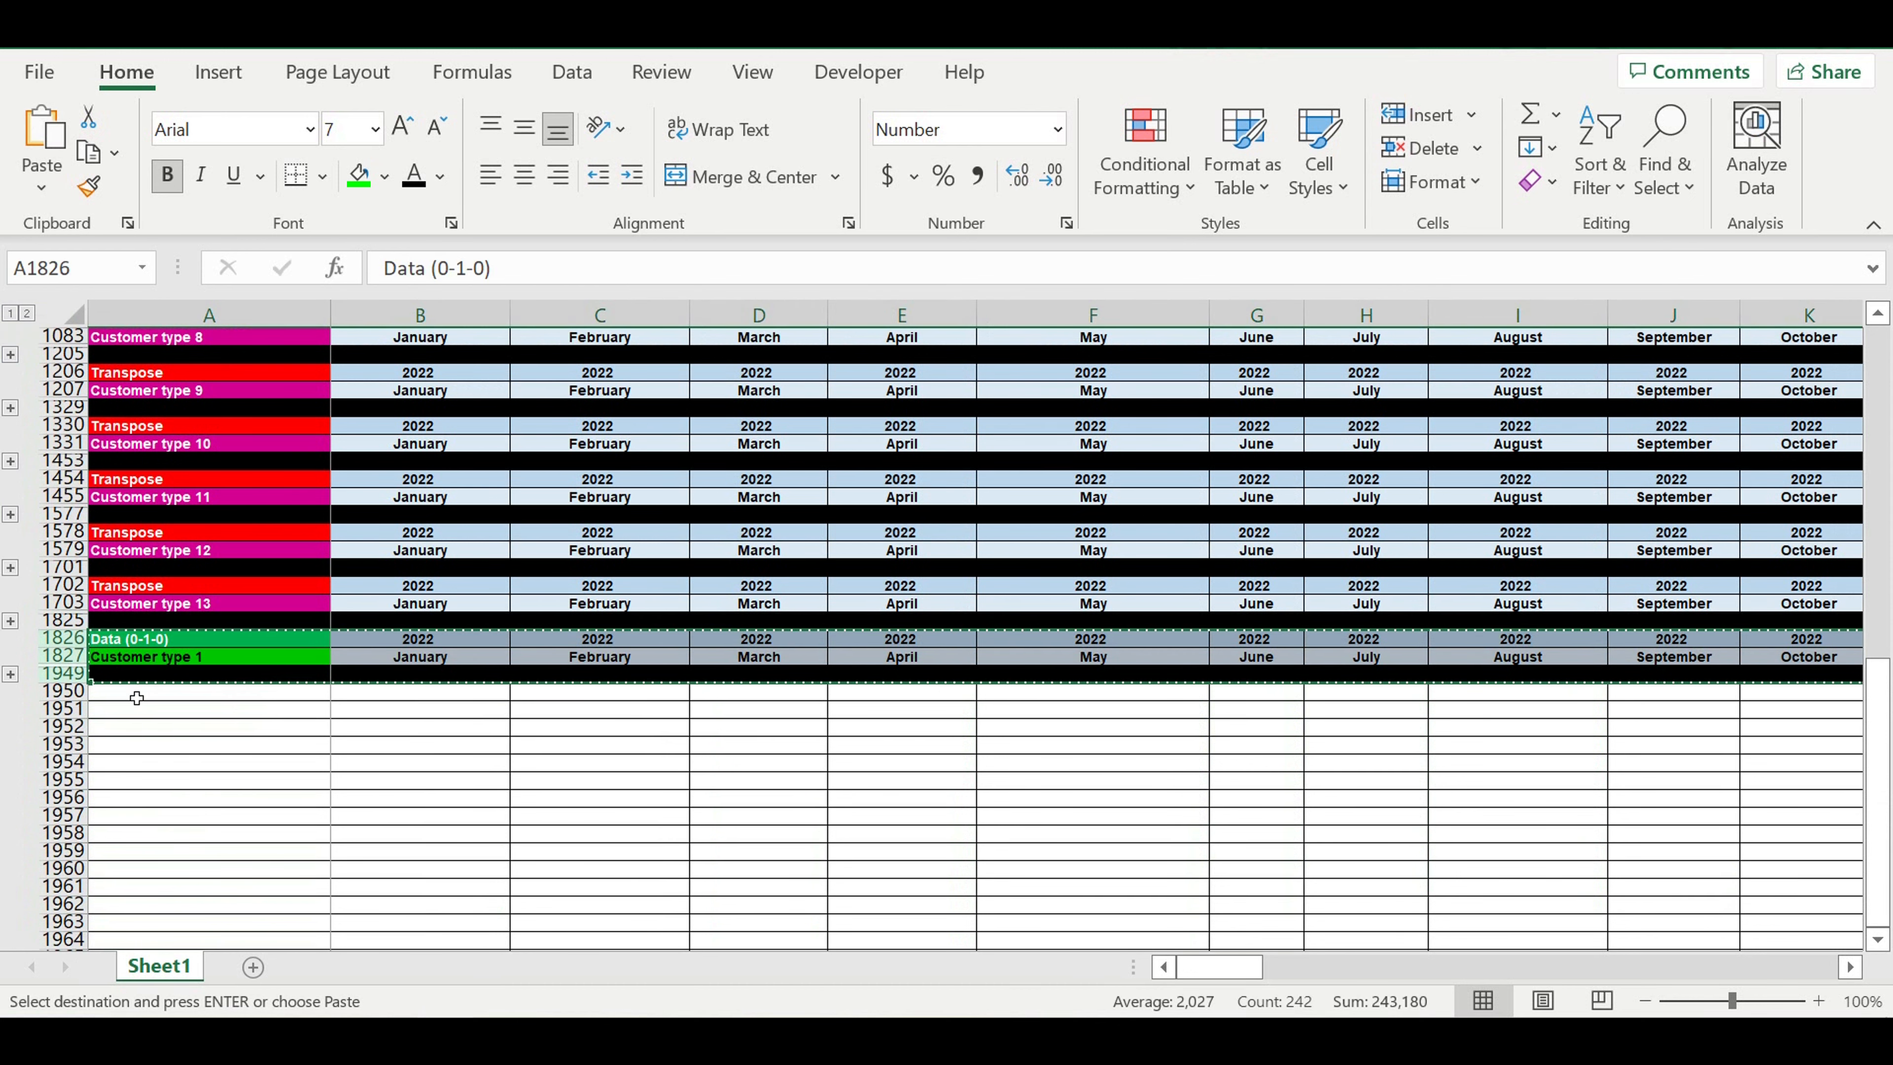
Paste the copied Data (0-1-0) block at A1950, A2074, A2198 and A2322 for Customer types 2 to 5
click(142, 692)
key(ctrl+v)
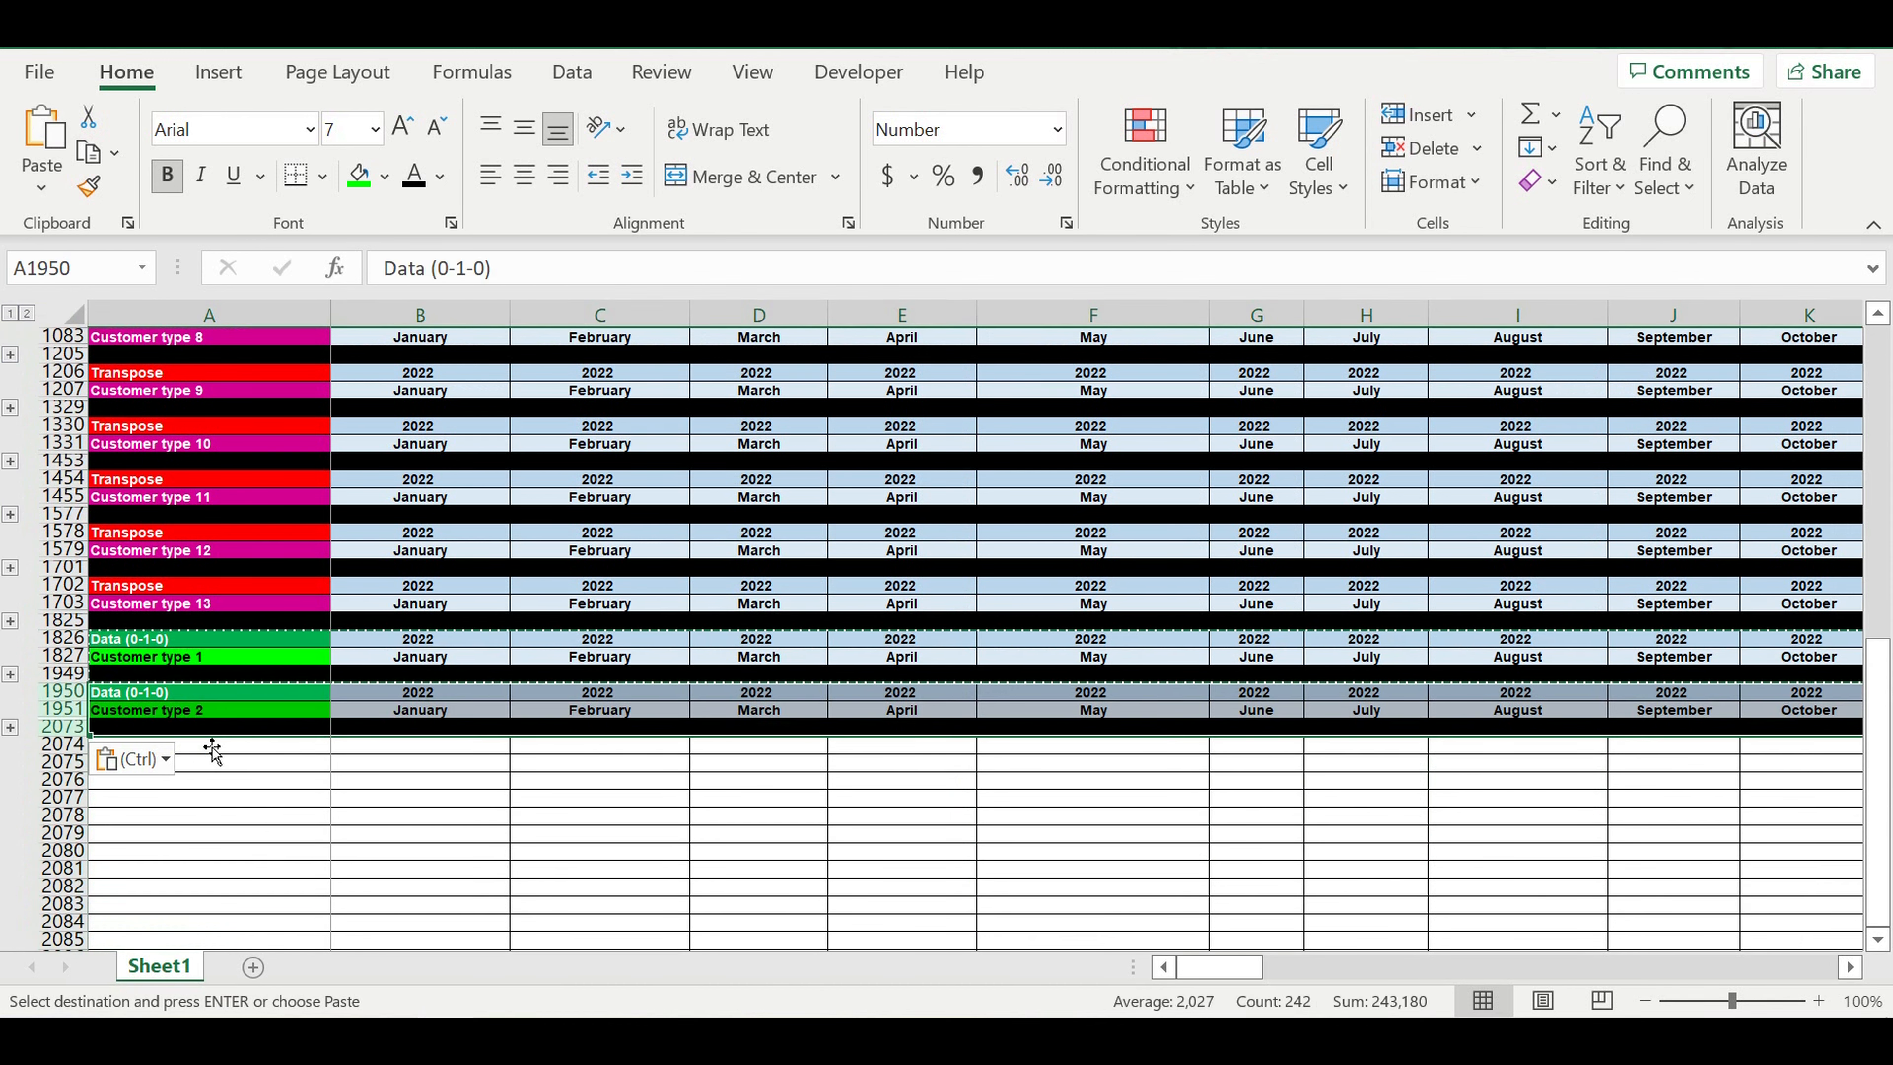
key(ctrl+v)
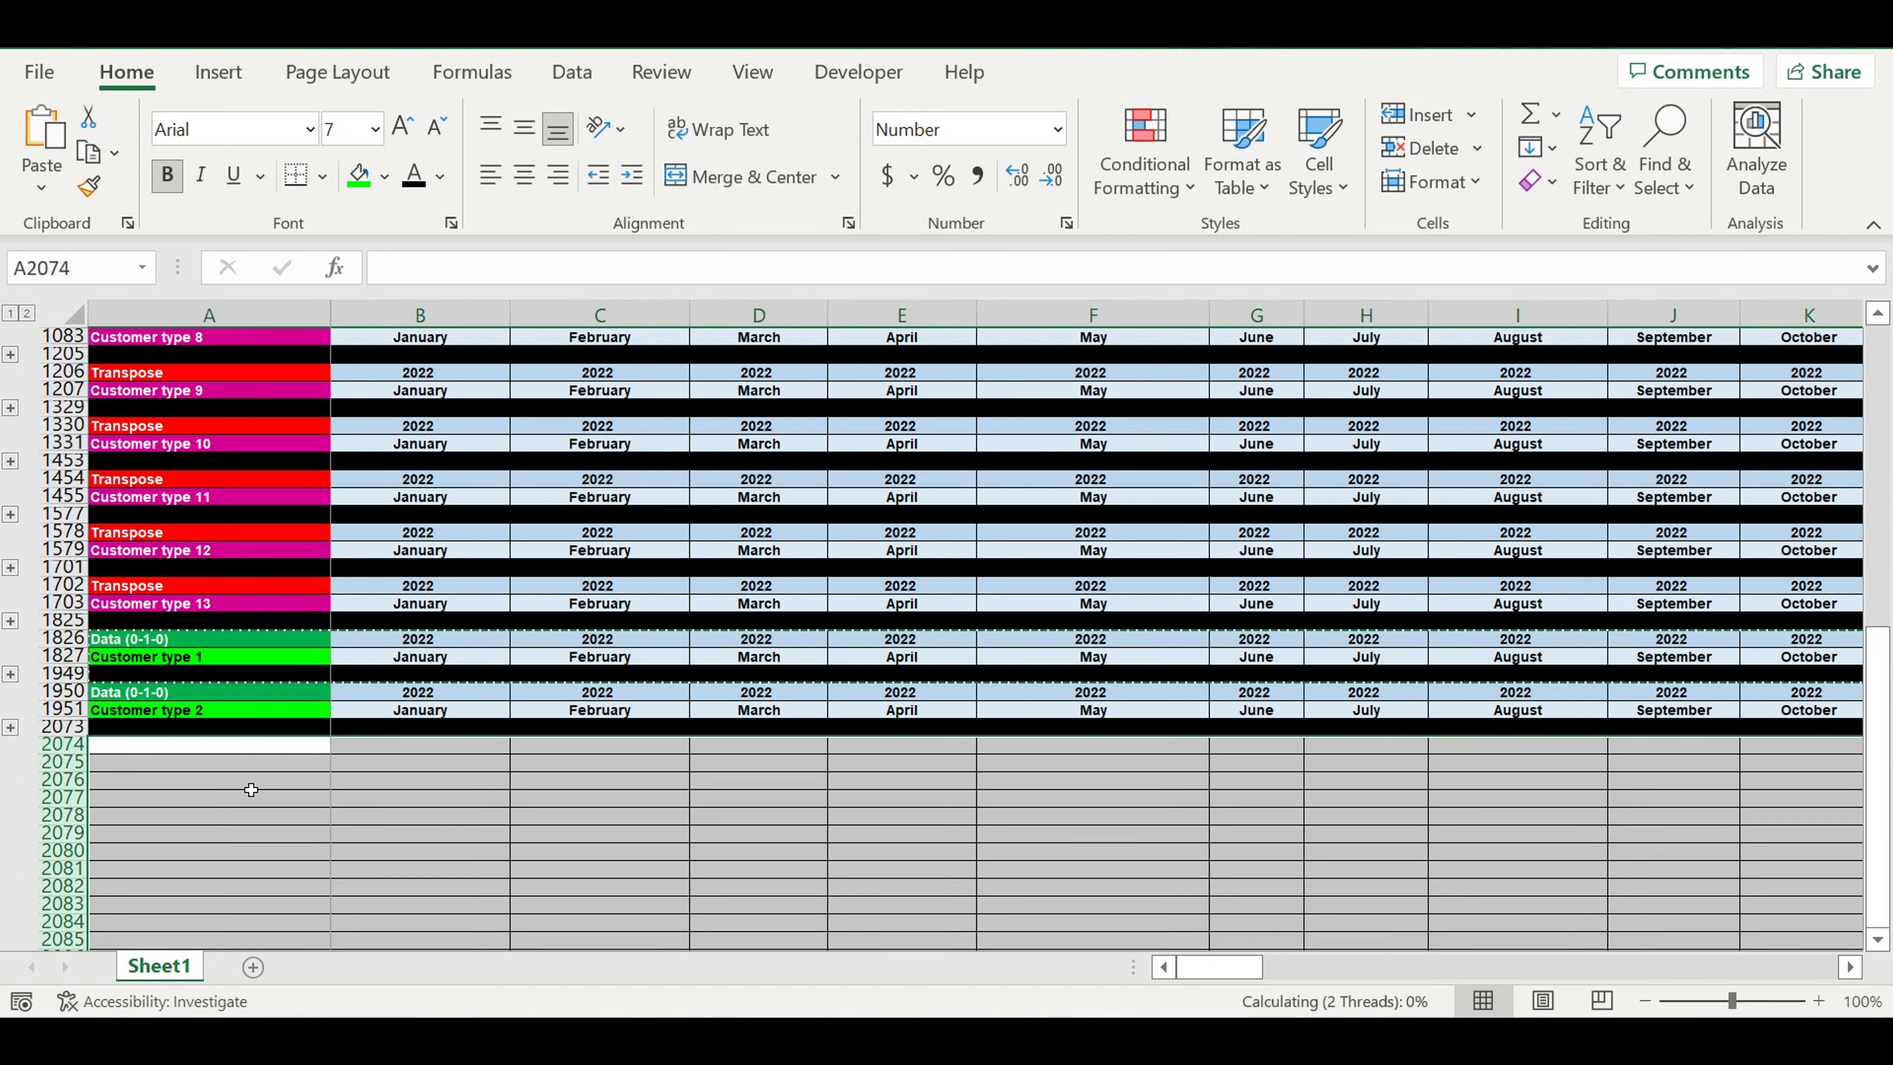
click(279, 802)
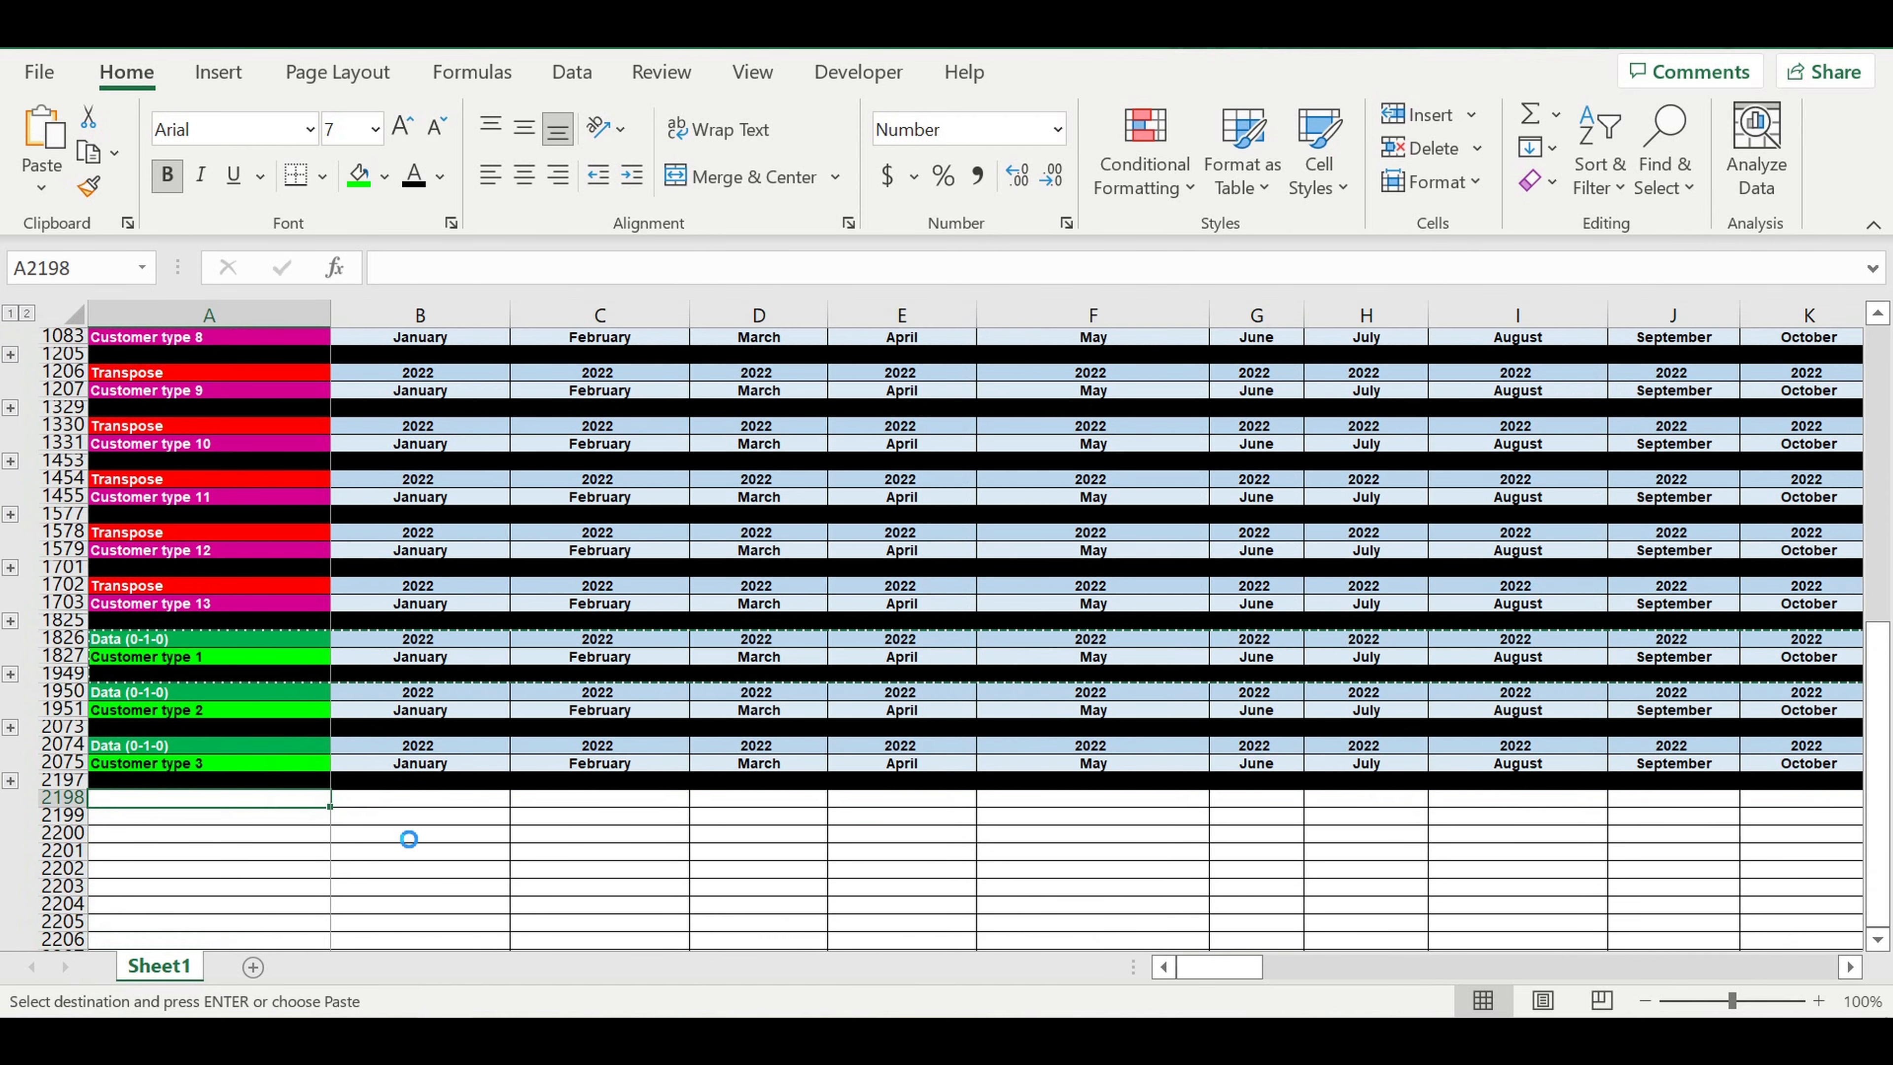
key(ctrl+v)
scroll(466, 789, down, 4)
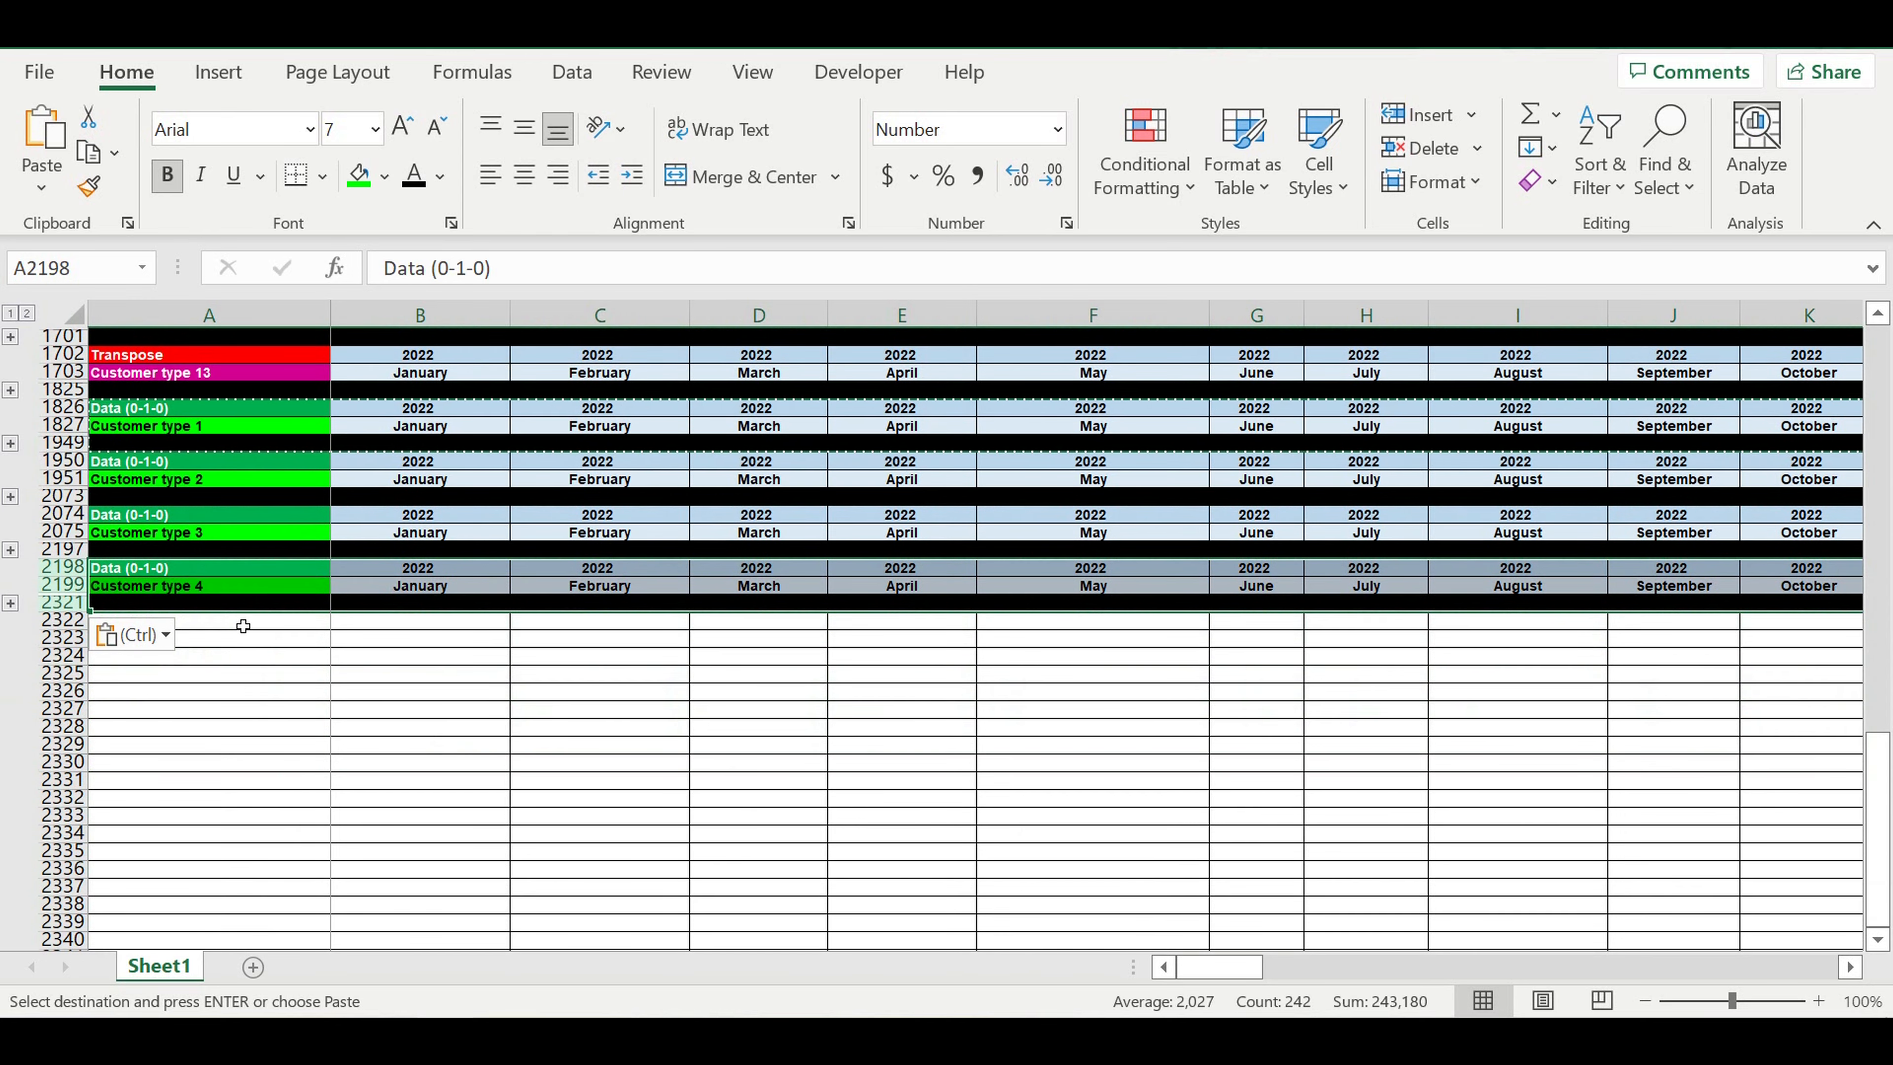
click(243, 627)
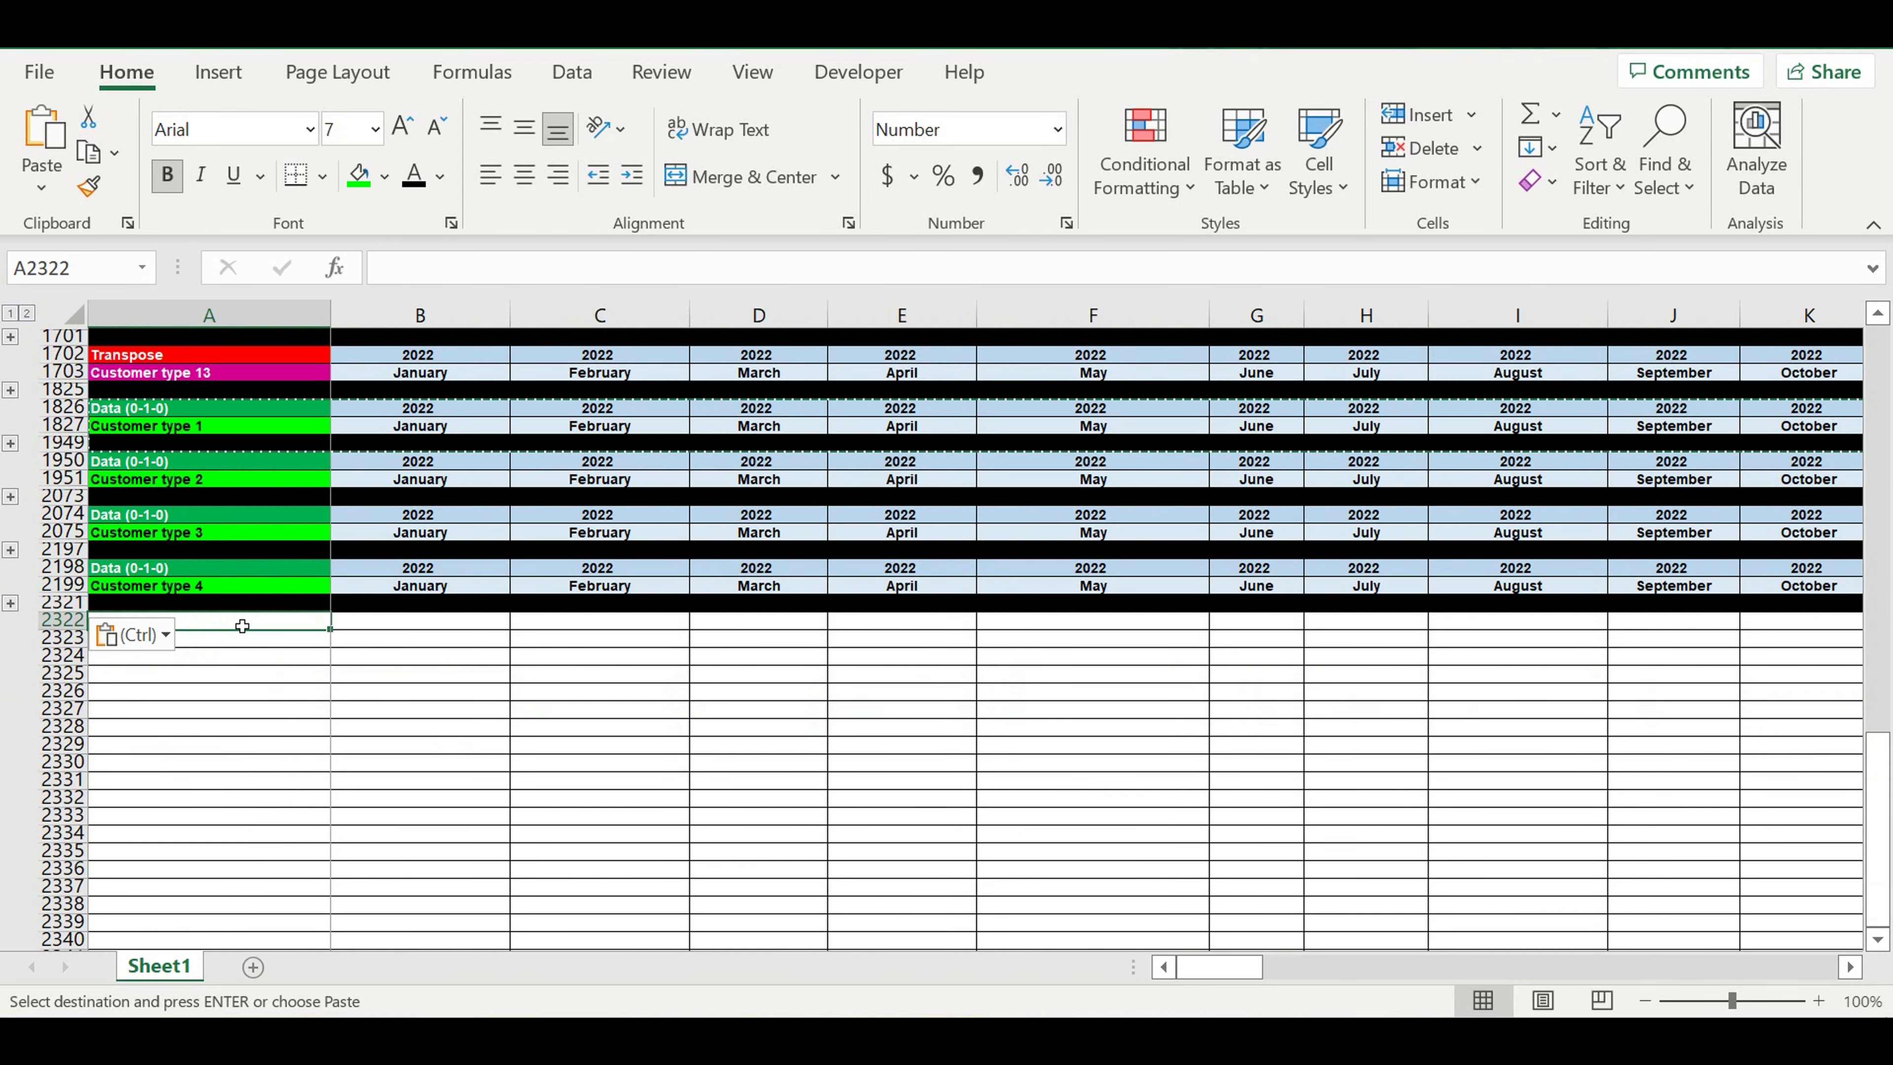
key(ctrl+v)
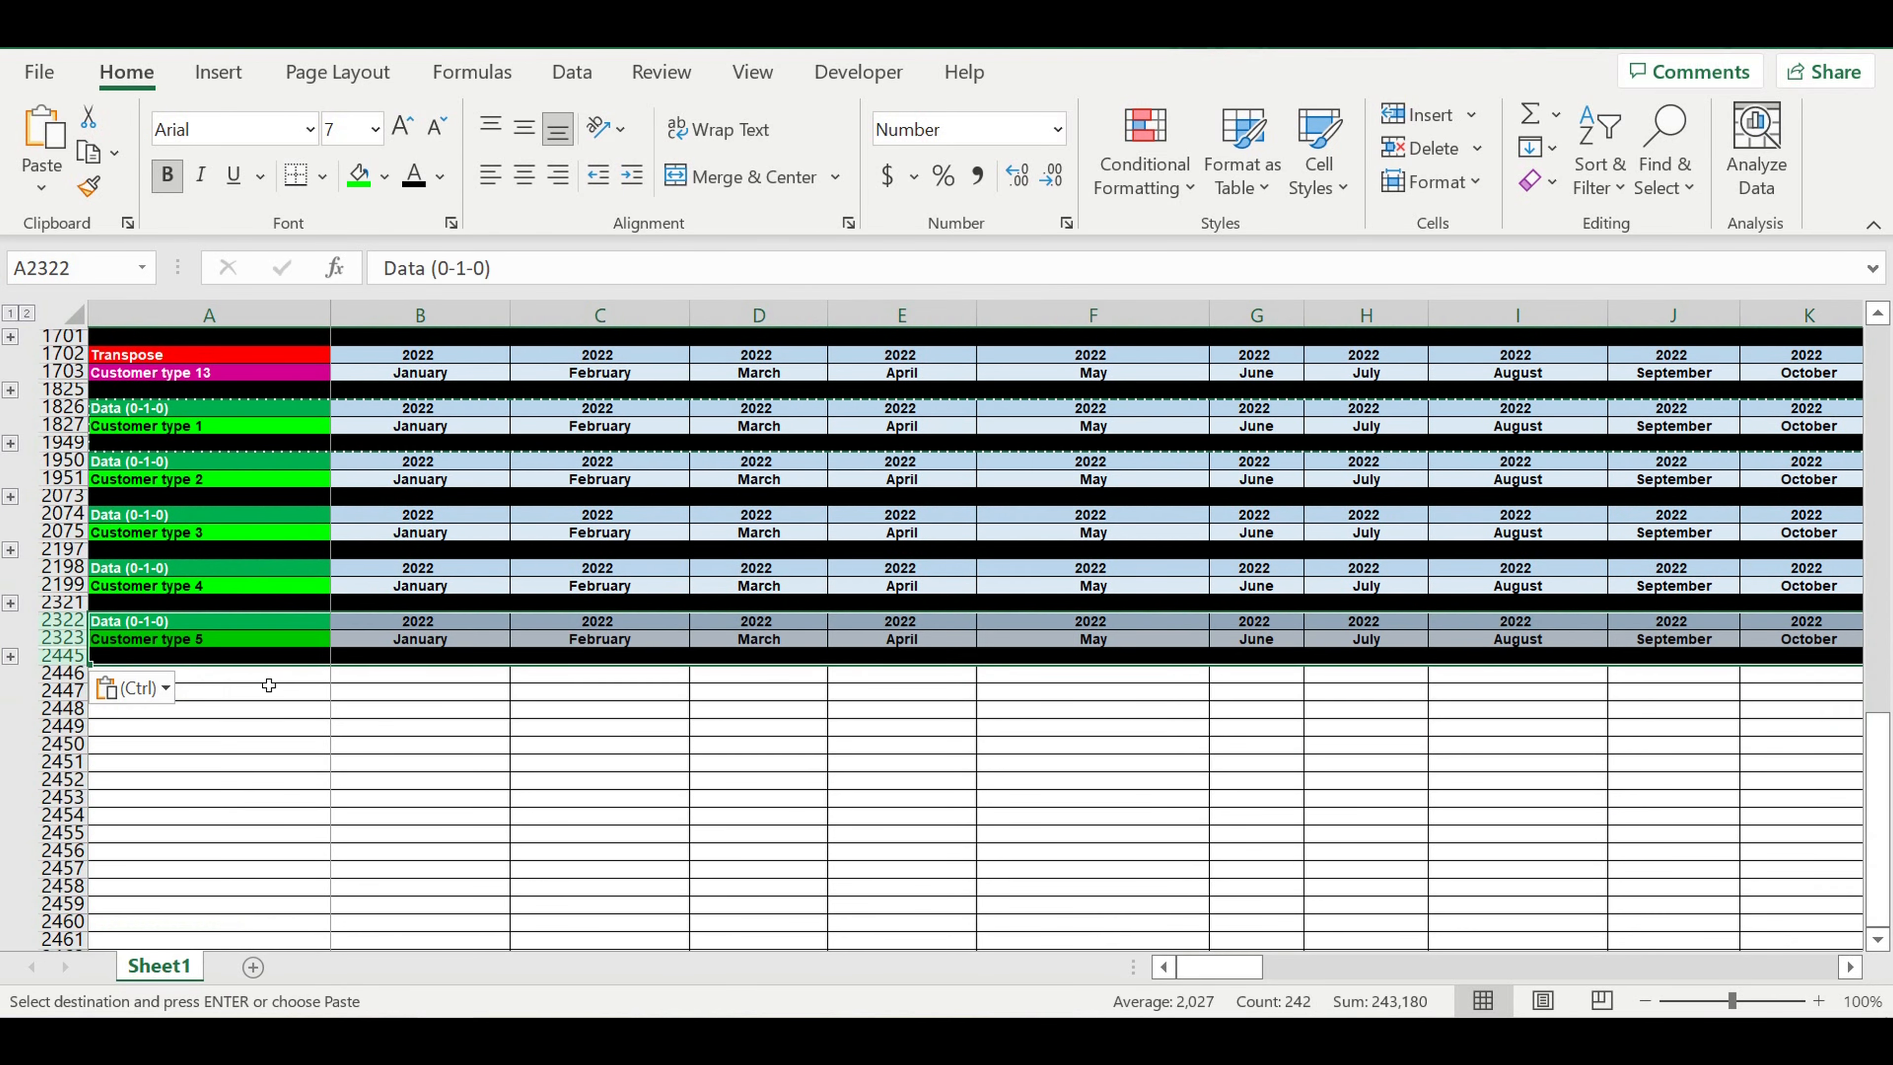
Paste the Data (0-1-0) block at A2446, A2570, A2694 and A2818 for Customer types 6 to 9
click(305, 673)
key(ctrl+v)
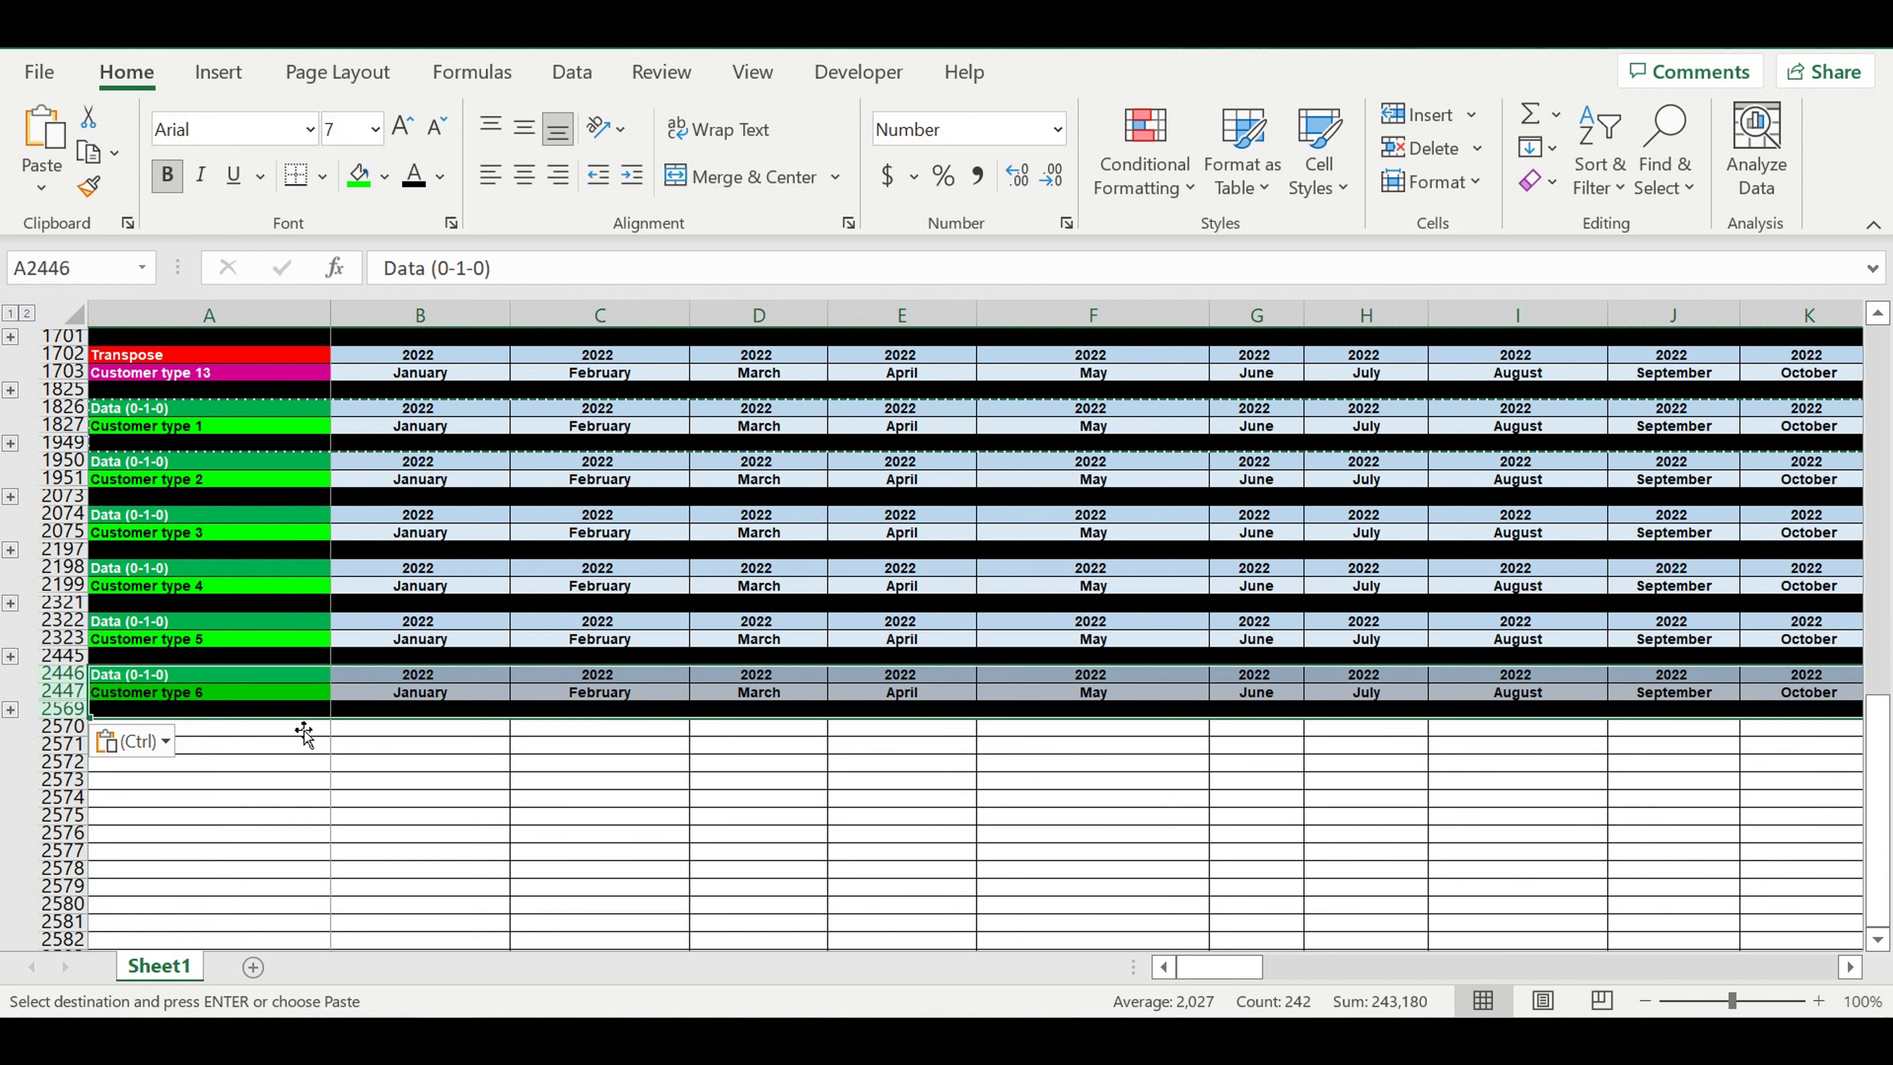
click(297, 727)
key(ctrl+v)
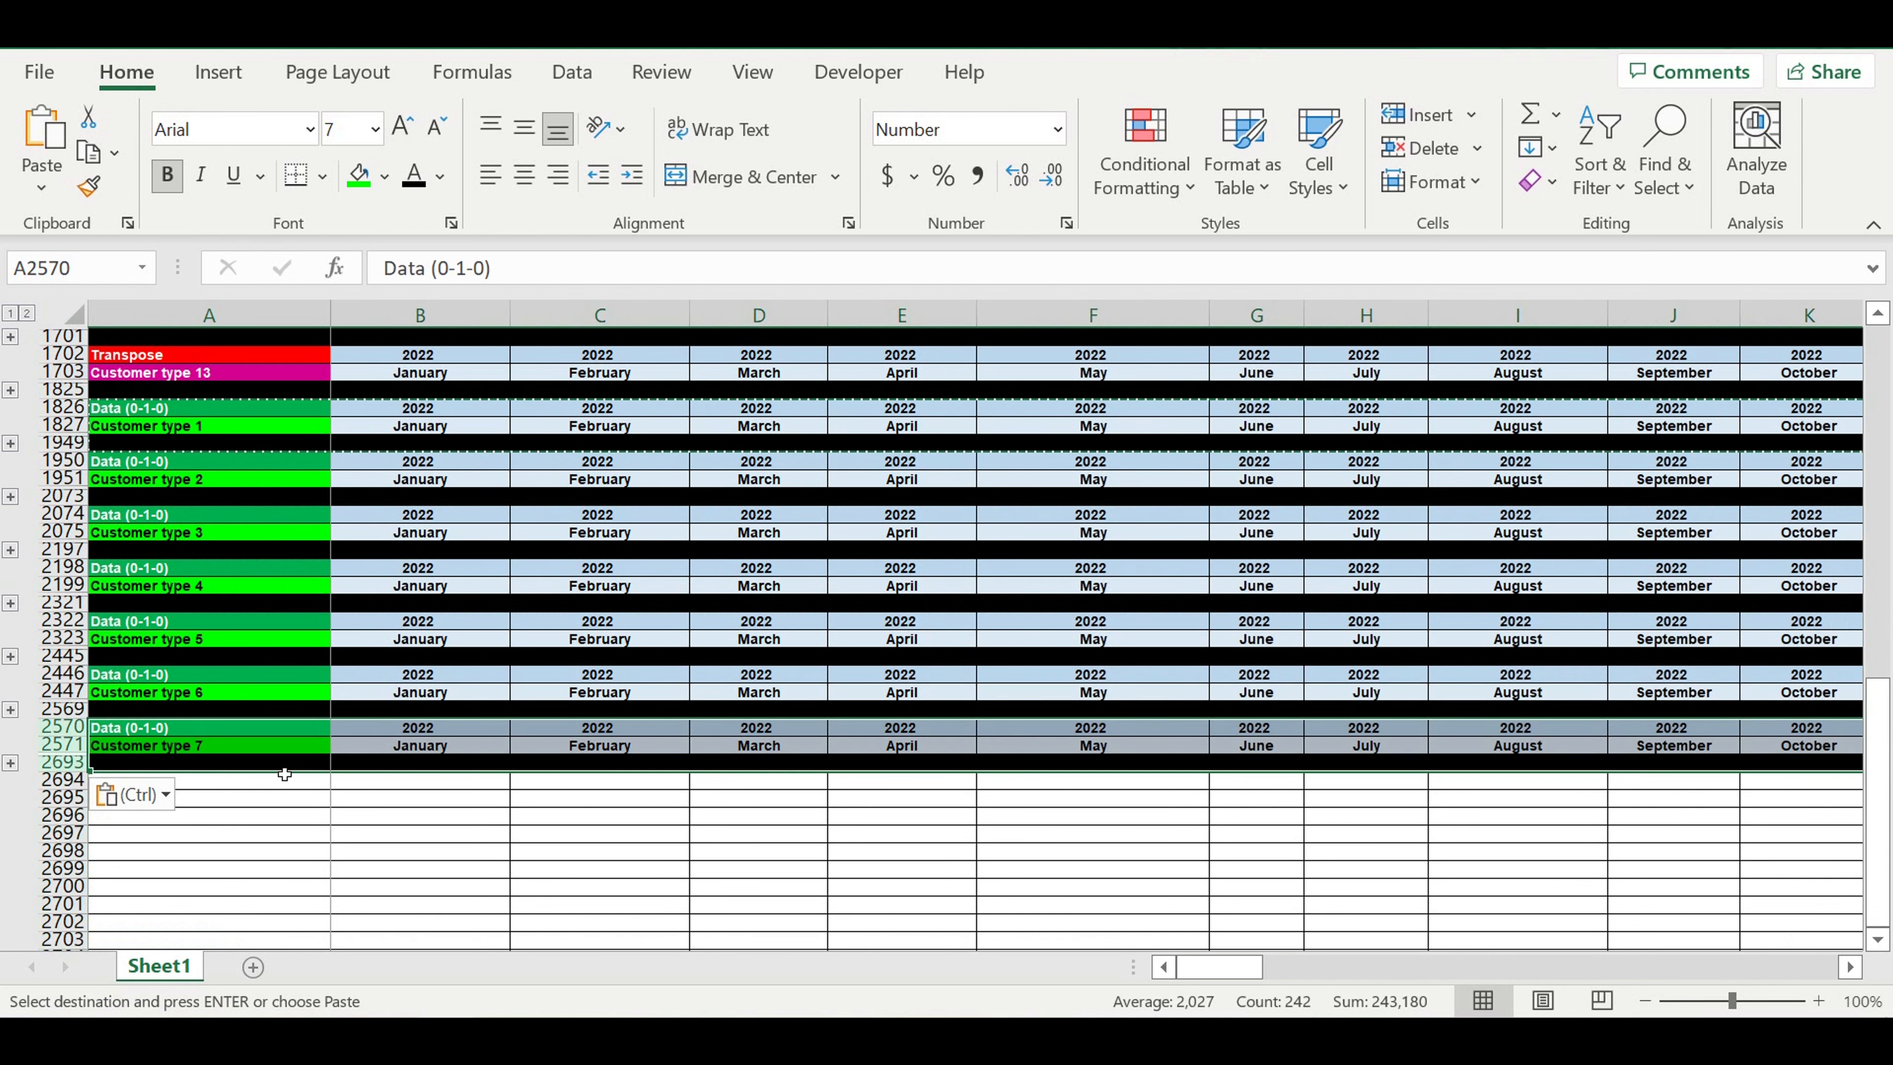
click(268, 783)
key(ctrl+v)
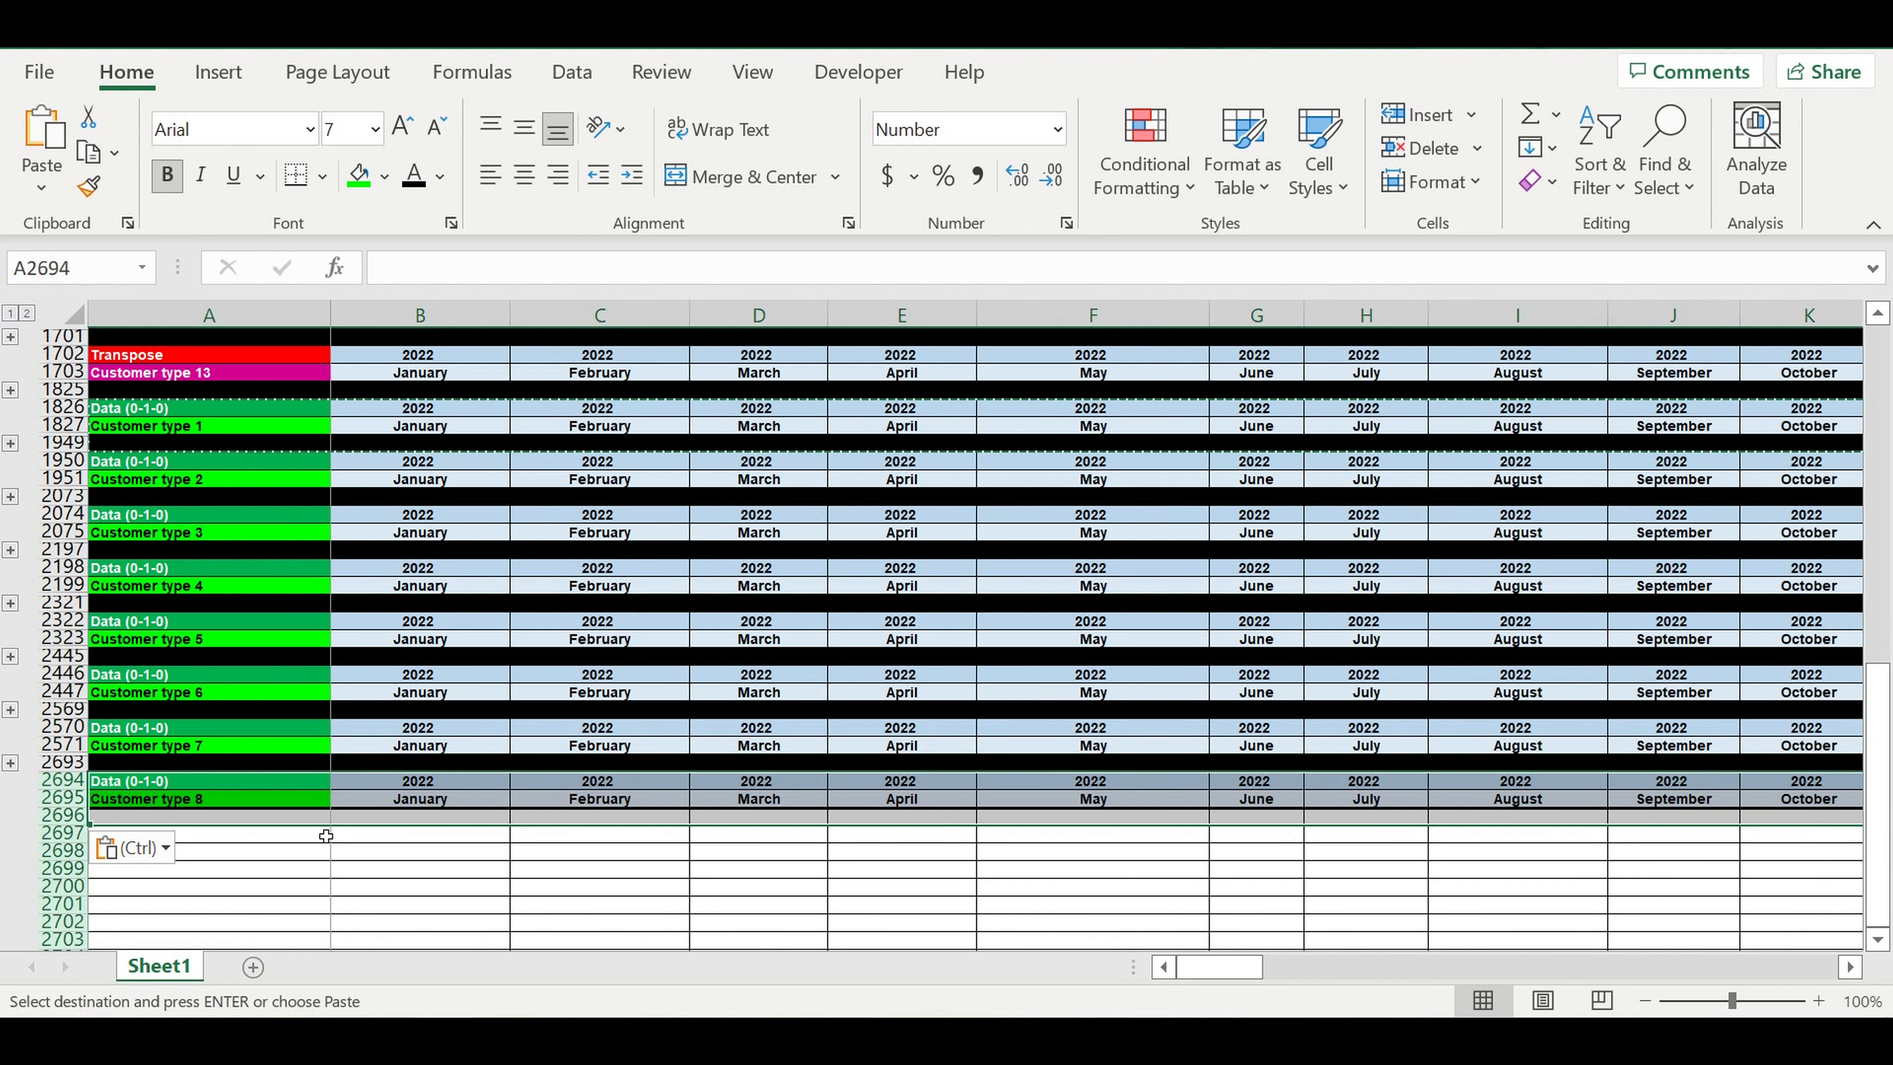
click(321, 833)
key(ctrl+v)
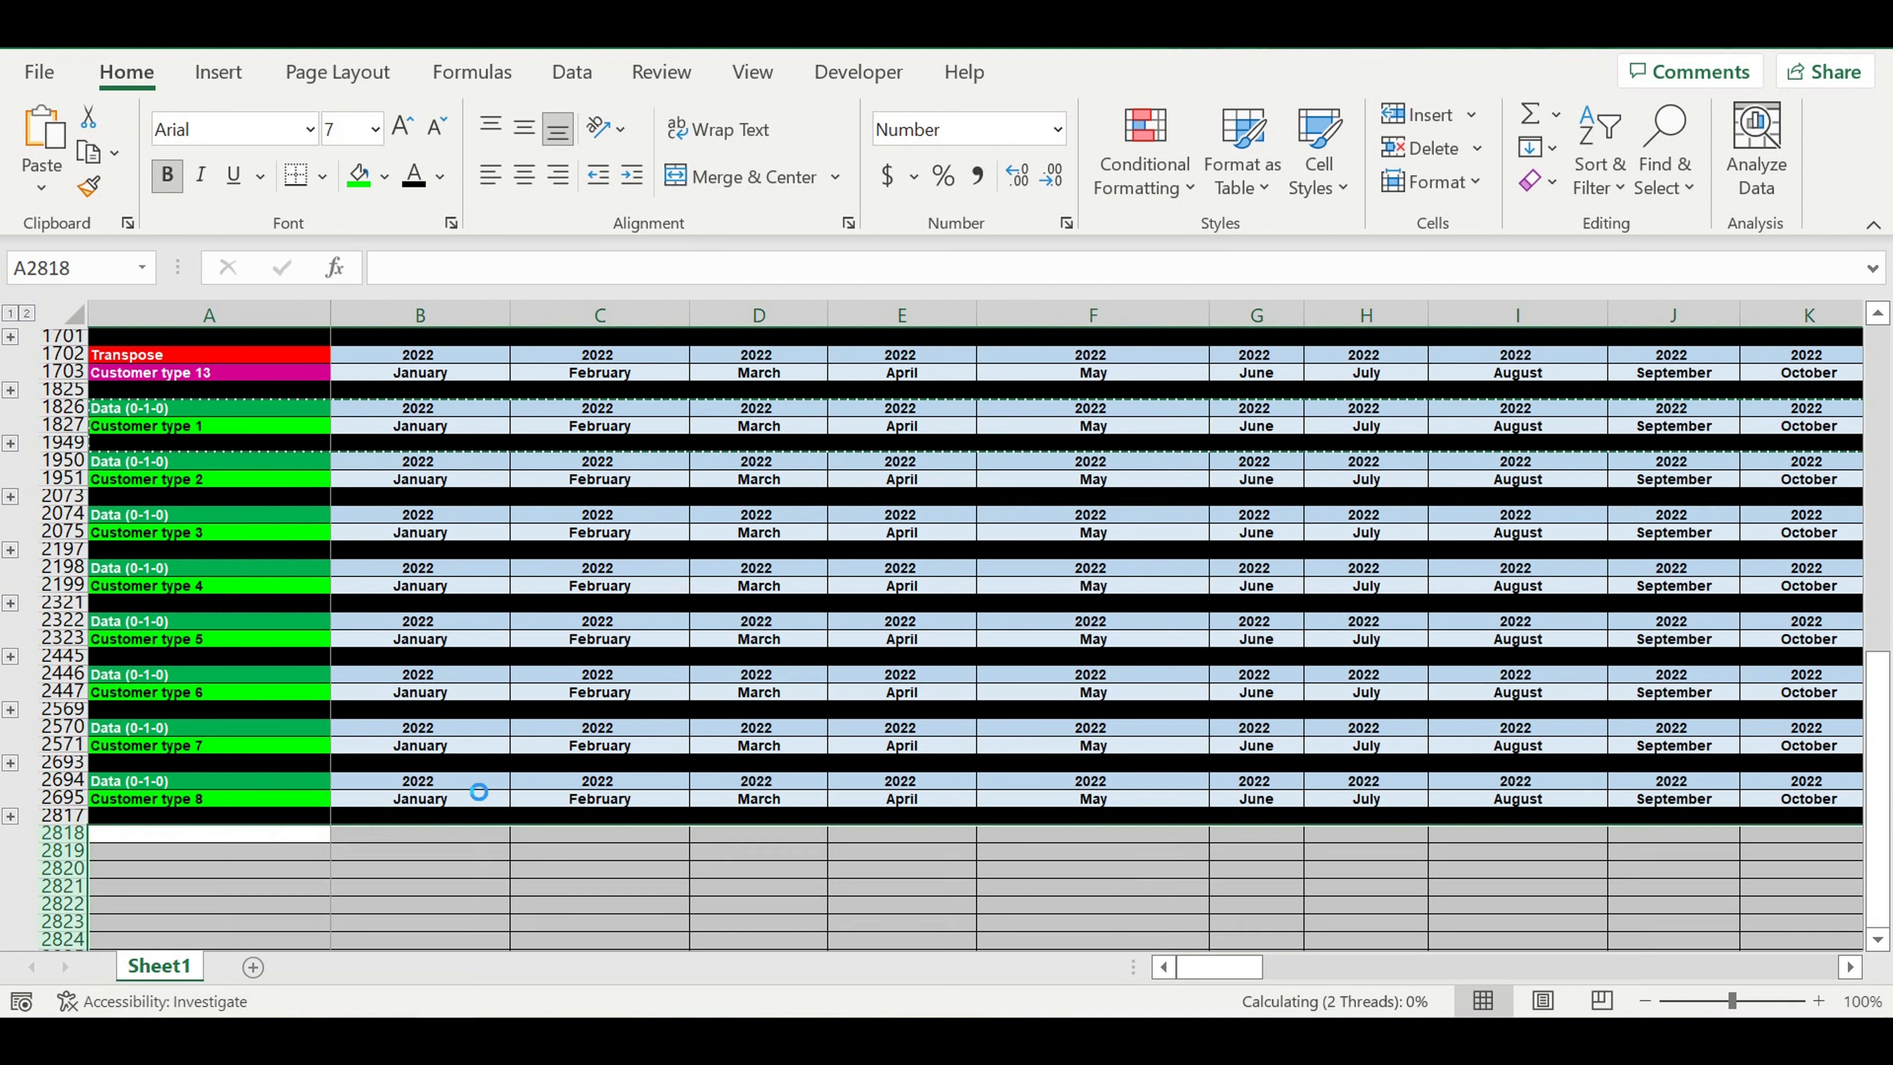
Paste the Data (0-1-0) block at A2942, A3066, A3190 and A3314 for Customer types 10 to 13
scroll(482, 751, down, 6)
scroll(482, 750, down, 3)
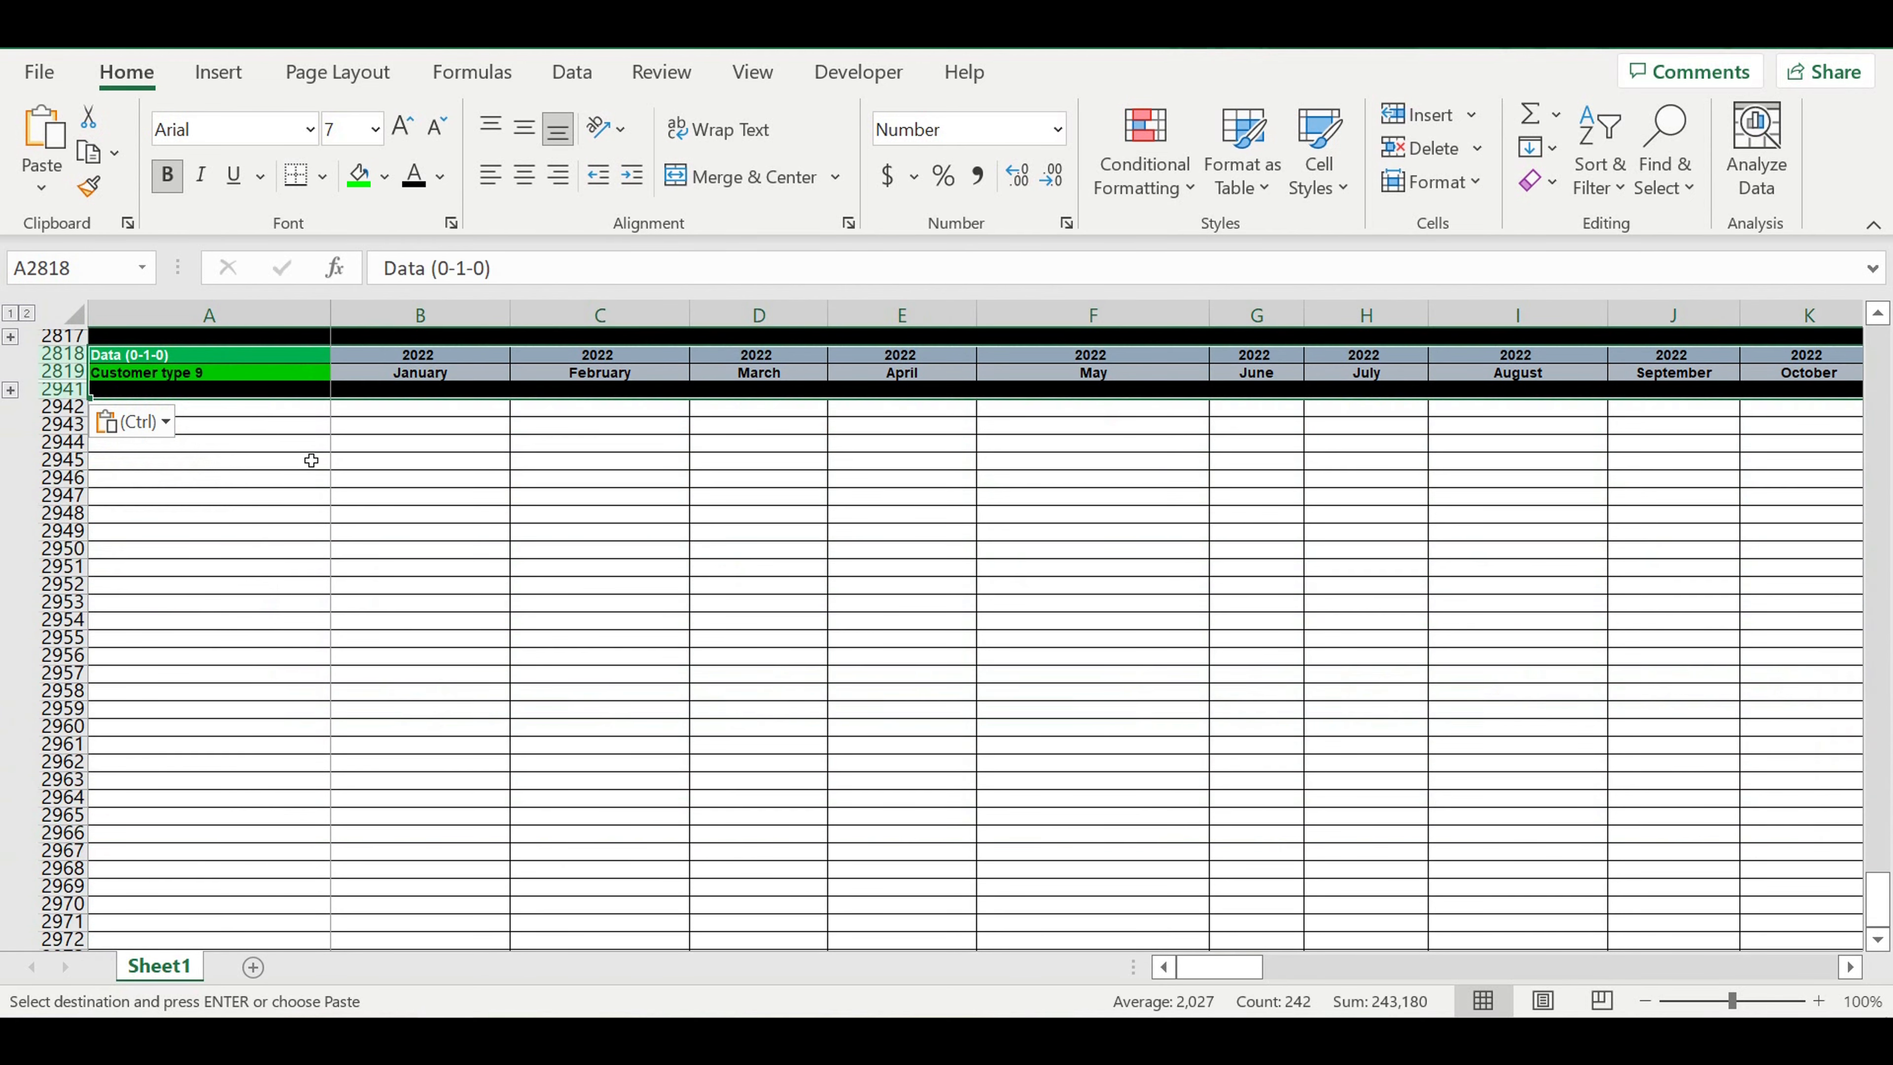
click(301, 410)
key(ctrl+v)
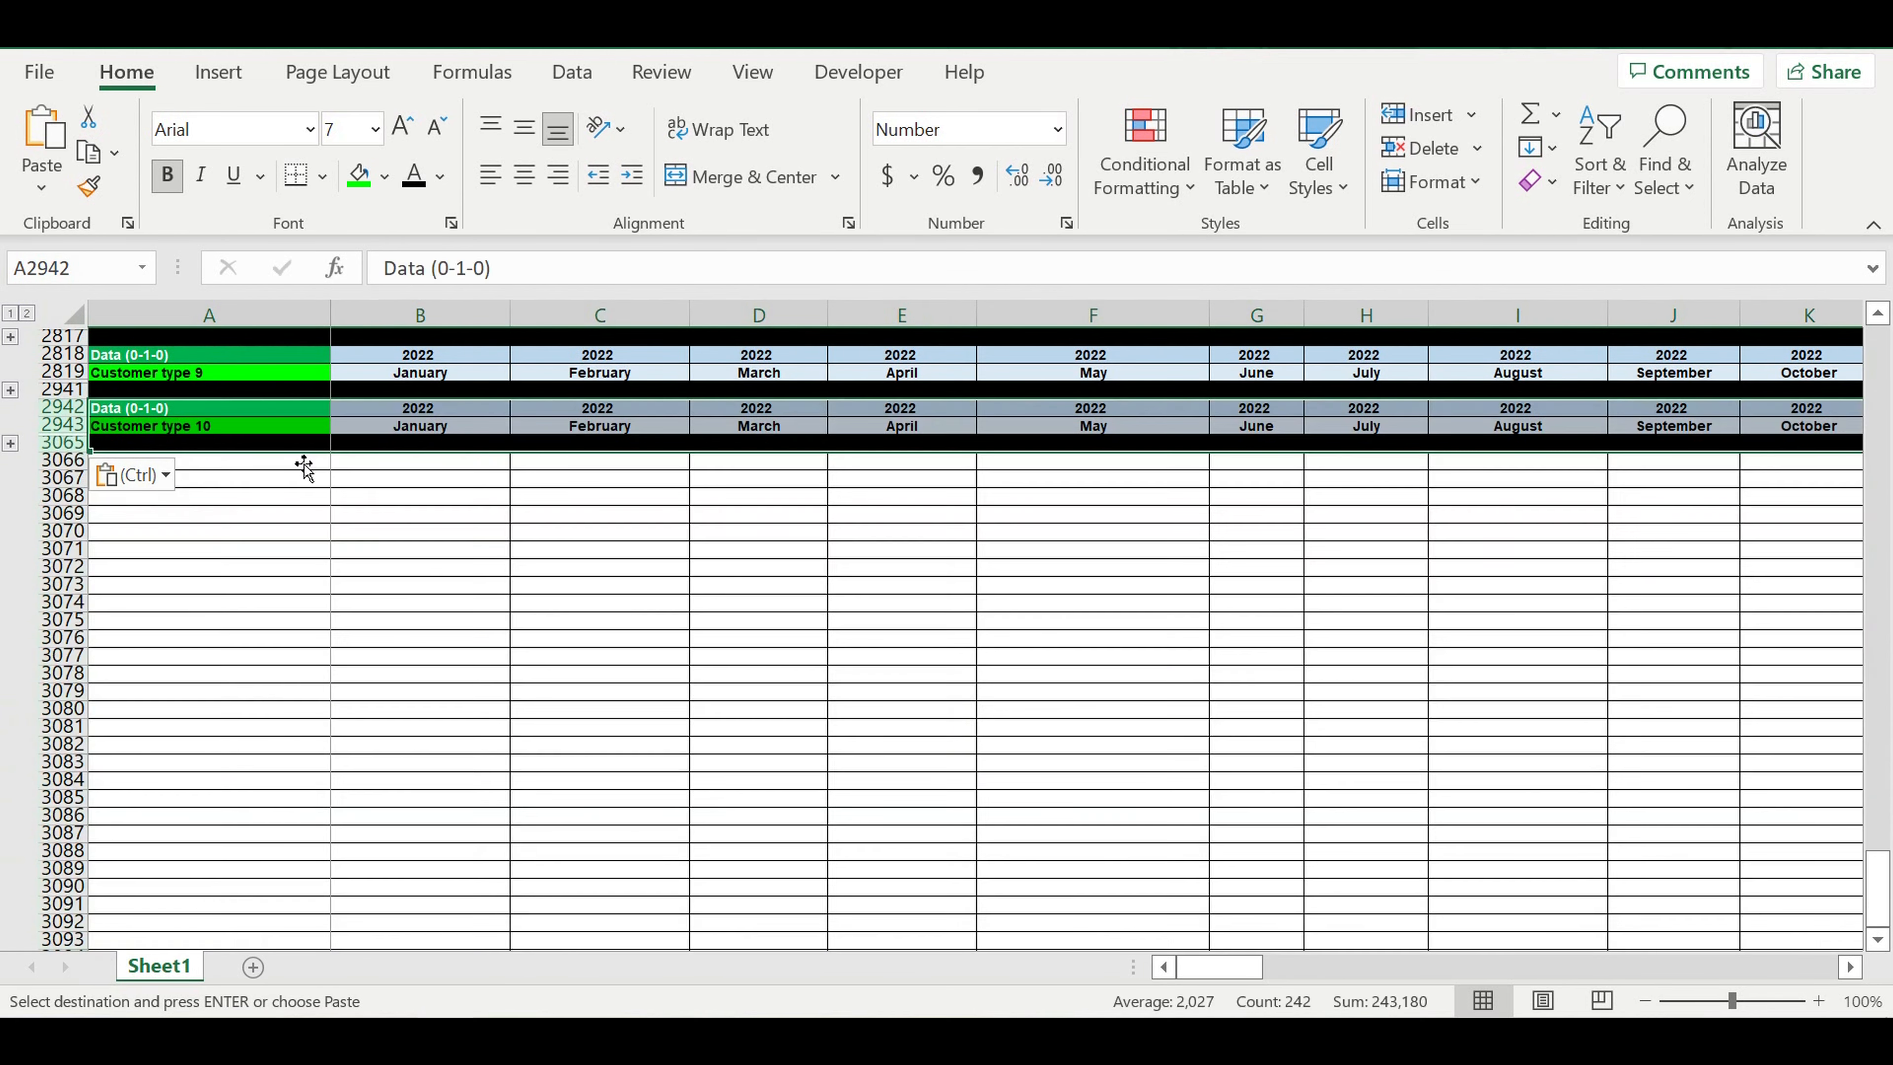
click(297, 462)
key(ctrl+v)
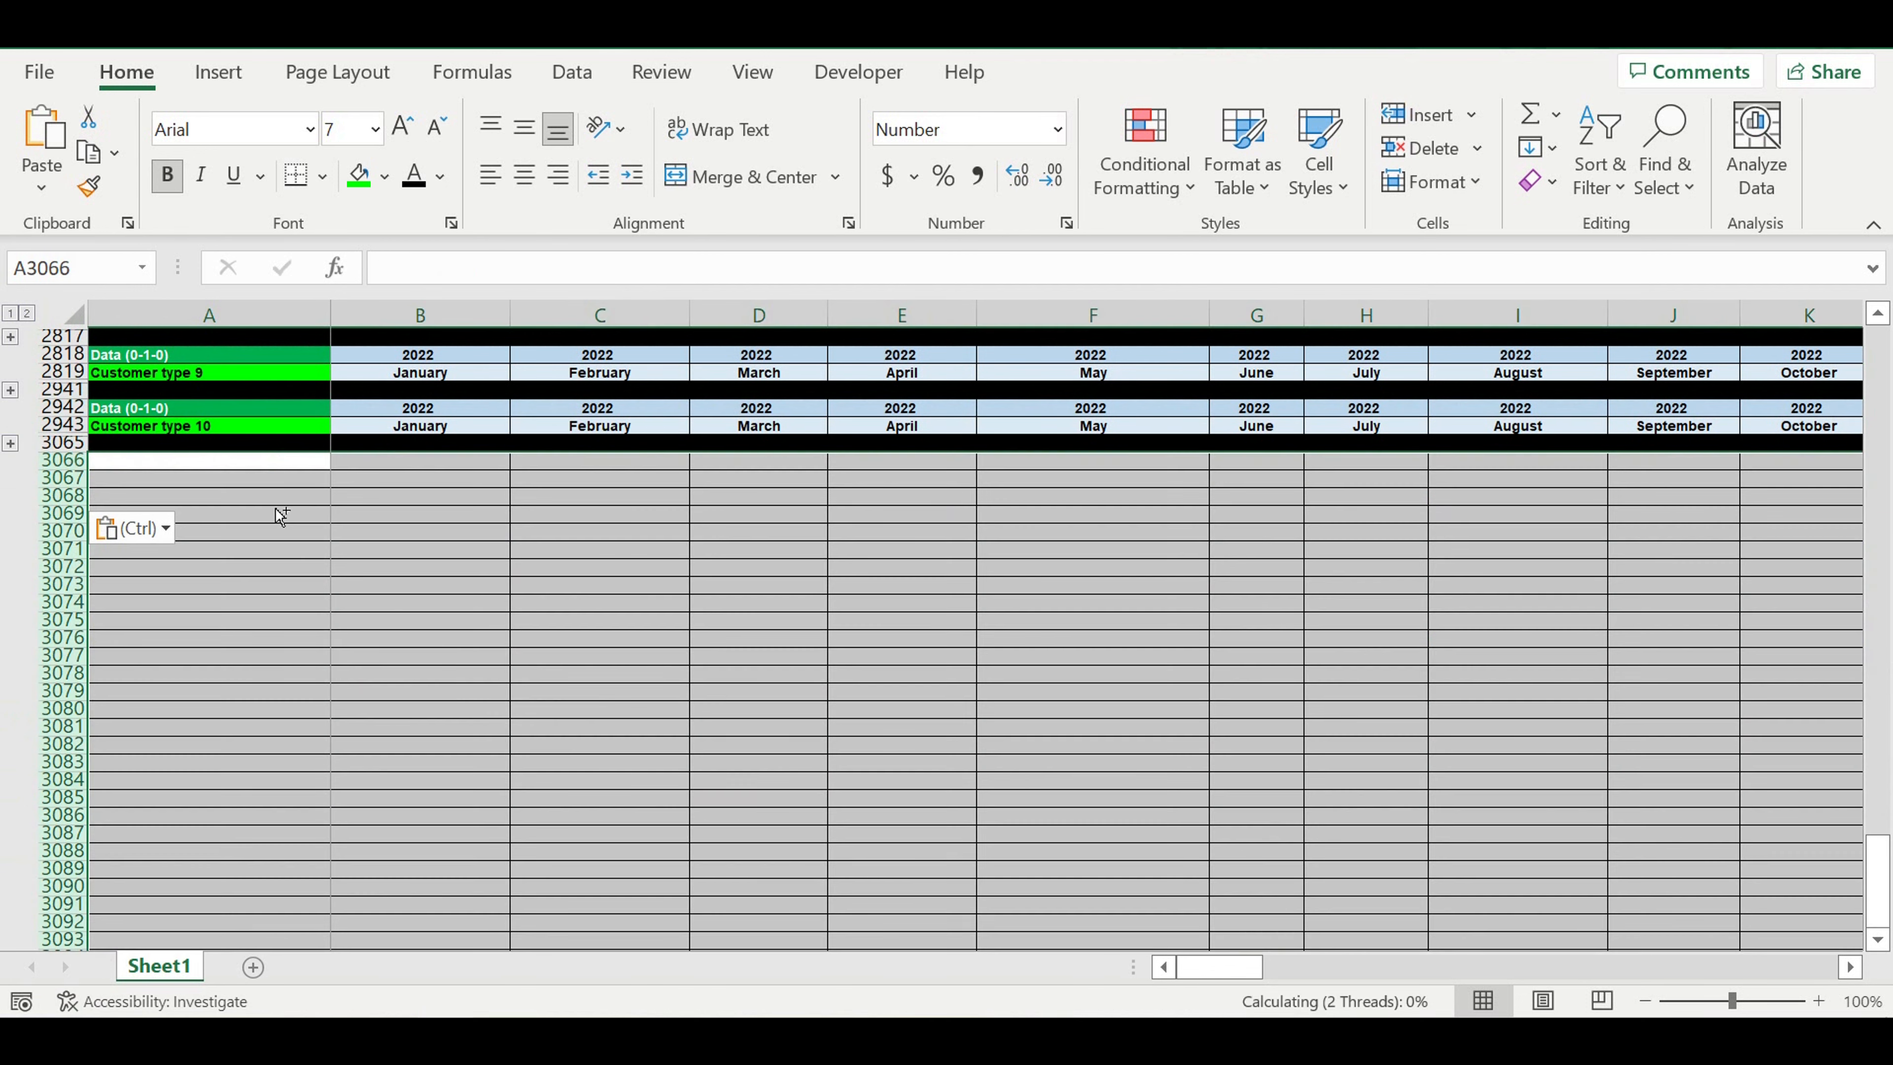
click(296, 514)
key(ctrl+v)
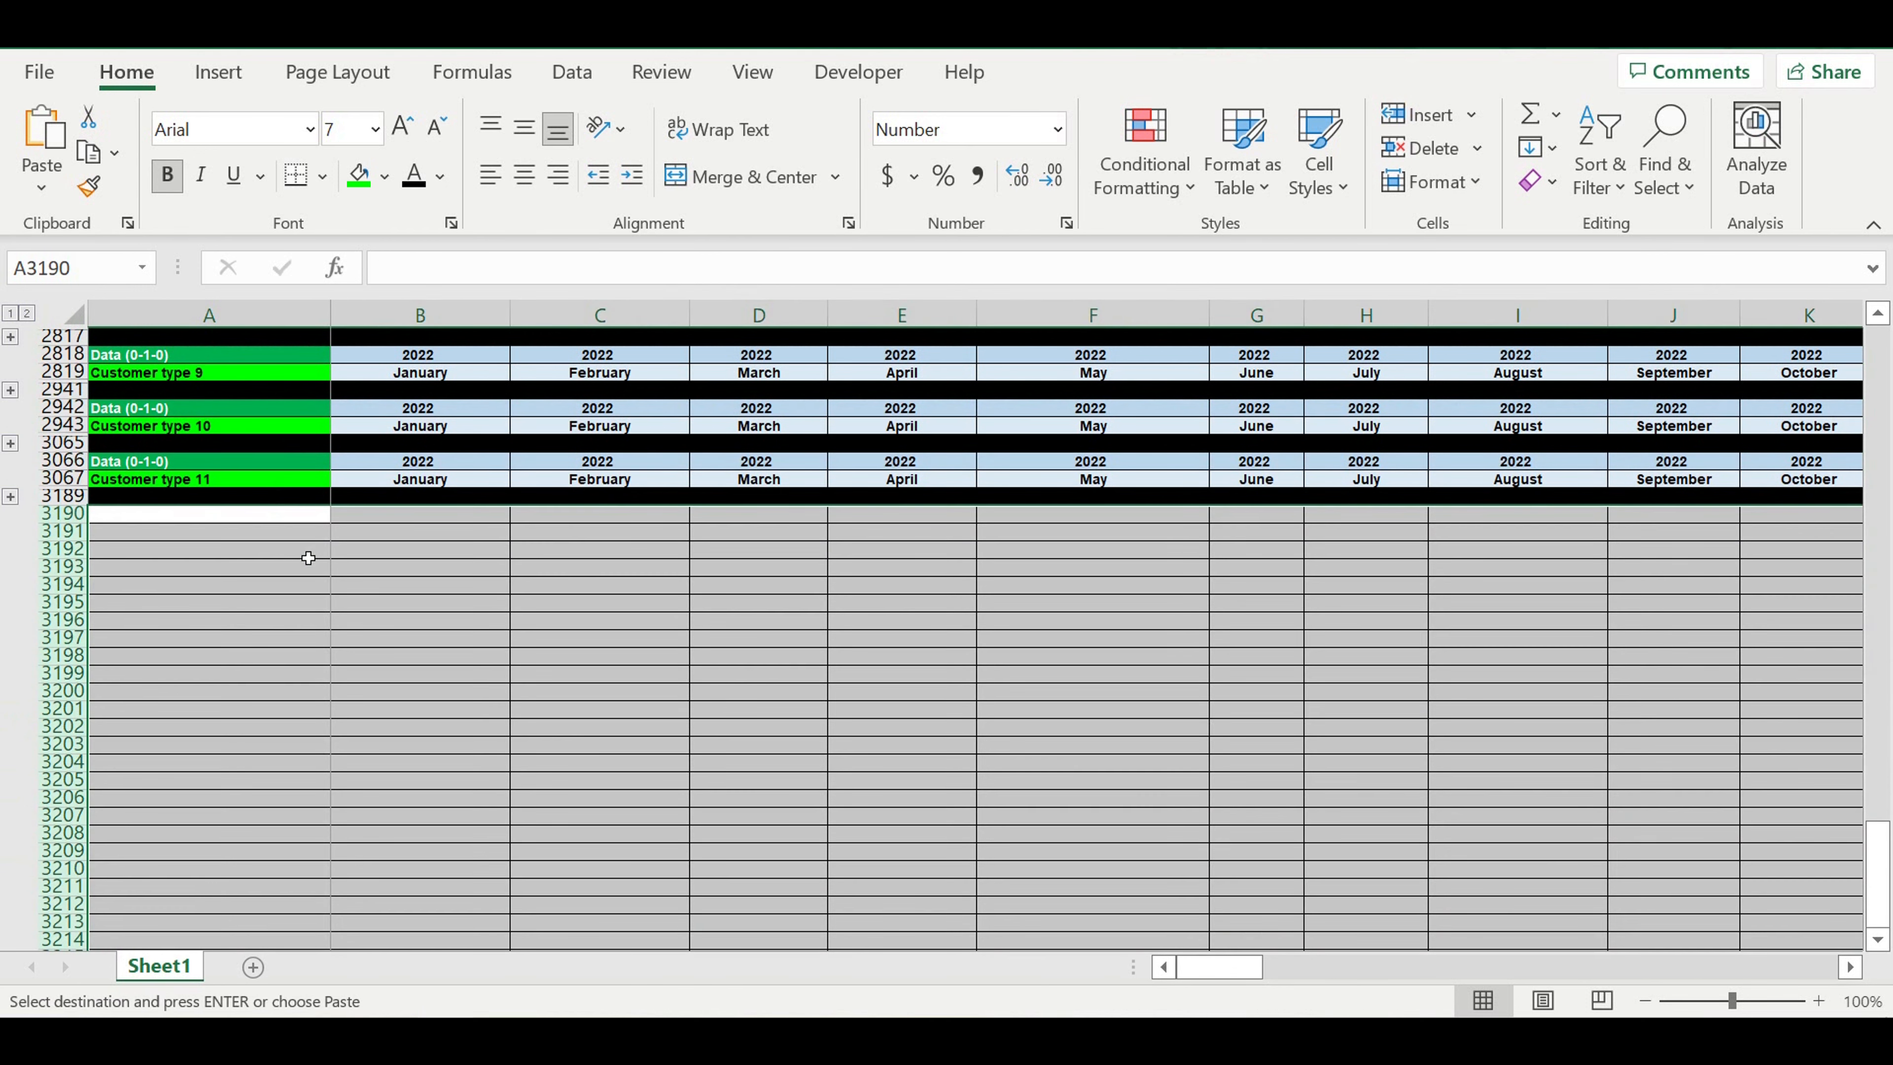
click(287, 567)
key(ctrl+v)
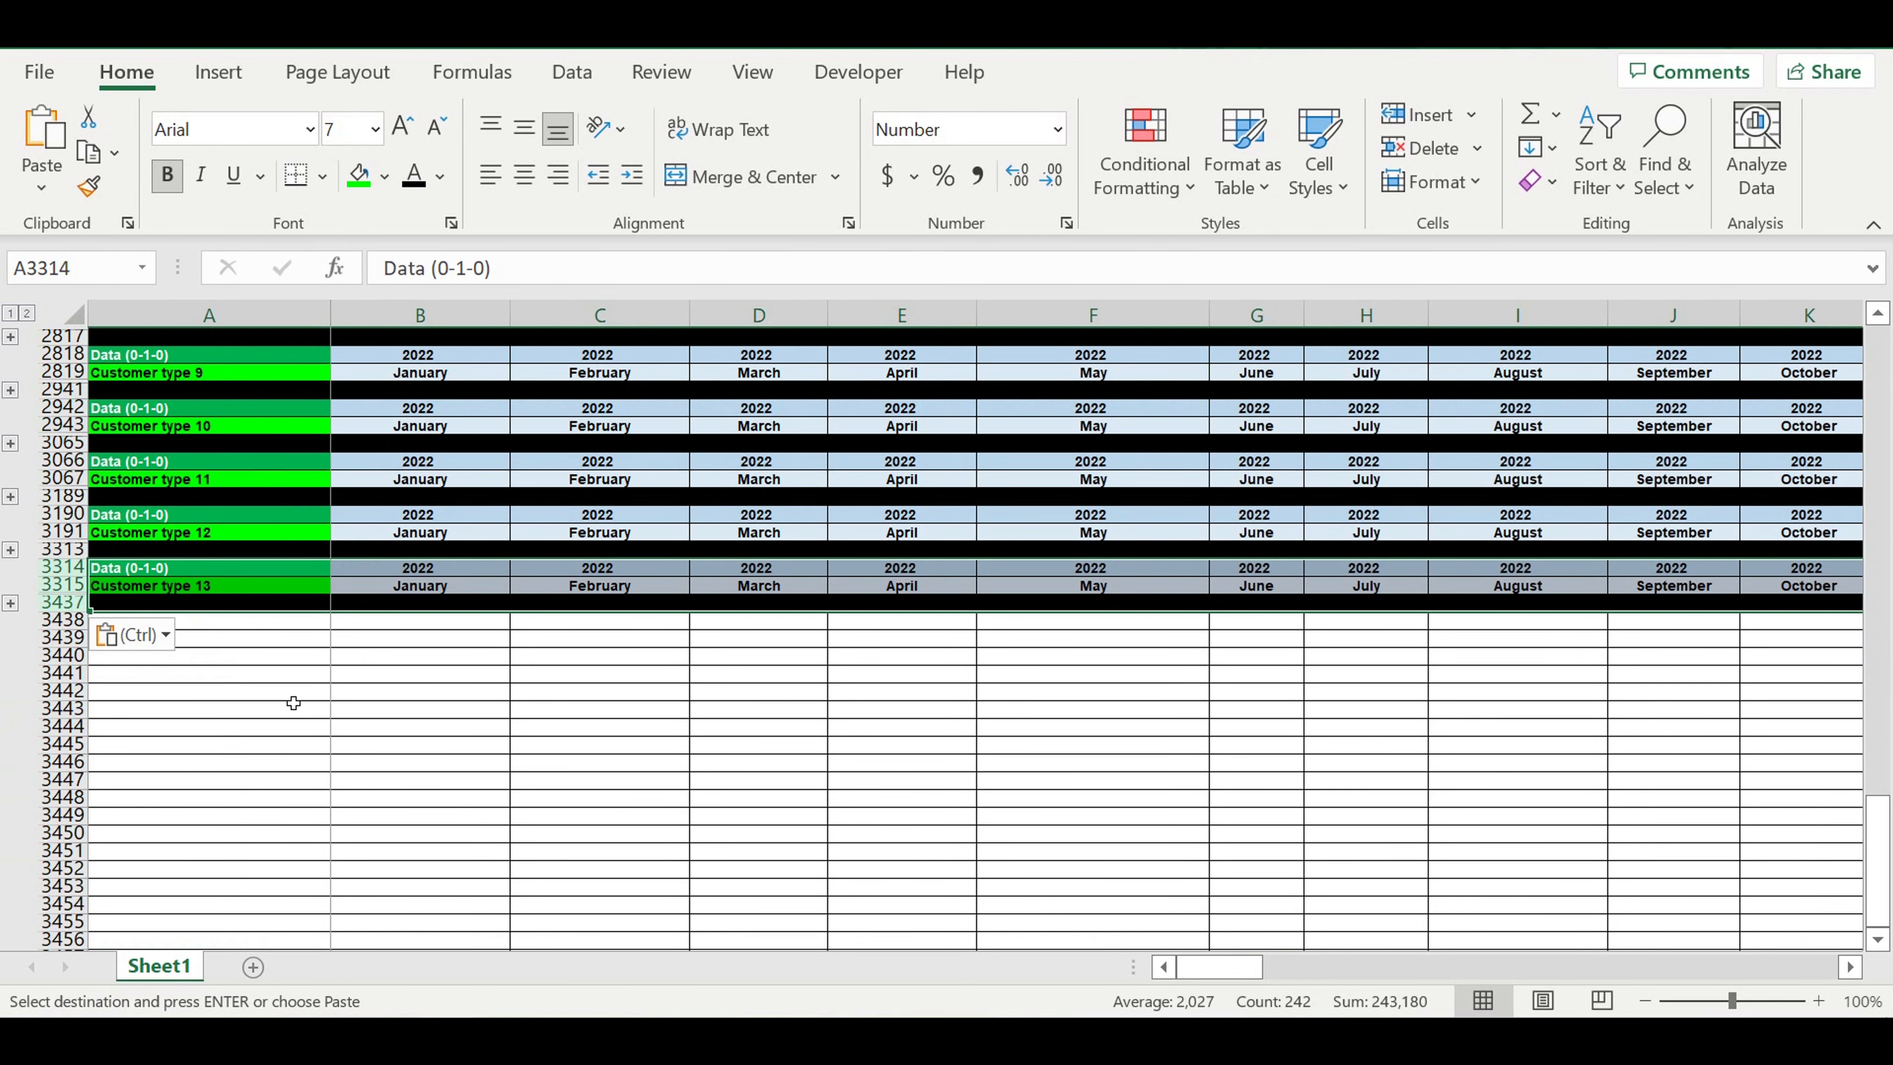
click(283, 701)
click(207, 745)
scroll(338, 717, up, 3)
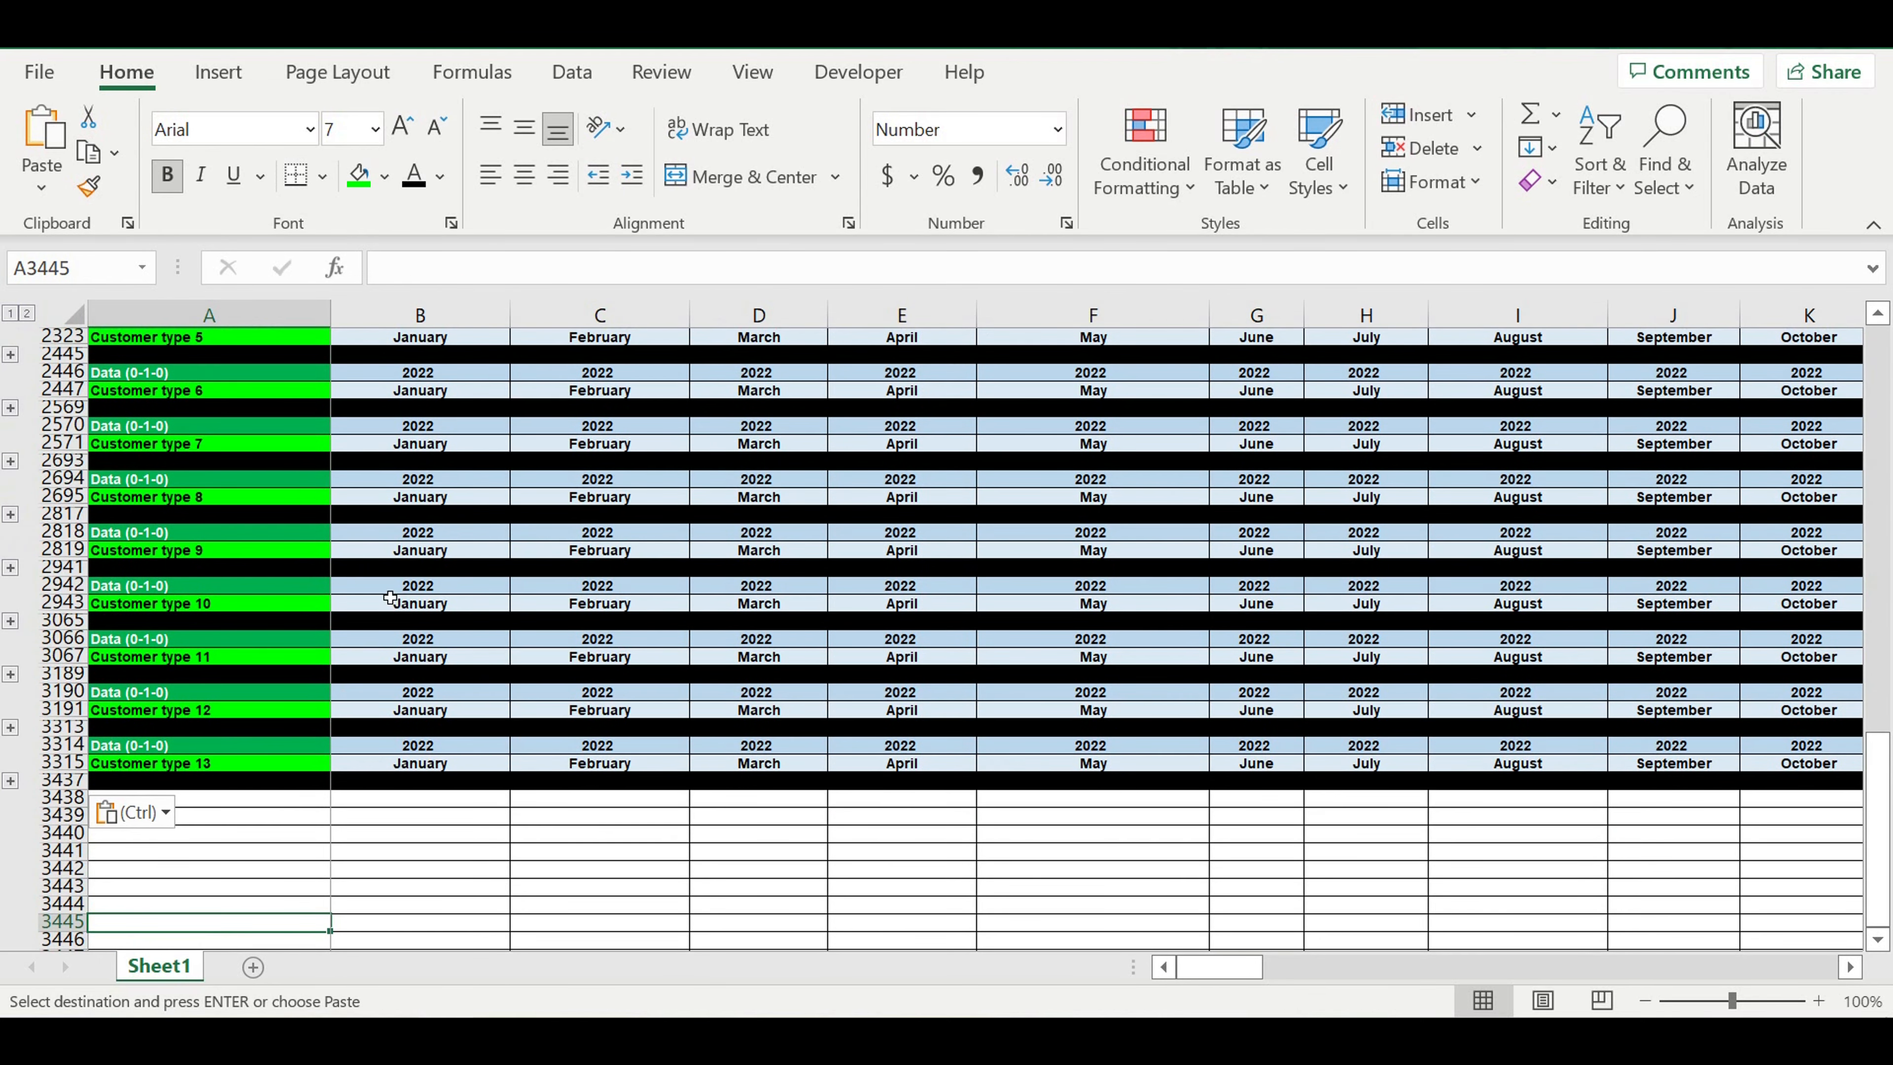
scroll(471, 479, up, 5)
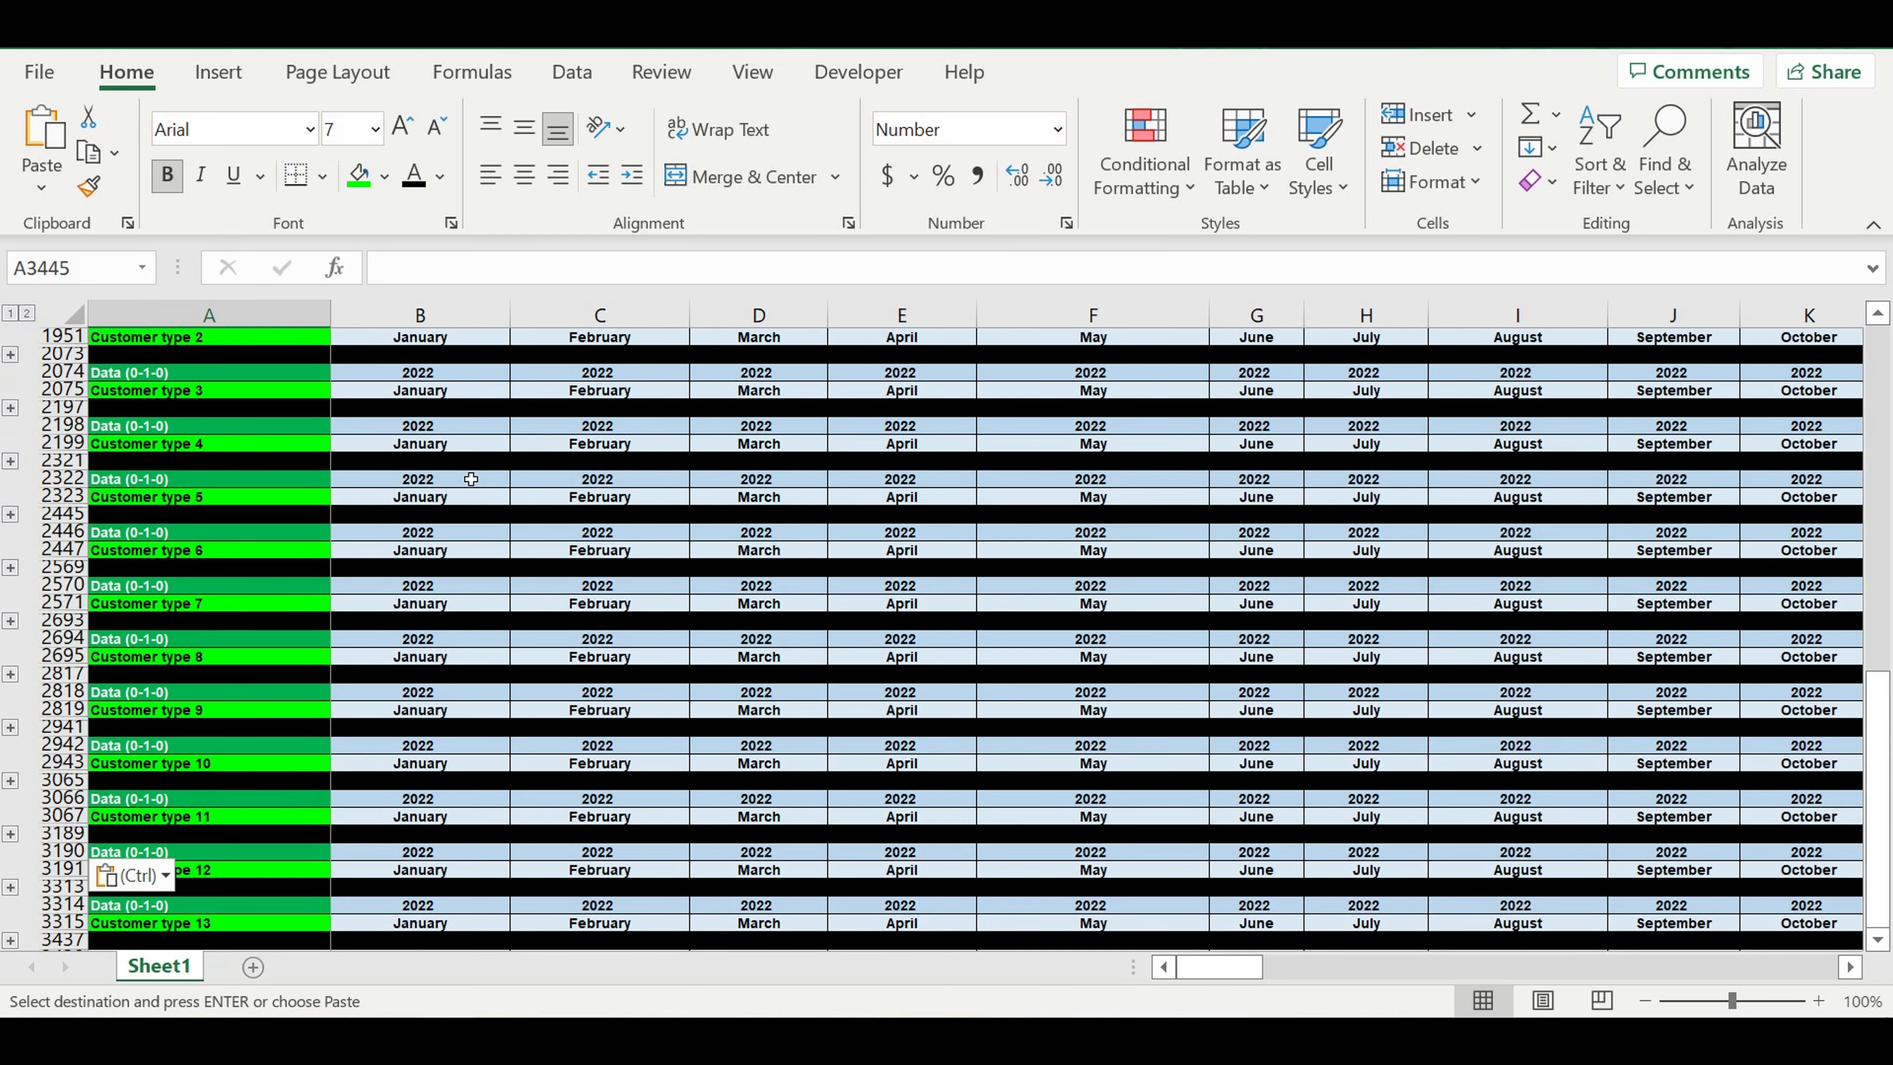
click(458, 488)
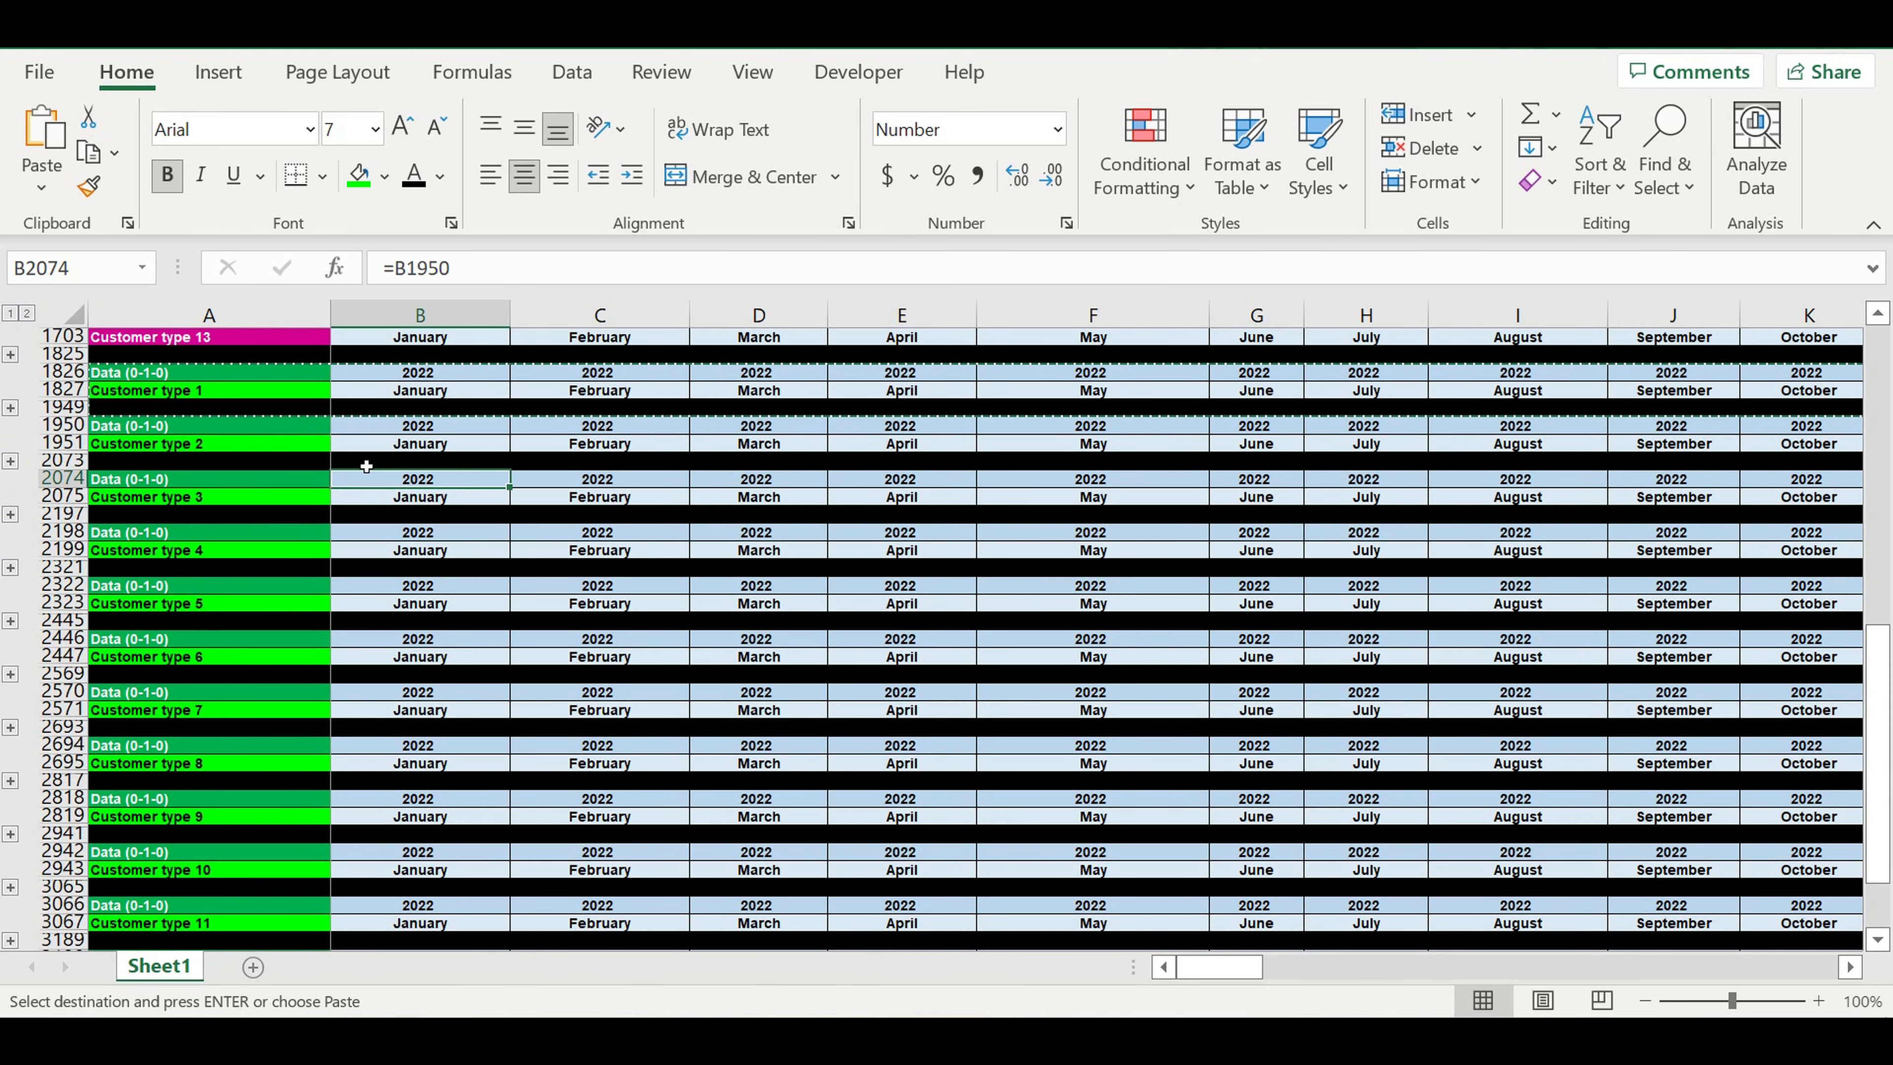
Copy the Customer type 13 Data block, rows 3314 to 3437, to A3438 and retitle the copy "Life cycle (0-1-2-3-4-0)"
scroll(233, 675, down, 6)
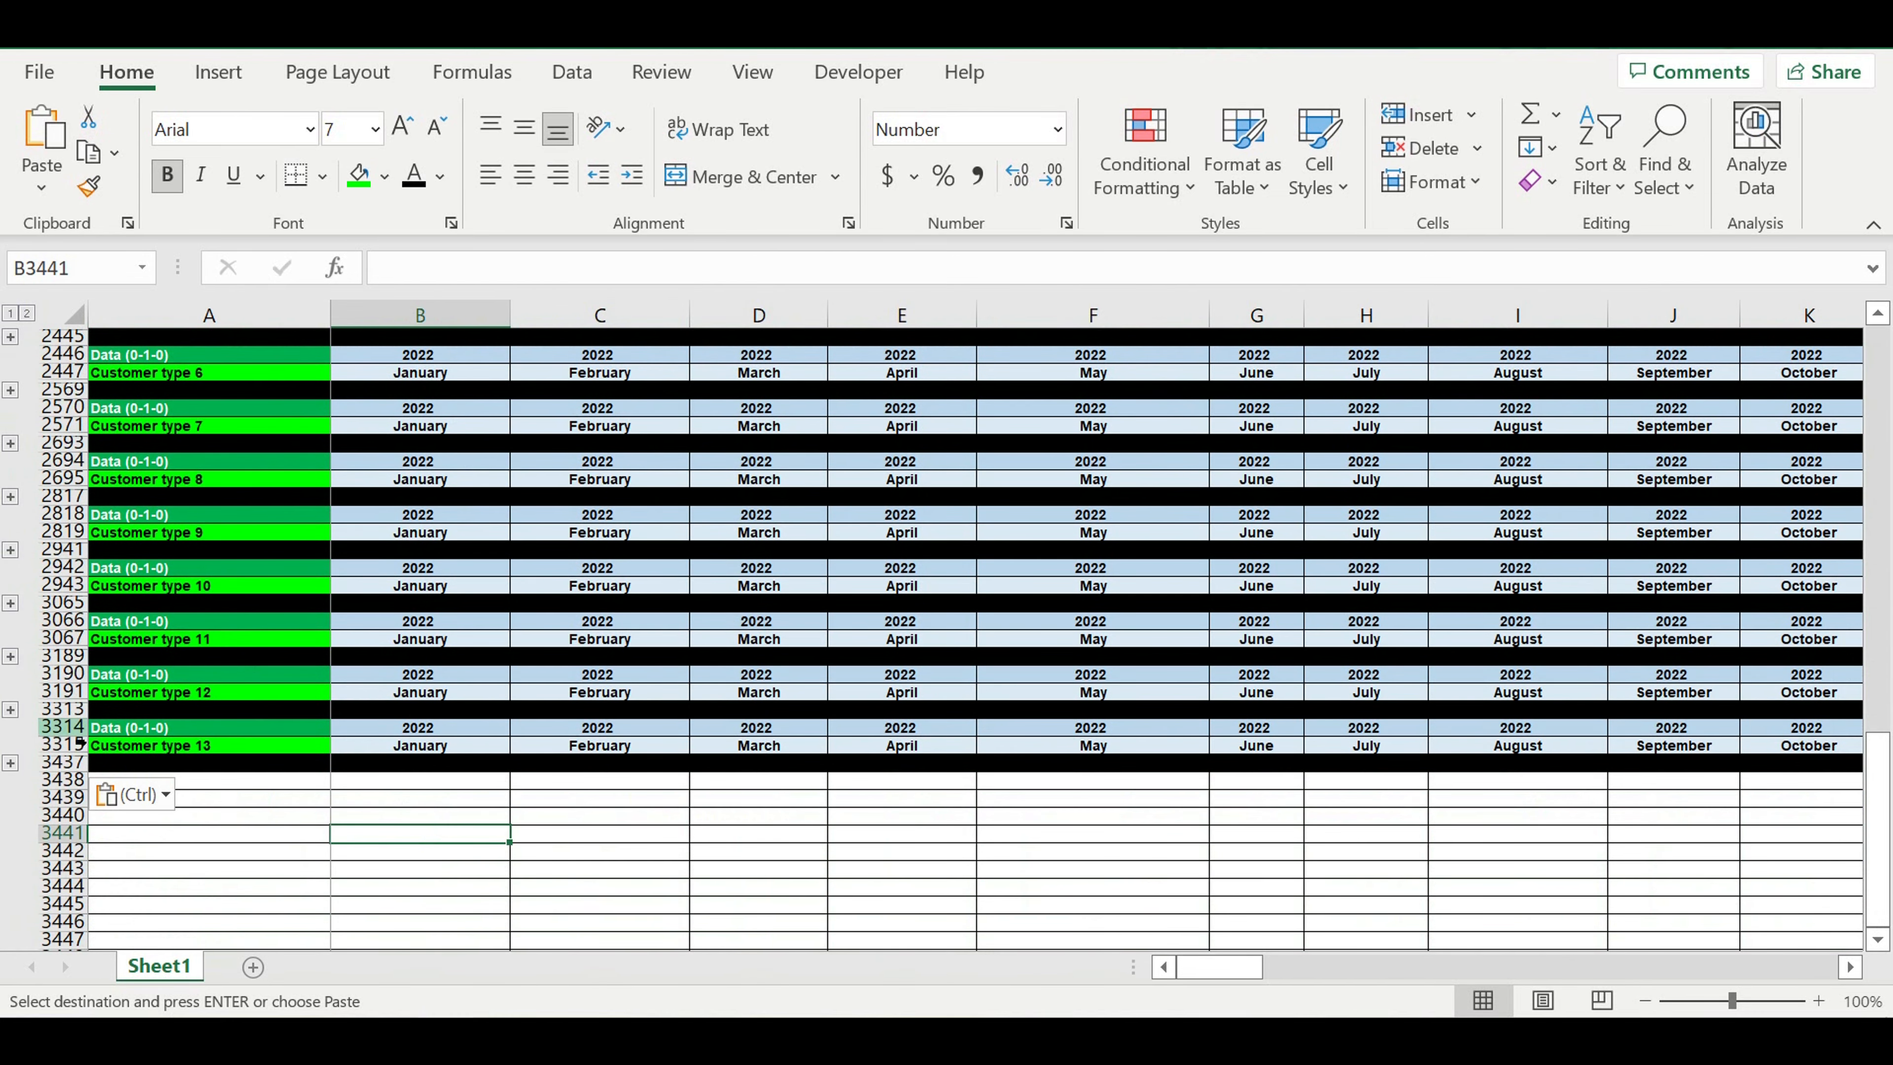
click(72, 729)
drag(72, 734, 72, 749)
click(216, 780)
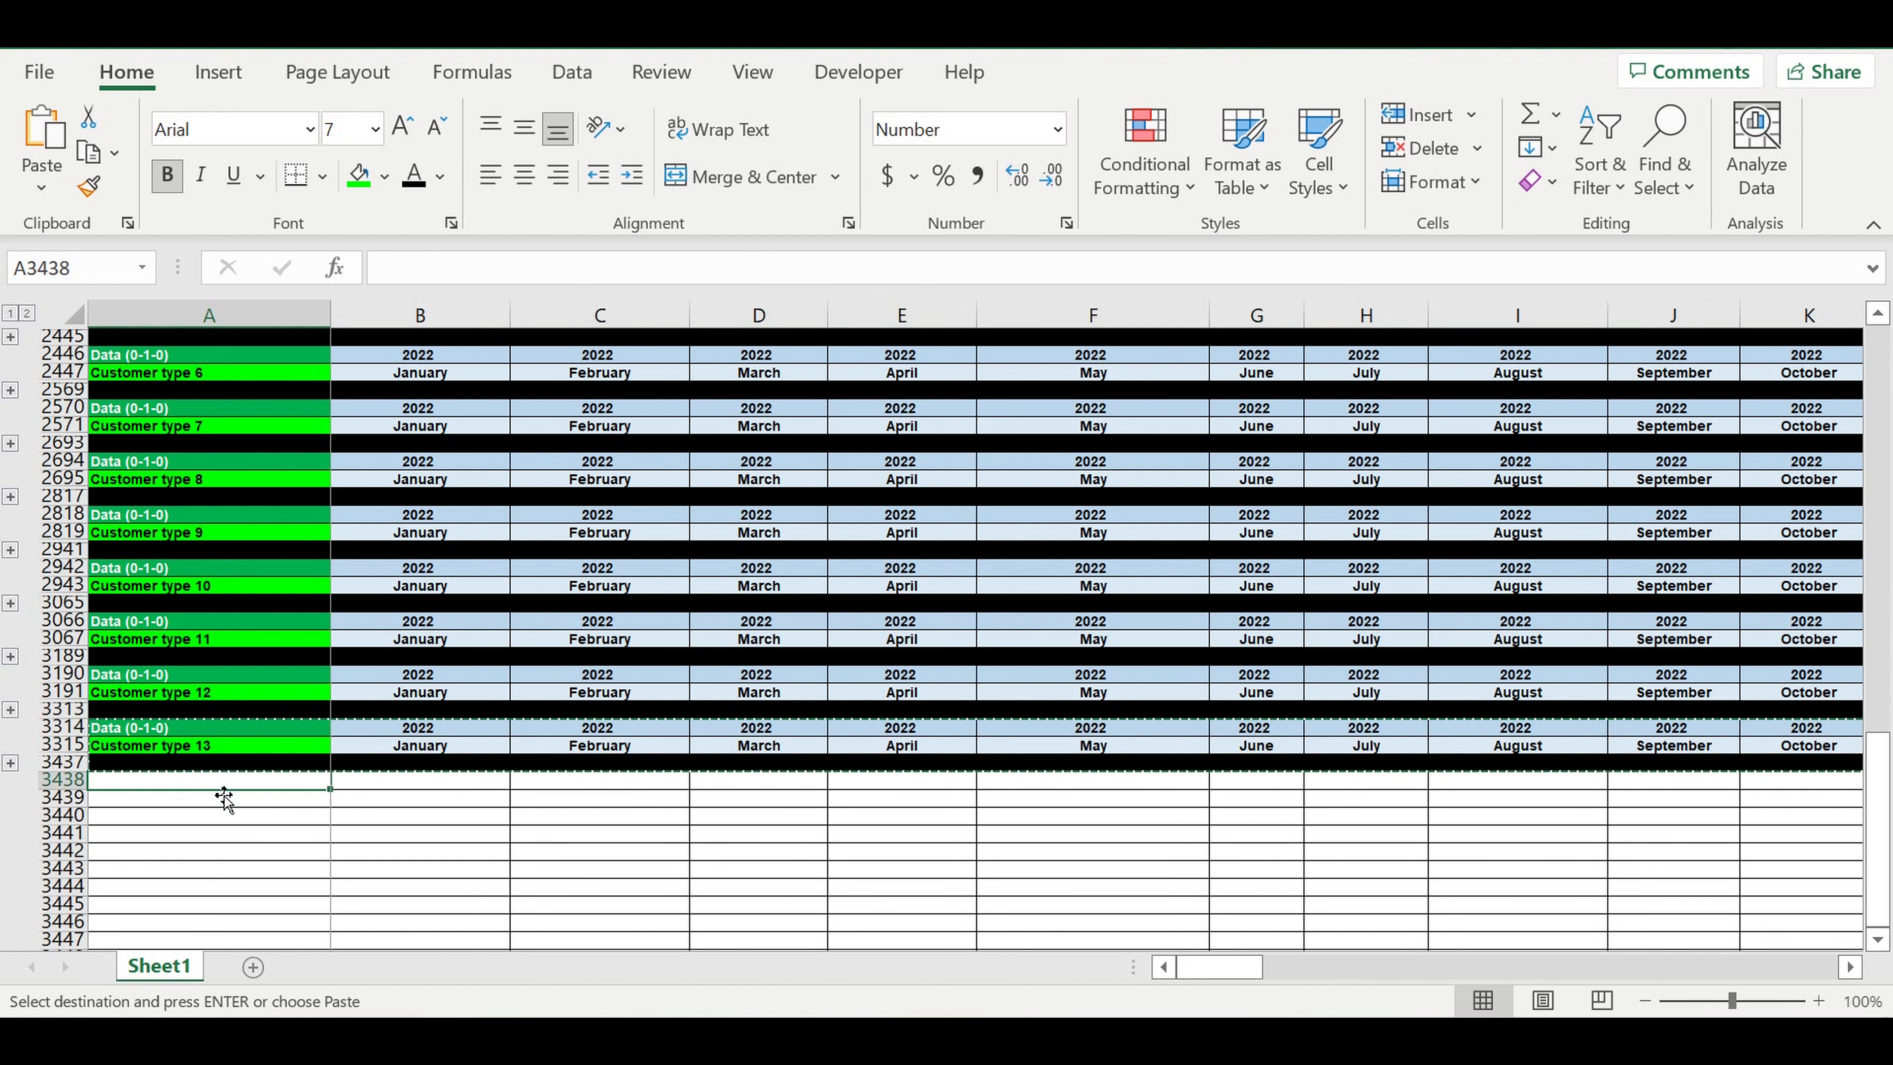
key(ctrl+v)
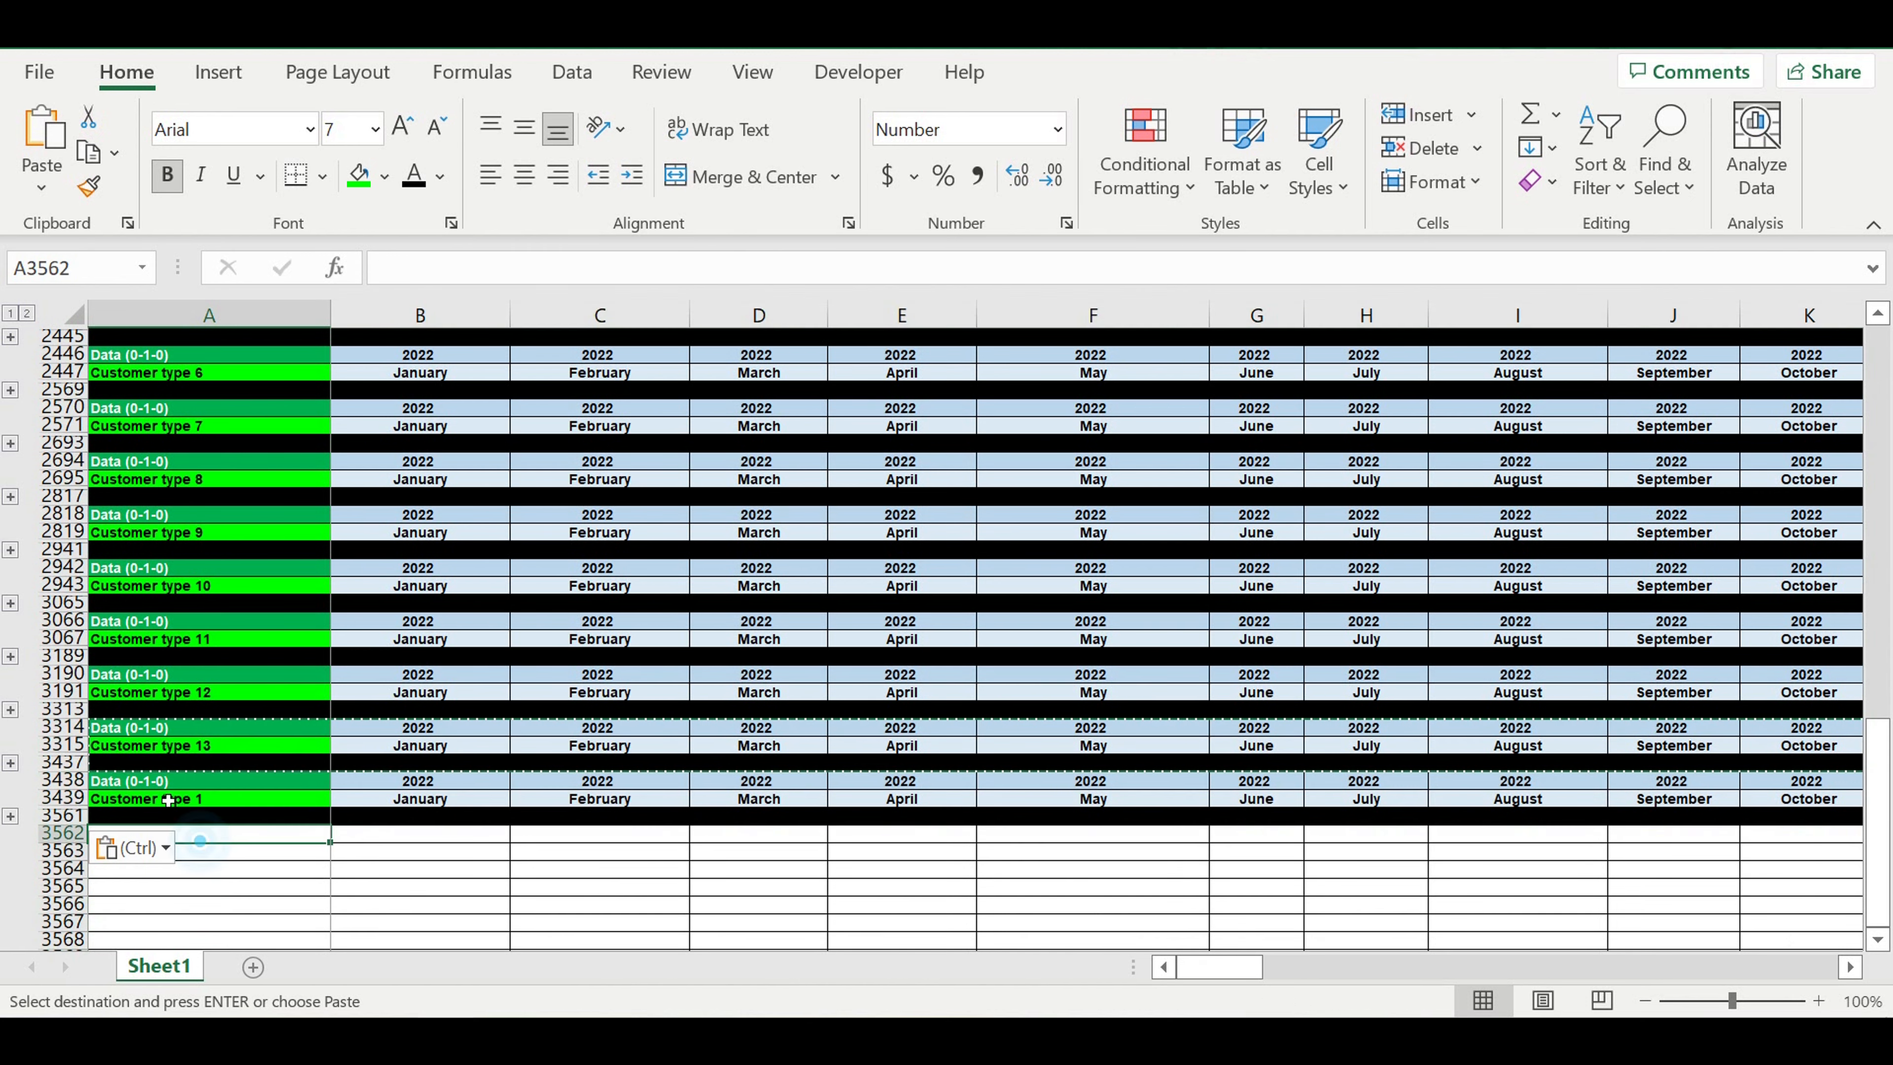
text(Life cycle)
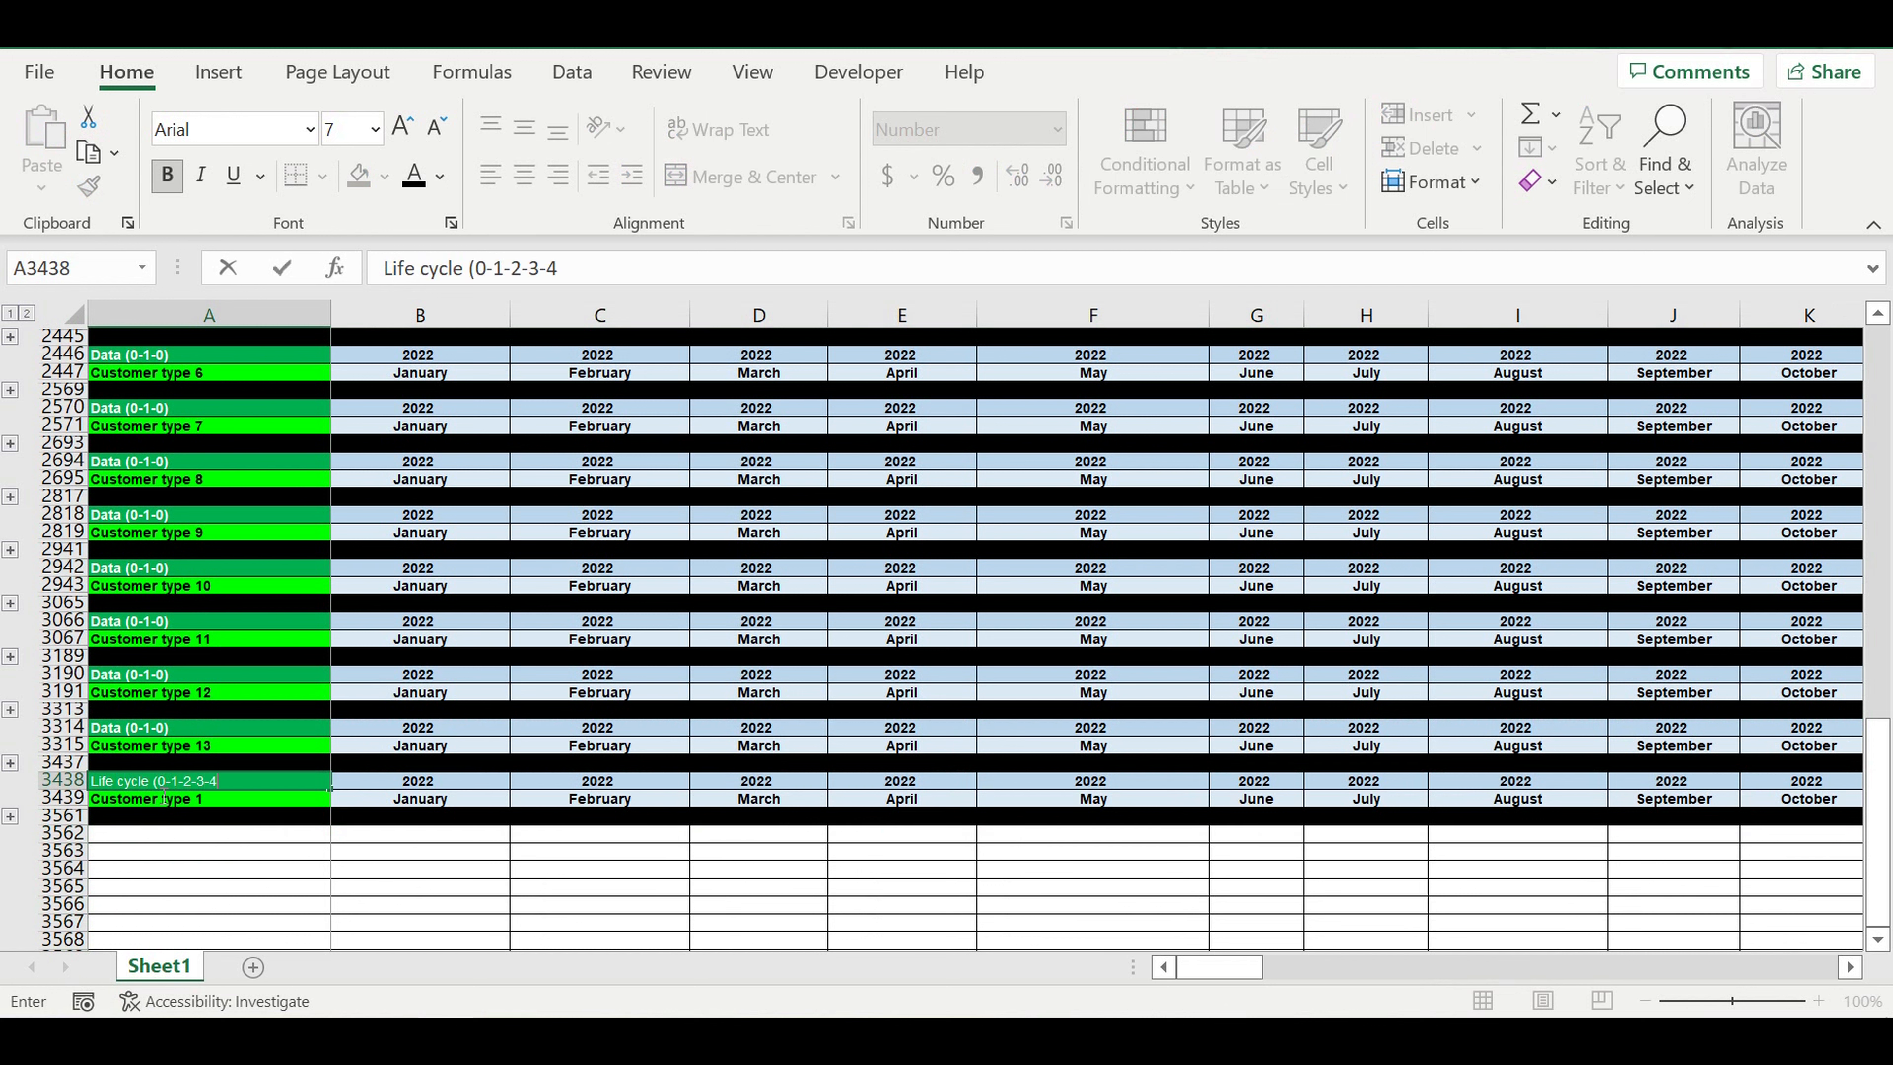
key(Return)
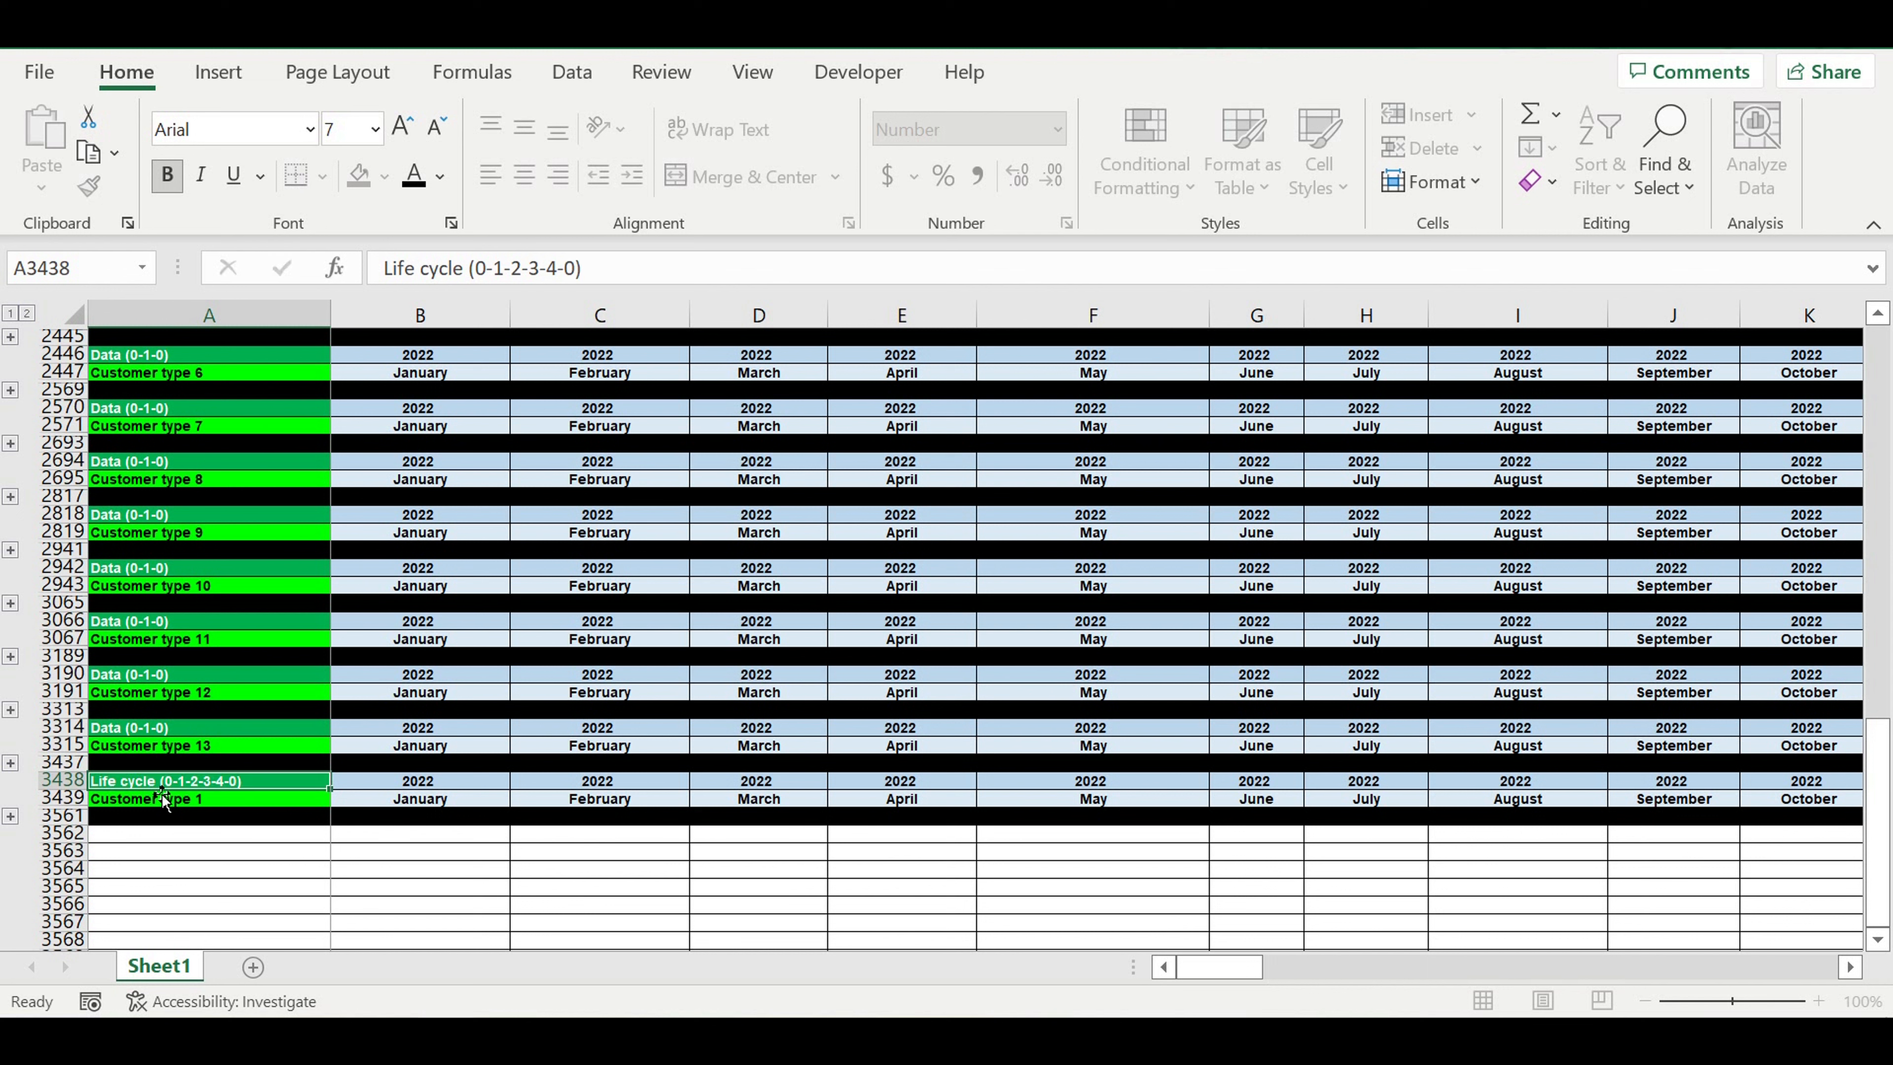
Fill the Life cycle title cell A3438 with dark orange and the Customer type 1 cell A3439 with light orange
click(200, 782)
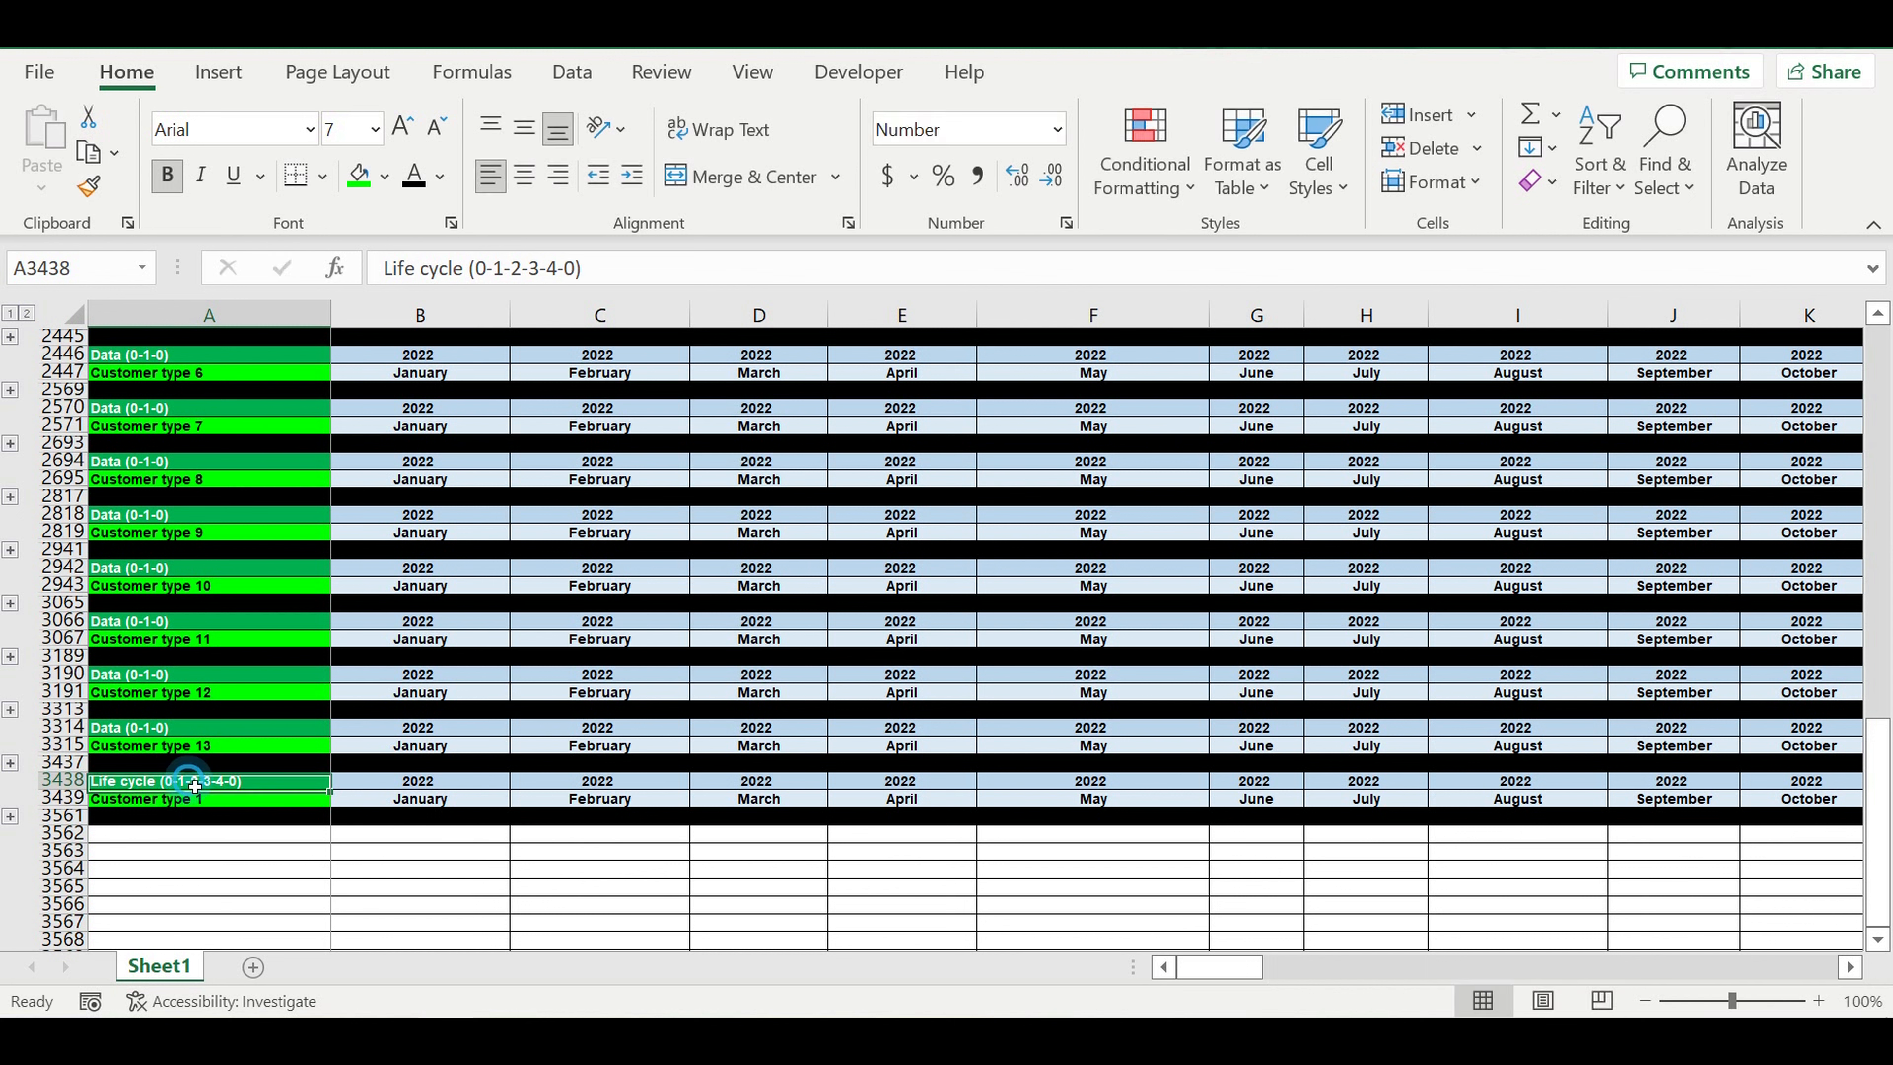
click(384, 179)
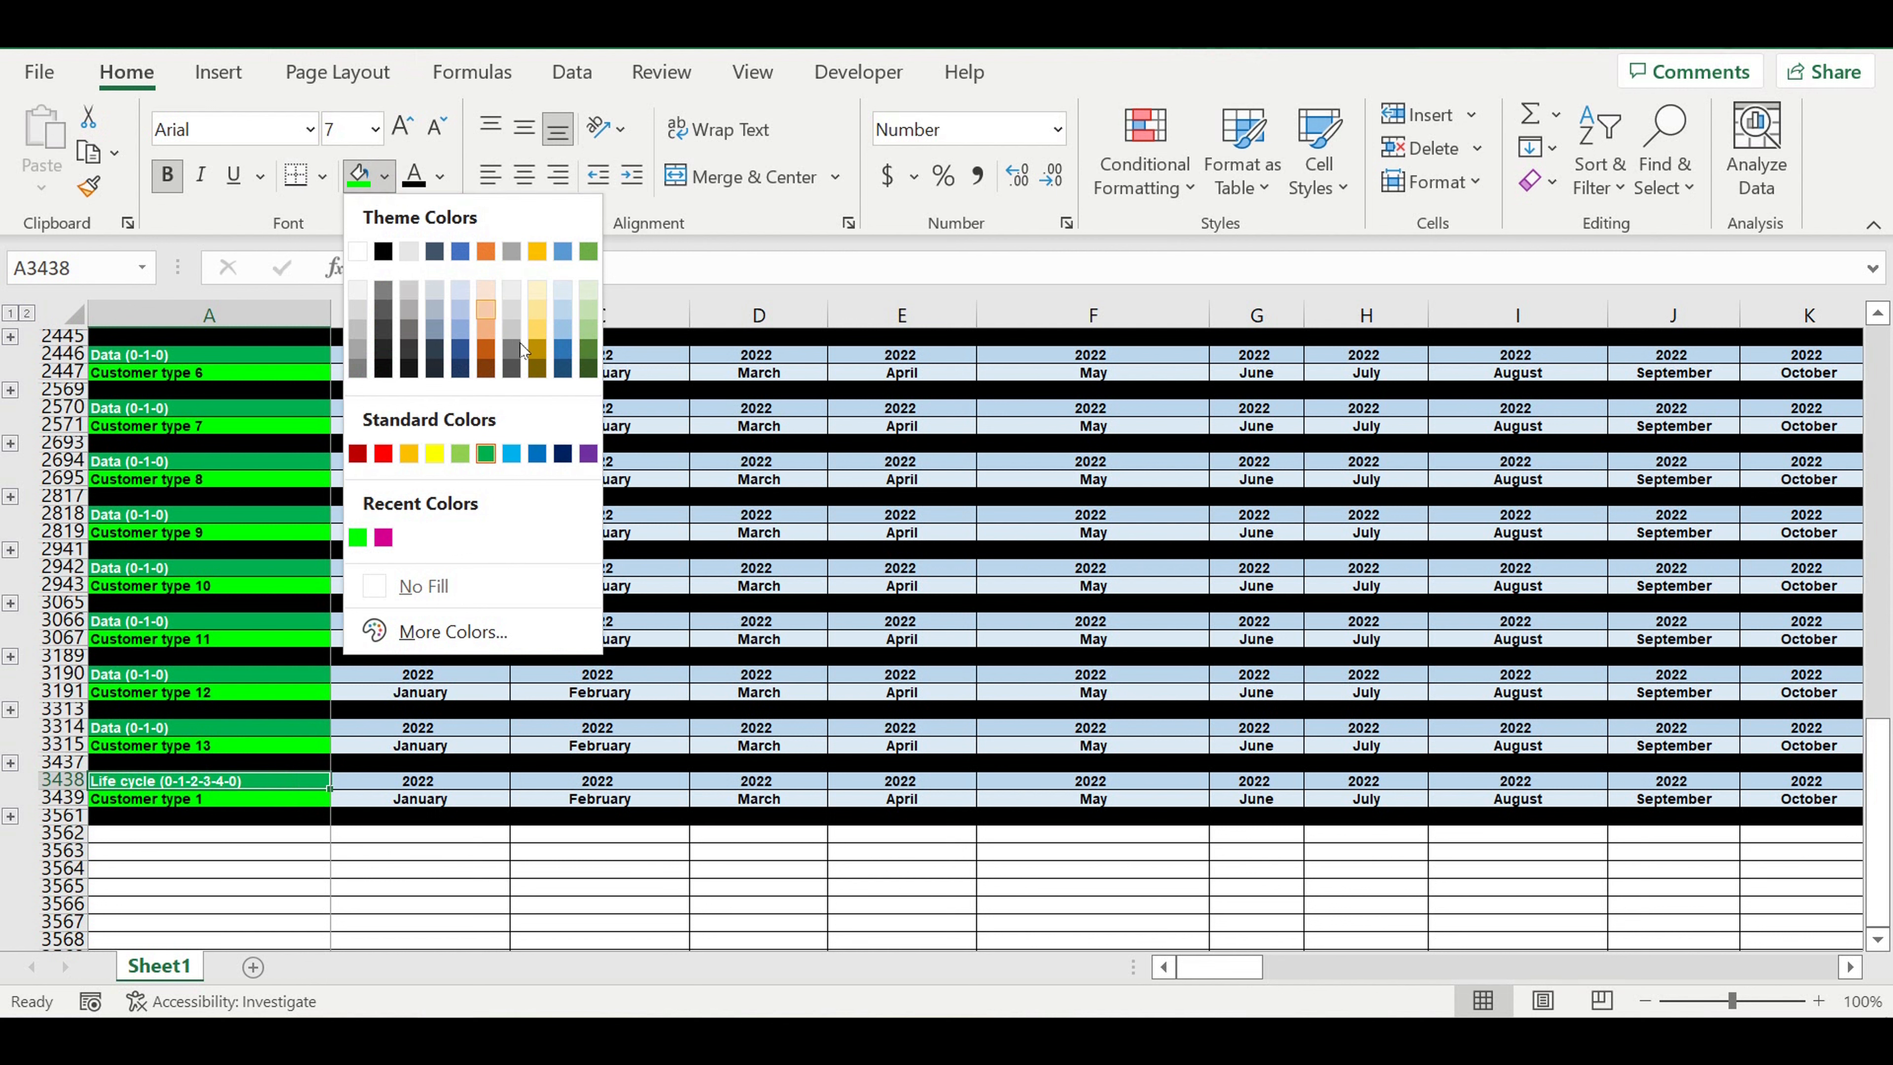
click(485, 349)
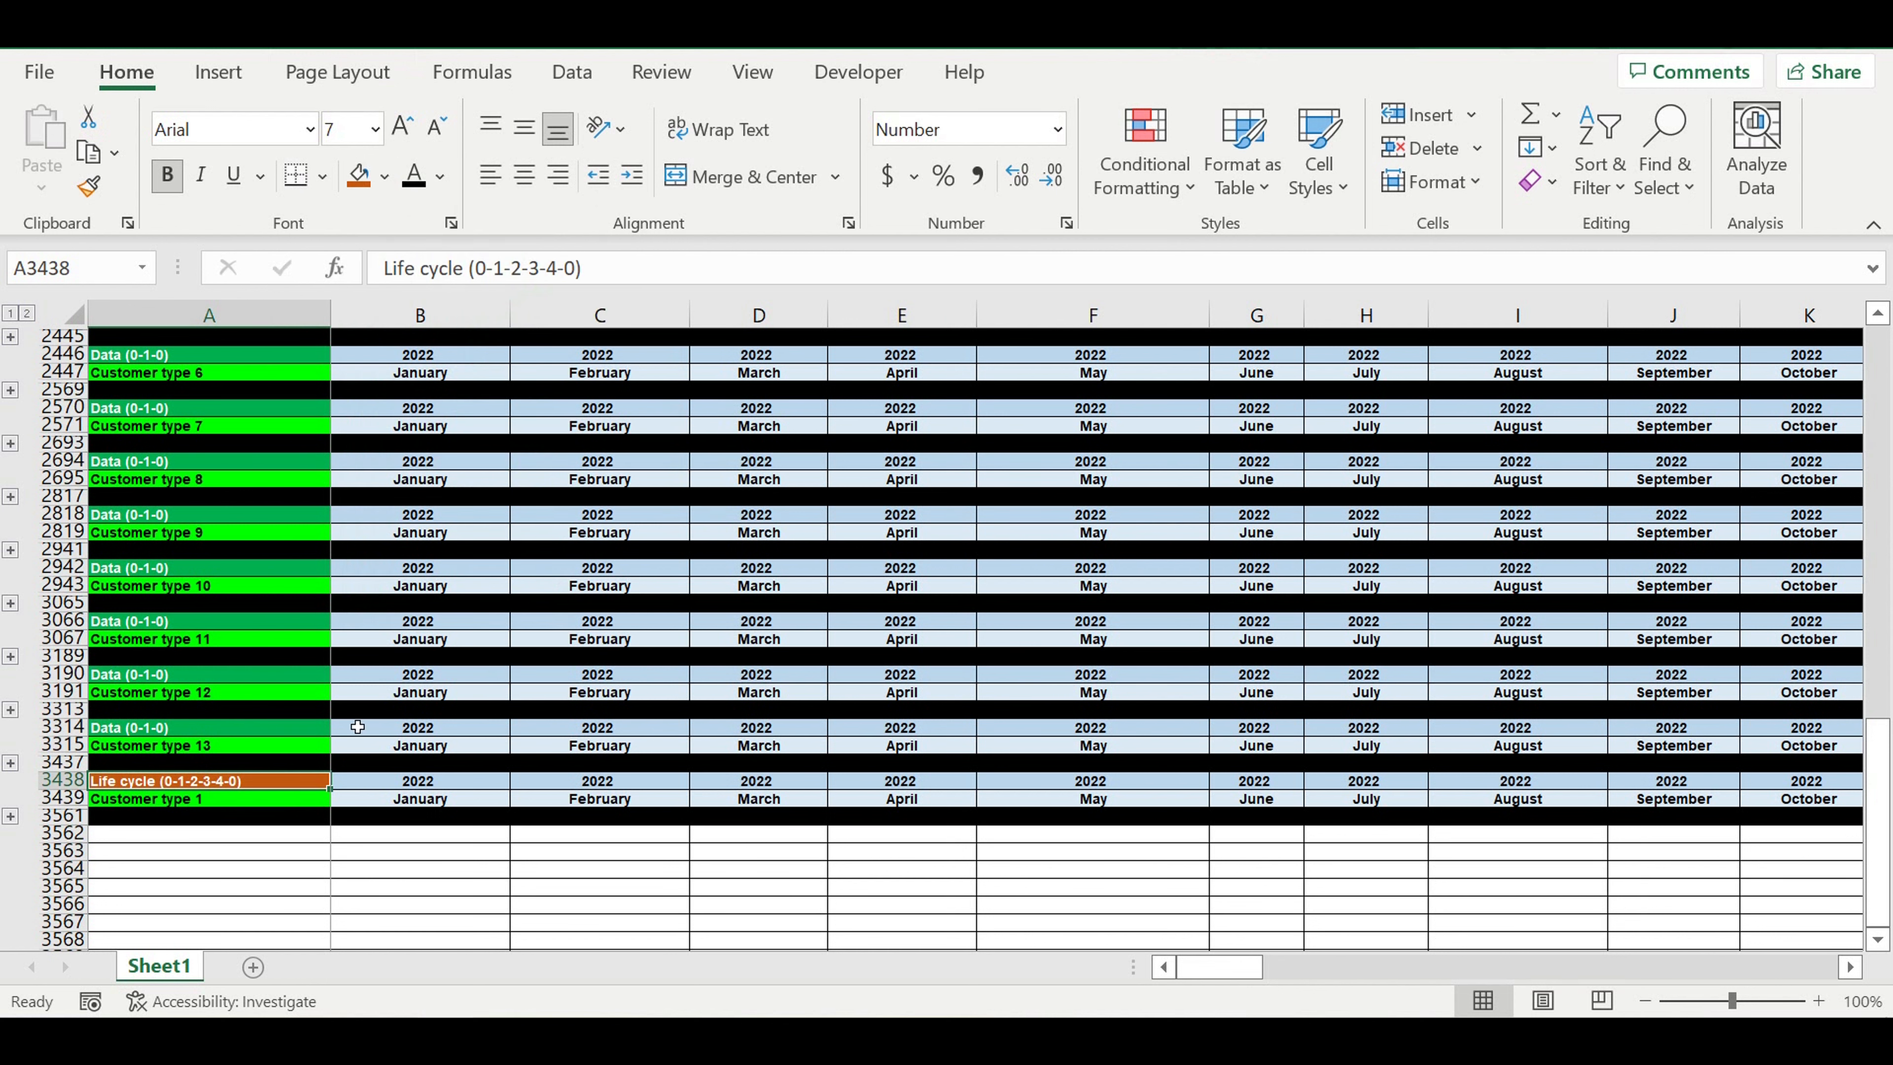
click(273, 800)
click(382, 179)
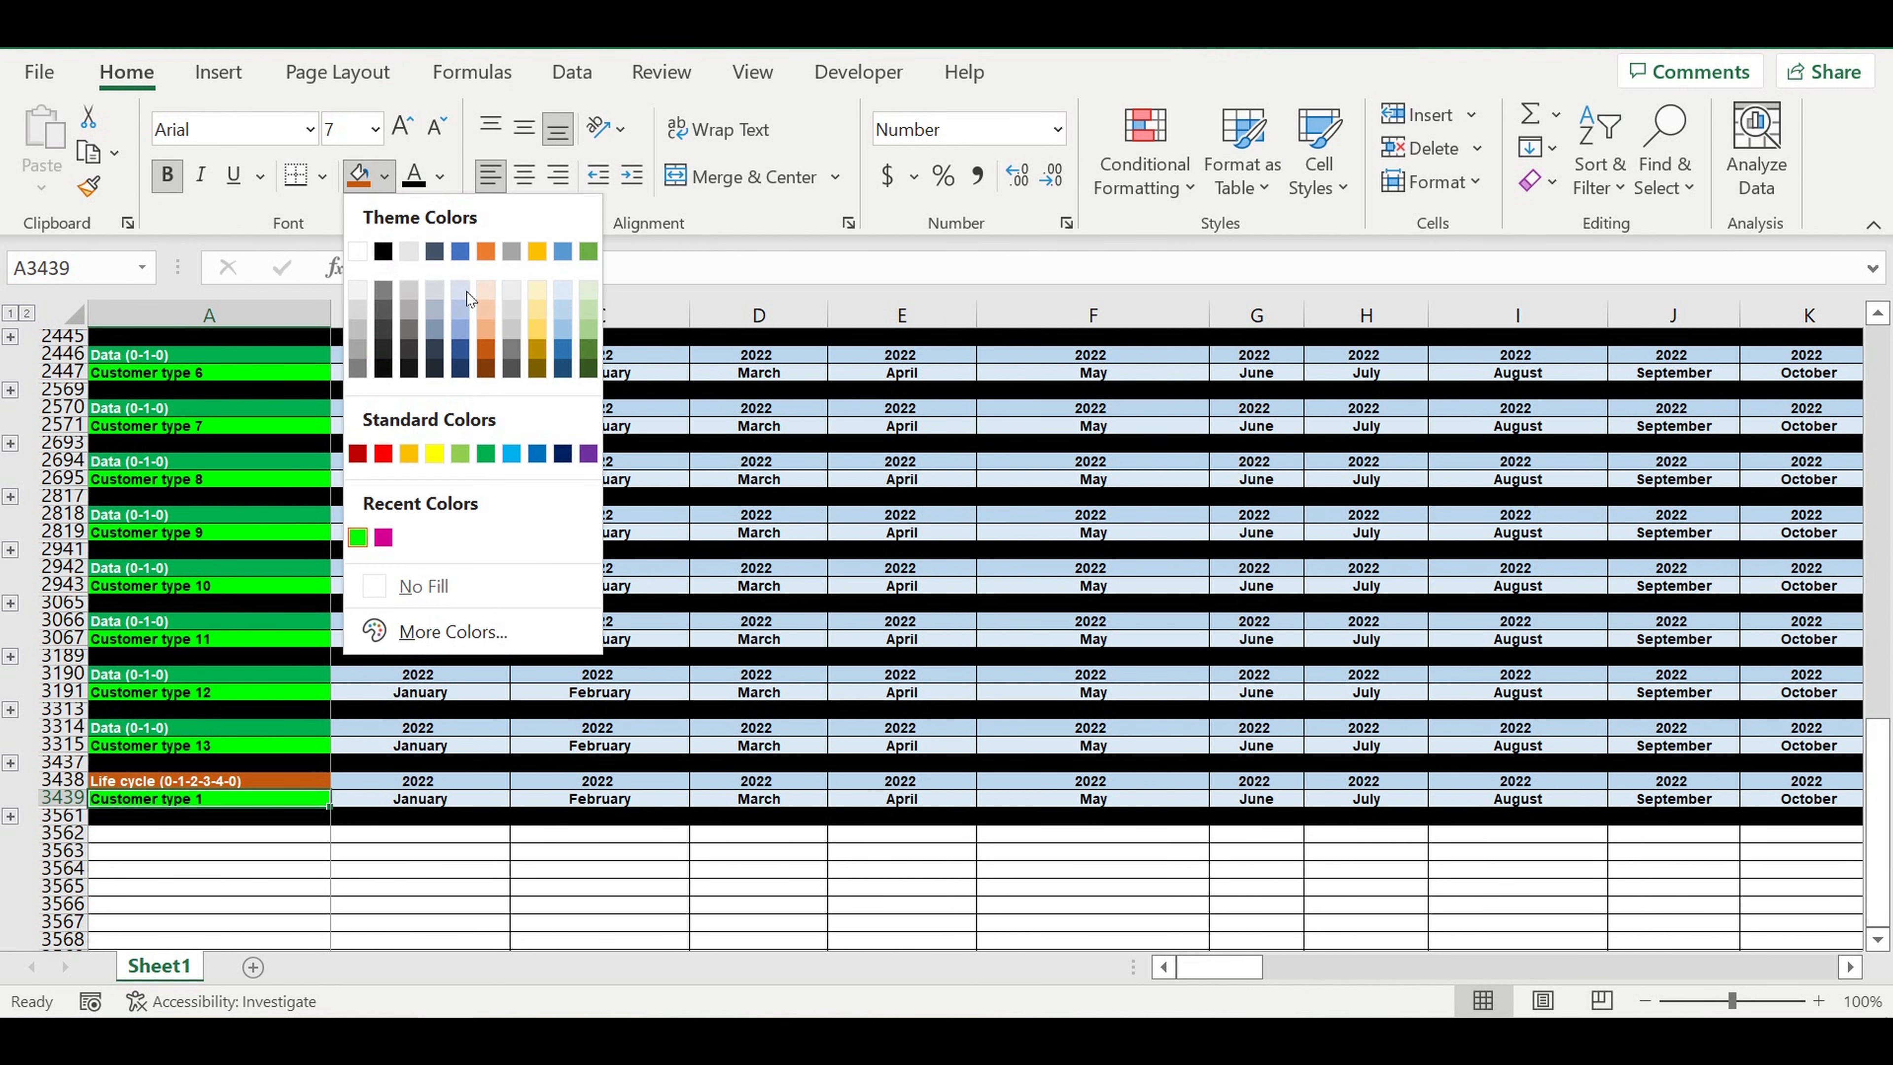
click(485, 329)
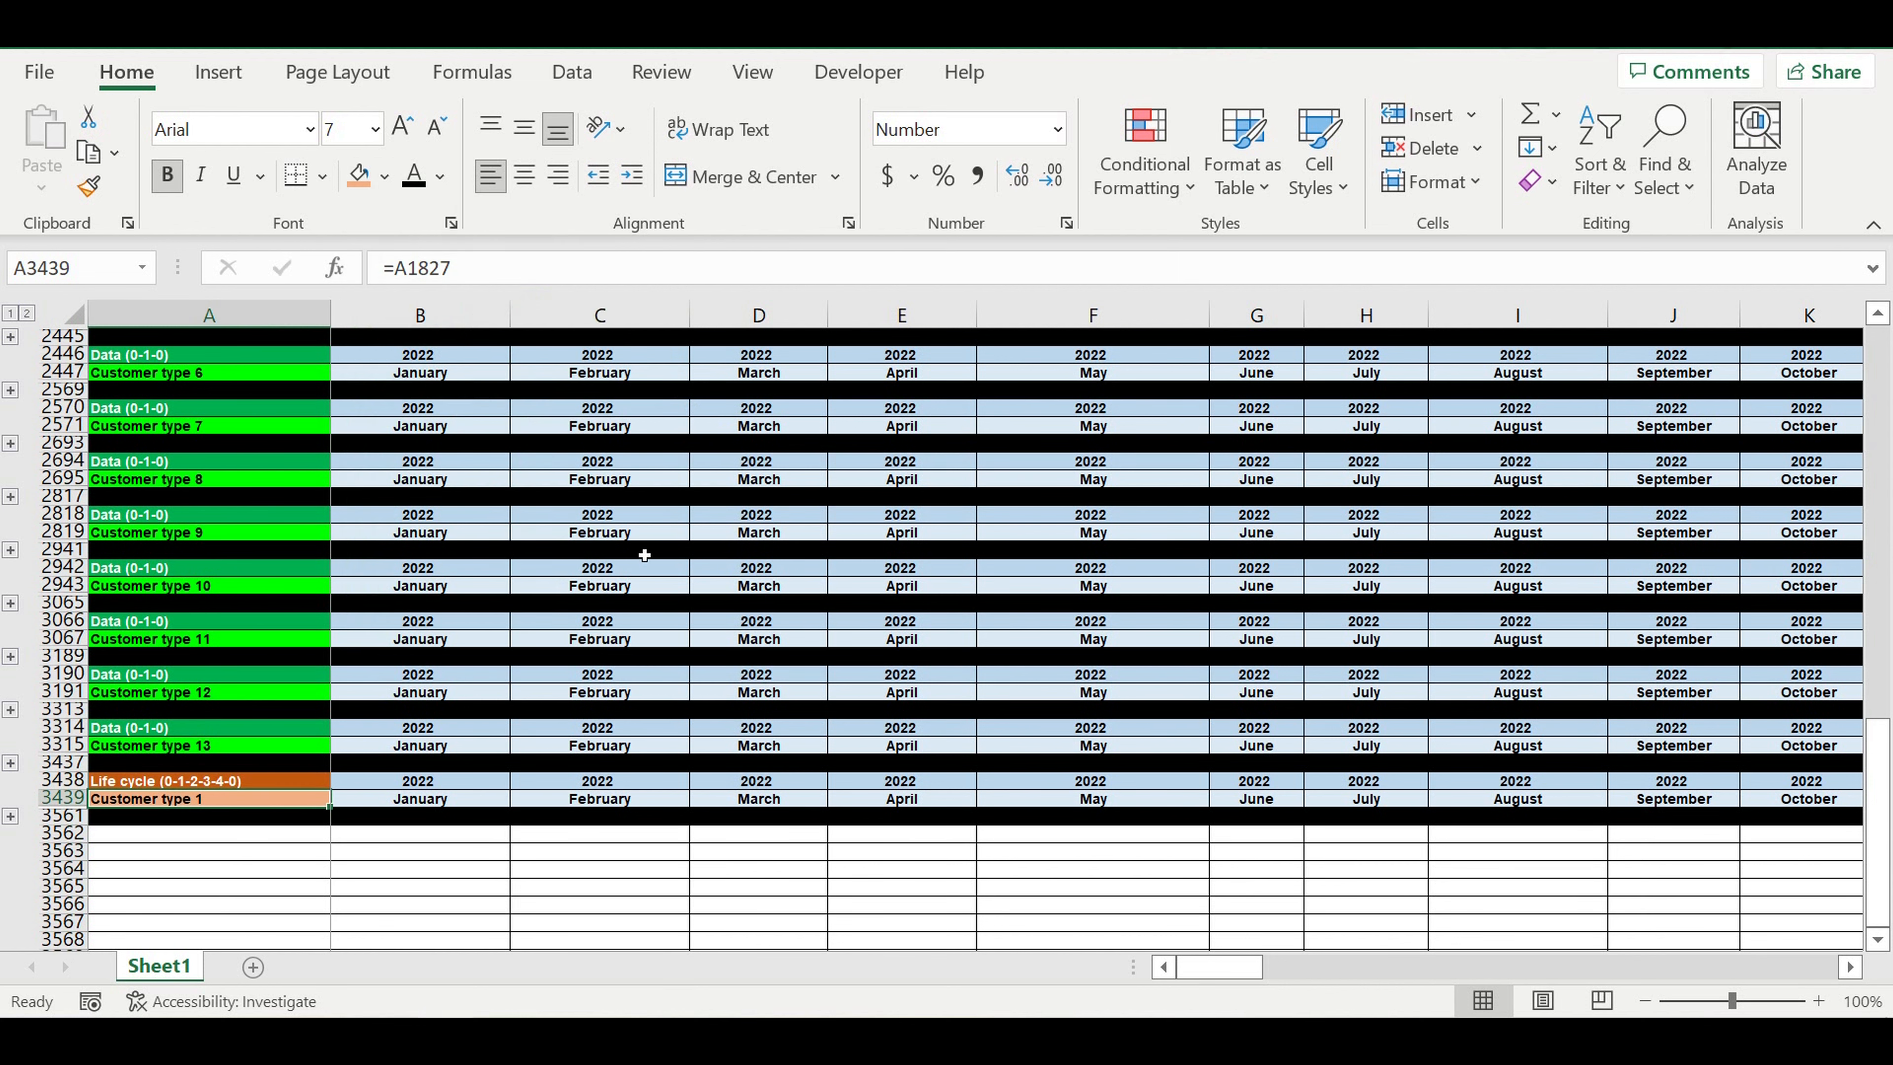
Expand the row group of the Customer type 1 Life cycle block and review its matrix from row 3441
click(643, 560)
click(11, 817)
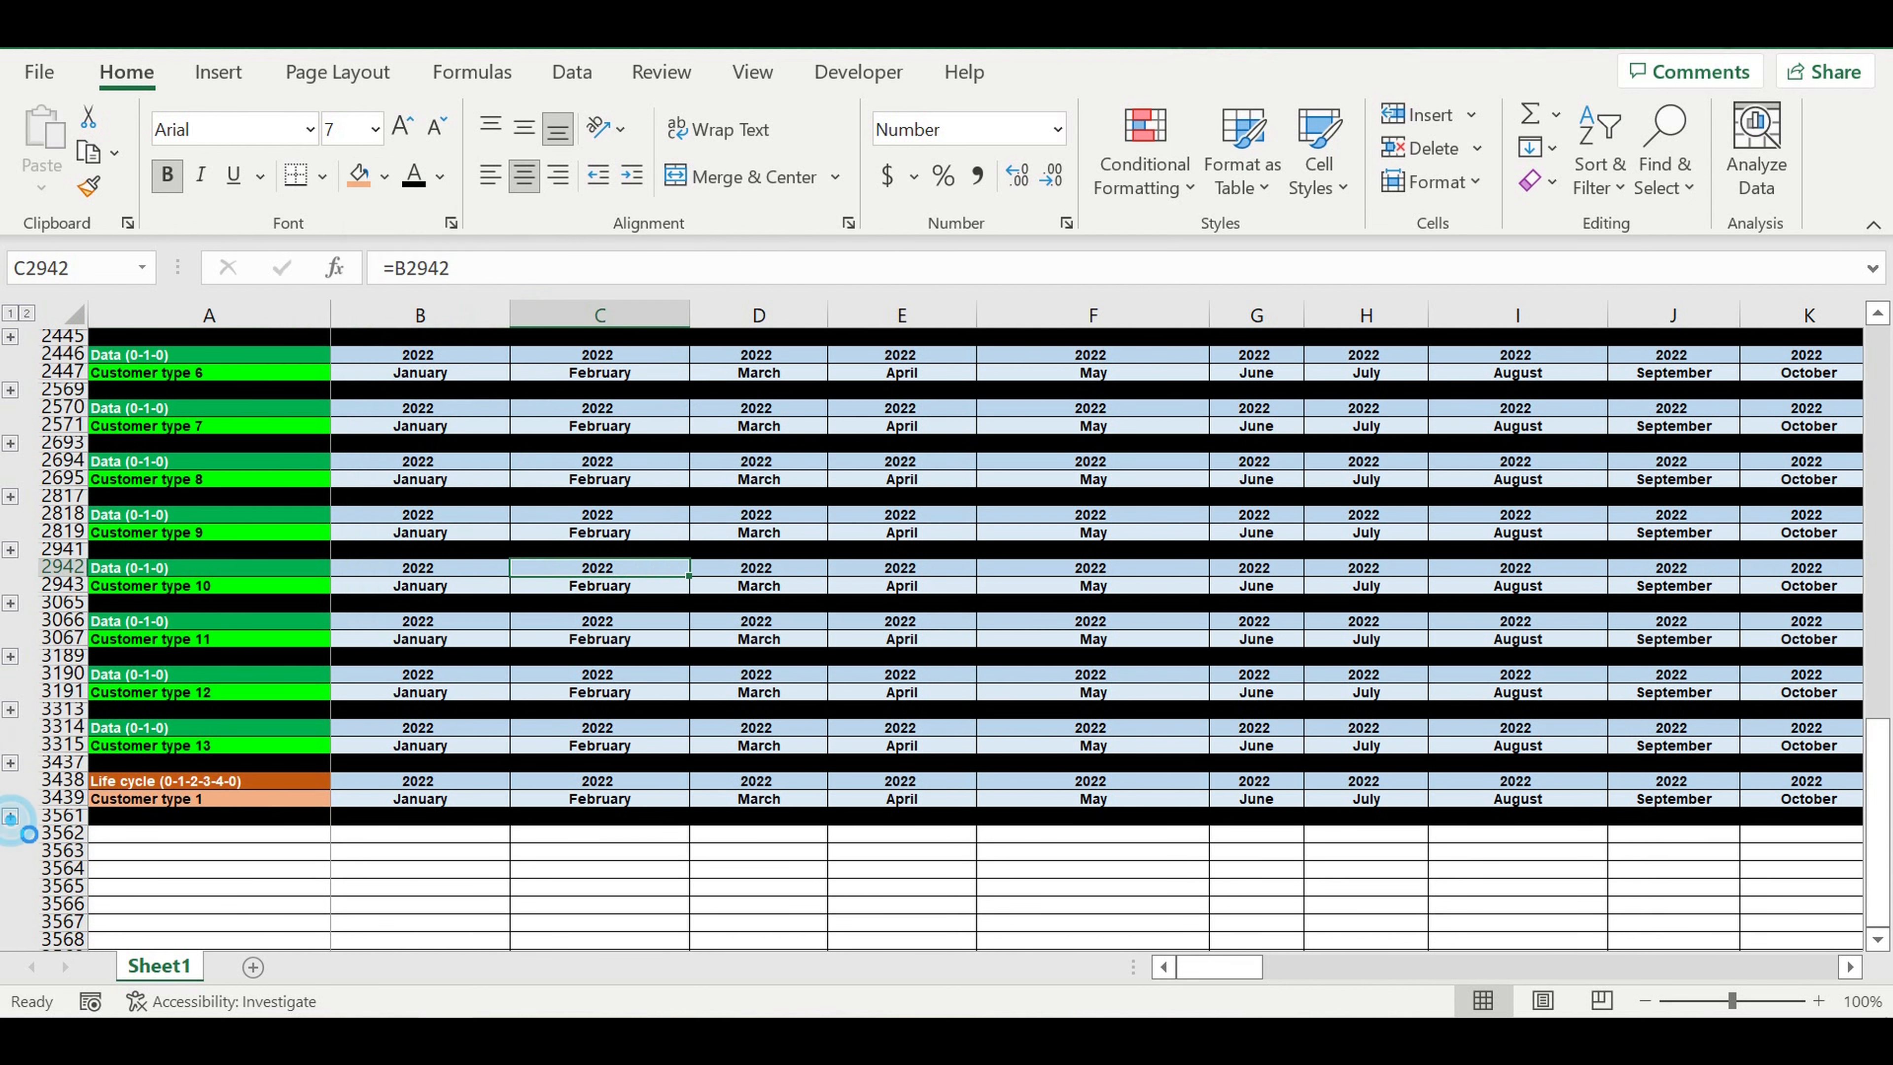
scroll(715, 702, up, 20)
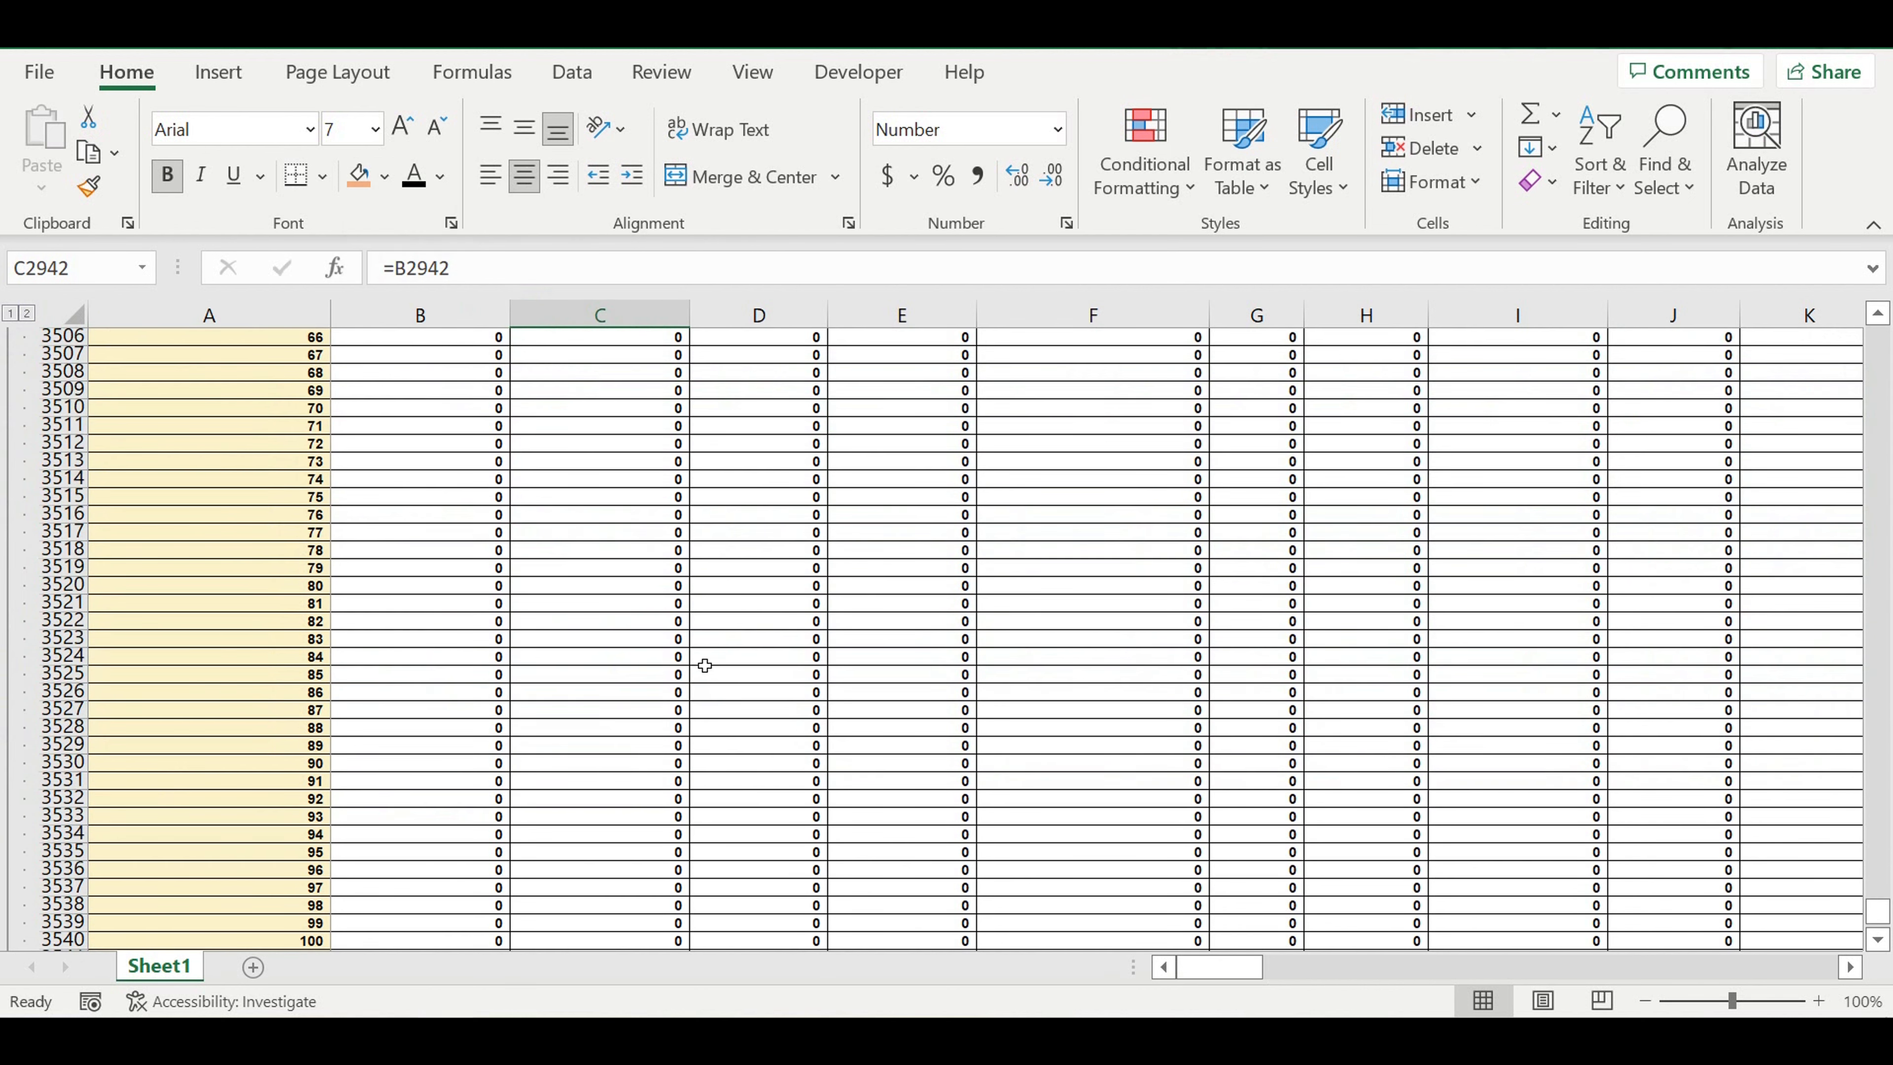
scroll(692, 634, up, 12)
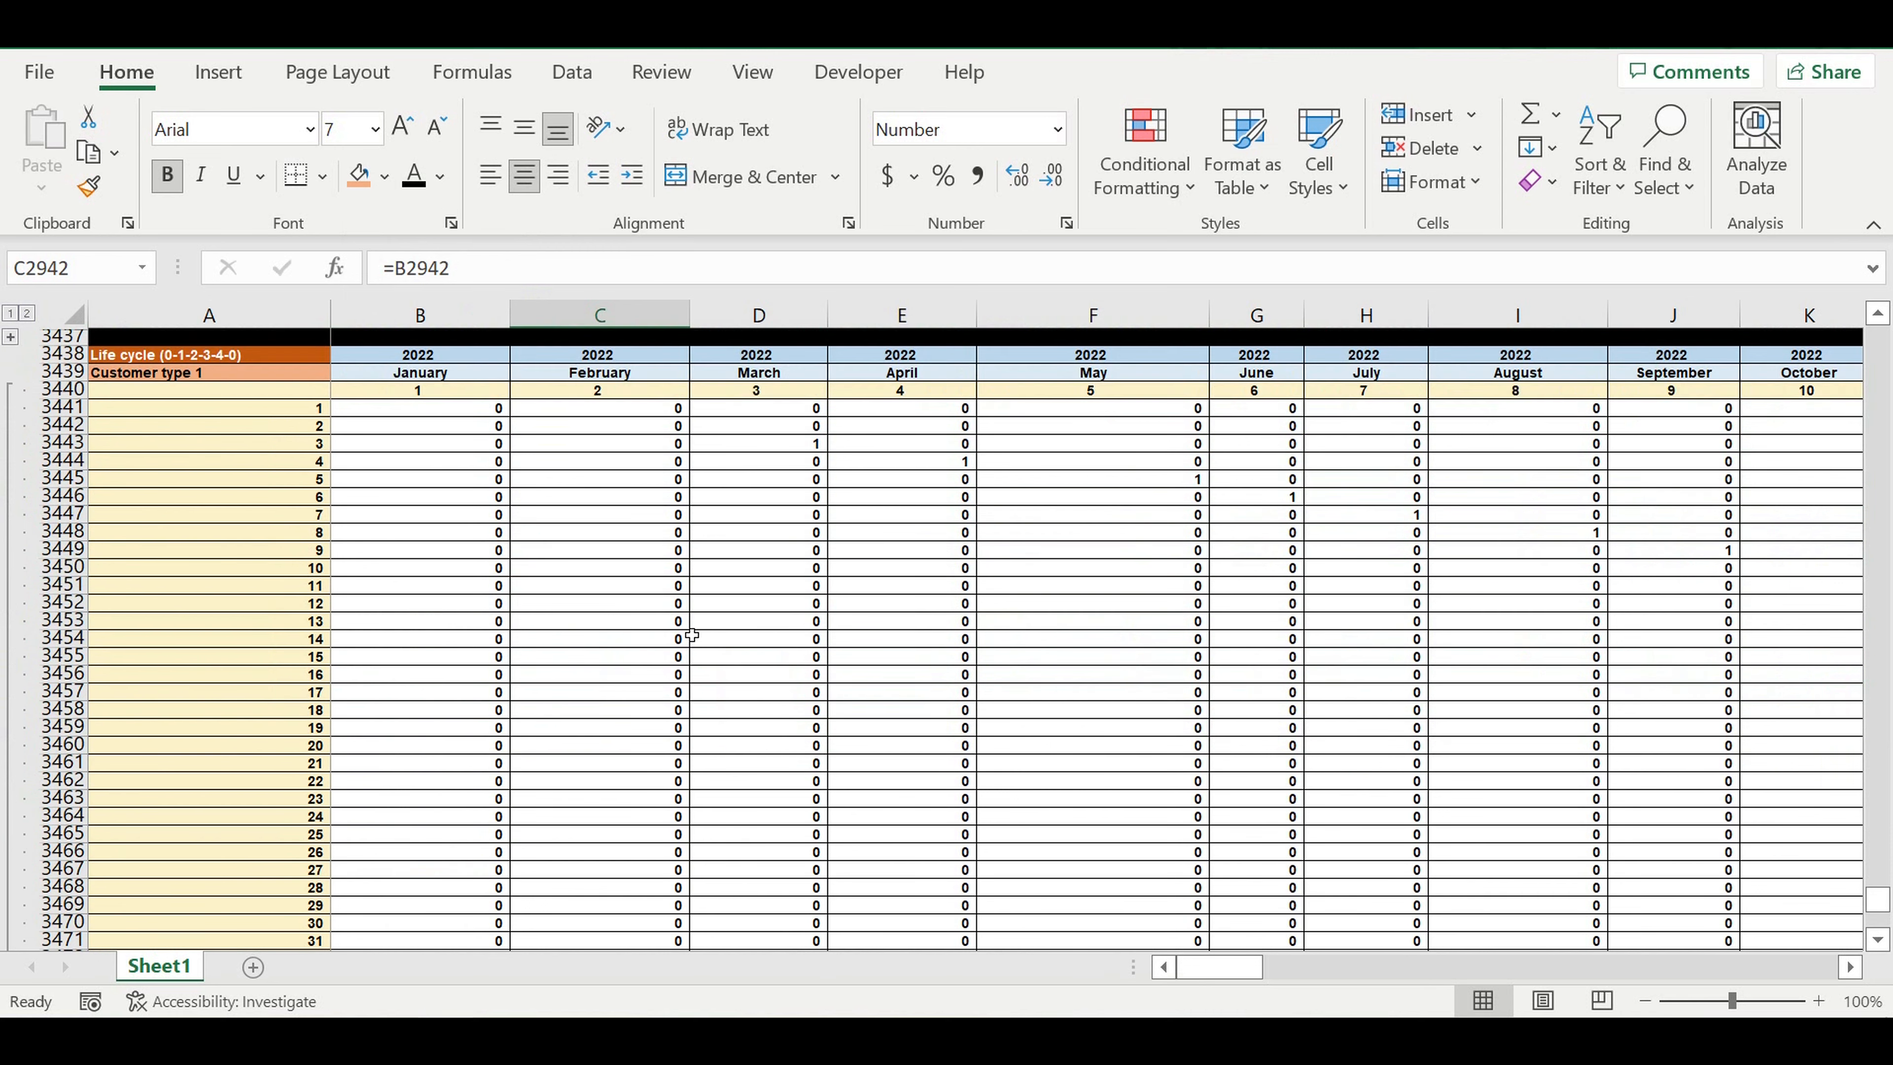
scroll(283, 566, up, 12)
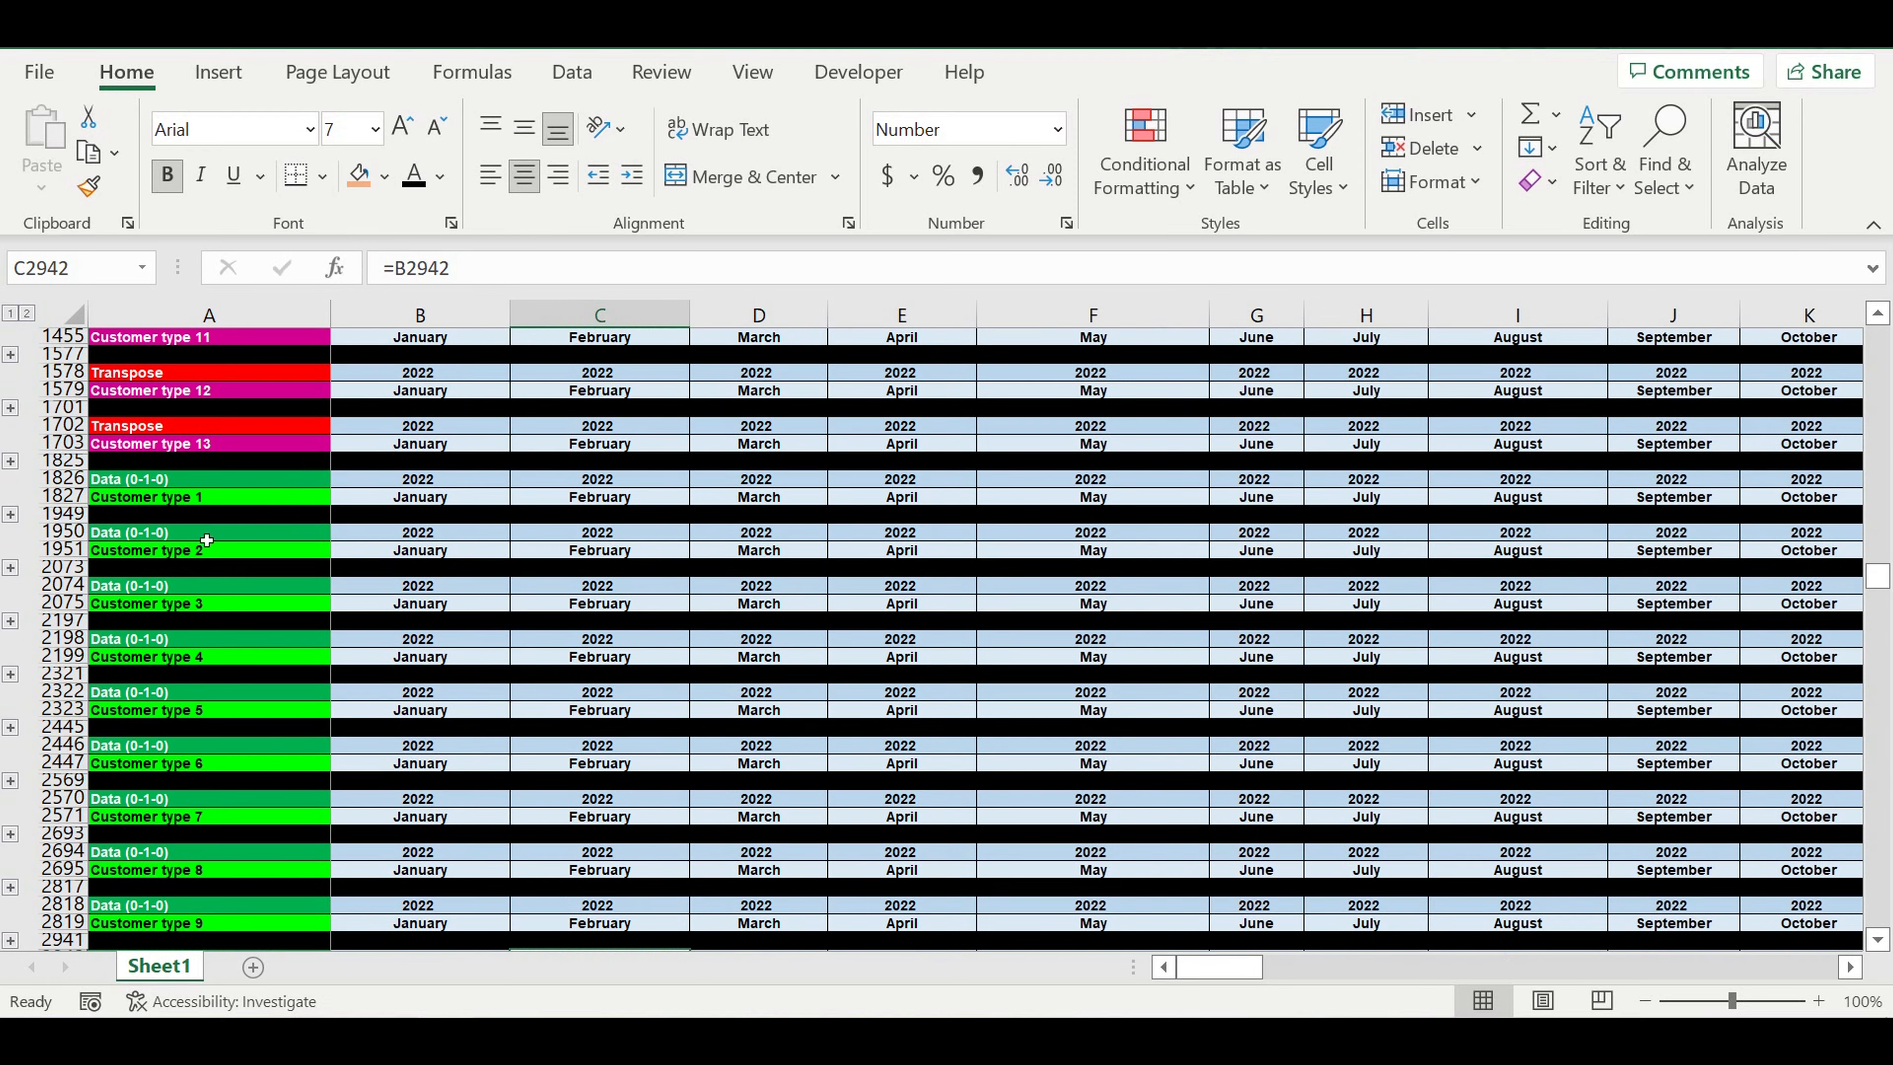
Expand the row group of the Customer type 1 Data (0-1-0) block that starts at row 1826
click(10, 514)
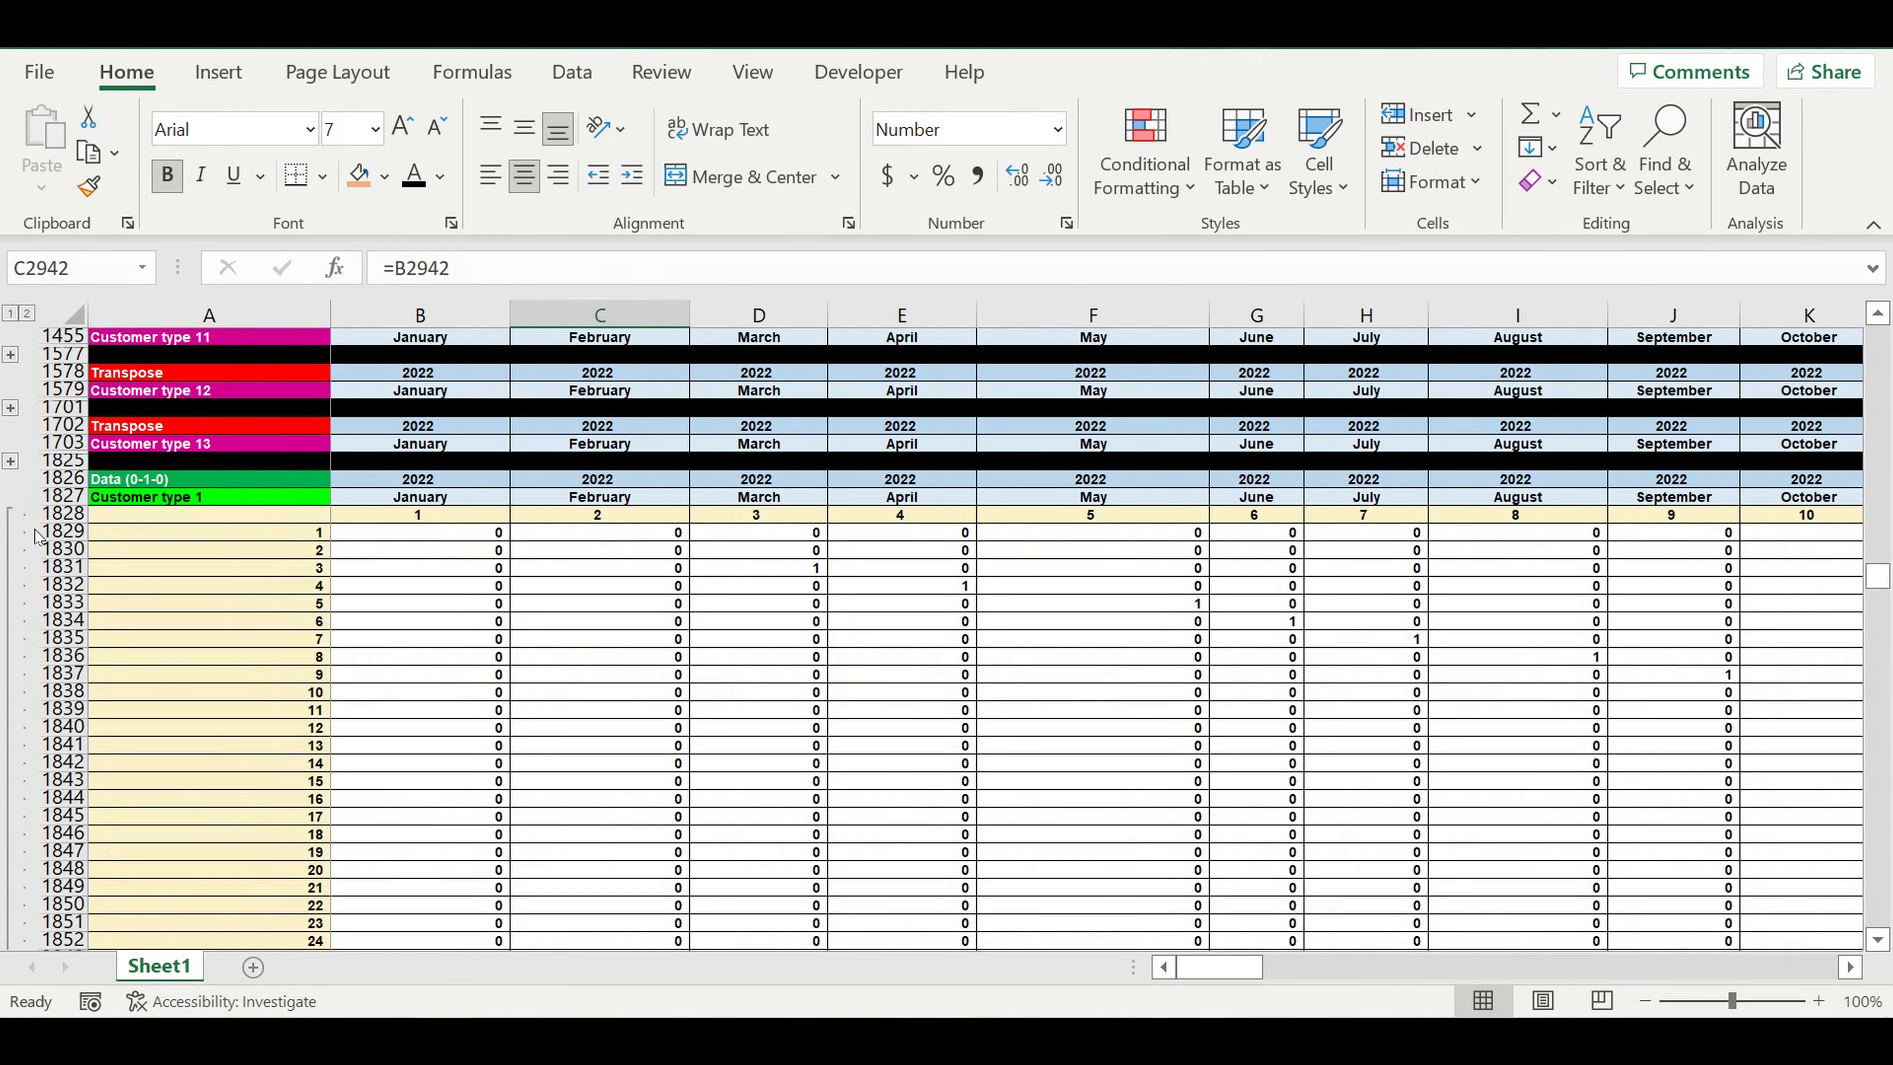
scroll(530, 744, down, 20)
scroll(530, 744, down, 15)
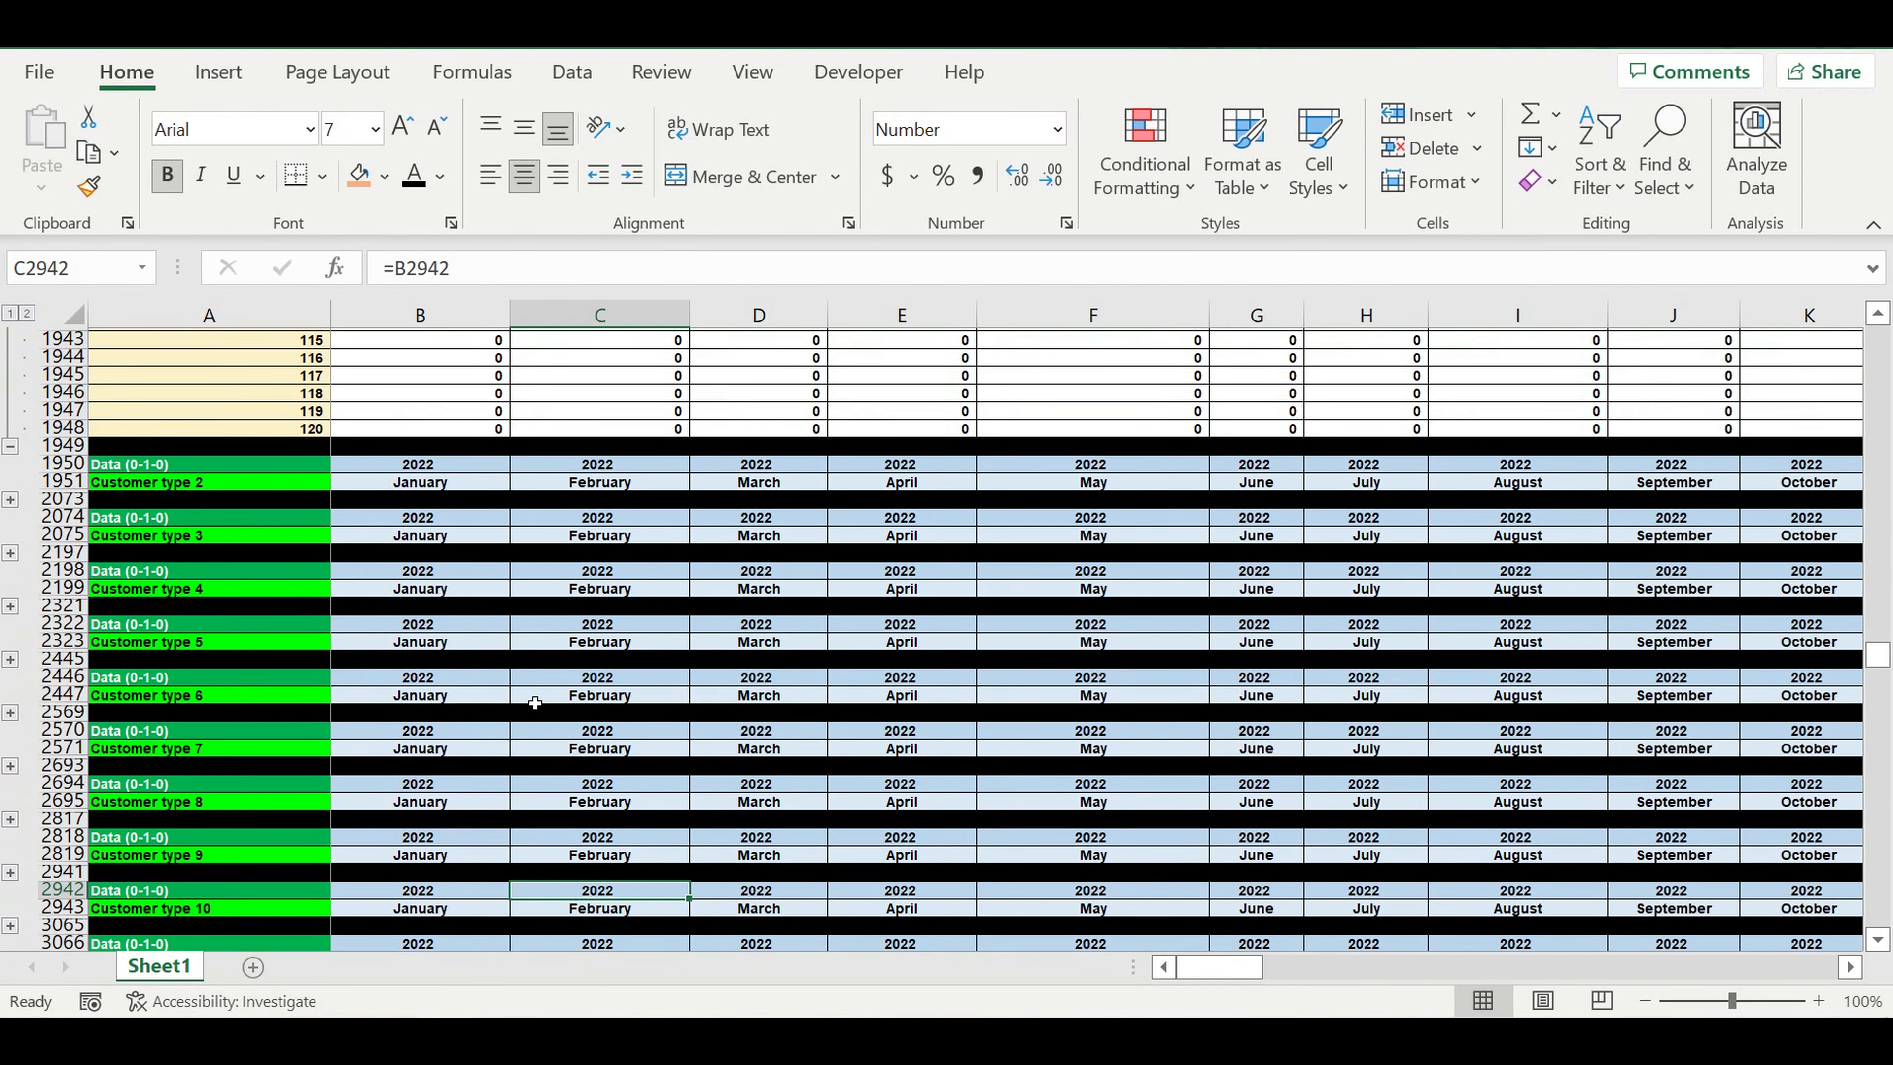
scroll(535, 703, down, 6)
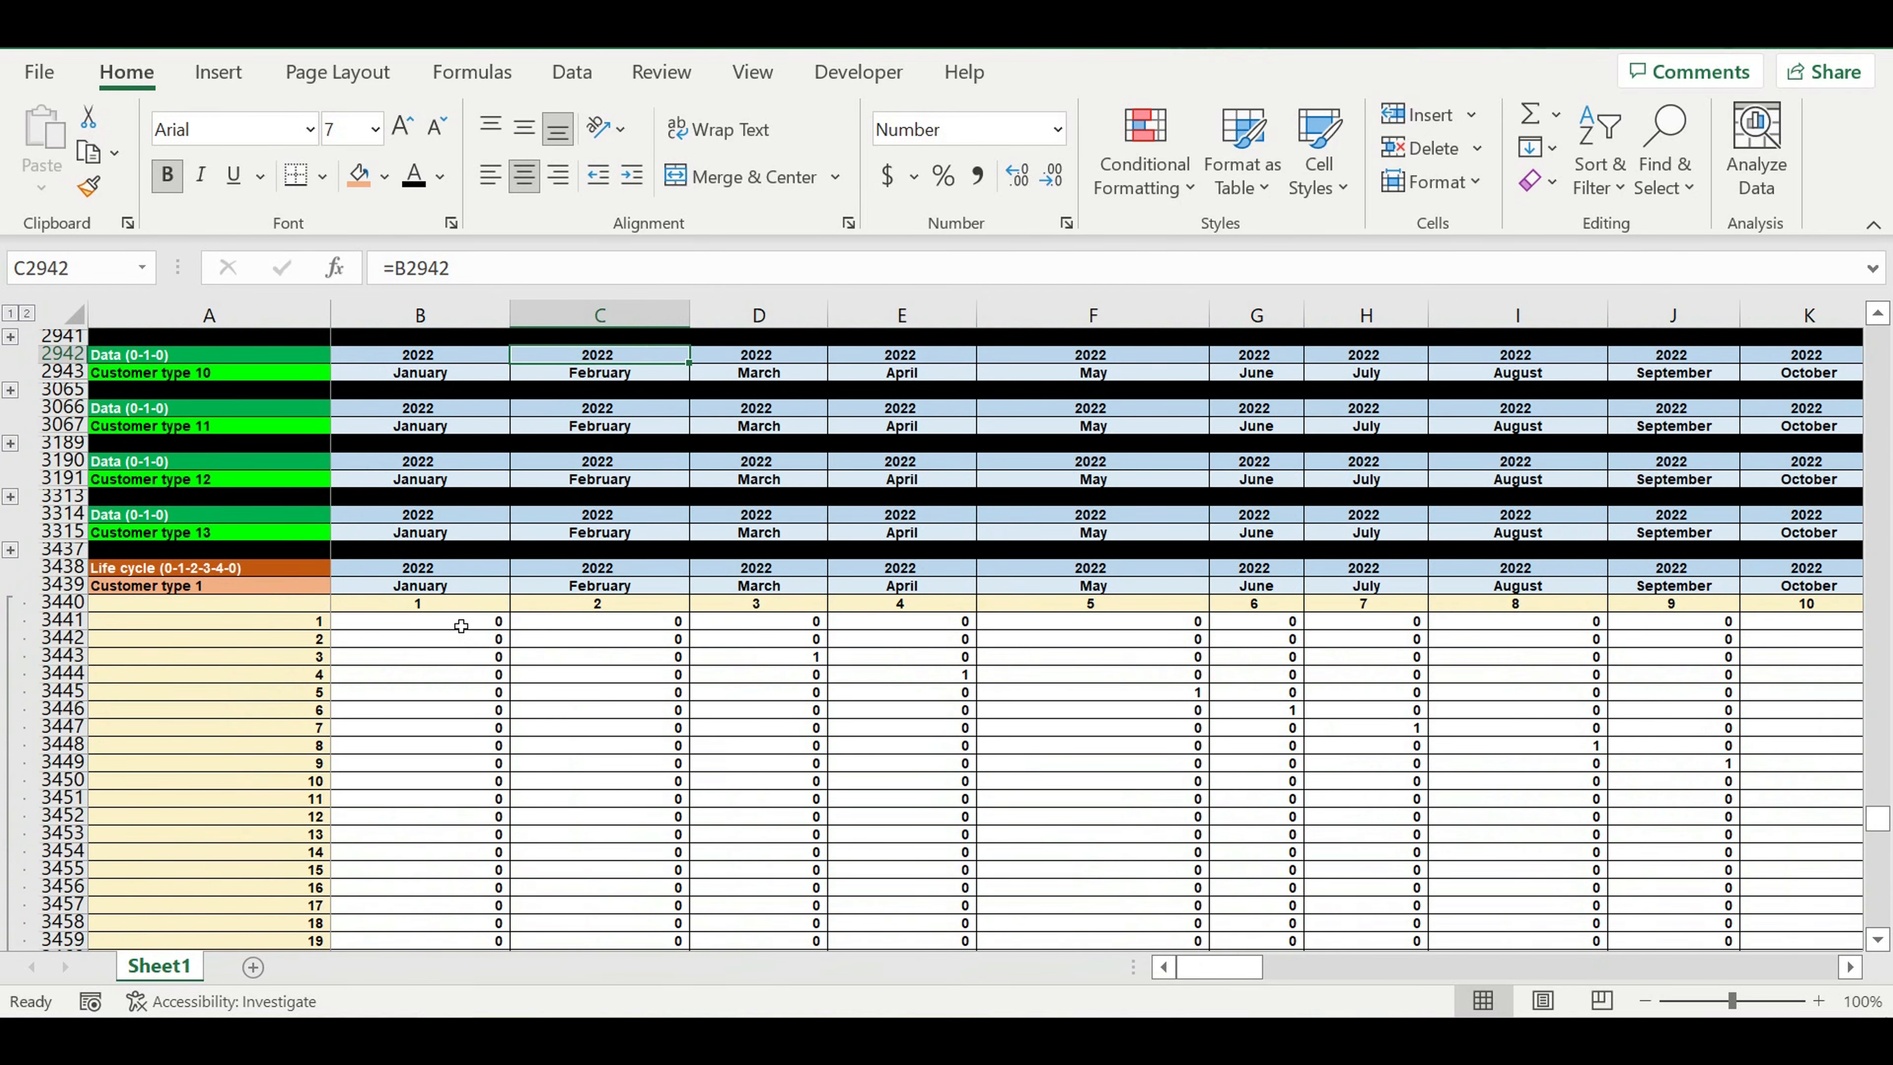
Link cell B3441 of the Customer type 1 Life cycle matrix to the matching Data cell with =B1829
click(461, 626)
text(=)
scroll(600, 630, up, 20)
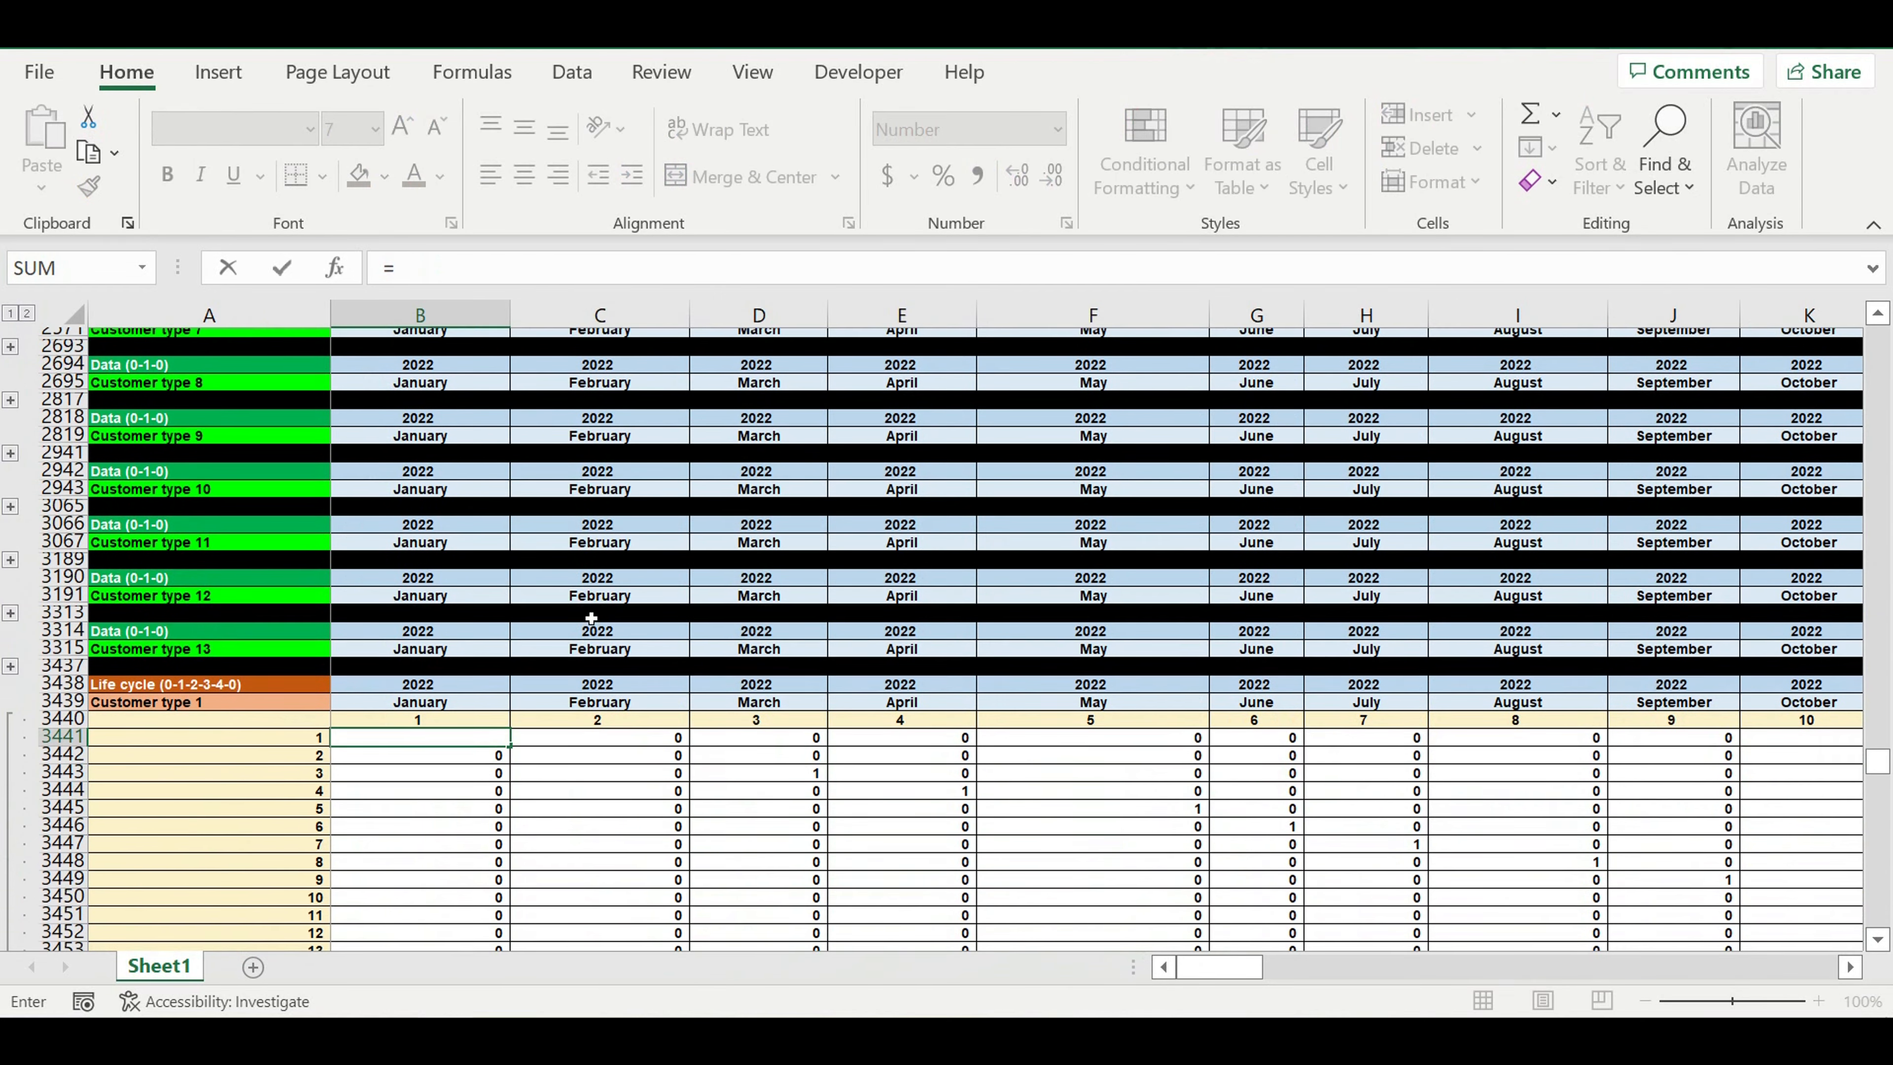
scroll(580, 630, up, 20)
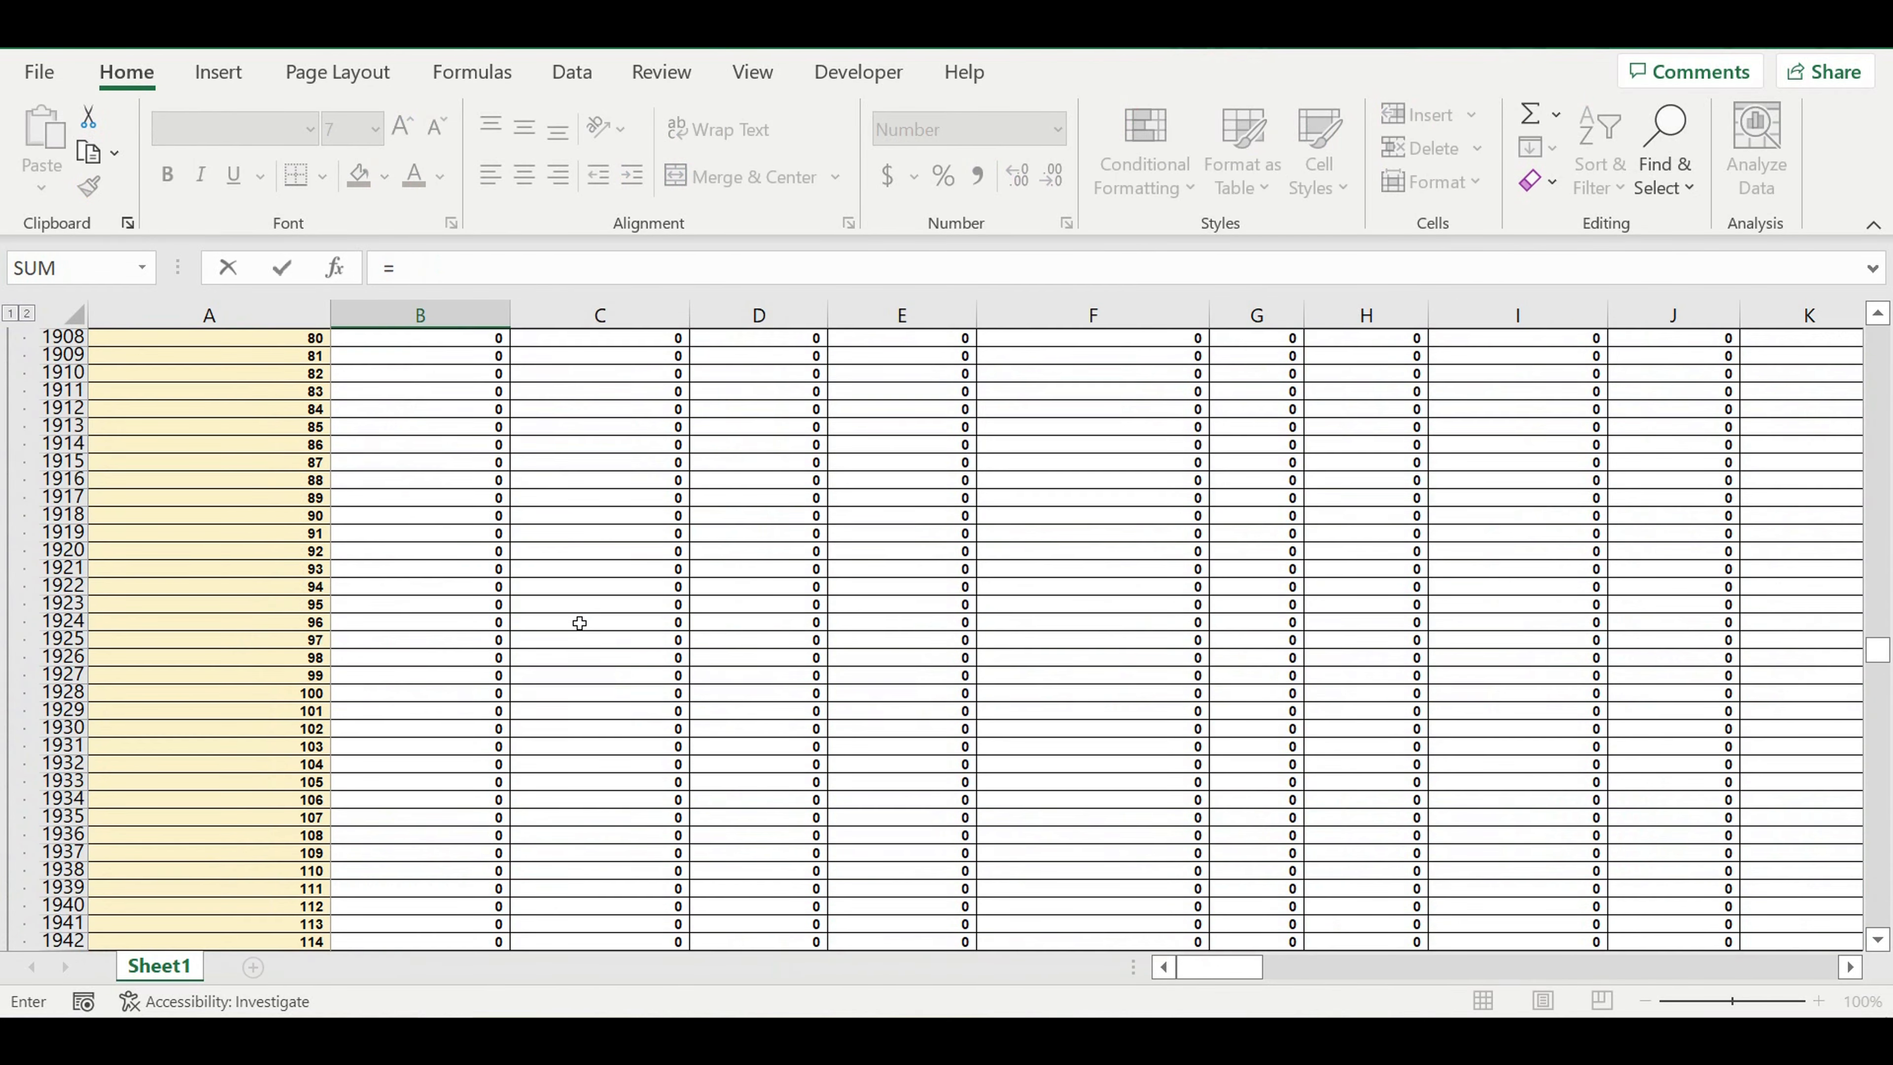
scroll(576, 627, up, 10)
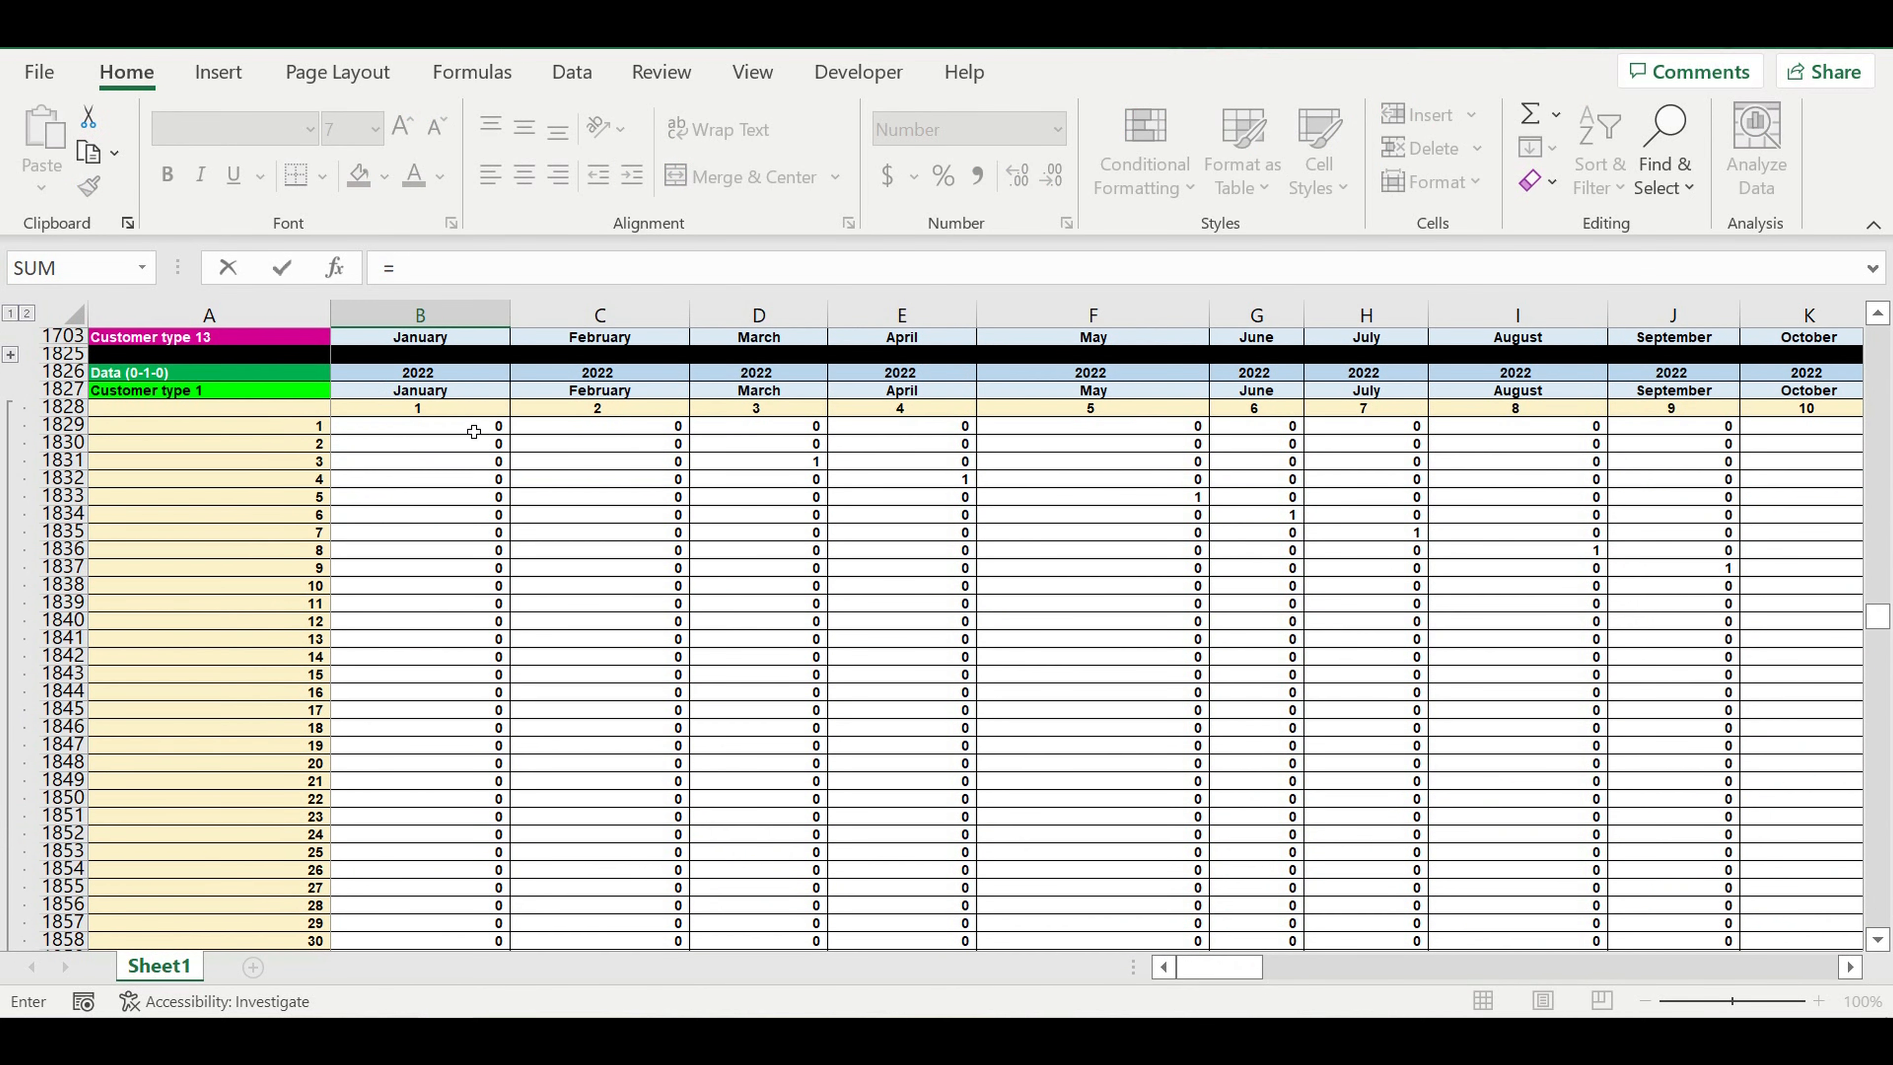
click(475, 432)
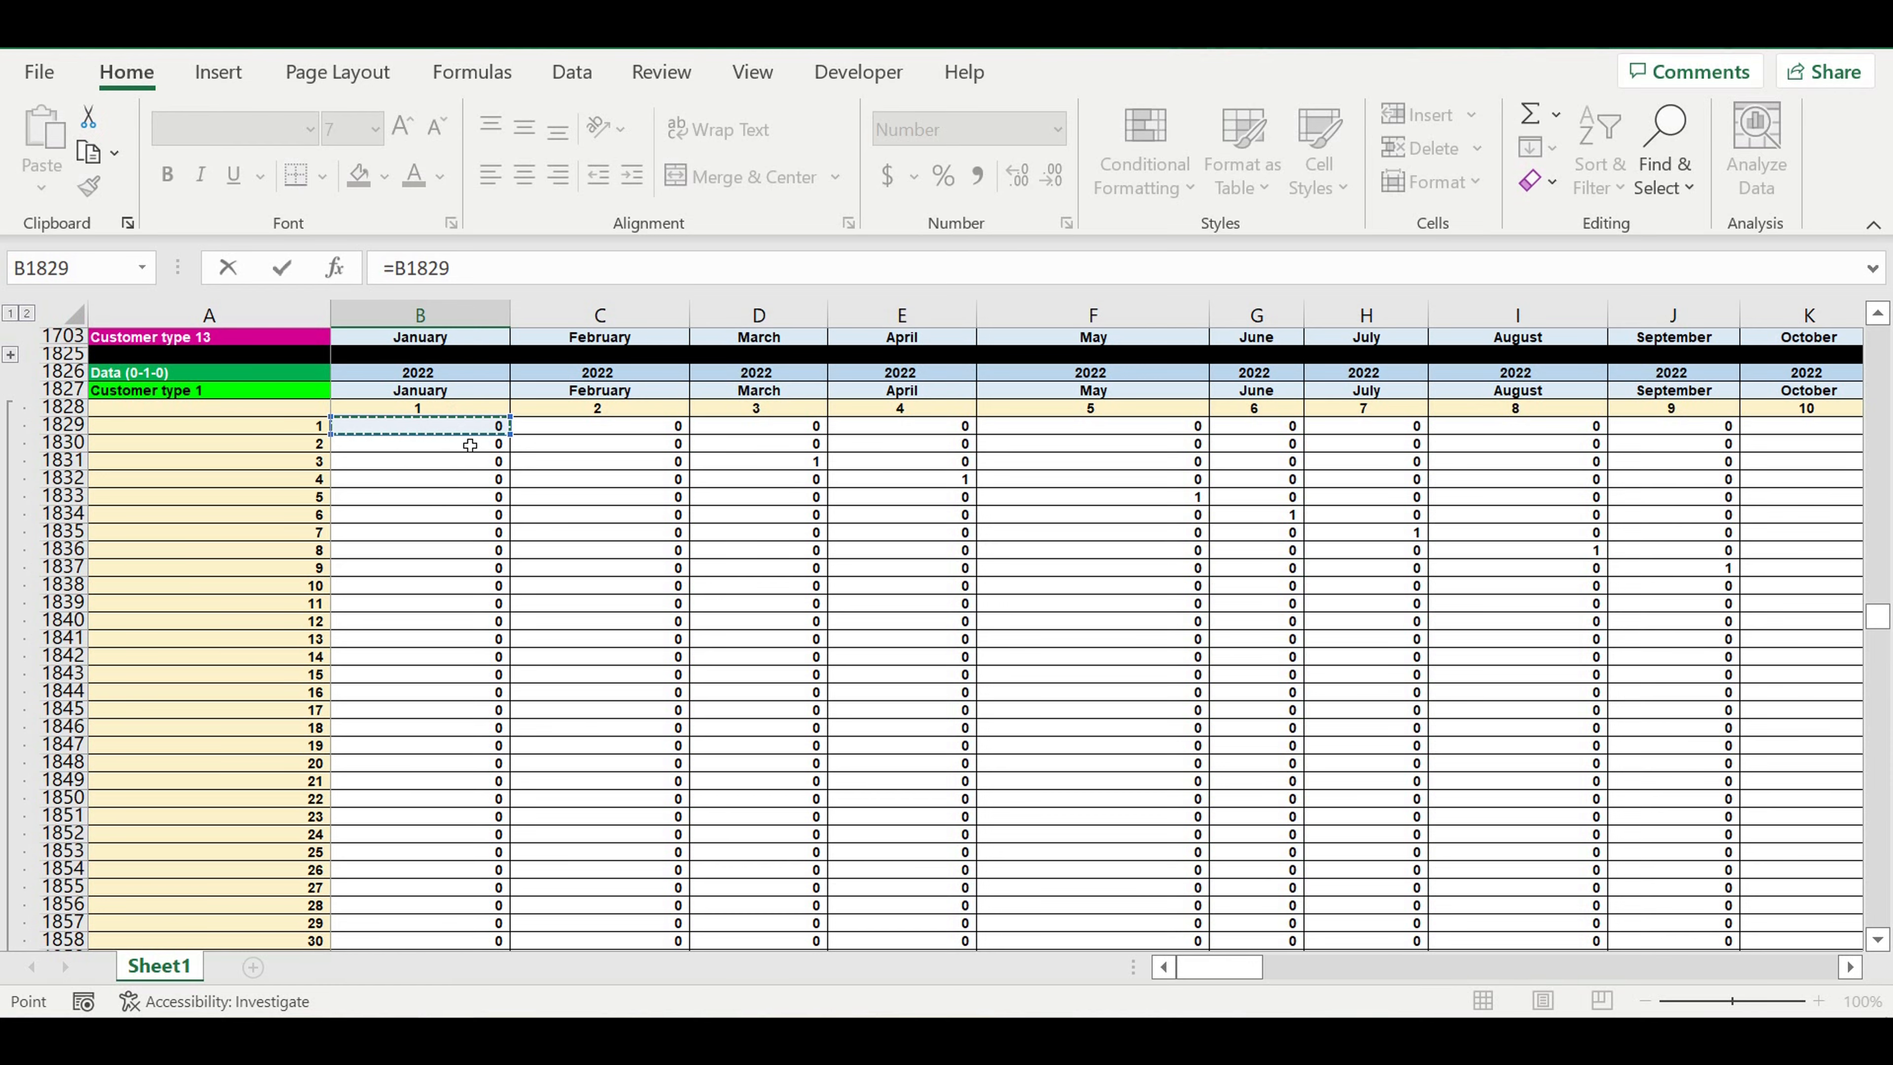
key(Return)
Fill the B3441 formula down the January column to B3560
scroll(577, 614, down, 6)
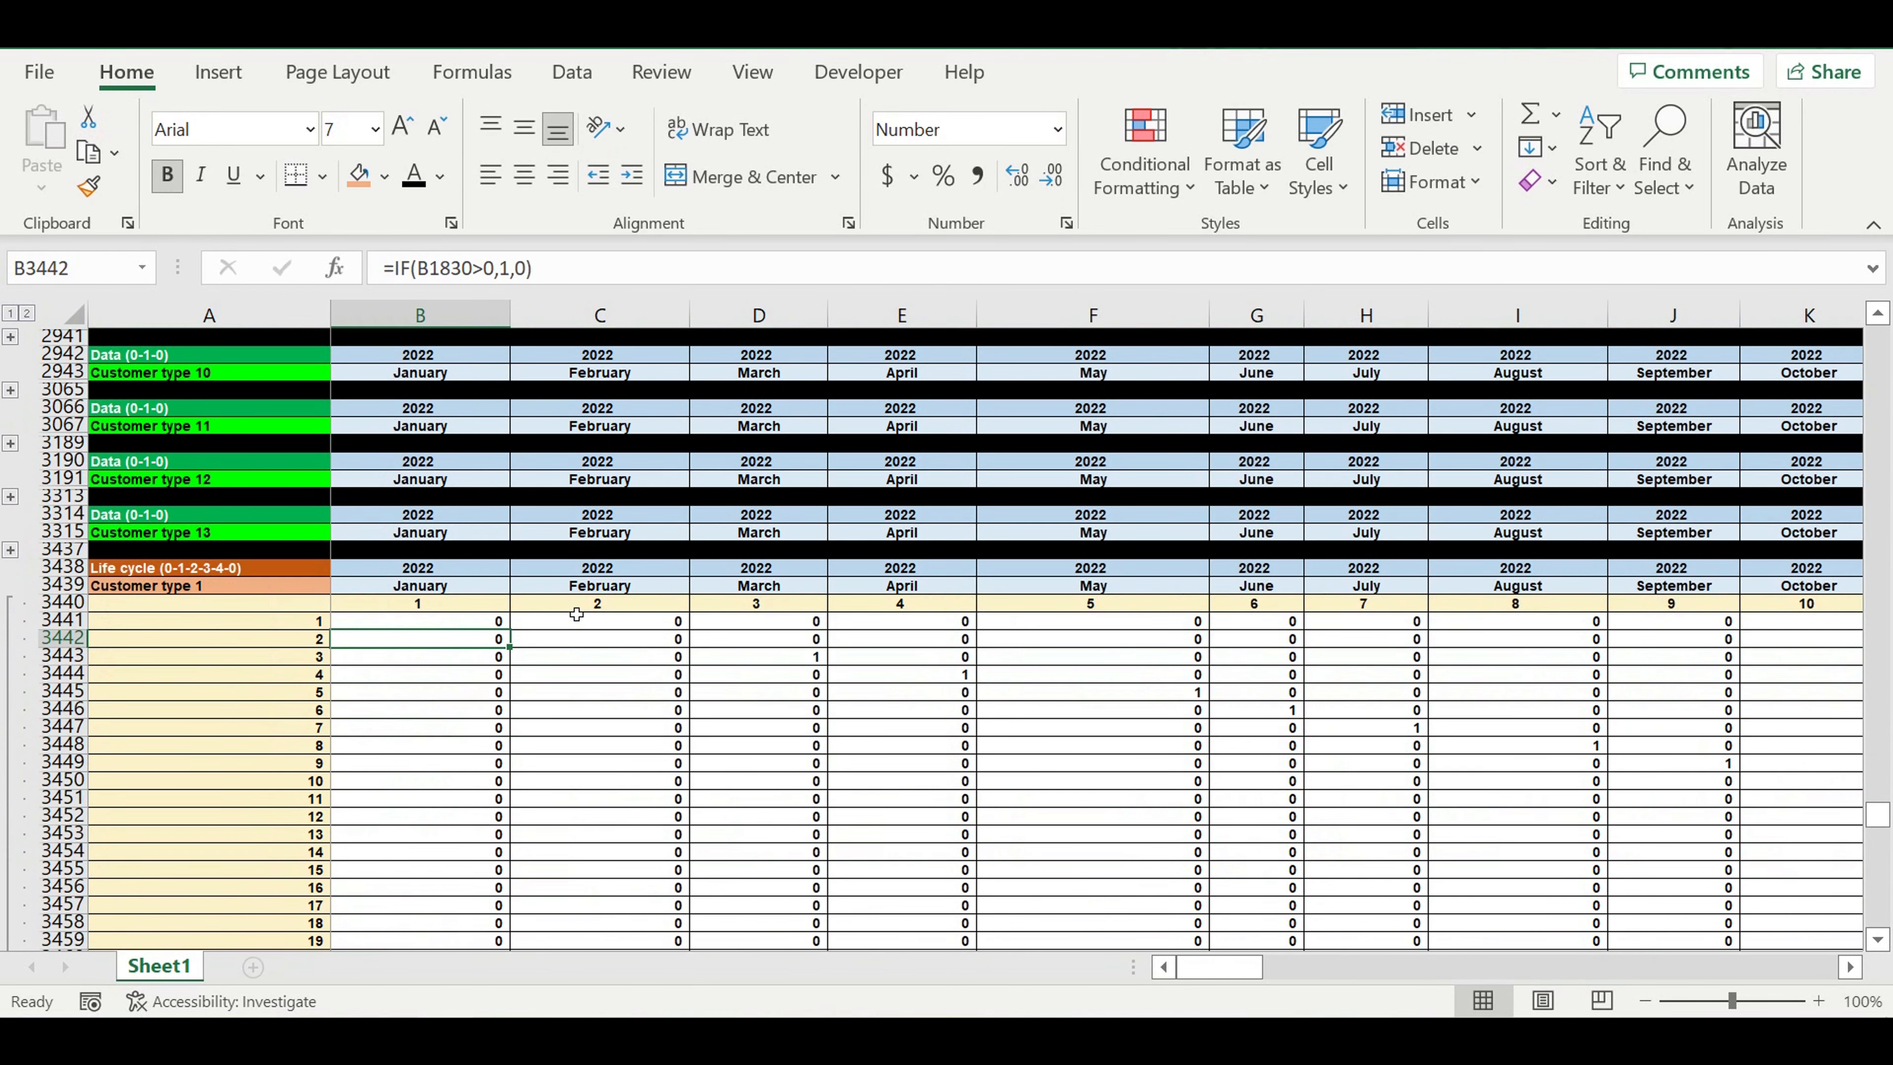
click(482, 620)
mouse_move(509, 629)
mouse_down()
mouse_move(509, 947)
mouse_move(493, 899)
mouse_up()
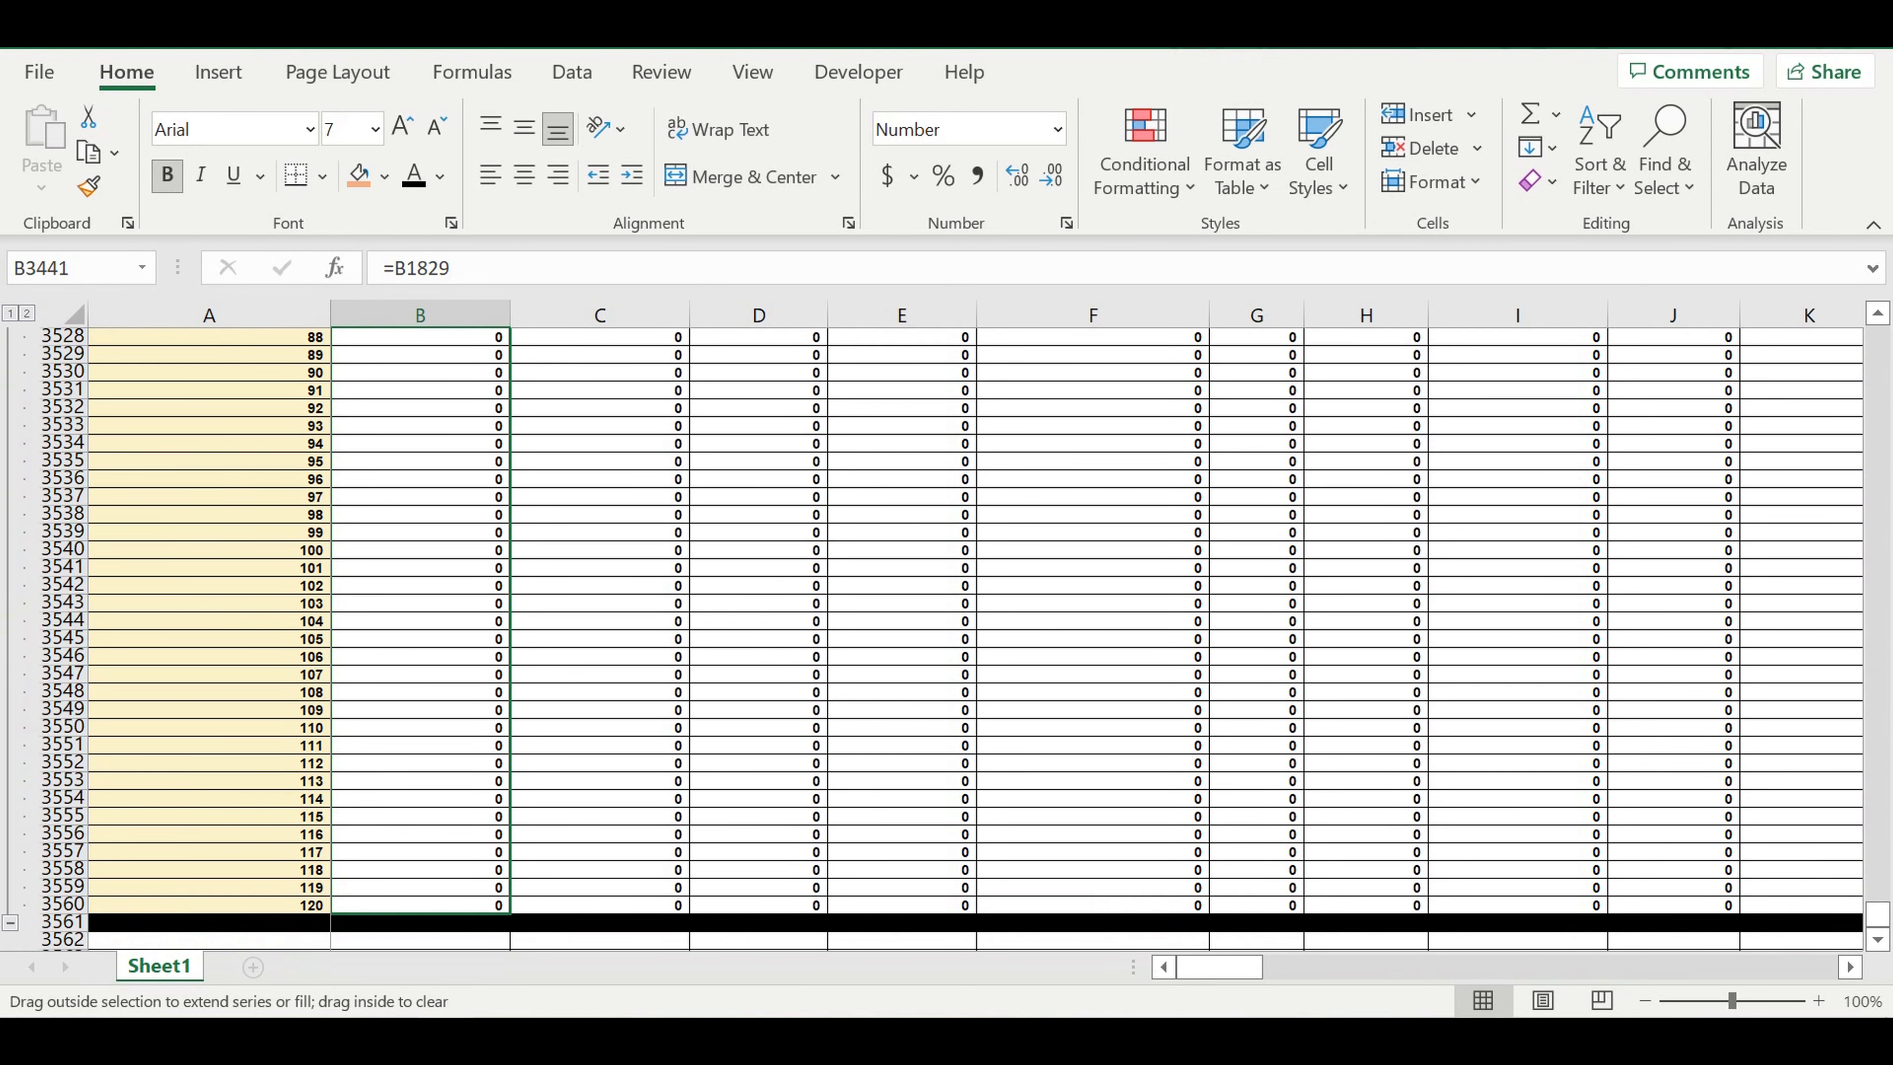
scroll(622, 753, up, 20)
scroll(622, 731, up, 10)
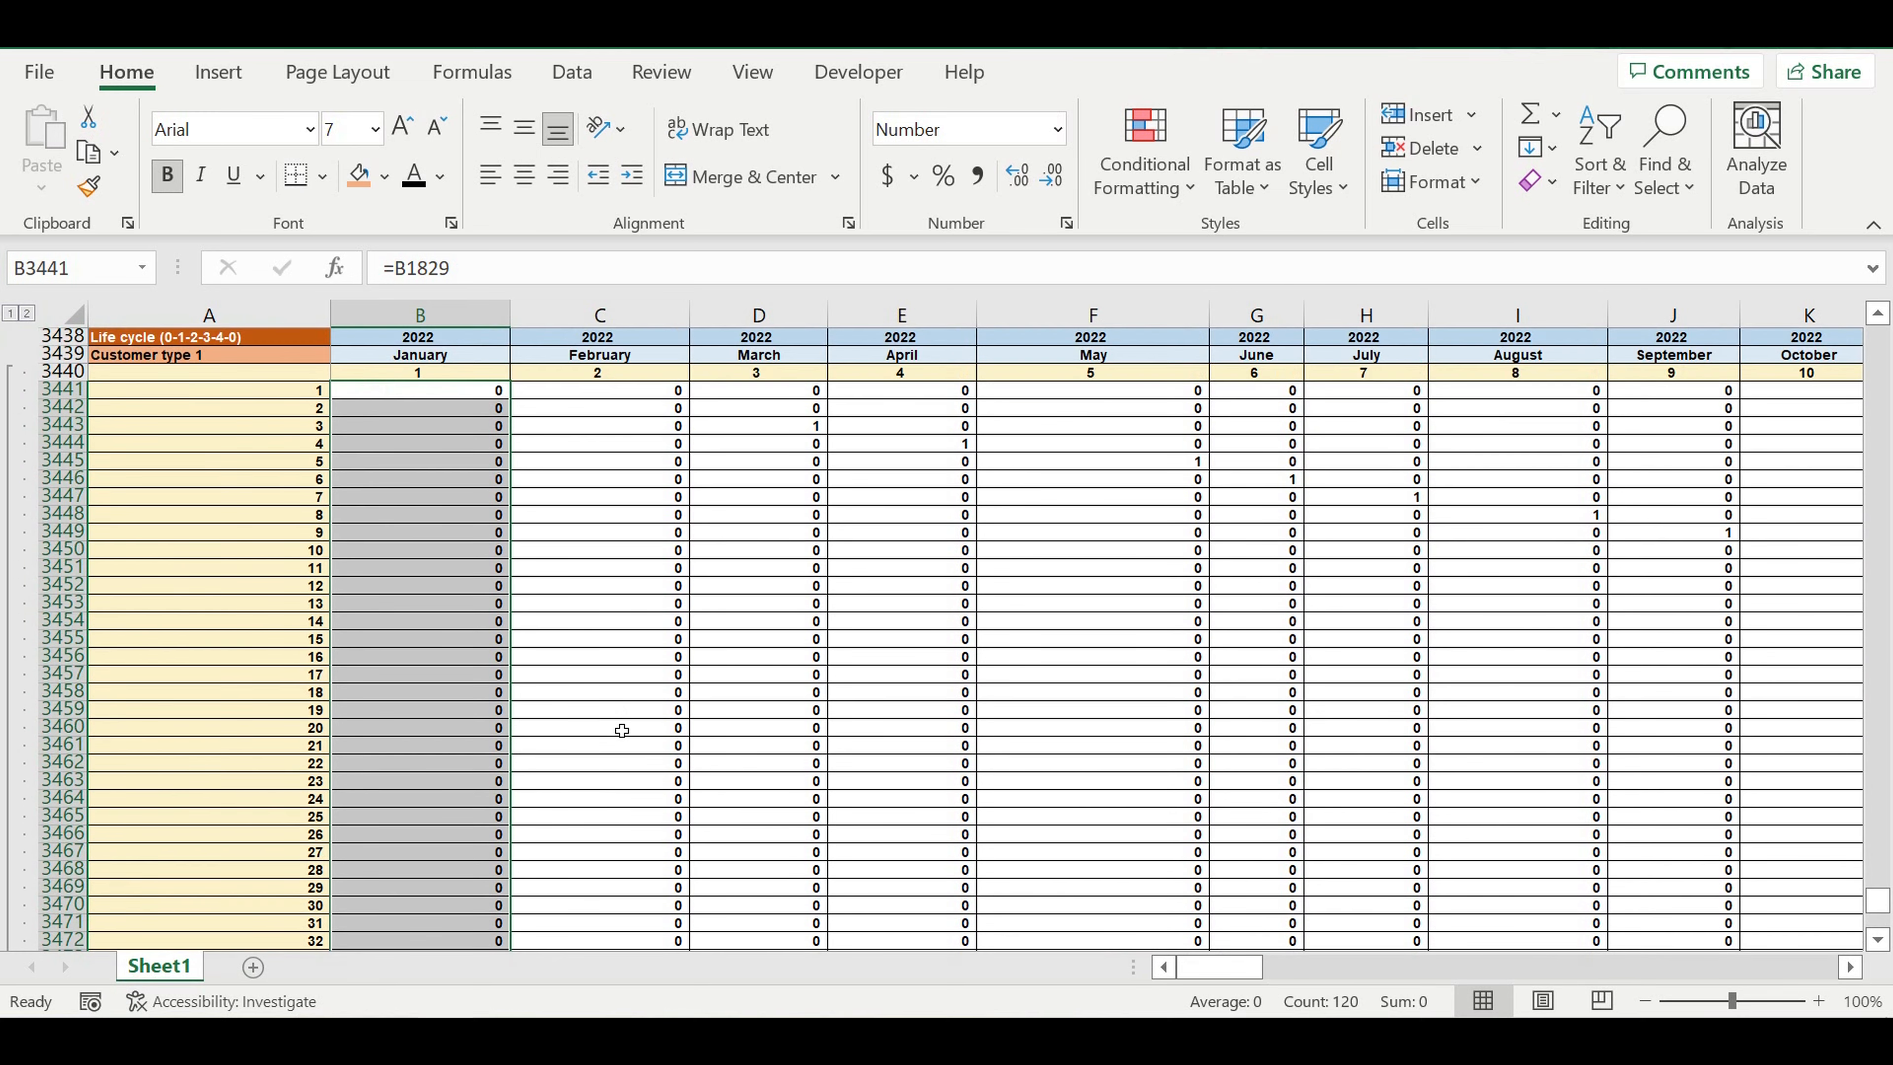
Start a formula in C3441 with =if(and(B3441=0, as the first condition
click(560, 536)
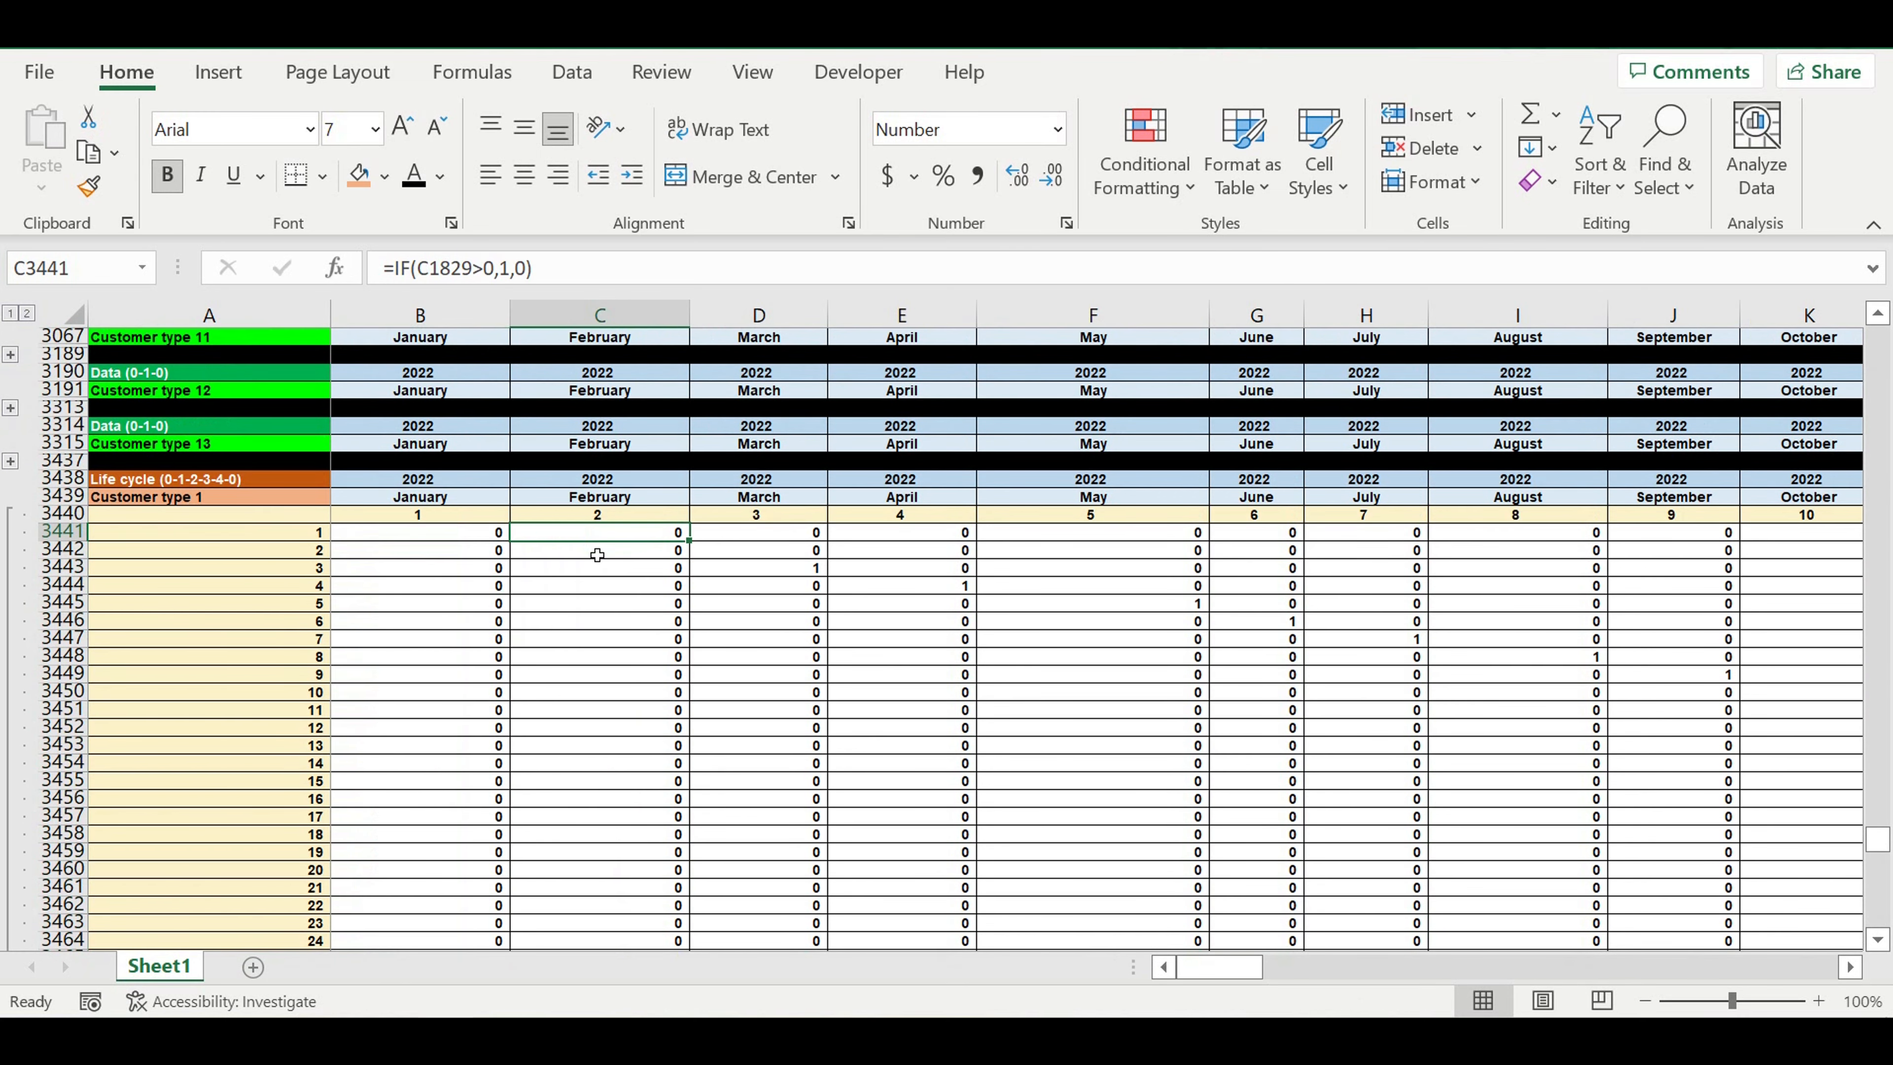
text(=if()
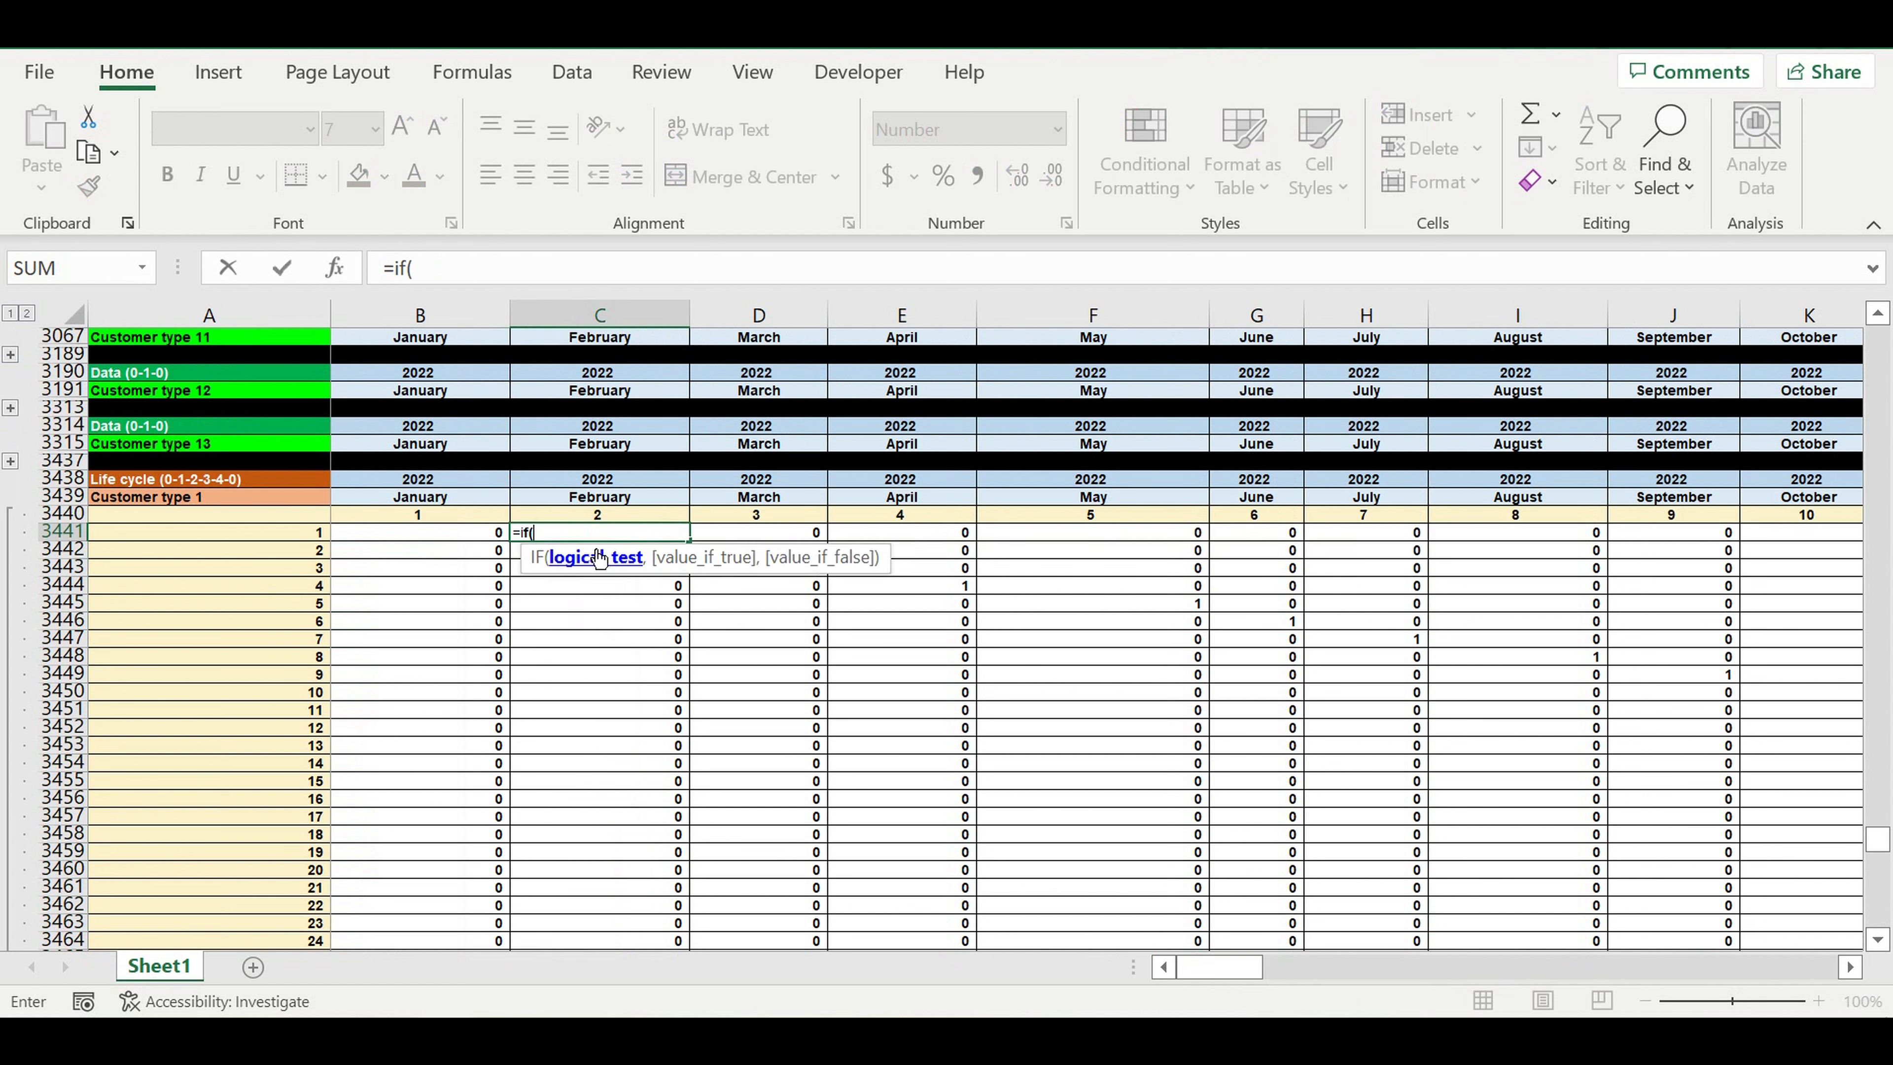
text(and()
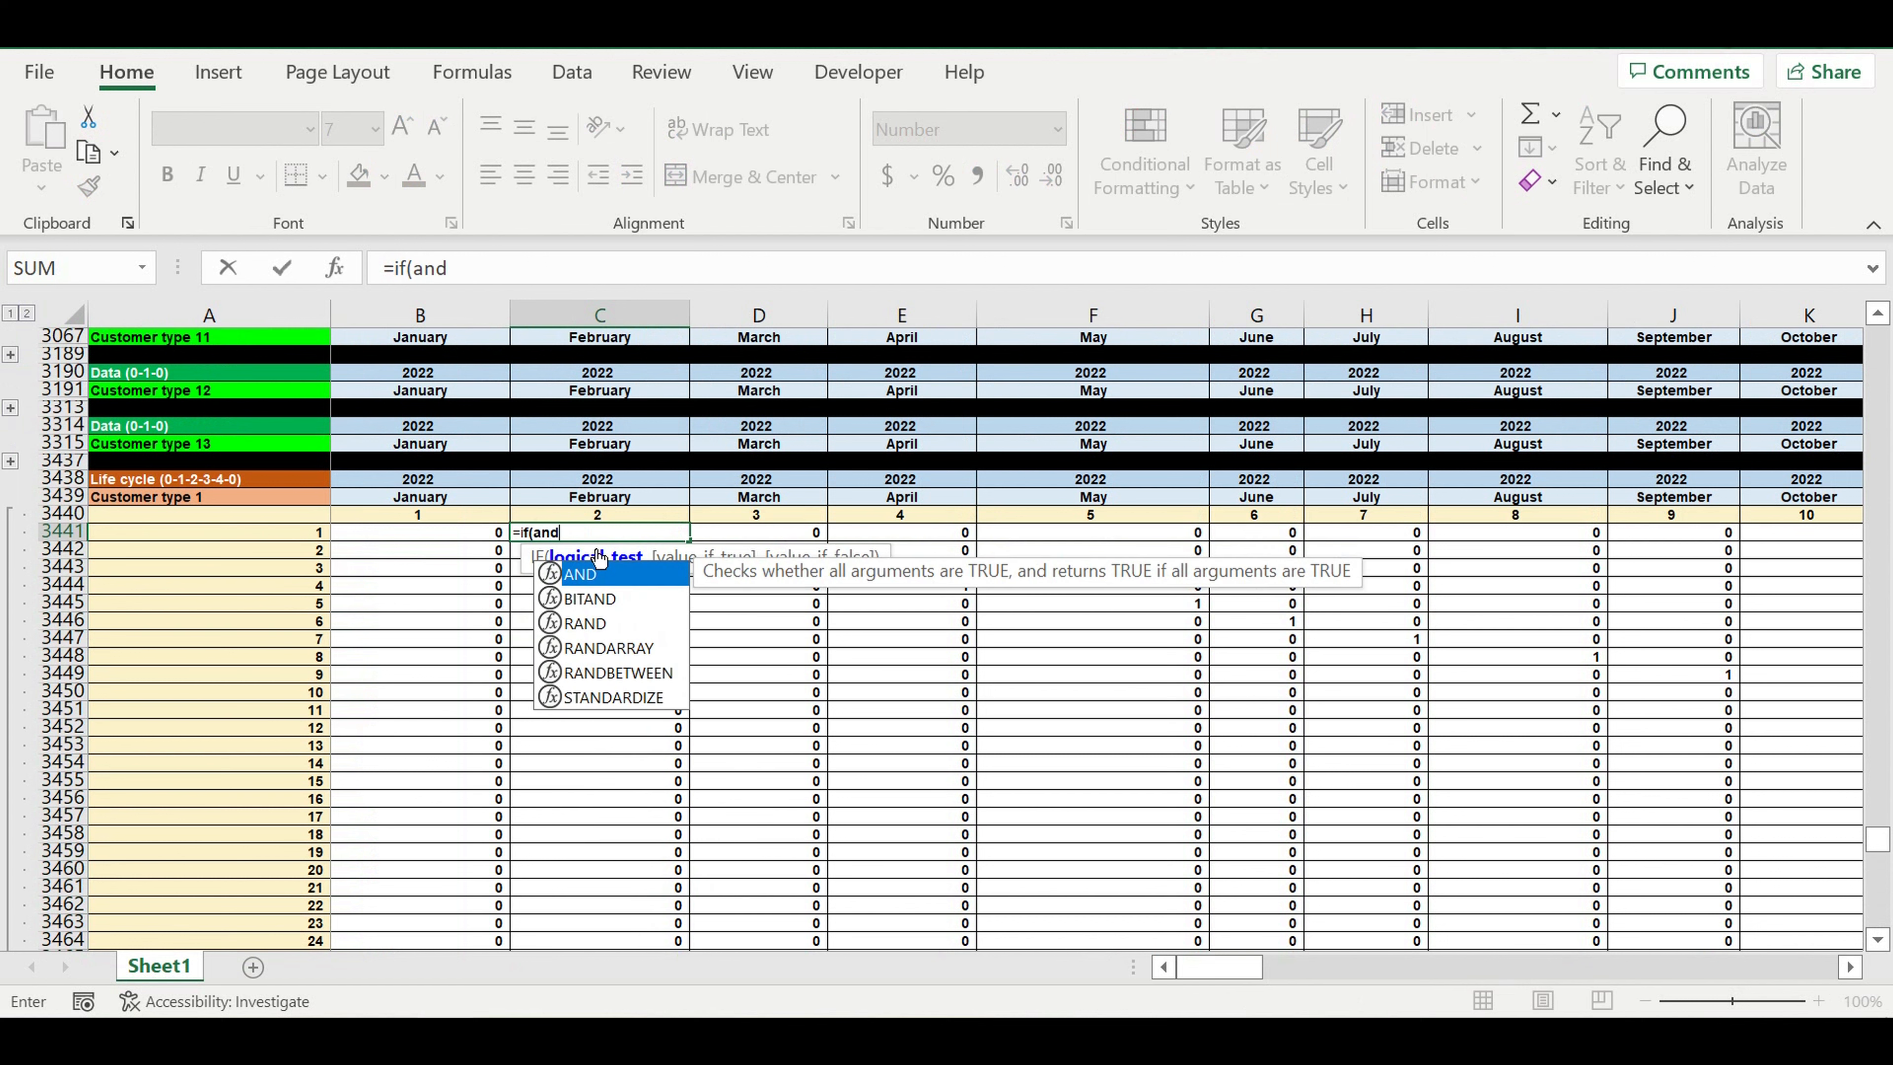
click(472, 537)
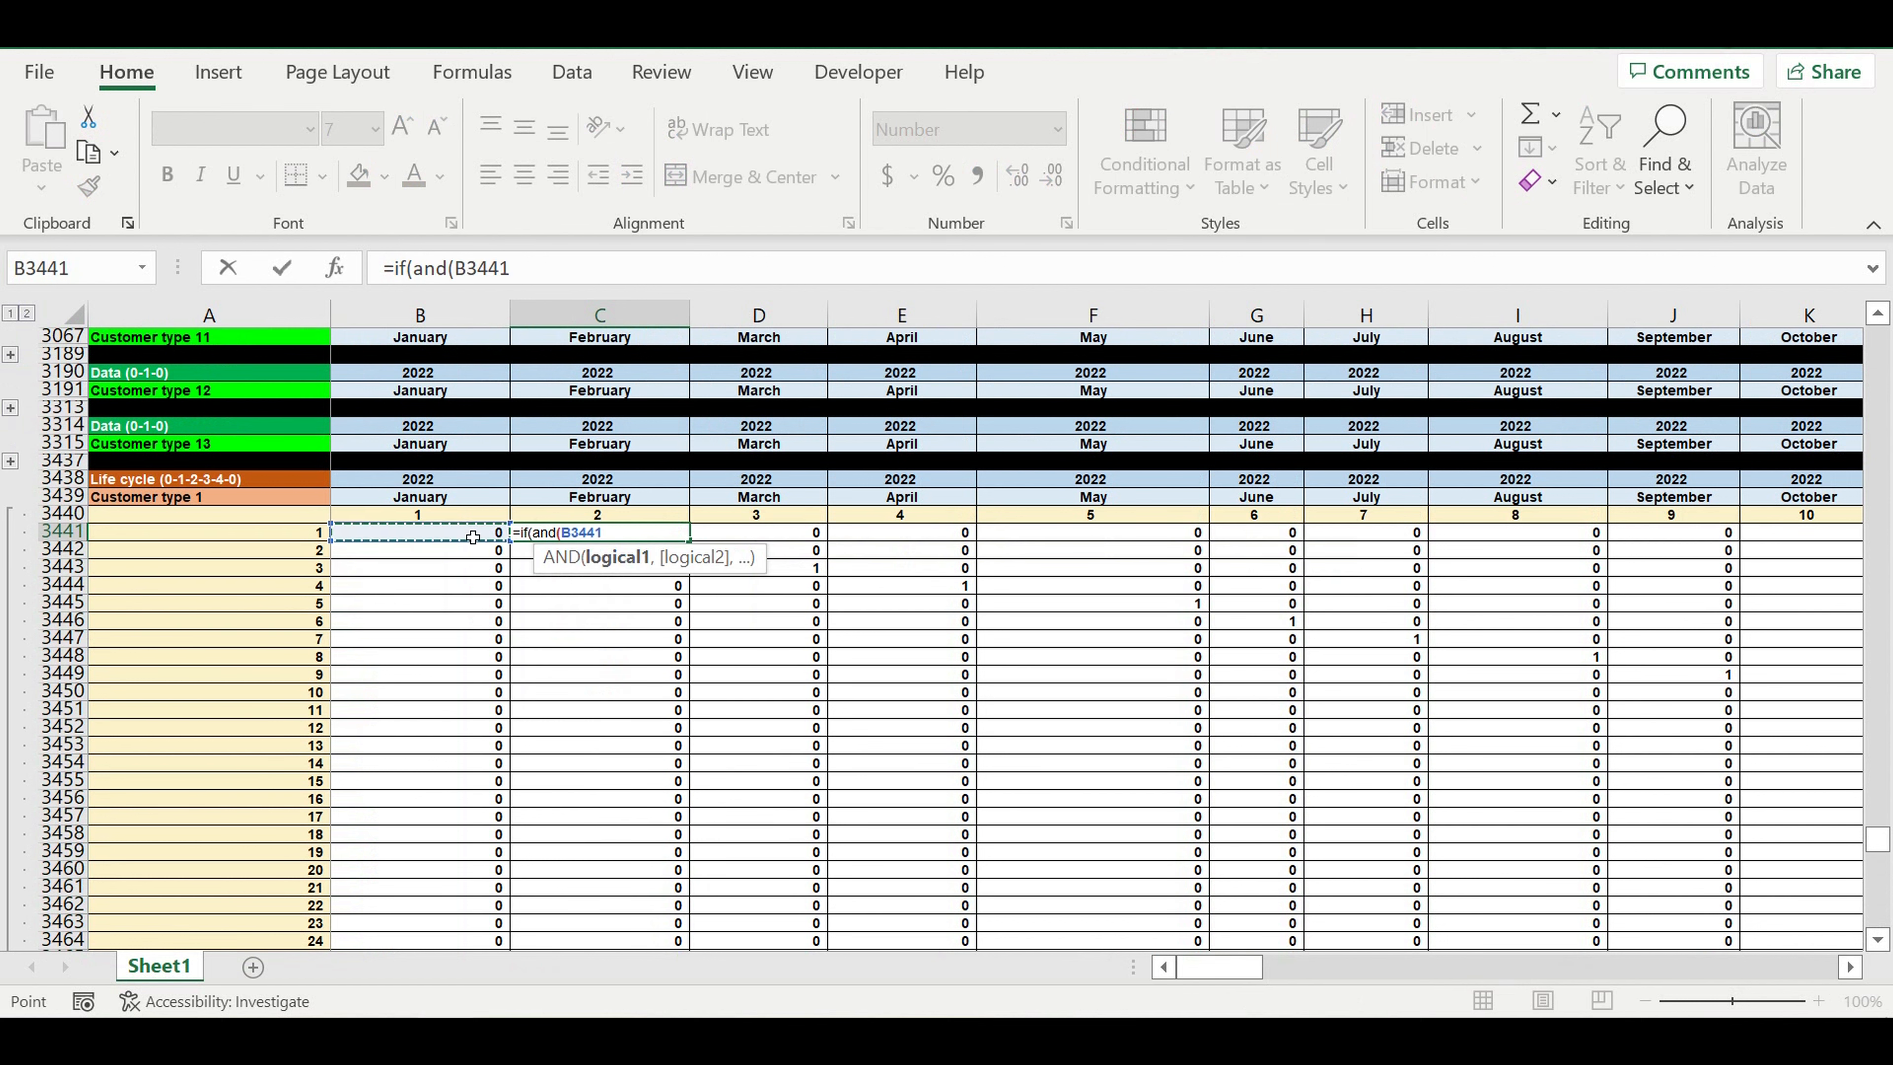
text(=0,)
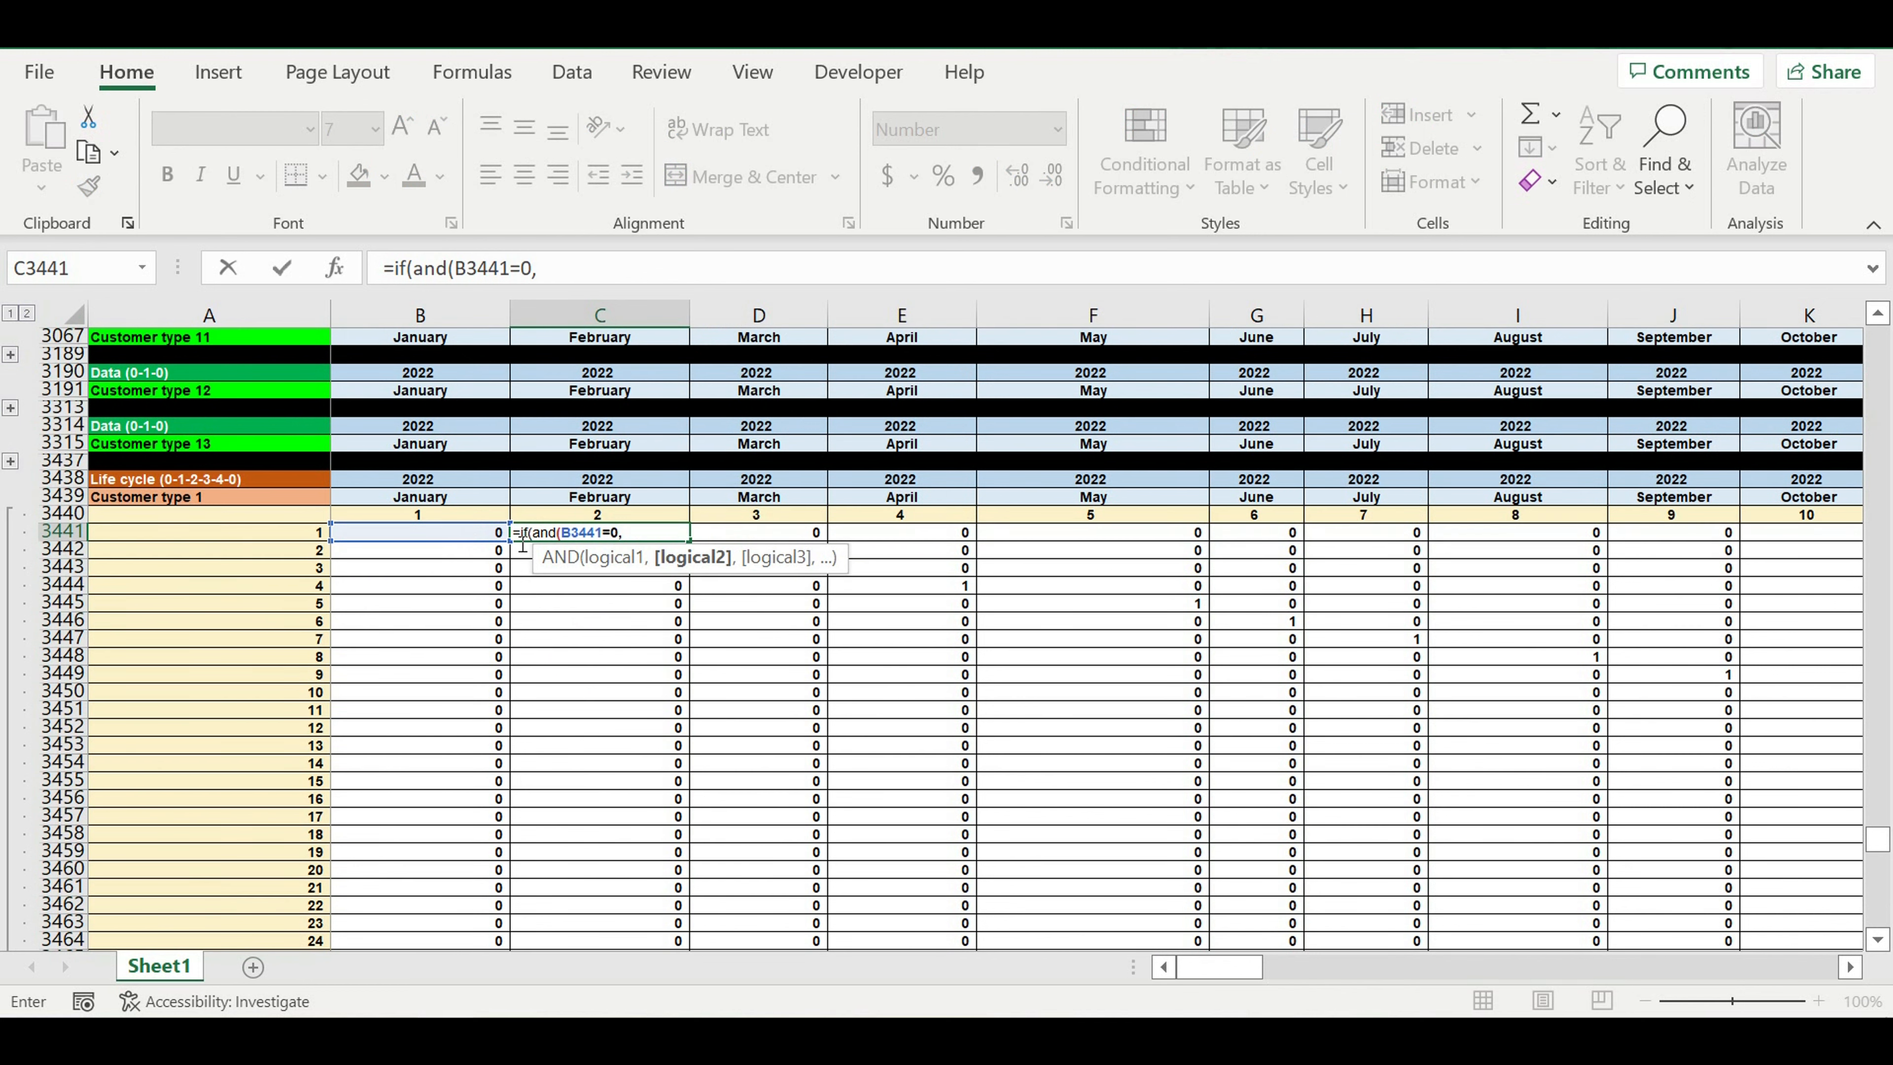
Add C1829=0 from the Customer type 1 Data block as the second AND condition, returning 0 when both are true
scroll(575, 612, up, 8)
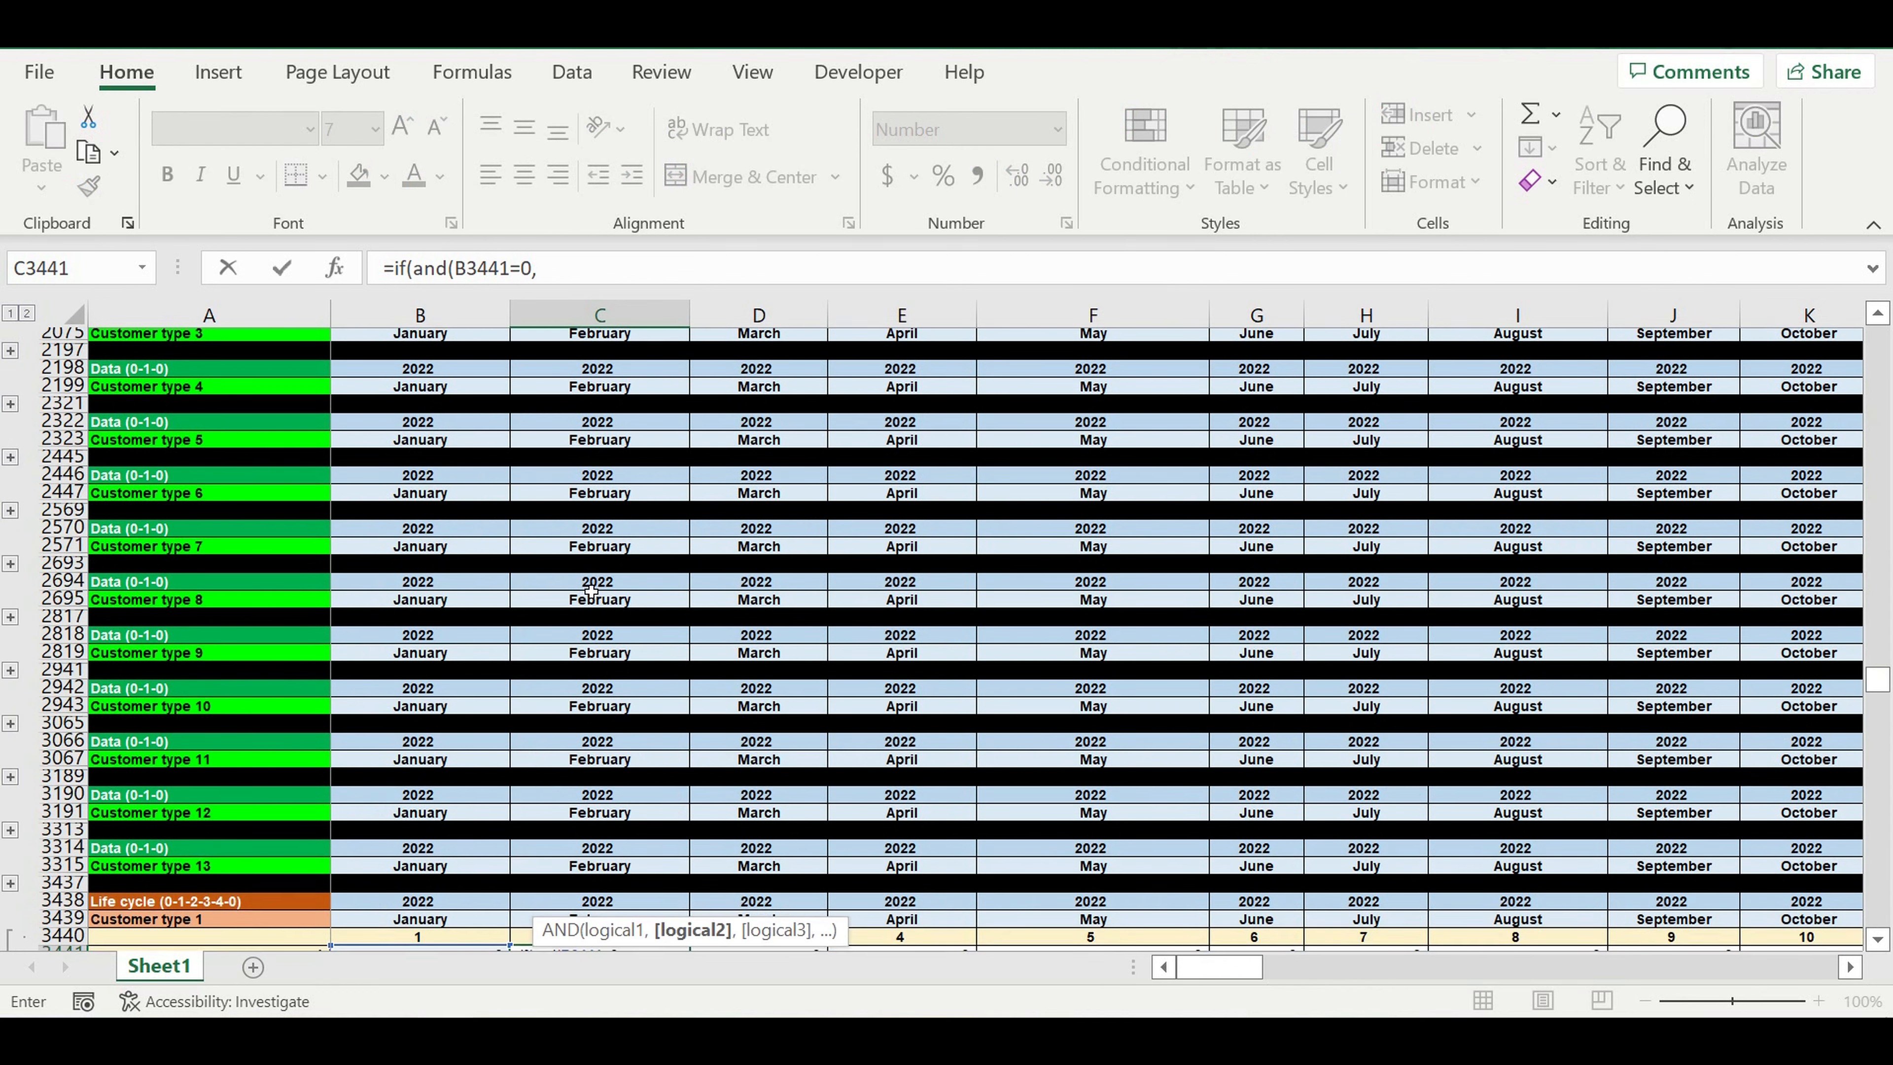
scroll(591, 590, up, 4)
scroll(591, 591, up, 12)
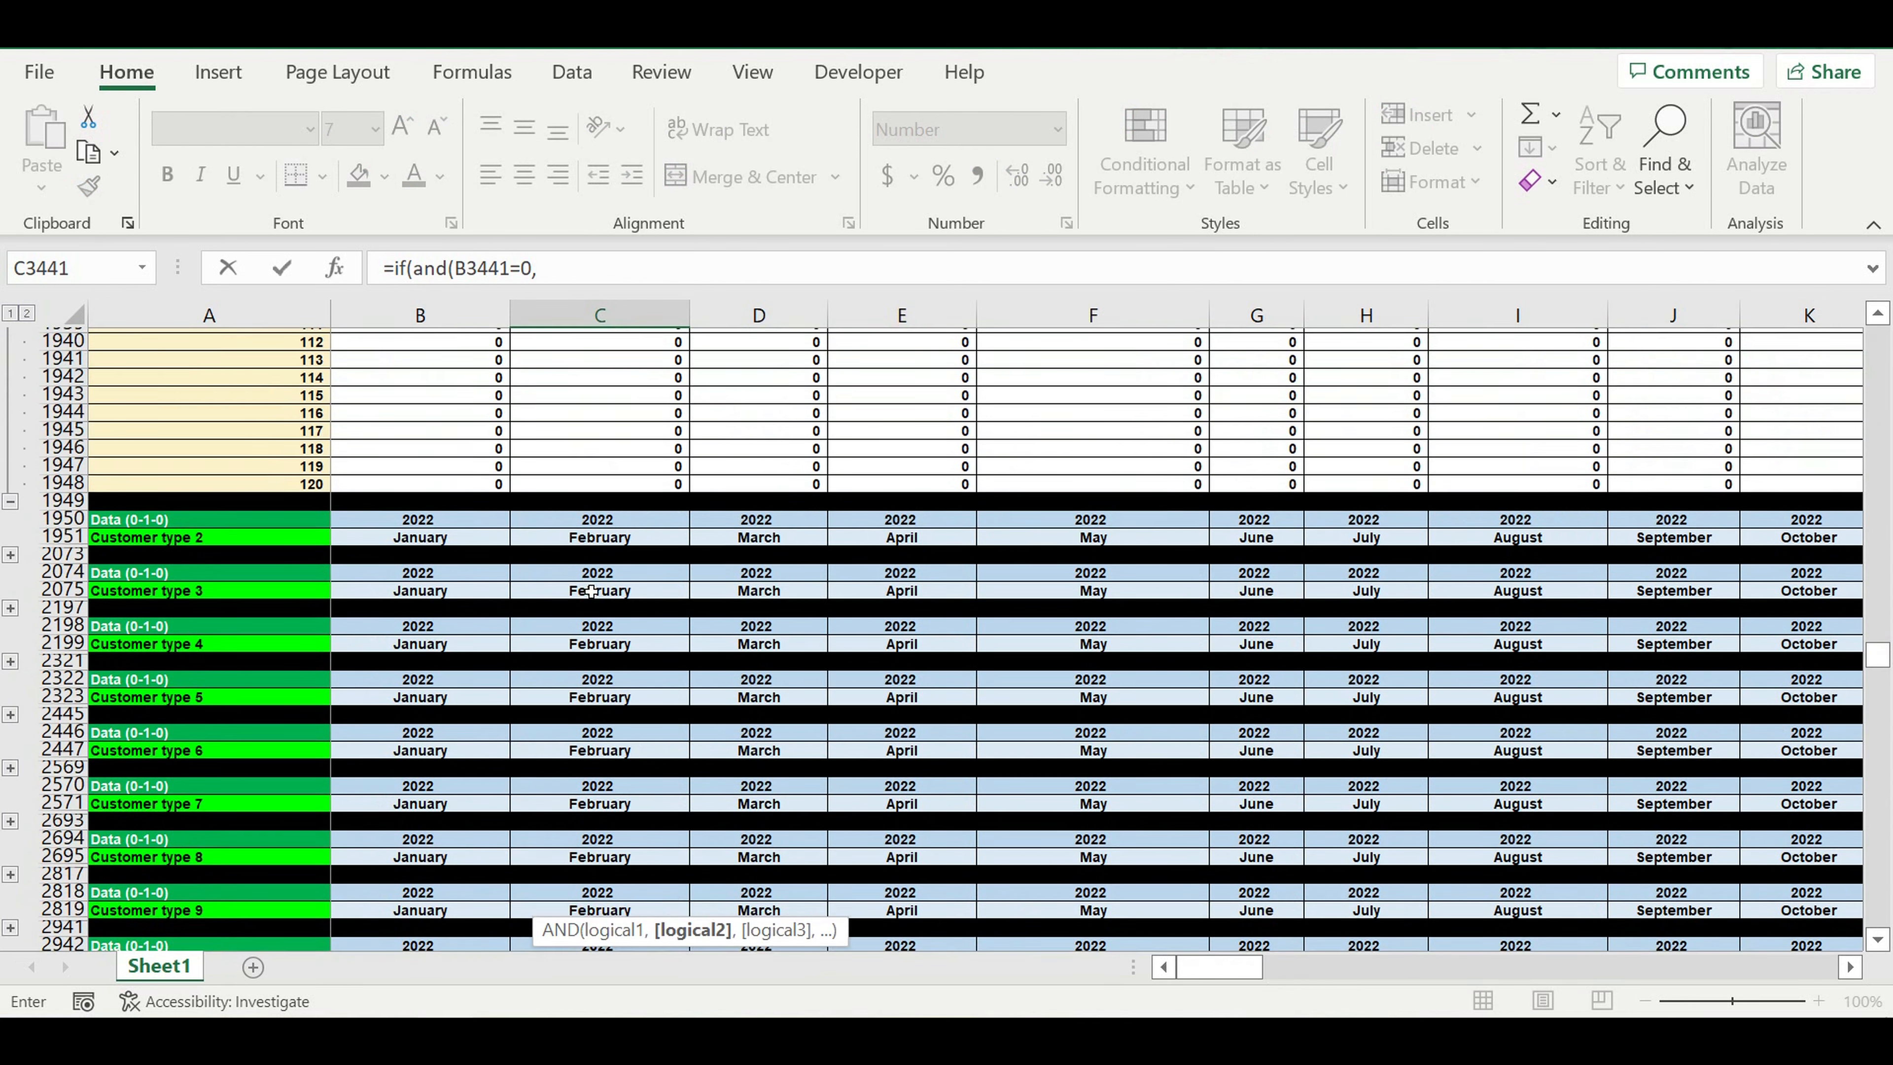
scroll(591, 590, up, 19)
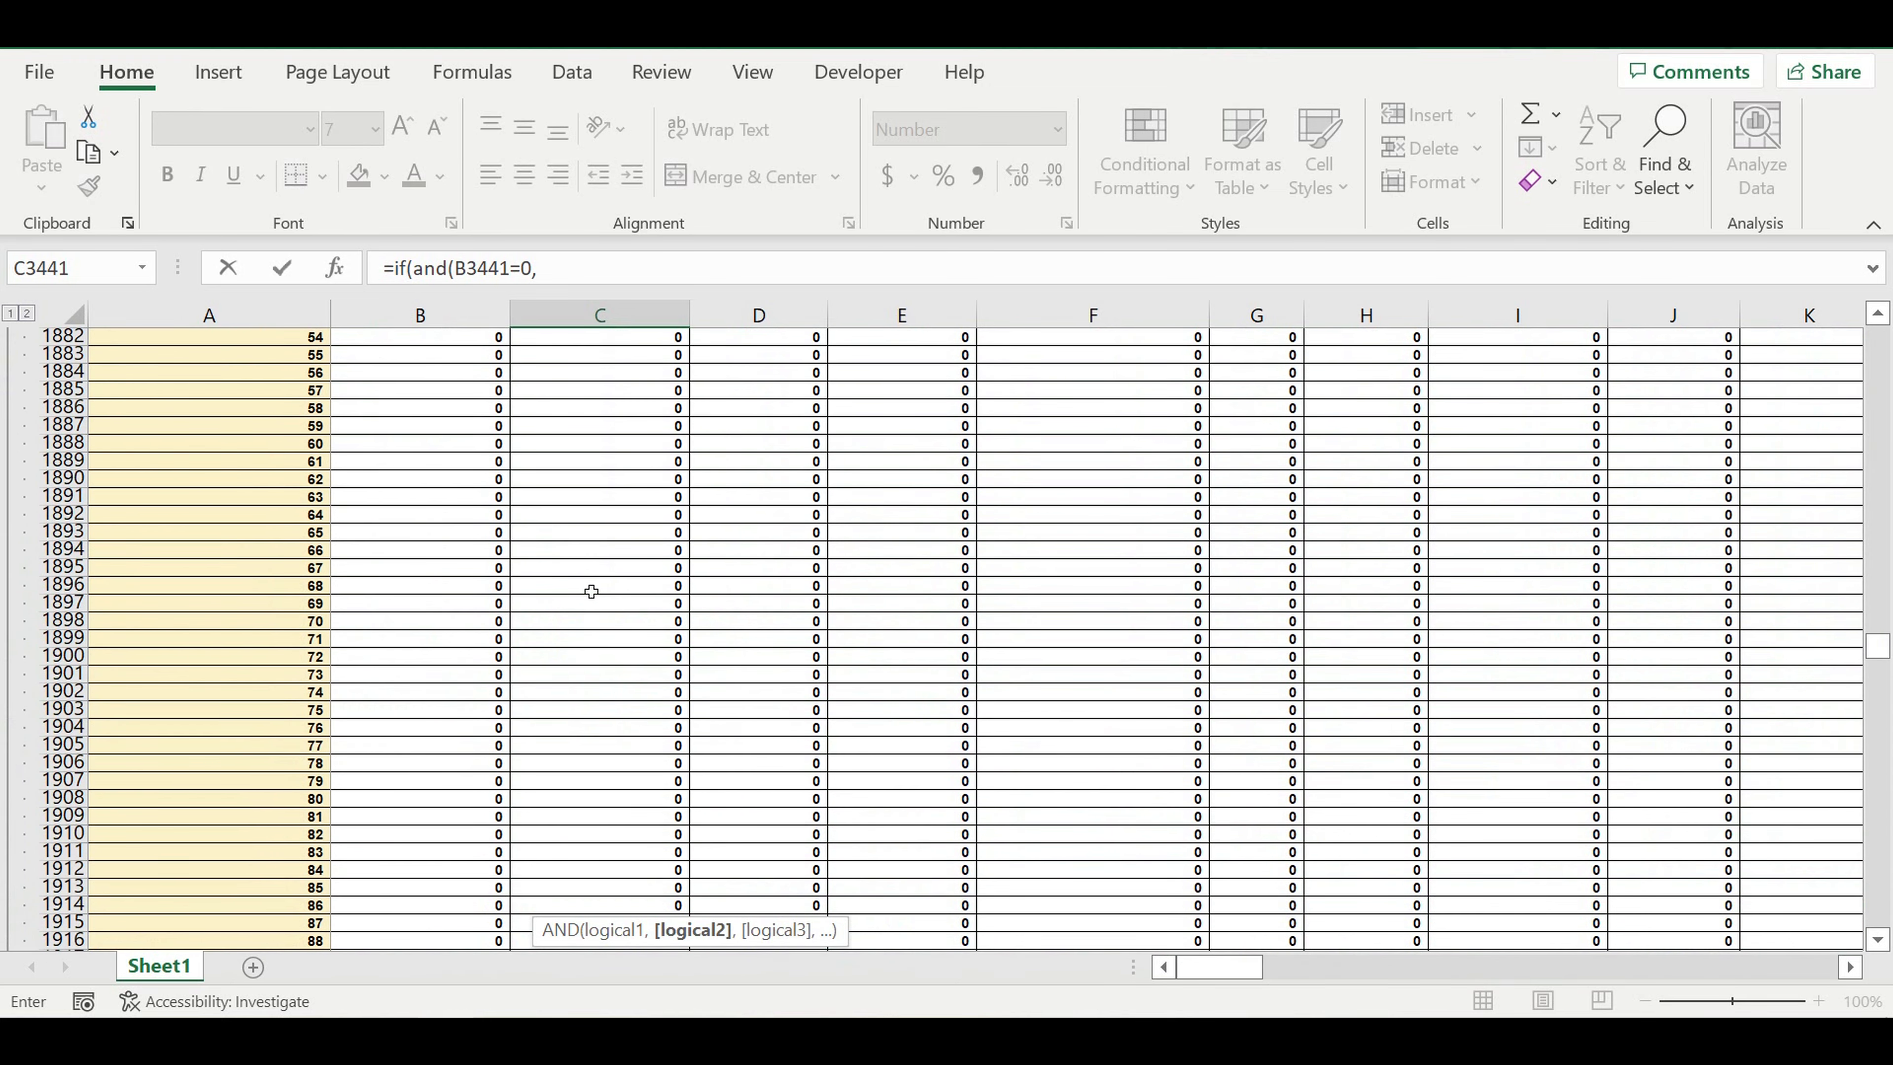
scroll(591, 591, up, 10)
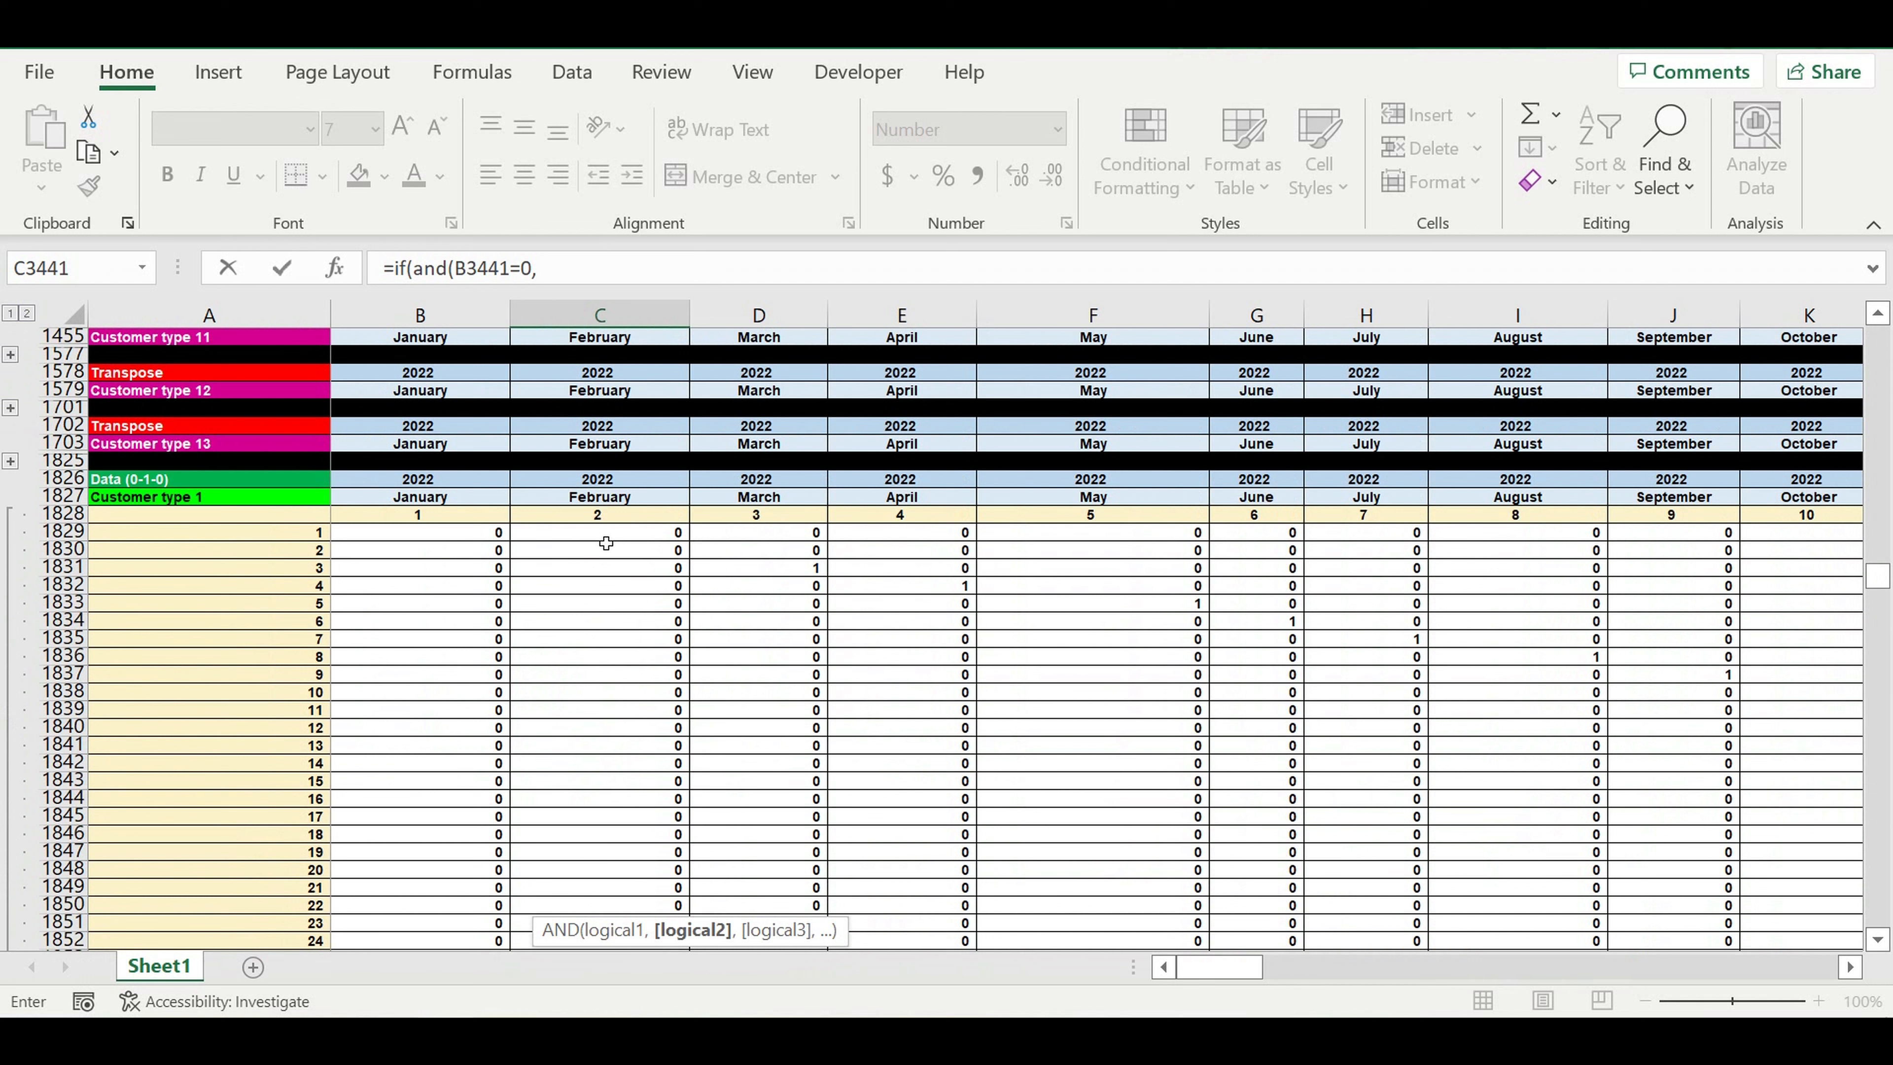
click(605, 535)
text(=0)
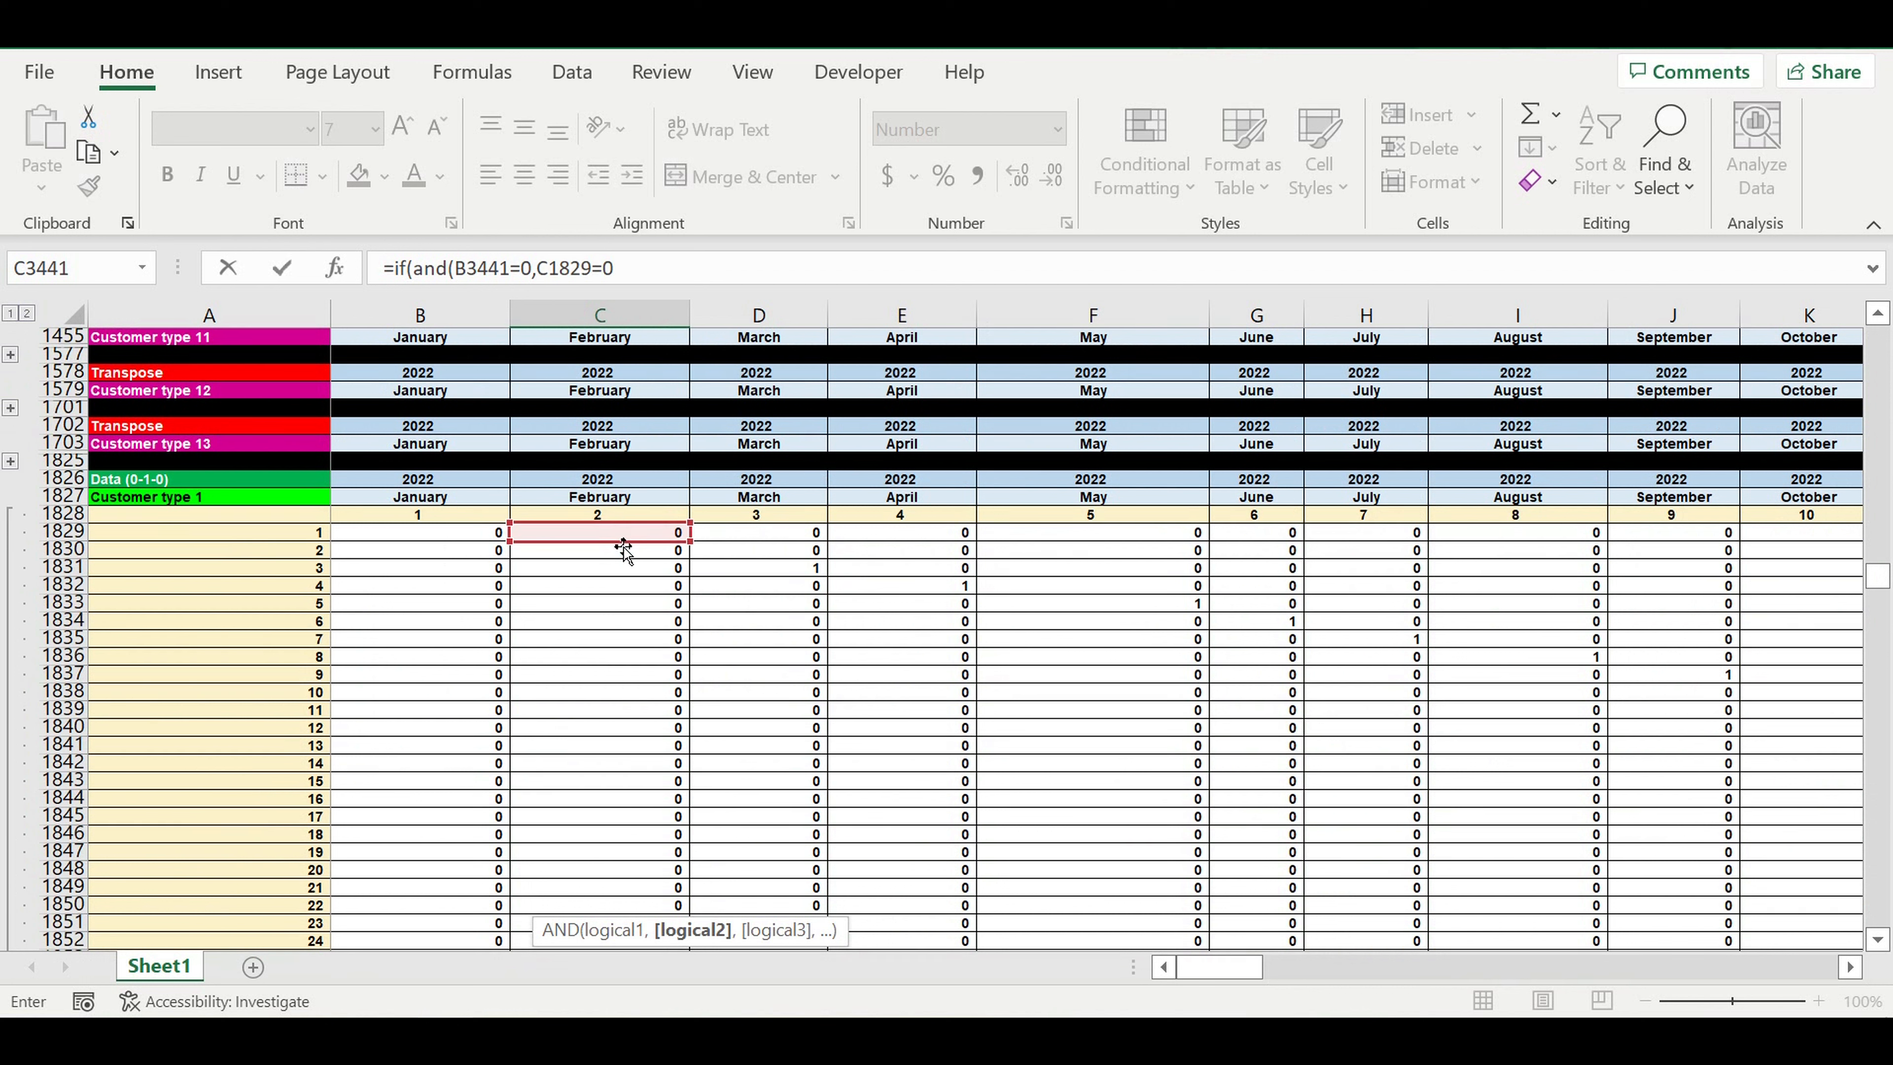
text())
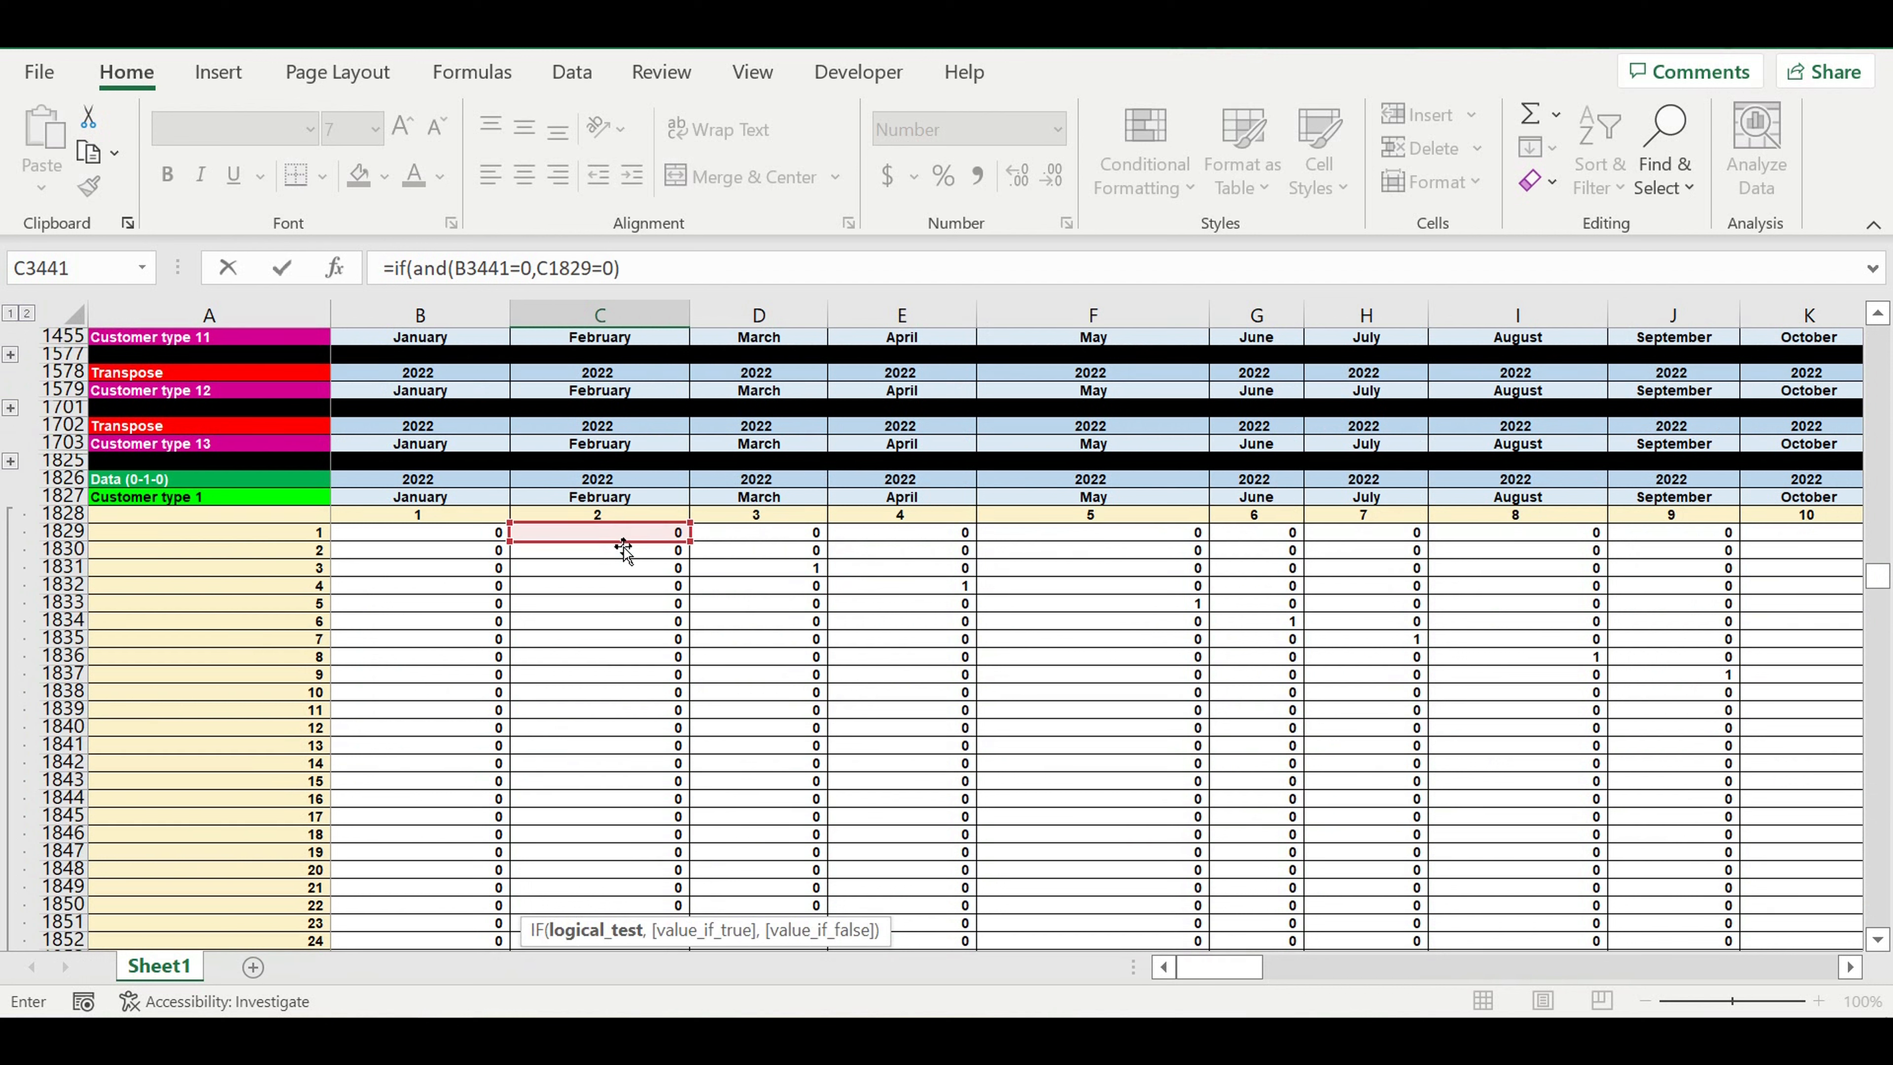
text(,0,)
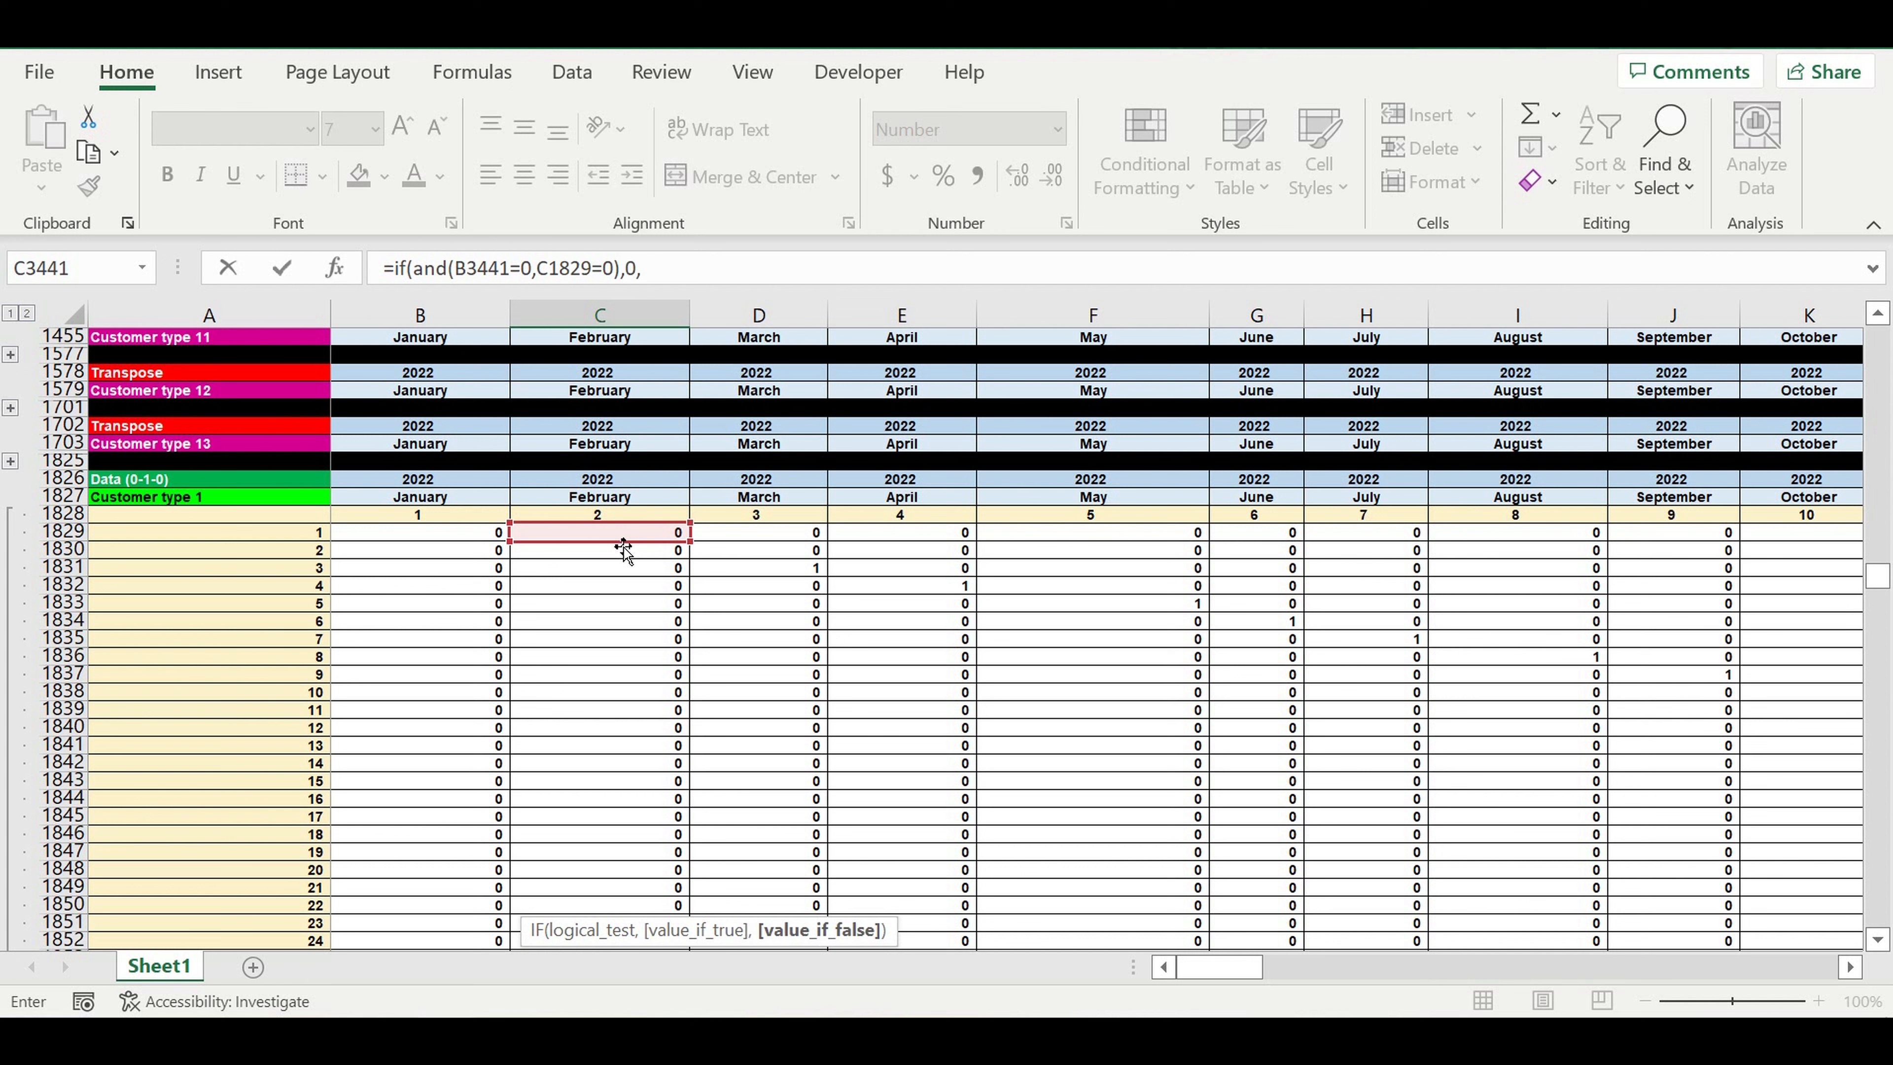
Nest a copy of the IF in the C3441 formula, changed to if(and(B3441=0,C1829>0),1, as the false branch
drag(639, 269, 393, 269)
key(ctrl+c)
click(675, 268)
key(ctrl+v)
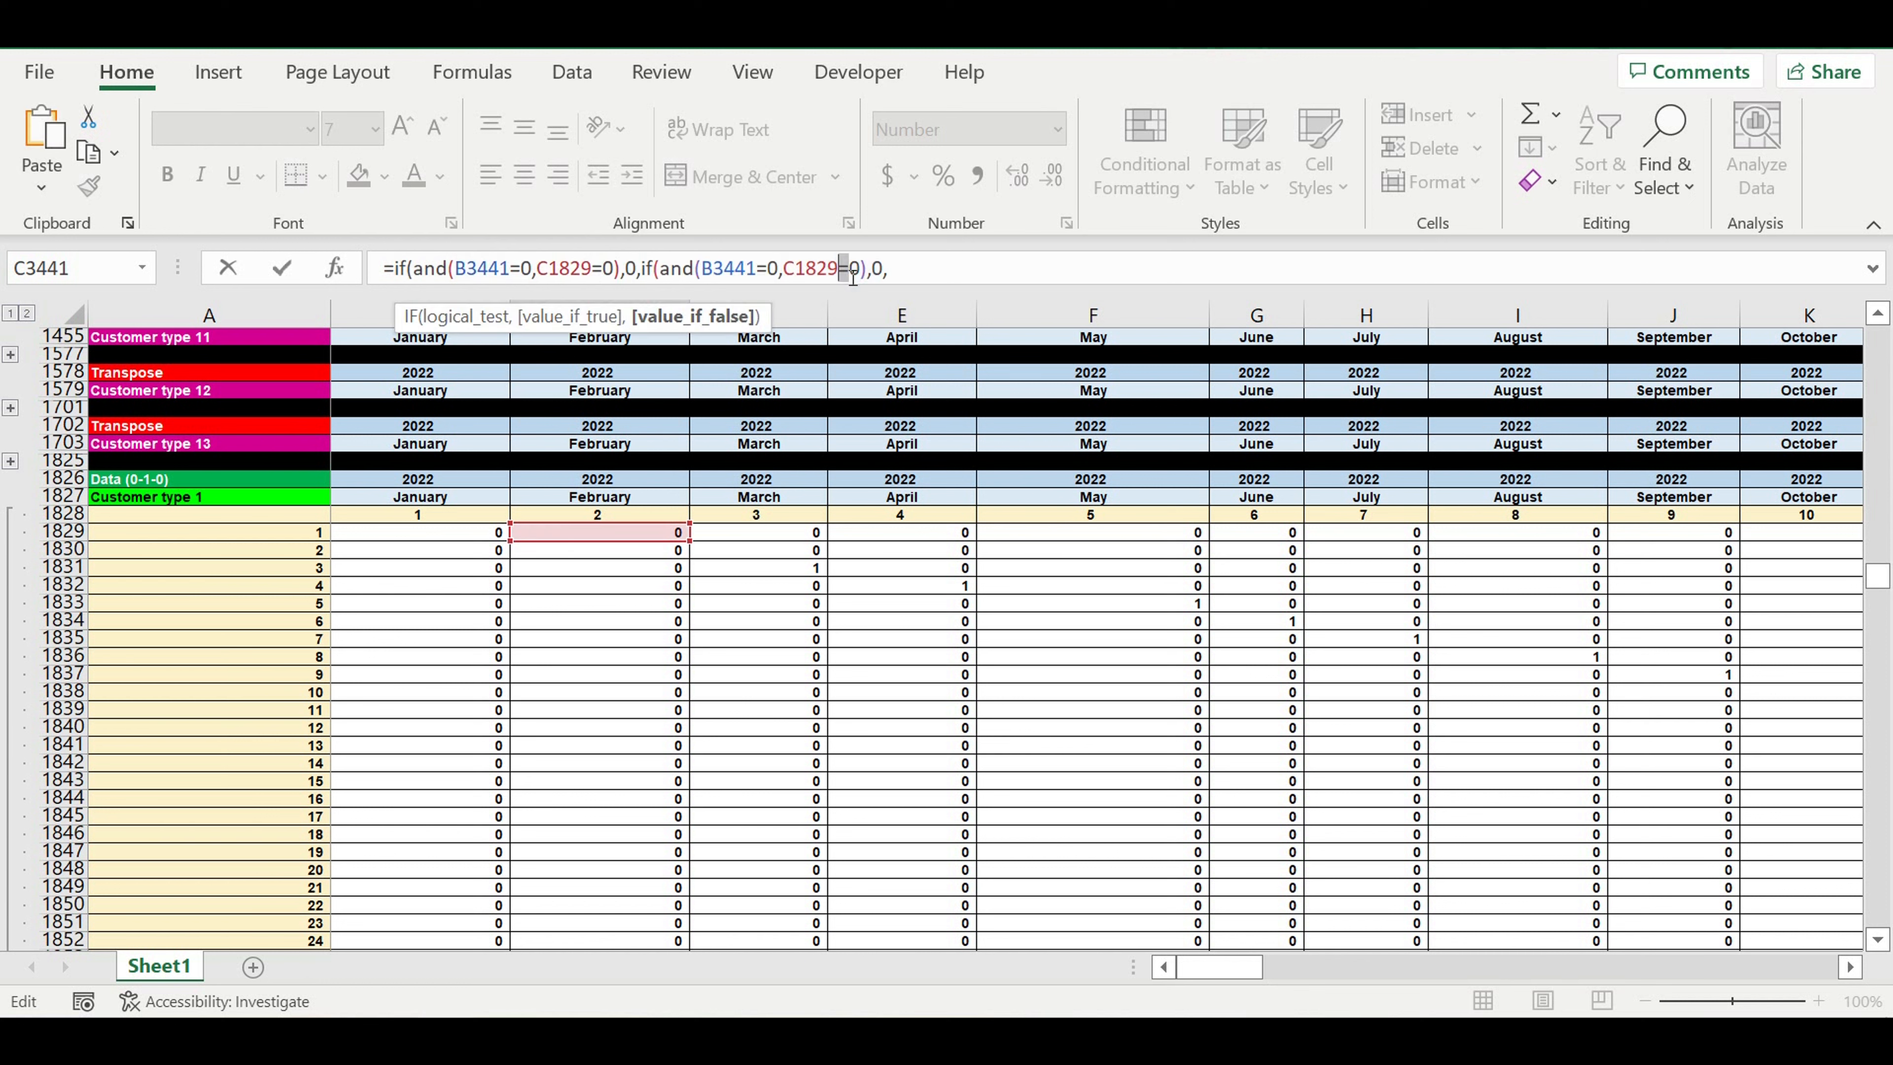
click(842, 269)
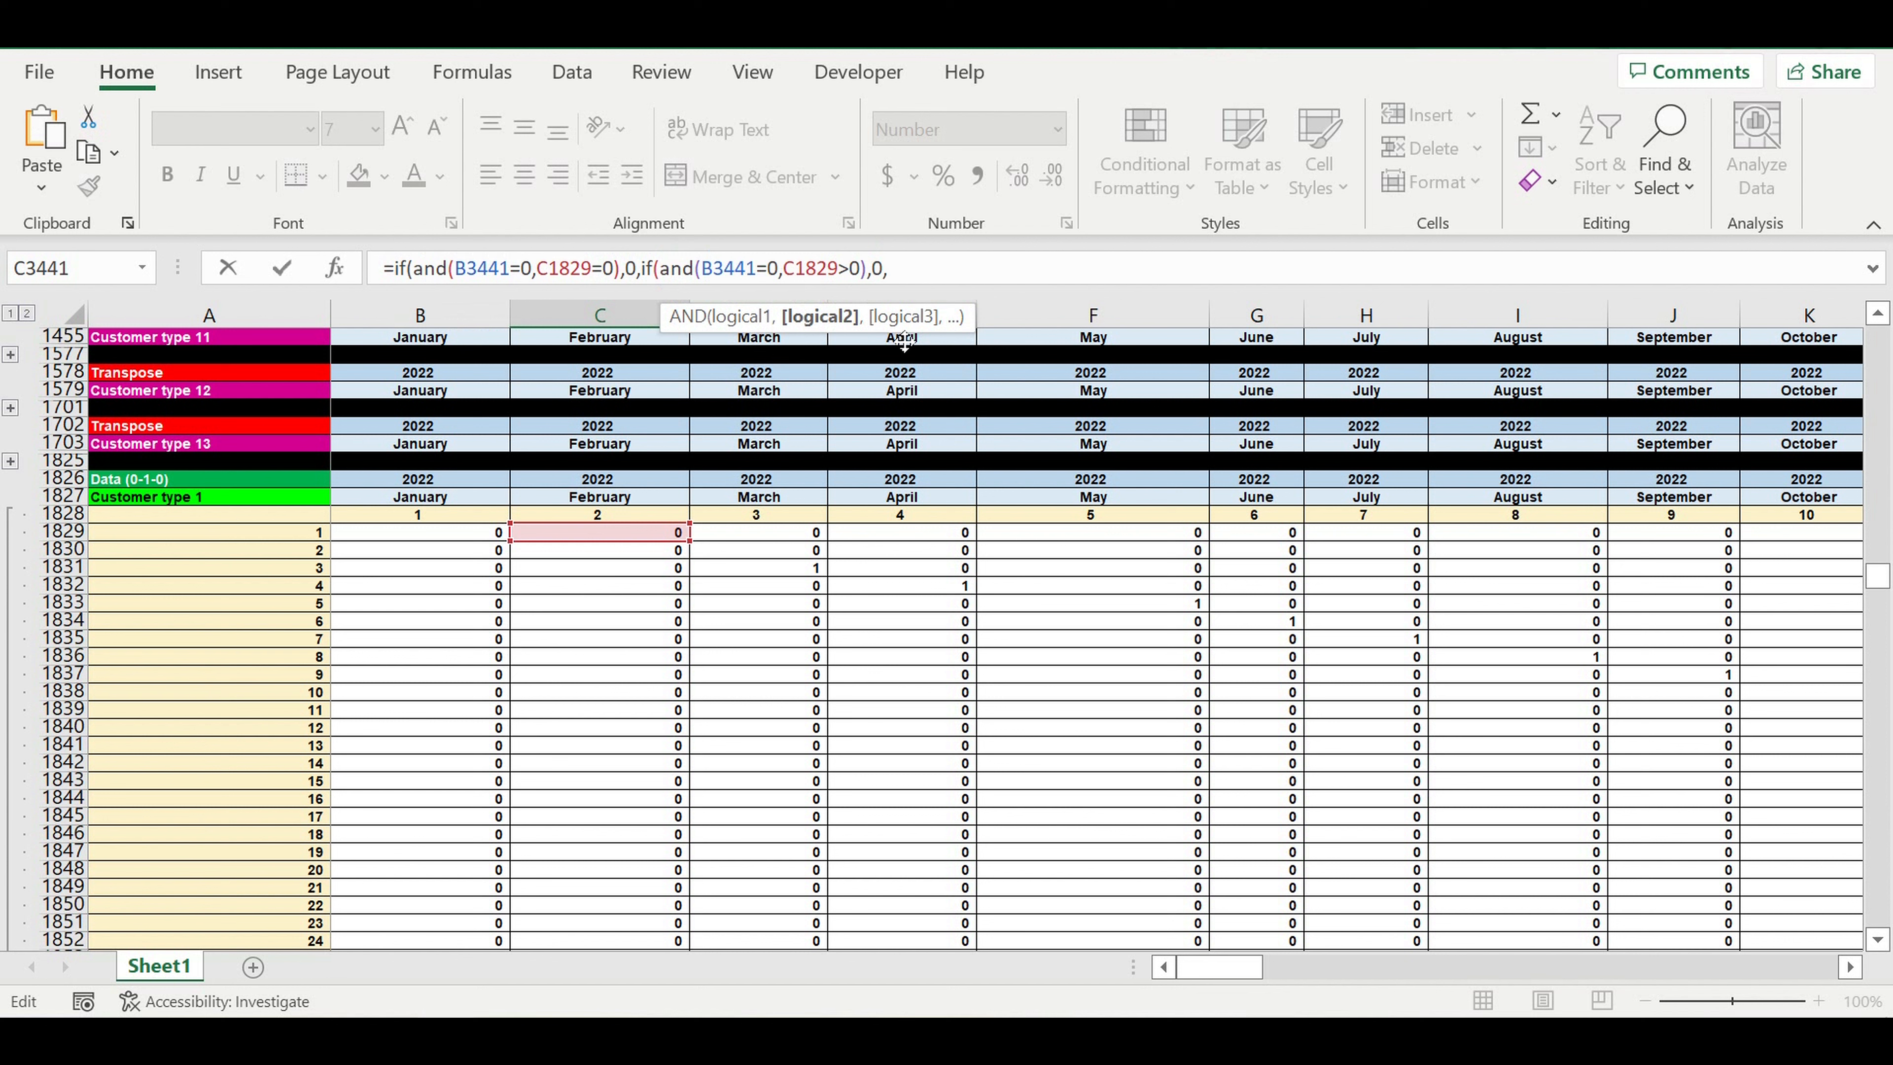
double_click(877, 269)
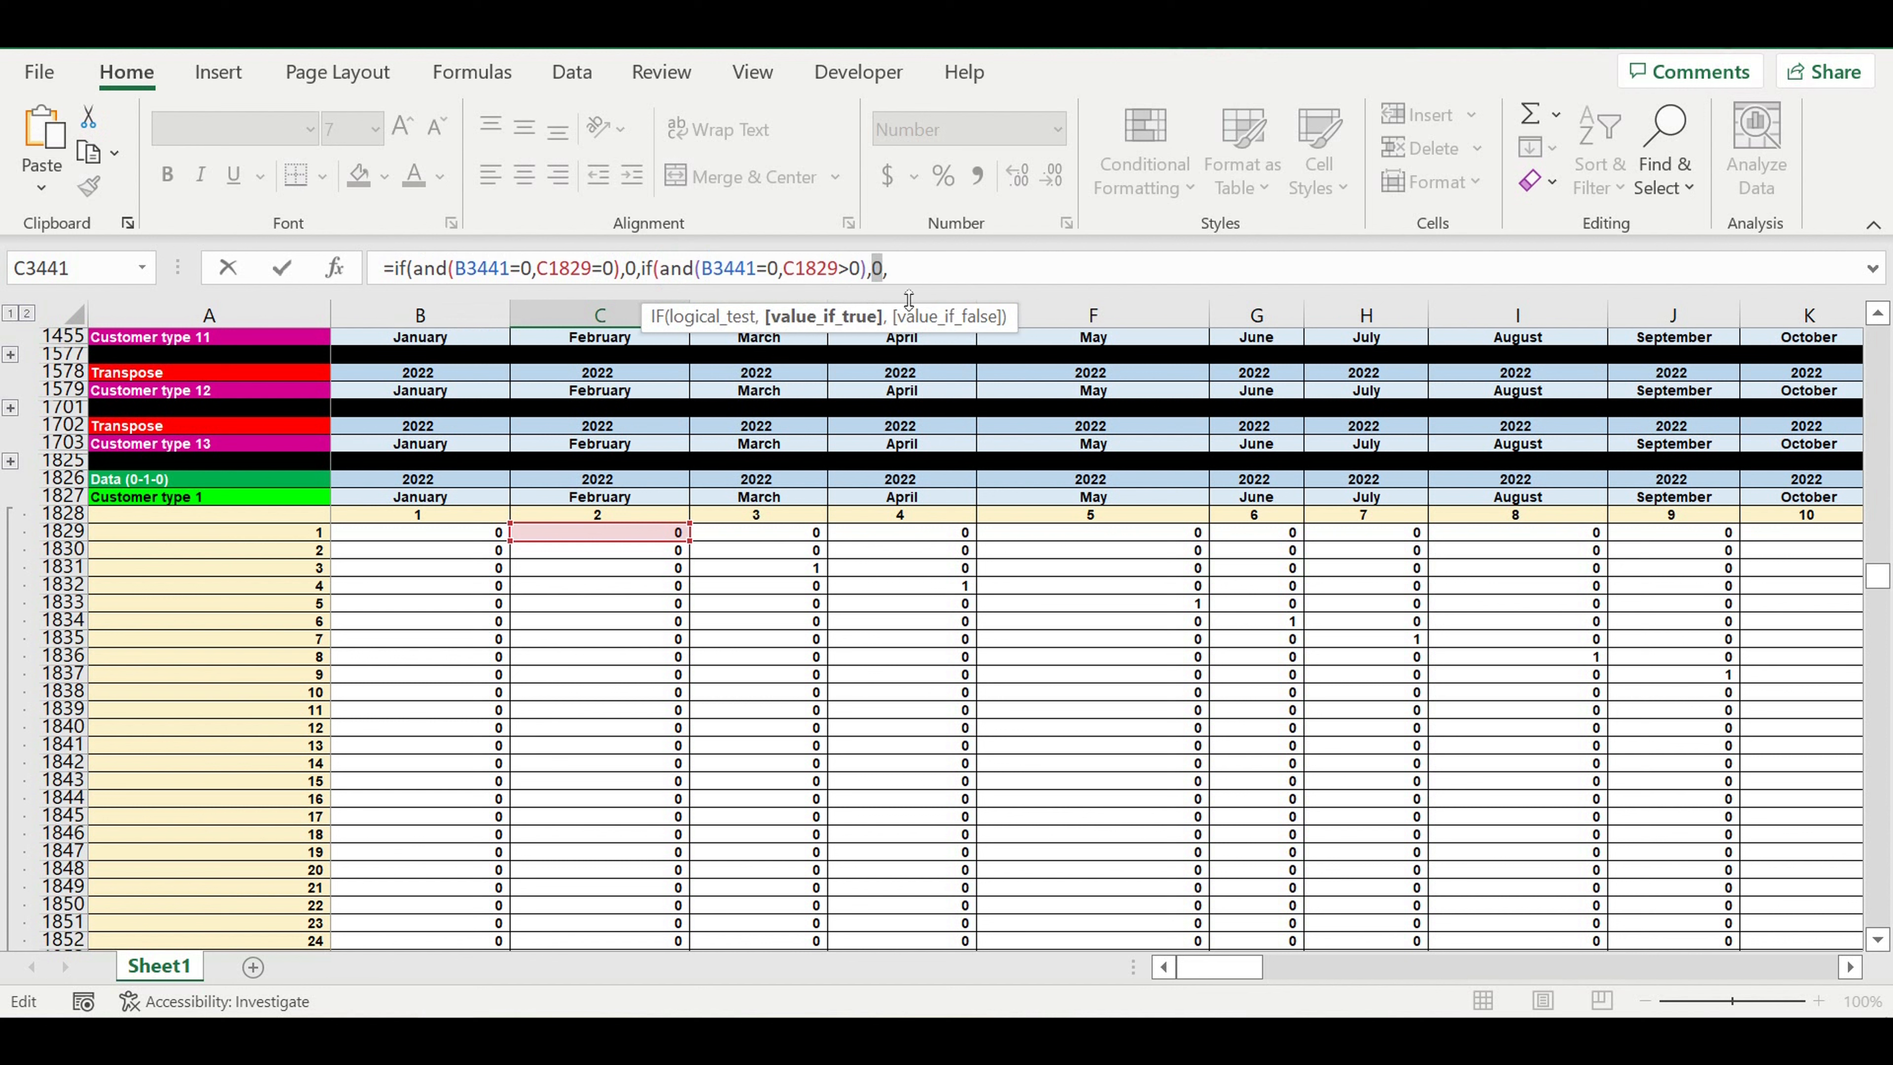
text(1)
click(921, 270)
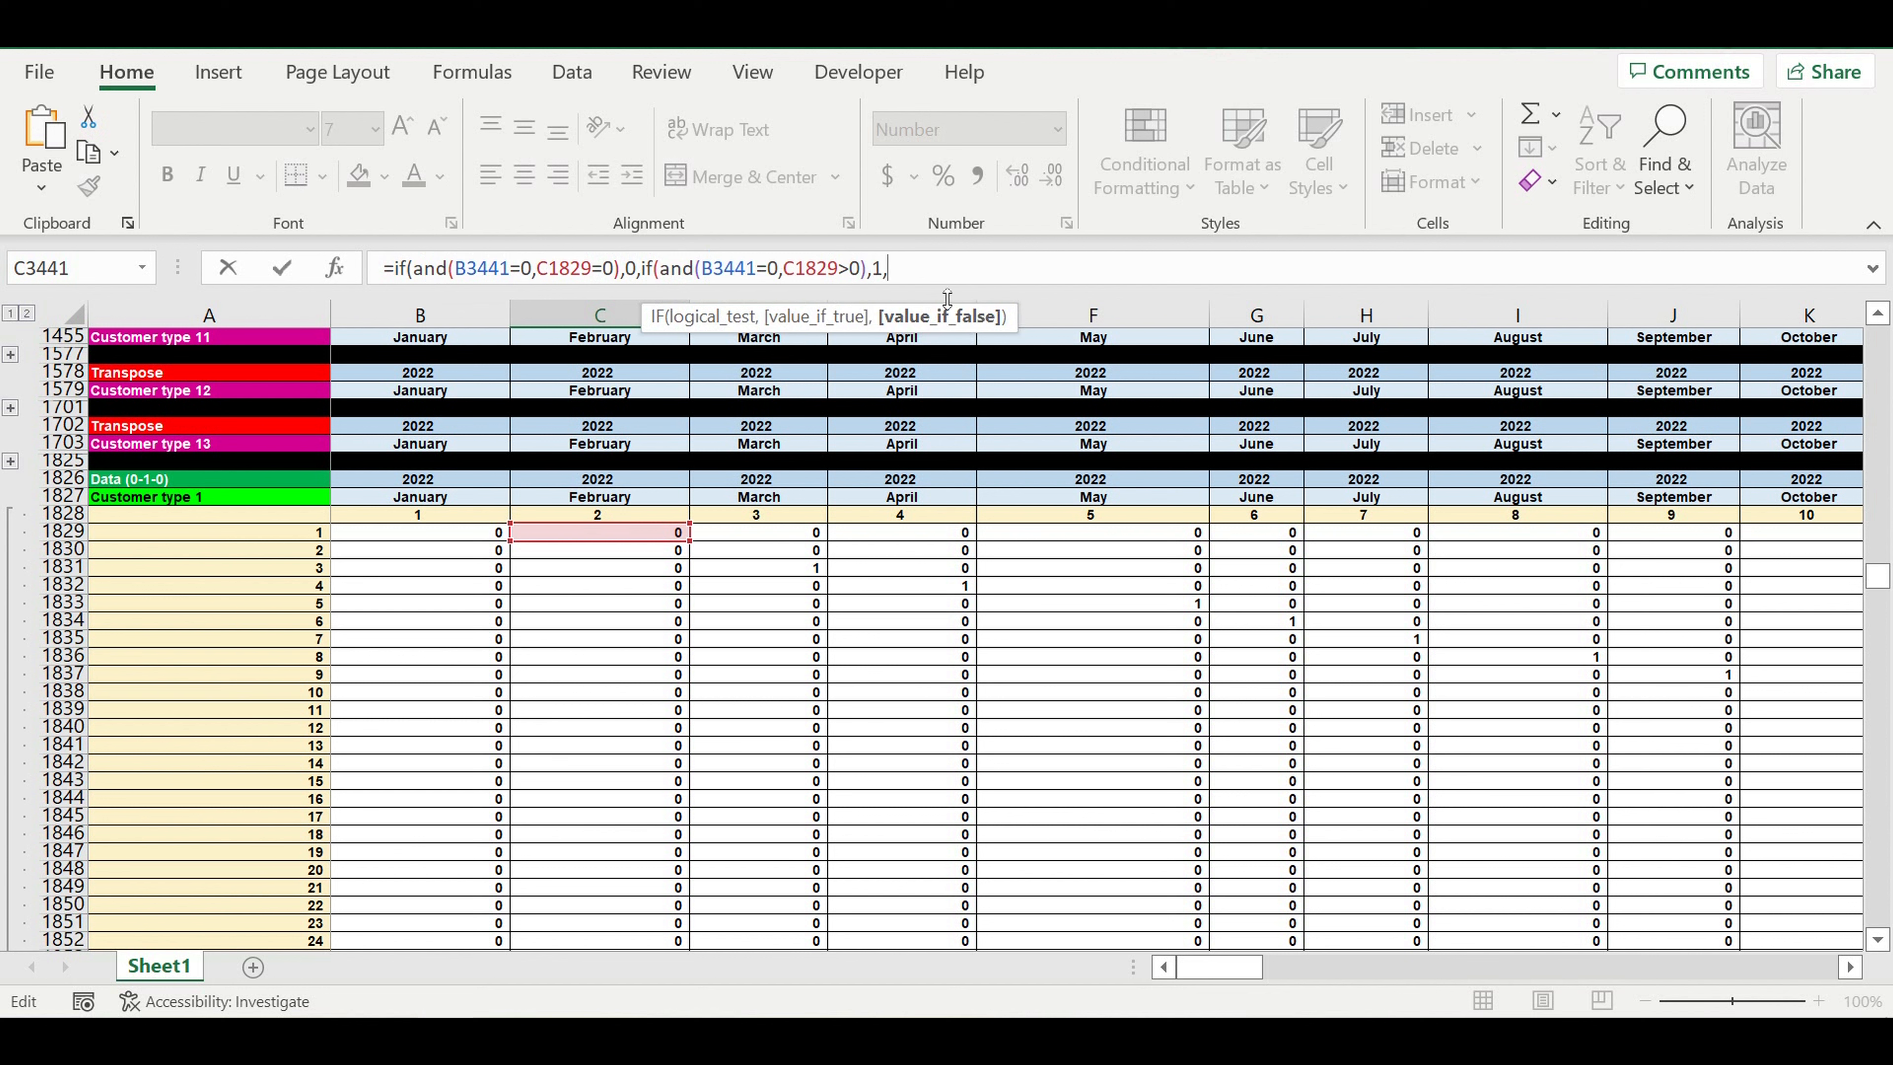
Begin a third nested condition in the C3441 formula with if(and(B3441>0,B3441<
text(if)
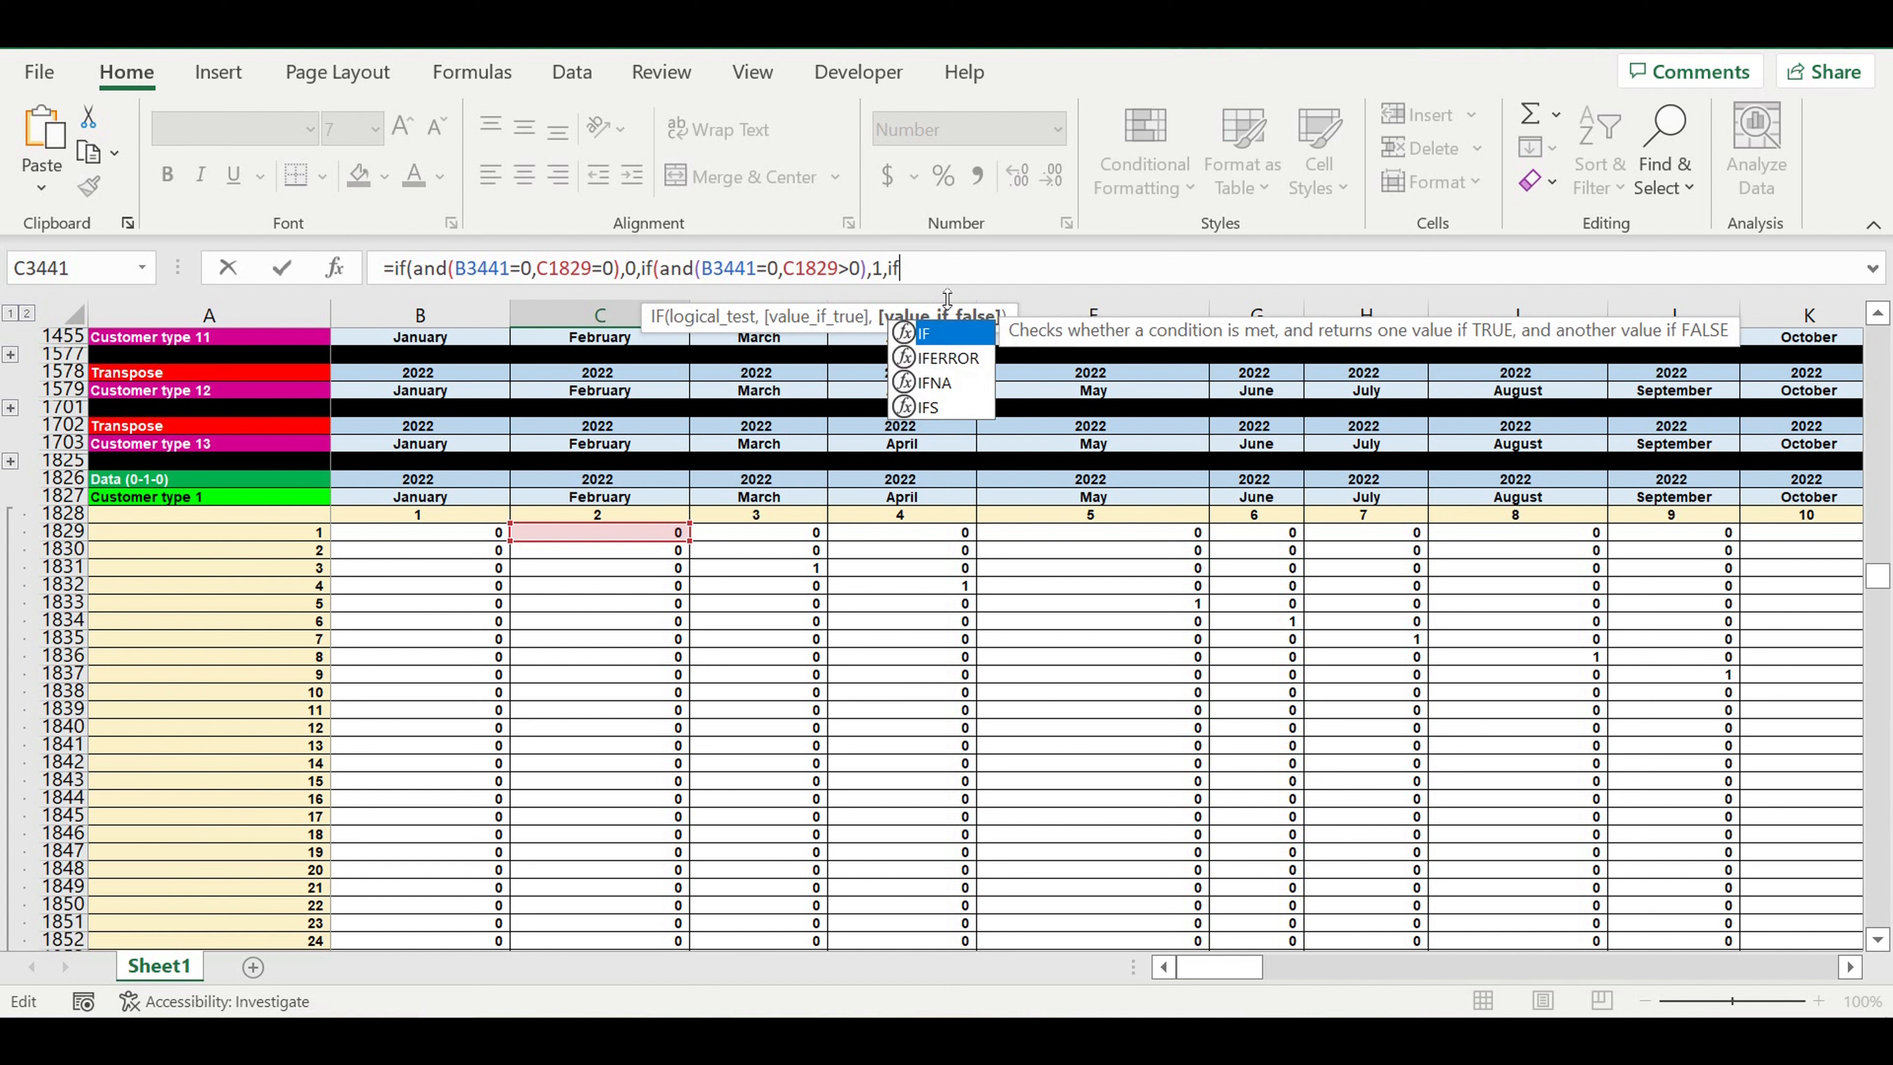
text((and()
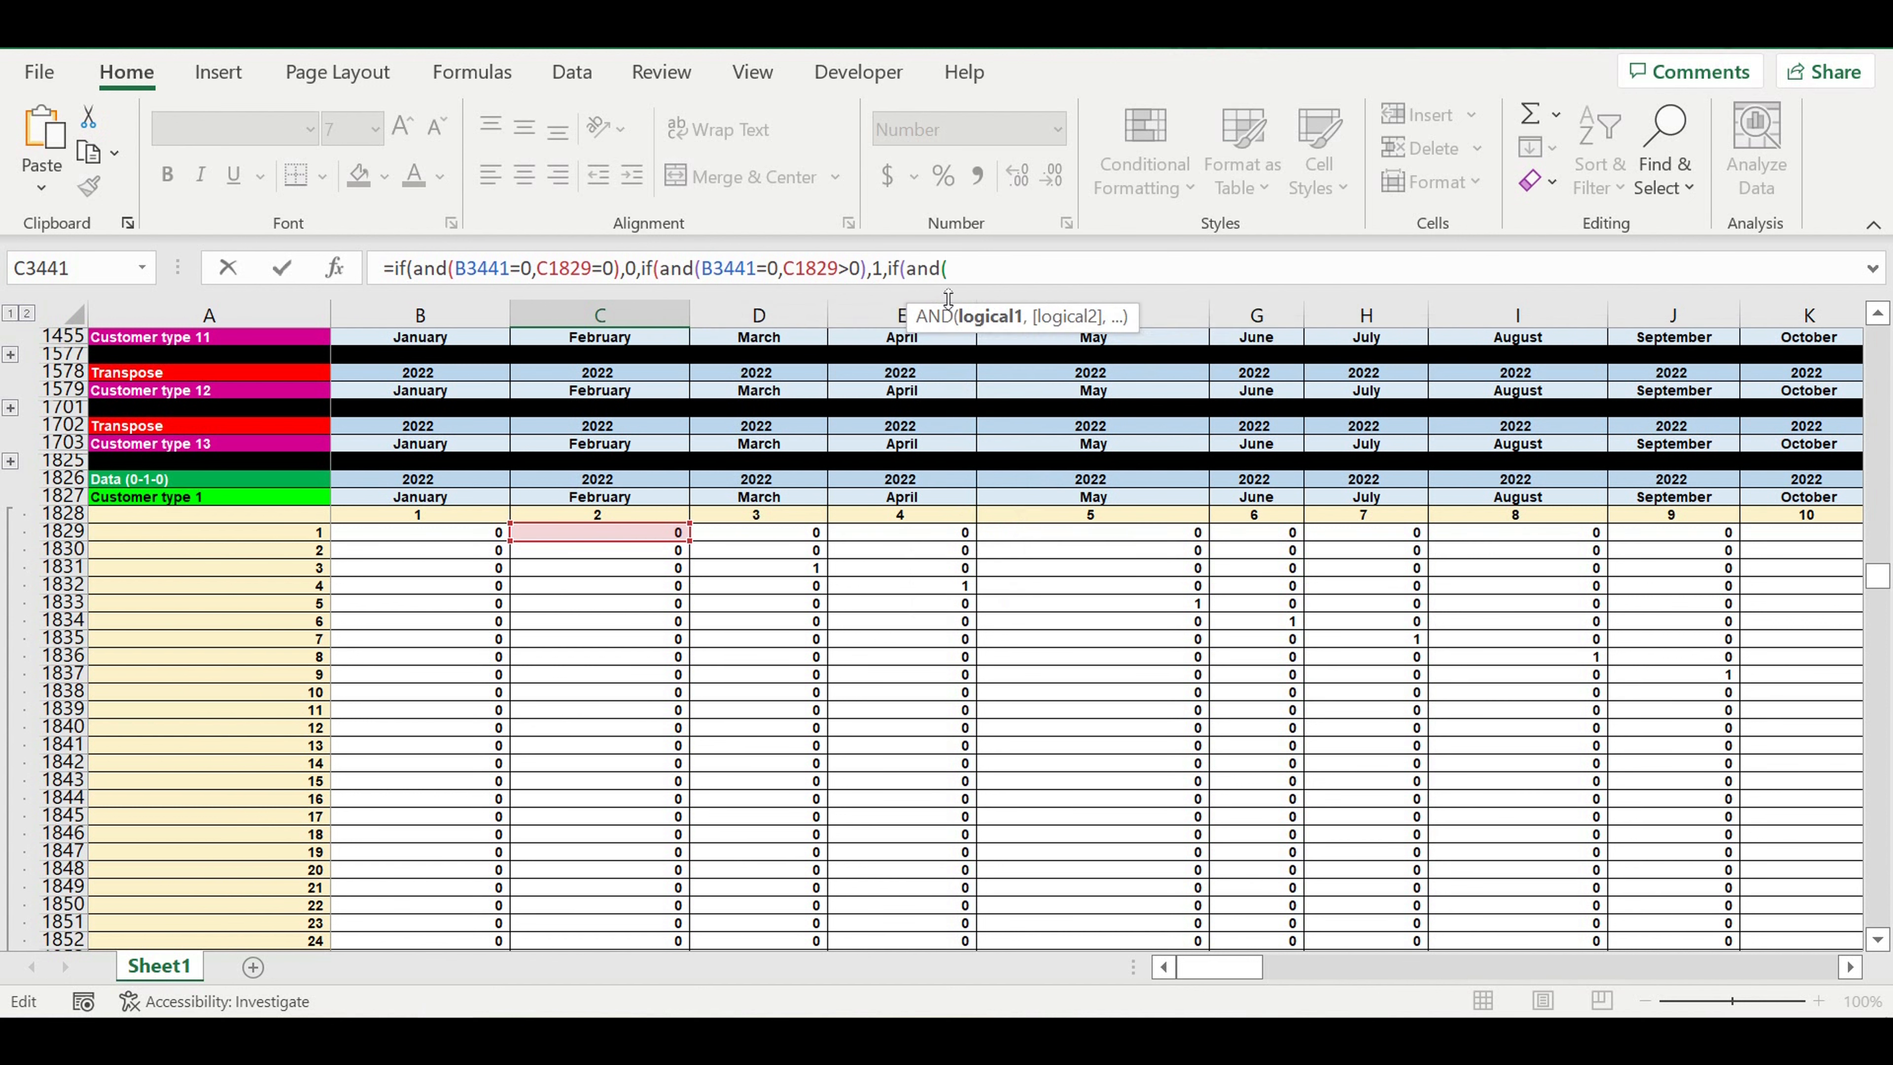
drag(701, 277, 762, 277)
click(996, 273)
text(>0,)
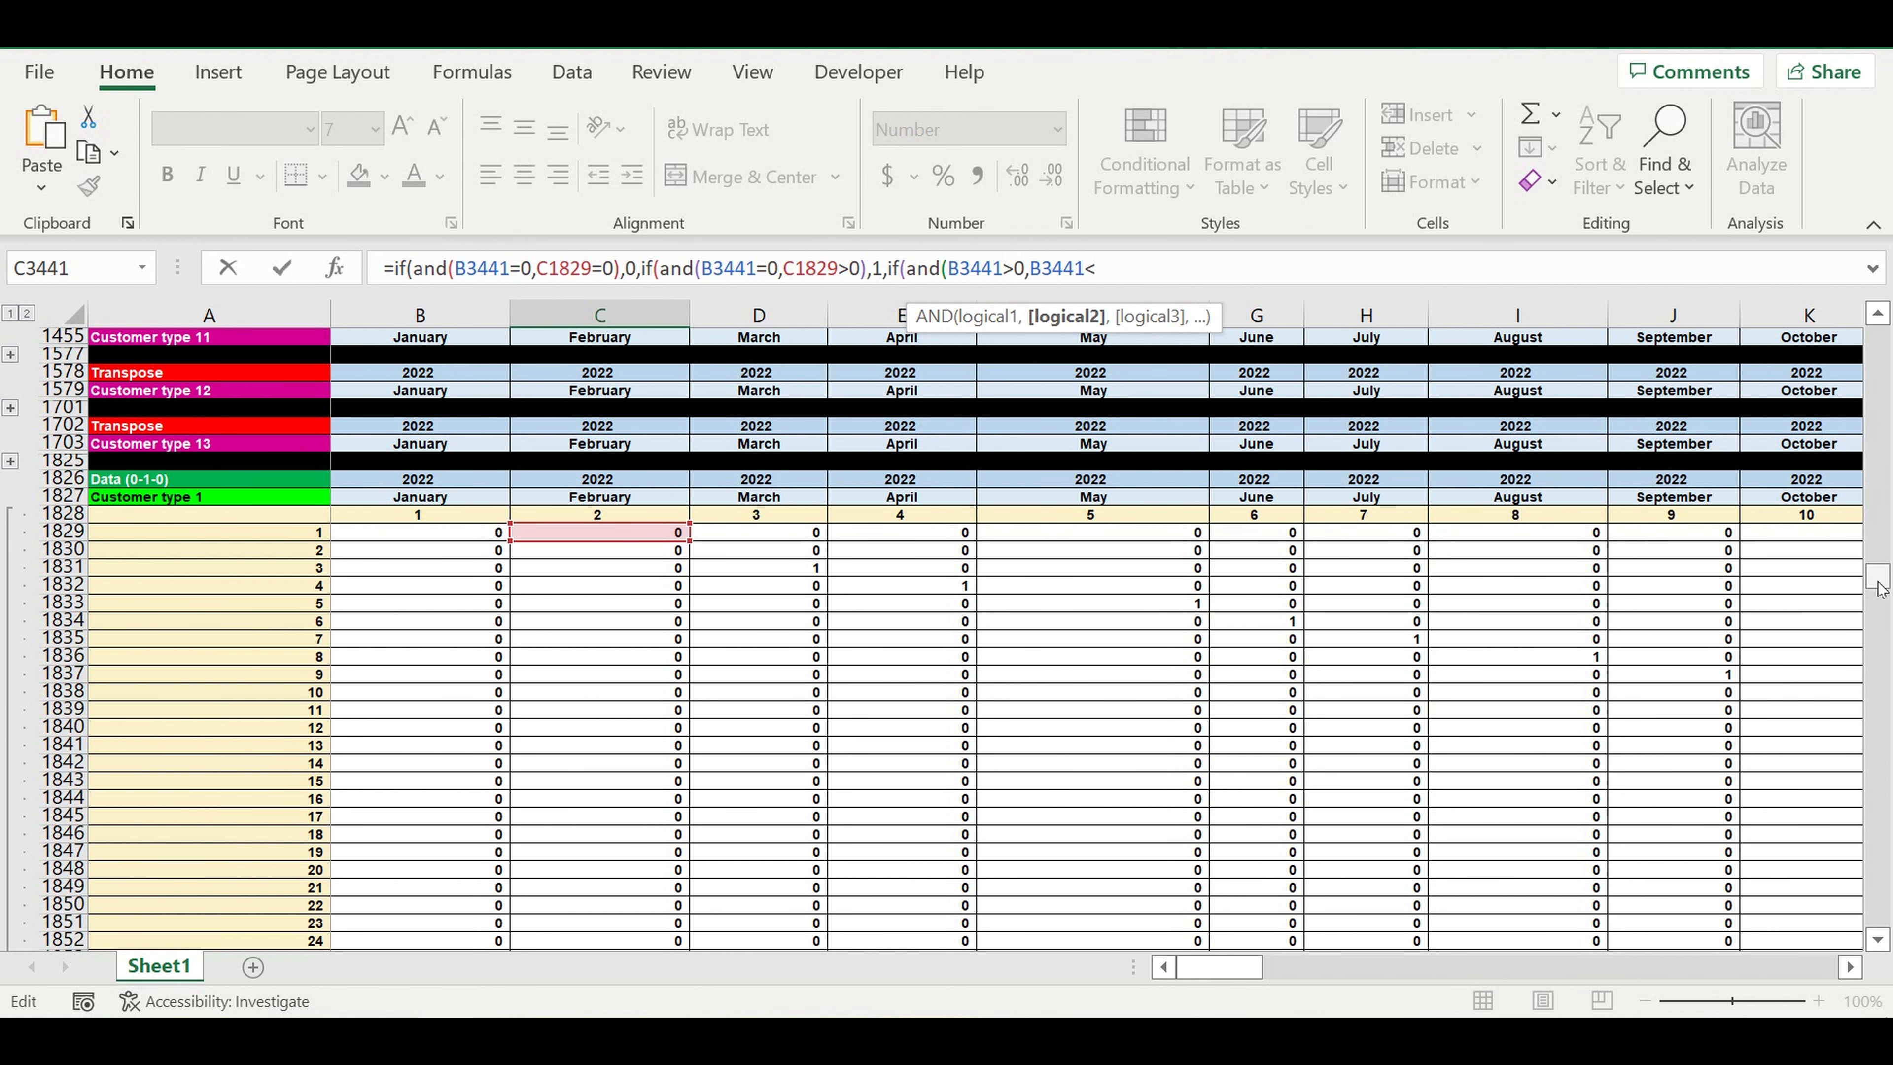
Complete the comparison with Customer type 1's Life cycle (months) cell as the absolute reference $K$21 and close the AND condition
drag(1878, 589, 1879, 339)
click(1850, 967)
click(1850, 967)
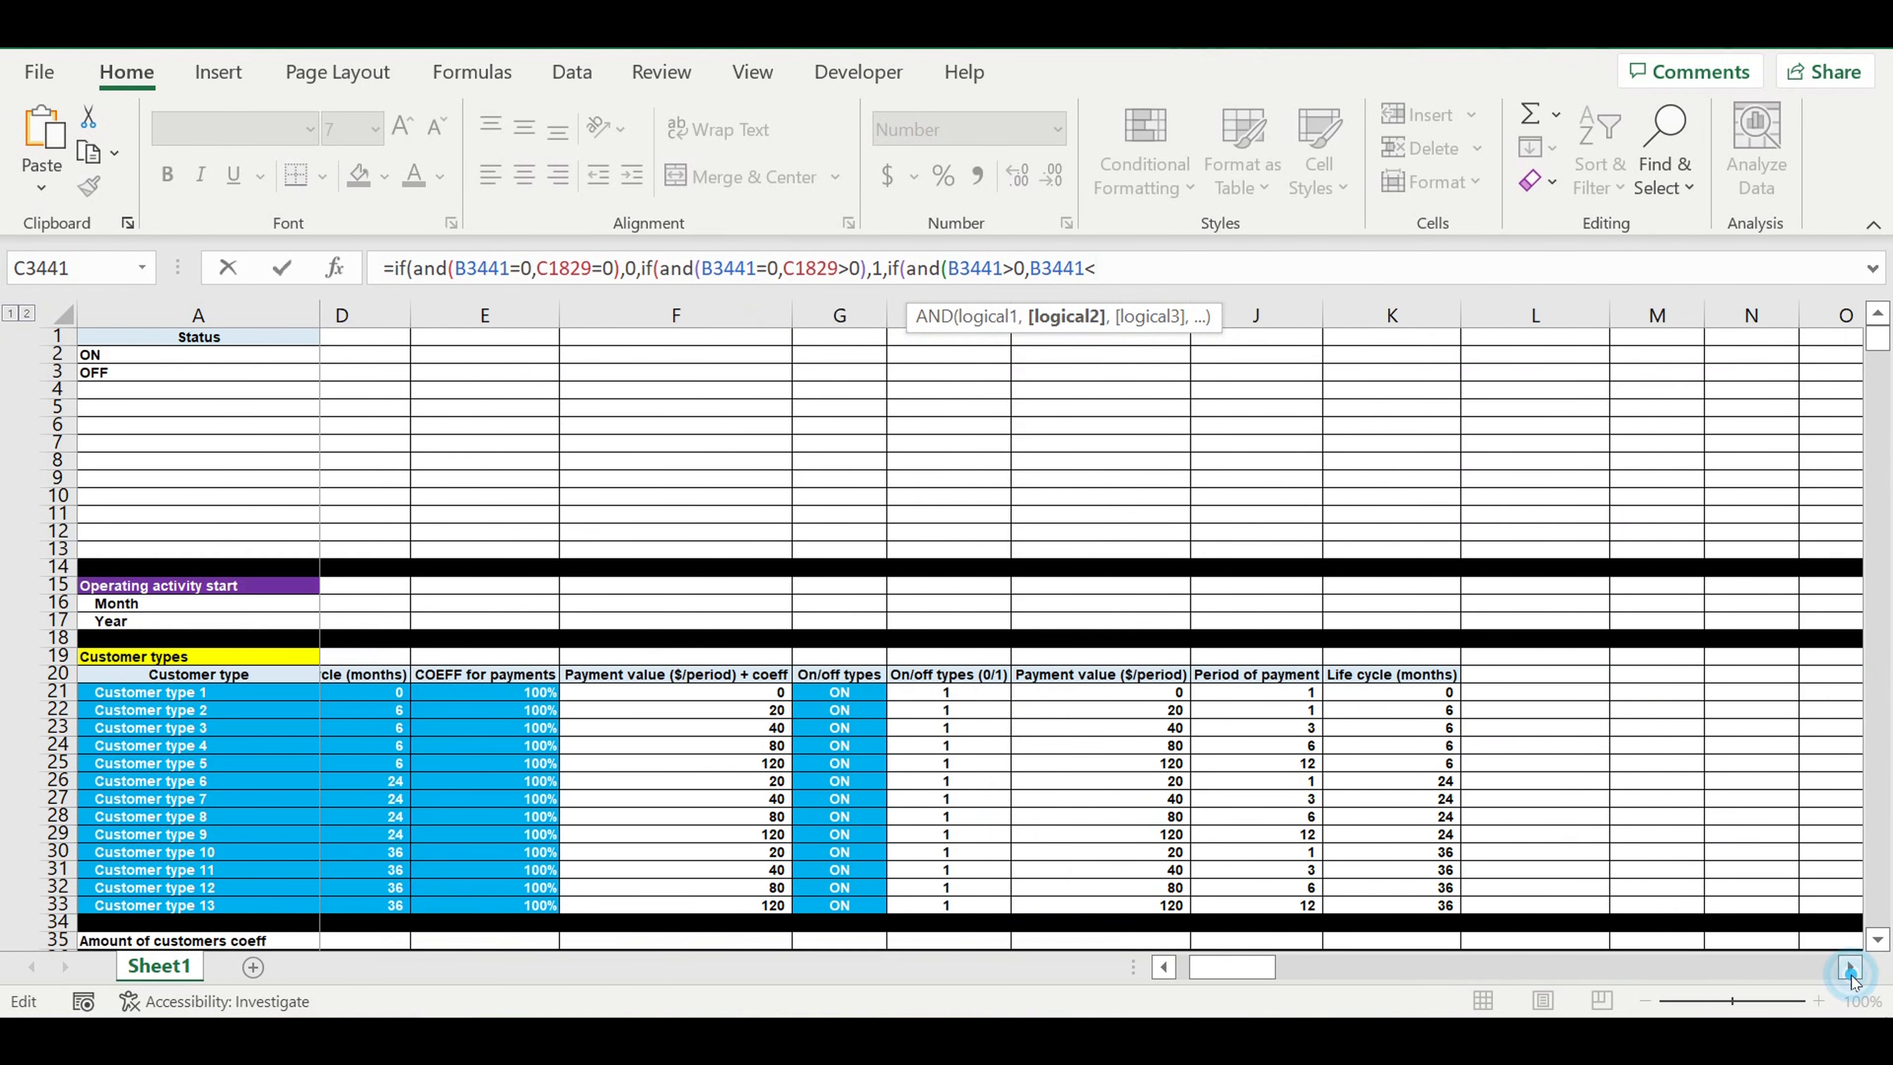
click(1850, 967)
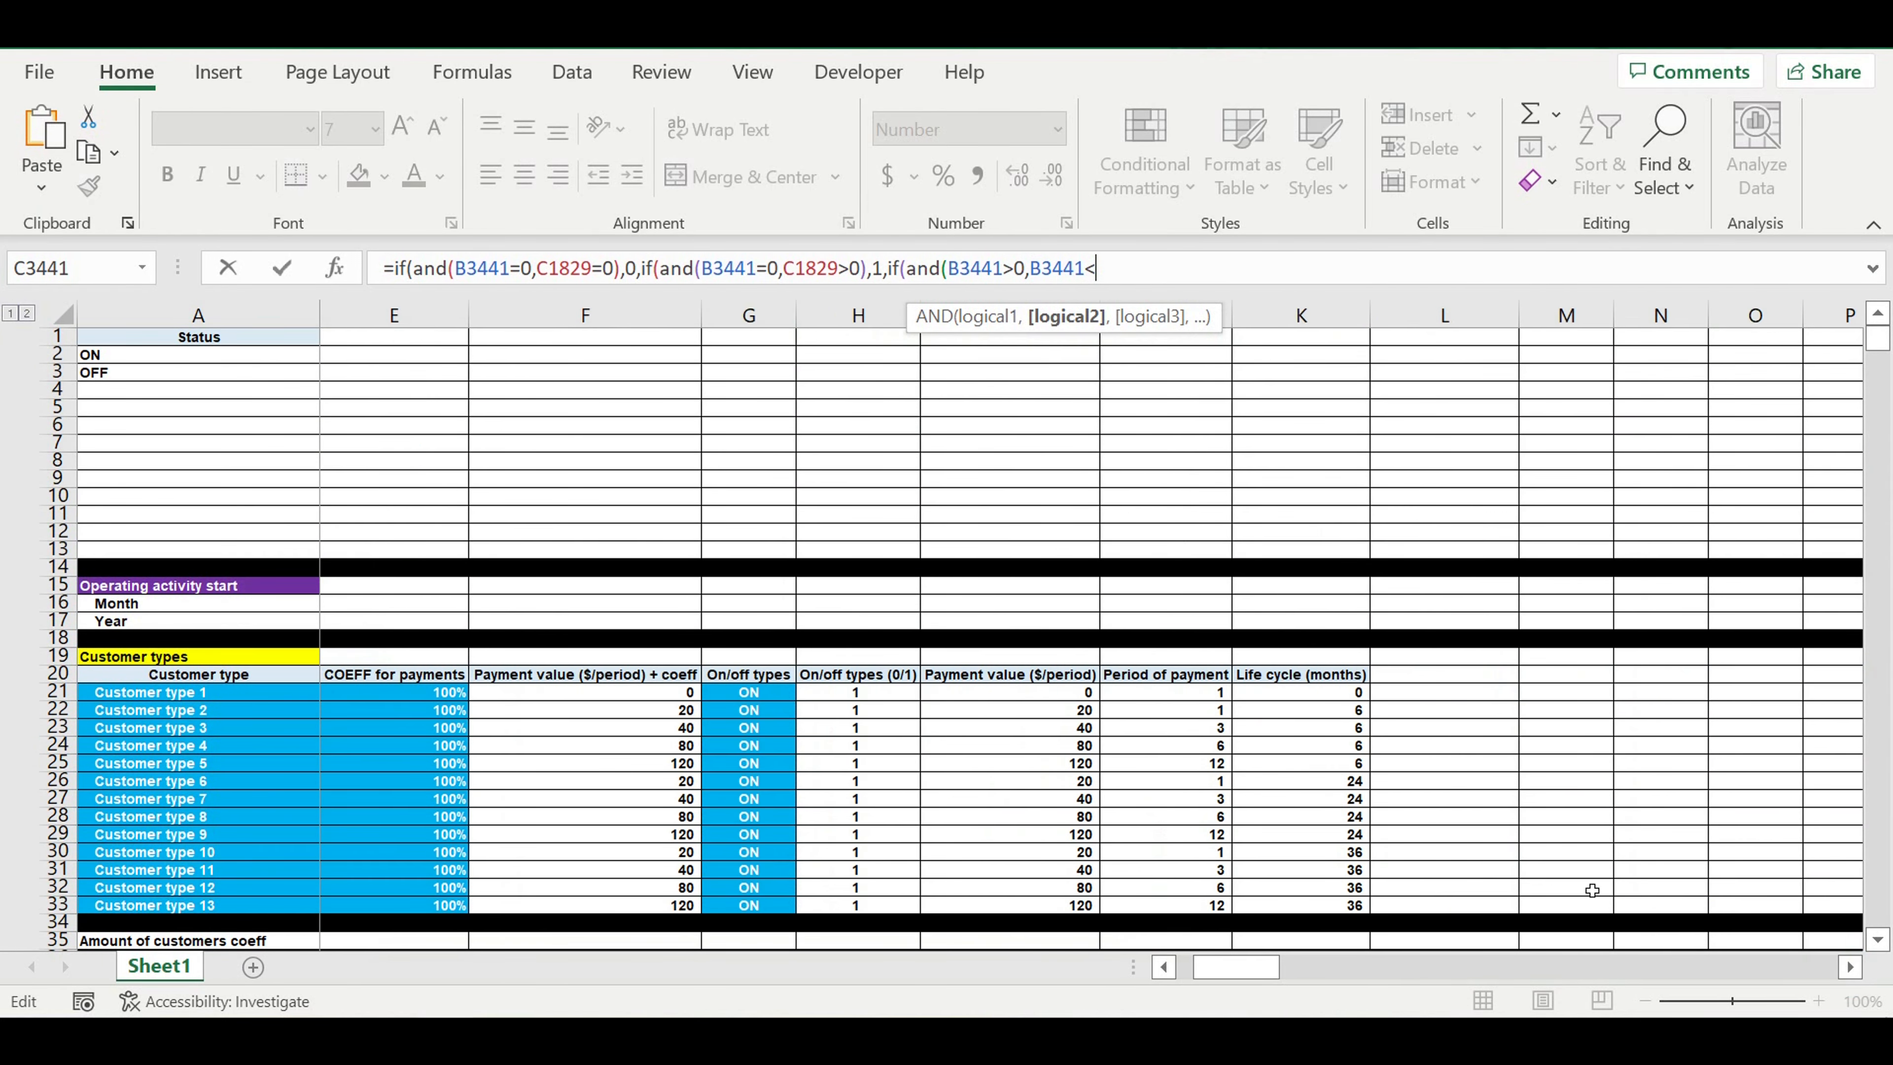
click(1305, 698)
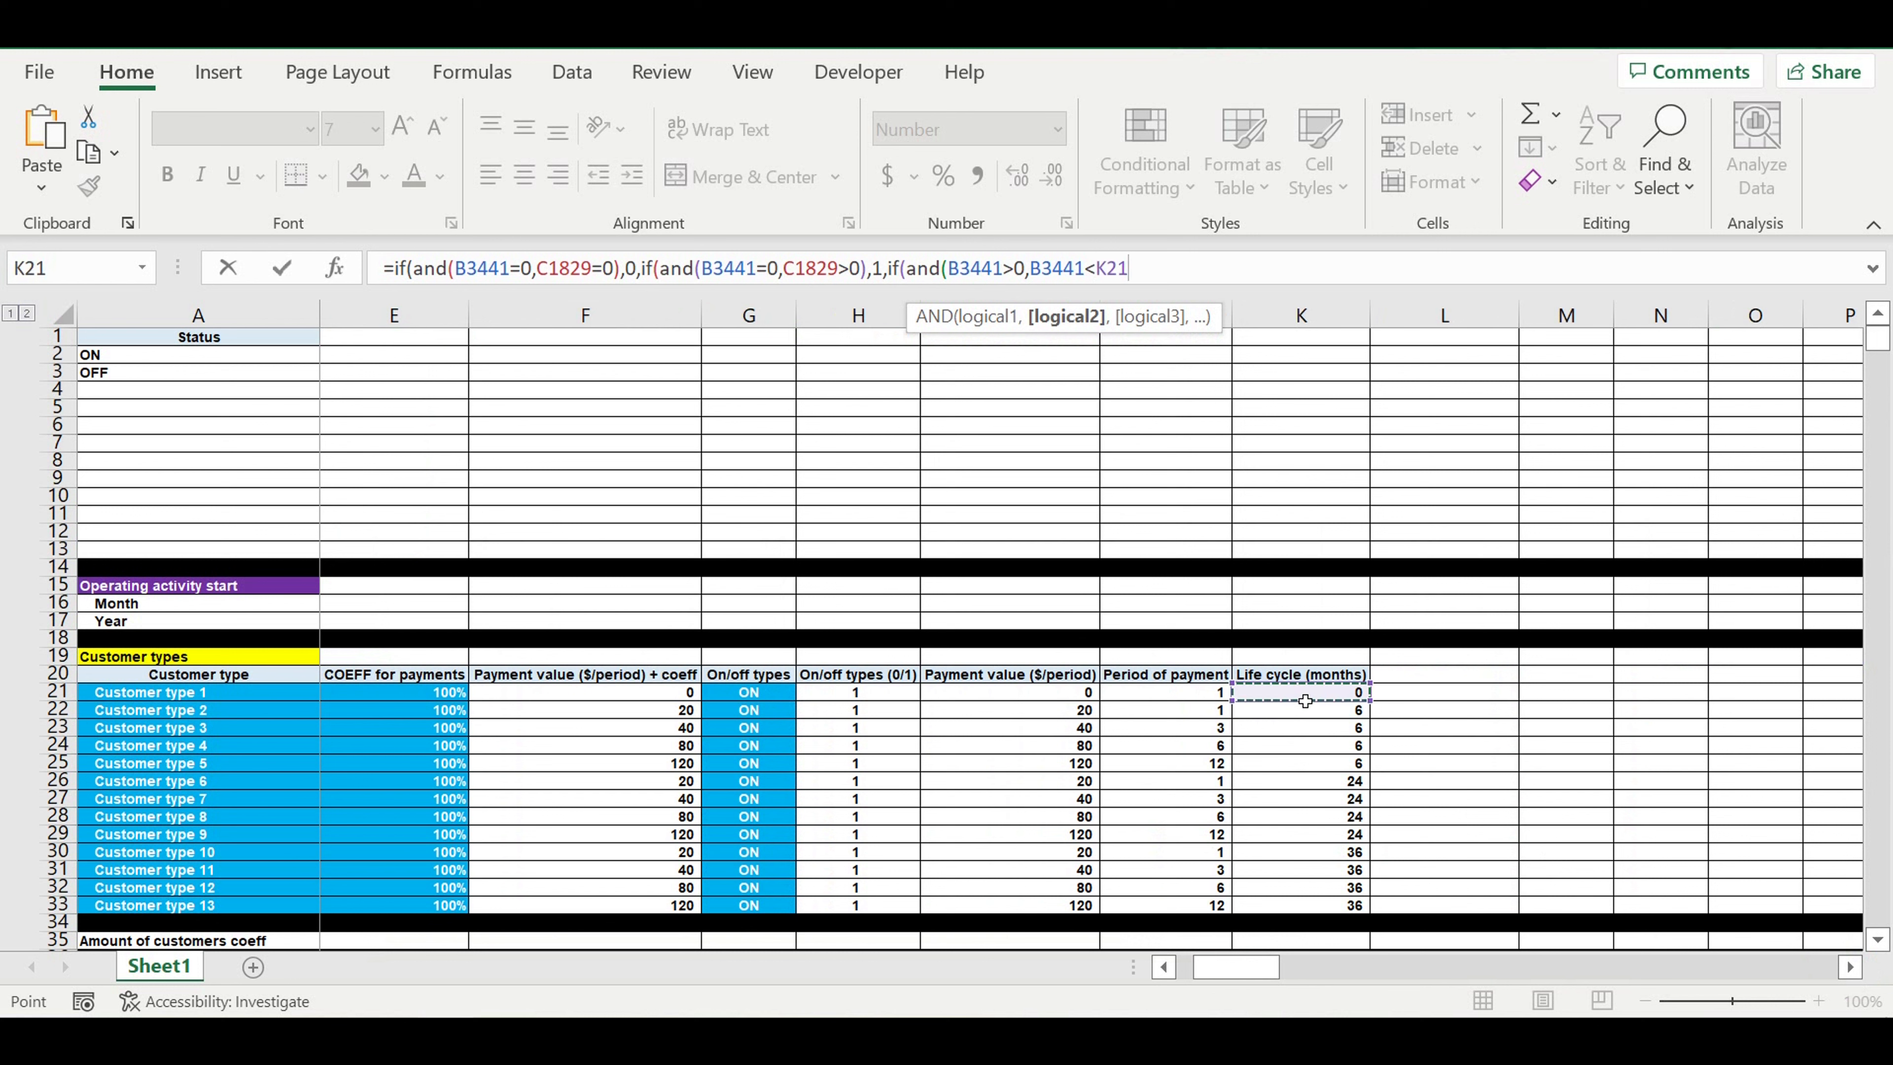
click(1095, 269)
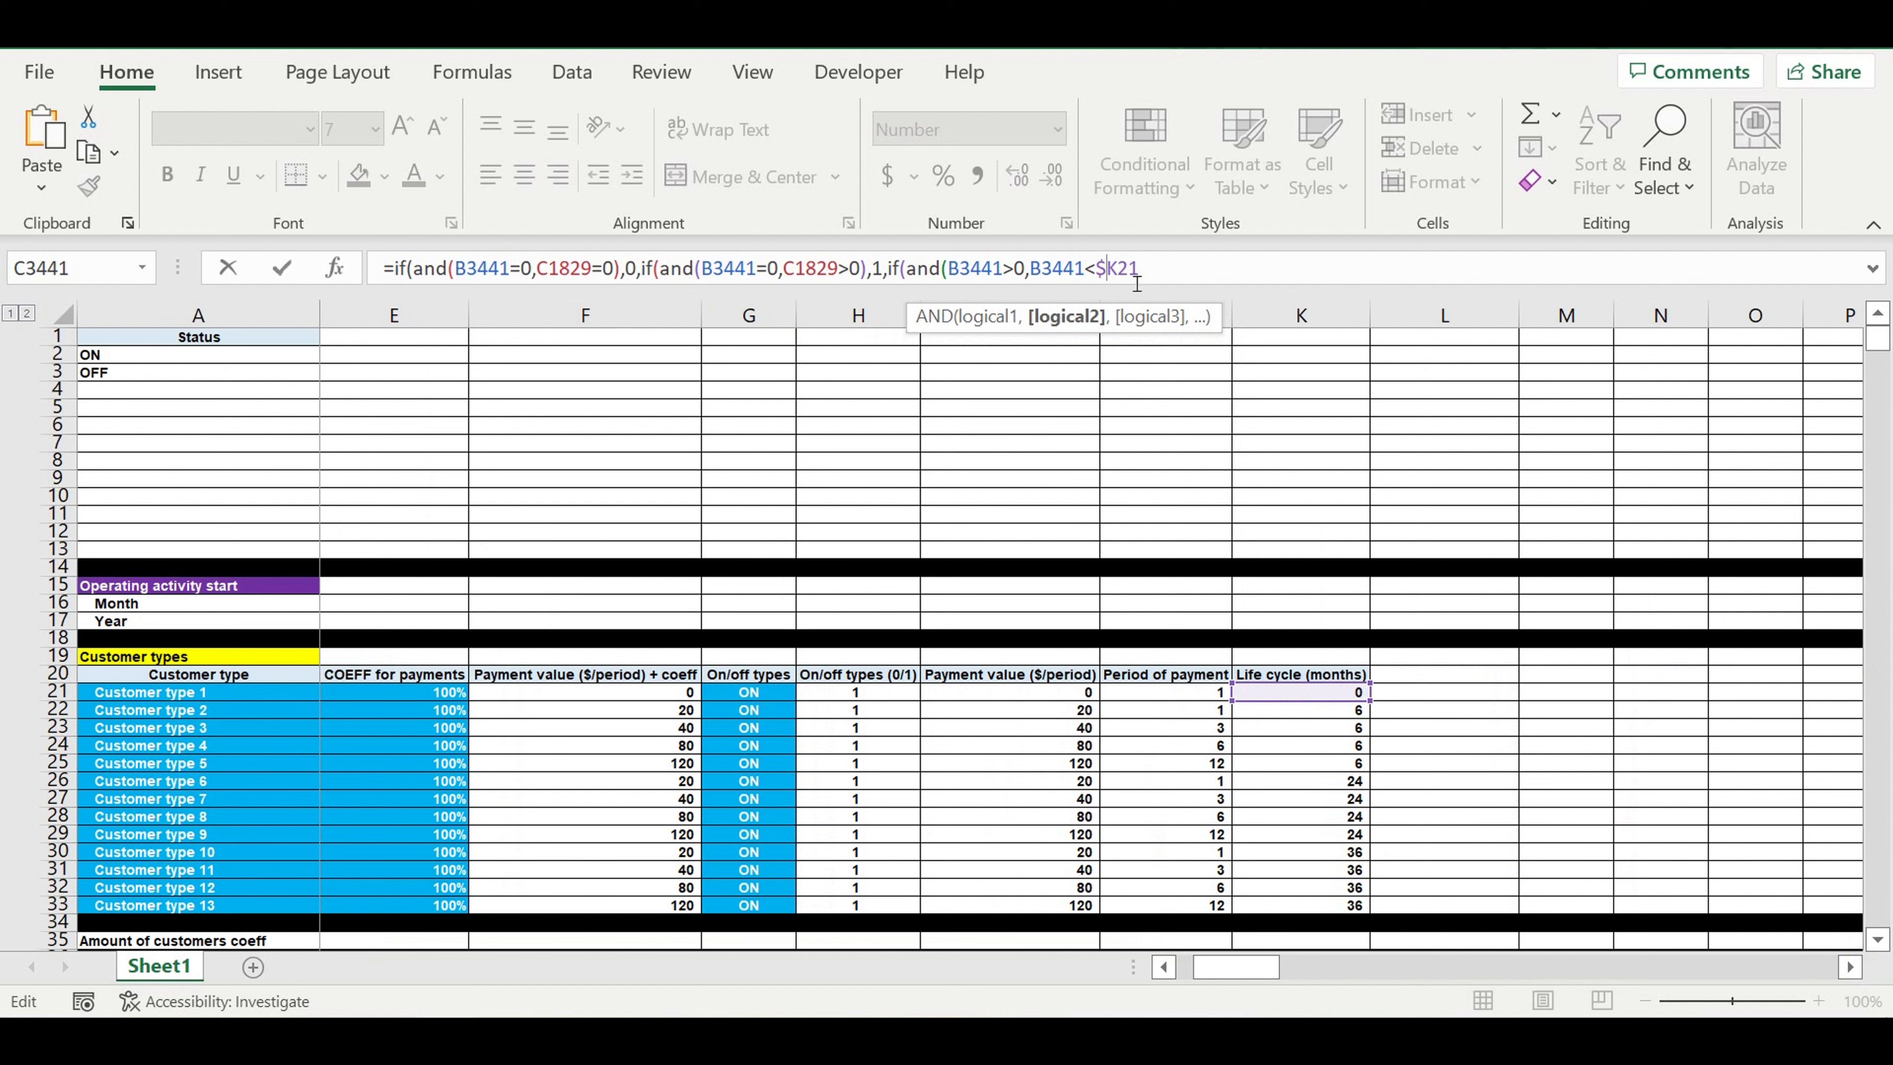
click(1116, 269)
click(1163, 272)
text(),)
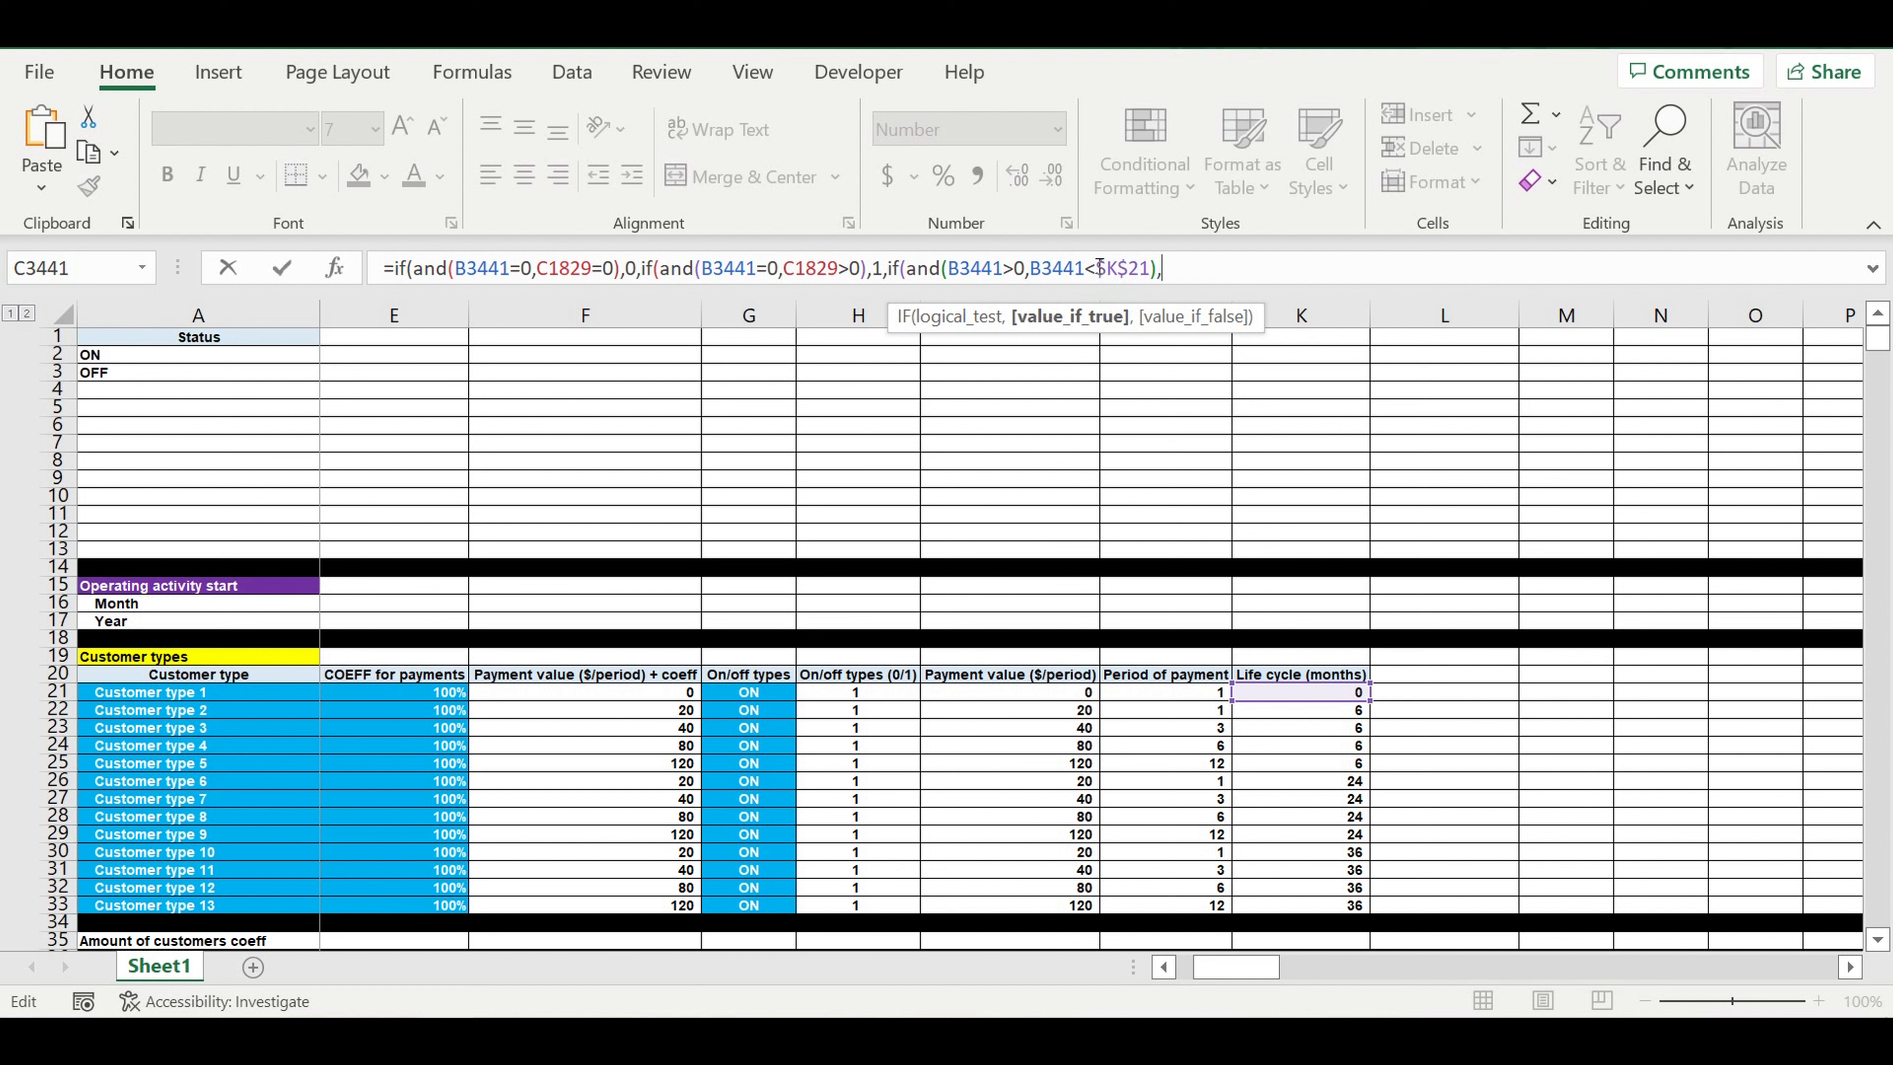
Set the third IF's true result to B3441+1, reusing the B3441 reference, and continue to its false argument
drag(1029, 272, 1090, 274)
key(ctrl+c)
click(1186, 267)
key(ctrl+v)
text(+1,)
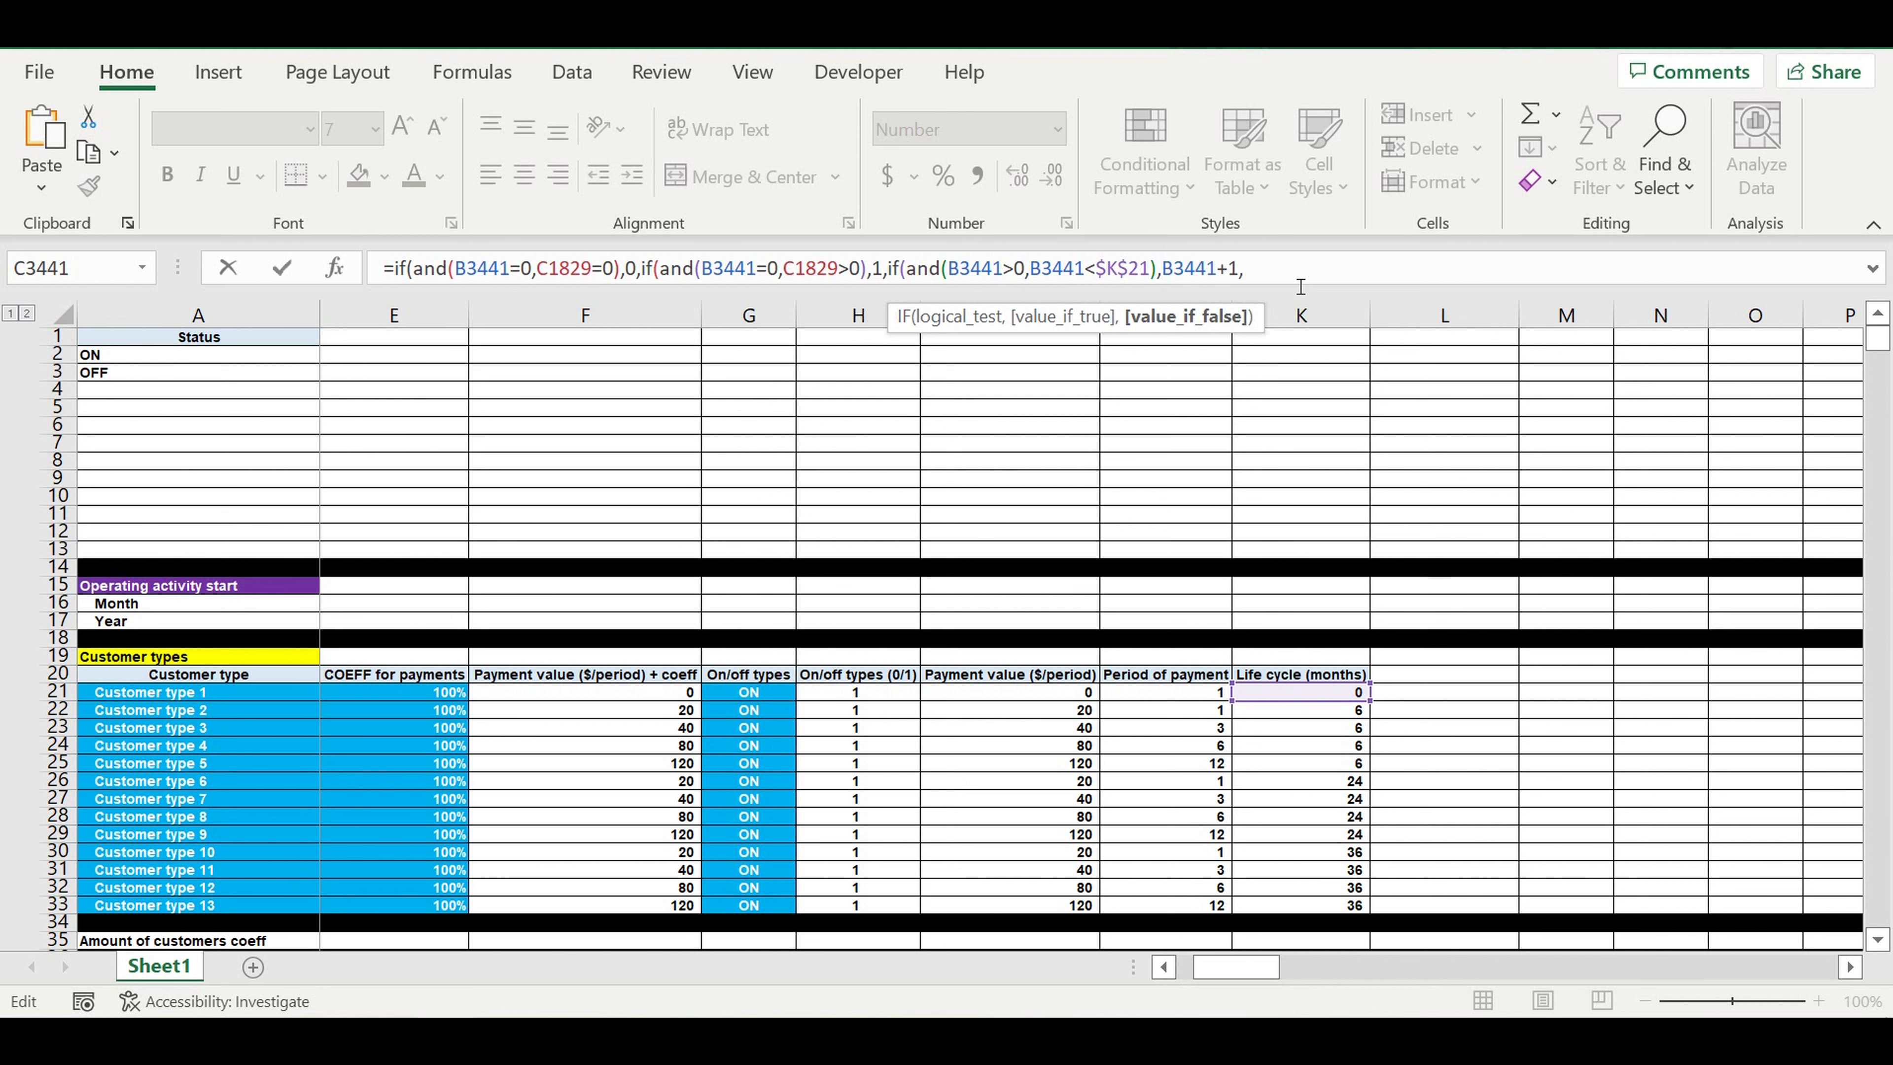
Complete the C3441 formula with 0 as the last false result and fill it across the Customer type 1 Life cycle matrix to DQ3560
text(0)))
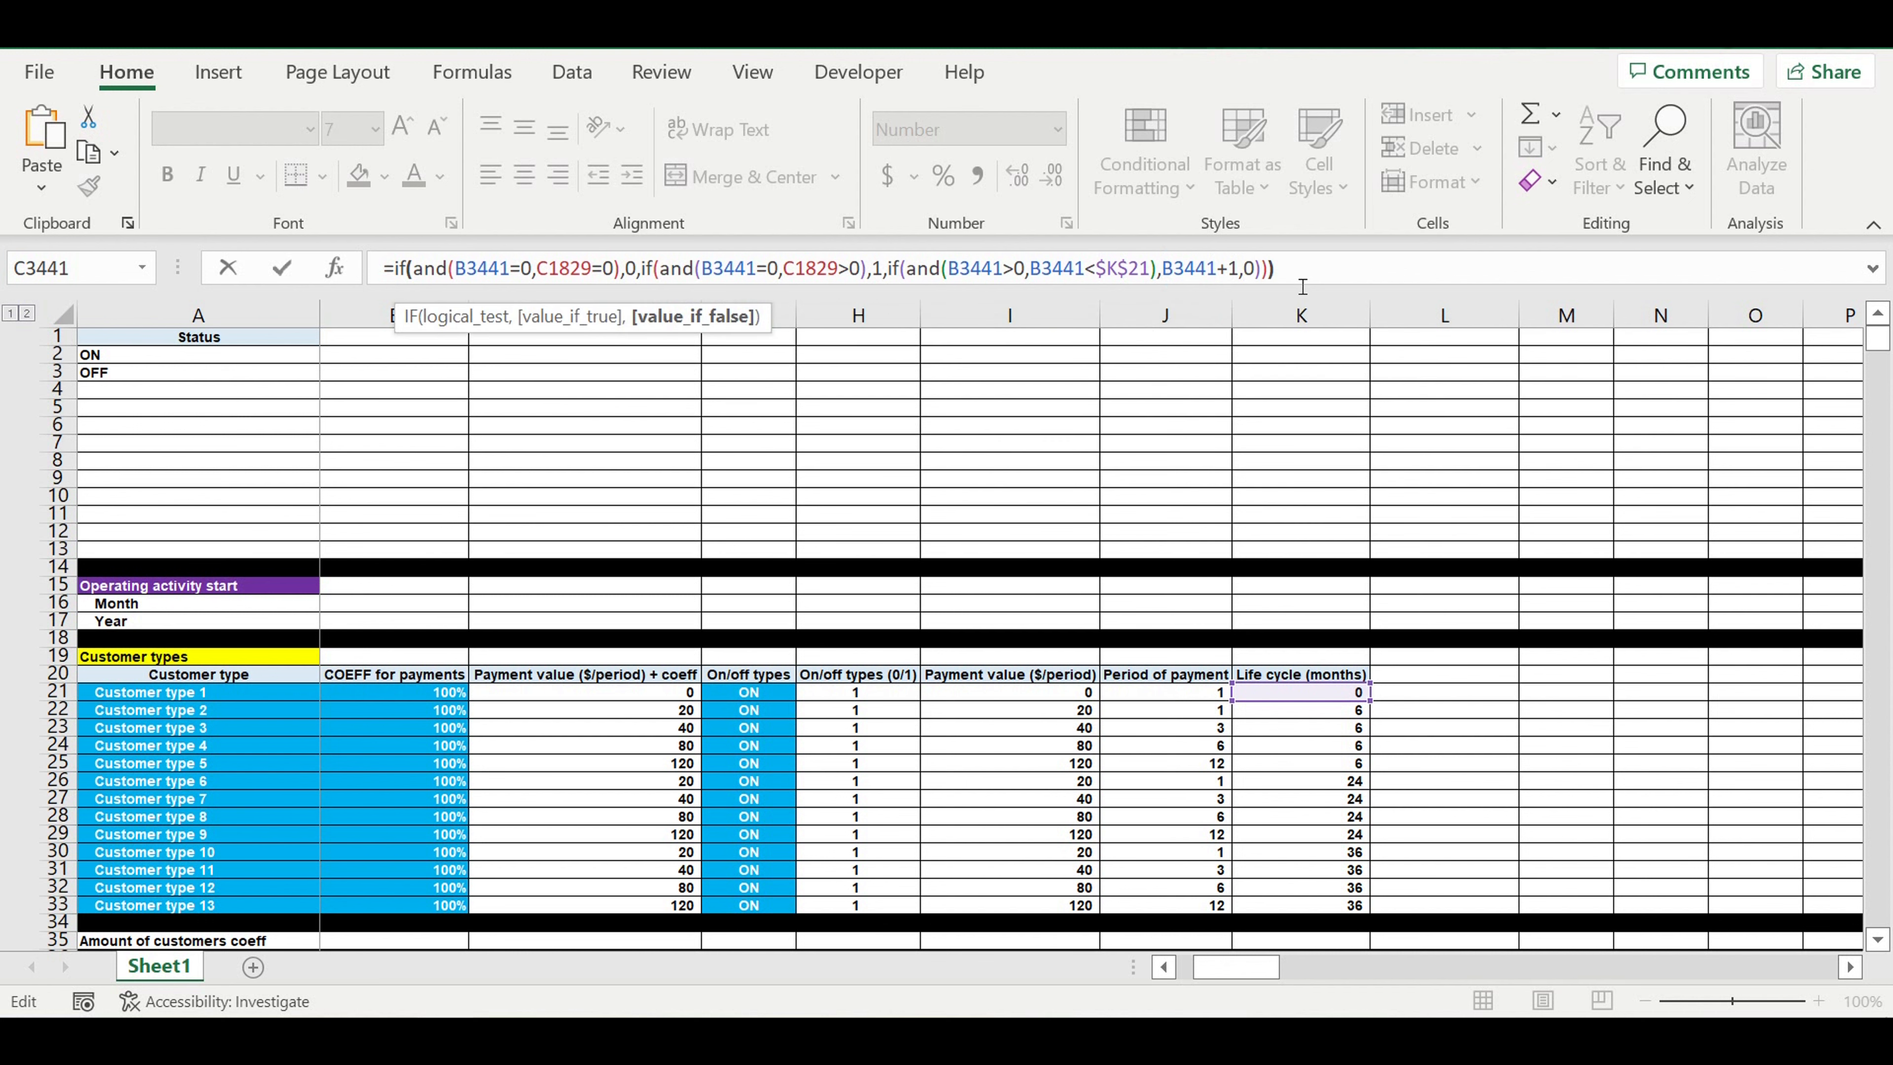
key(Return)
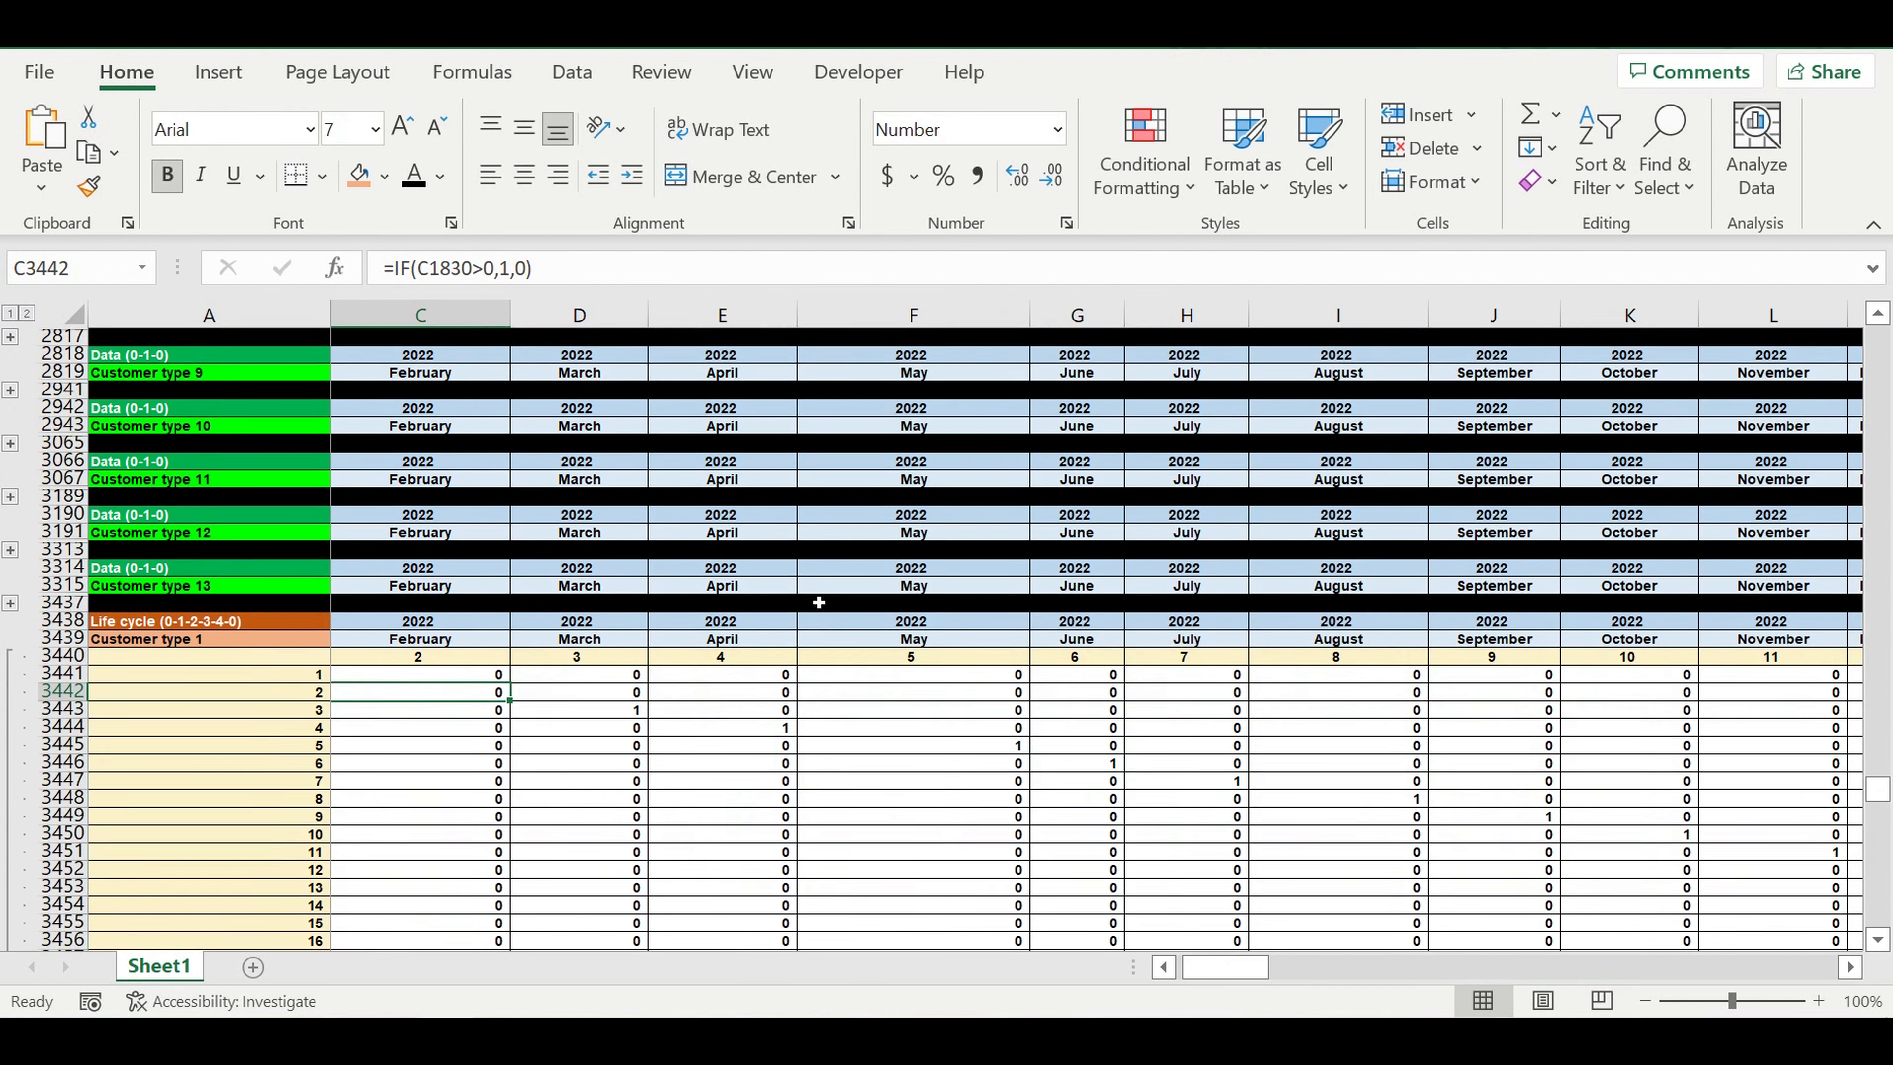
scroll(818, 603, down, 1)
click(467, 625)
mouse_move(519, 640)
mouse_down()
mouse_move(506, 951)
mouse_move(514, 908)
mouse_move(1855, 917)
mouse_move(1715, 791)
mouse_move(1547, 803)
mouse_up()
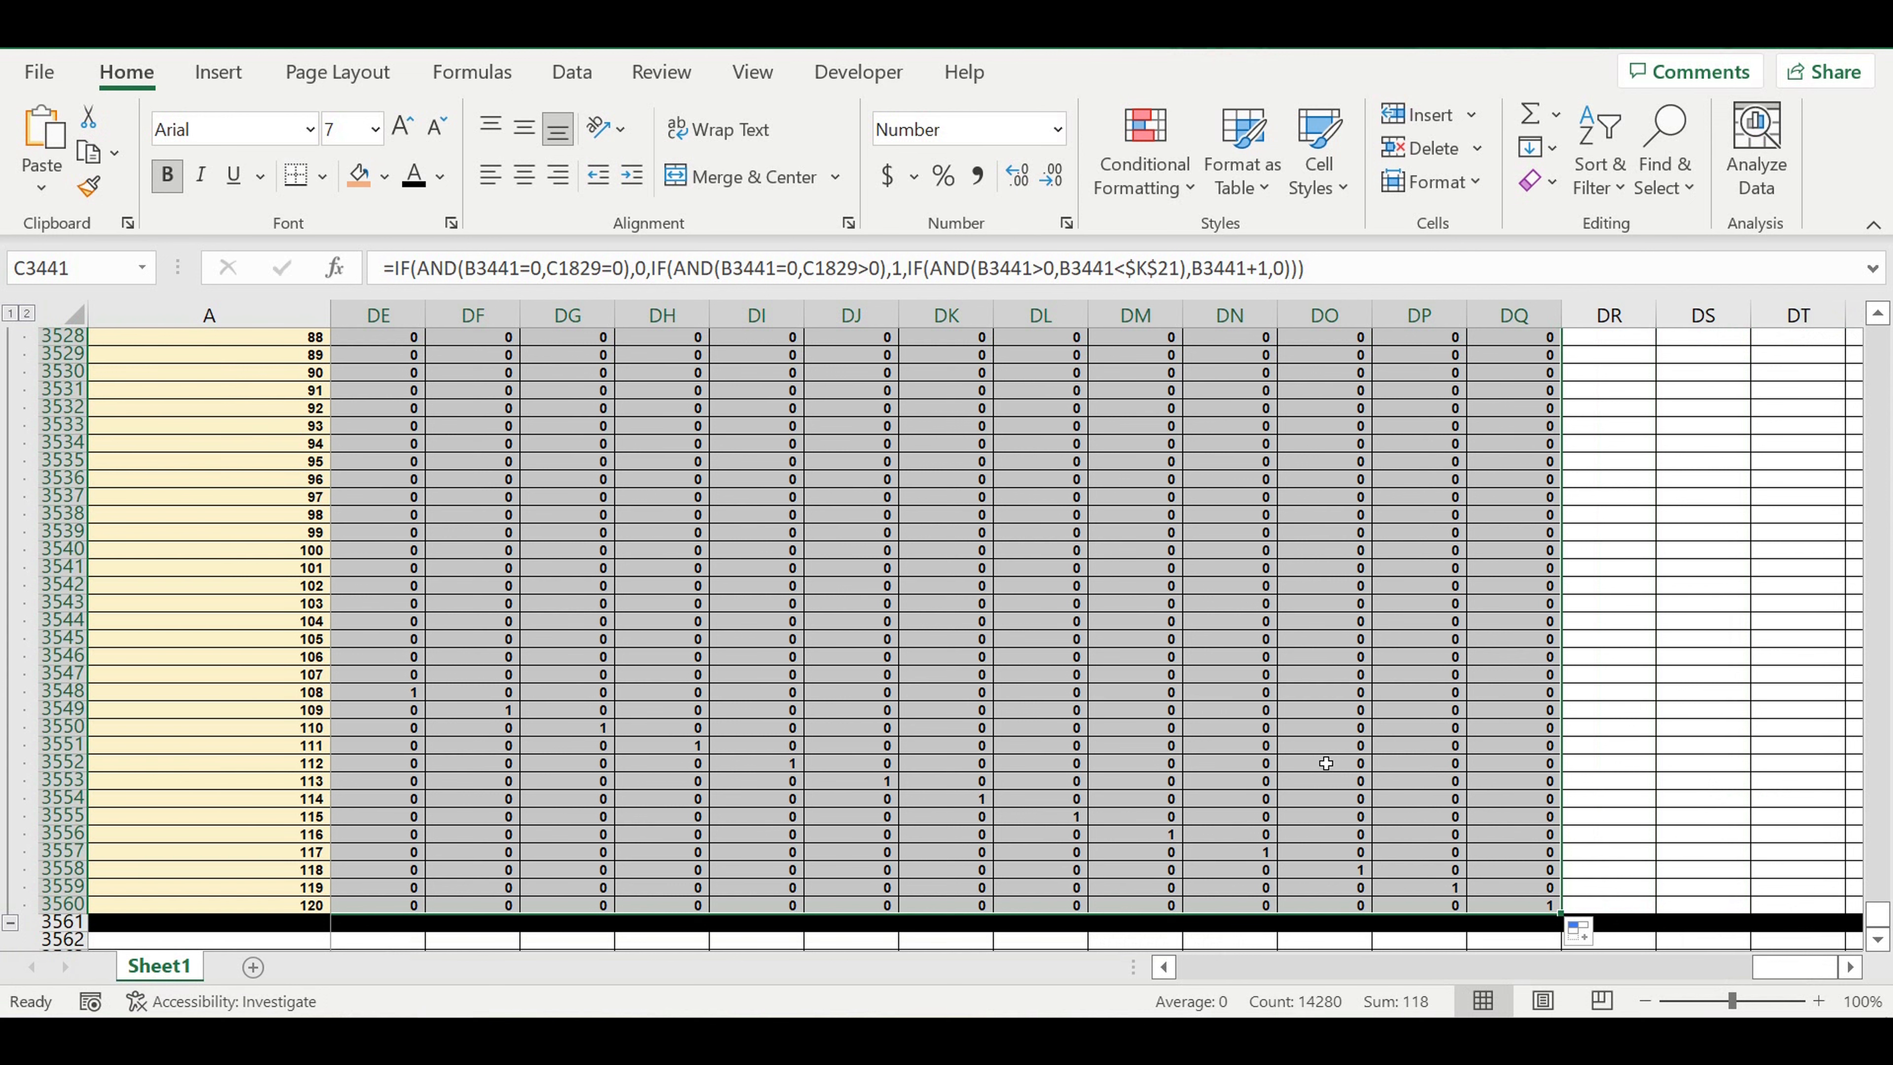
click(1325, 762)
Set Customer type 1's Life cycle (months) input in D21 to 8
drag(1764, 980, 1084, 951)
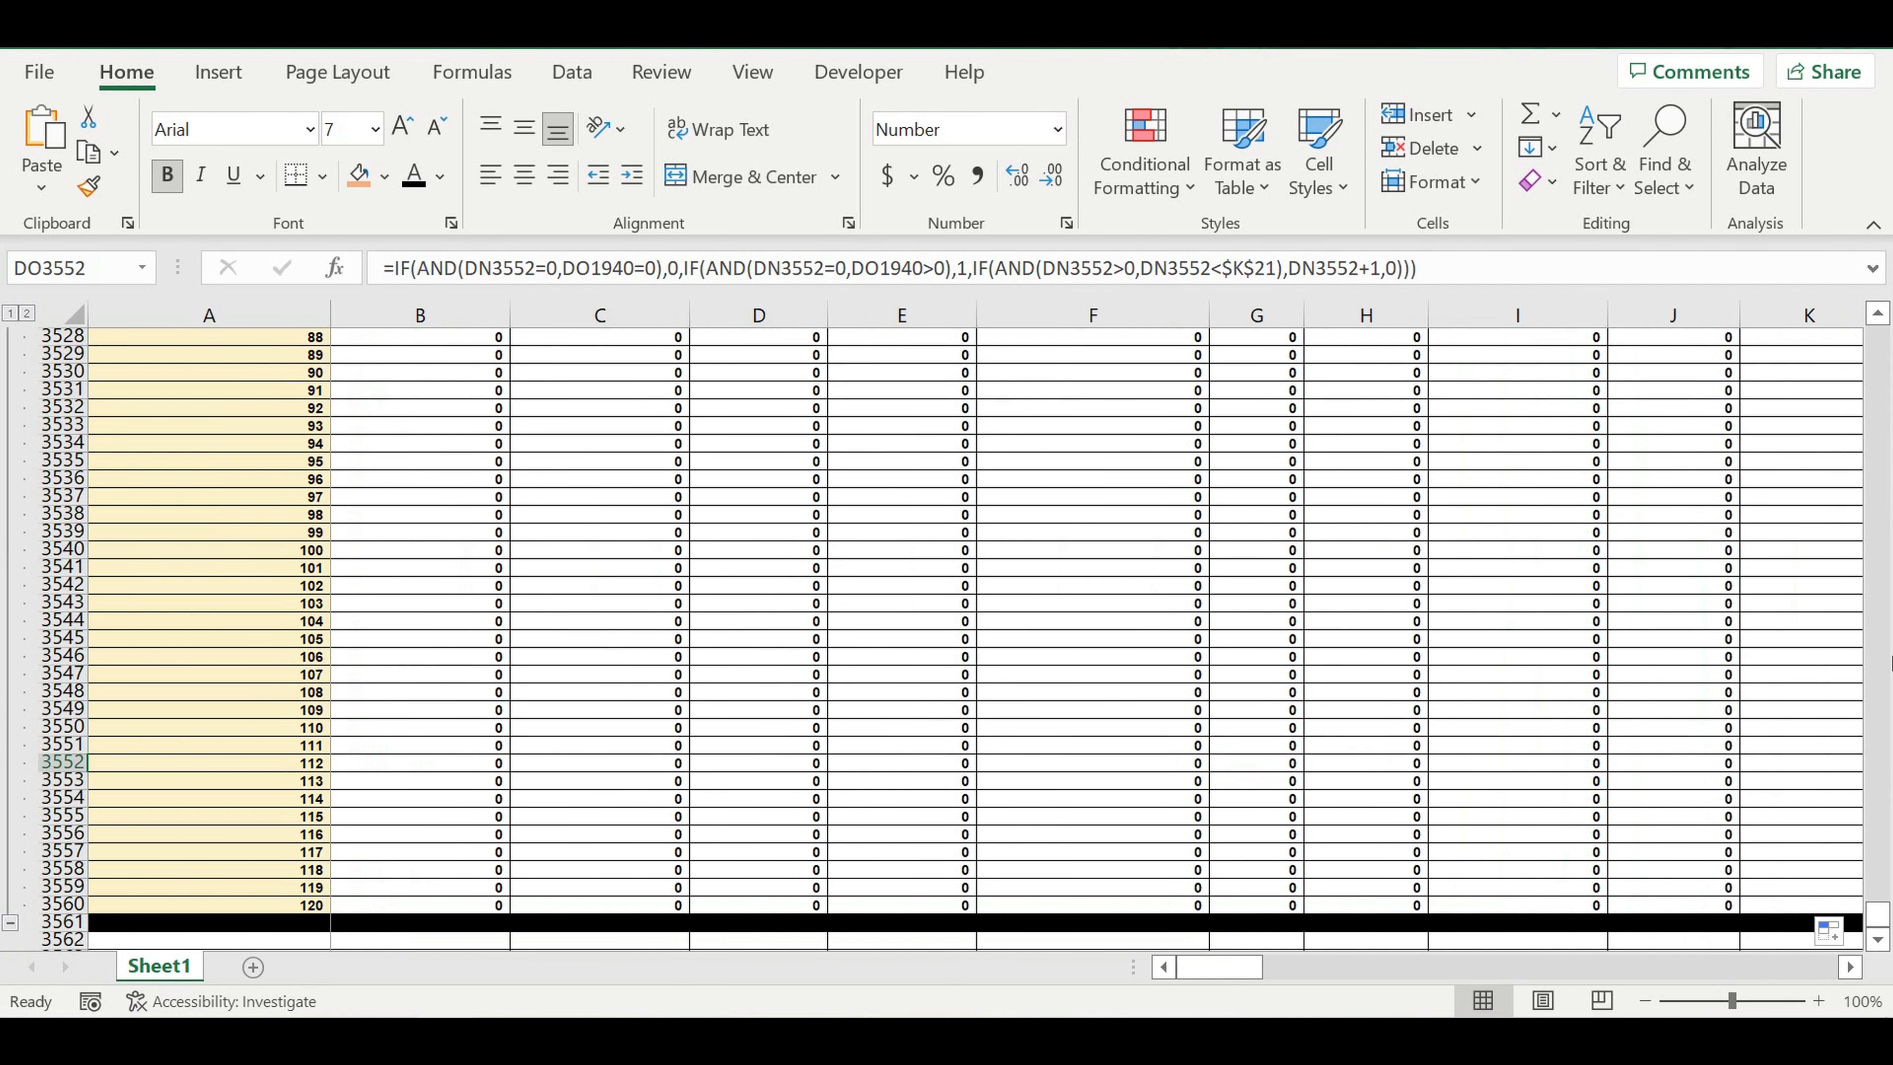
drag(1219, 975, 1075, 925)
drag(1878, 926, 1879, 708)
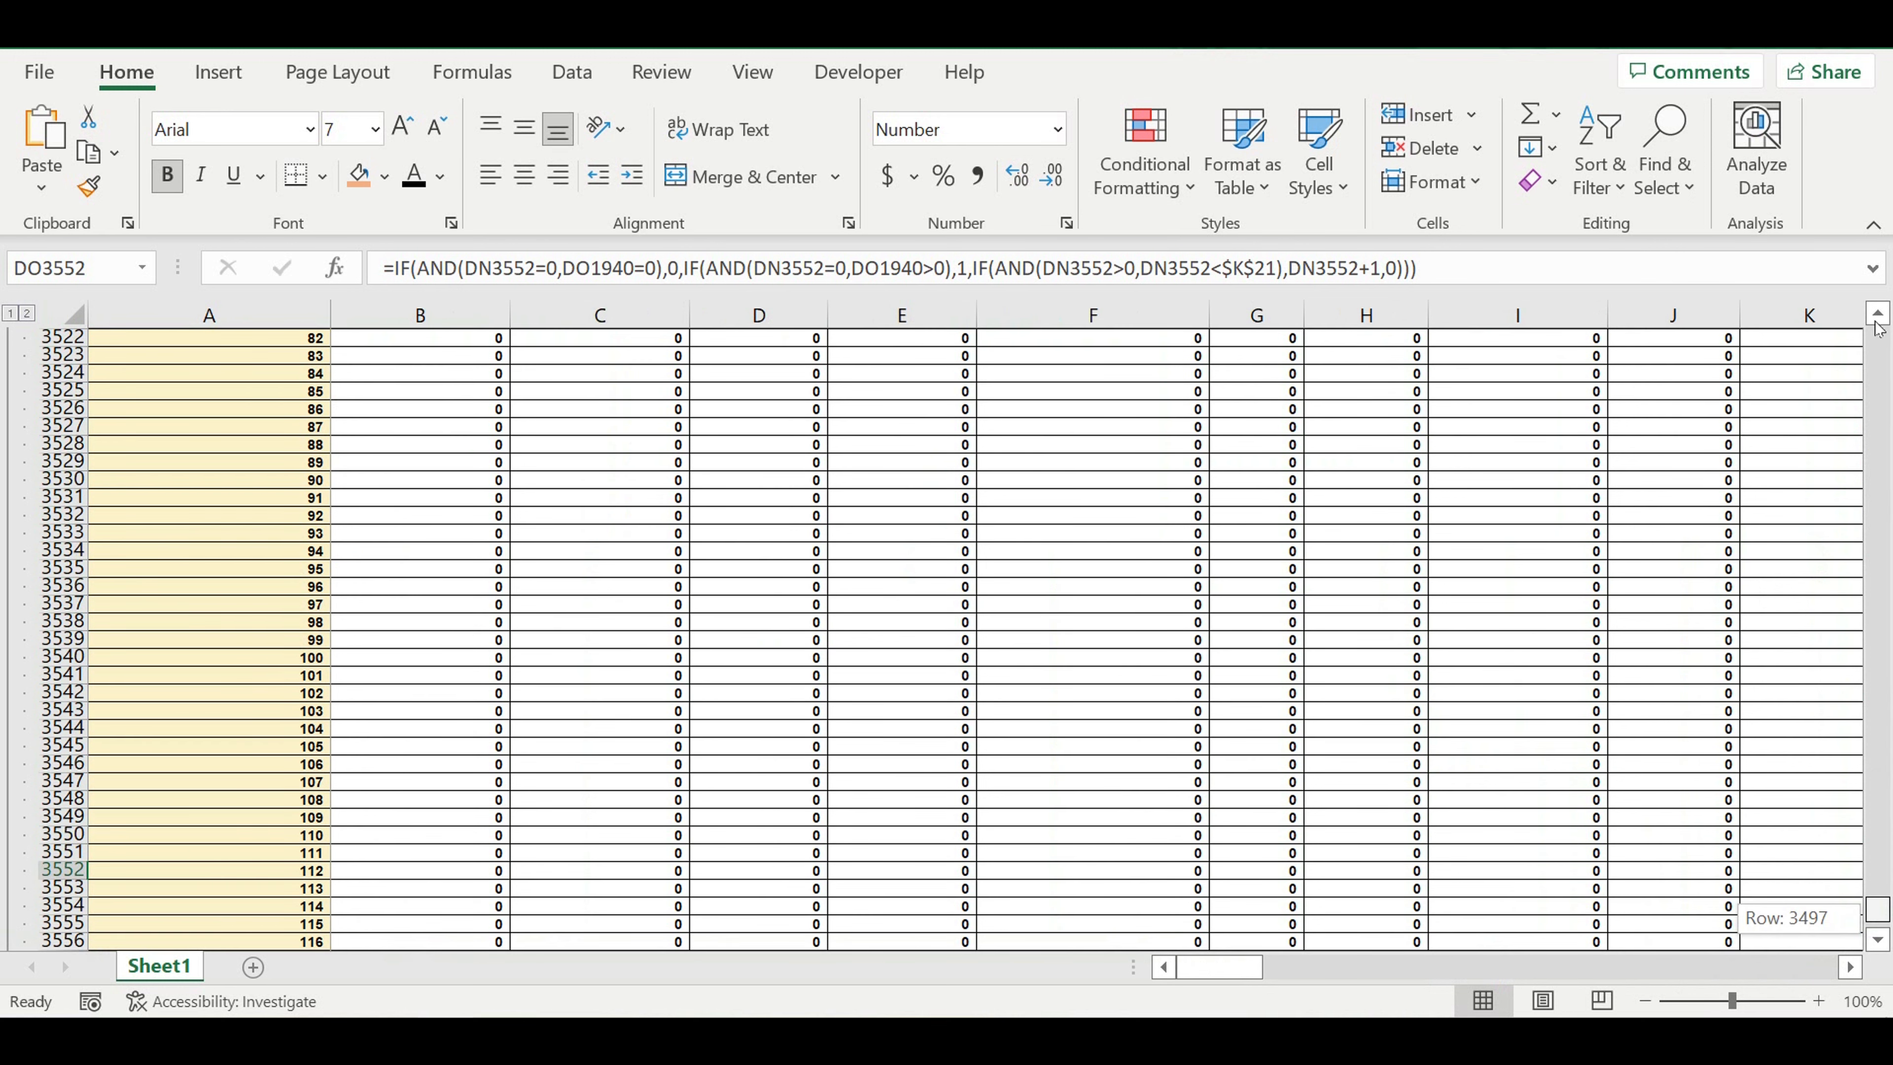
drag(1877, 319, 1888, 320)
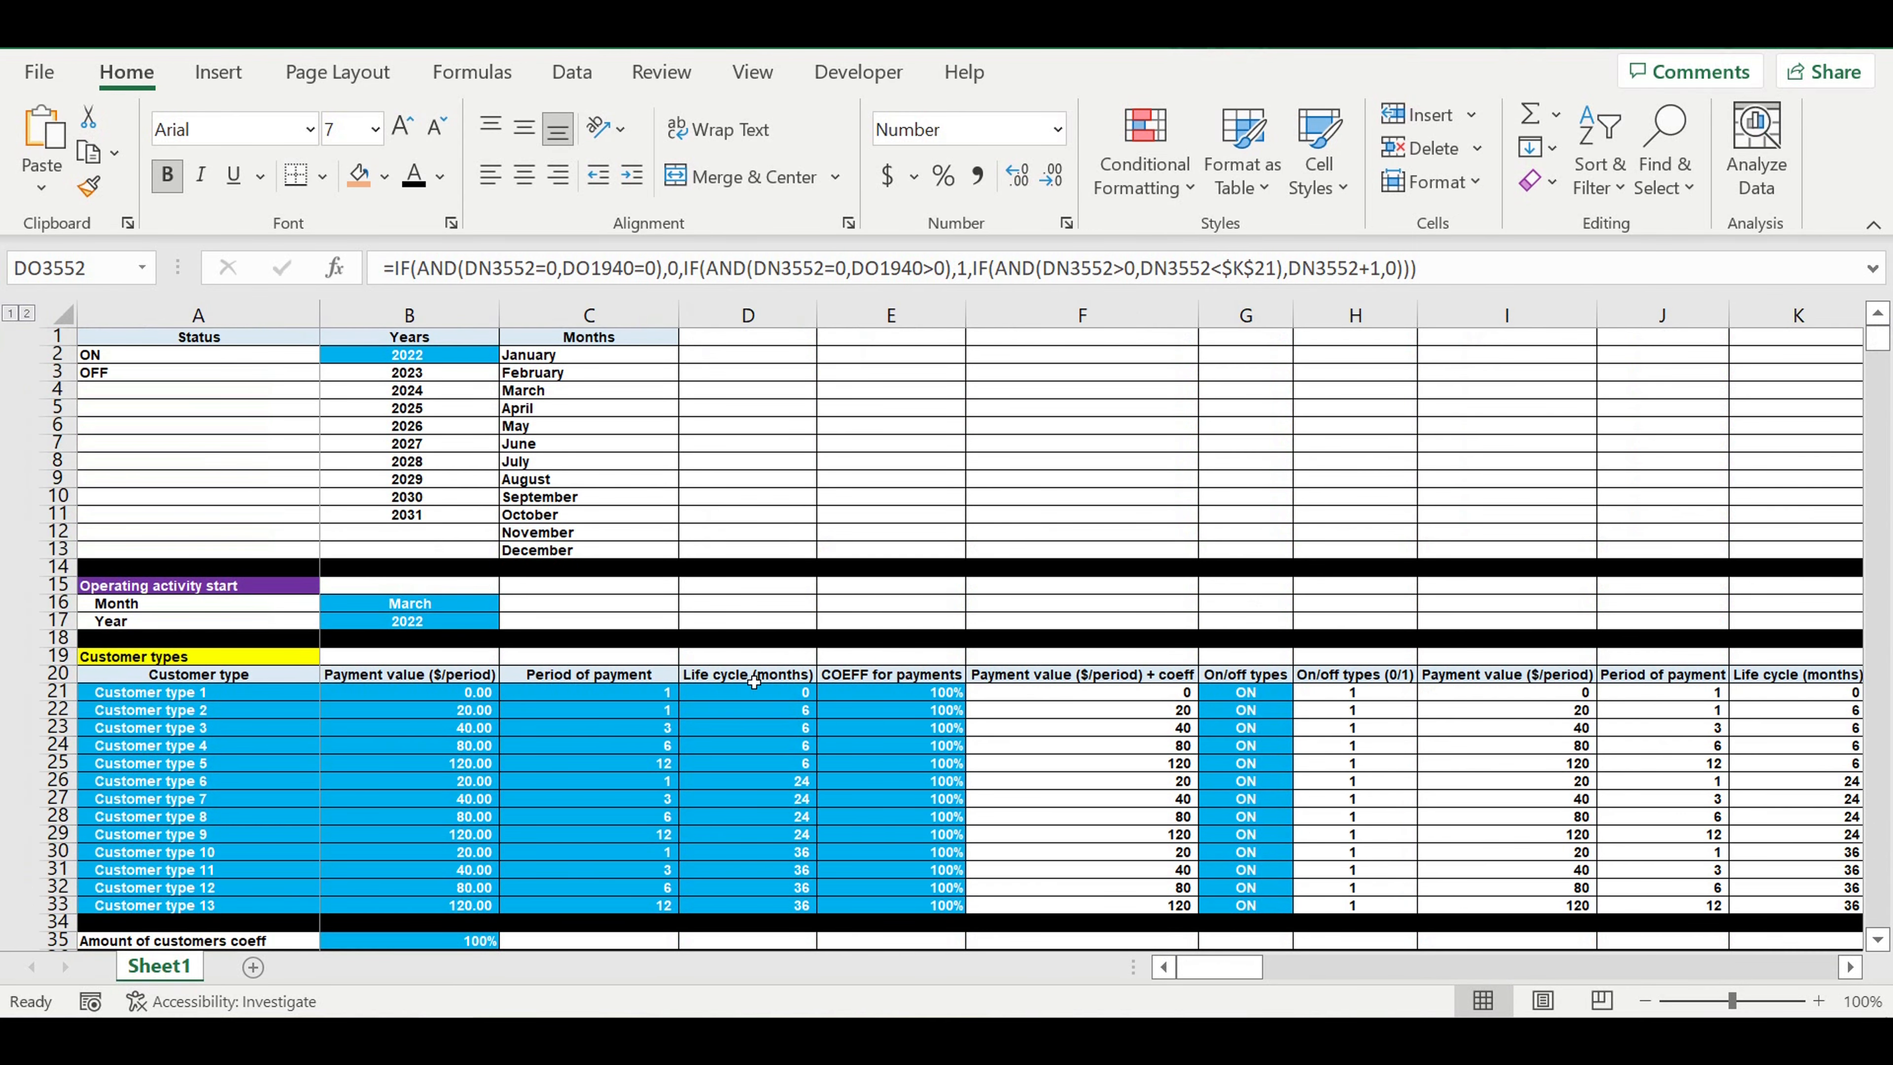
click(603, 699)
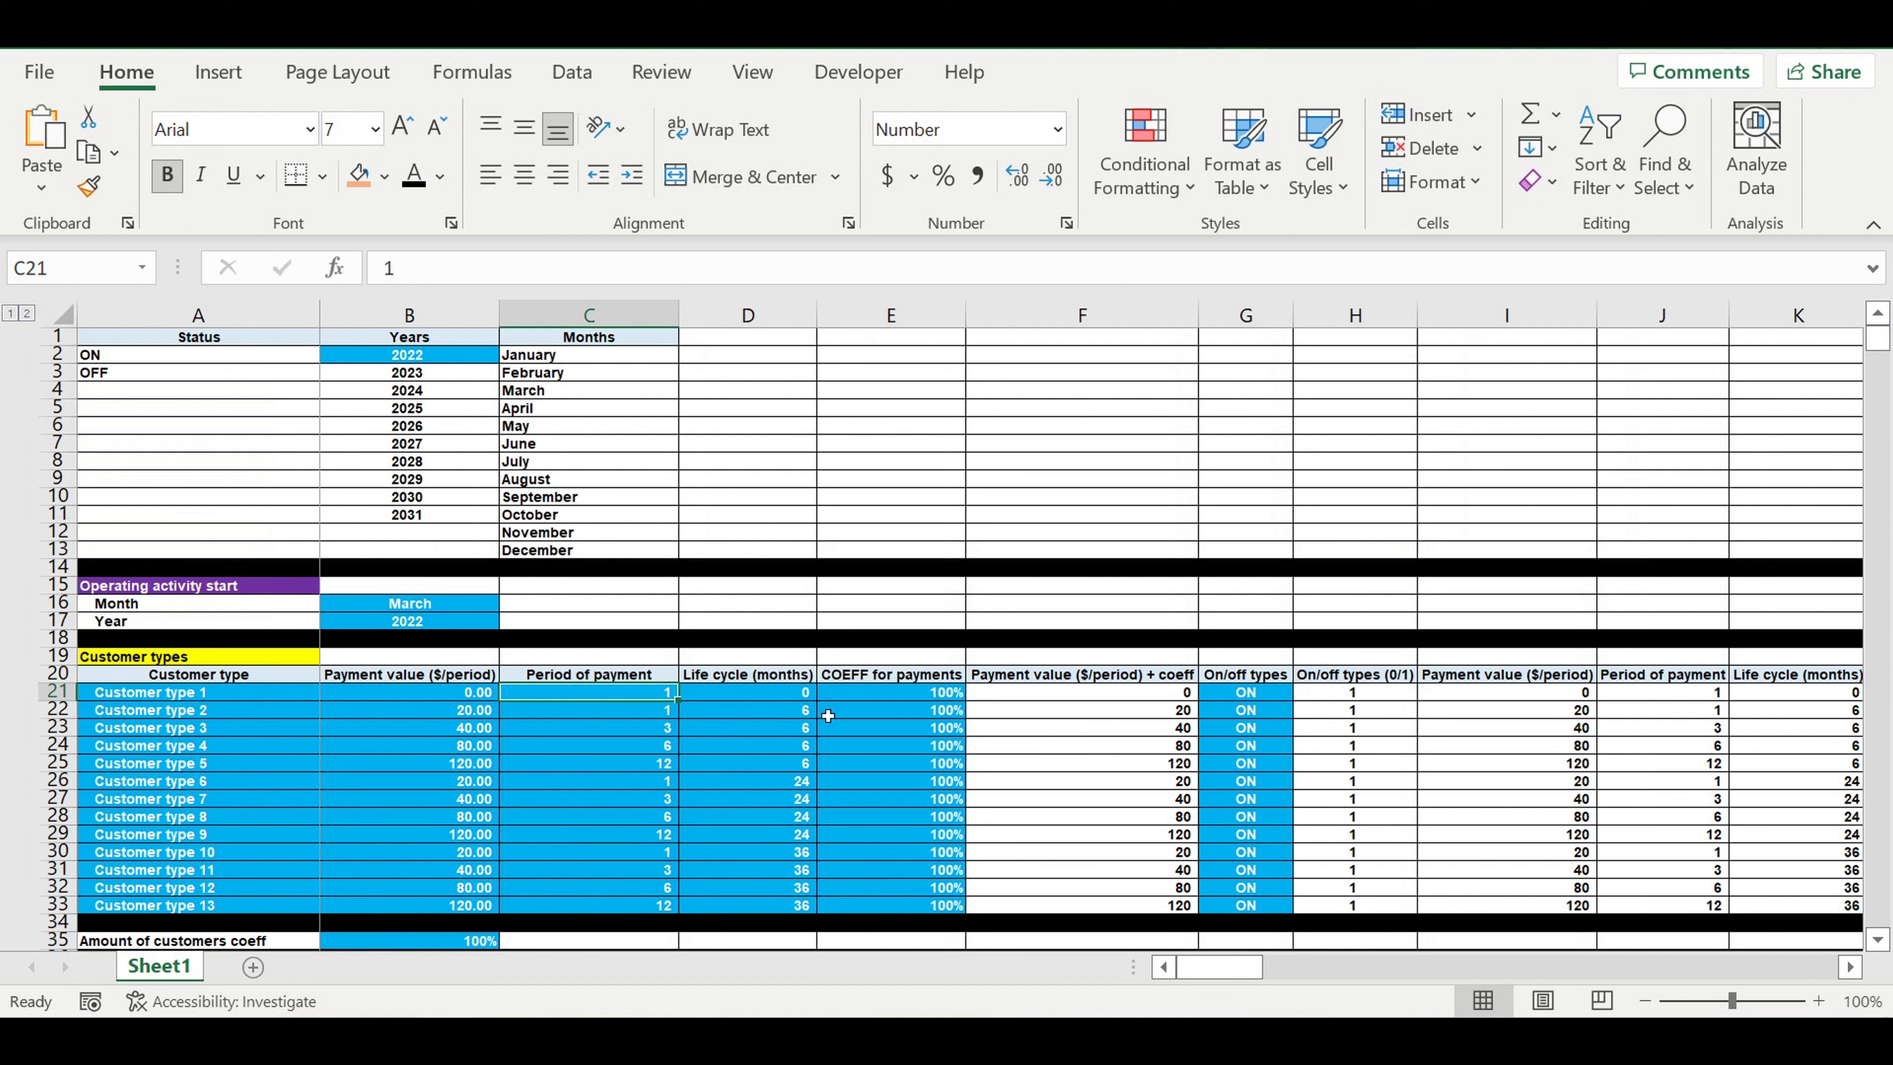
click(775, 696)
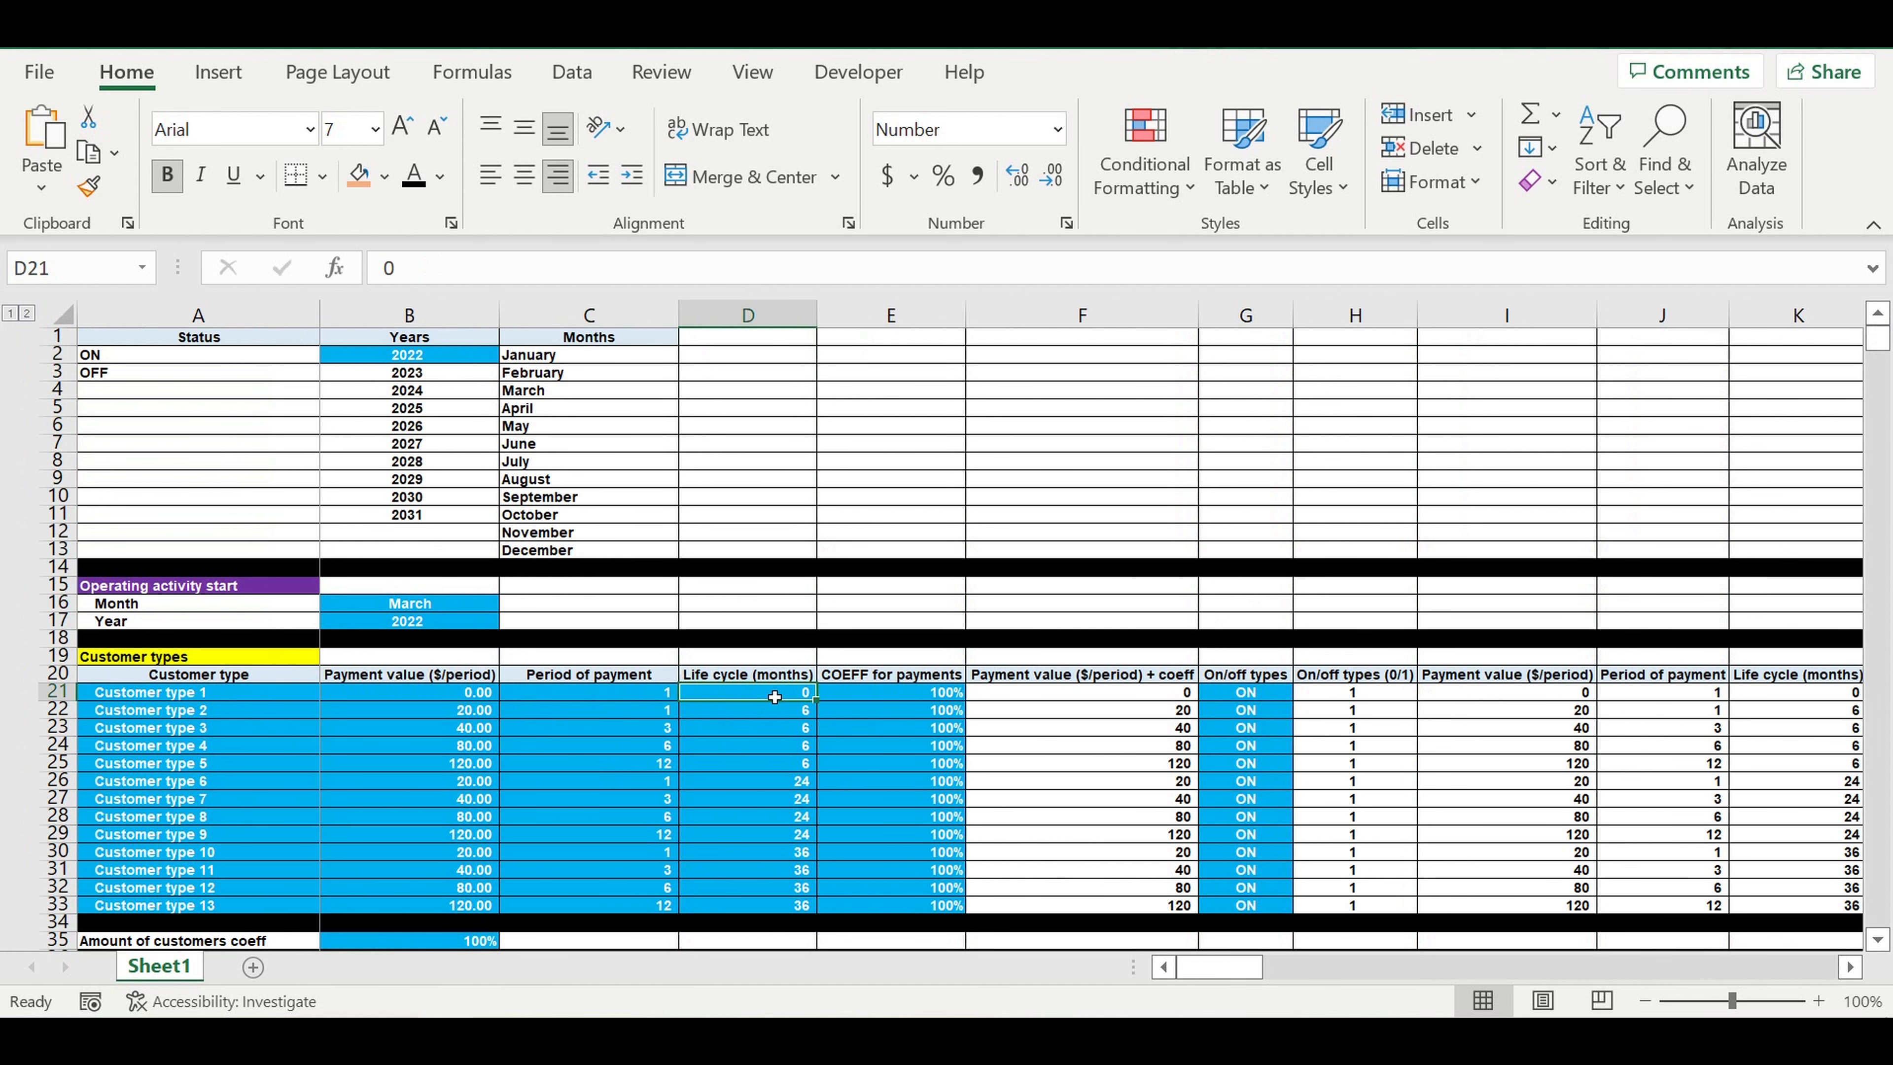
text(8)
key(ctrl+Return)
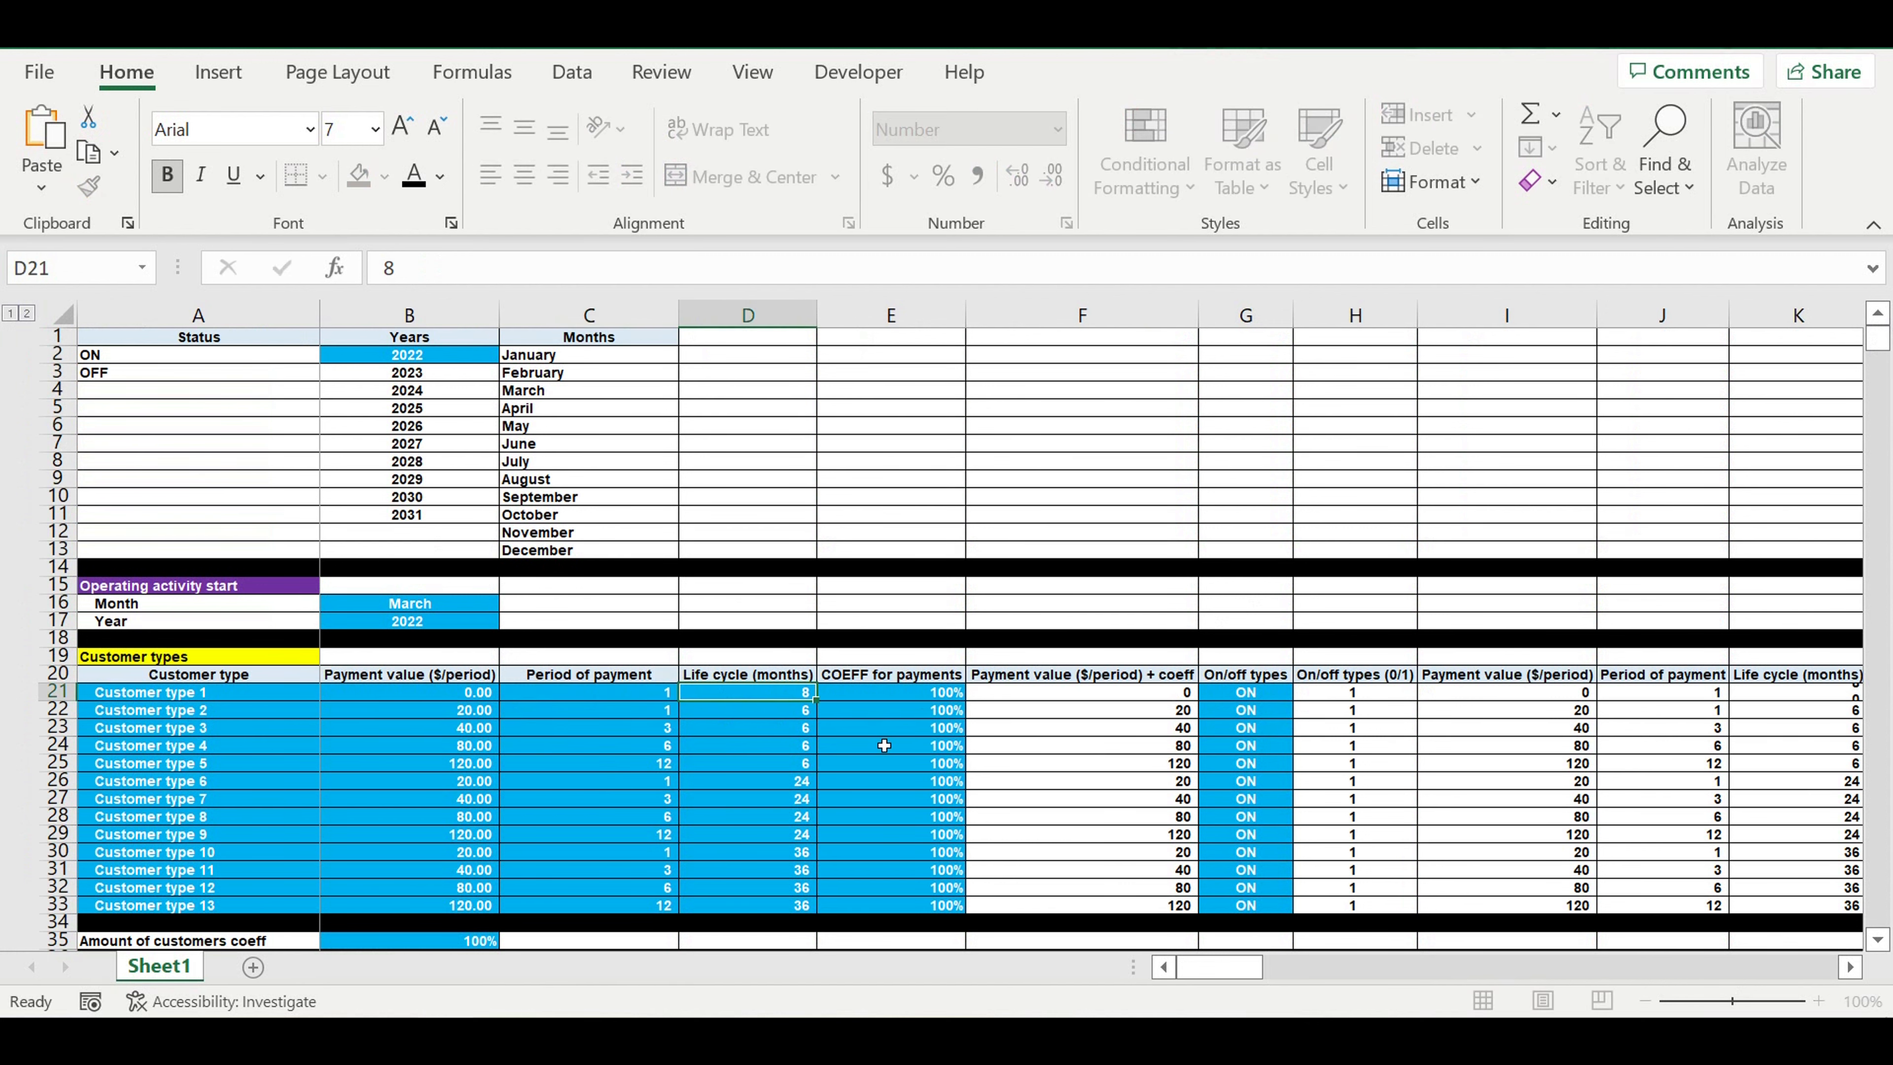
click(884, 745)
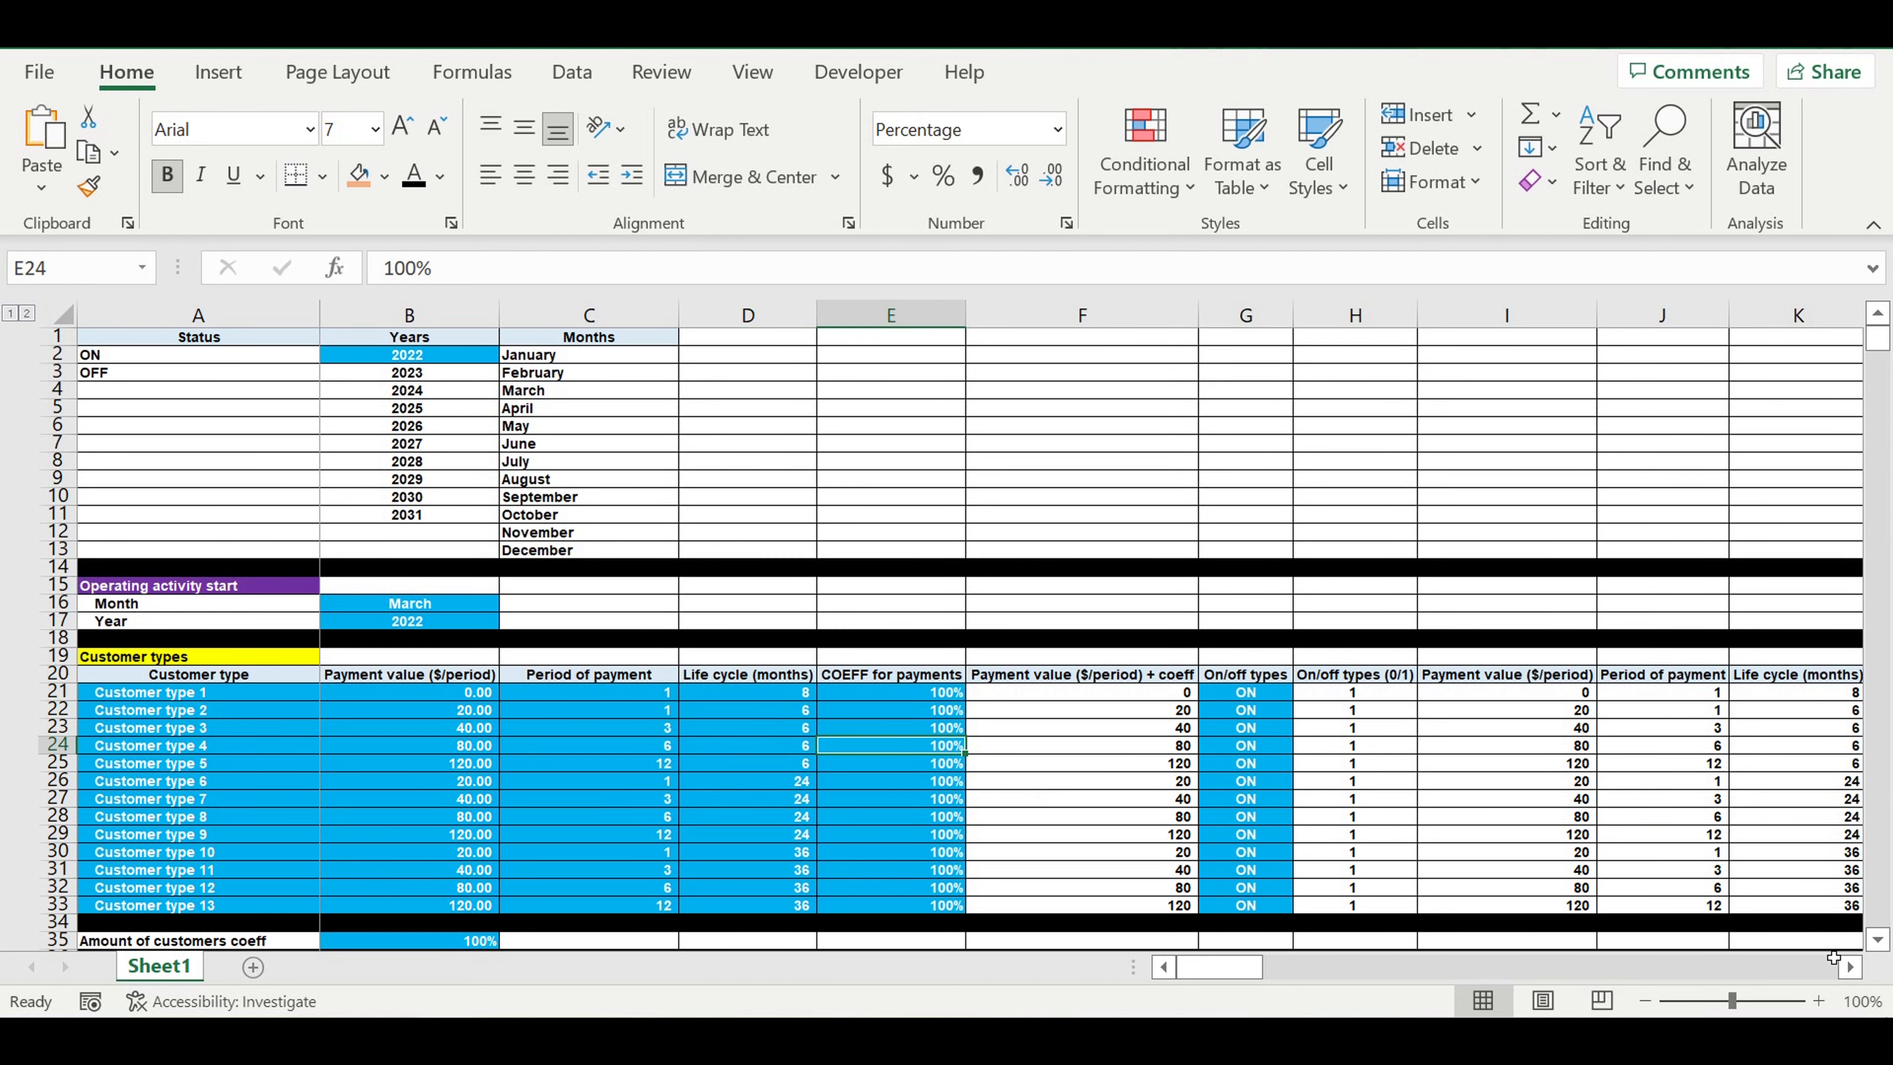
Check Customer type 1's linked life cycle value and examine the count sequence in row 105 near the end of its Life cycle matrix
click(1850, 967)
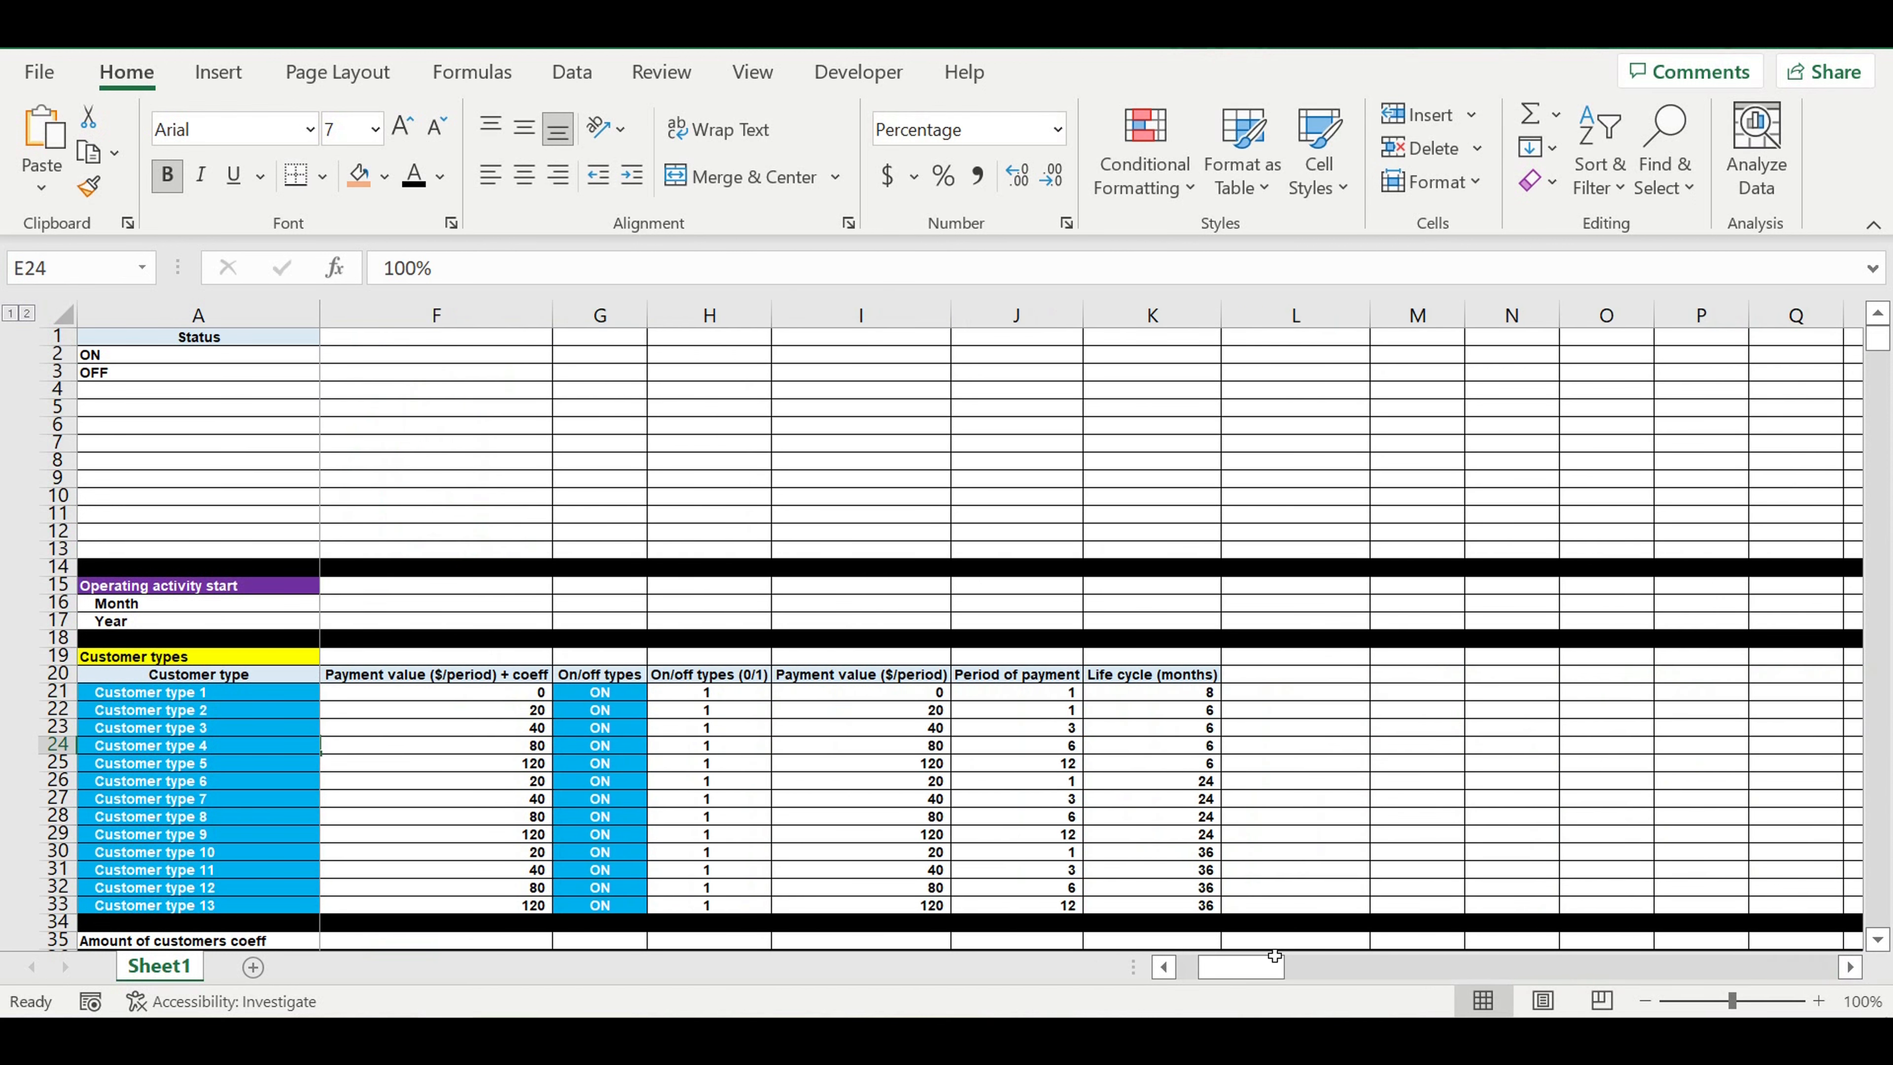
drag(1218, 967, 1196, 968)
click(1876, 340)
drag(1881, 364, 1879, 373)
drag(1888, 920, 1879, 915)
drag(1249, 967, 1823, 977)
drag(985, 658, 506, 658)
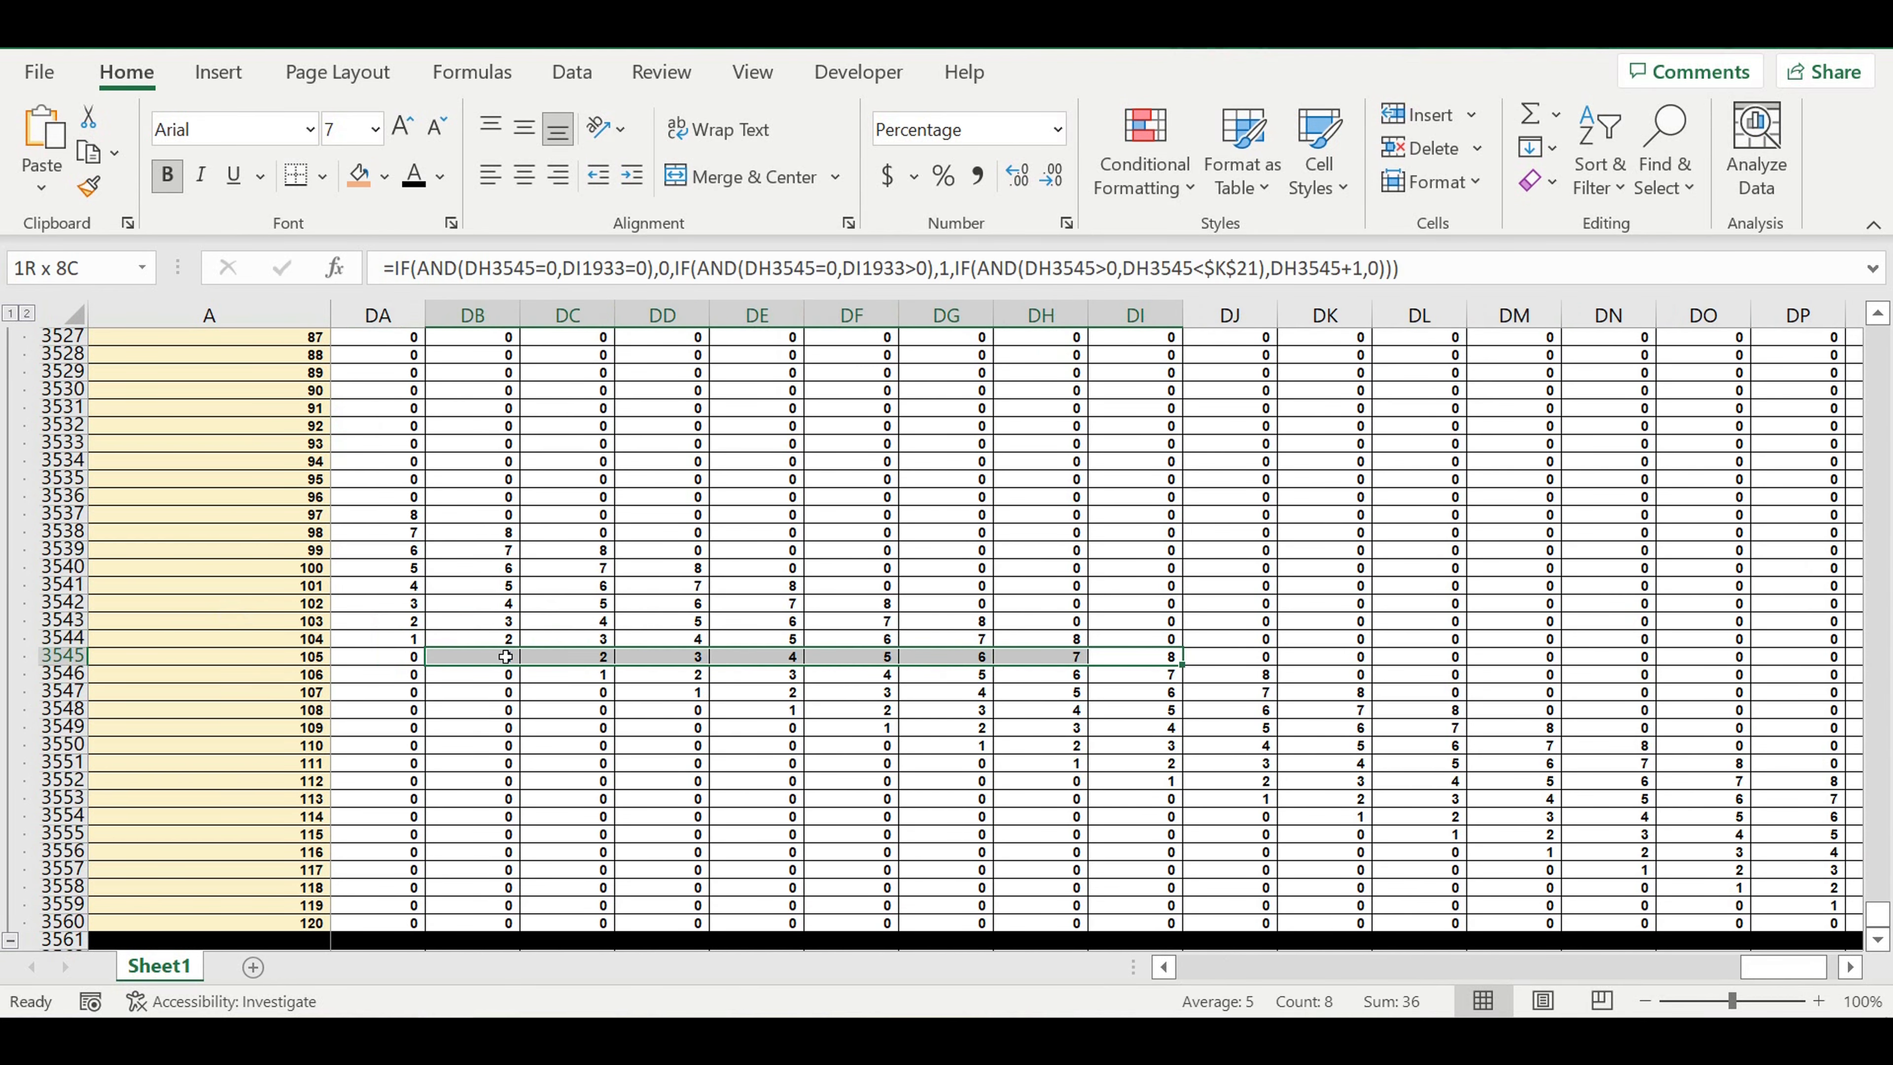
drag(1783, 972, 1113, 955)
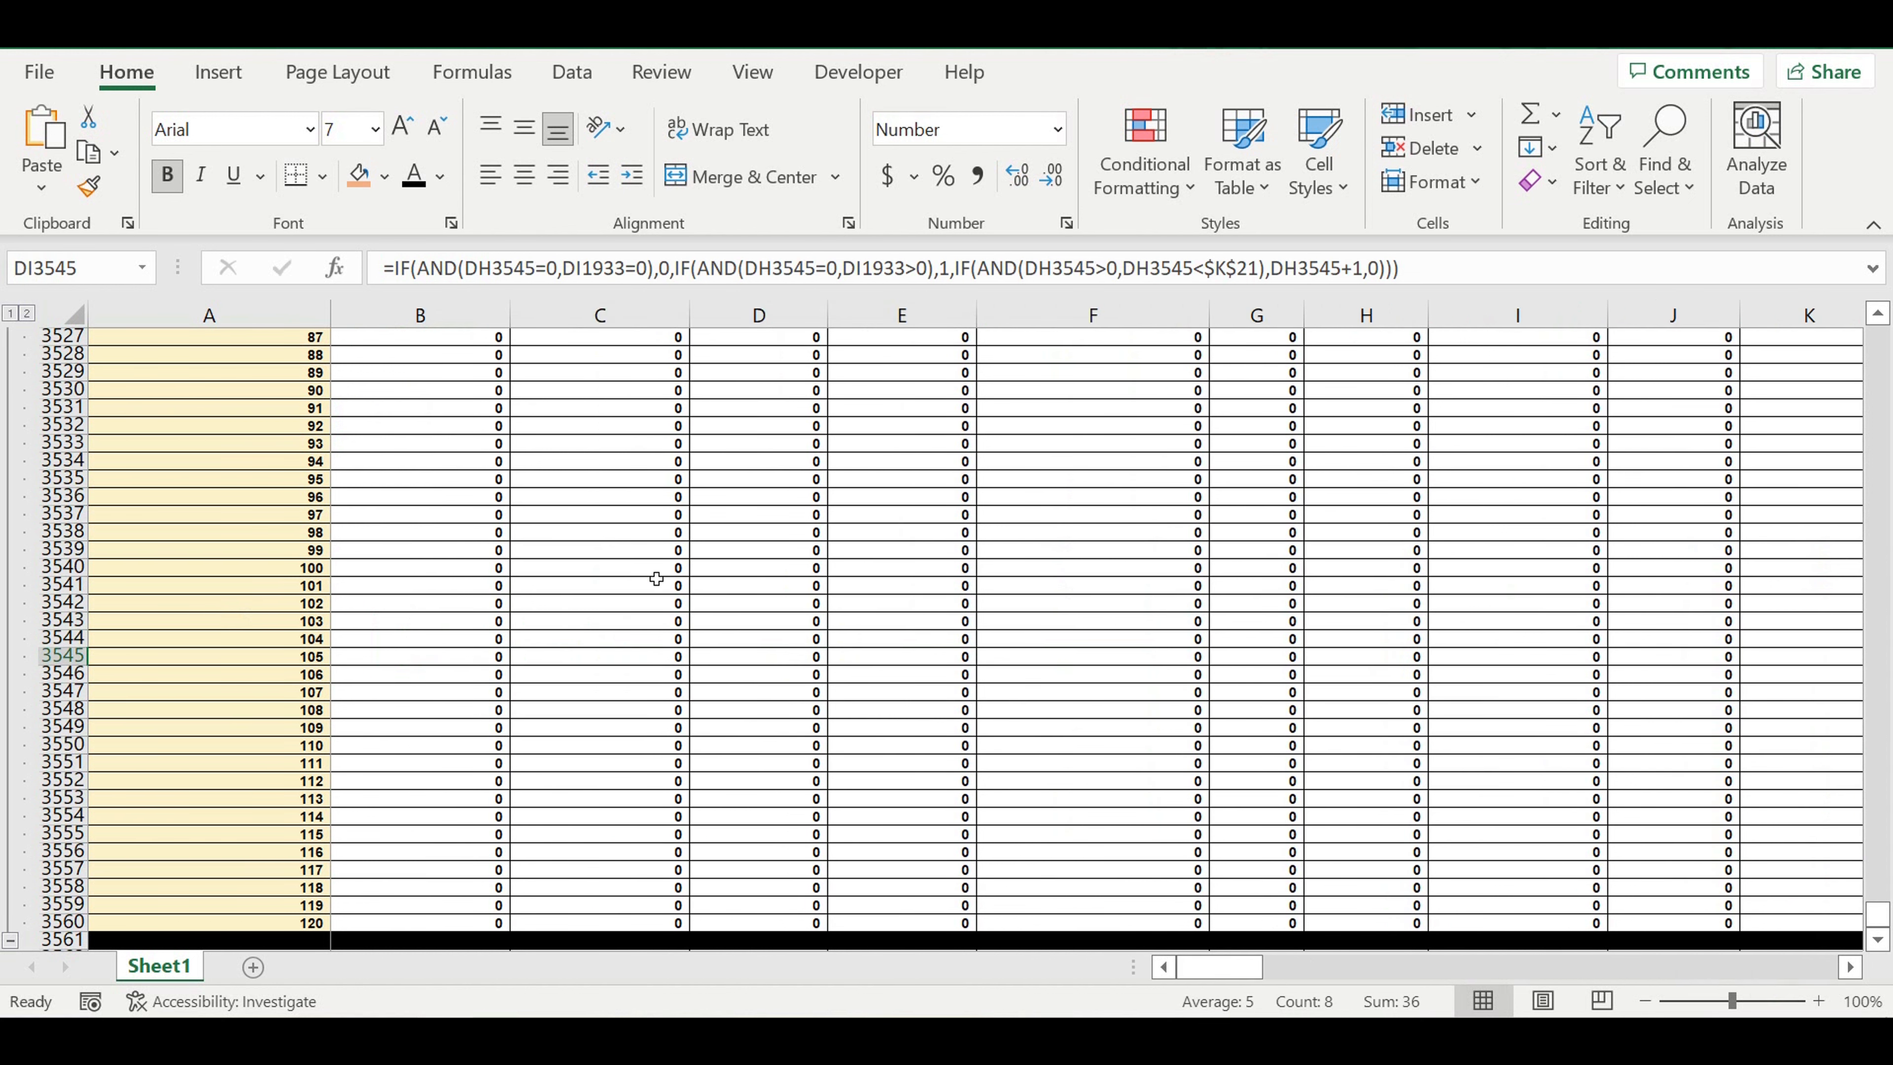
Examine the month counts at the start of the Customer type 1 Life cycle matrix, beginning with March 2022 in row 3
scroll(671, 582, up, 12)
scroll(692, 593, up, 17)
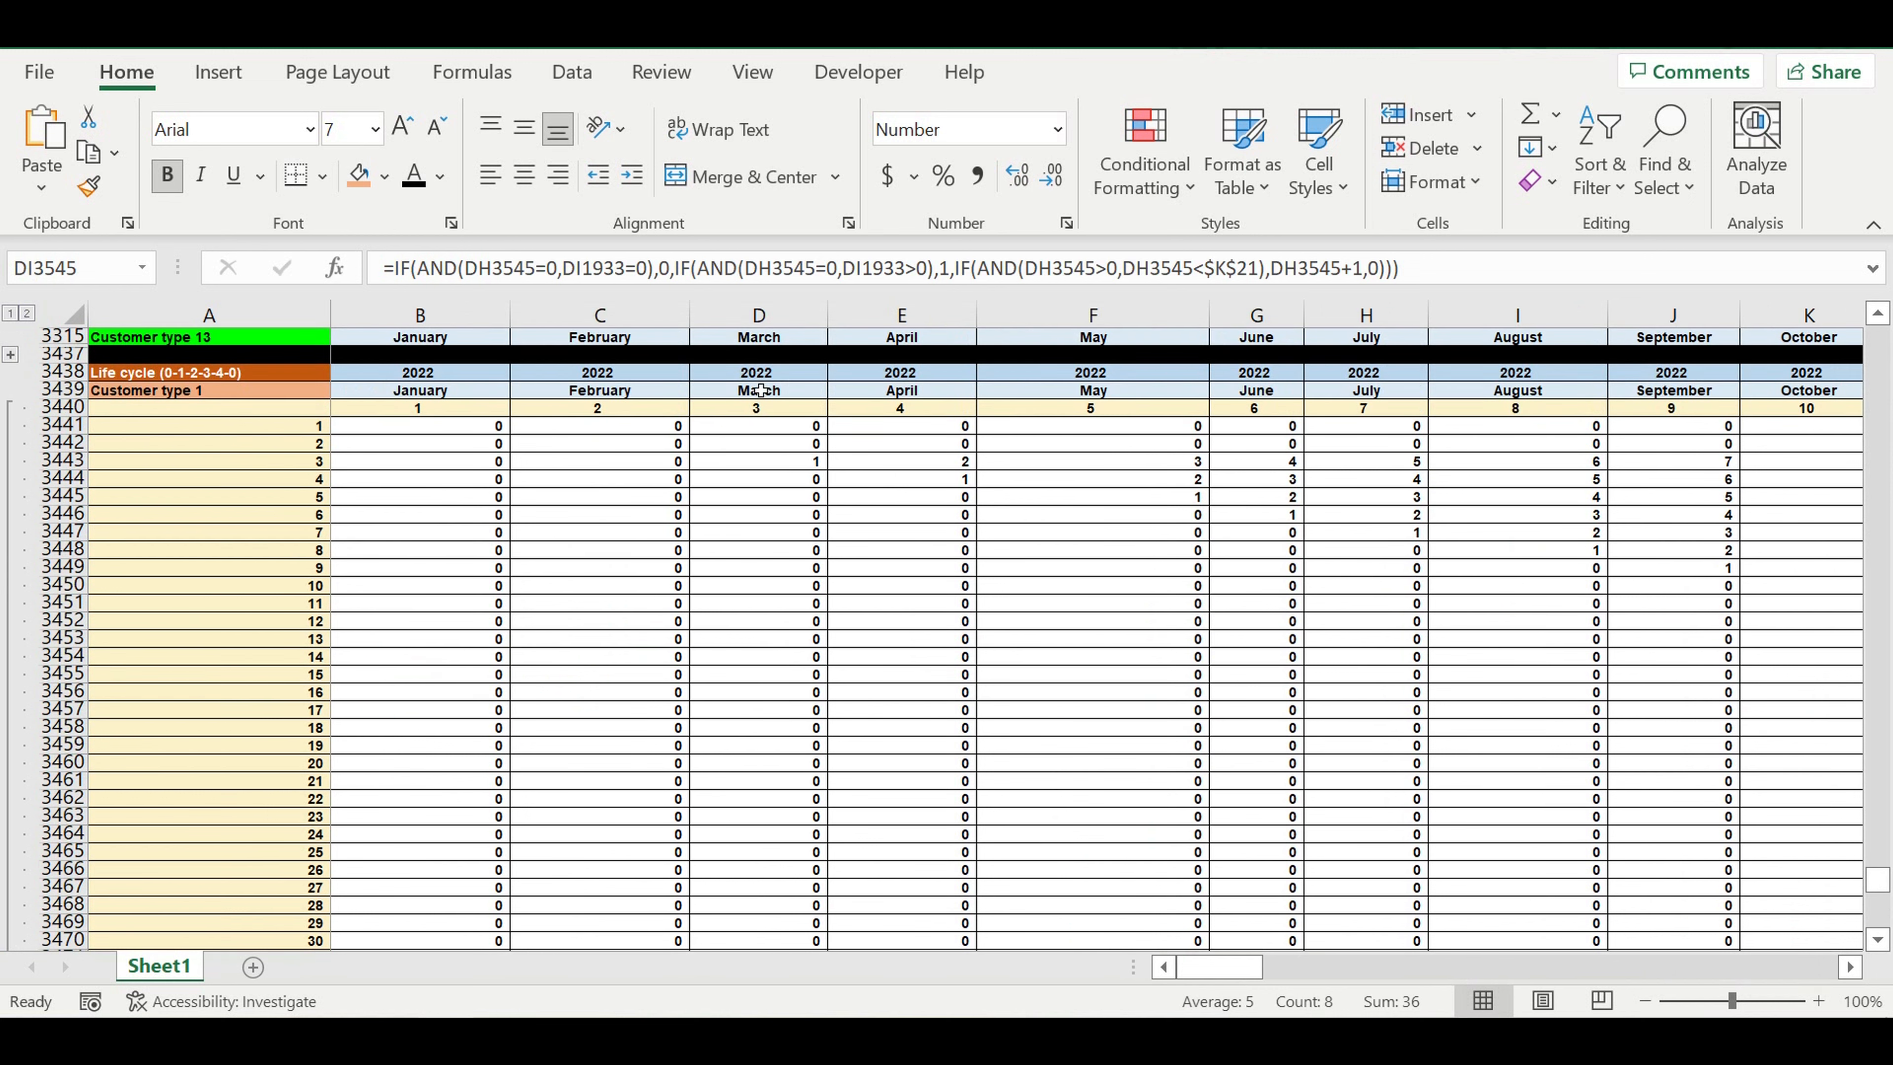
click(760, 392)
drag(794, 458, 894, 478)
mouse_move(1245, 486)
mouse_down()
mouse_move(1788, 486)
mouse_move(1788, 464)
mouse_move(1225, 464)
mouse_up()
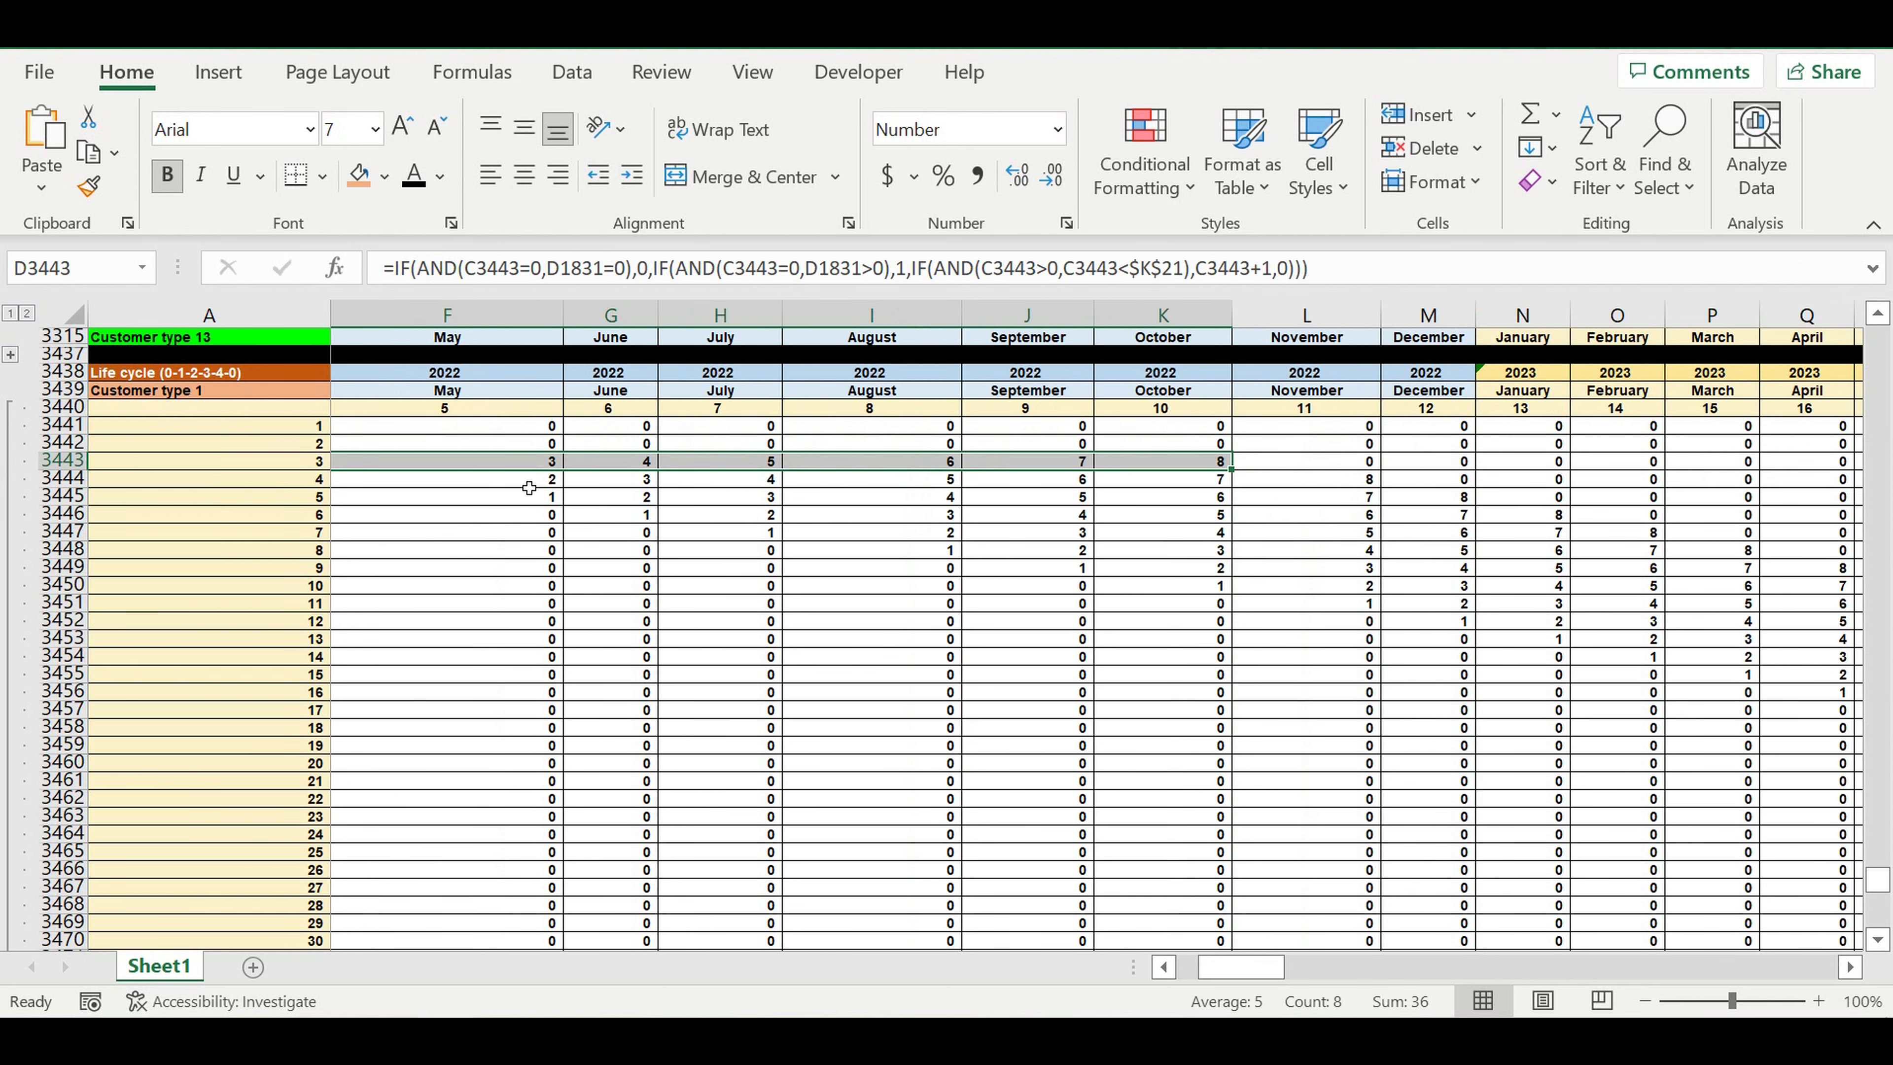
drag(525, 497, 1422, 505)
click(1178, 570)
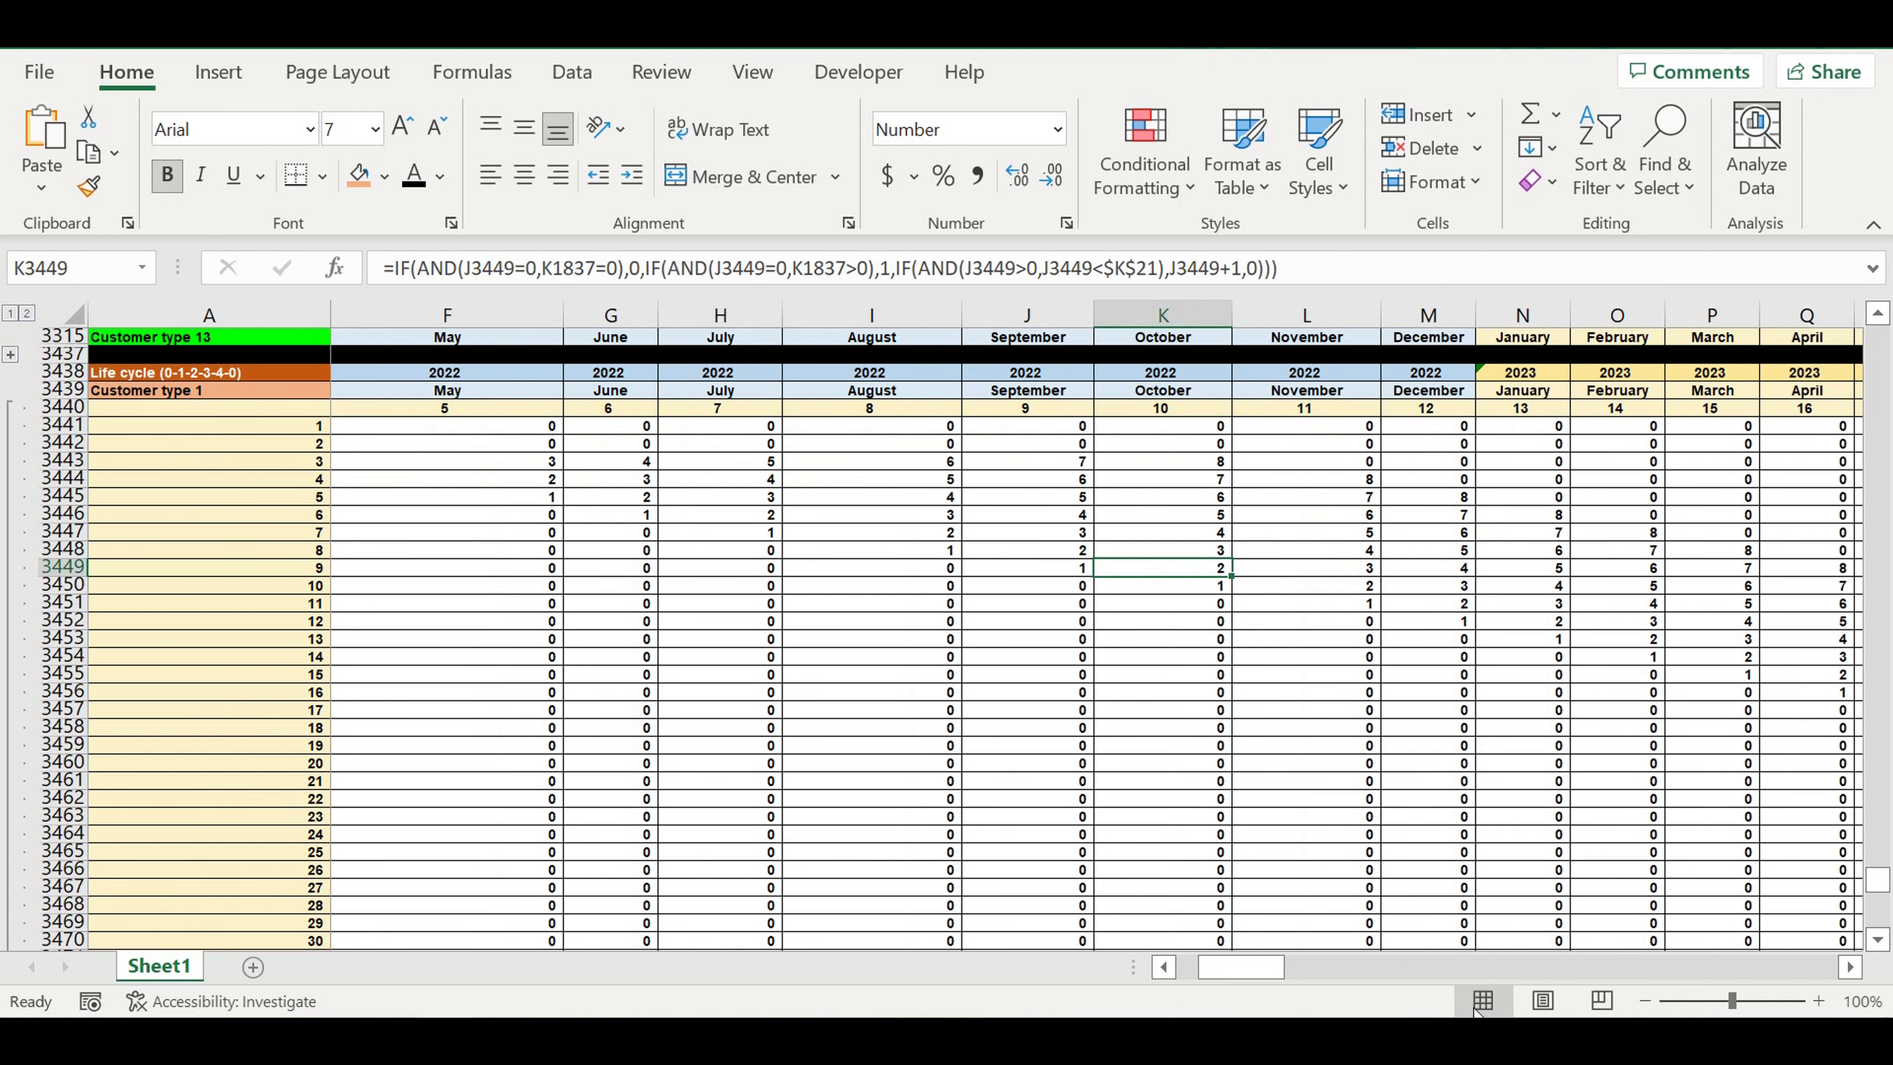
drag(1199, 973, 1179, 970)
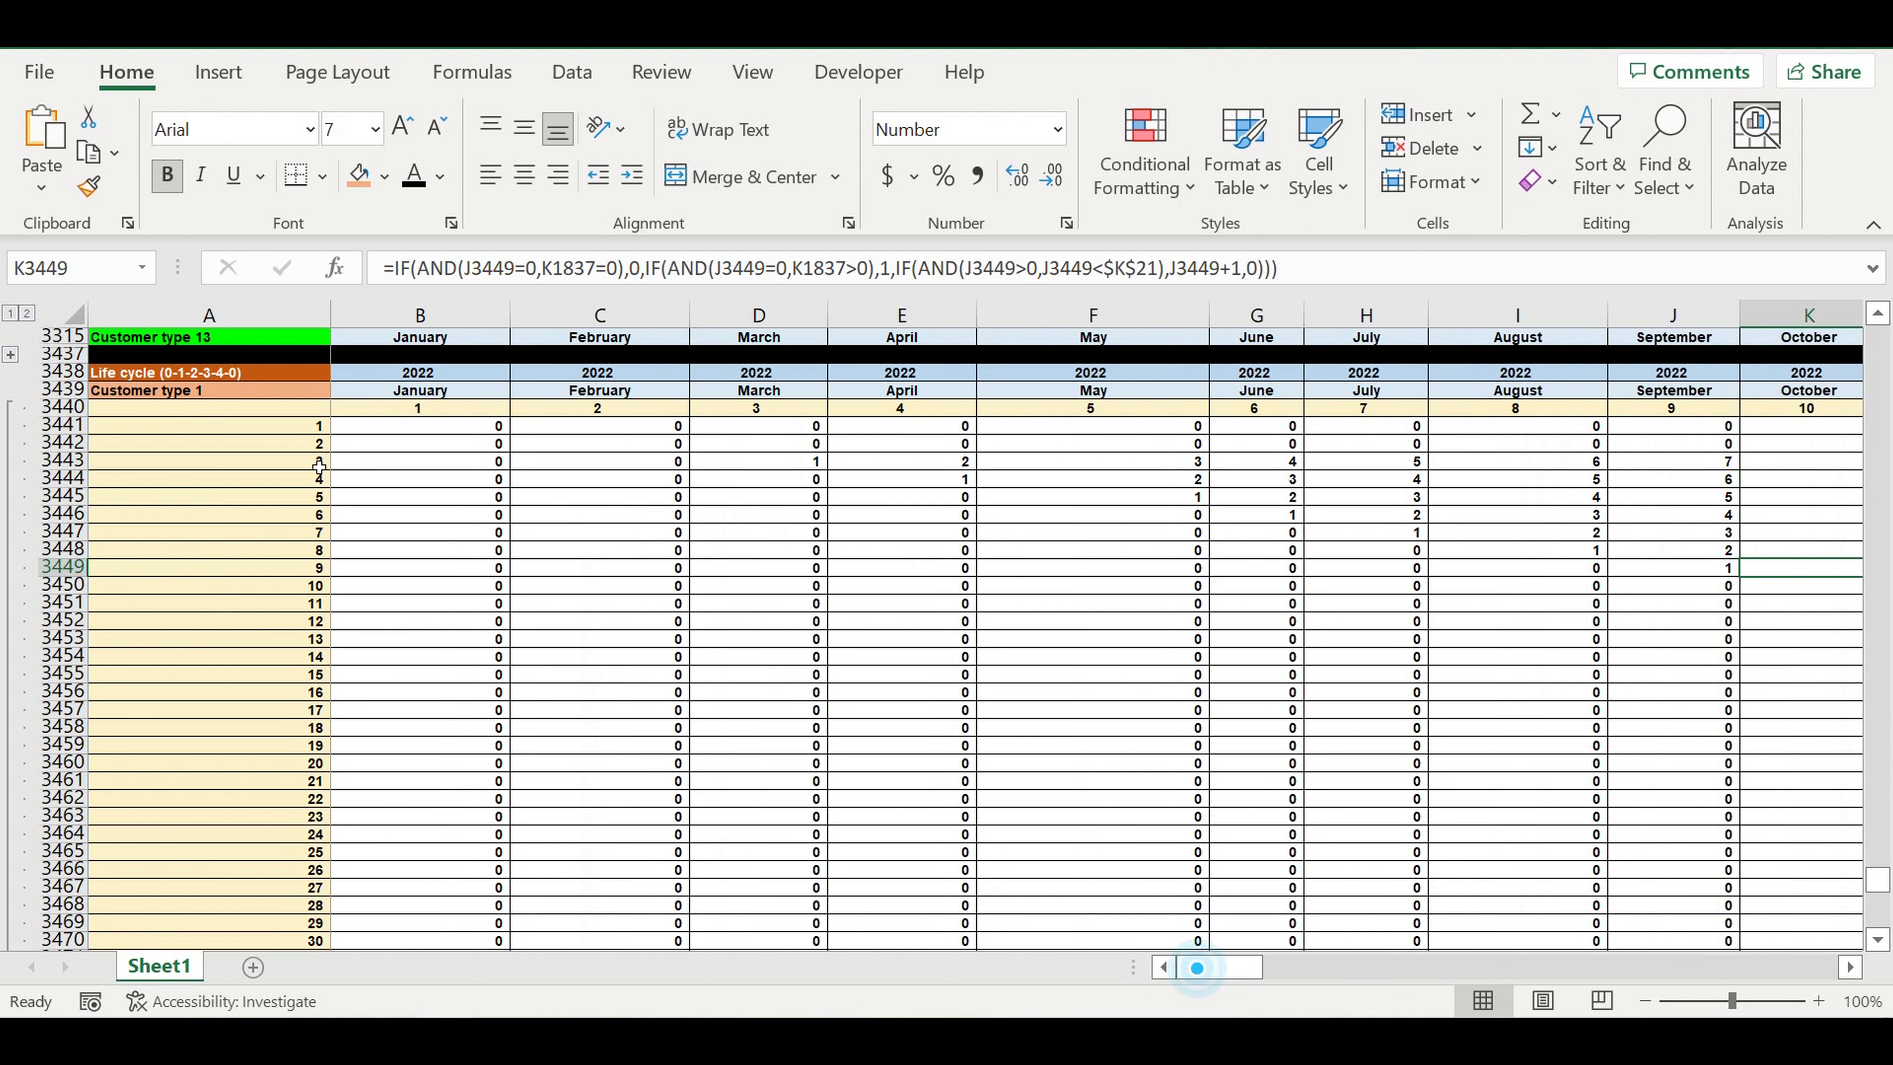
Collapse the grouped rows of the Customer type 1 Life cycle matrix
drag(63, 376, 59, 496)
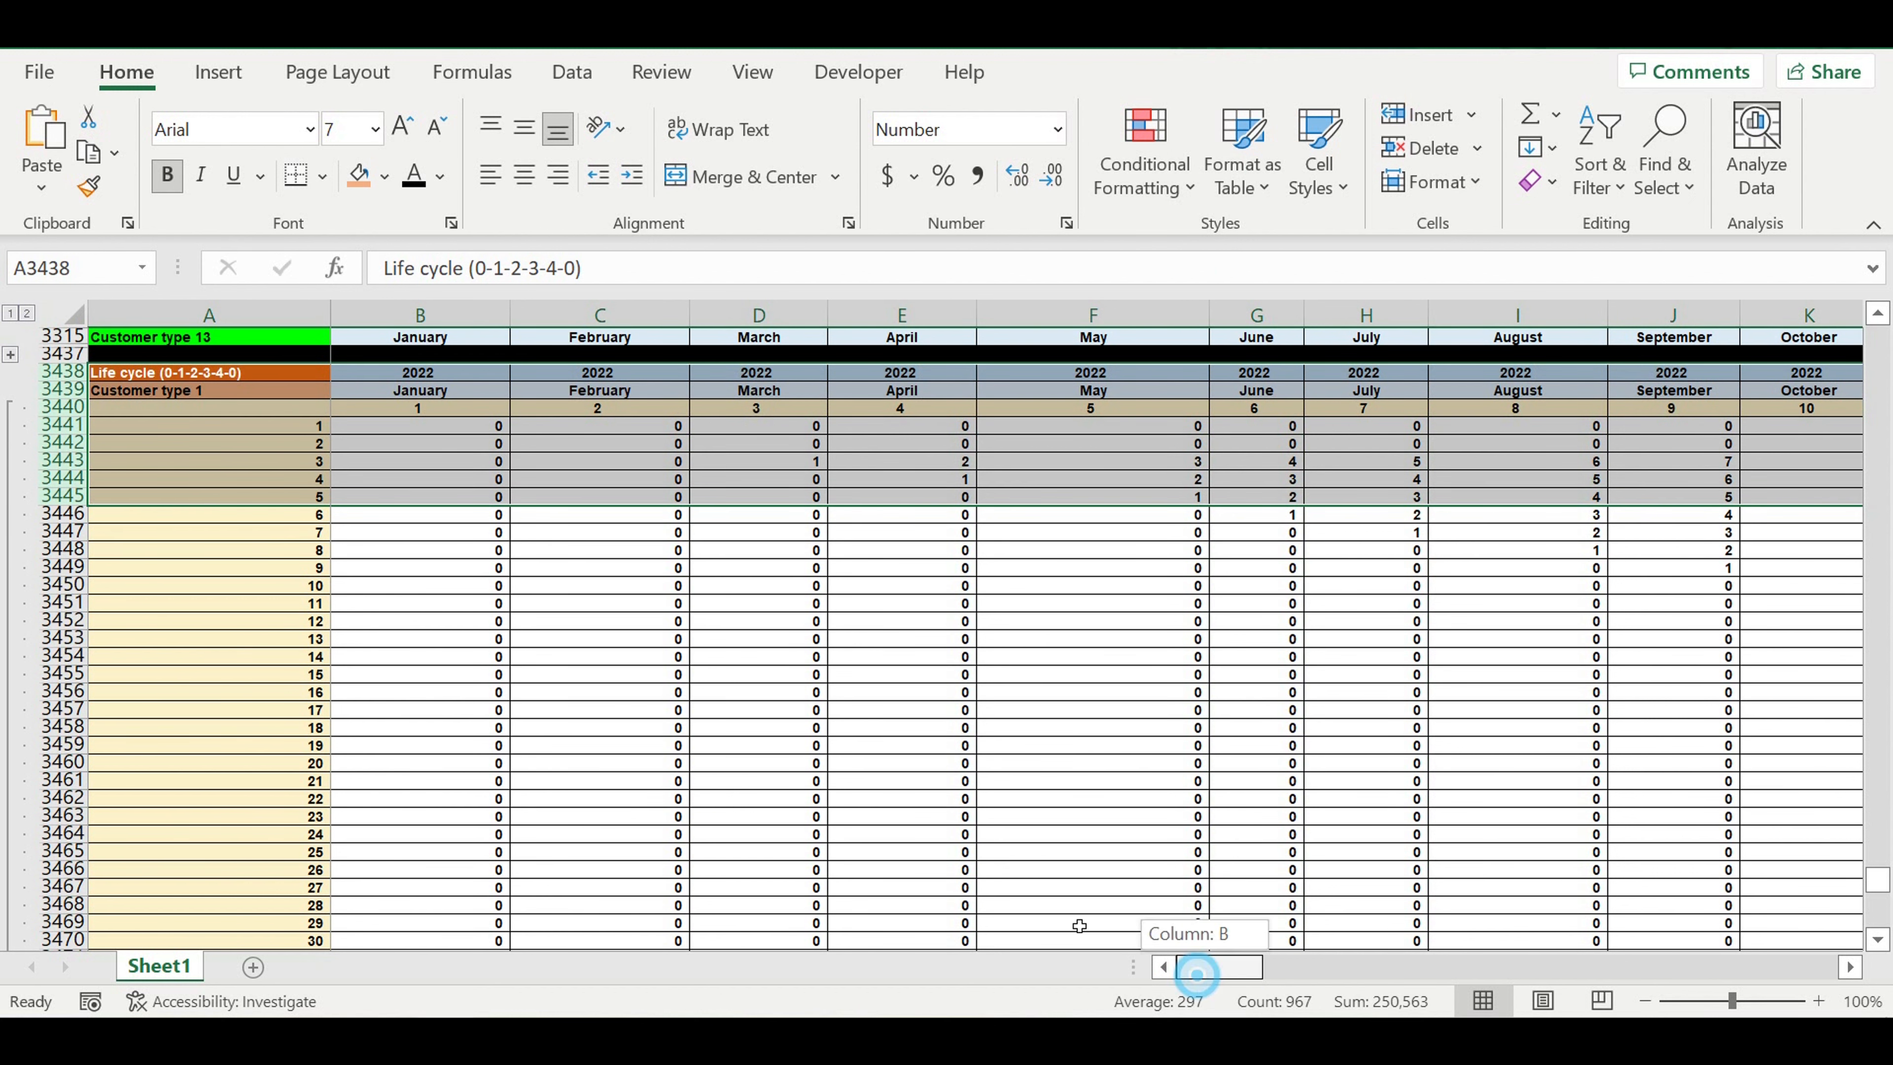
scroll(486, 689, down, 8)
scroll(335, 727, down, 15)
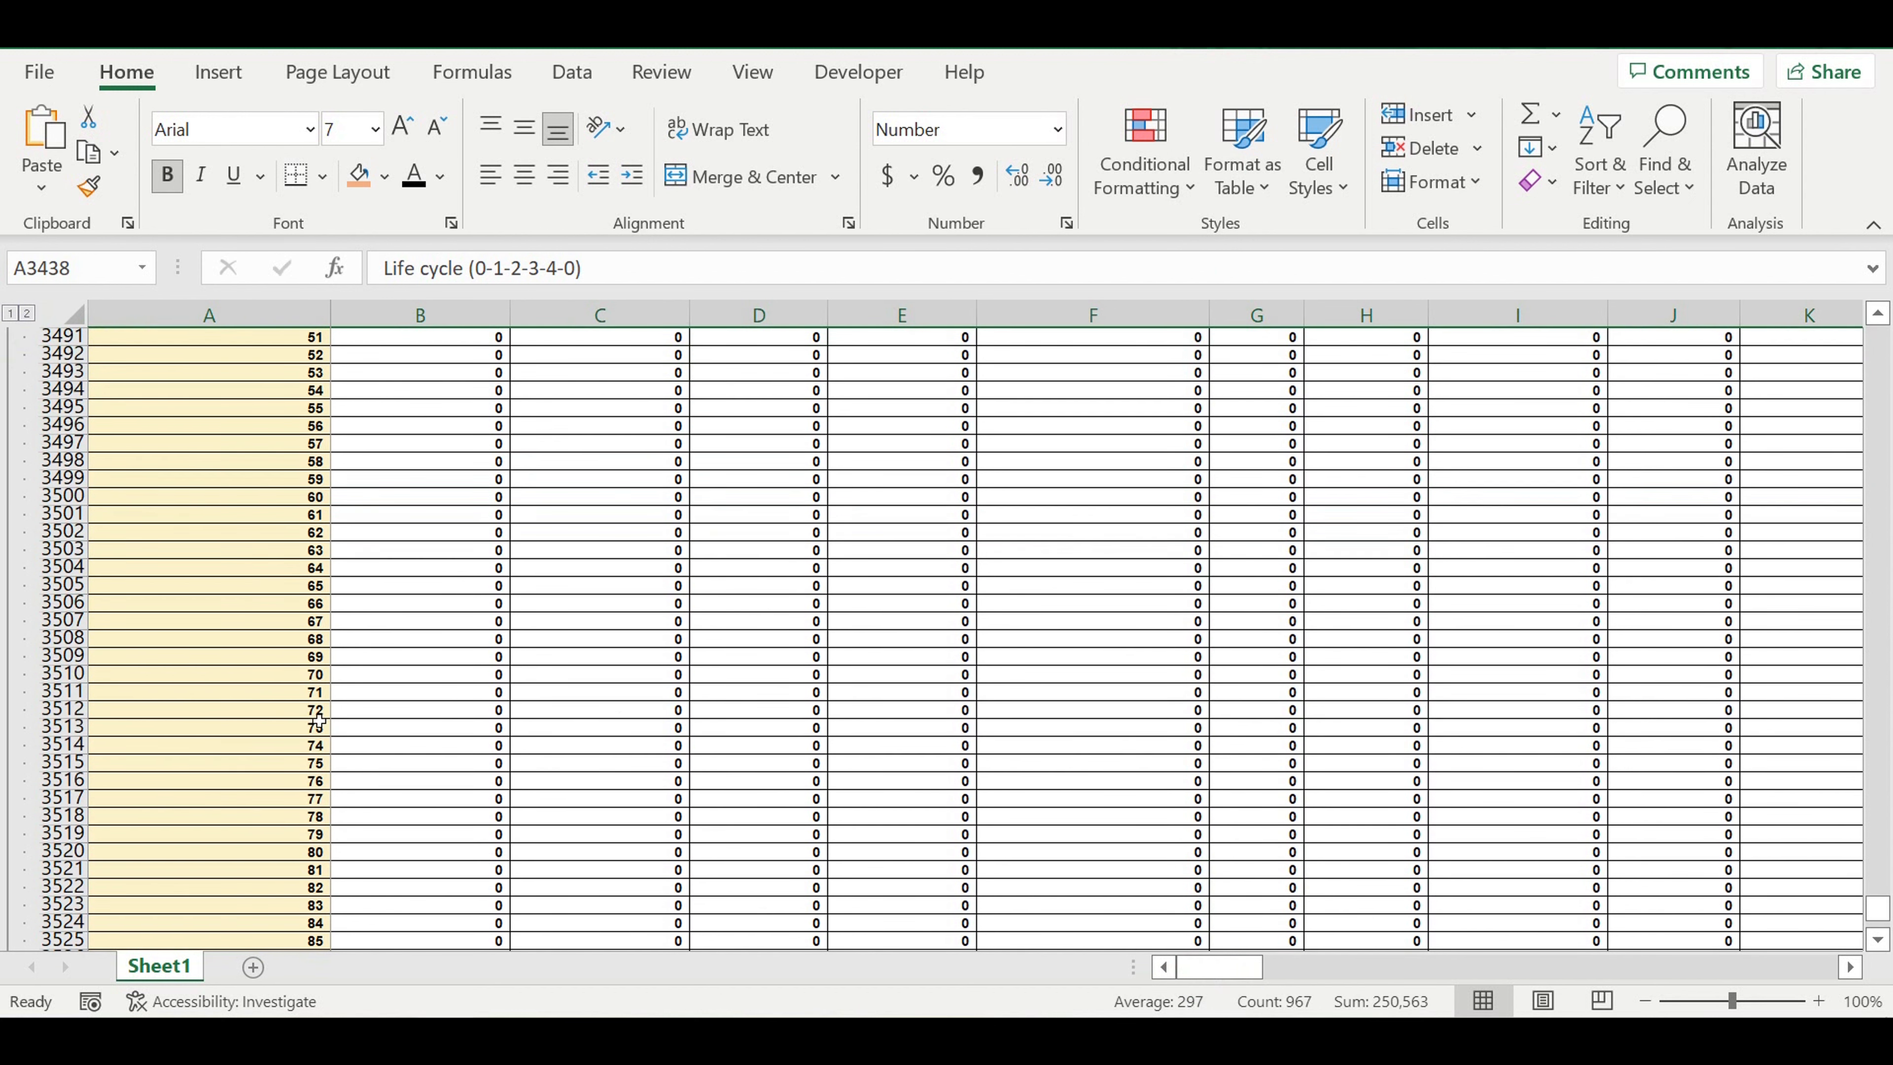
scroll(301, 727, down, 12)
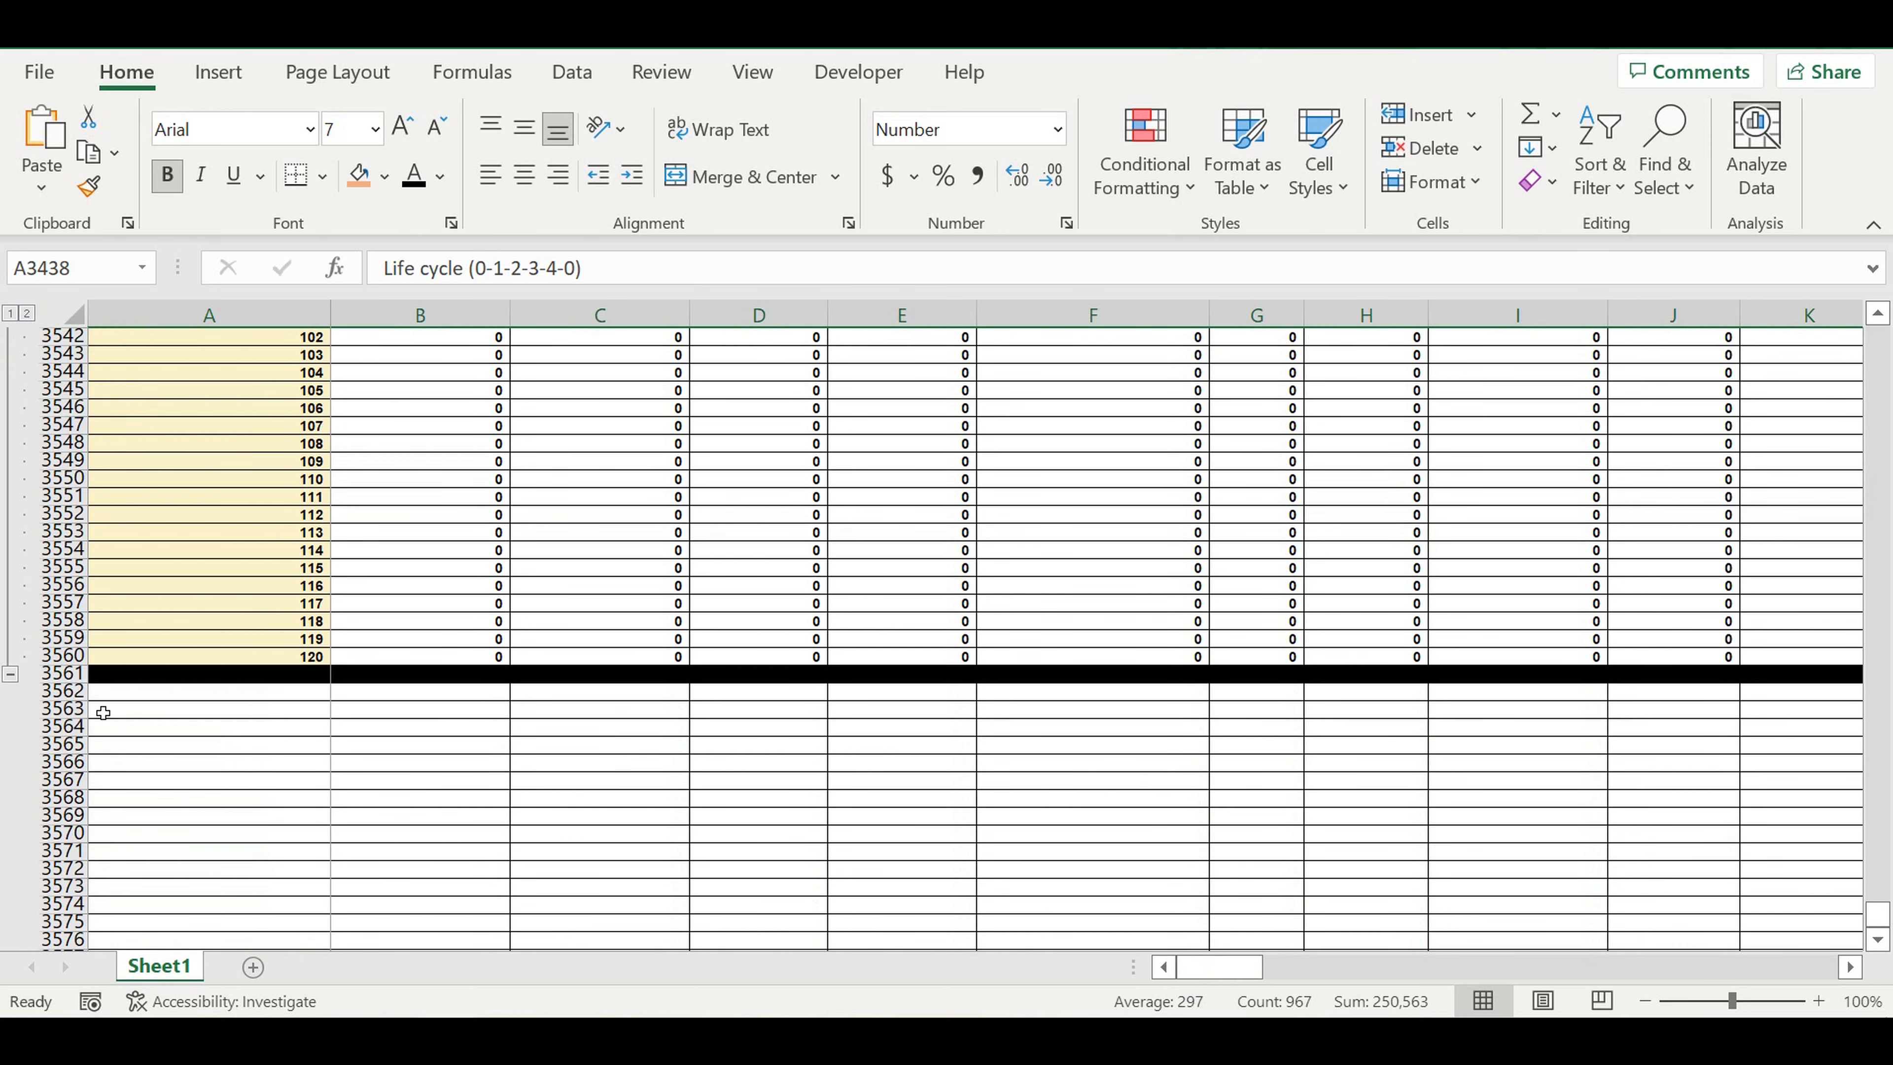
click(11, 676)
scroll(350, 542, up, 3)
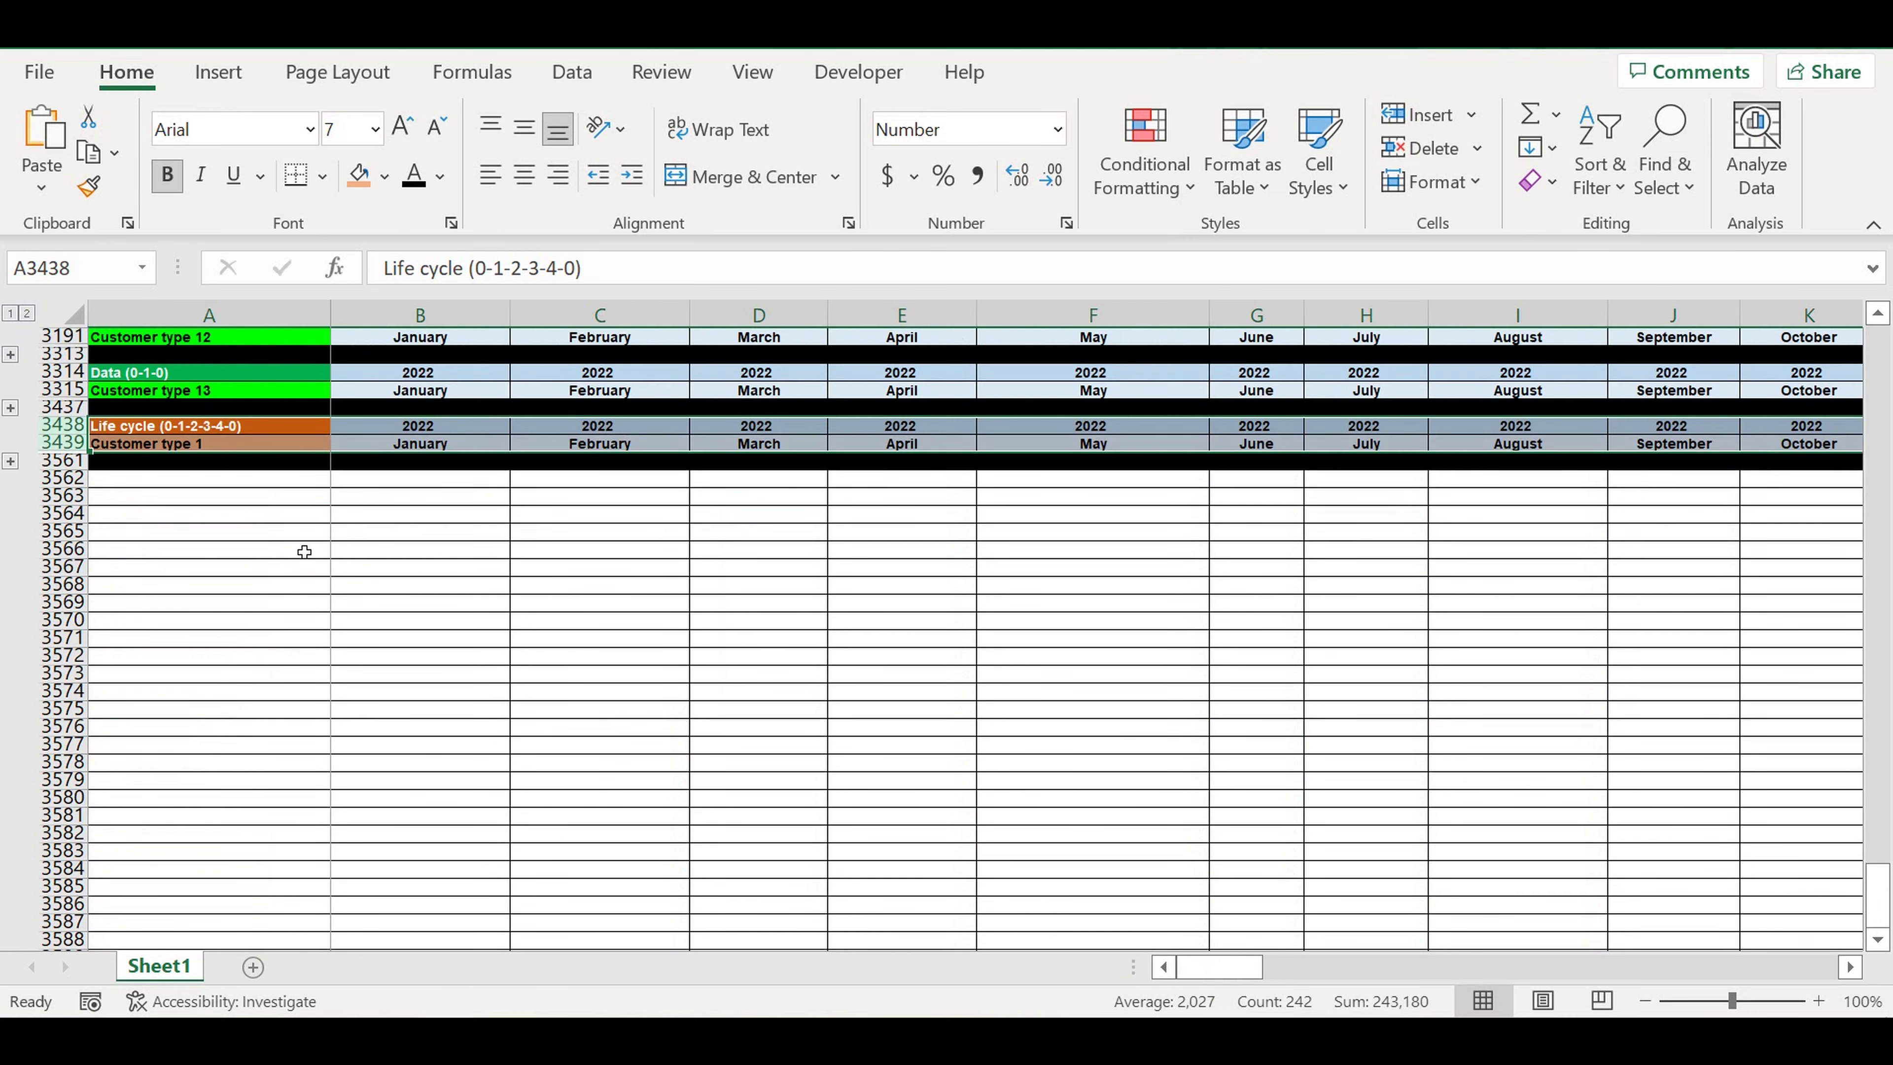
click(227, 551)
Copy the Customer type 1 Life cycle block, rows 3438 to 3561, and paste it from A3562 for Customer type 2
drag(62, 425, 83, 475)
key(ctrl+c)
click(145, 479)
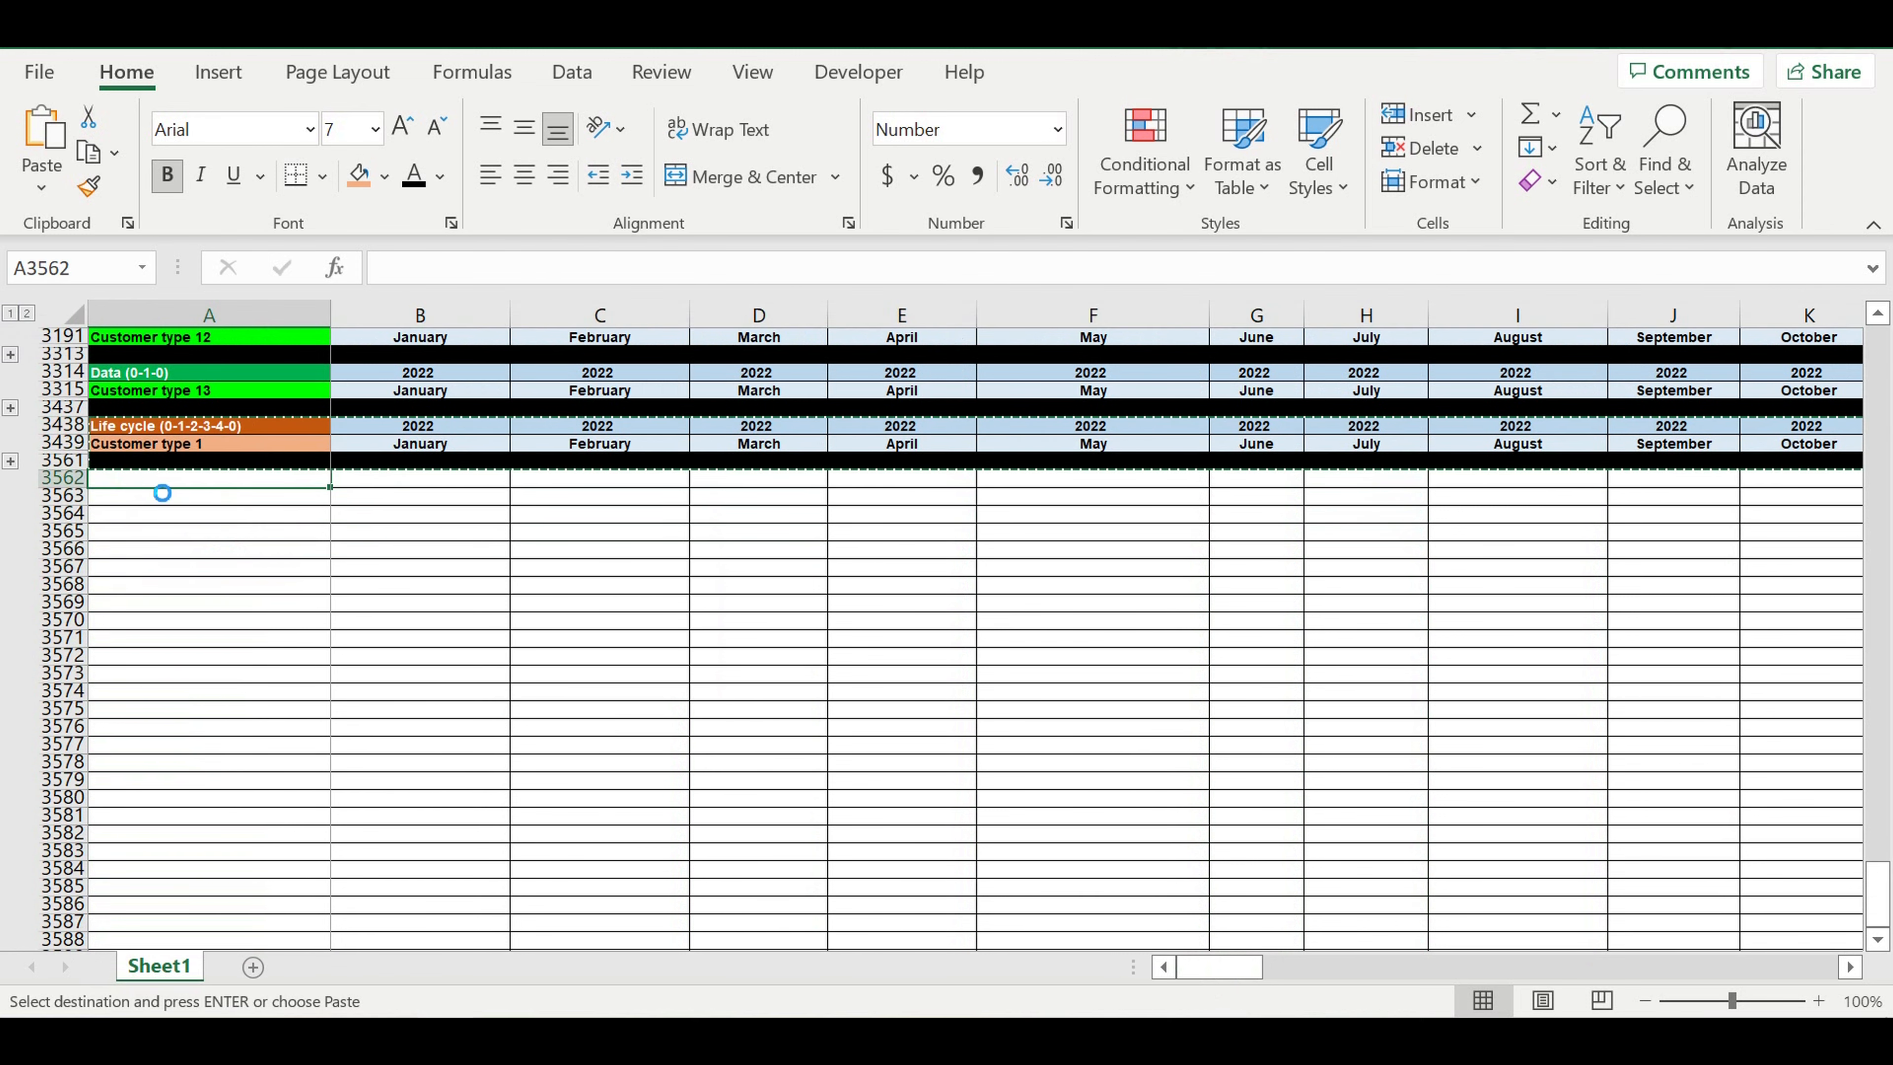
key(ctrl+shift+Down)
key(ctrl+v)
click(204, 591)
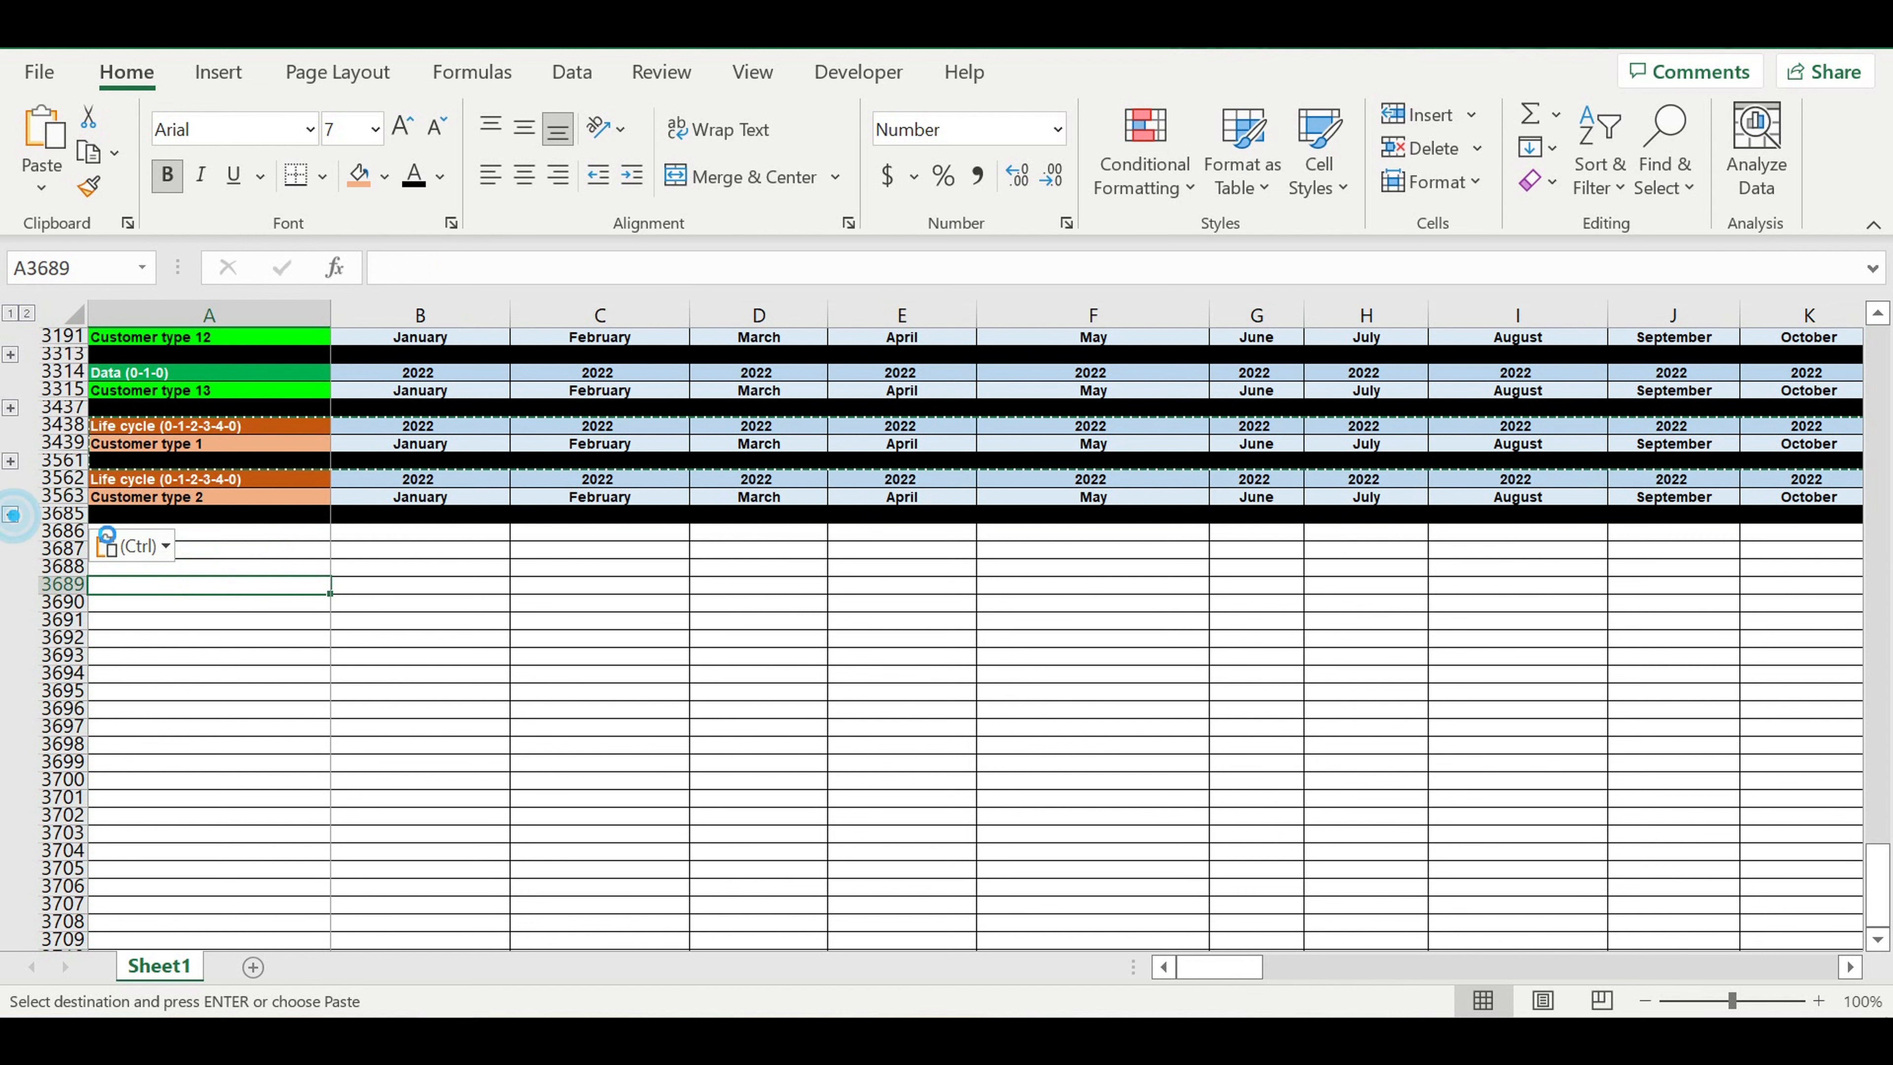
Expand the grouped rows of the Customer type 2 Life cycle matrix and return to its header rows
click(10, 515)
scroll(555, 544, down, 20)
scroll(559, 545, up, 20)
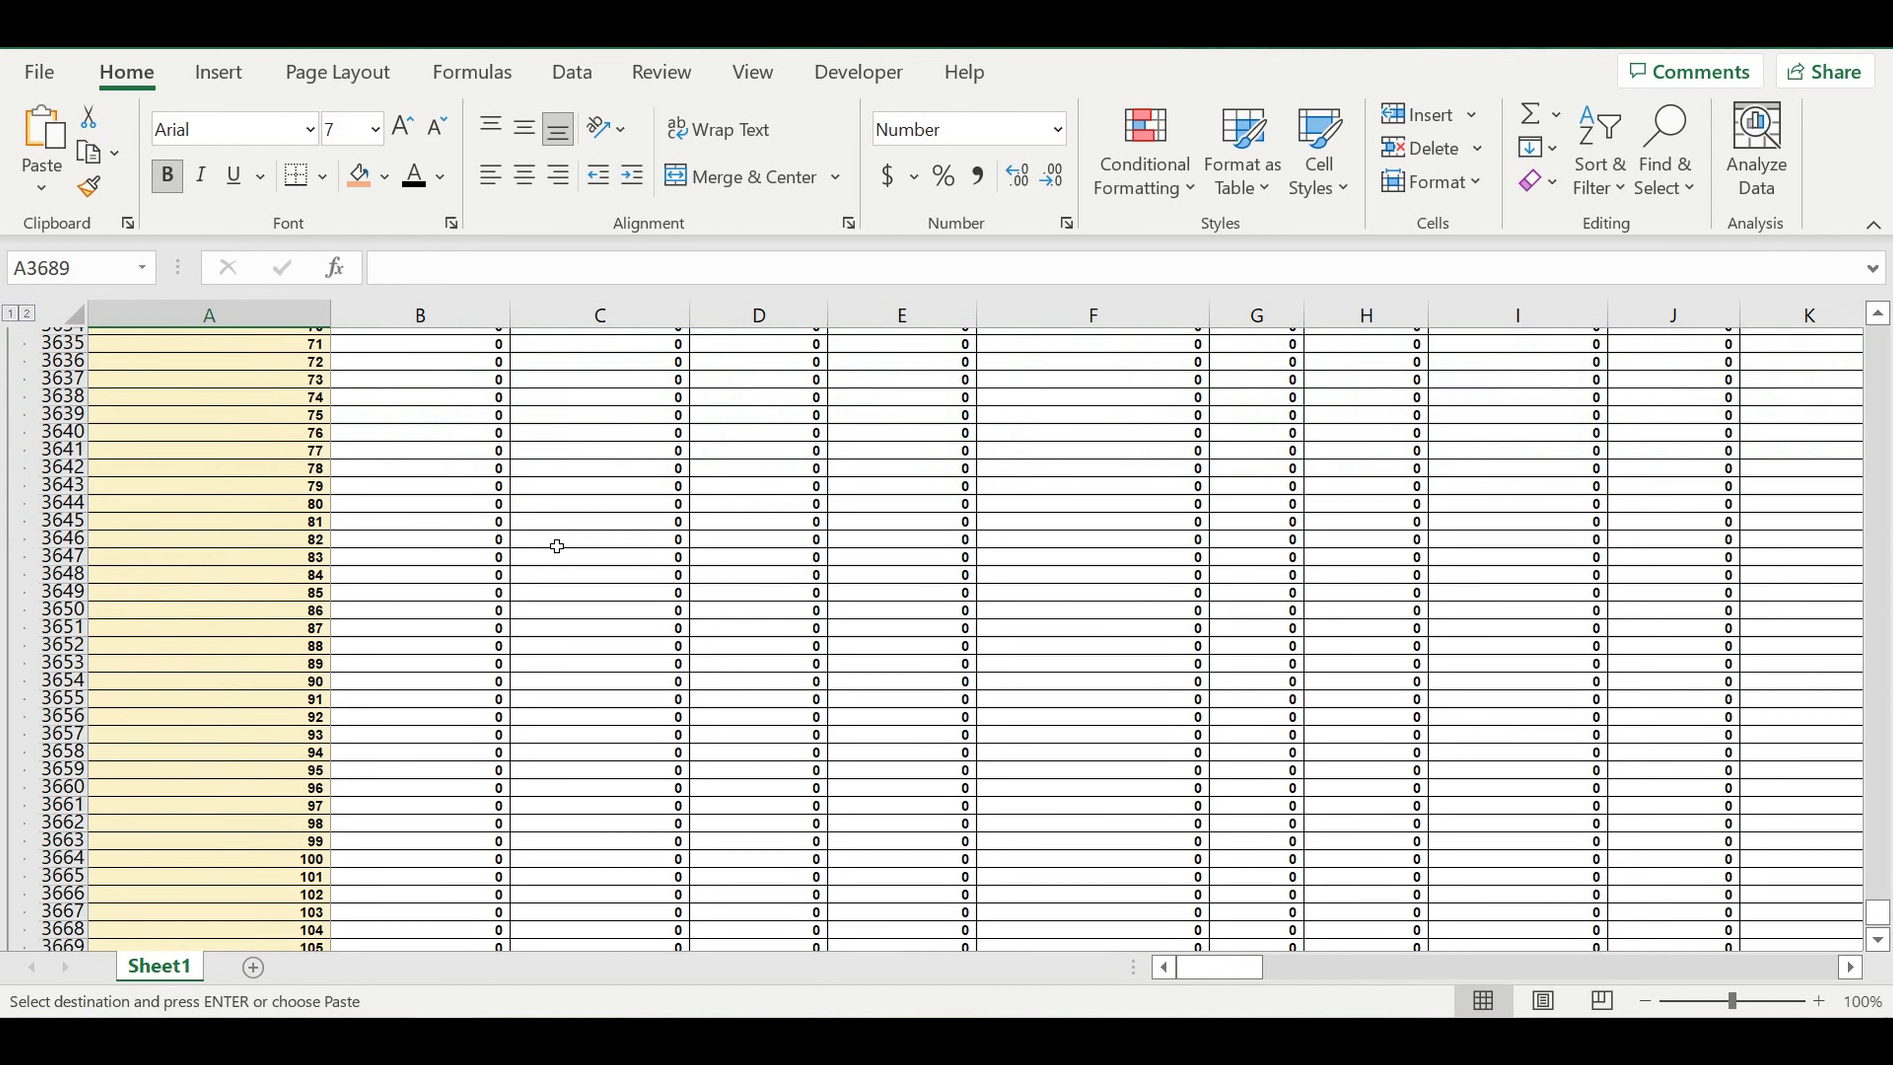
scroll(555, 545, up, 5)
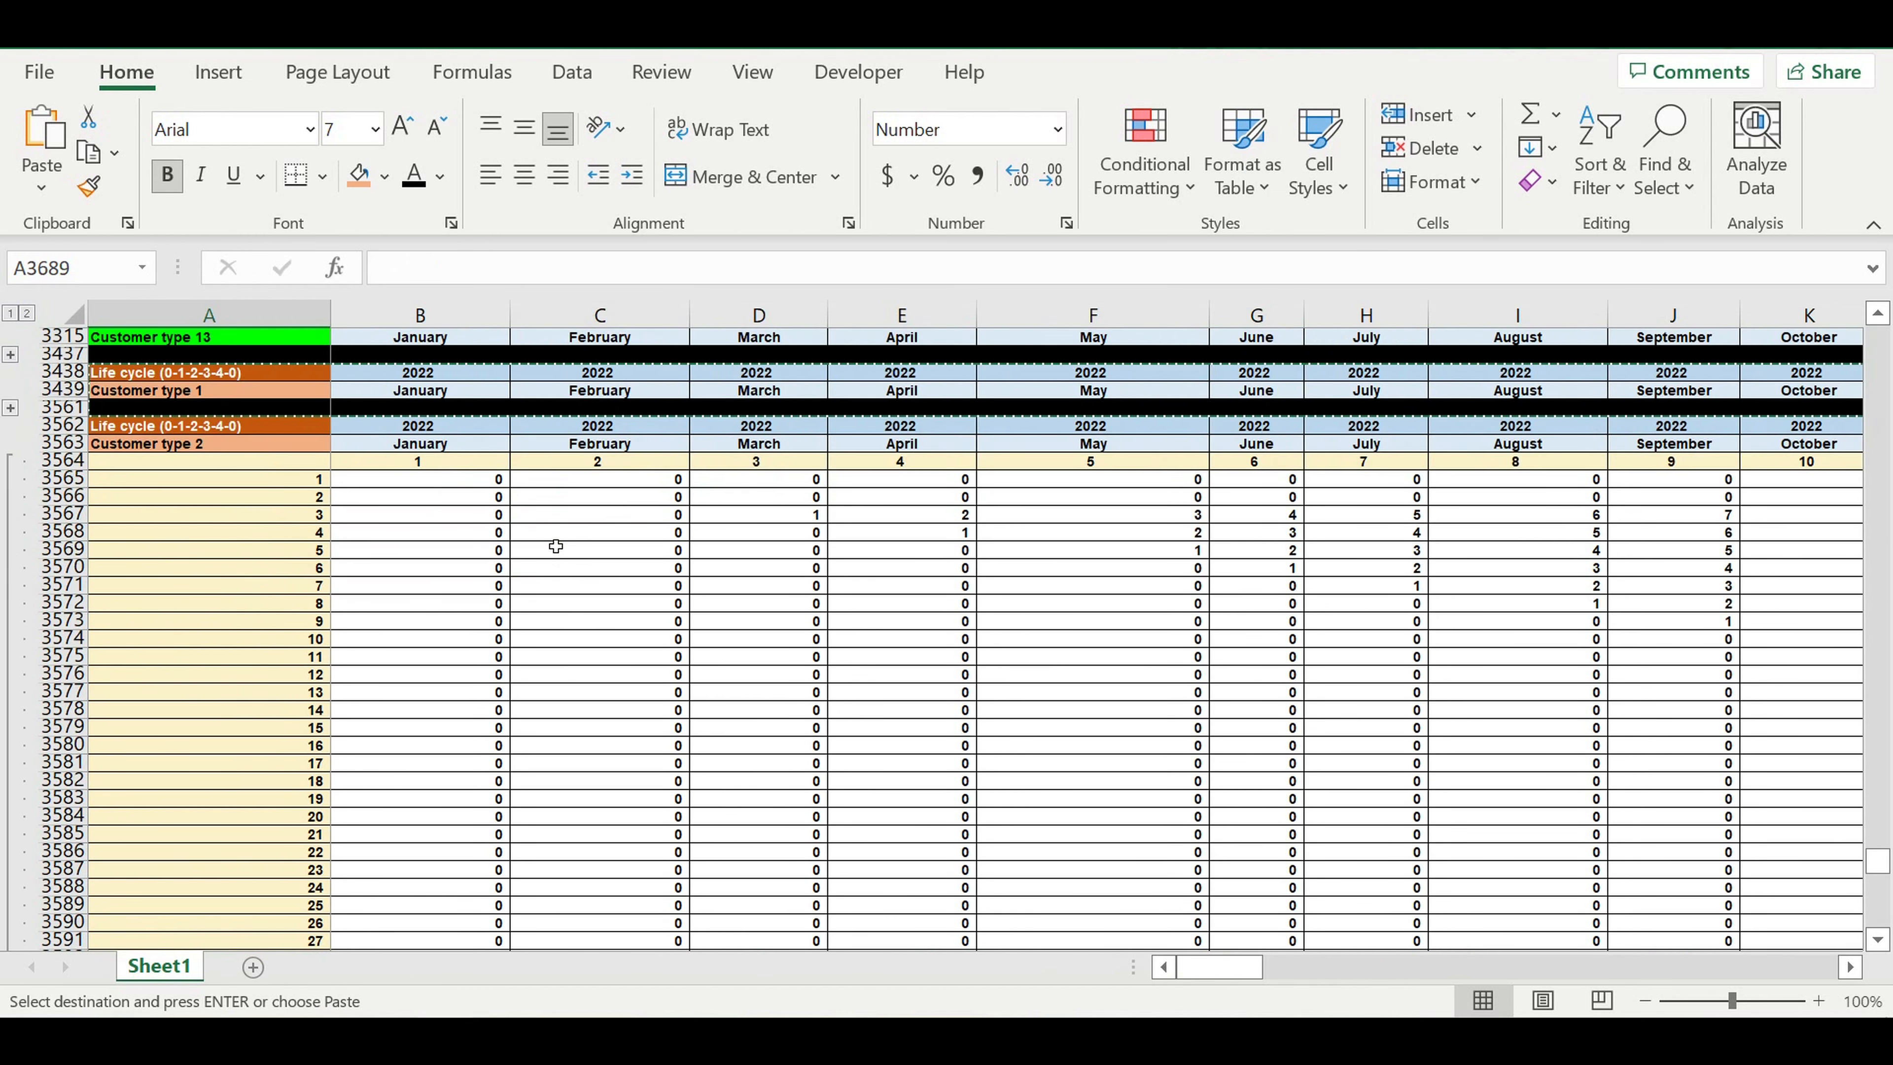
Change the life cycle reference in the C3565 formula to Customer type 2's Life cycle (months) cell, $K$22
click(494, 585)
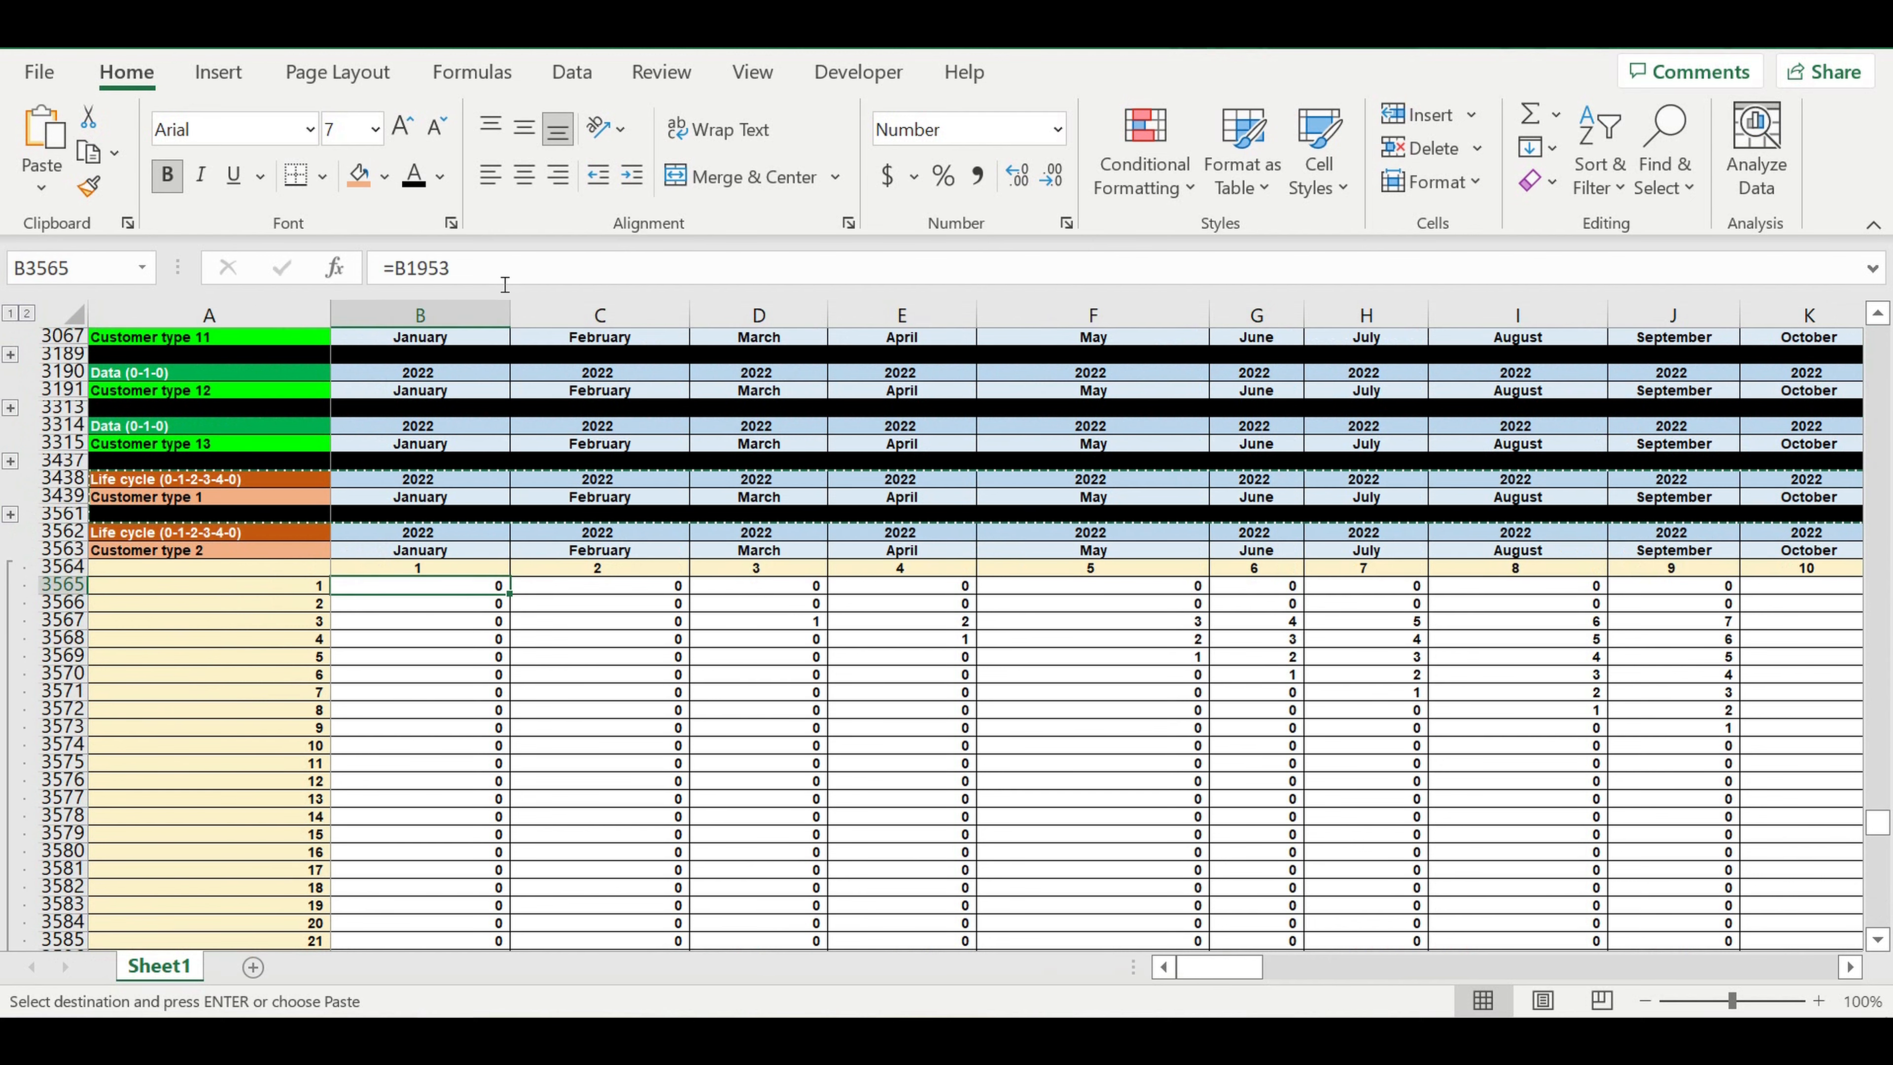
click(625, 586)
click(630, 270)
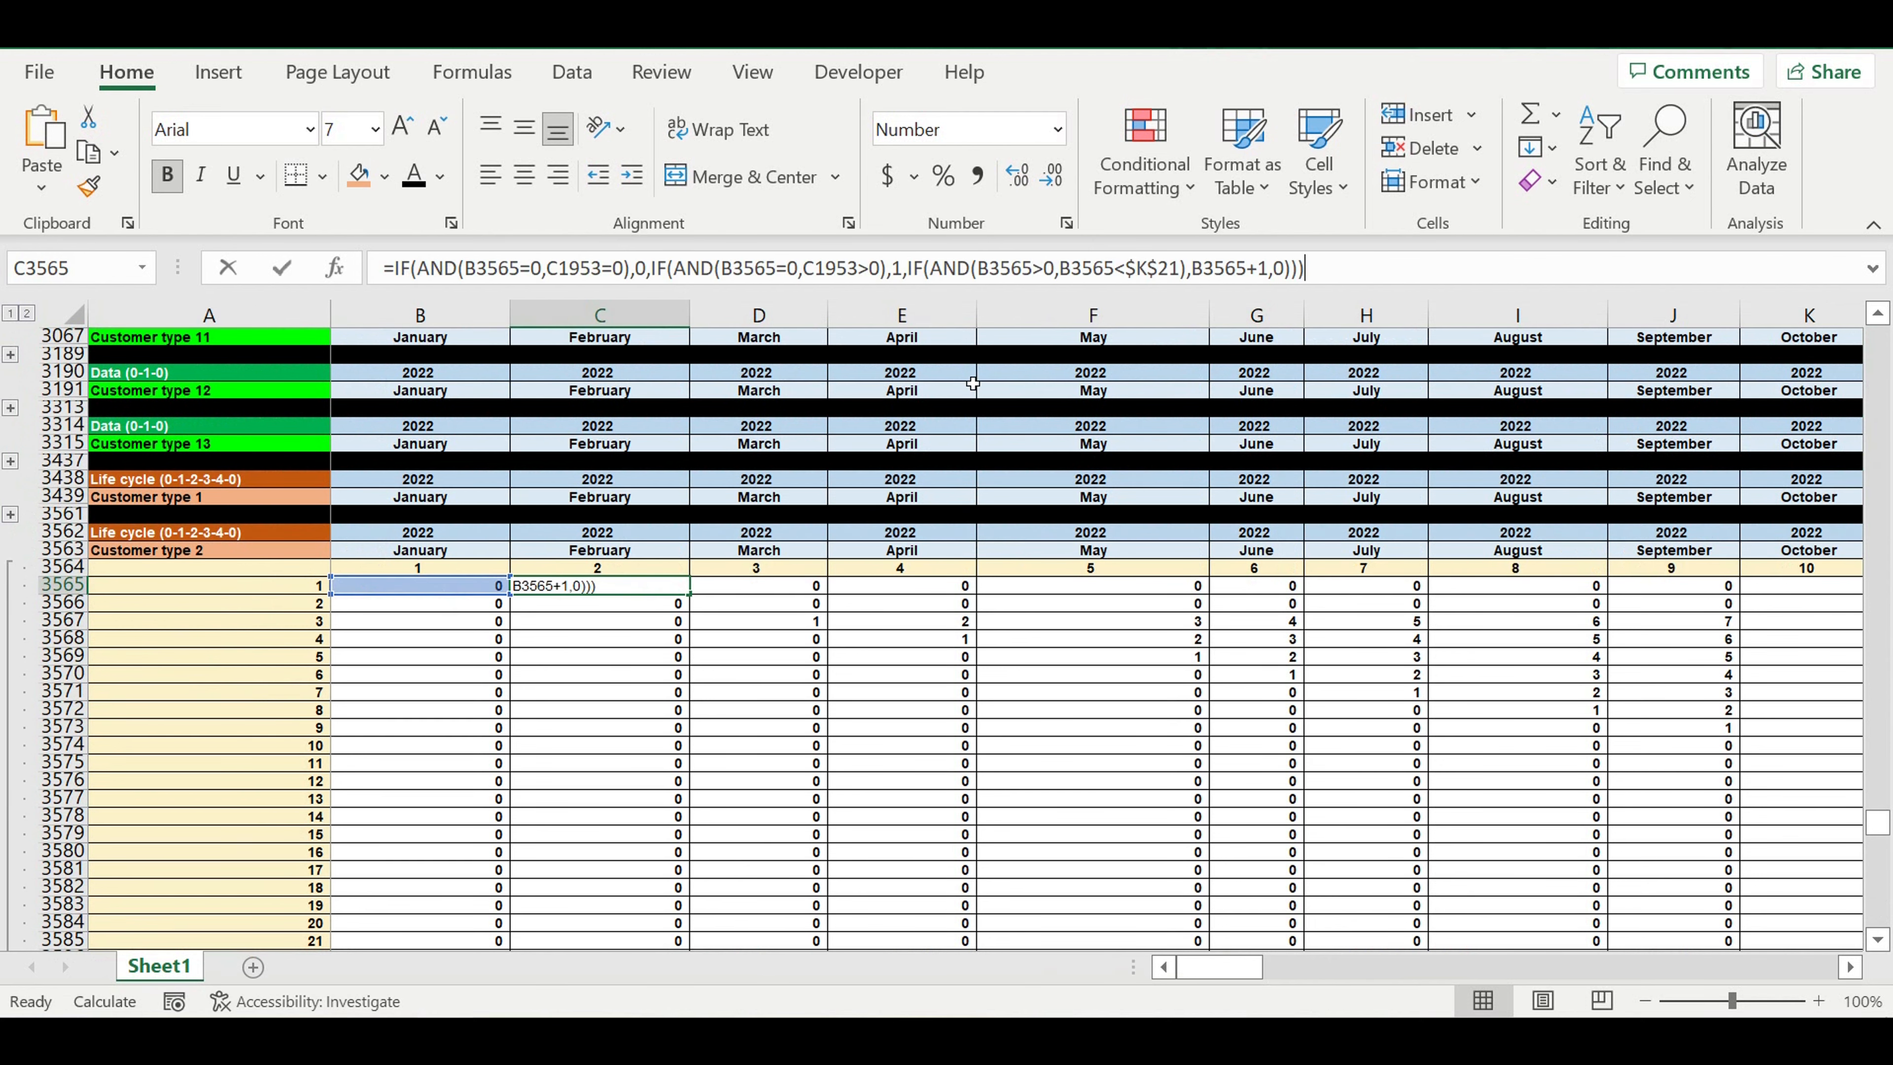
drag(1878, 814, 1870, 283)
click(1851, 967)
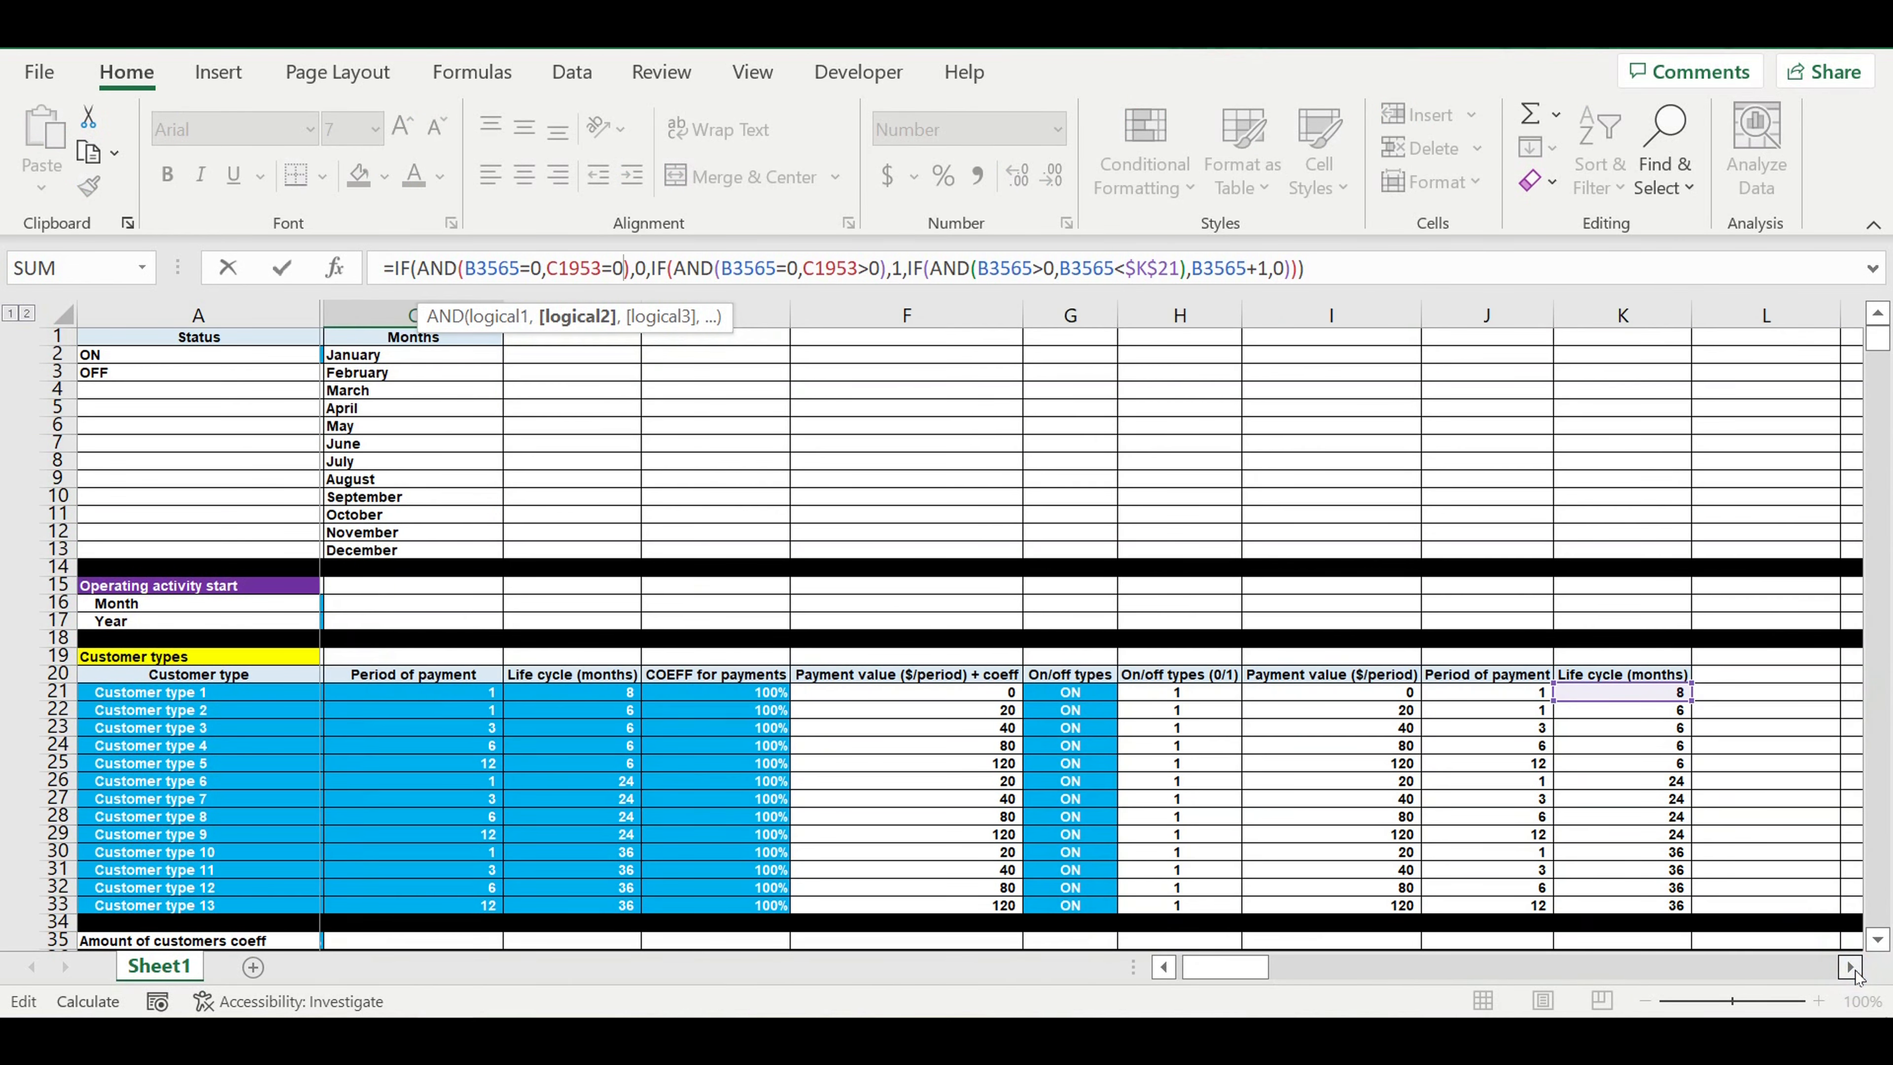
drag(917, 701, 934, 715)
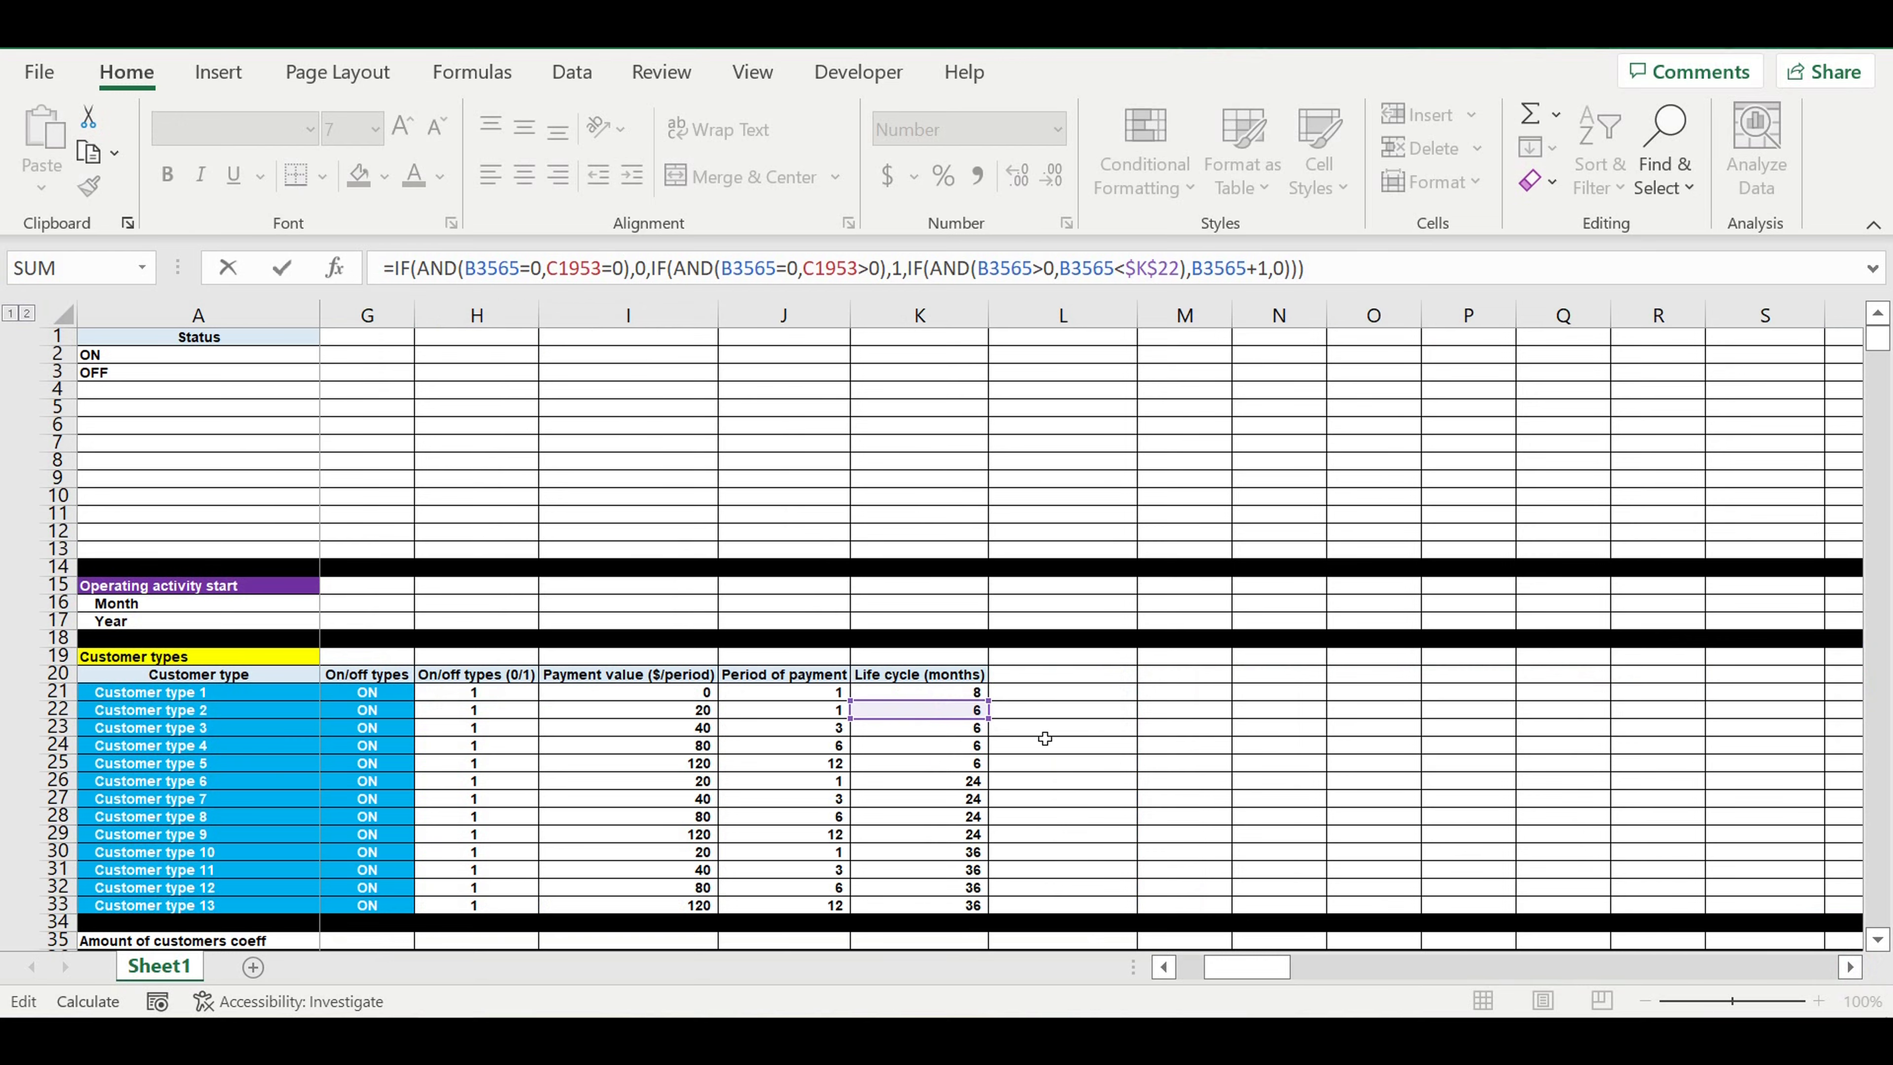
key(Return)
Fill the C3565 formula down to row 3684 and across to column DQ in the Customer type 2 Life cycle matrix
scroll(736, 762, down, 6)
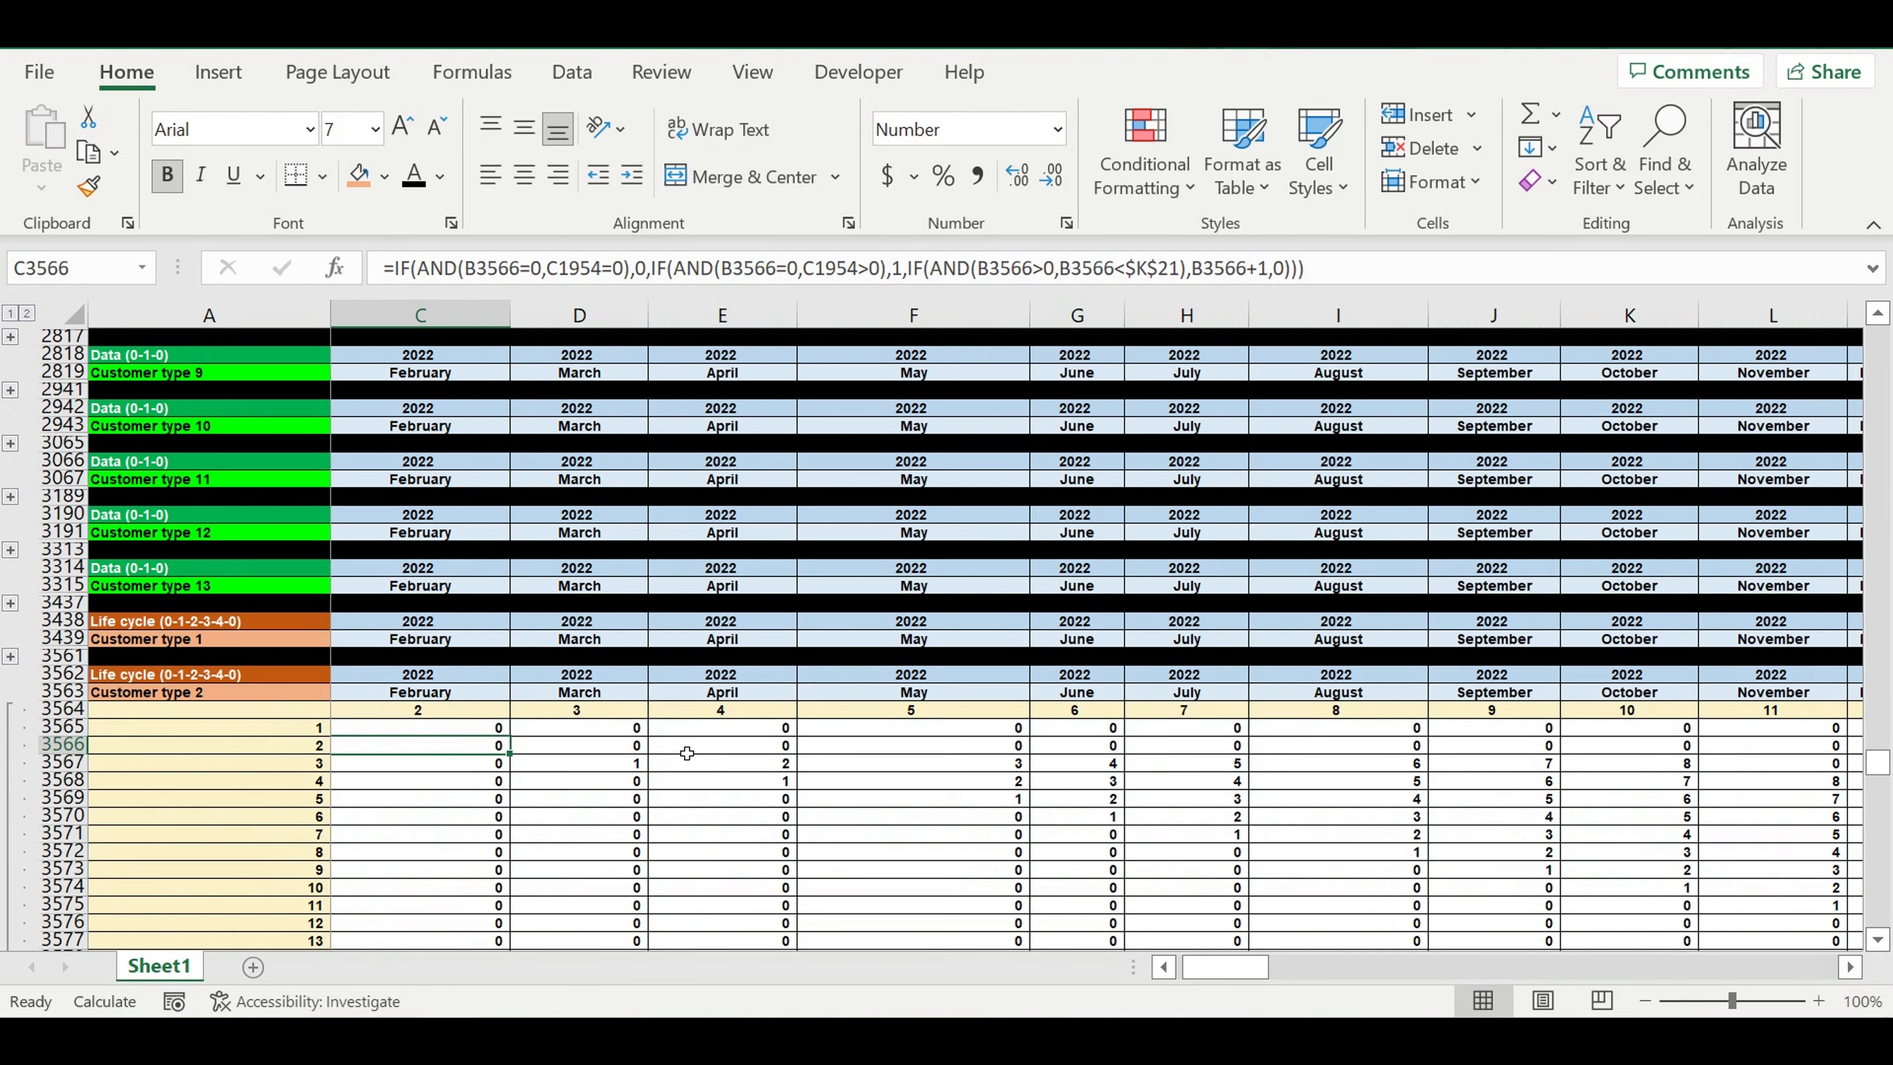
click(470, 622)
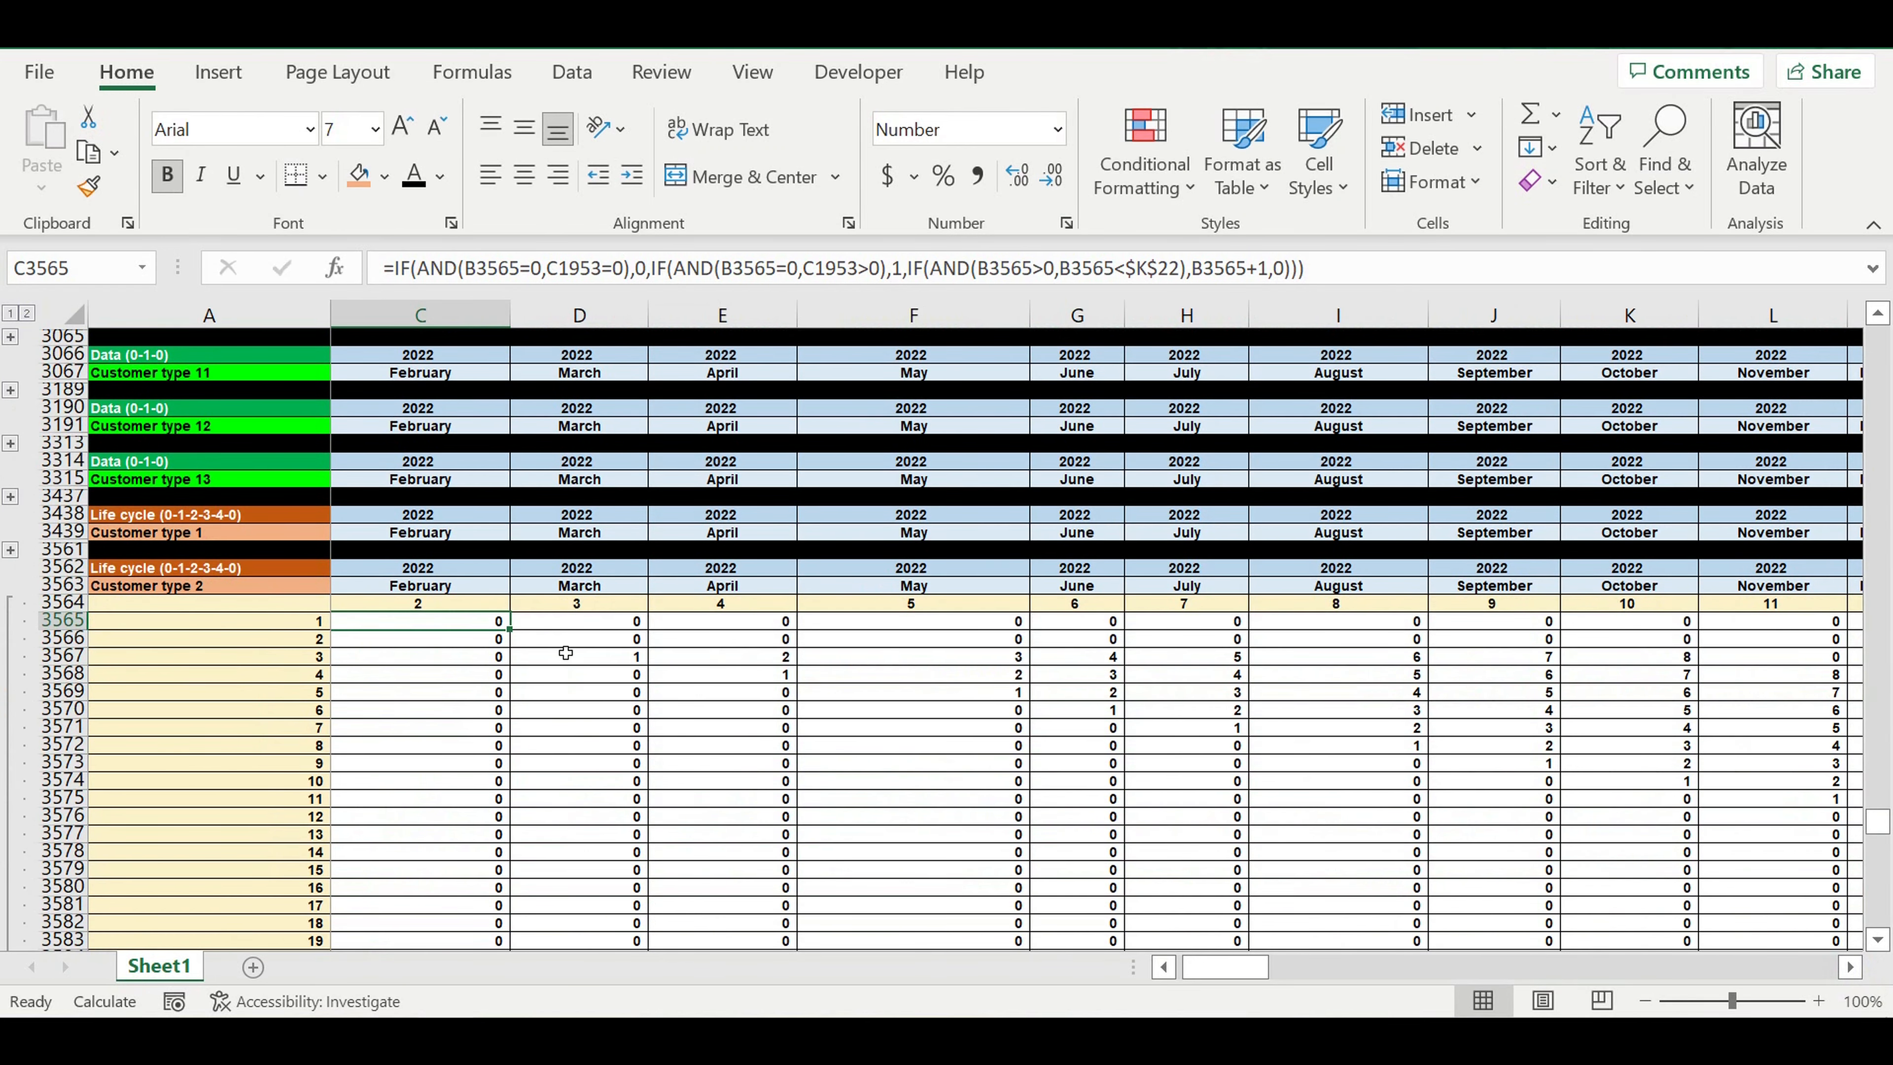
drag(1226, 967, 1219, 967)
drag(694, 637, 678, 911)
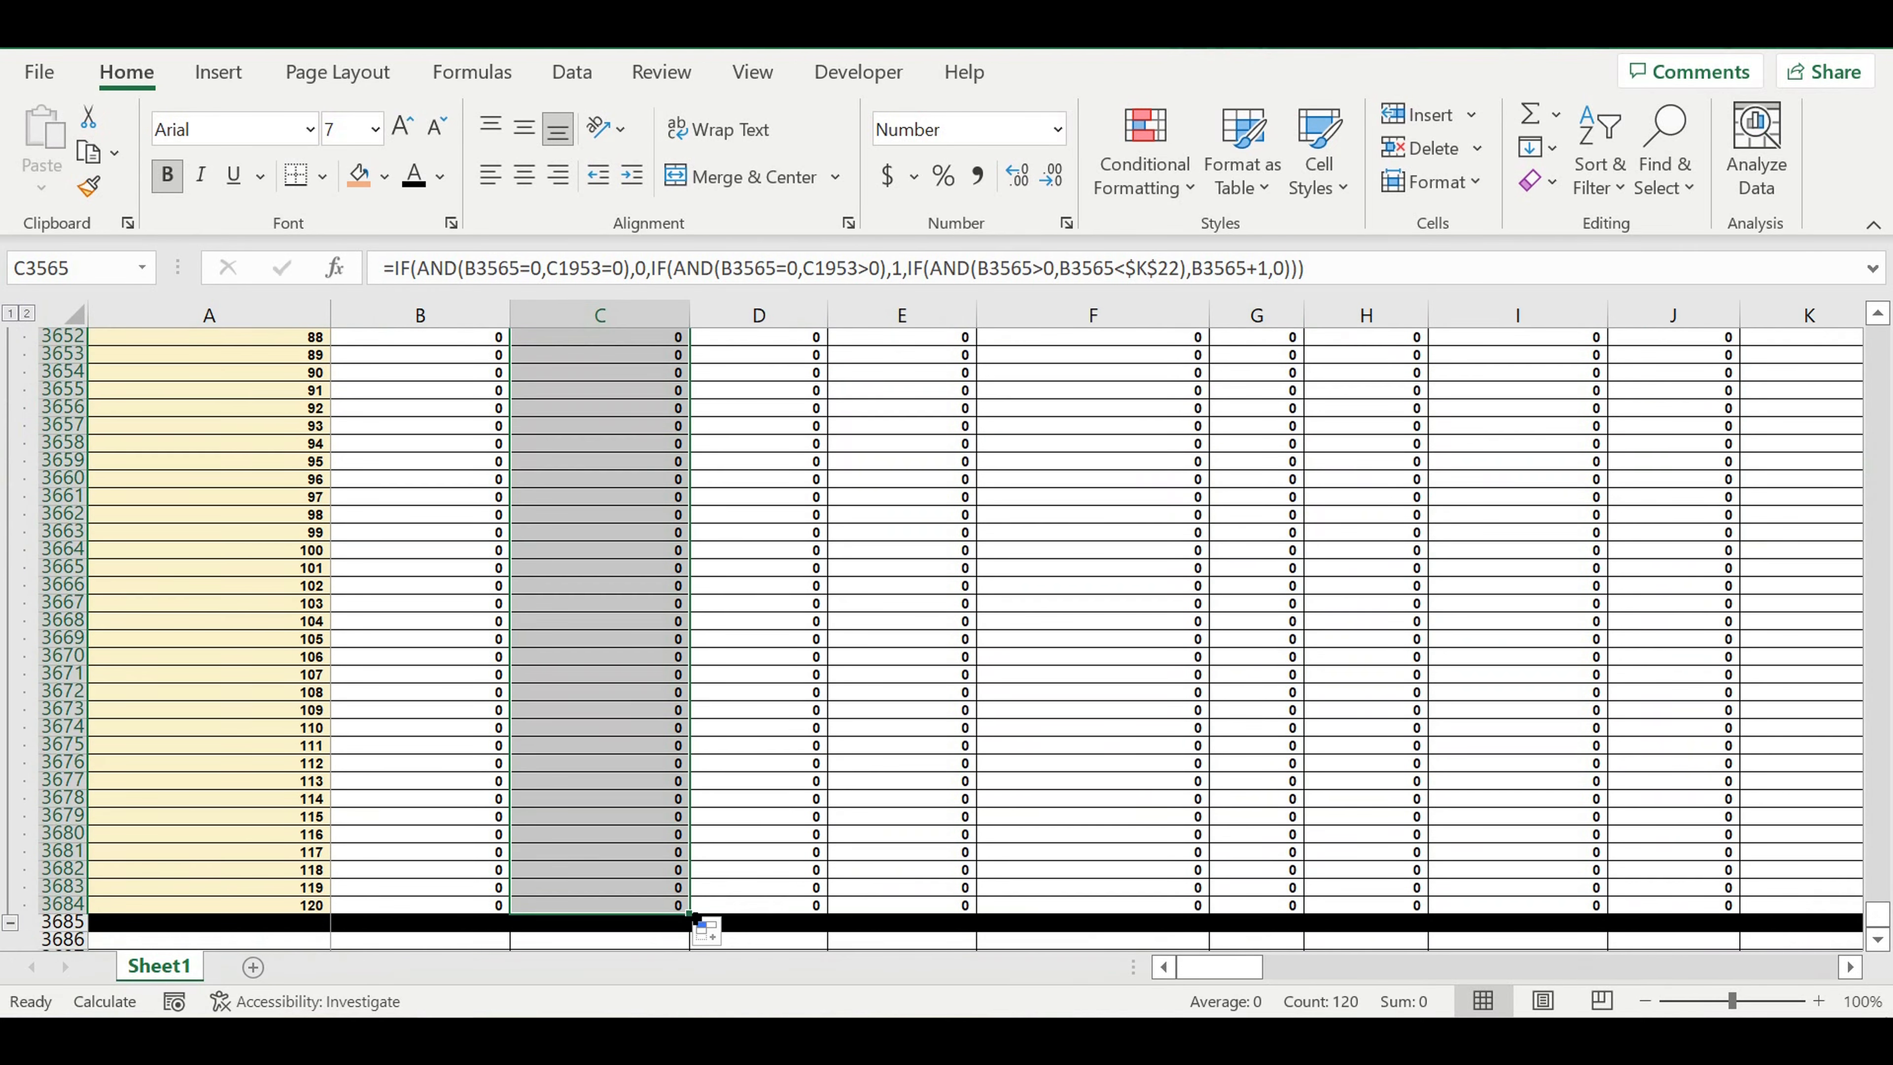
drag(1739, 908, 1647, 886)
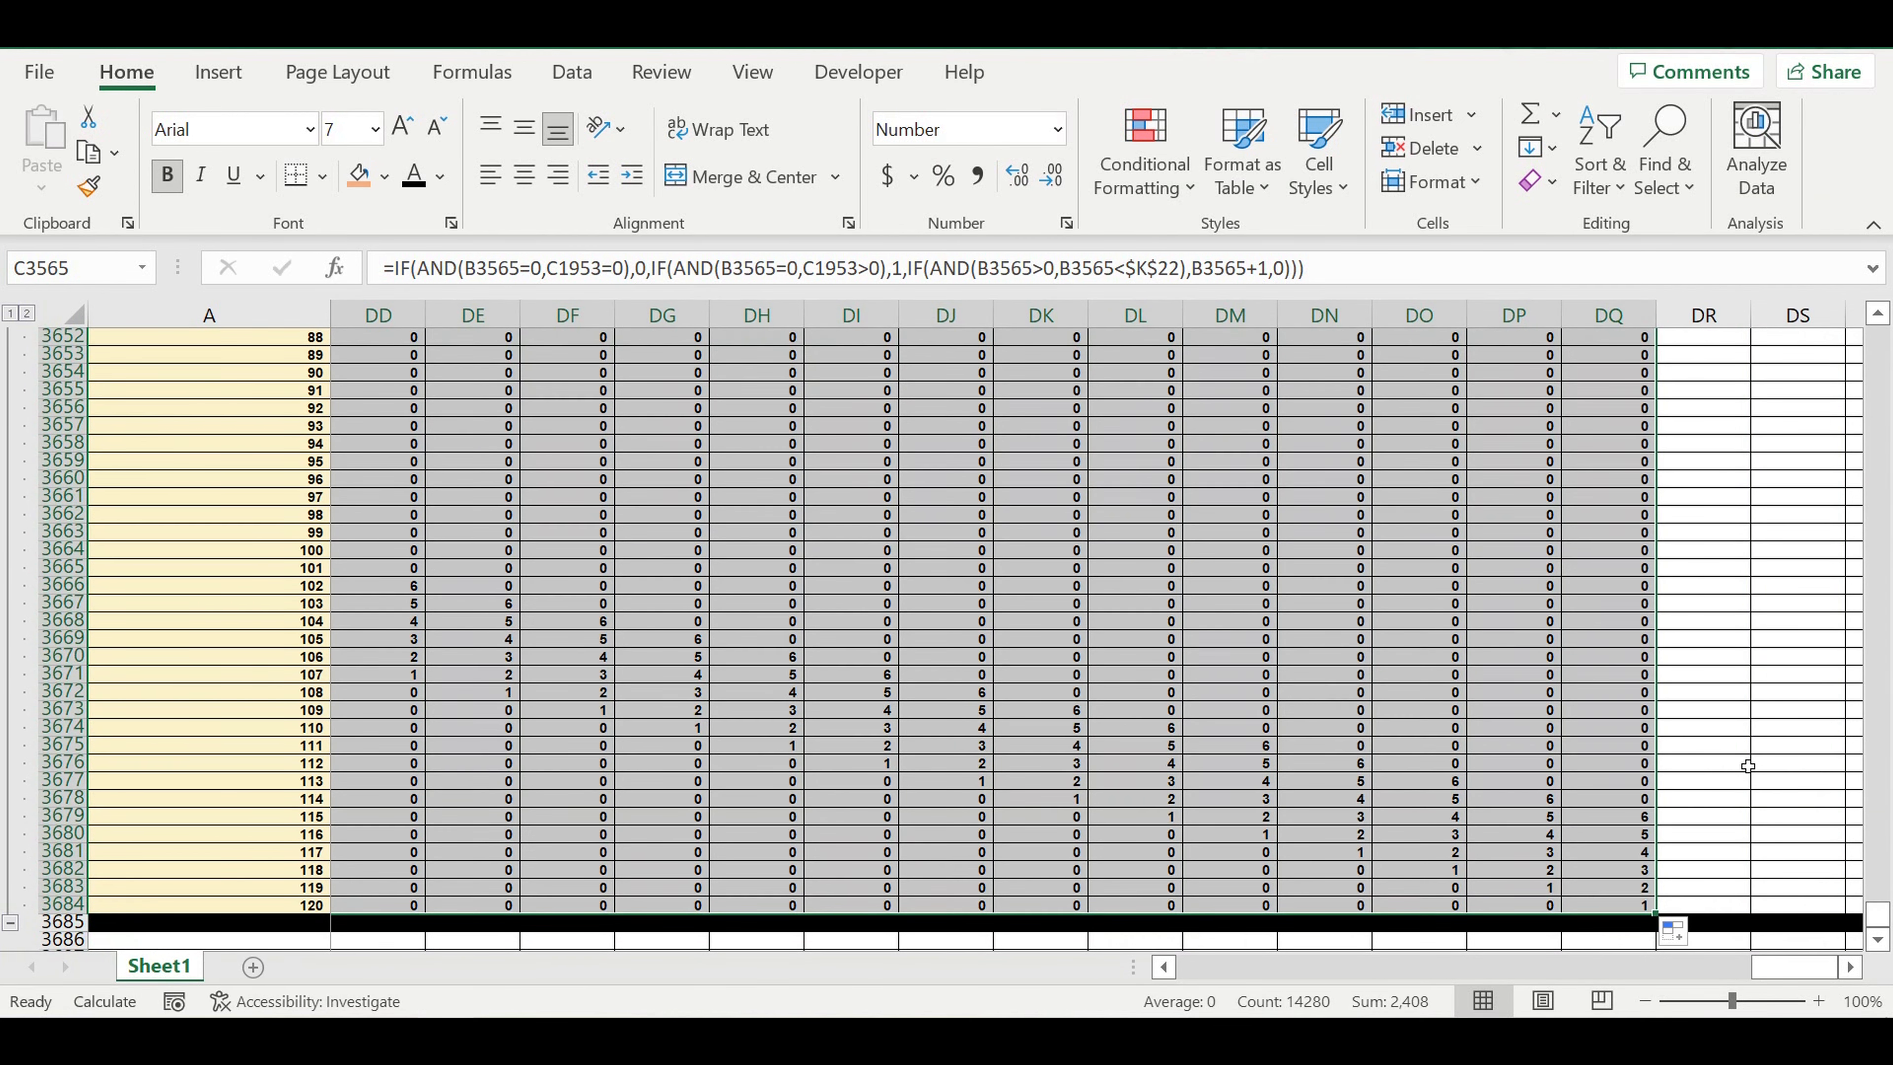
click(1742, 764)
drag(1792, 977, 1155, 955)
scroll(853, 756, up, 14)
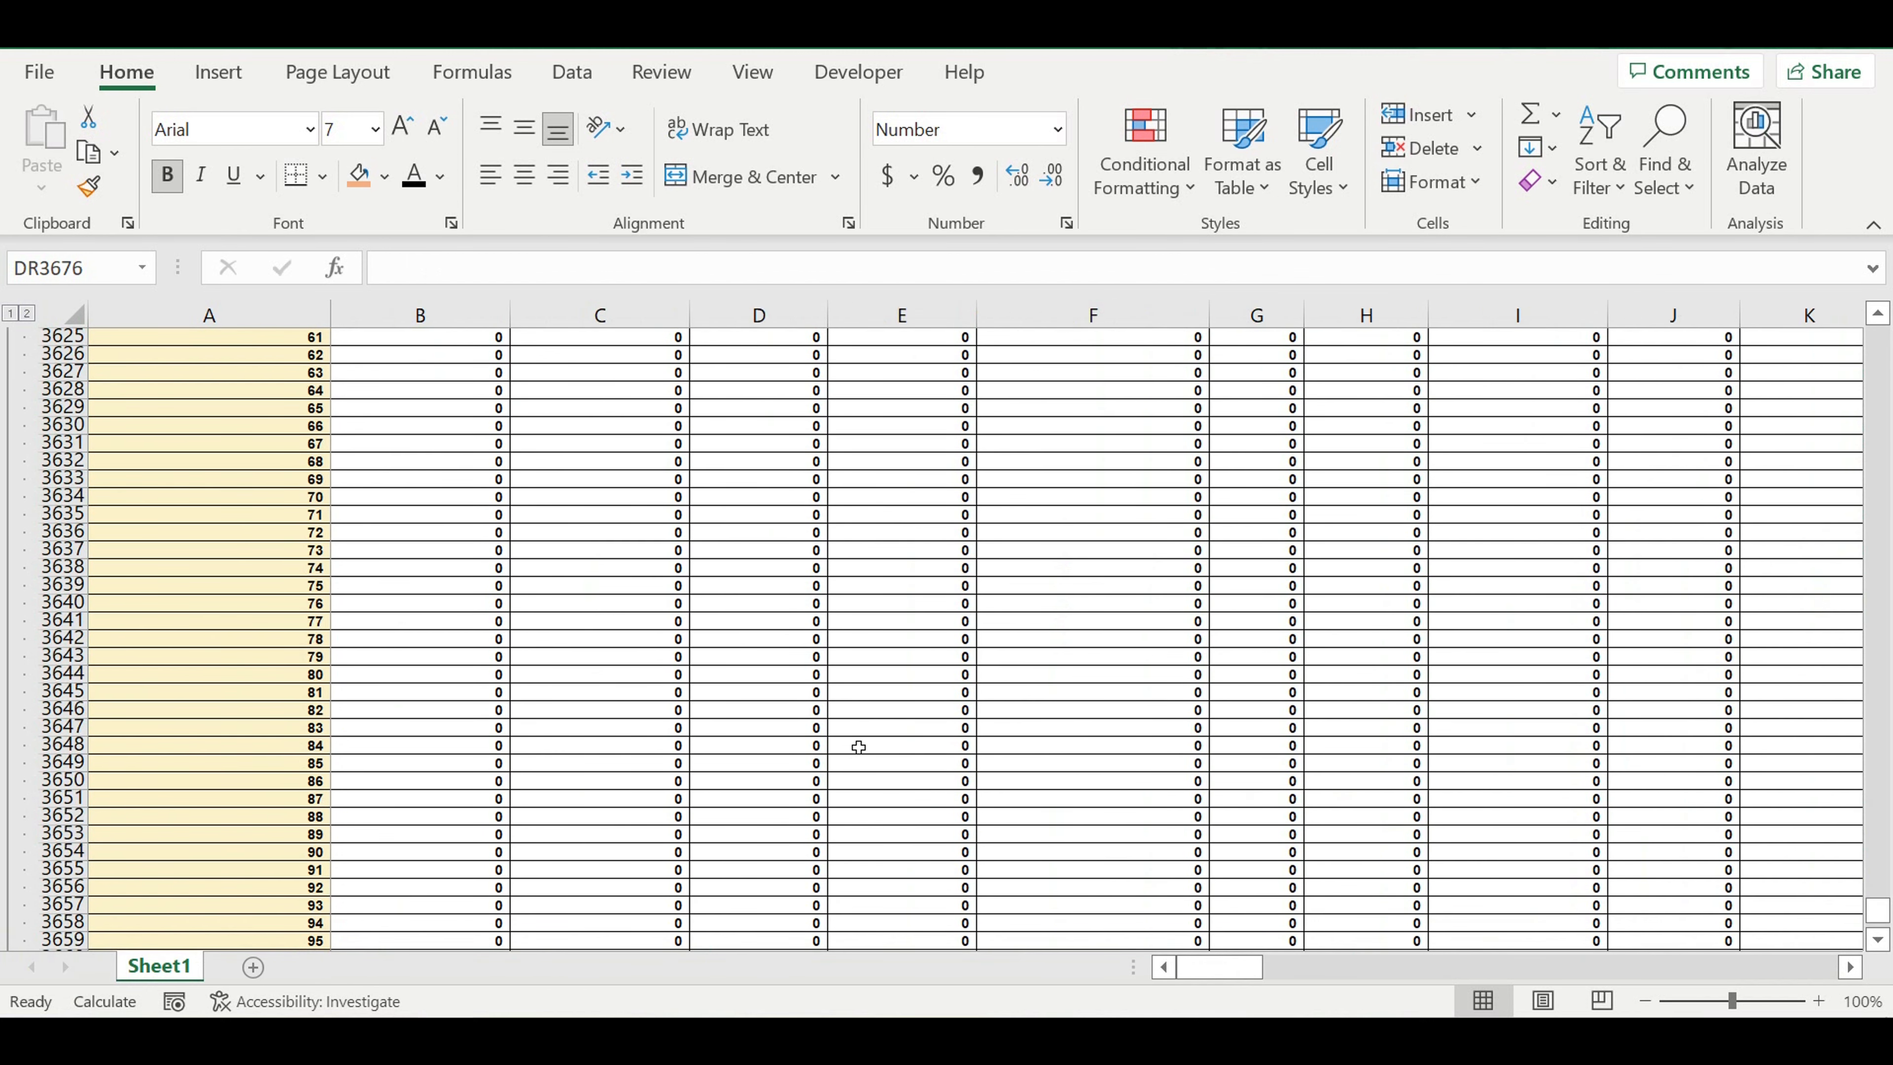
scroll(860, 746, up, 20)
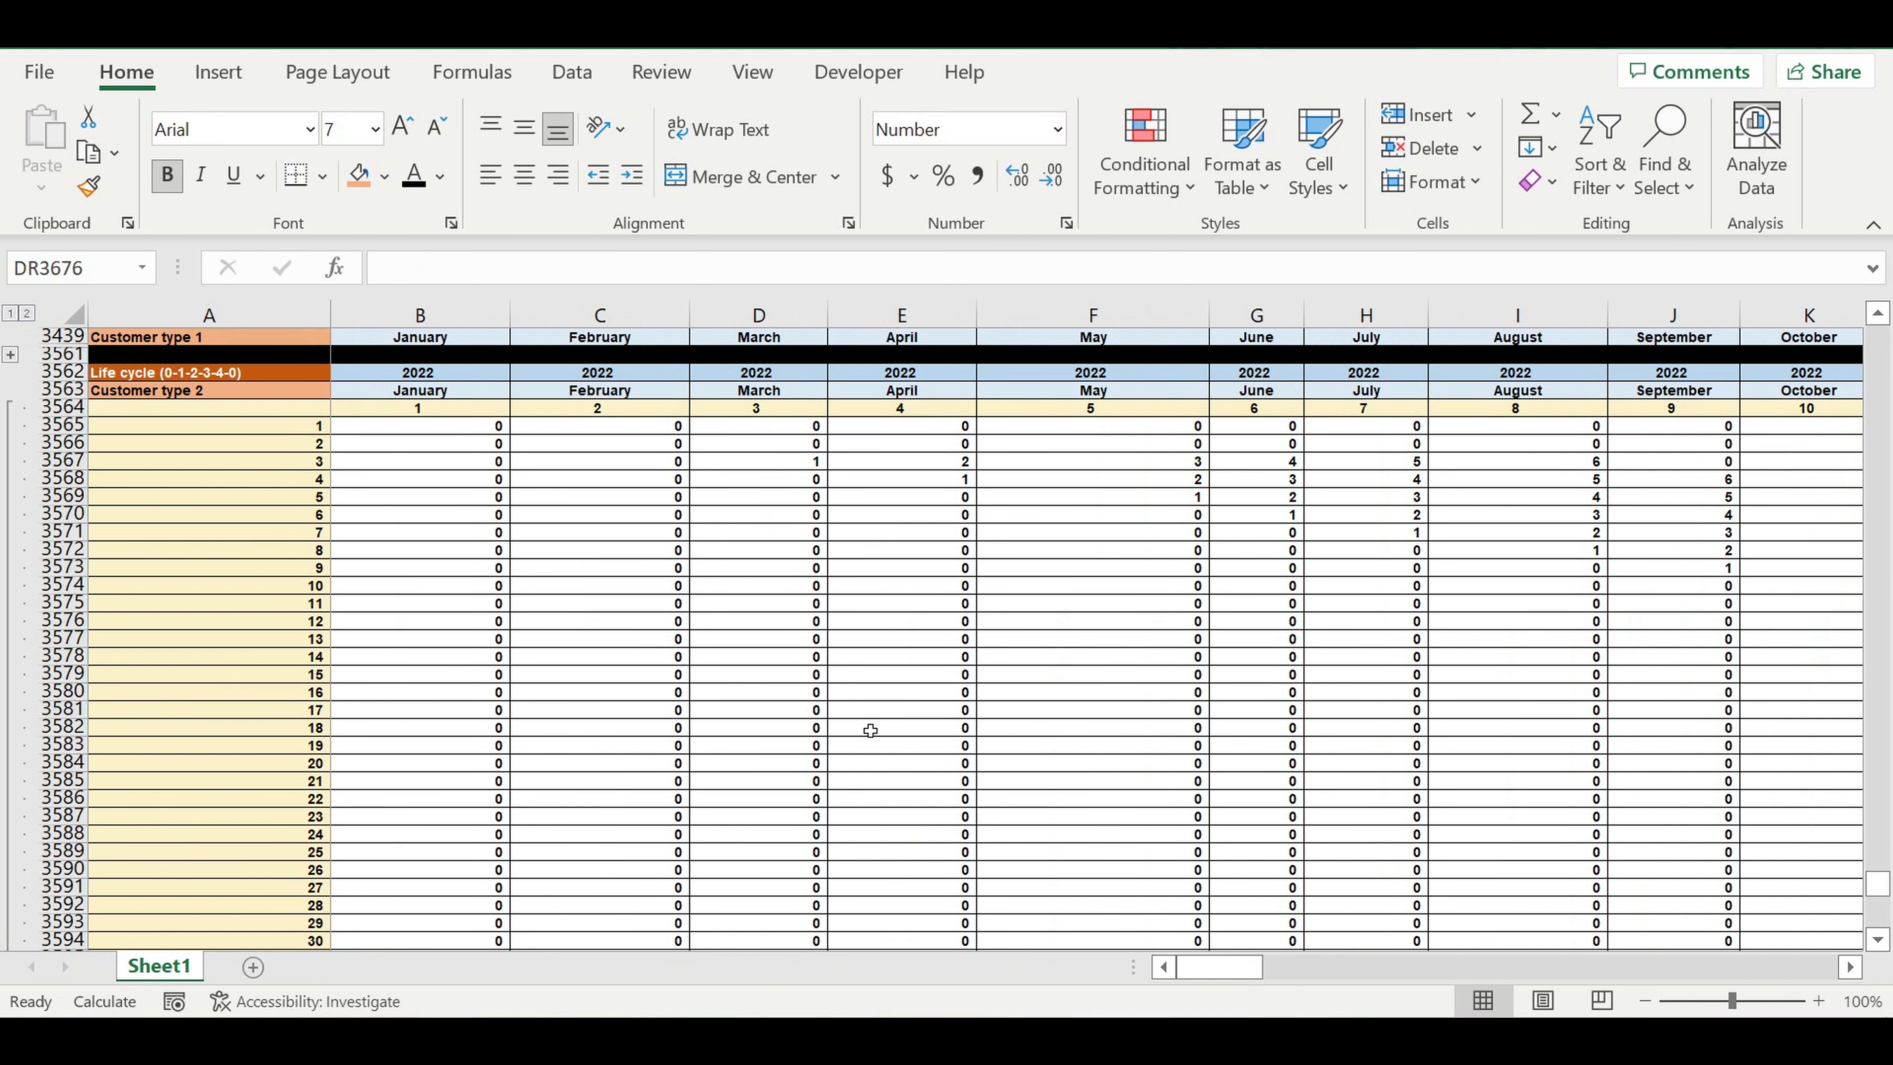
Check the month sequences in rows 3567 and 3568 and the L3573 formula of the Customer type 2 Life cycle matrix
drag(778, 676, 1222, 679)
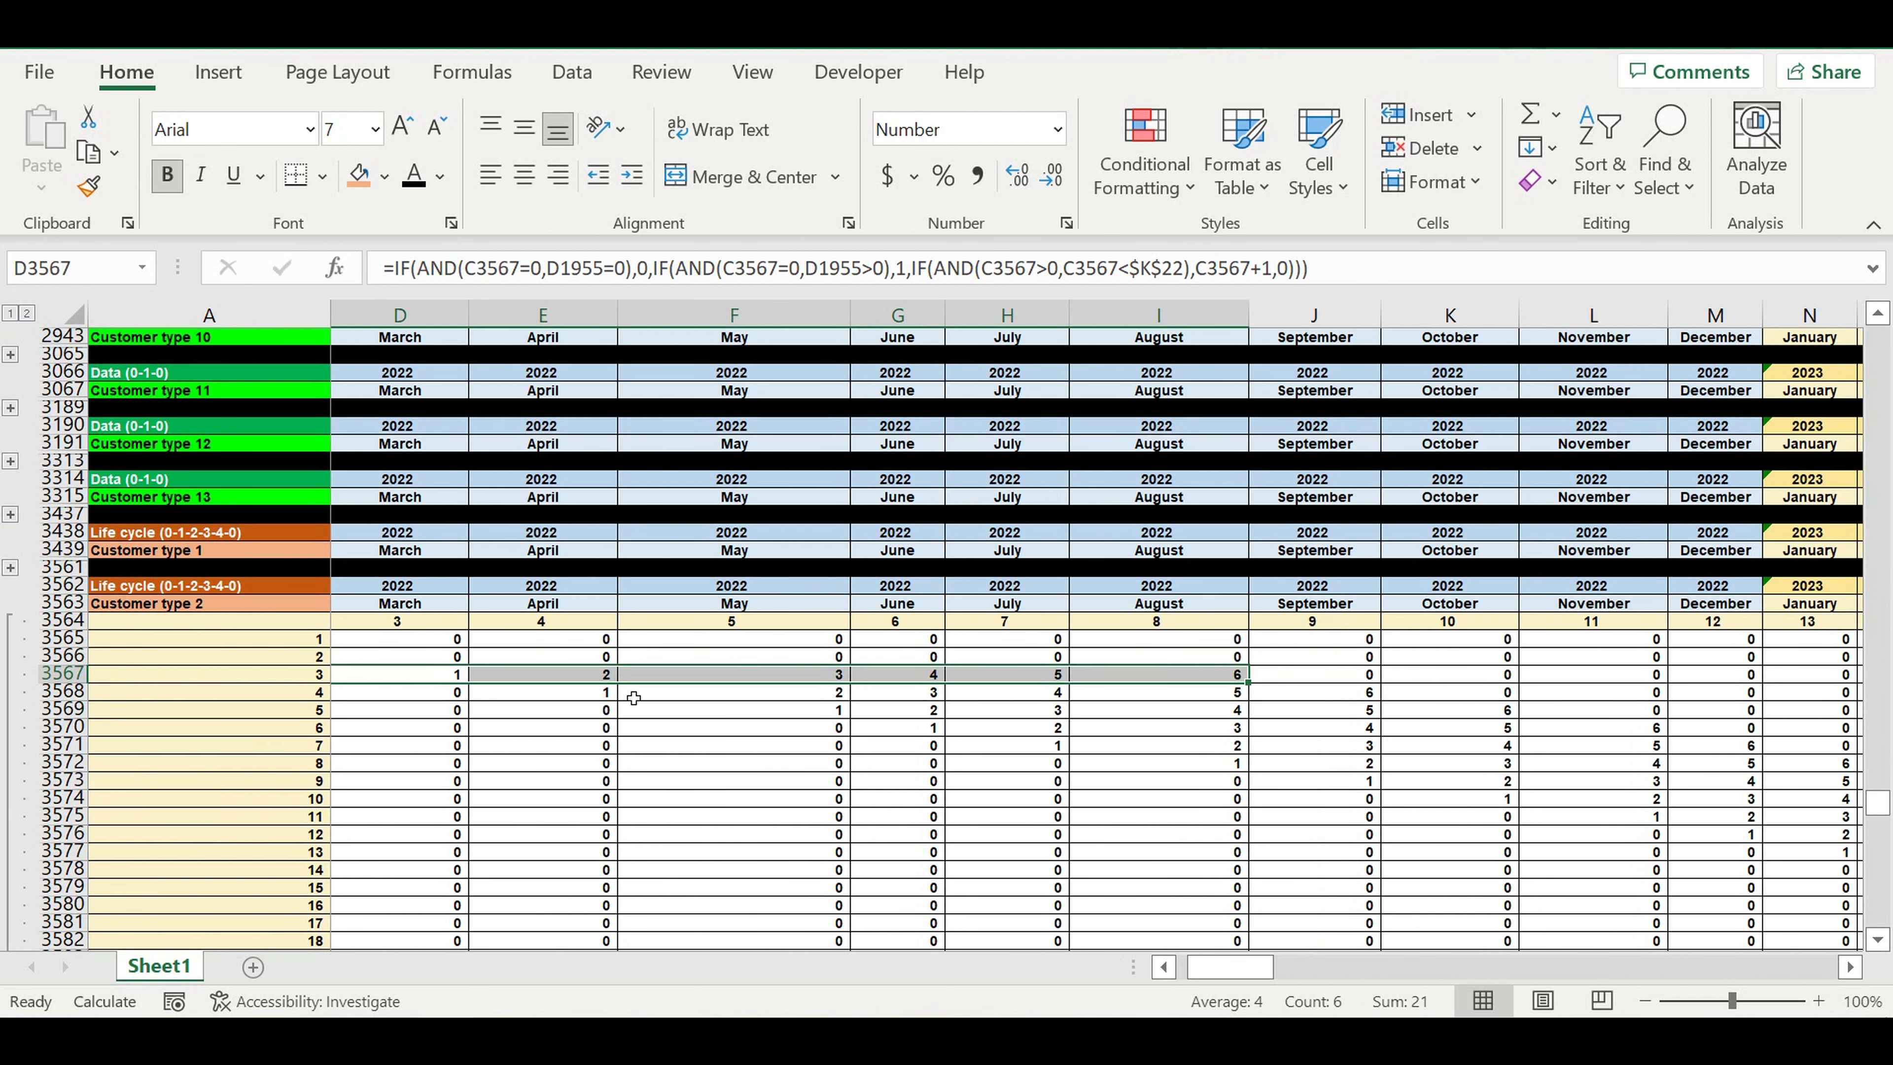
drag(577, 692, 1360, 708)
click(1594, 779)
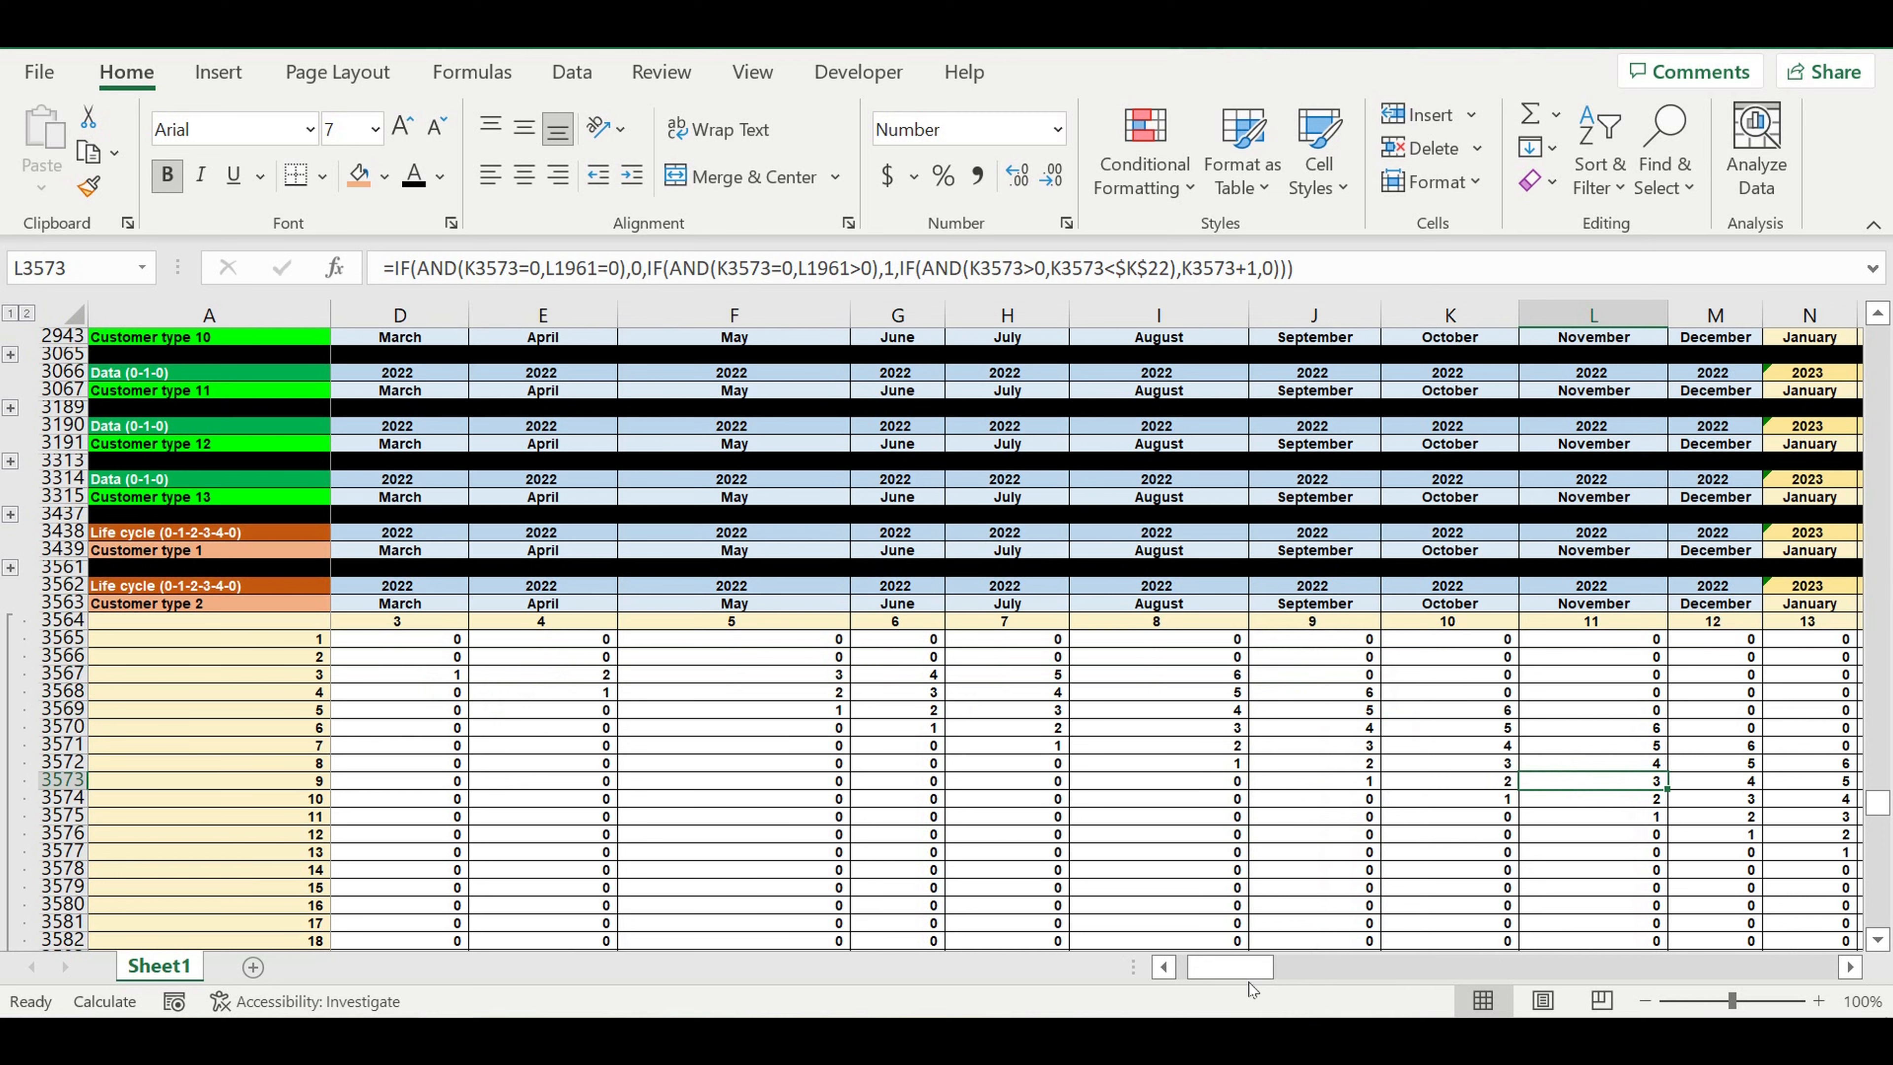
Collapse the grouped rows of the Customer type 2 Life cycle matrix
drag(1192, 969, 1114, 985)
scroll(375, 727, down, 20)
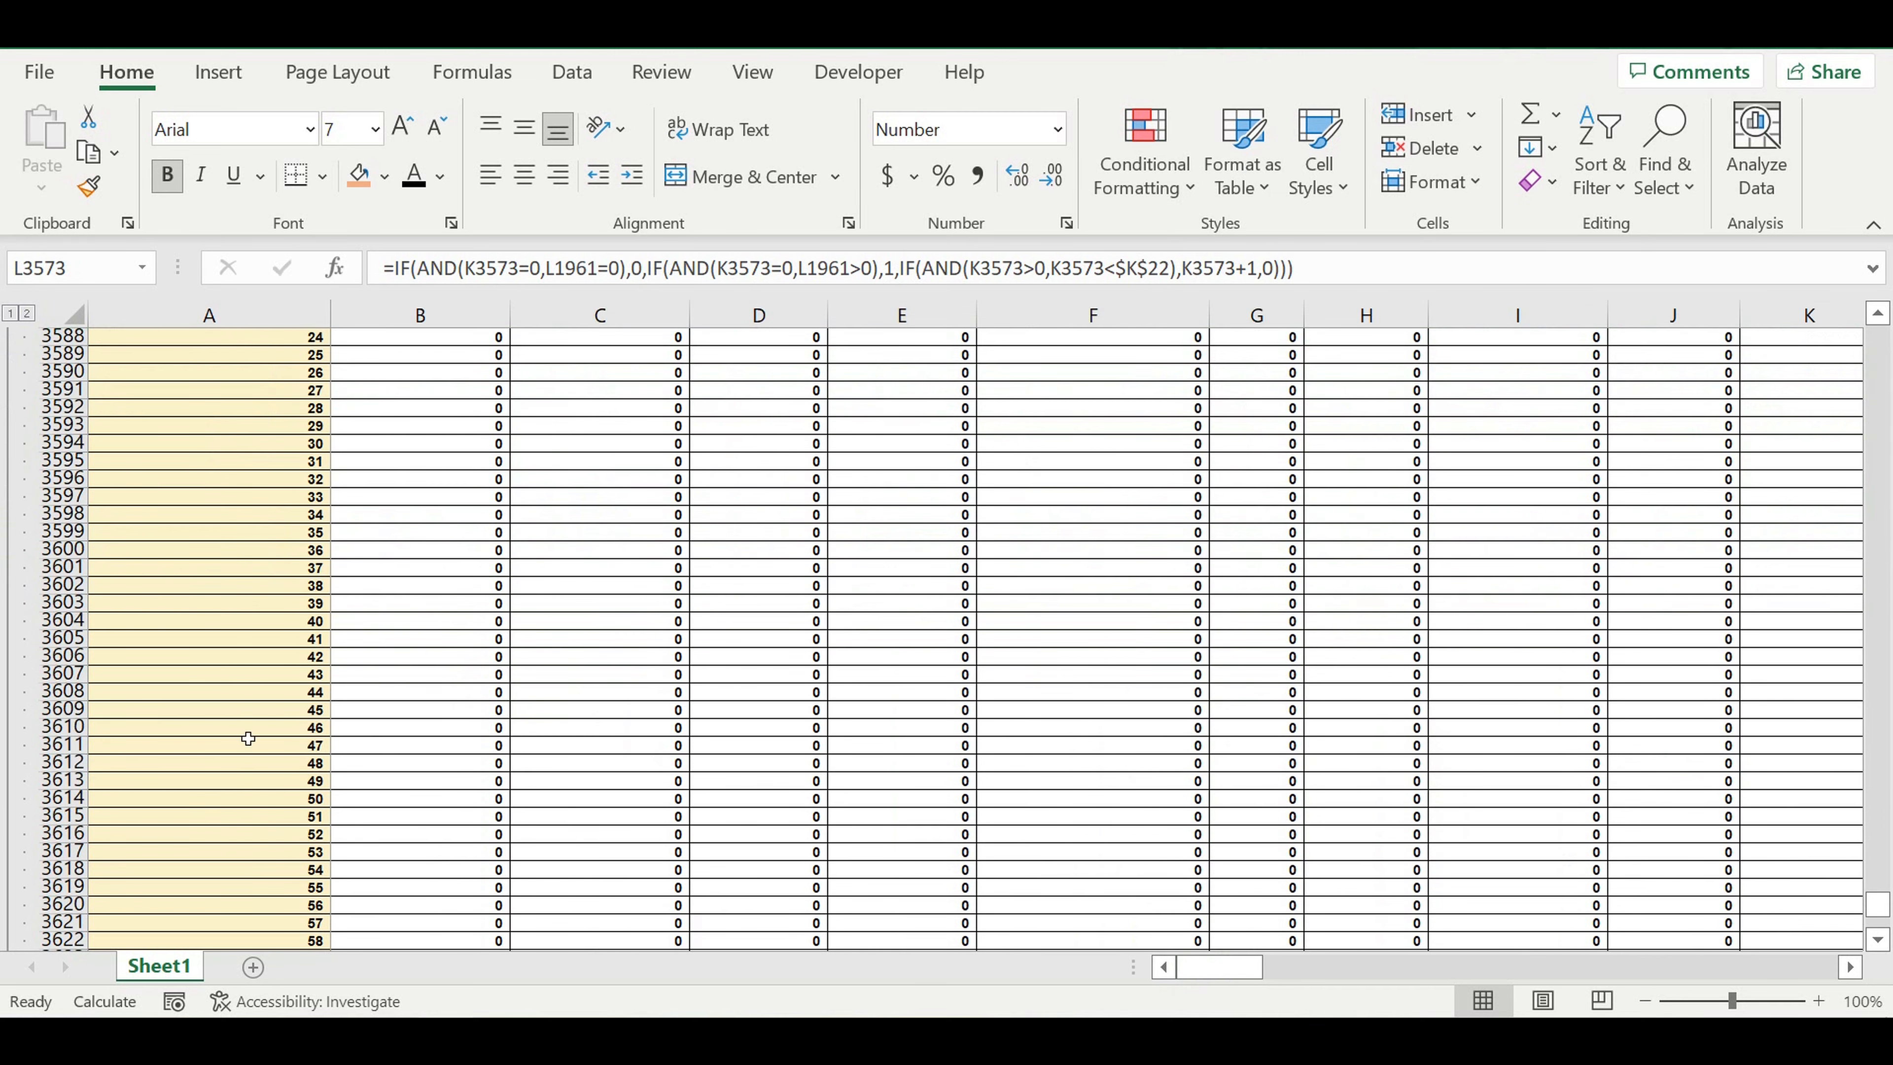
scroll(61, 714, down, 15)
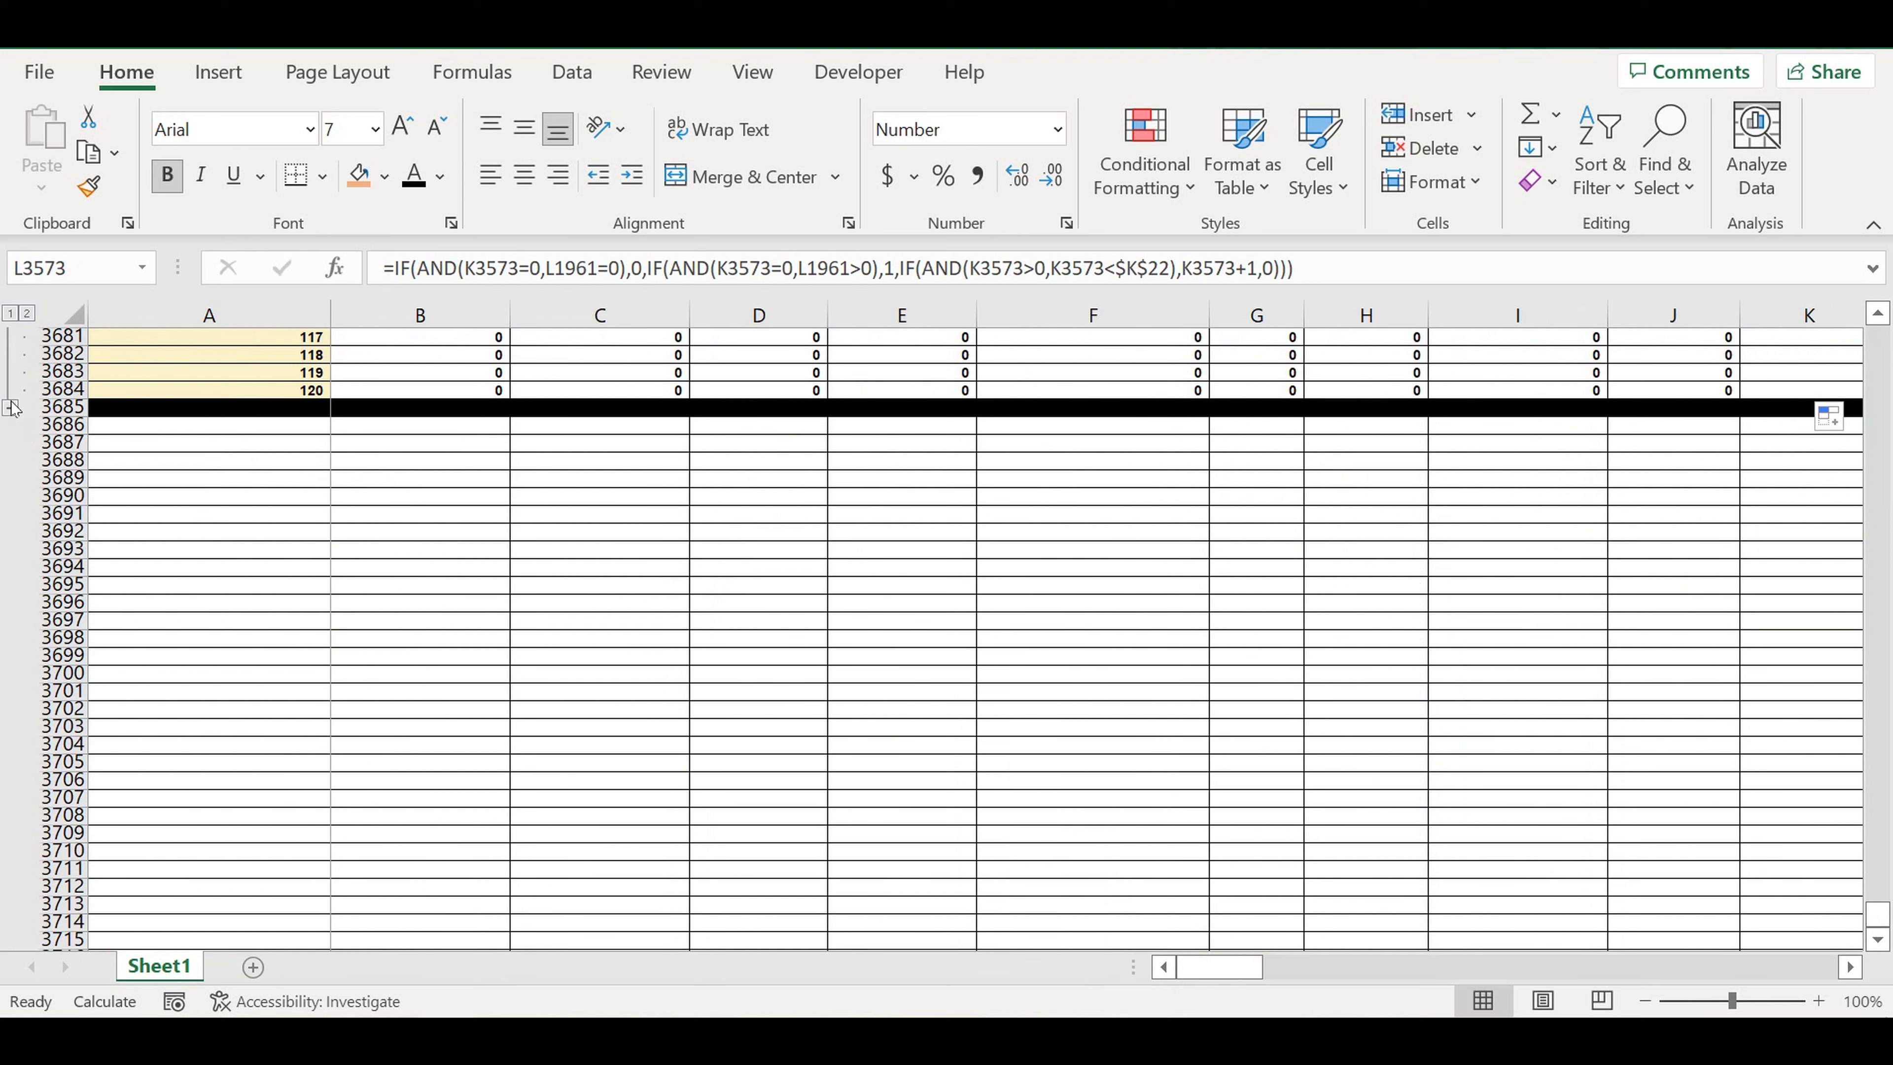
click(13, 409)
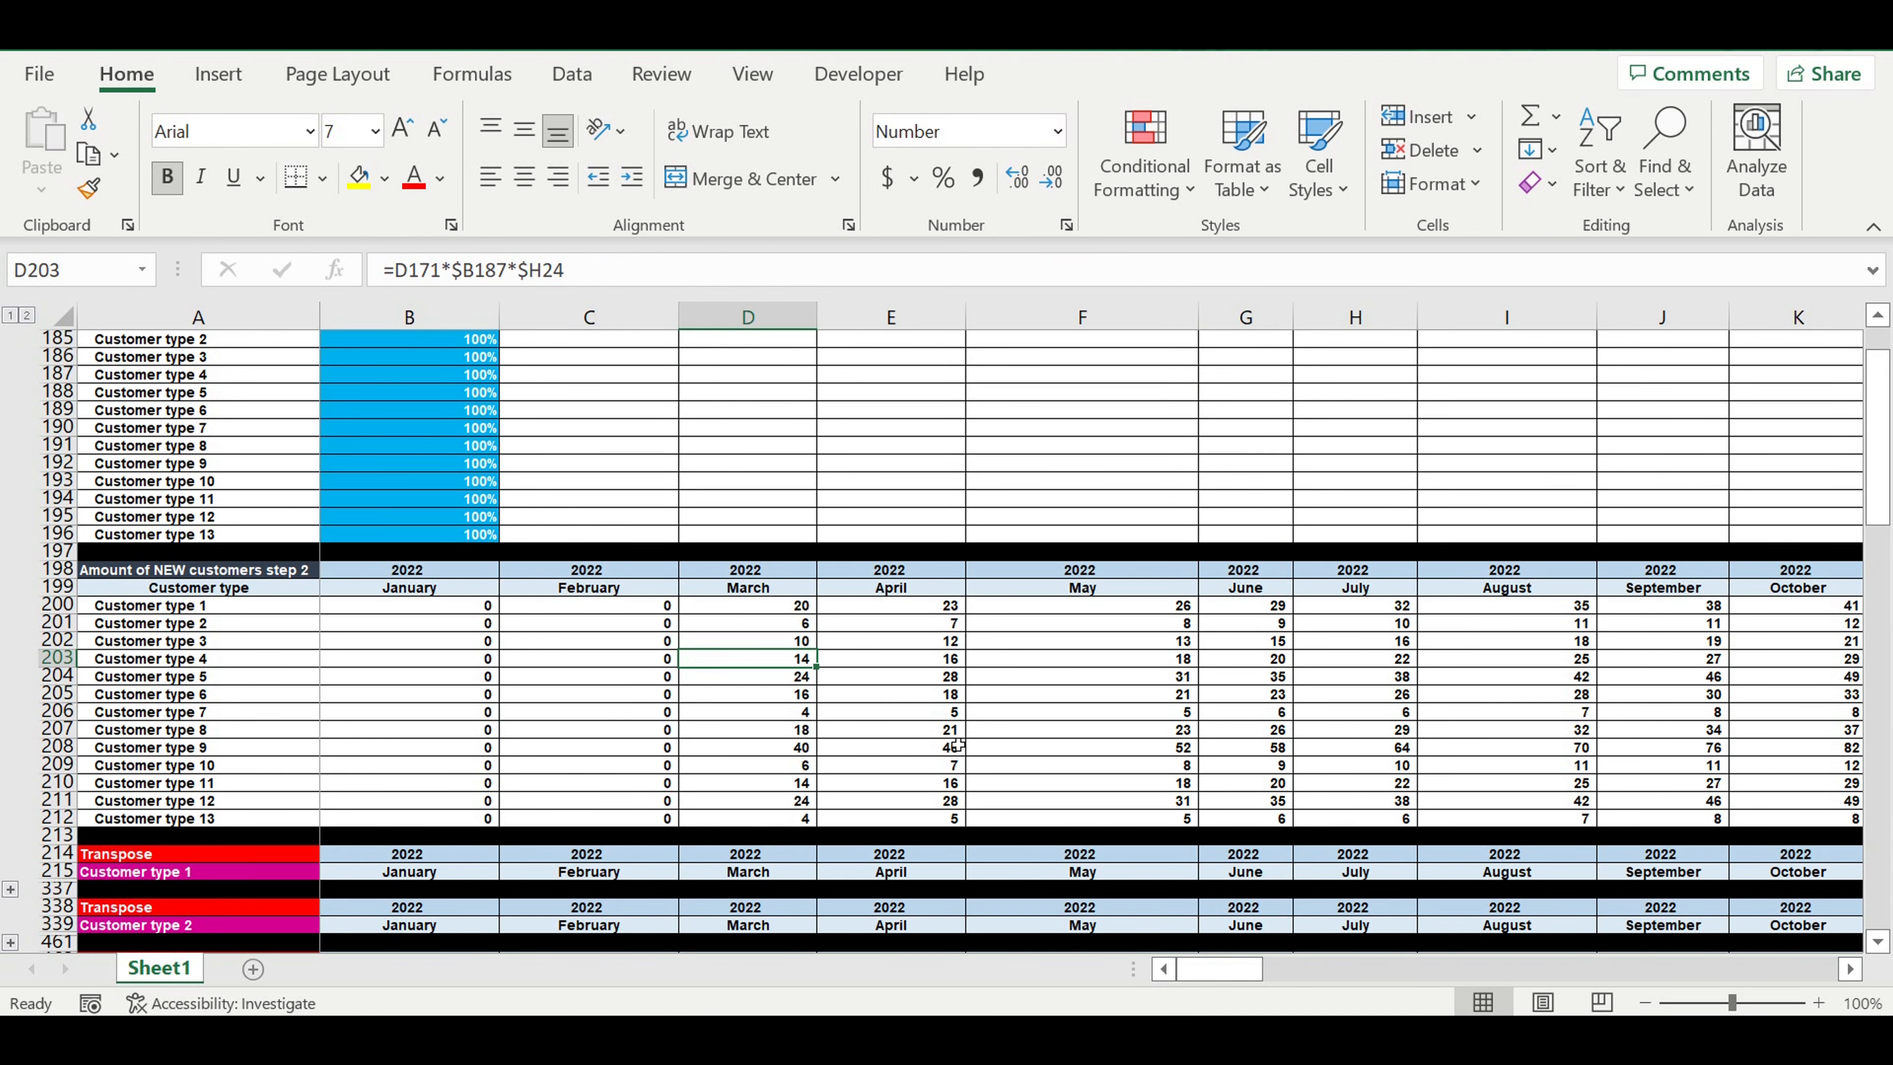
Examine the Amount of NEW customers step 2 table, focusing on Customer type 1's March 2022 amount in D200
click(902, 682)
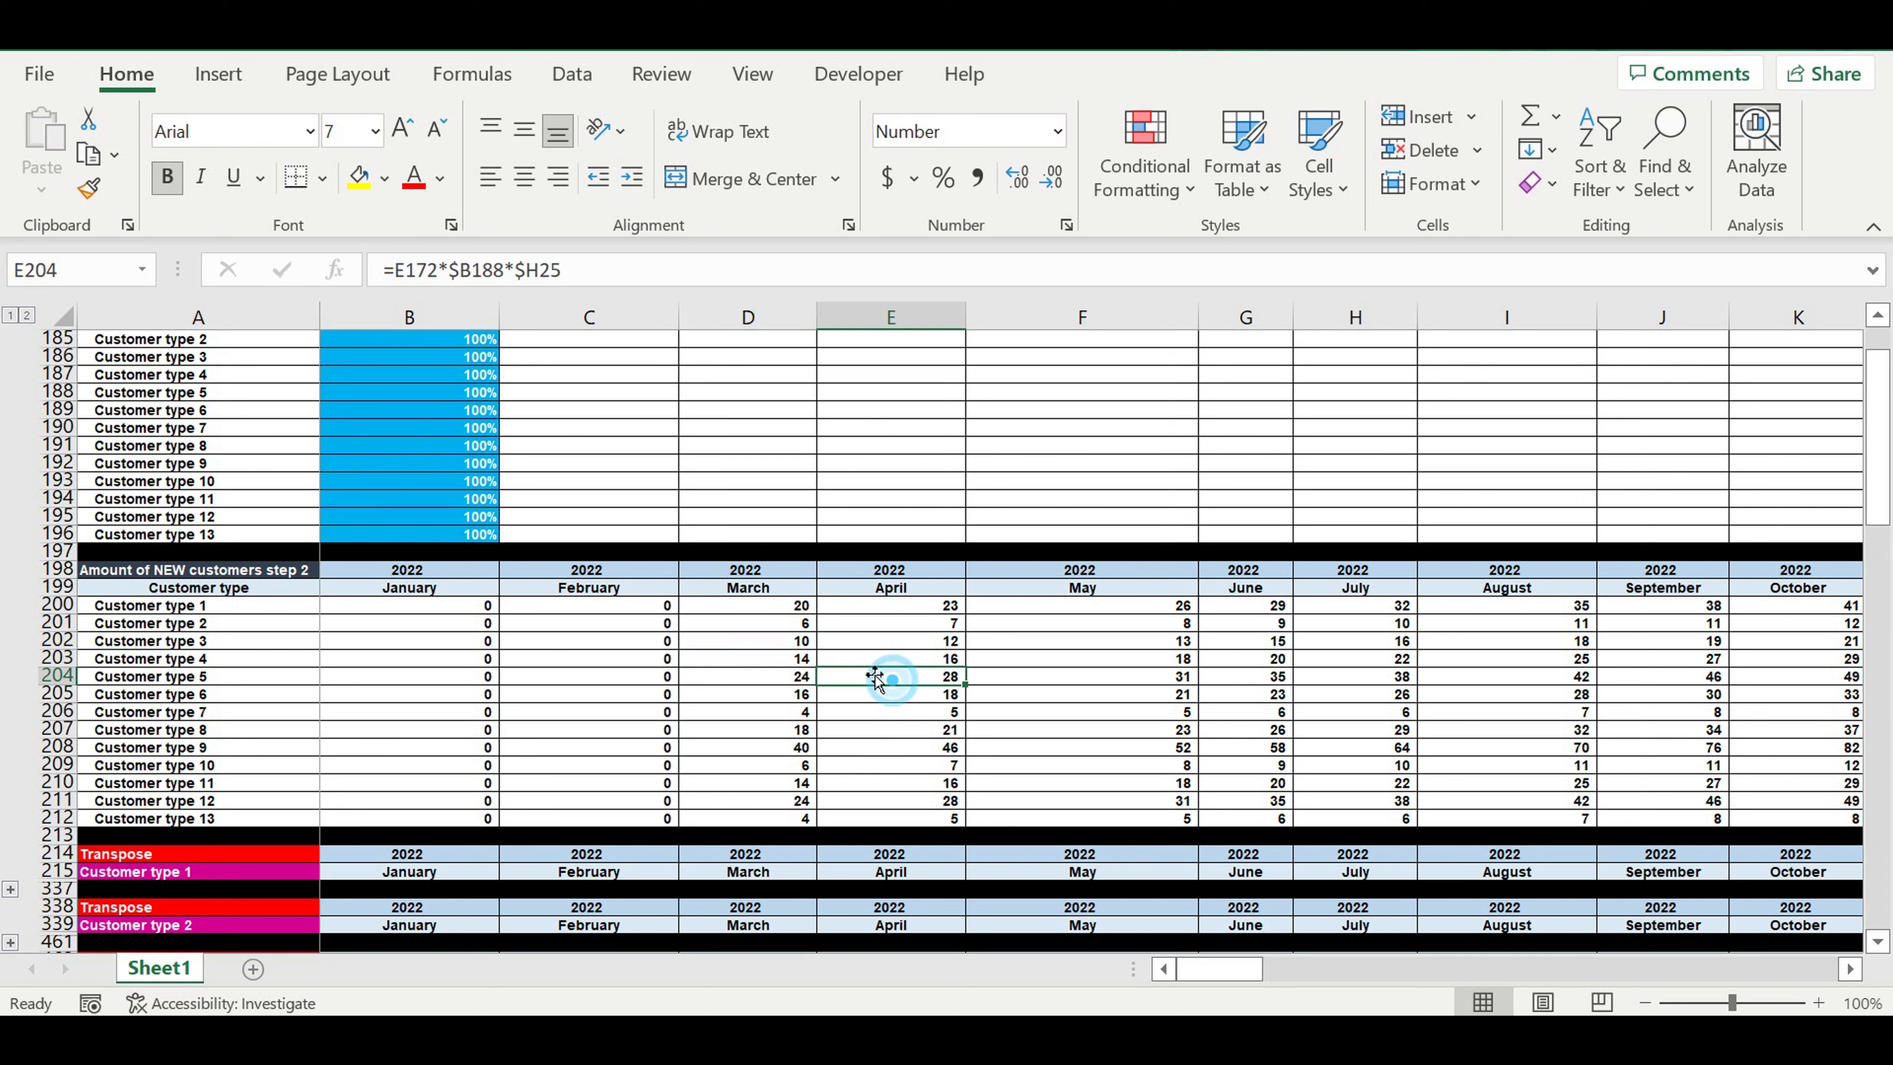
click(768, 608)
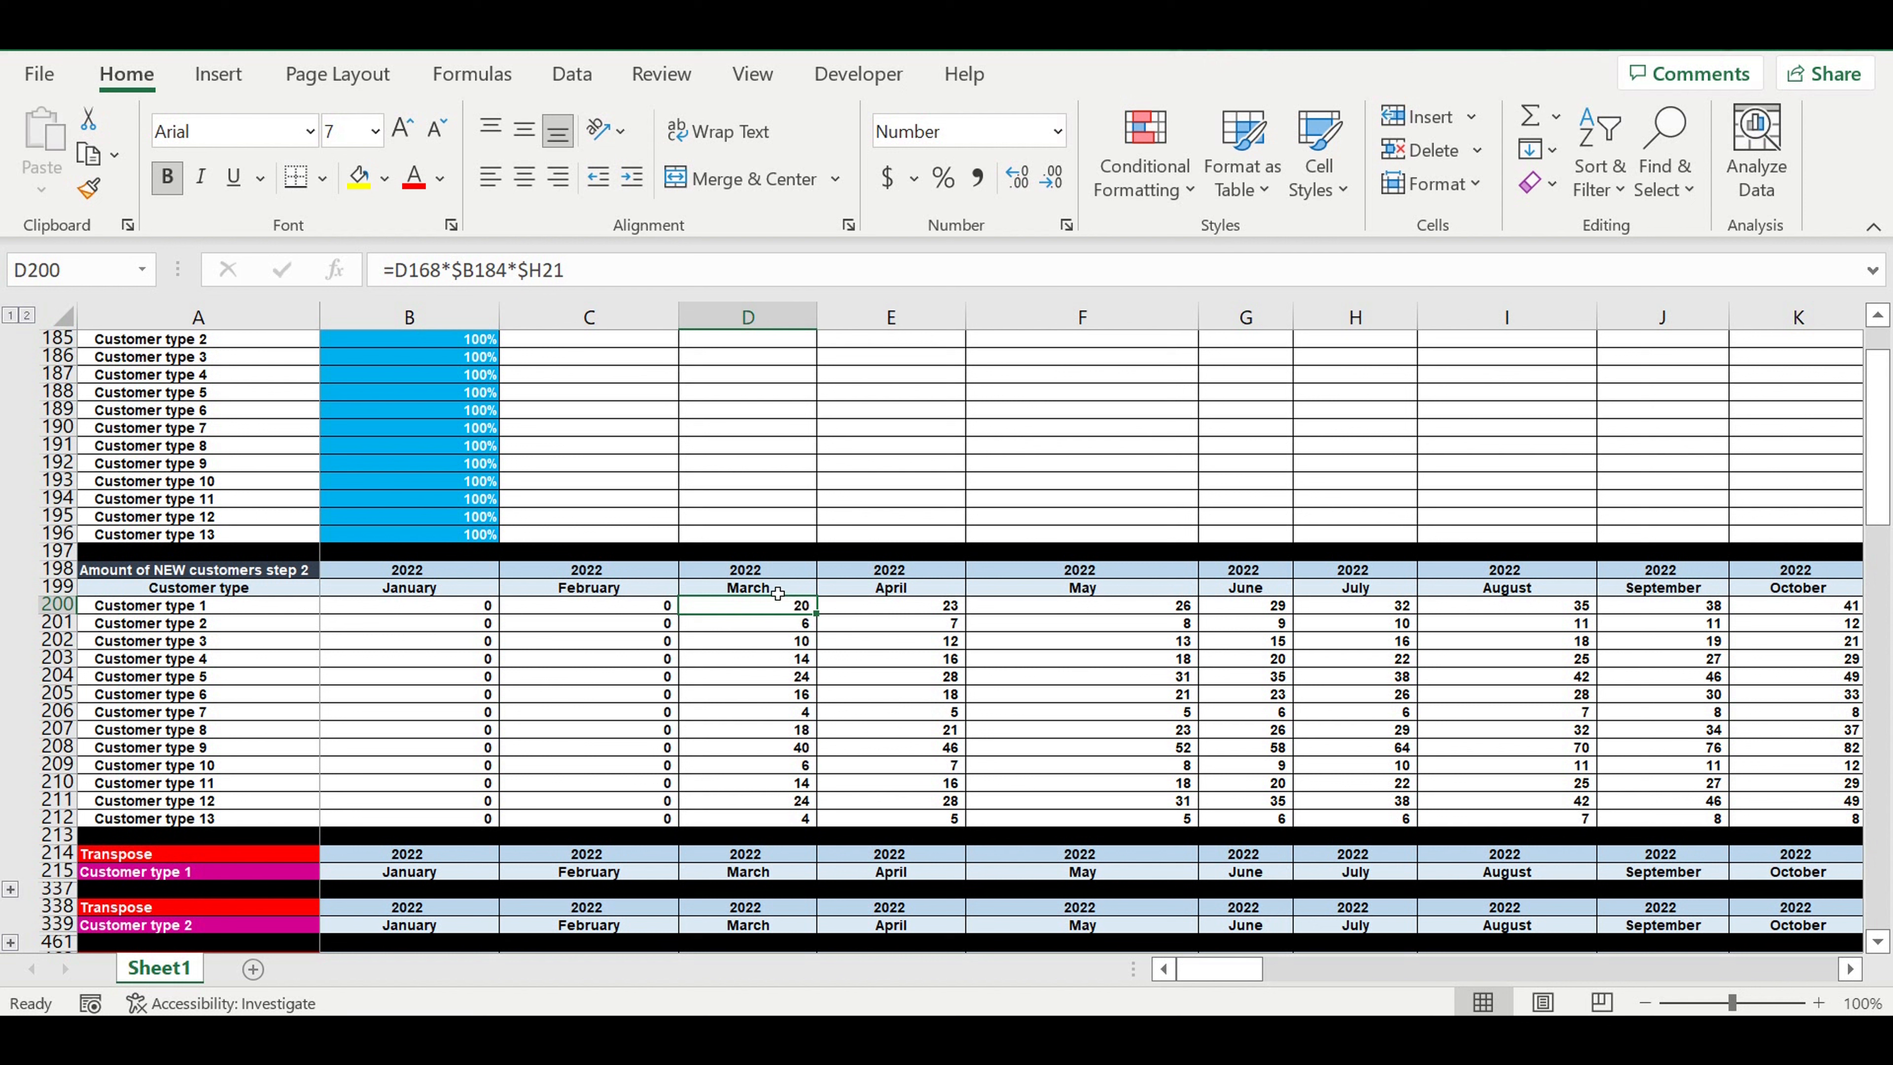
click(162, 612)
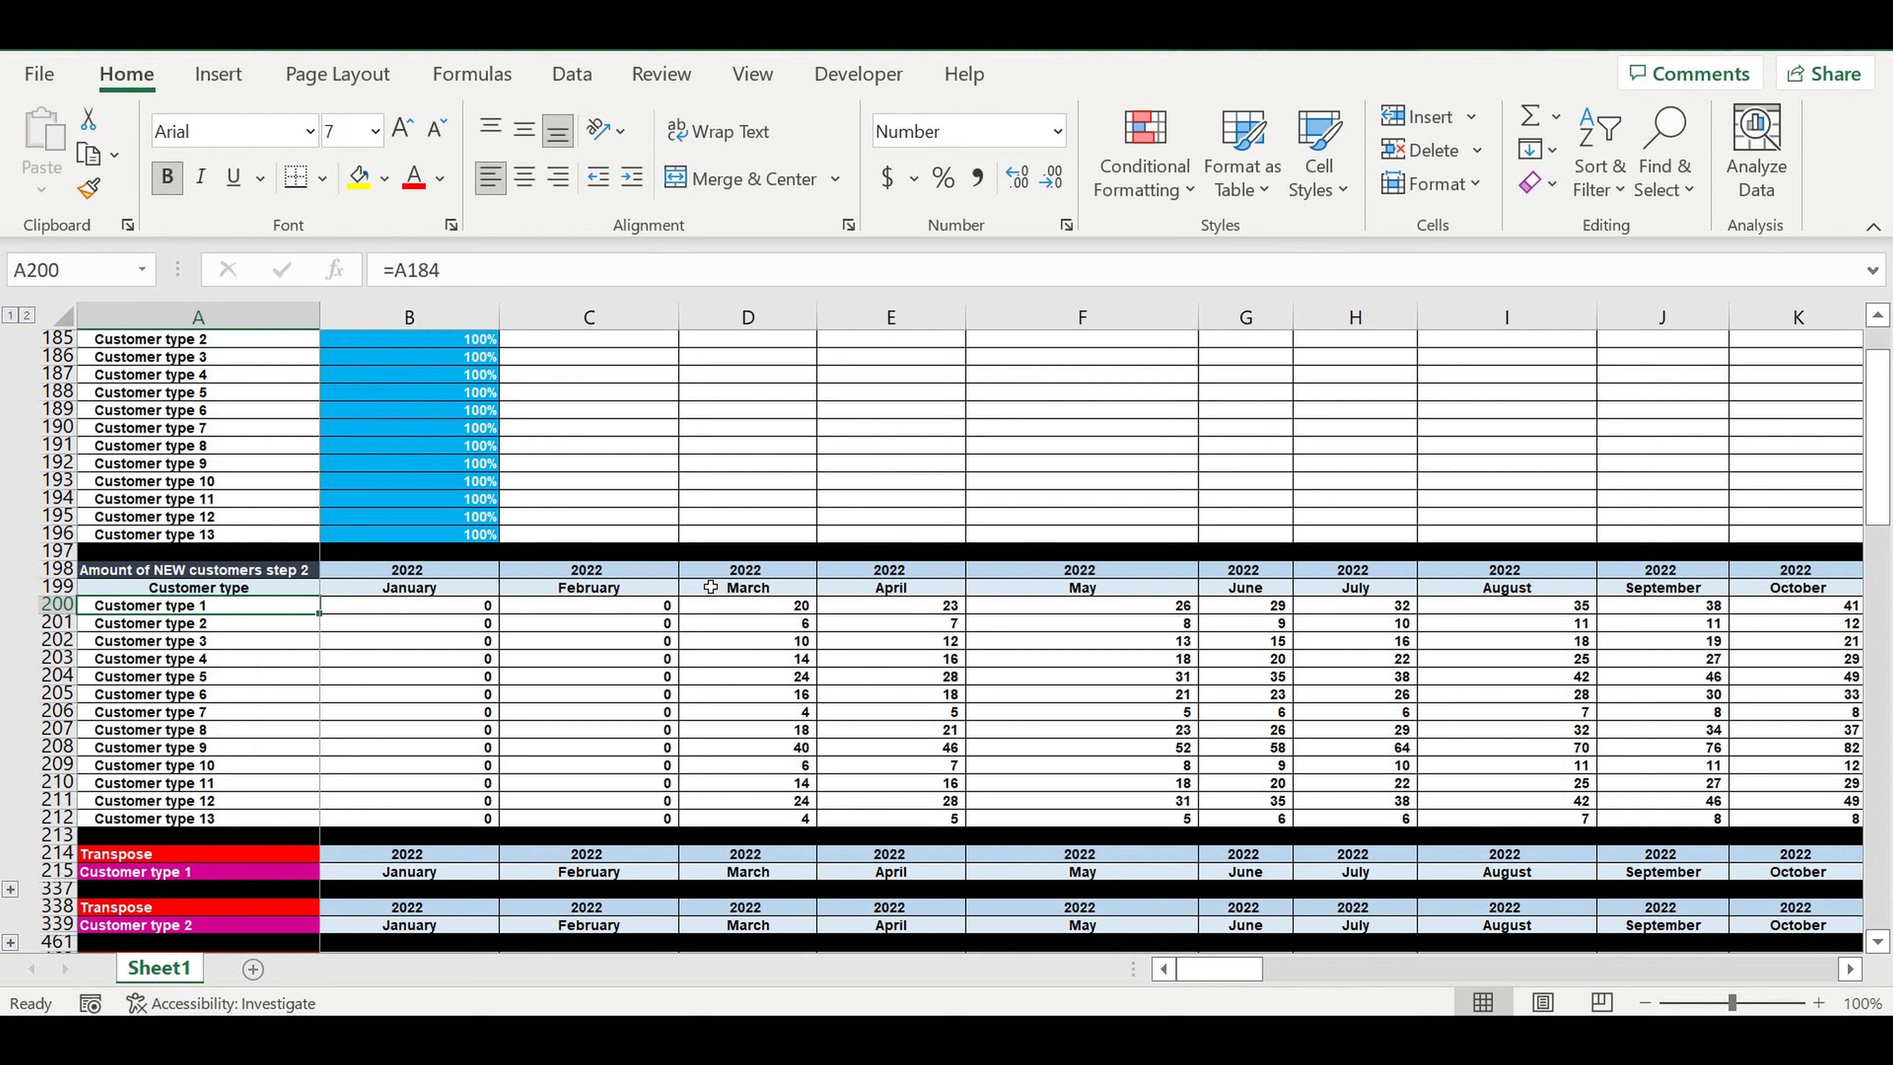
drag(775, 578, 775, 591)
click(777, 609)
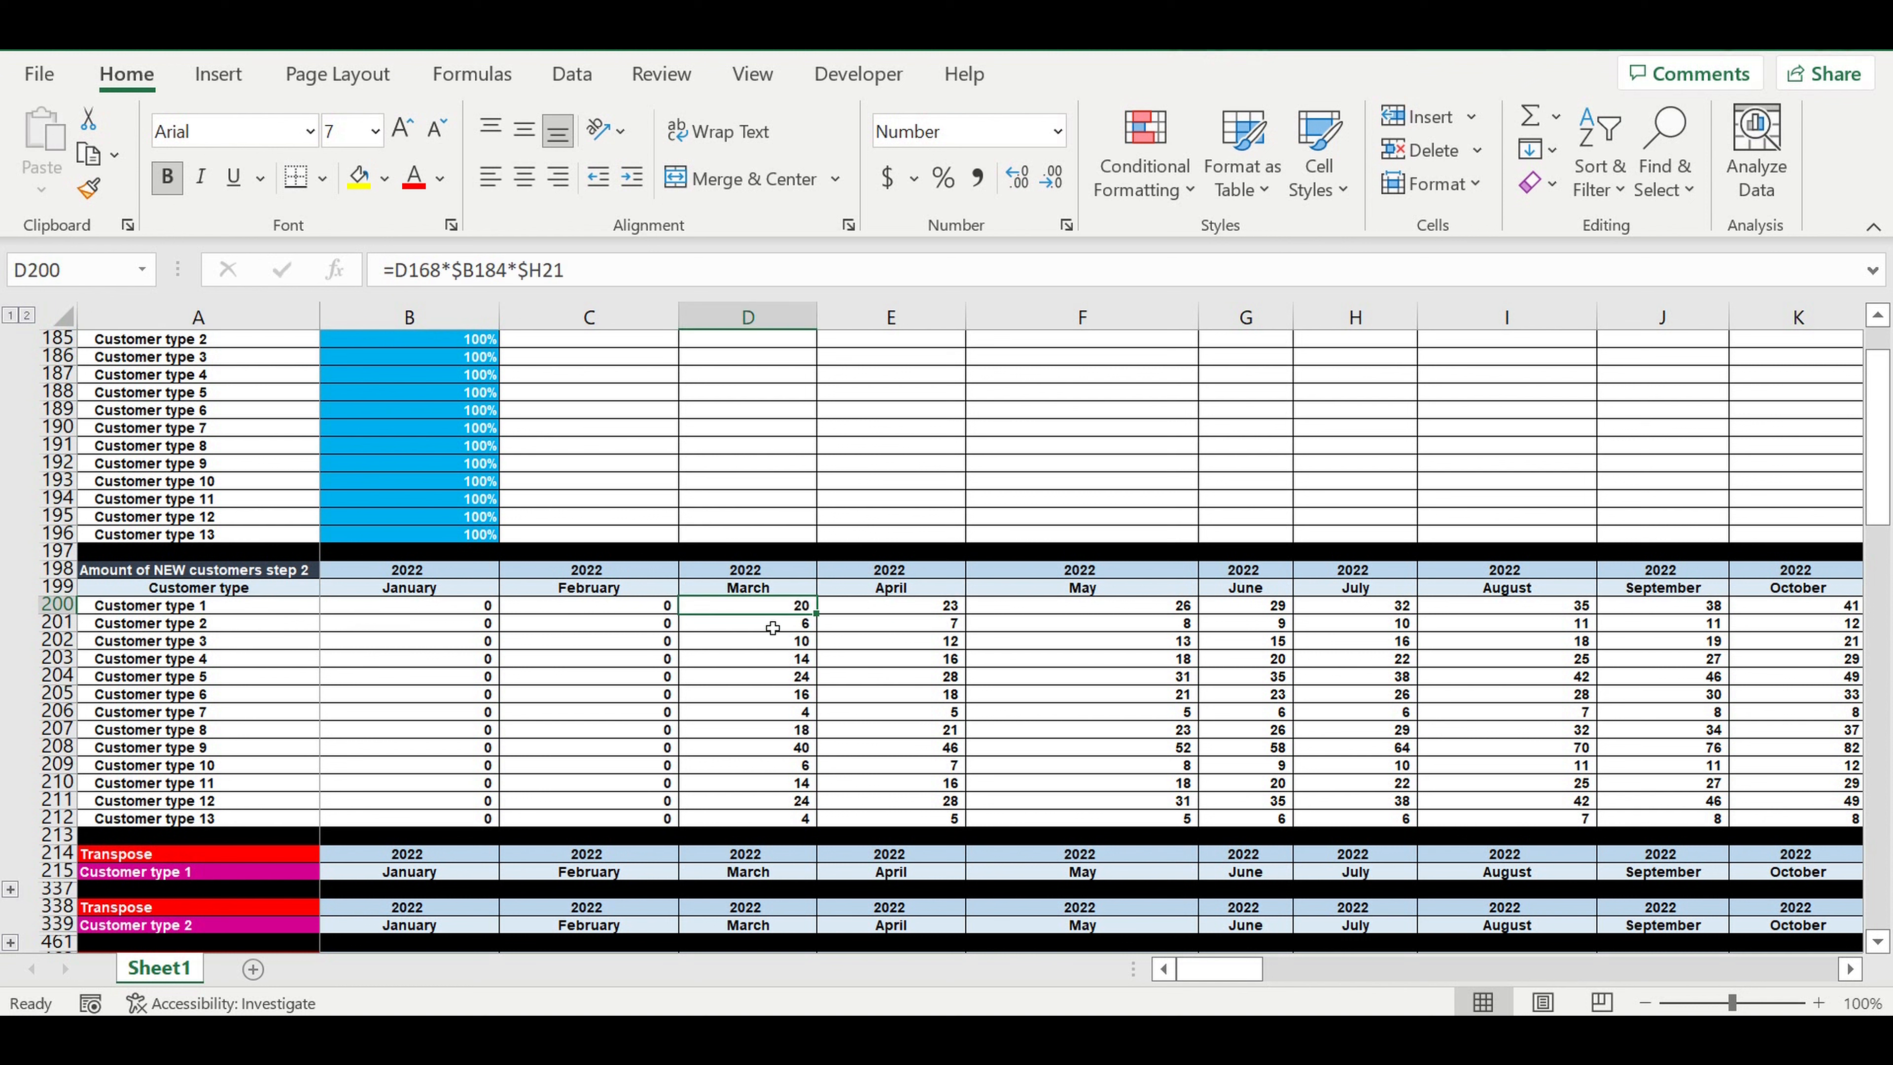
Expand the Customer type 1 Transpose matrix and examine its header label and the March 2022 column down to row 3's entry
scroll(791, 648, down, 2)
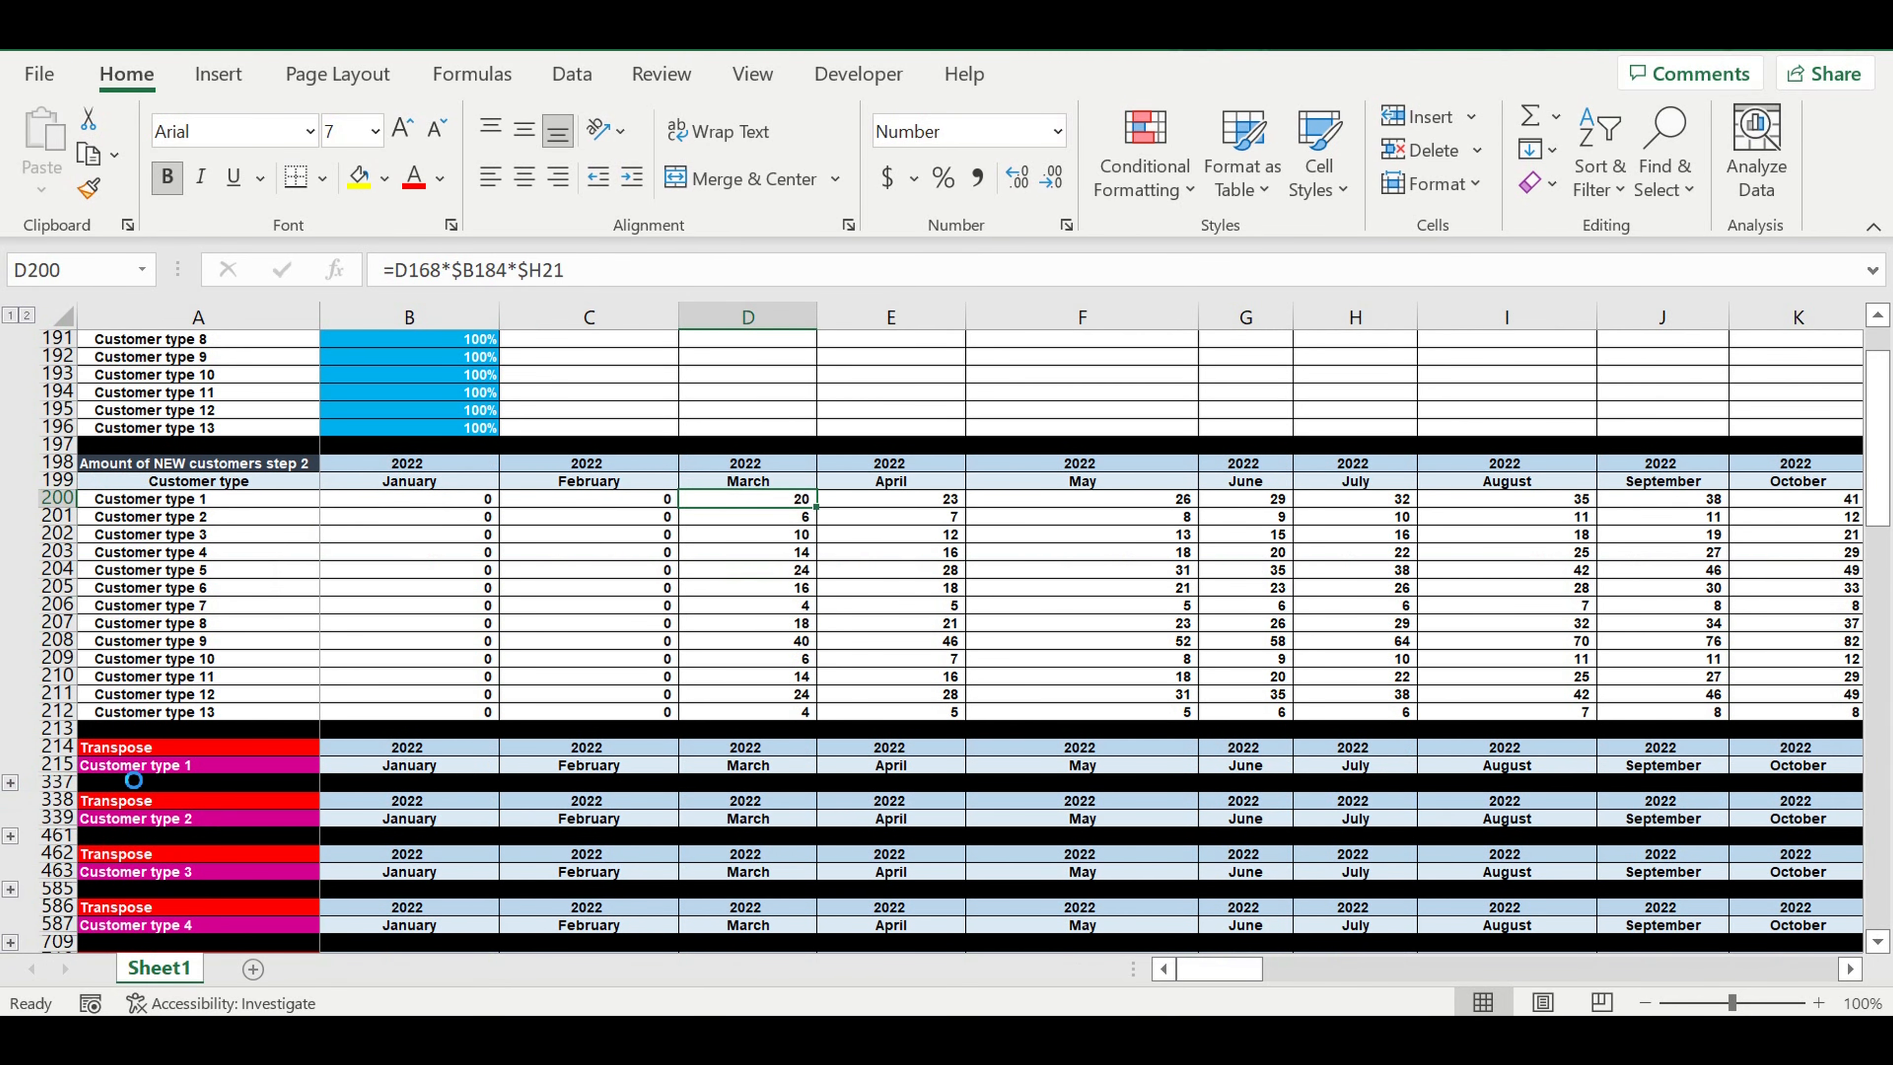
scroll(924, 716, down, 20)
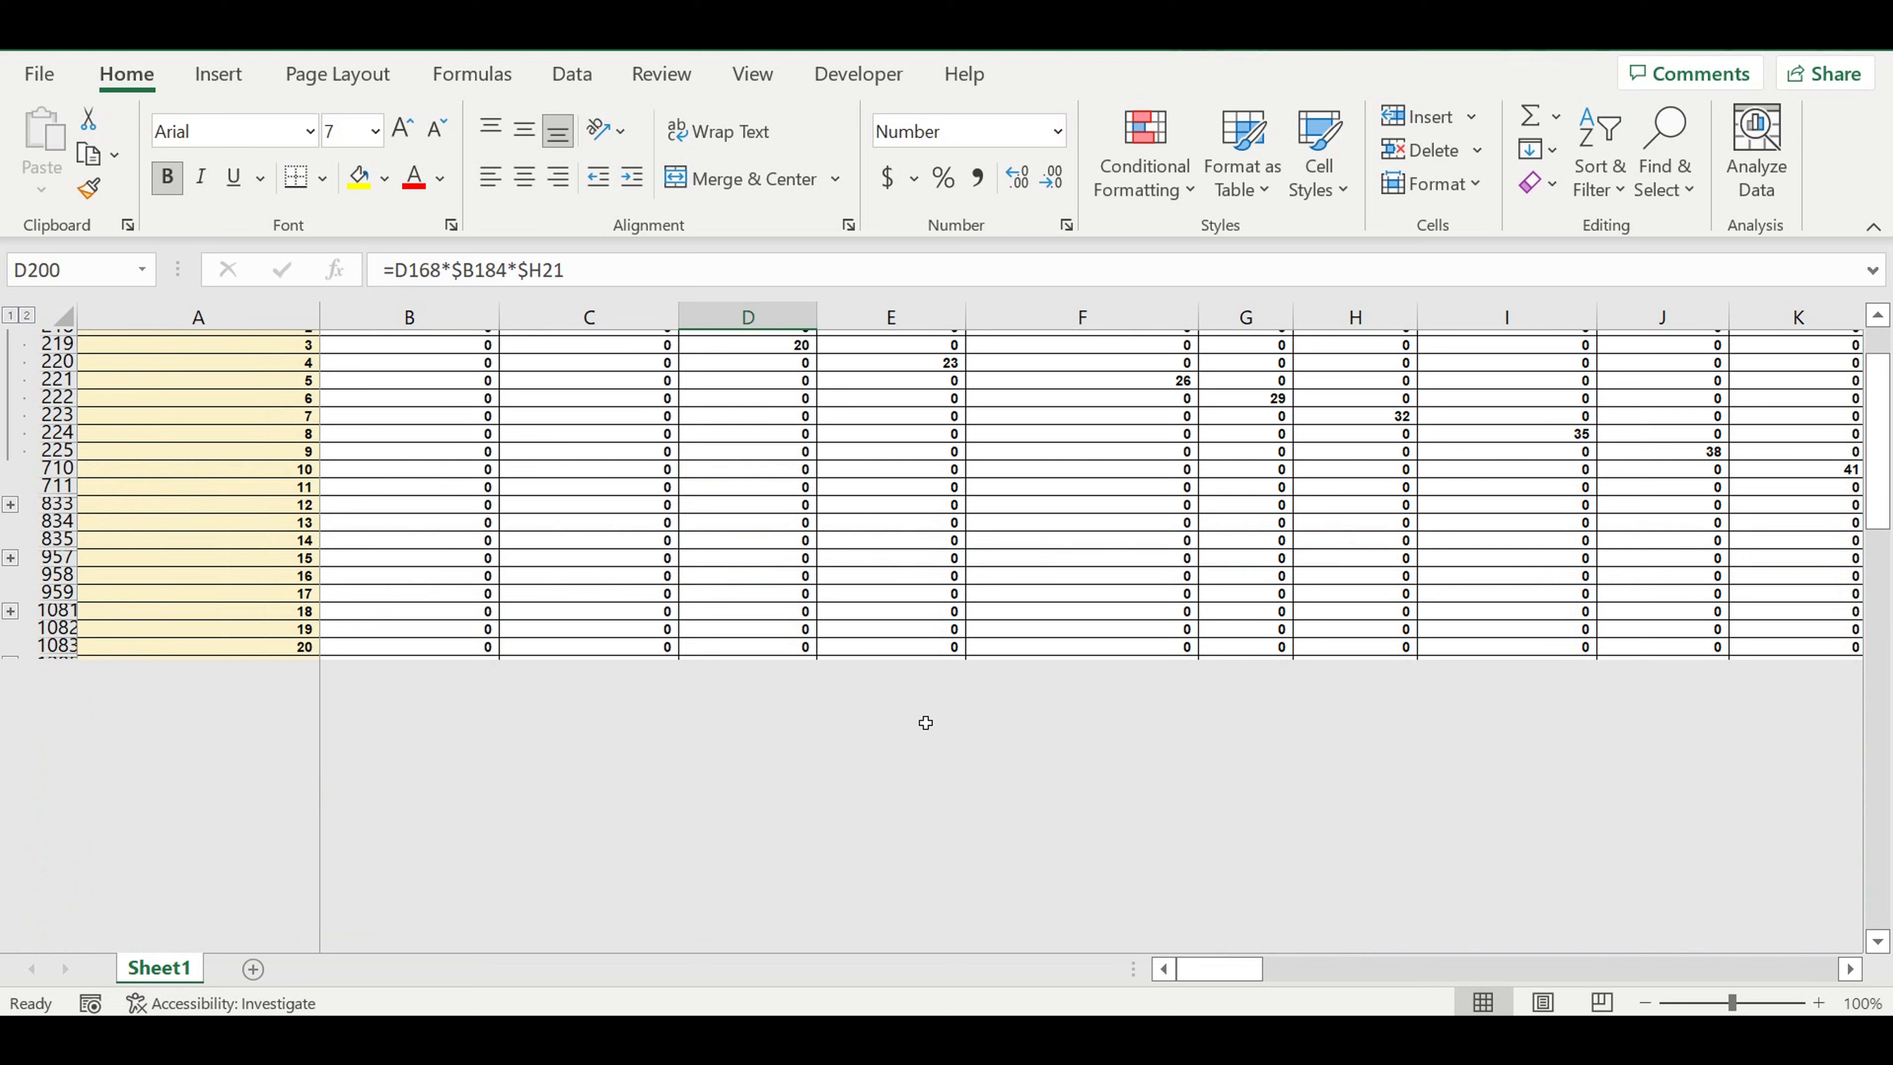
scroll(907, 574, up, 11)
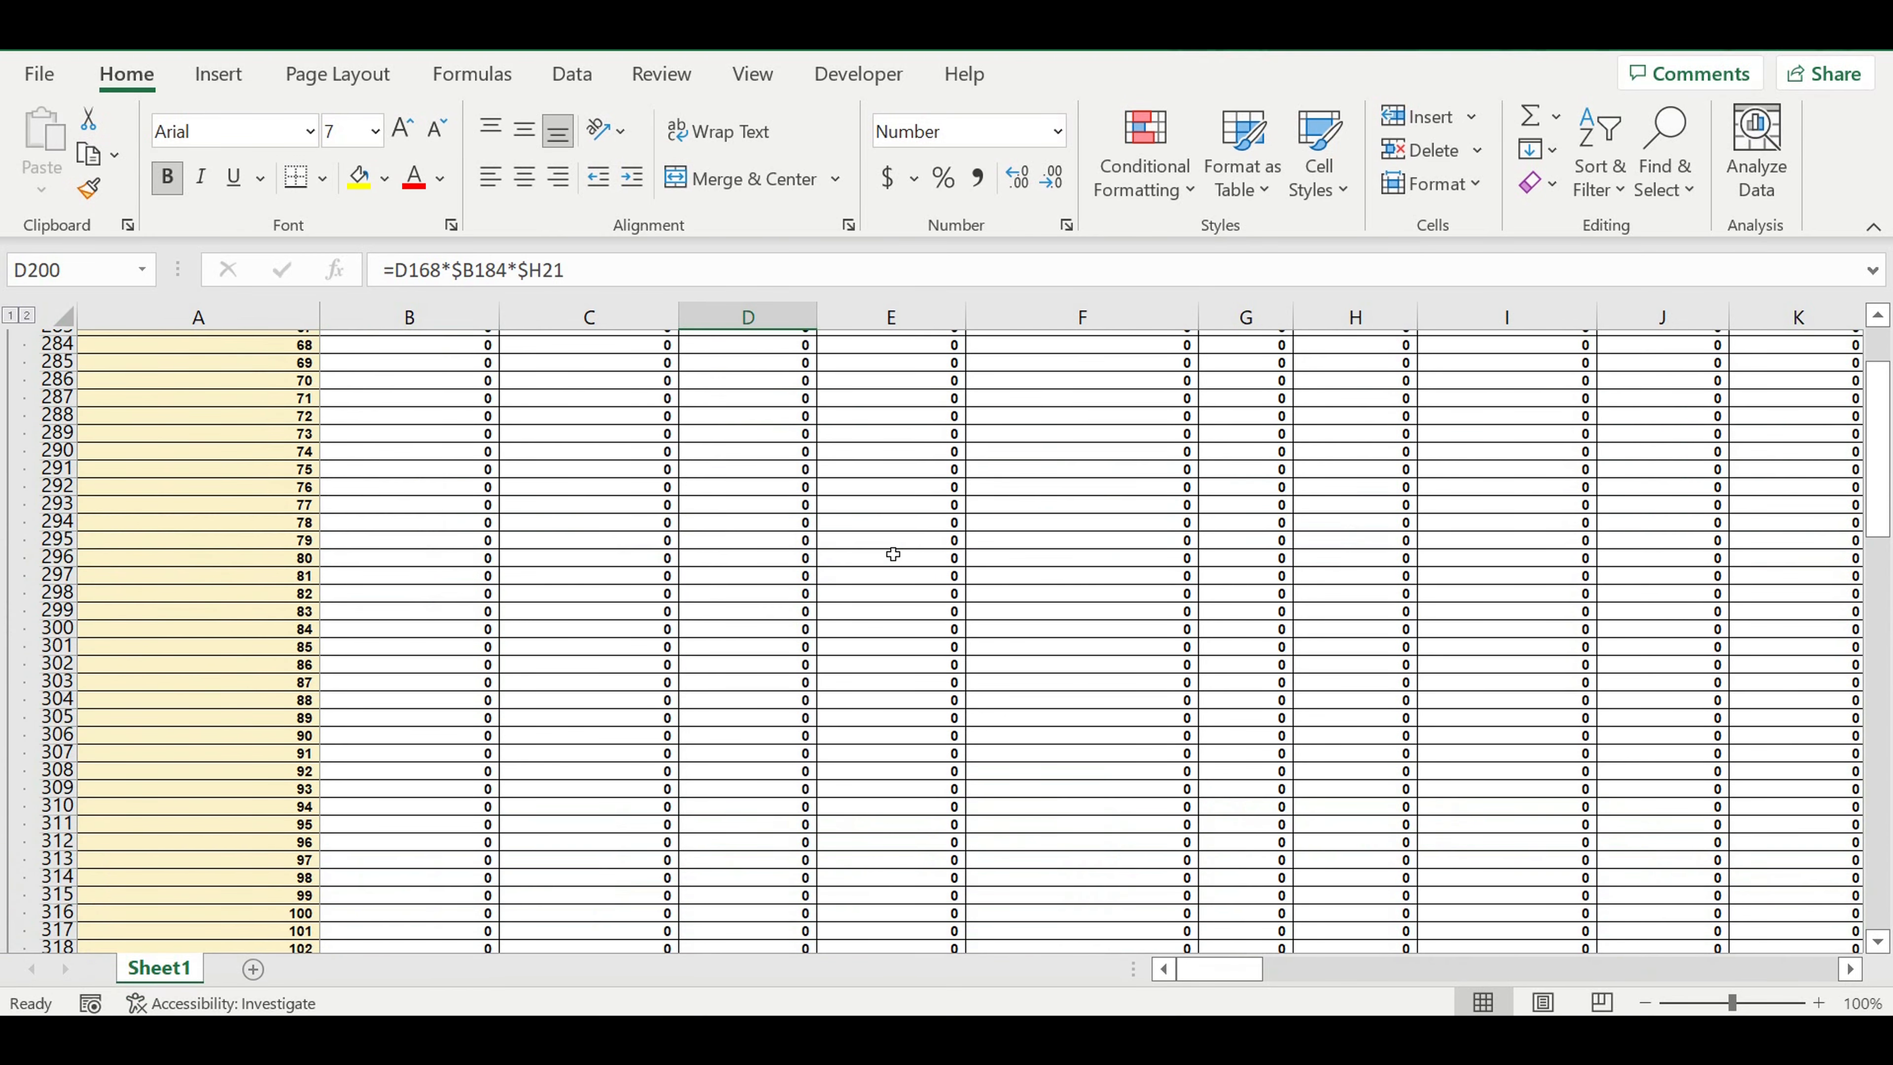
scroll(893, 554, up, 15)
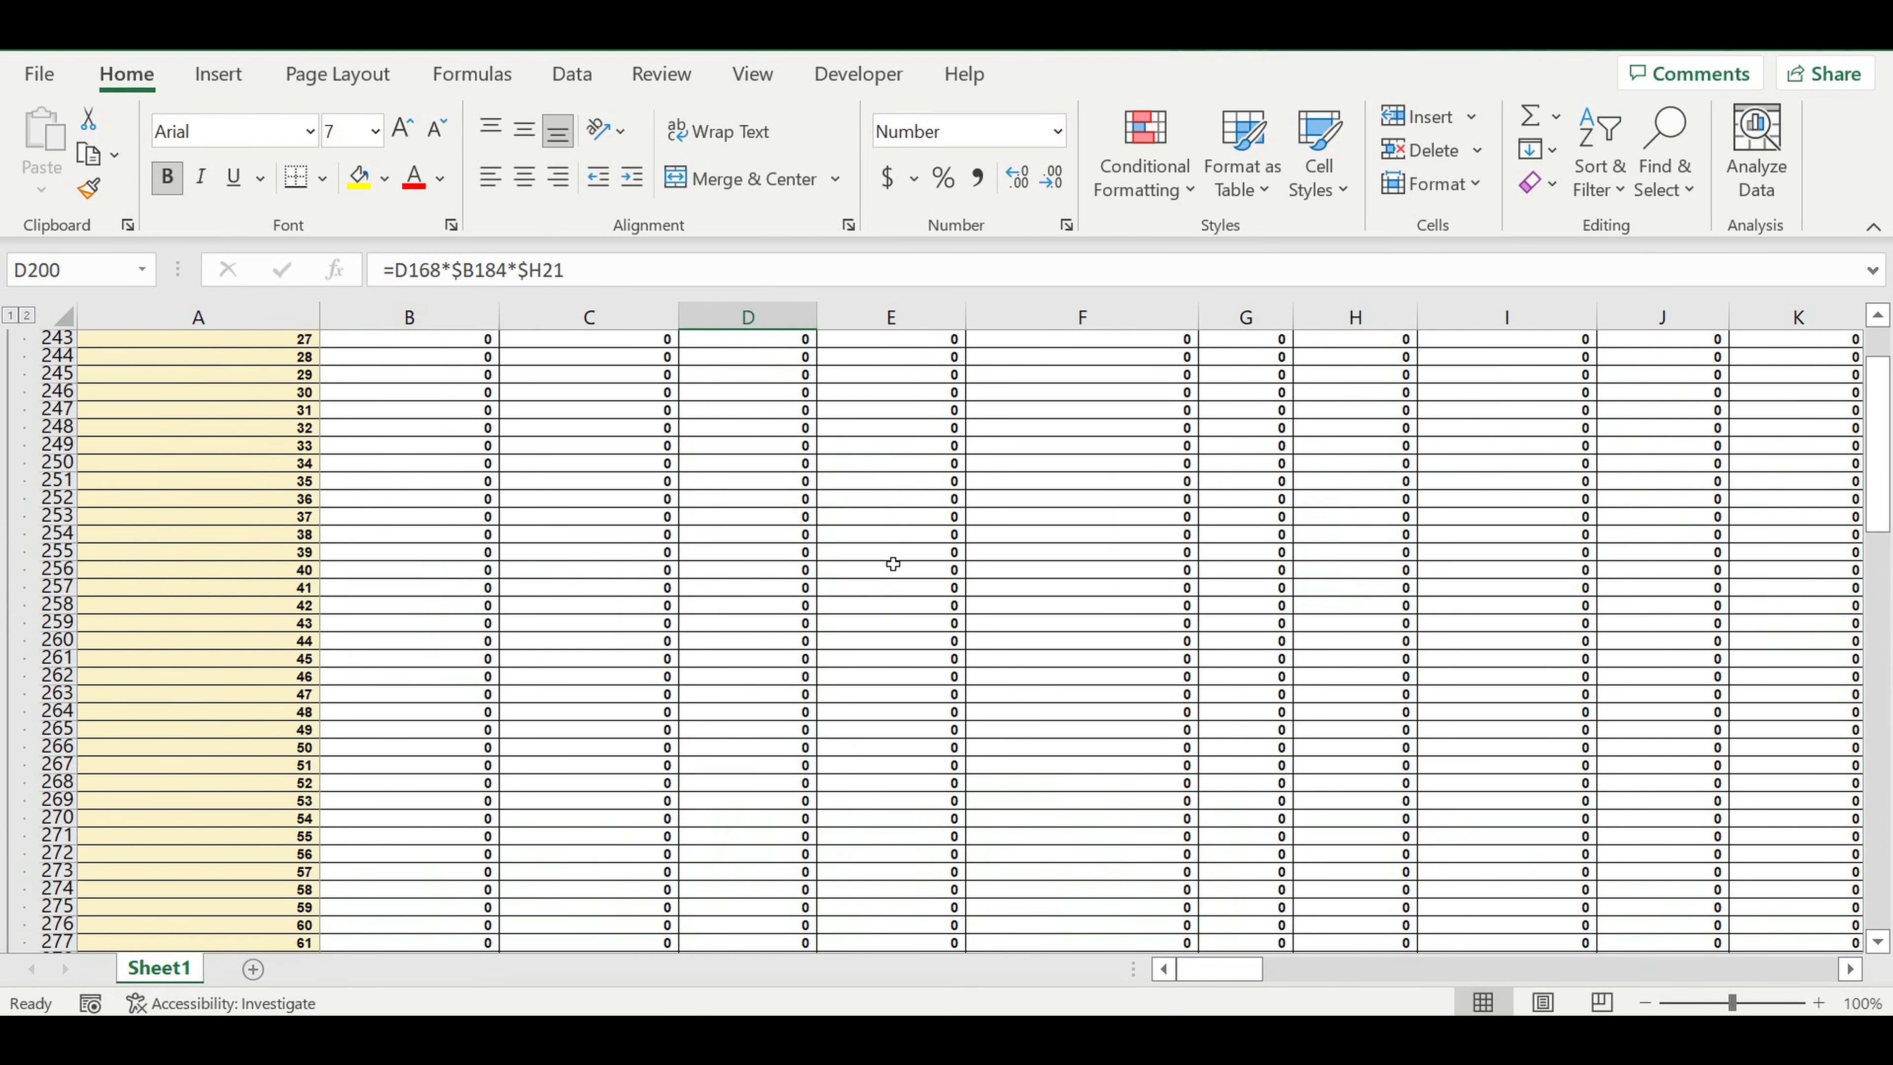
scroll(892, 574, up, 3)
click(784, 446)
click(131, 377)
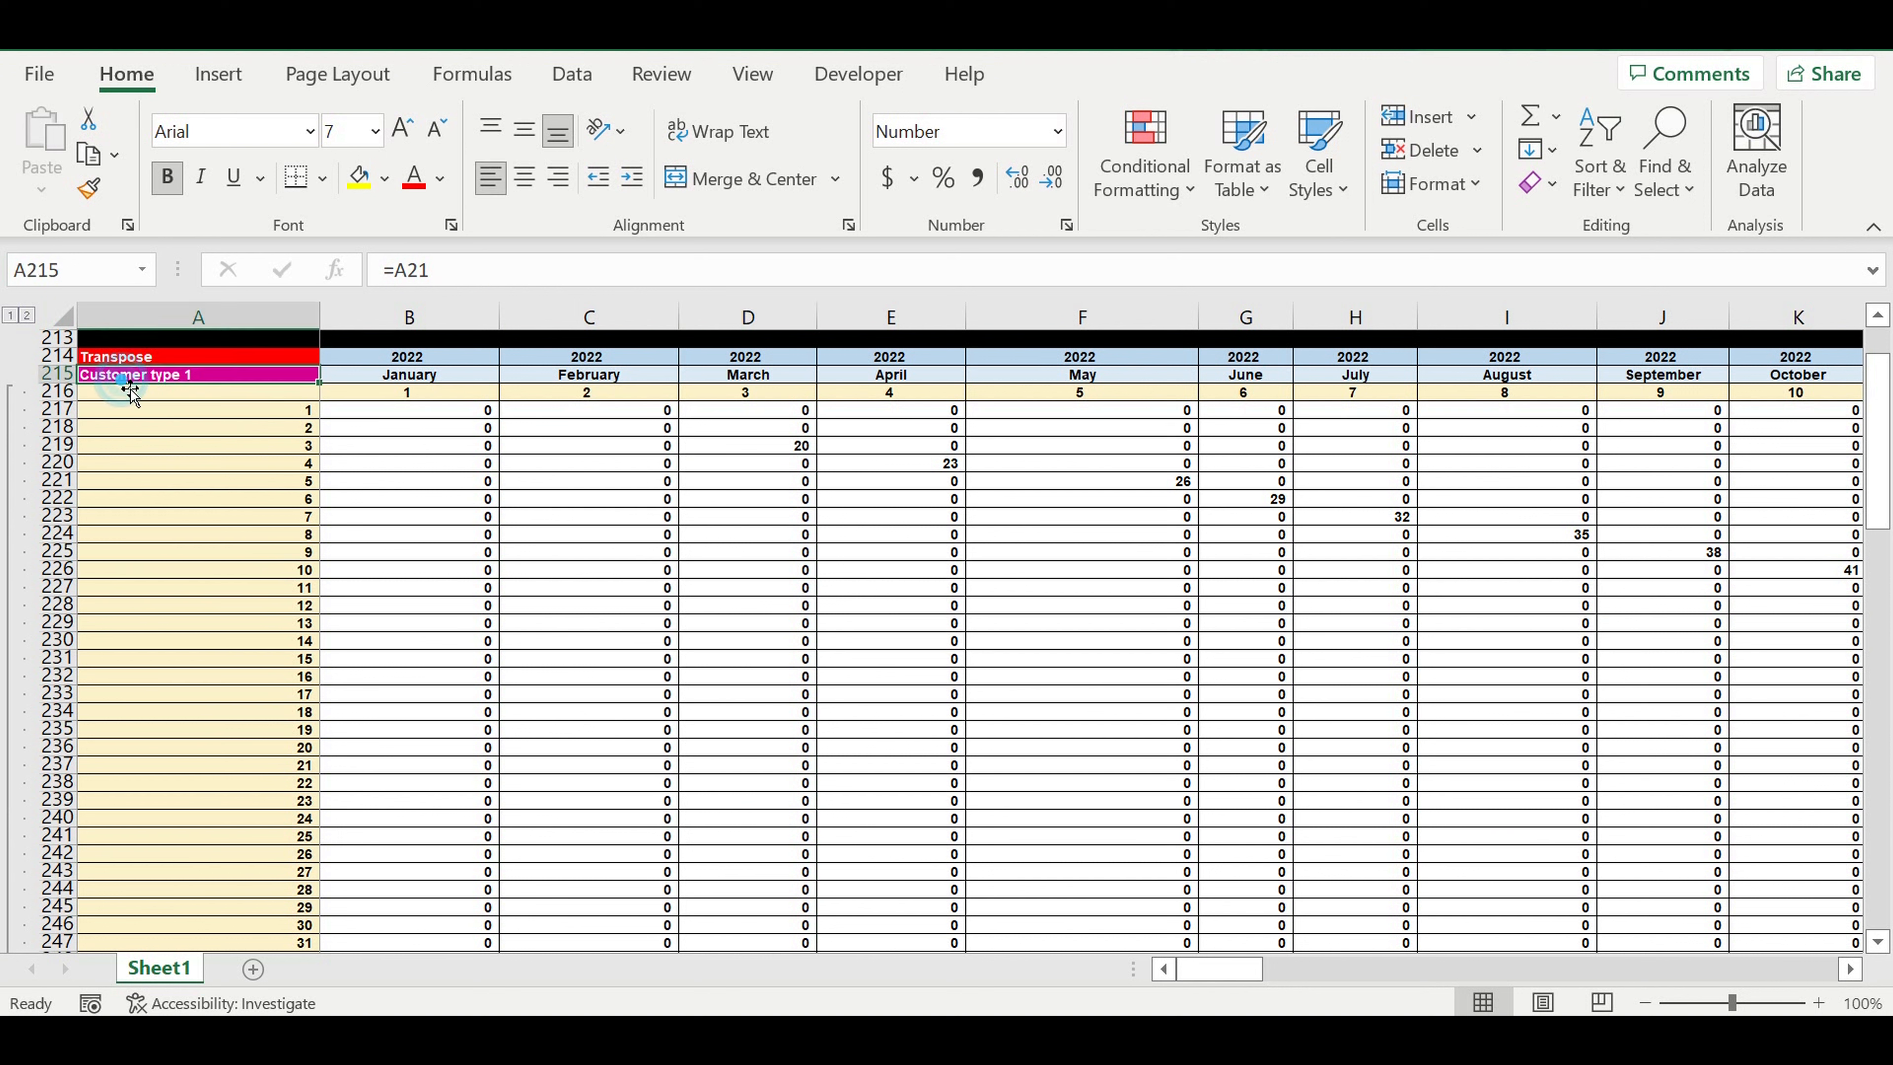
drag(773, 357, 778, 483)
Expand the grouped rows of the Customer type 1 Data (0-1-0) matrix and return to its header rows
scroll(820, 670, down, 15)
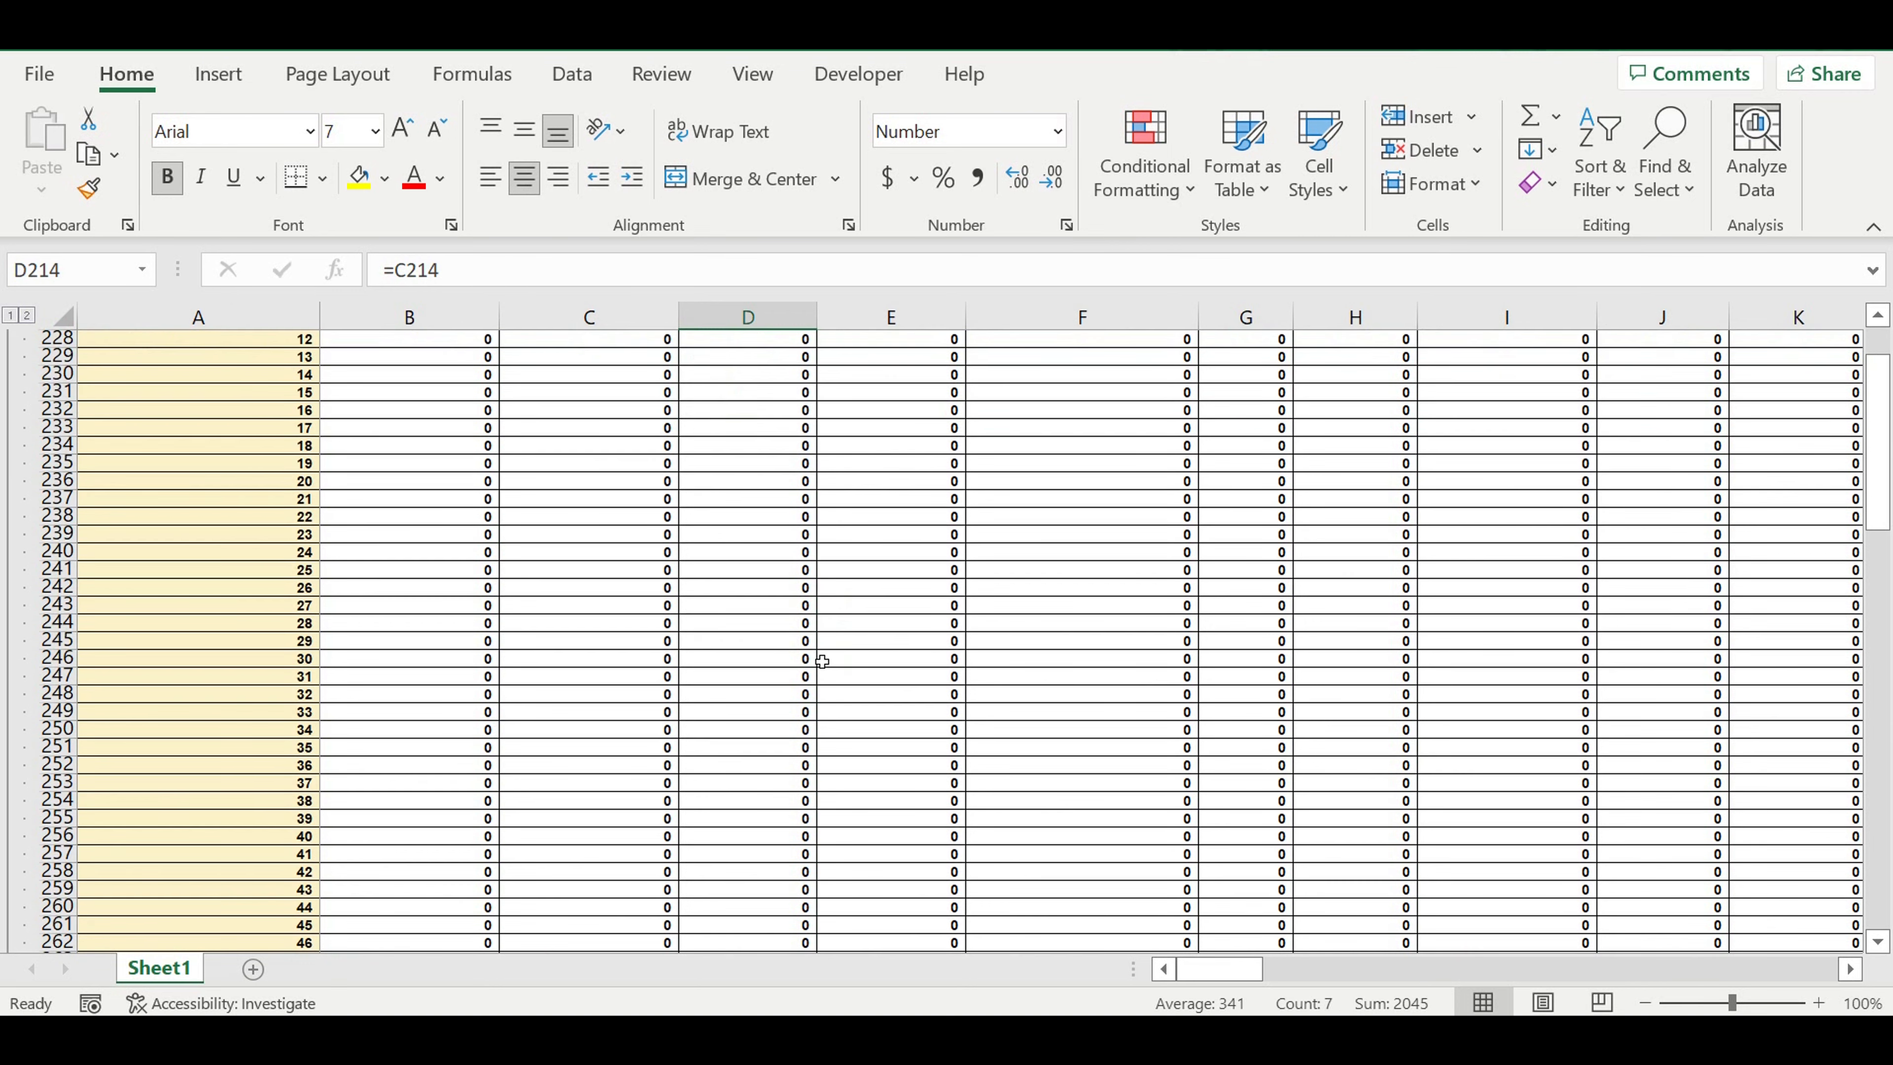
scroll(818, 695, down, 15)
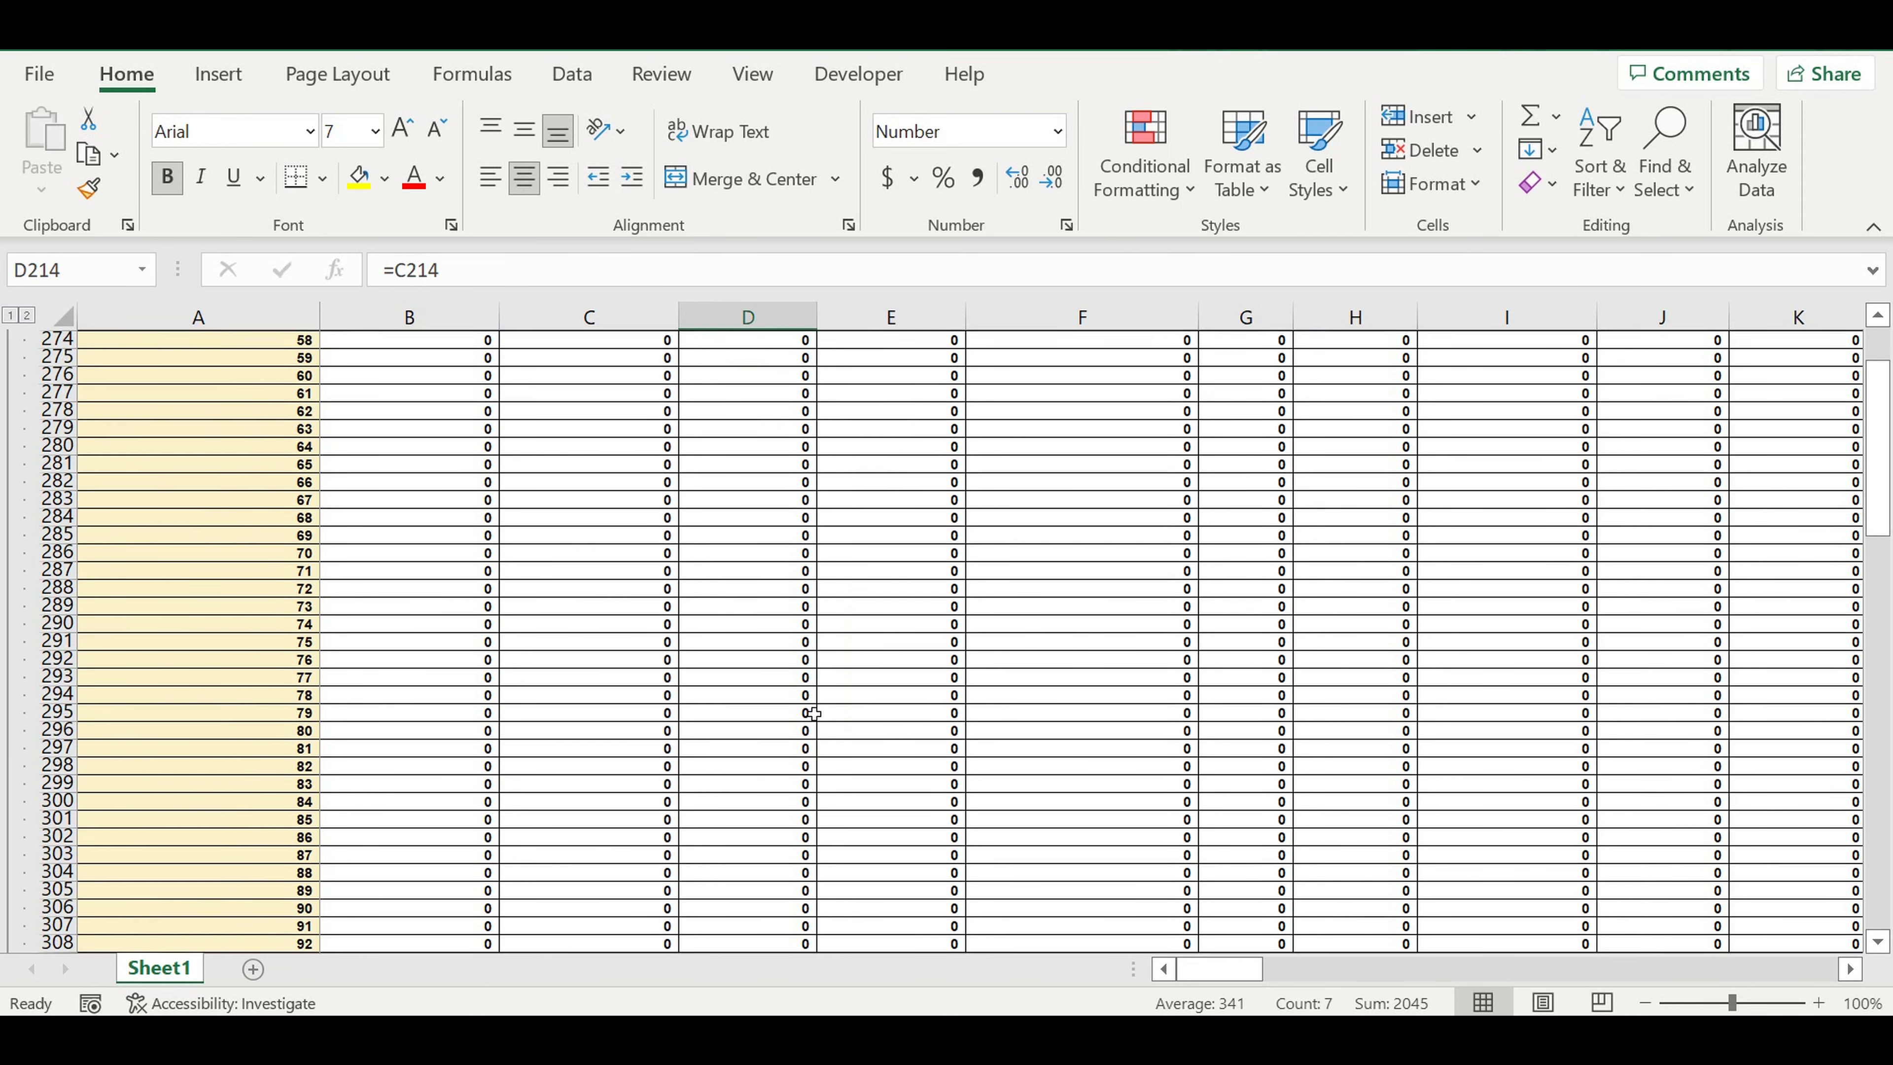
scroll(807, 702, down, 18)
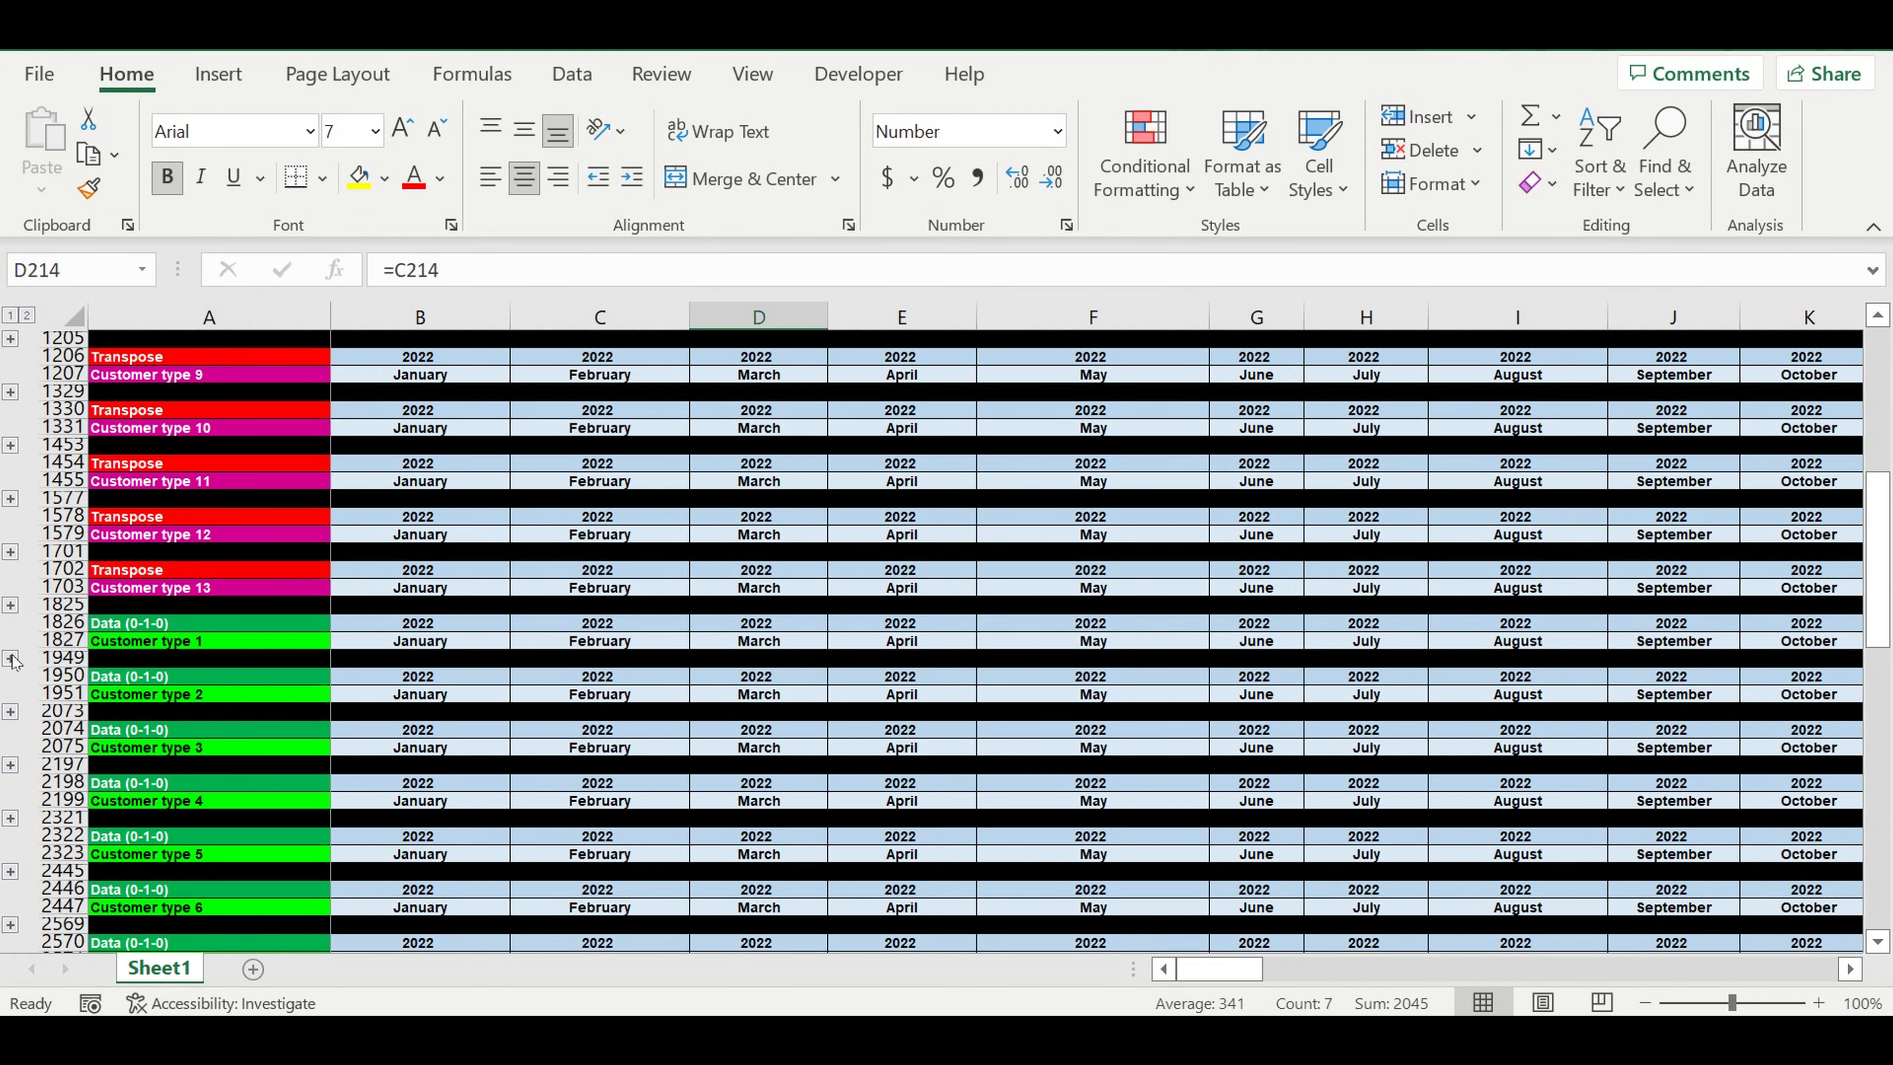
click(10, 658)
scroll(86, 675, down, 20)
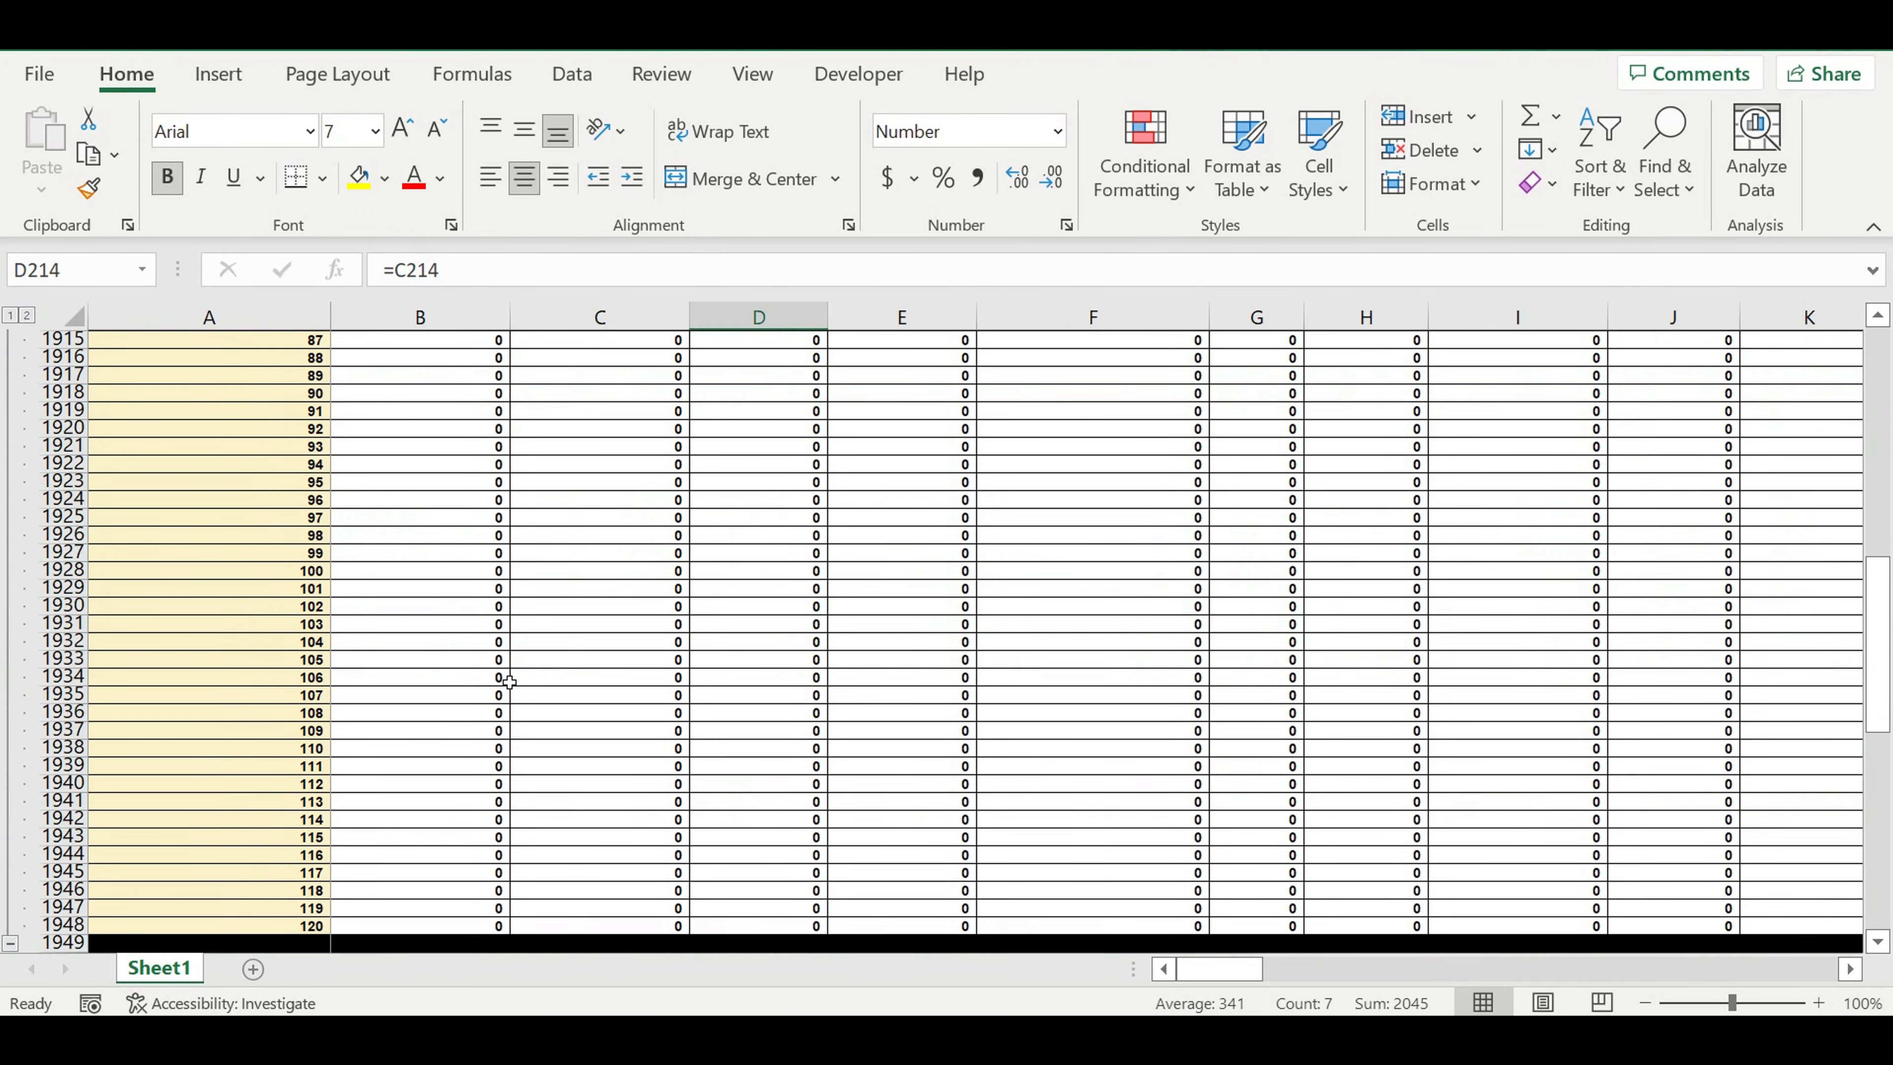
scroll(612, 640, up, 17)
scroll(611, 640, up, 12)
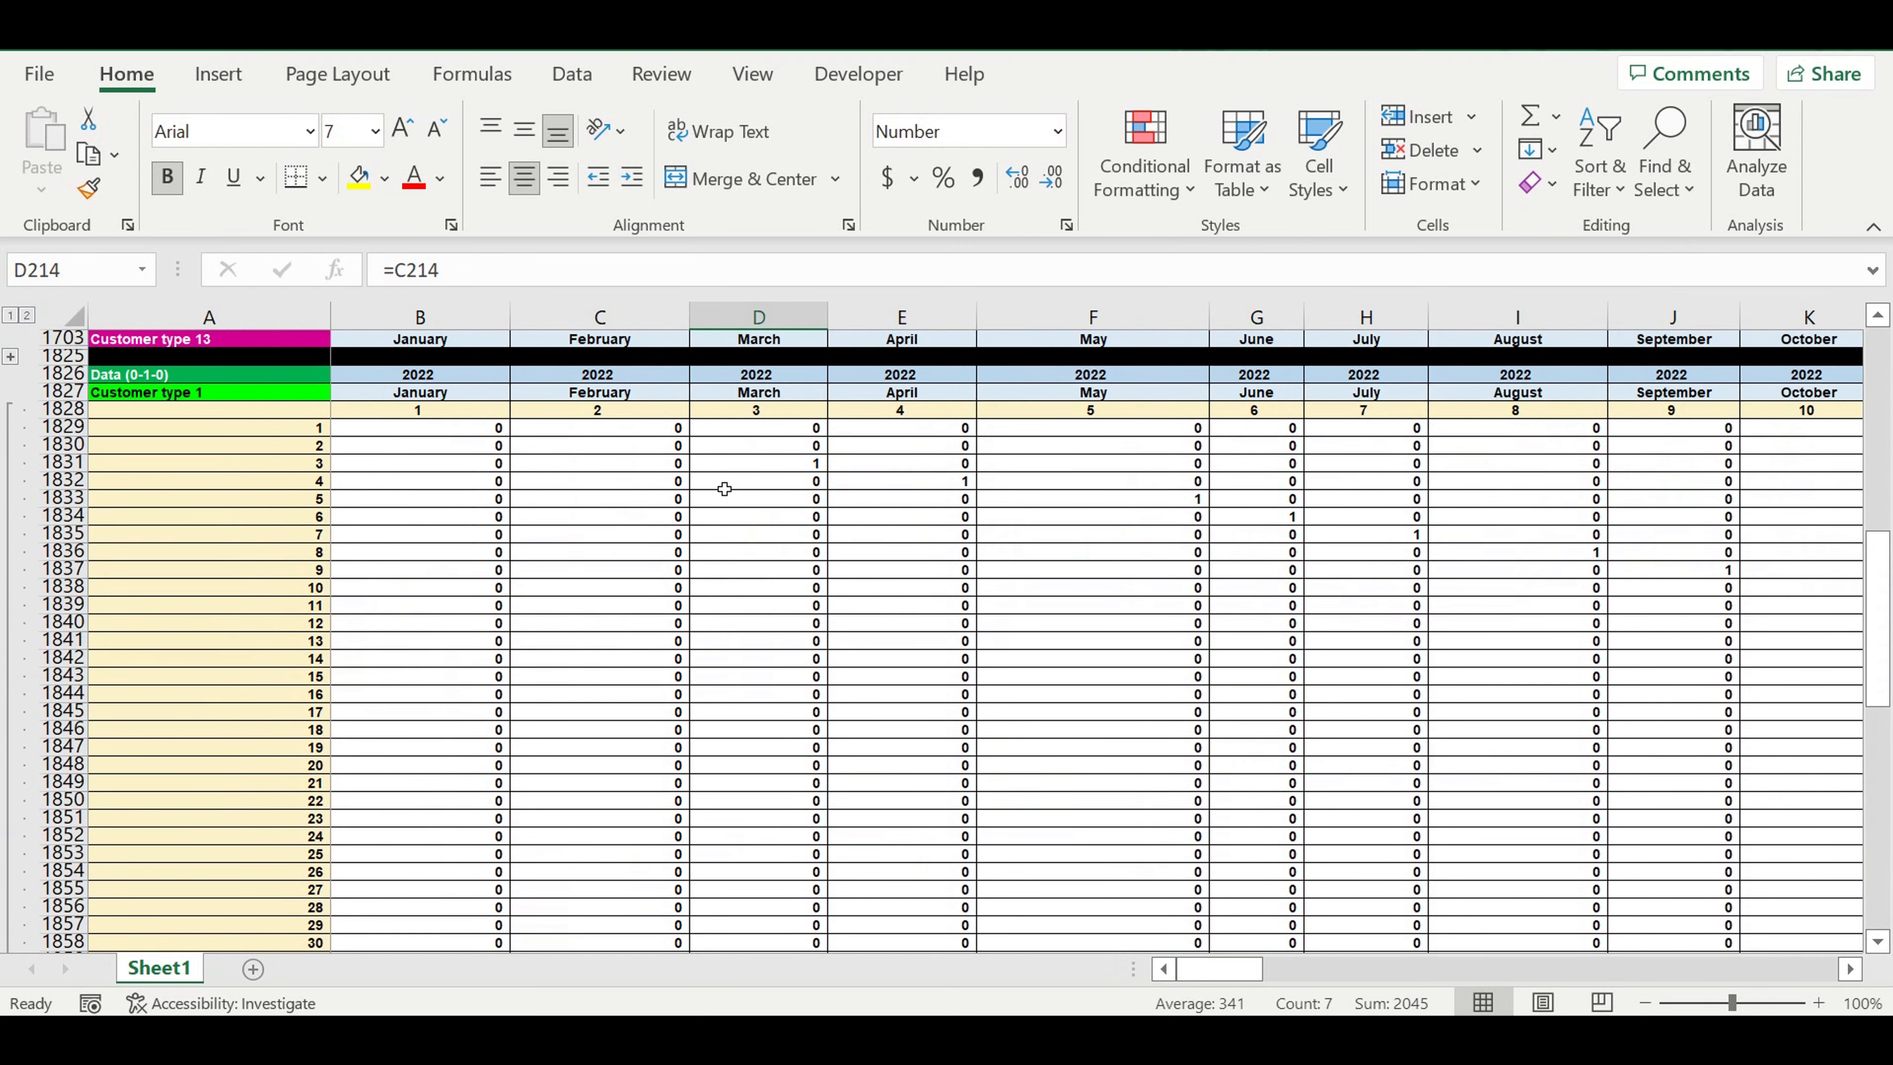
Inspect the March column, the D1831 formula and the customer label of the Customer type 1 Data (0-1-0) matrix
click(775, 341)
key(ctrl+shift+Down)
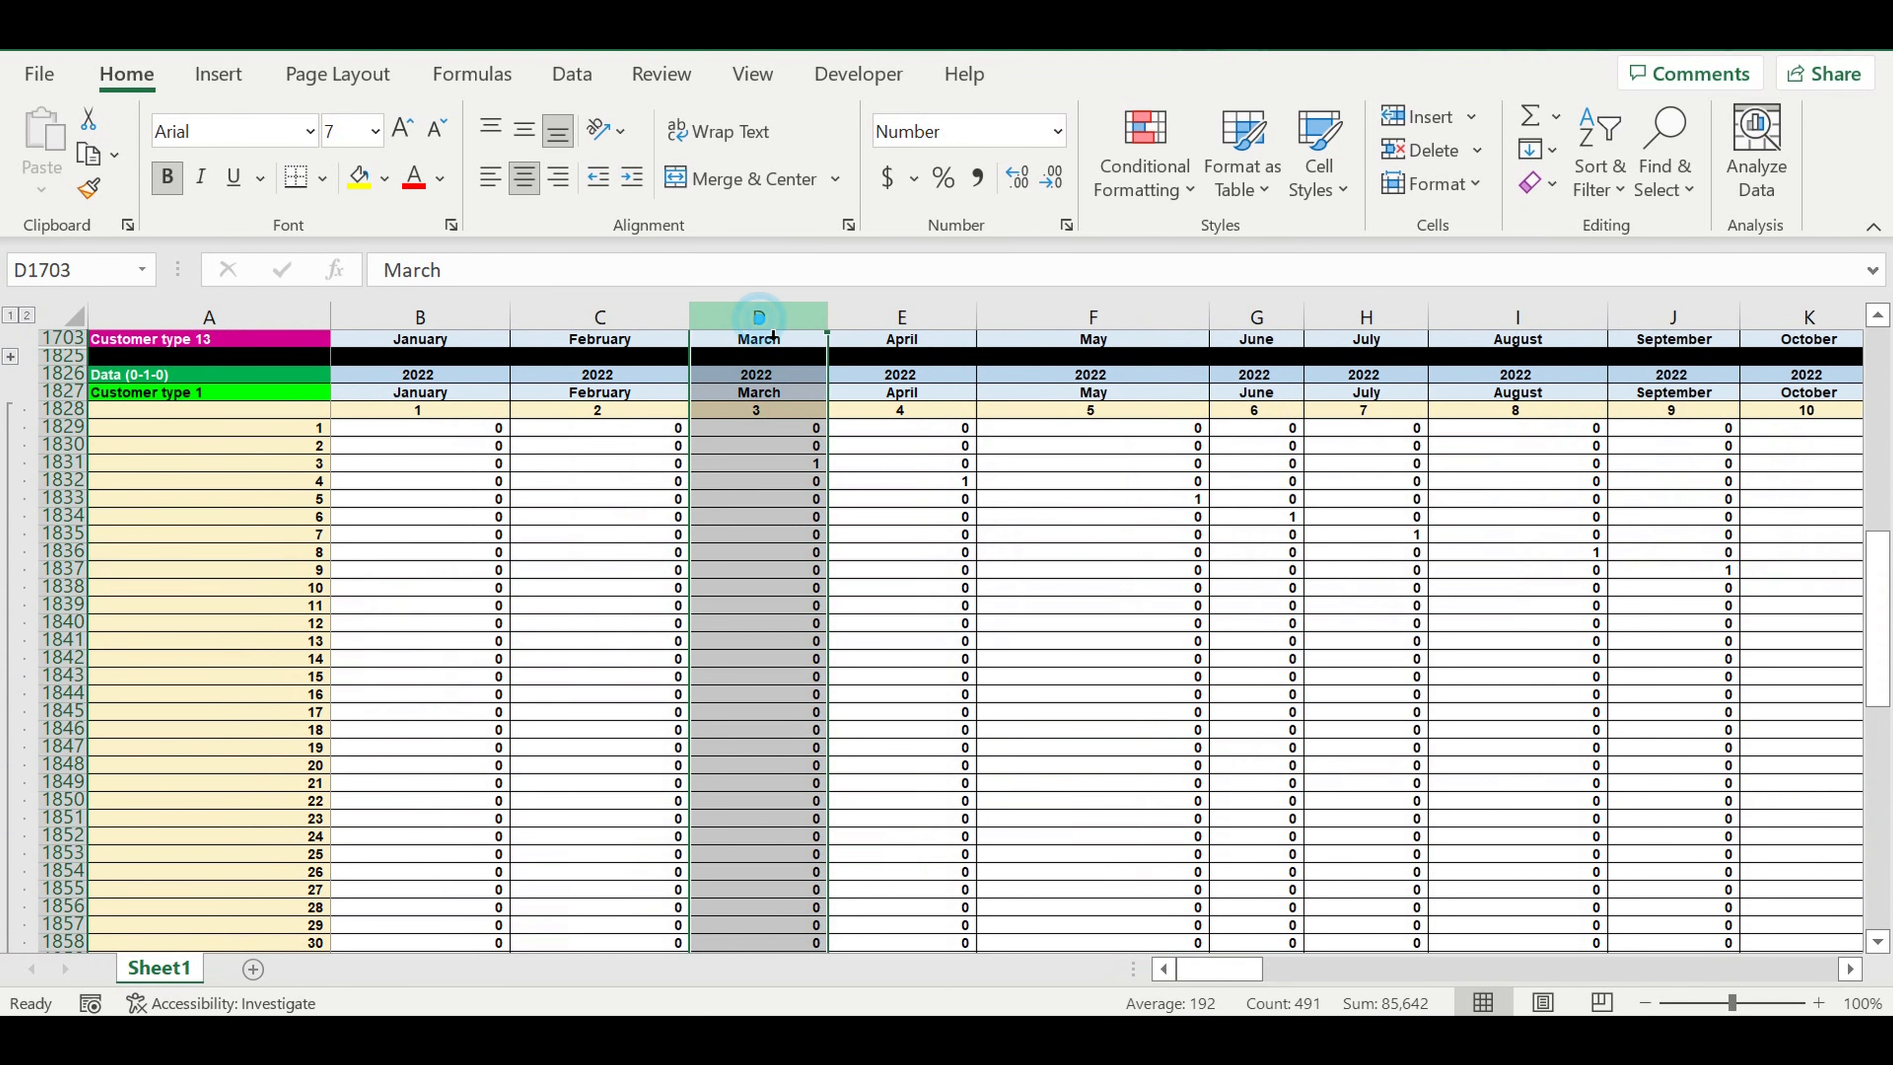
click(789, 471)
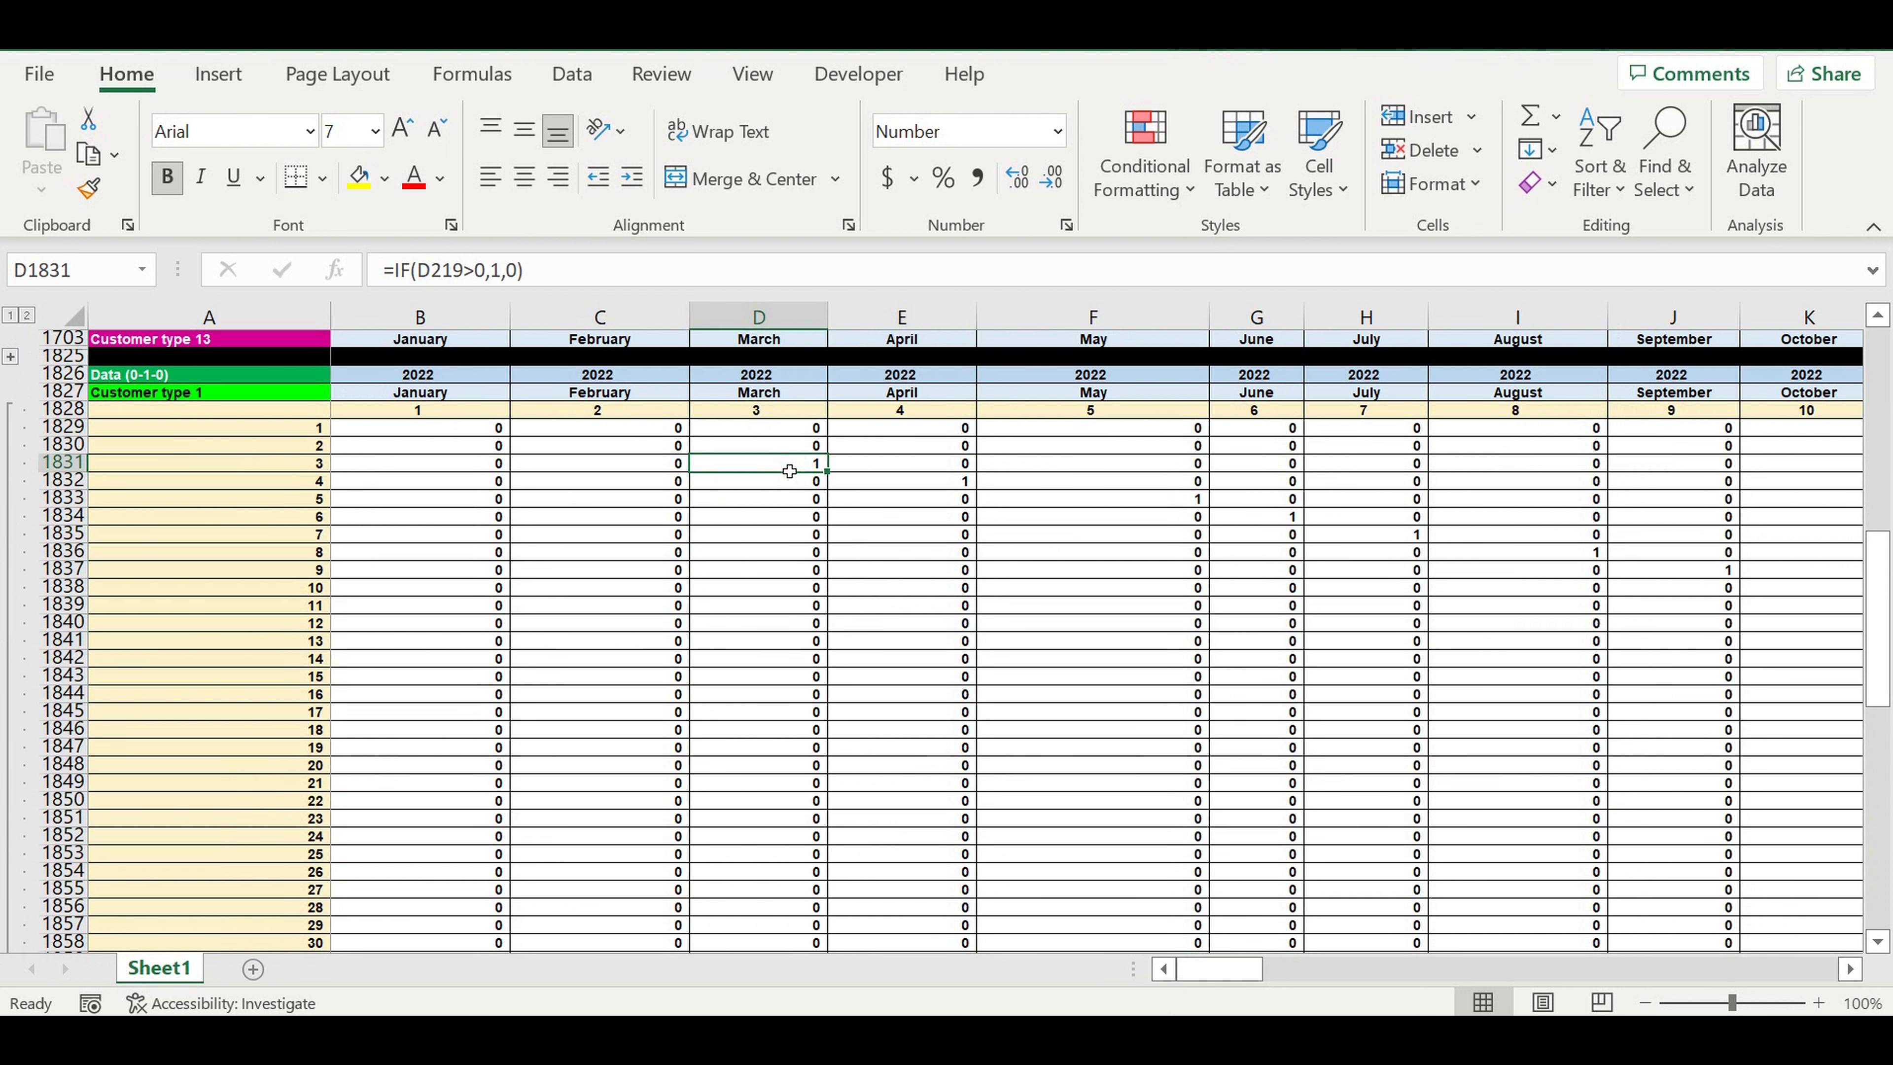
click(184, 395)
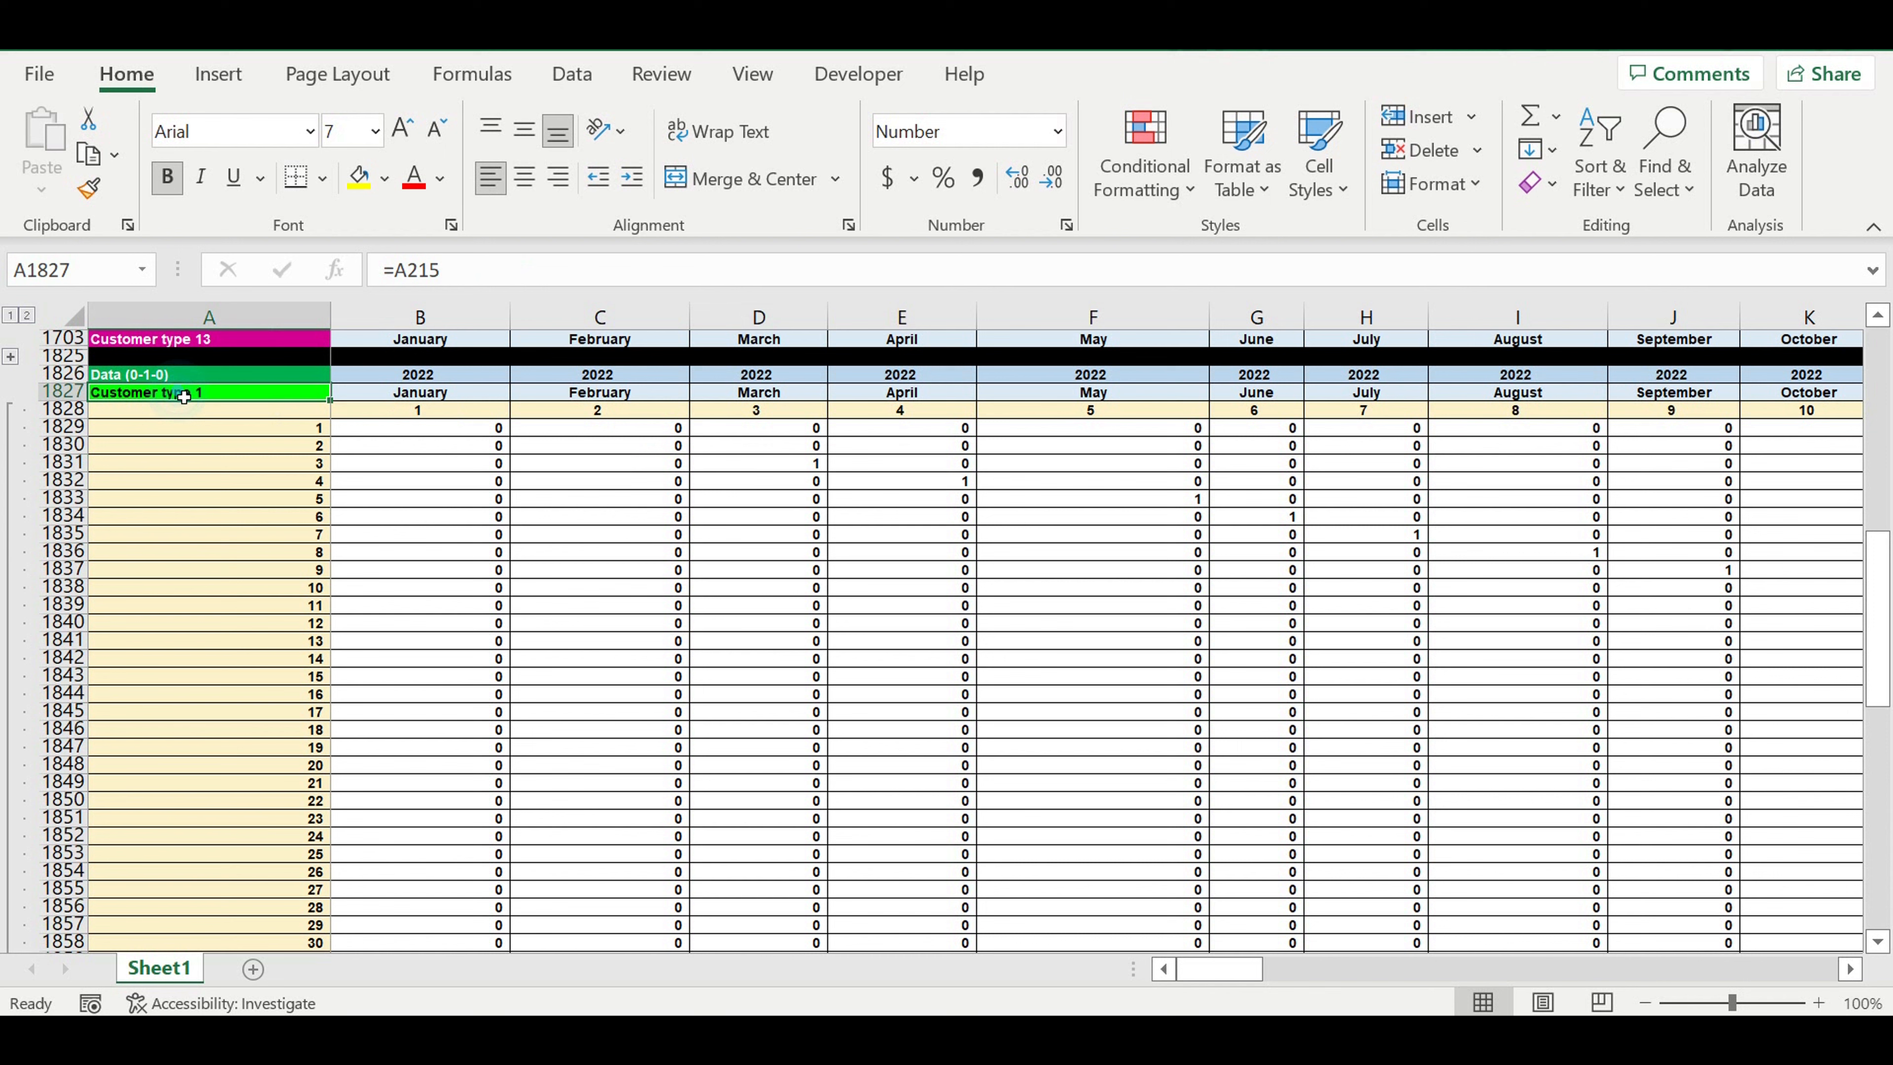
Check Customer type 1's Life cycle (months) cell, K21, and return to D1831 in its Data (0-1-0) matrix
drag(1879, 633, 1879, 418)
mouse_move(1234, 967)
mouse_down()
mouse_move(1334, 973)
mouse_move(1268, 981)
mouse_up()
click(940, 695)
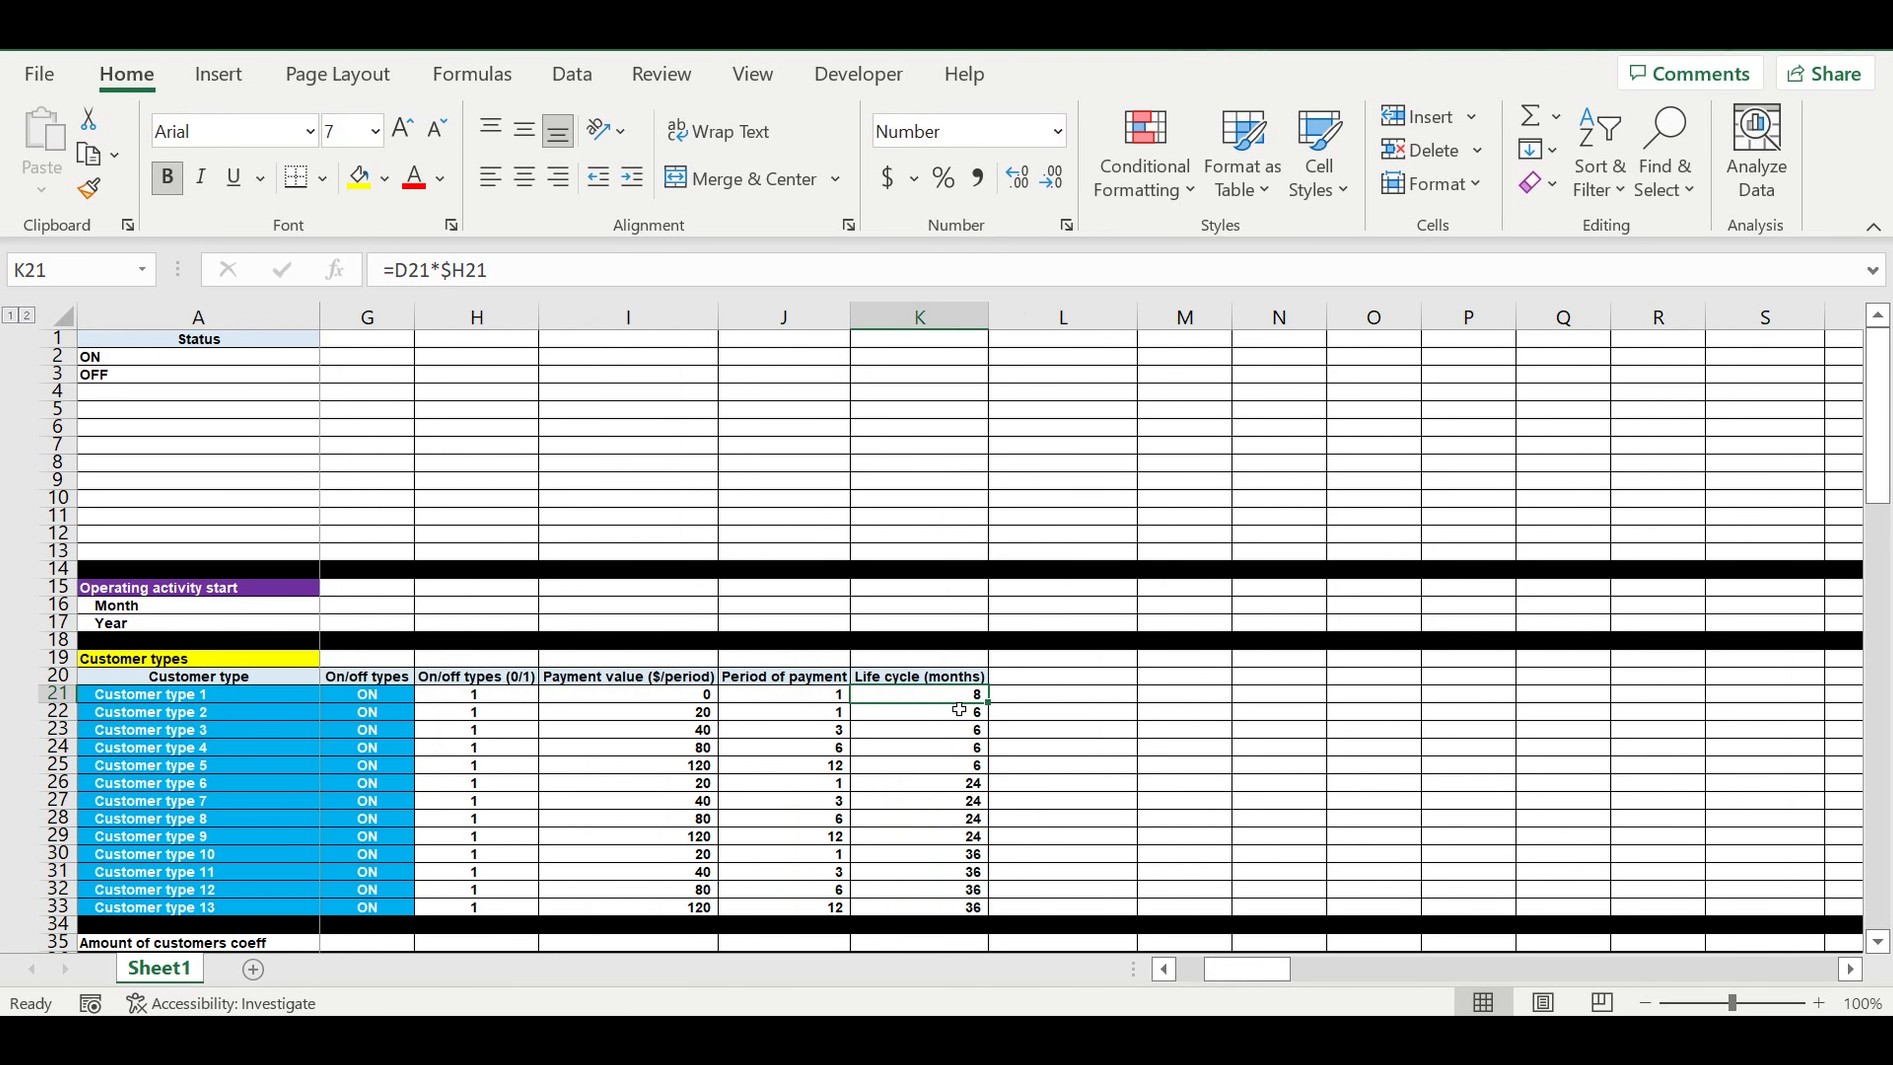
drag(1246, 969, 1219, 969)
drag(1882, 467, 1852, 625)
click(788, 551)
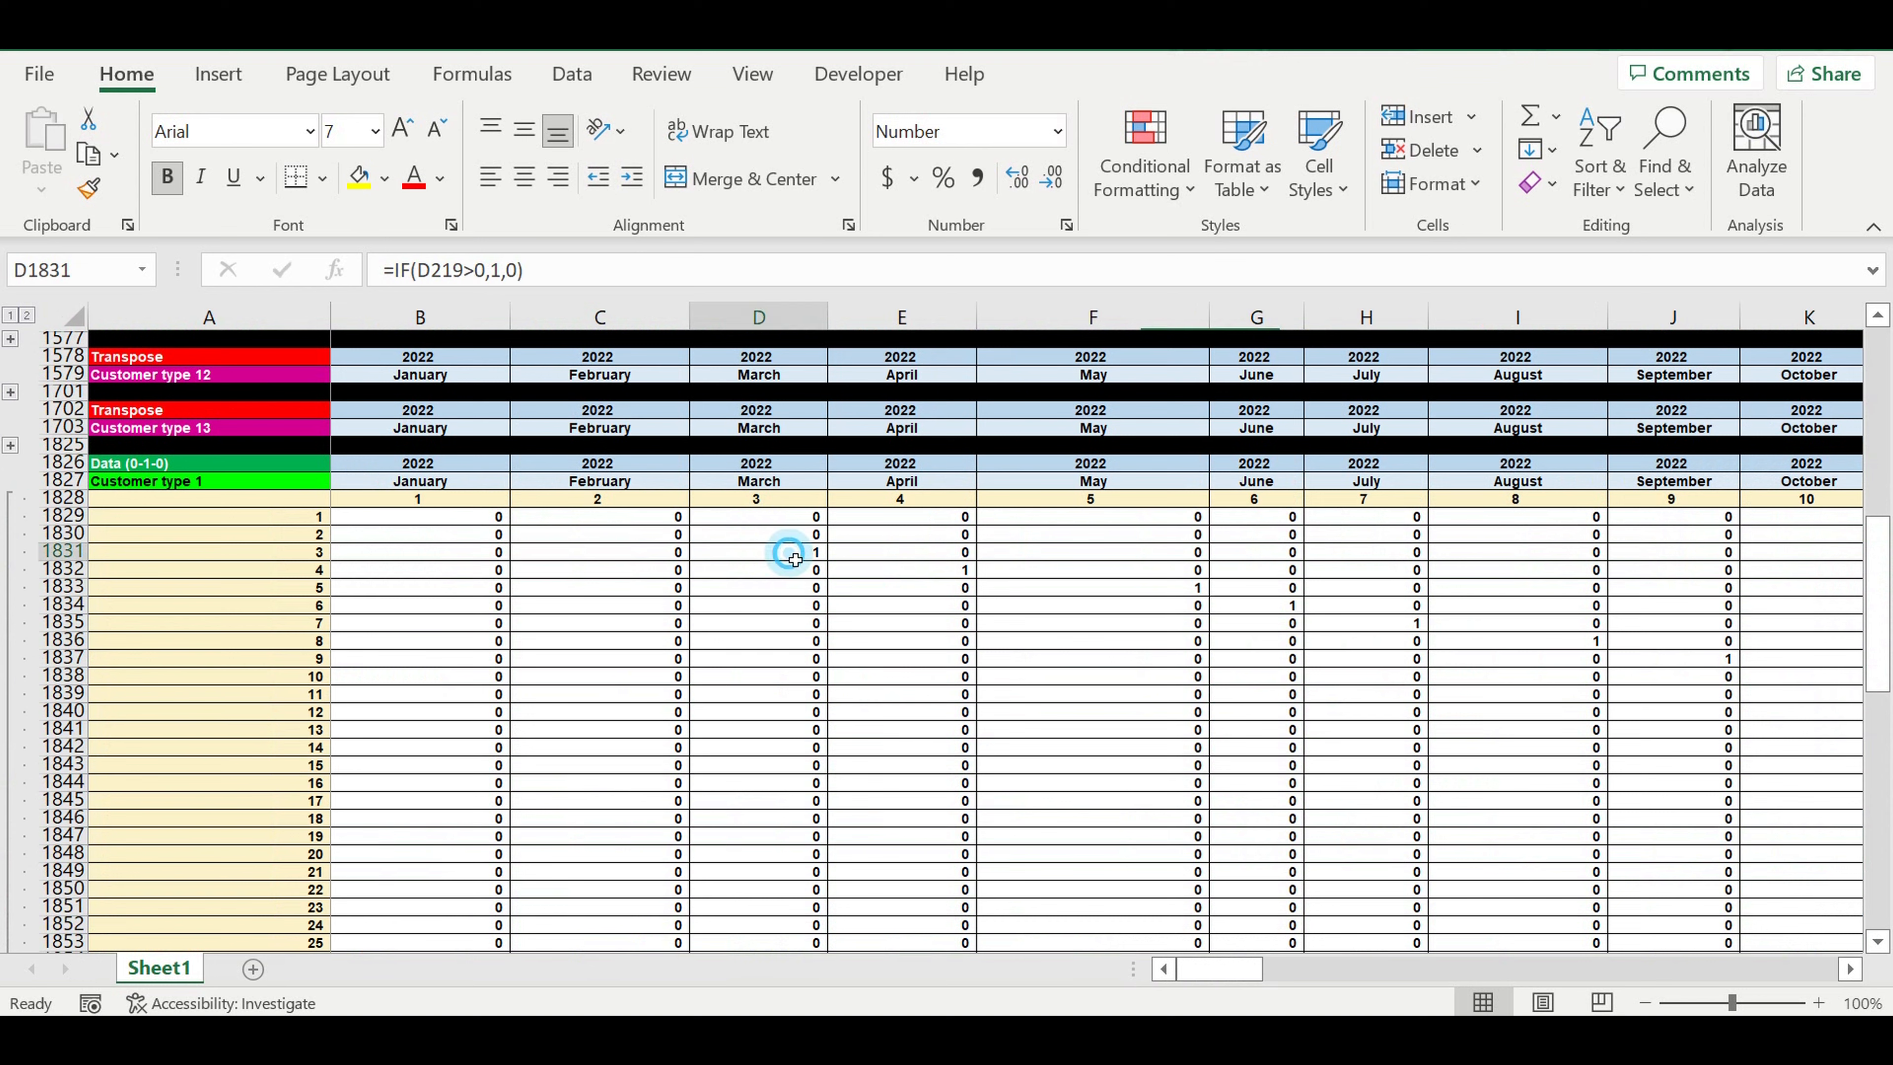
Expand the grouped rows of the Customer type 1 Life cycle (0-1-2-3-4-0) matrix and return to its header rows
scroll(750, 693, down, 5)
scroll(748, 701, down, 20)
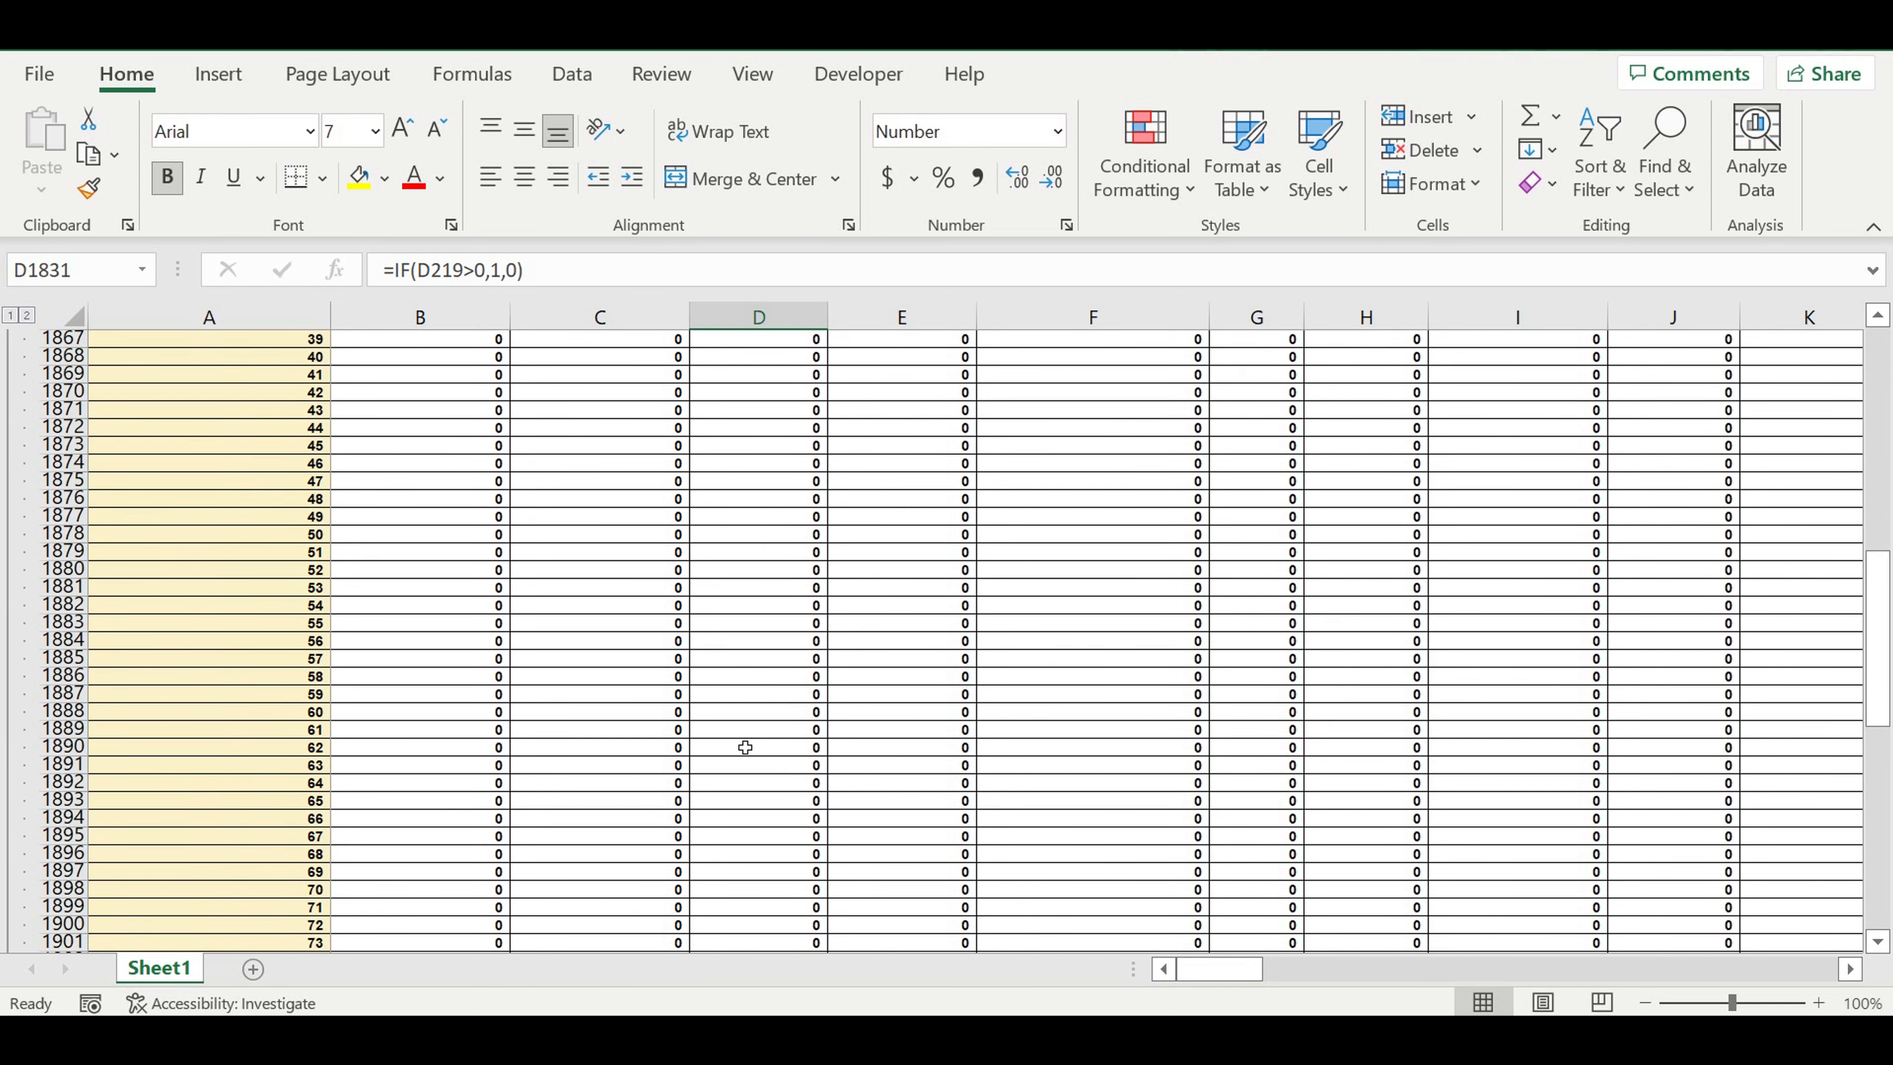
scroll(739, 752, down, 11)
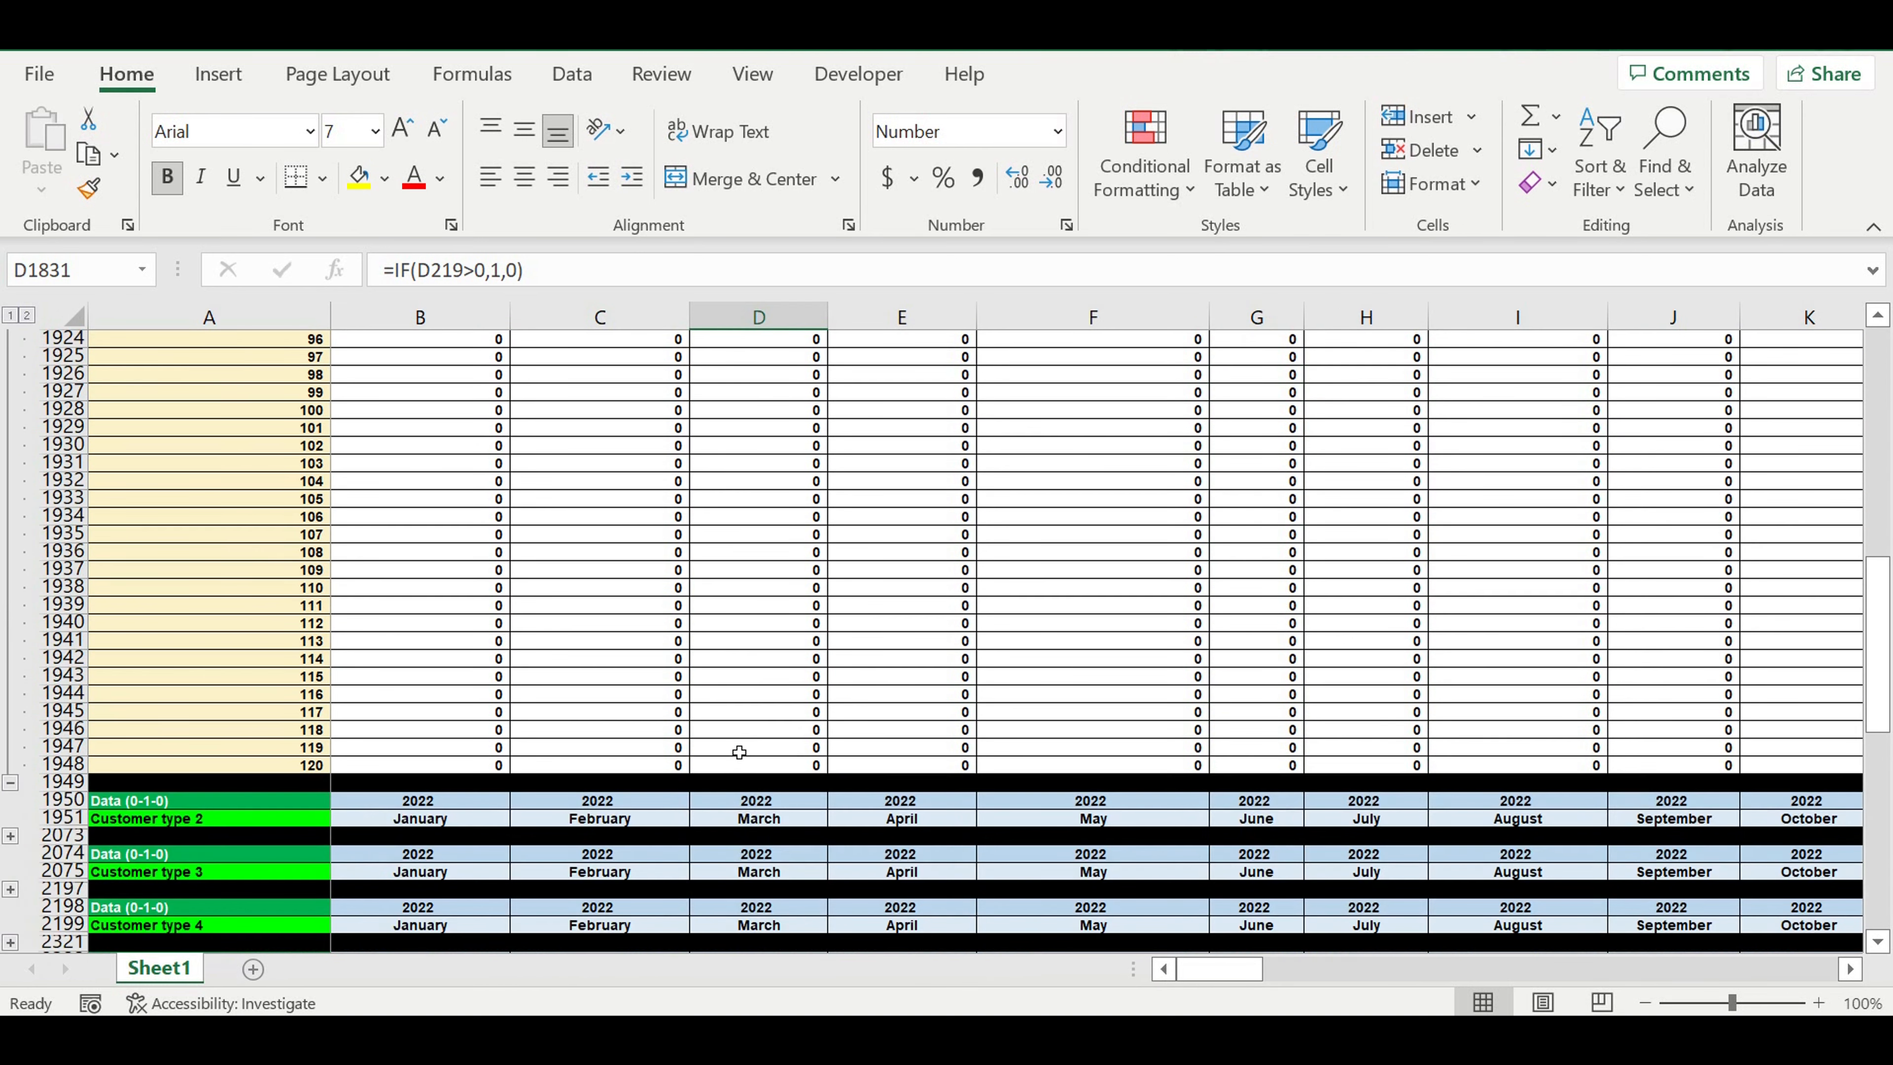
scroll(697, 735, down, 13)
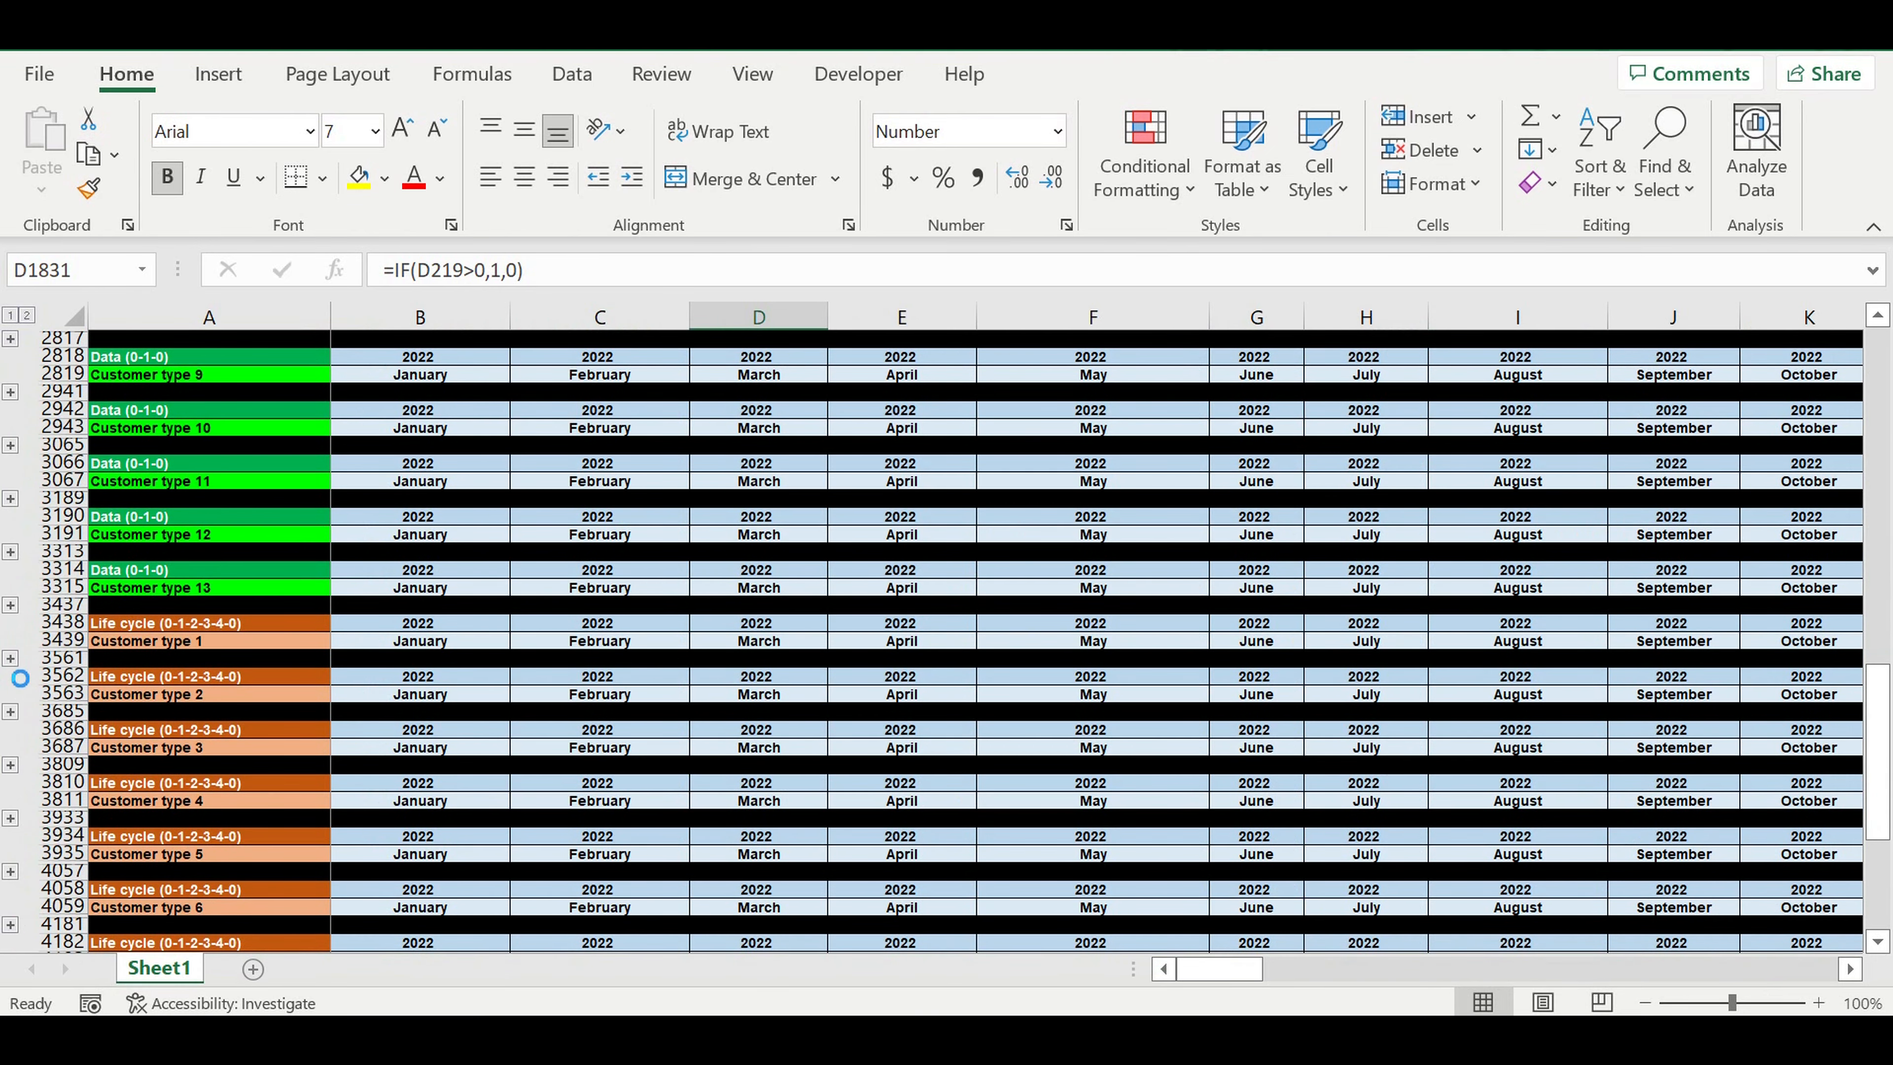
click(10, 657)
scroll(686, 644, down, 20)
scroll(737, 616, up, 9)
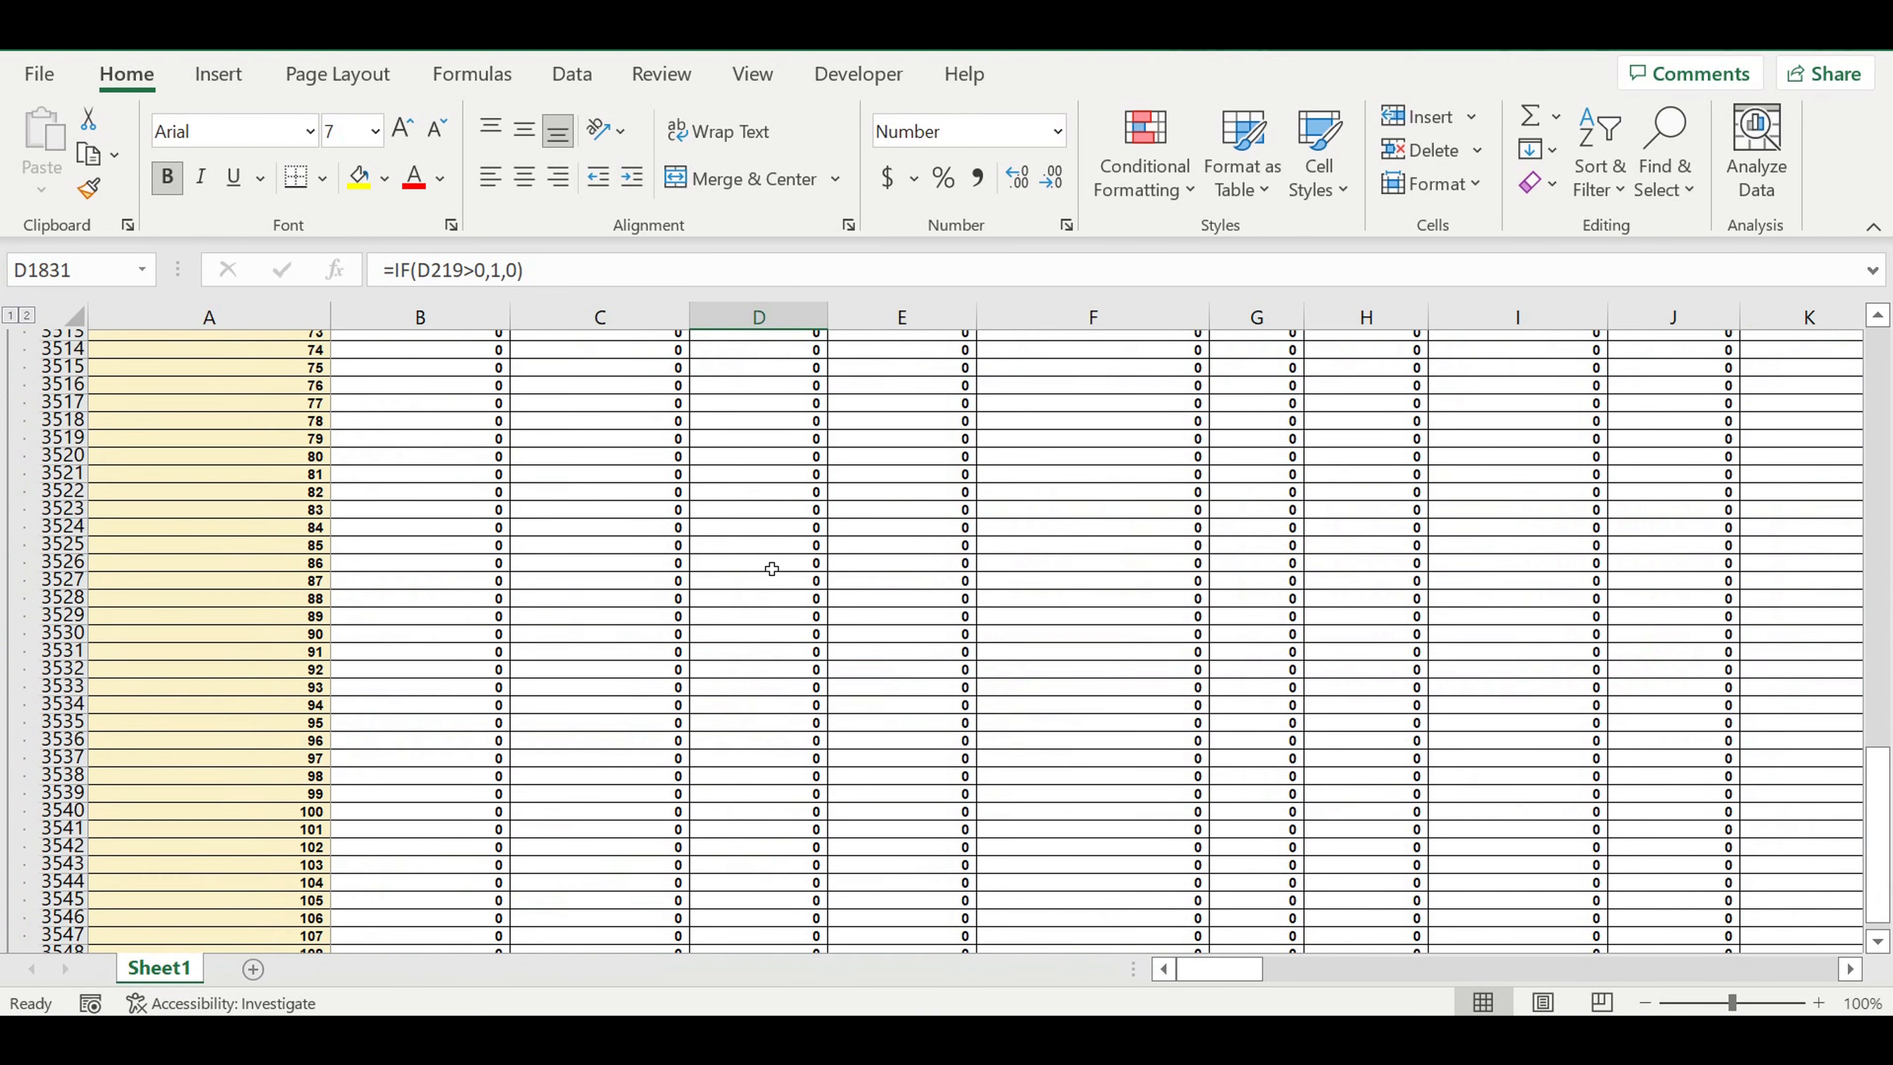
scroll(771, 568, up, 6)
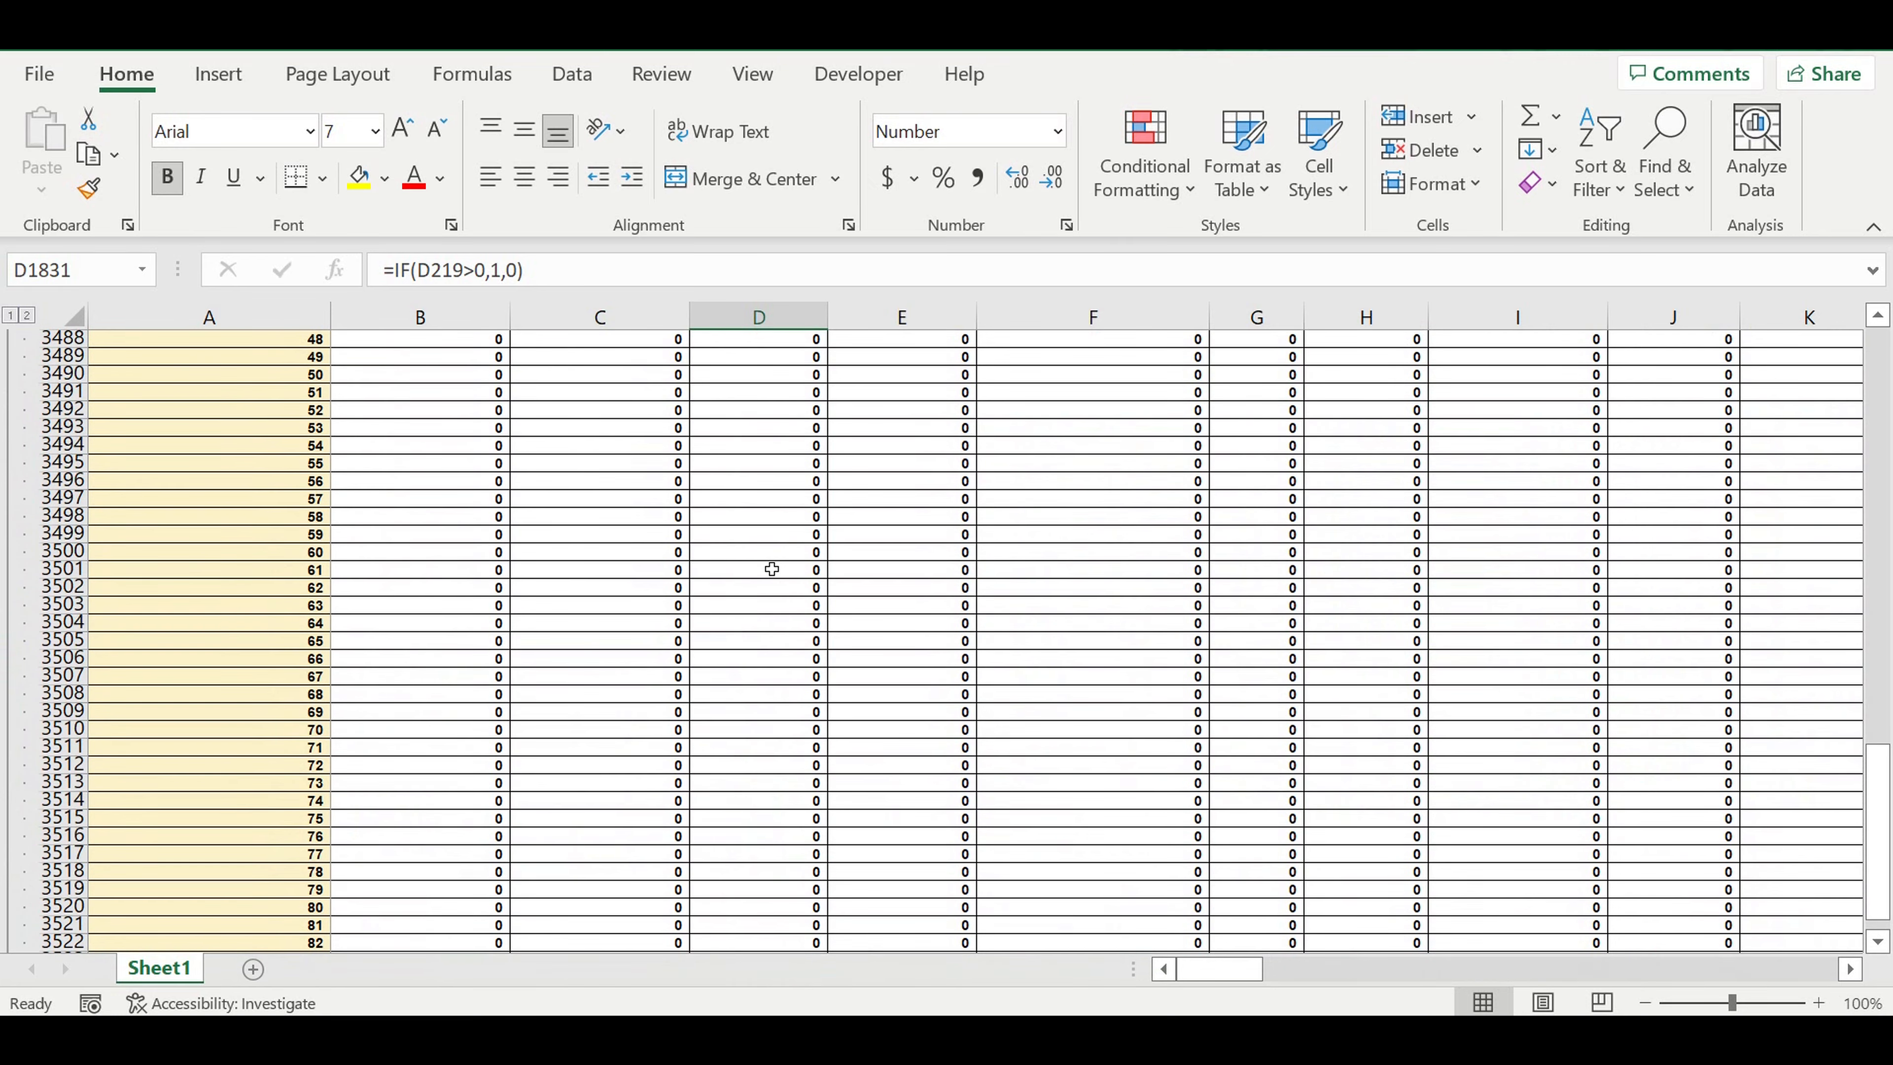
scroll(771, 569, up, 10)
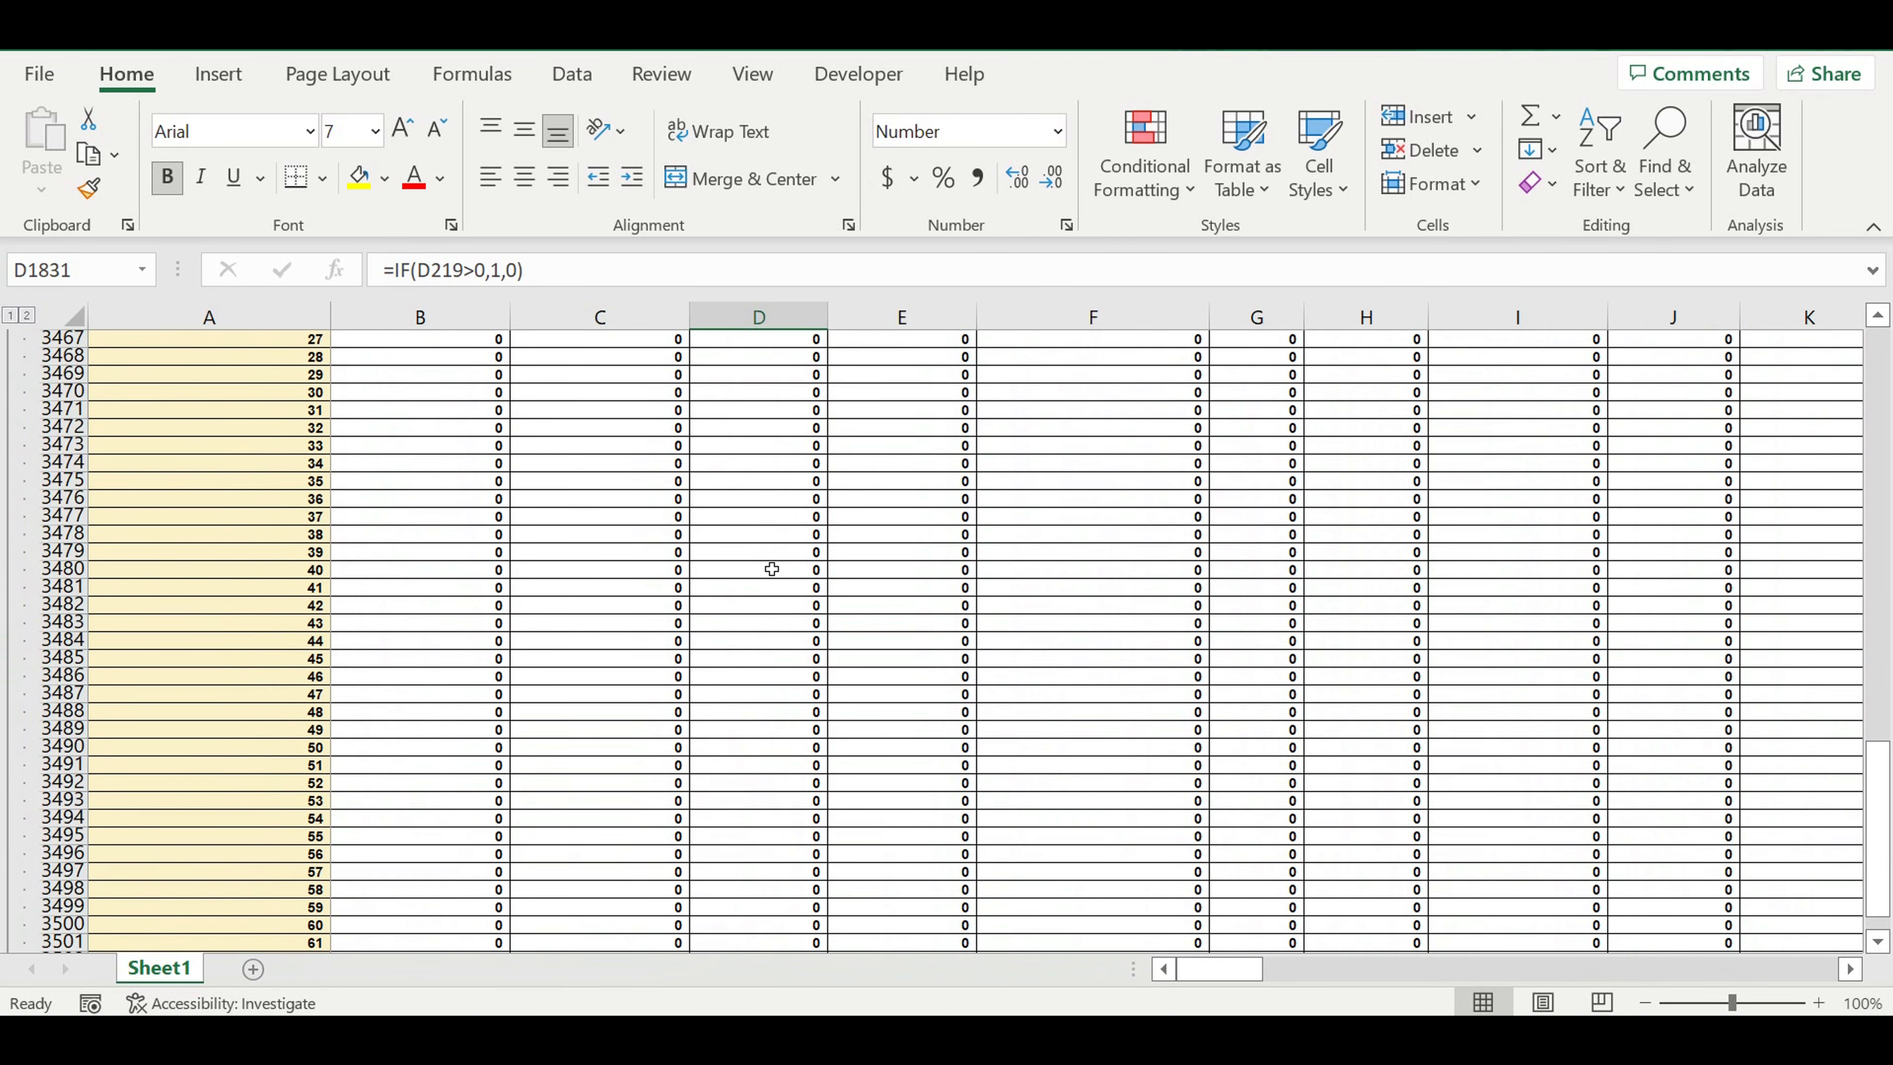
scroll(771, 568, up, 5)
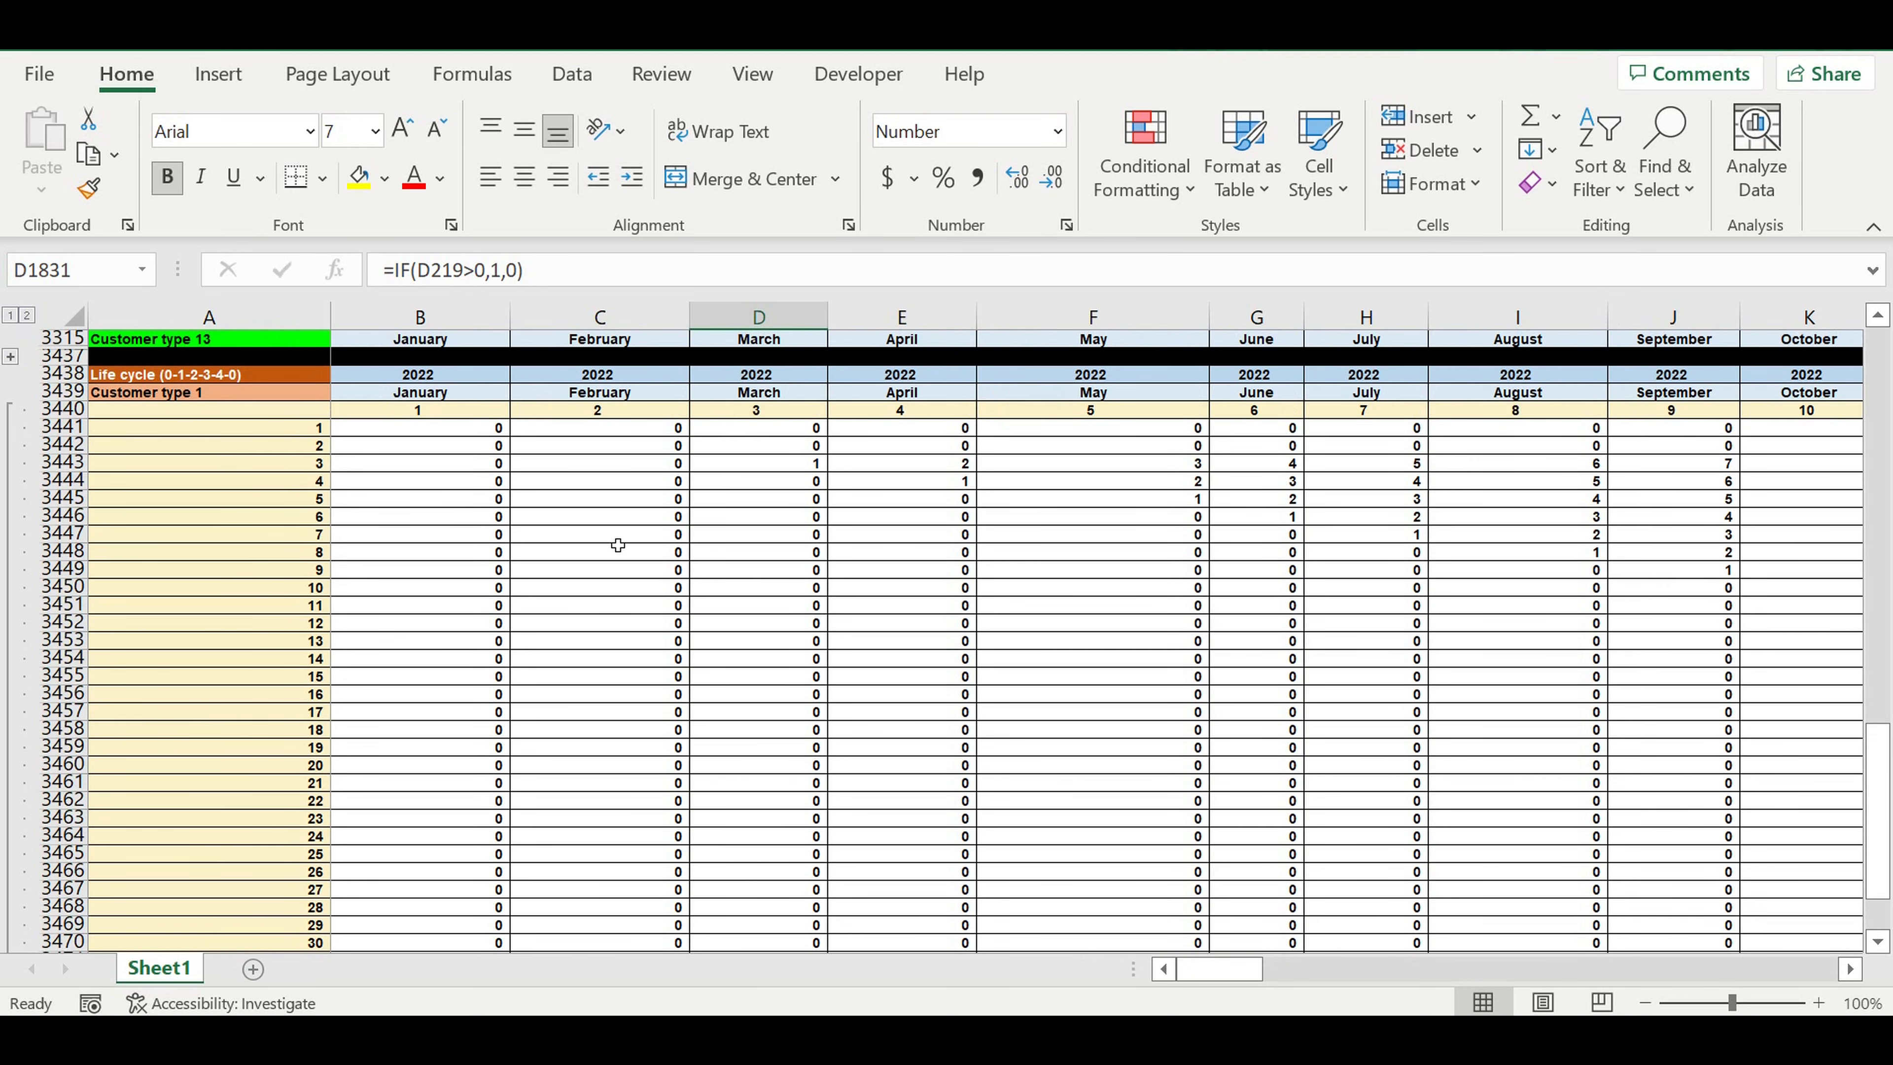
Examine the month sequence in D3443:K3443 of the Customer type 1 Life cycle matrix and the formula in K3443
click(790, 470)
drag(792, 469, 1494, 471)
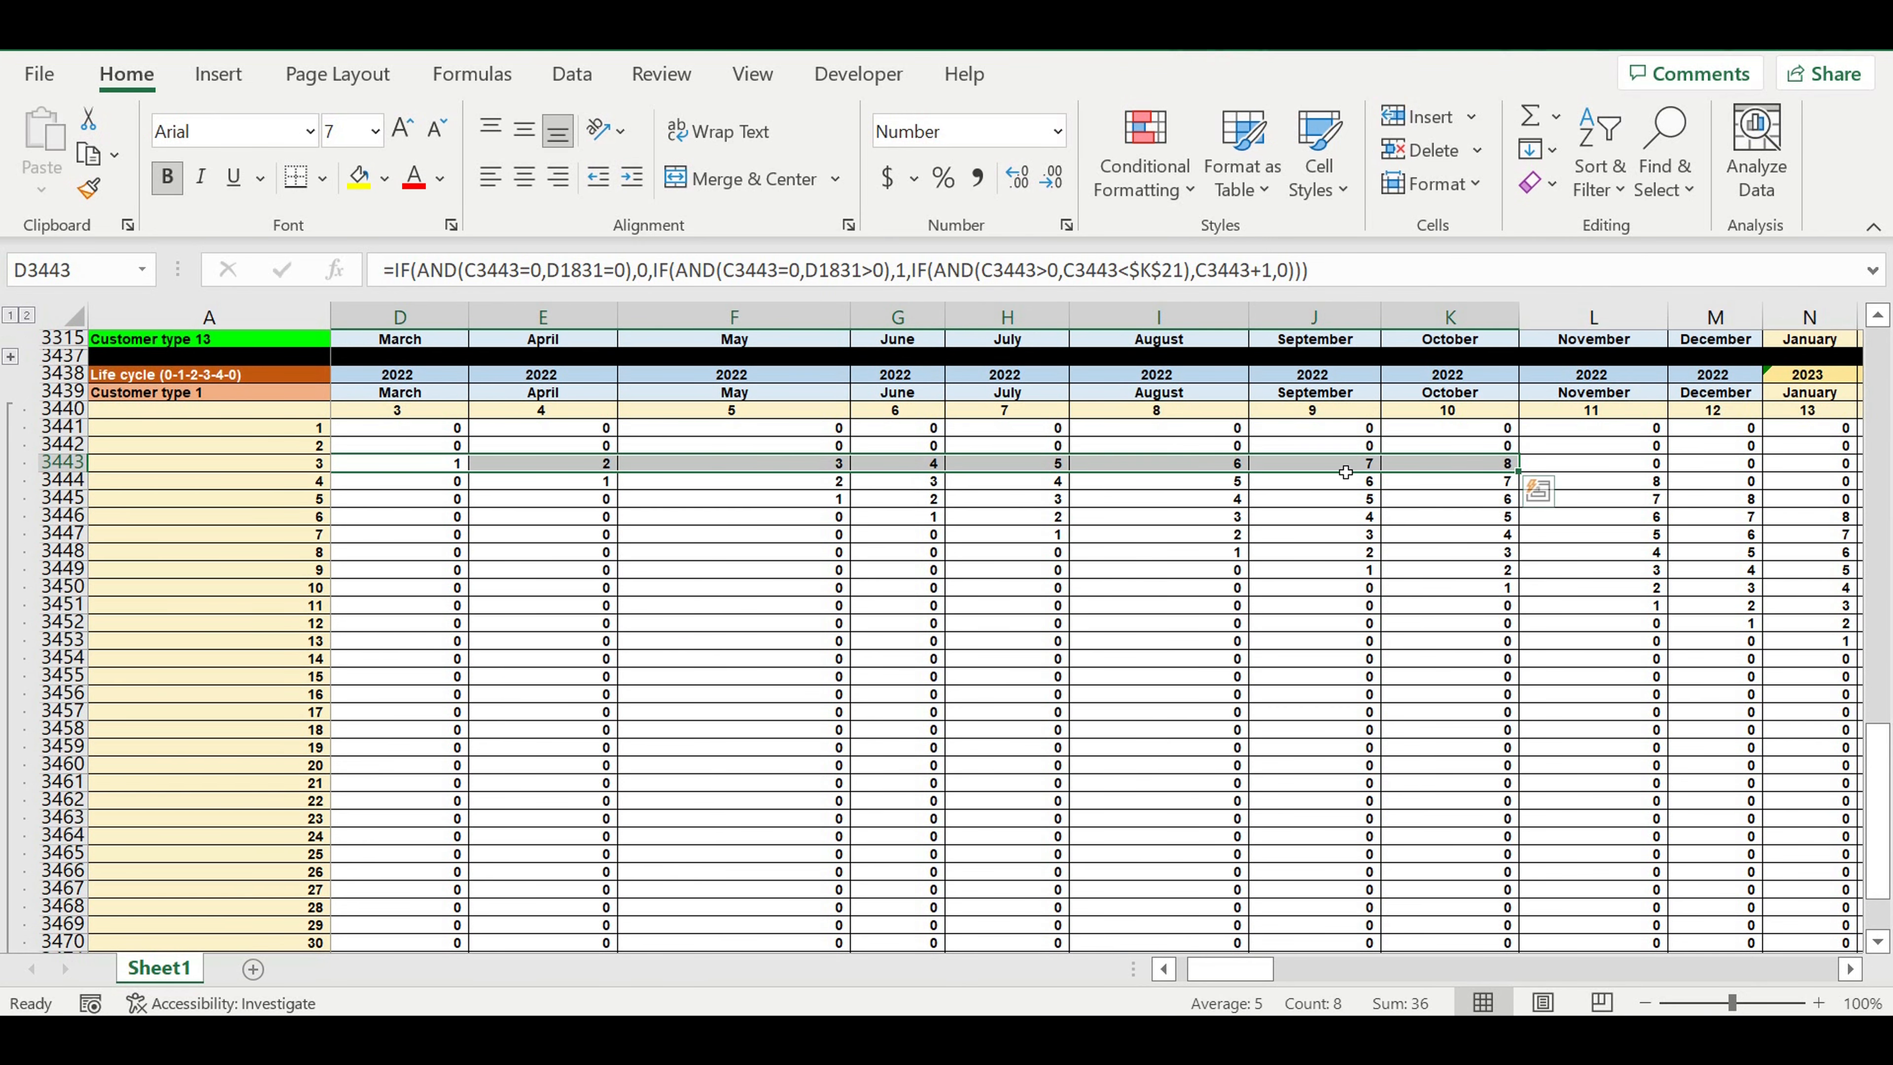
click(1501, 468)
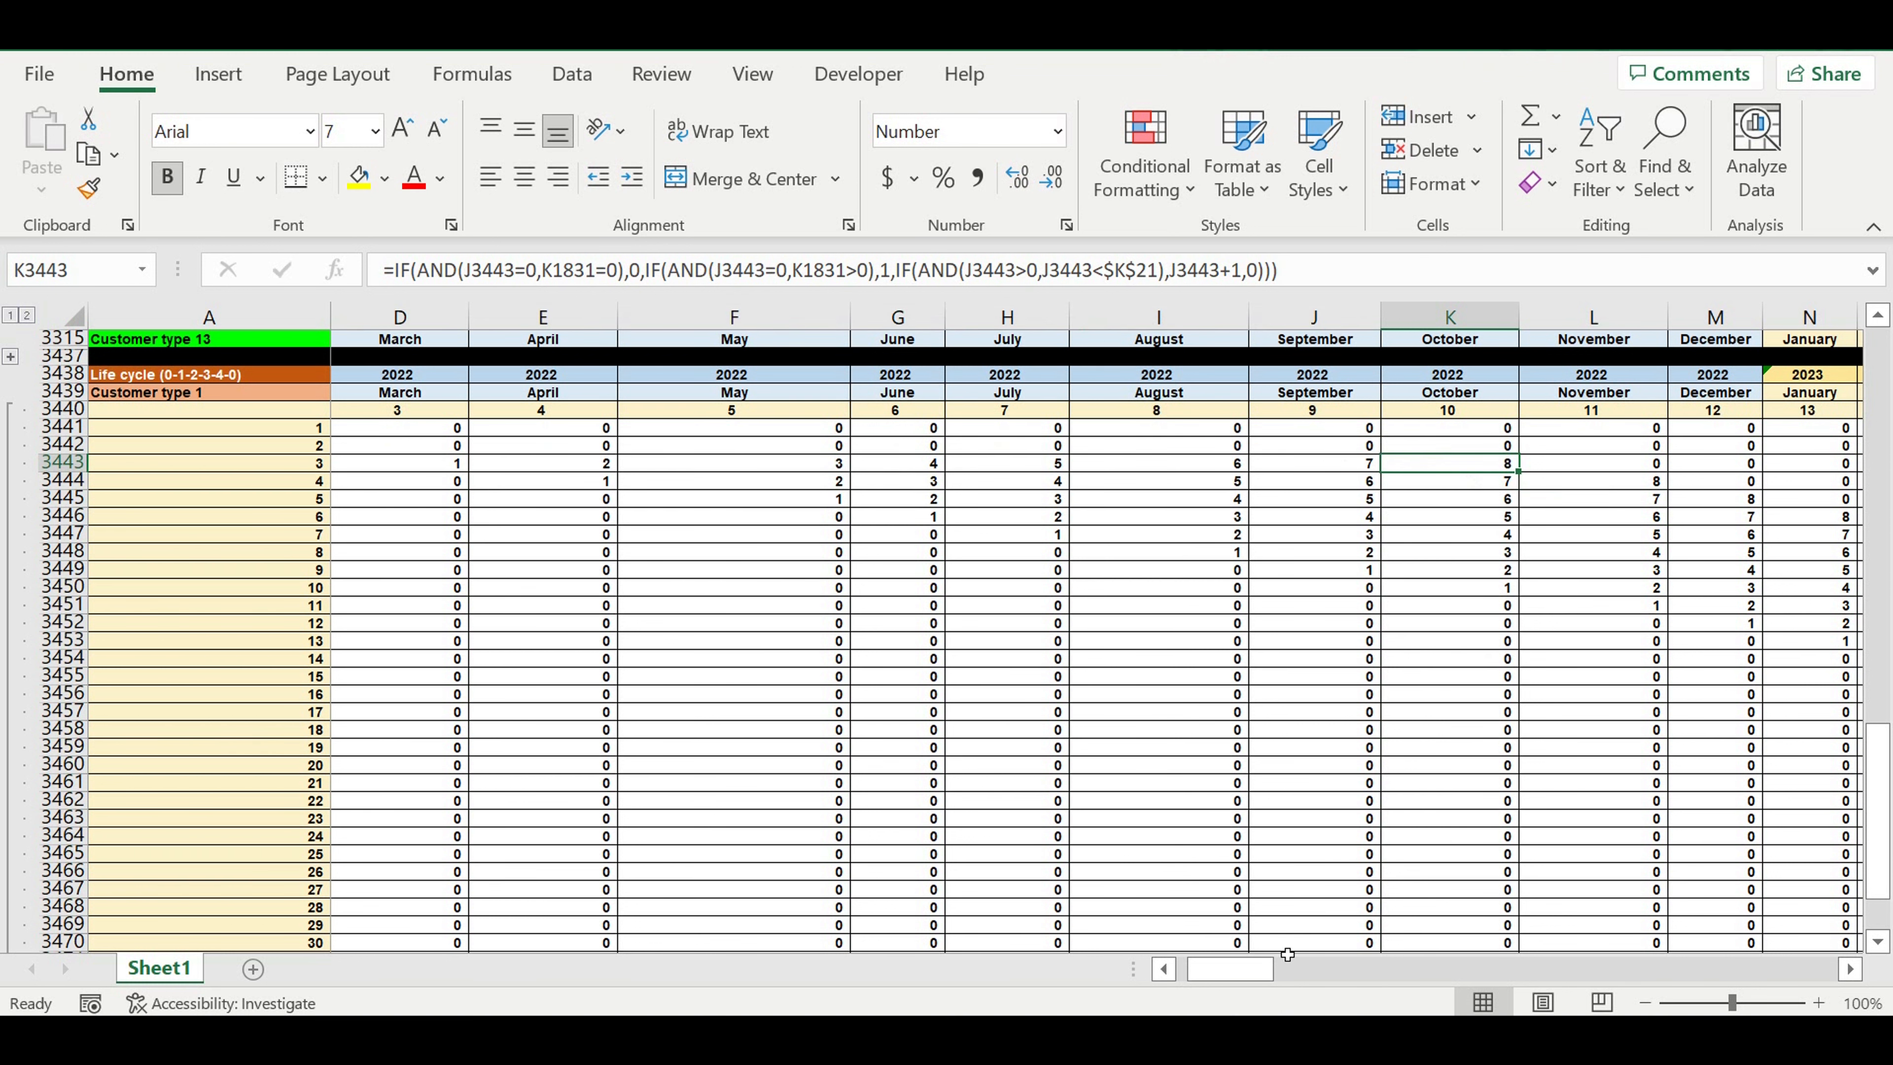
drag(1224, 968, 1201, 969)
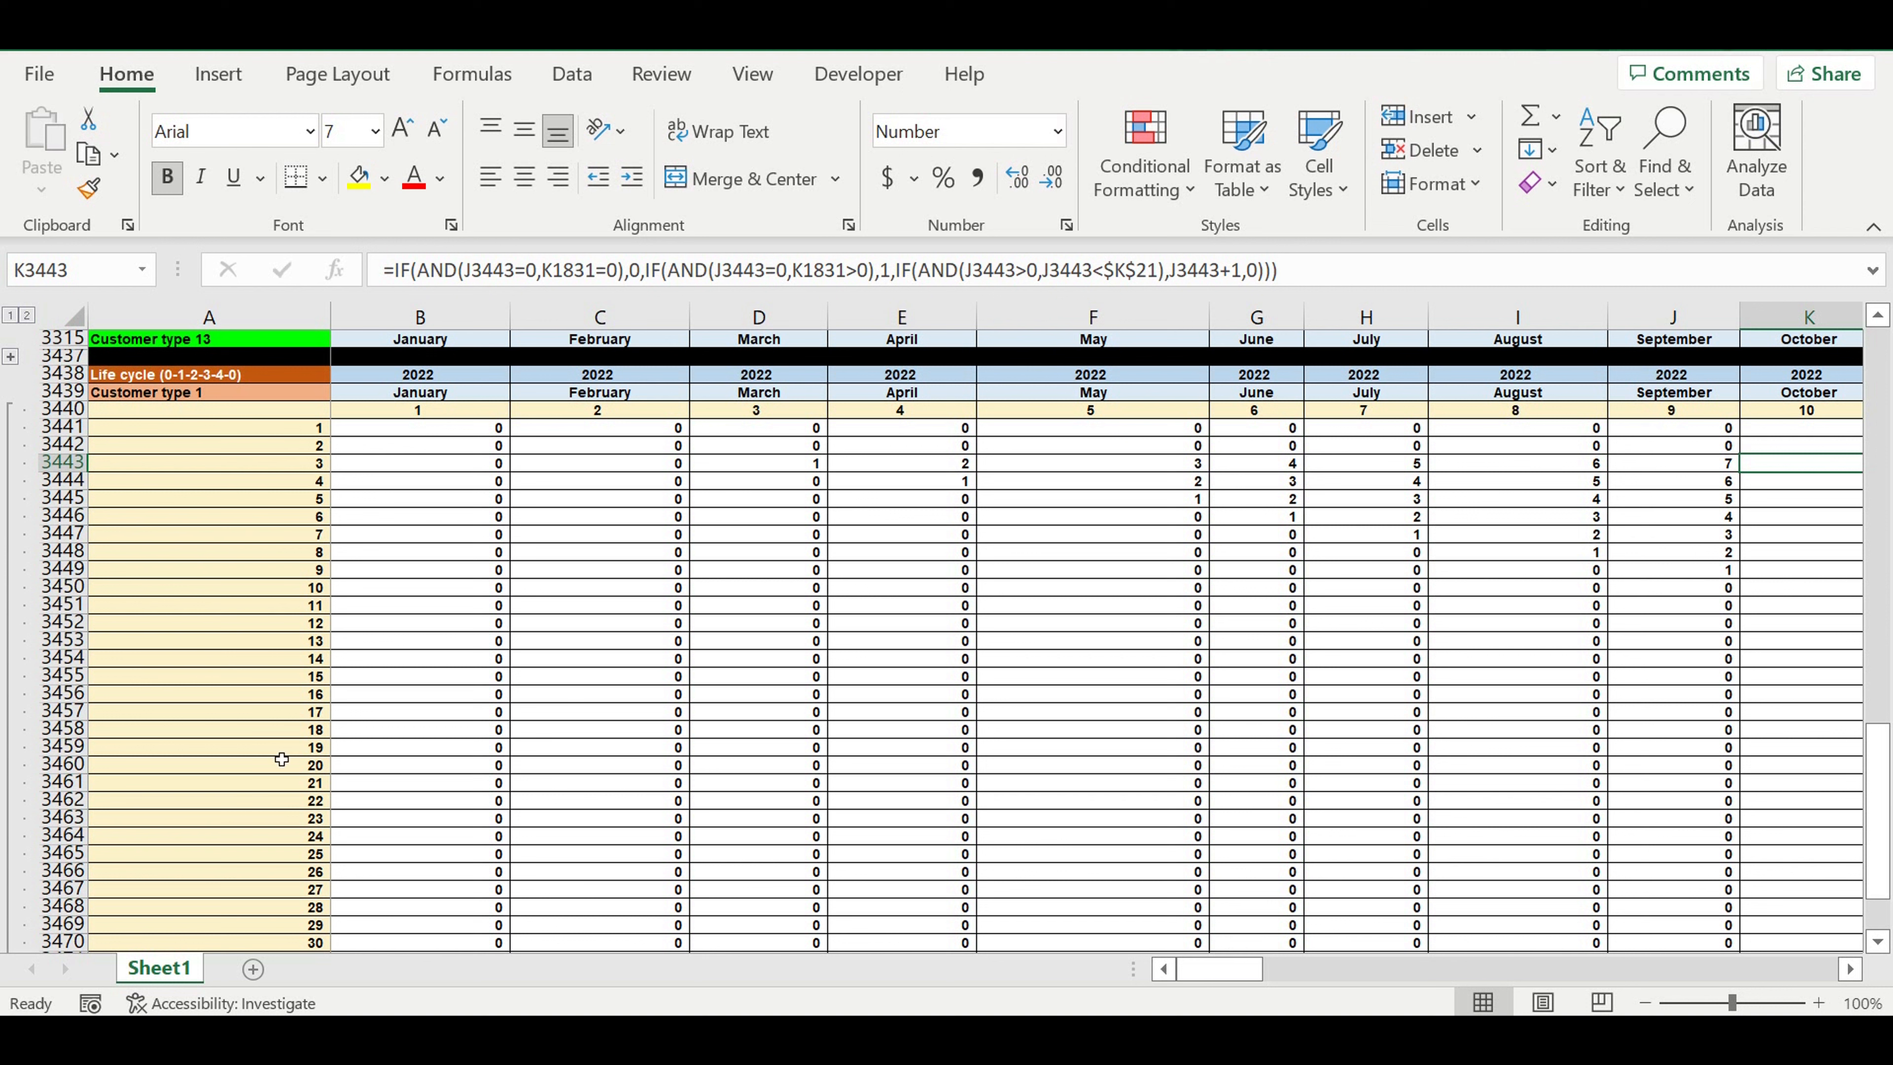
Collapse the Customer type 1 Life cycle matrix and look through the remaining Life cycle blocks down to Customer type 13
click(204, 535)
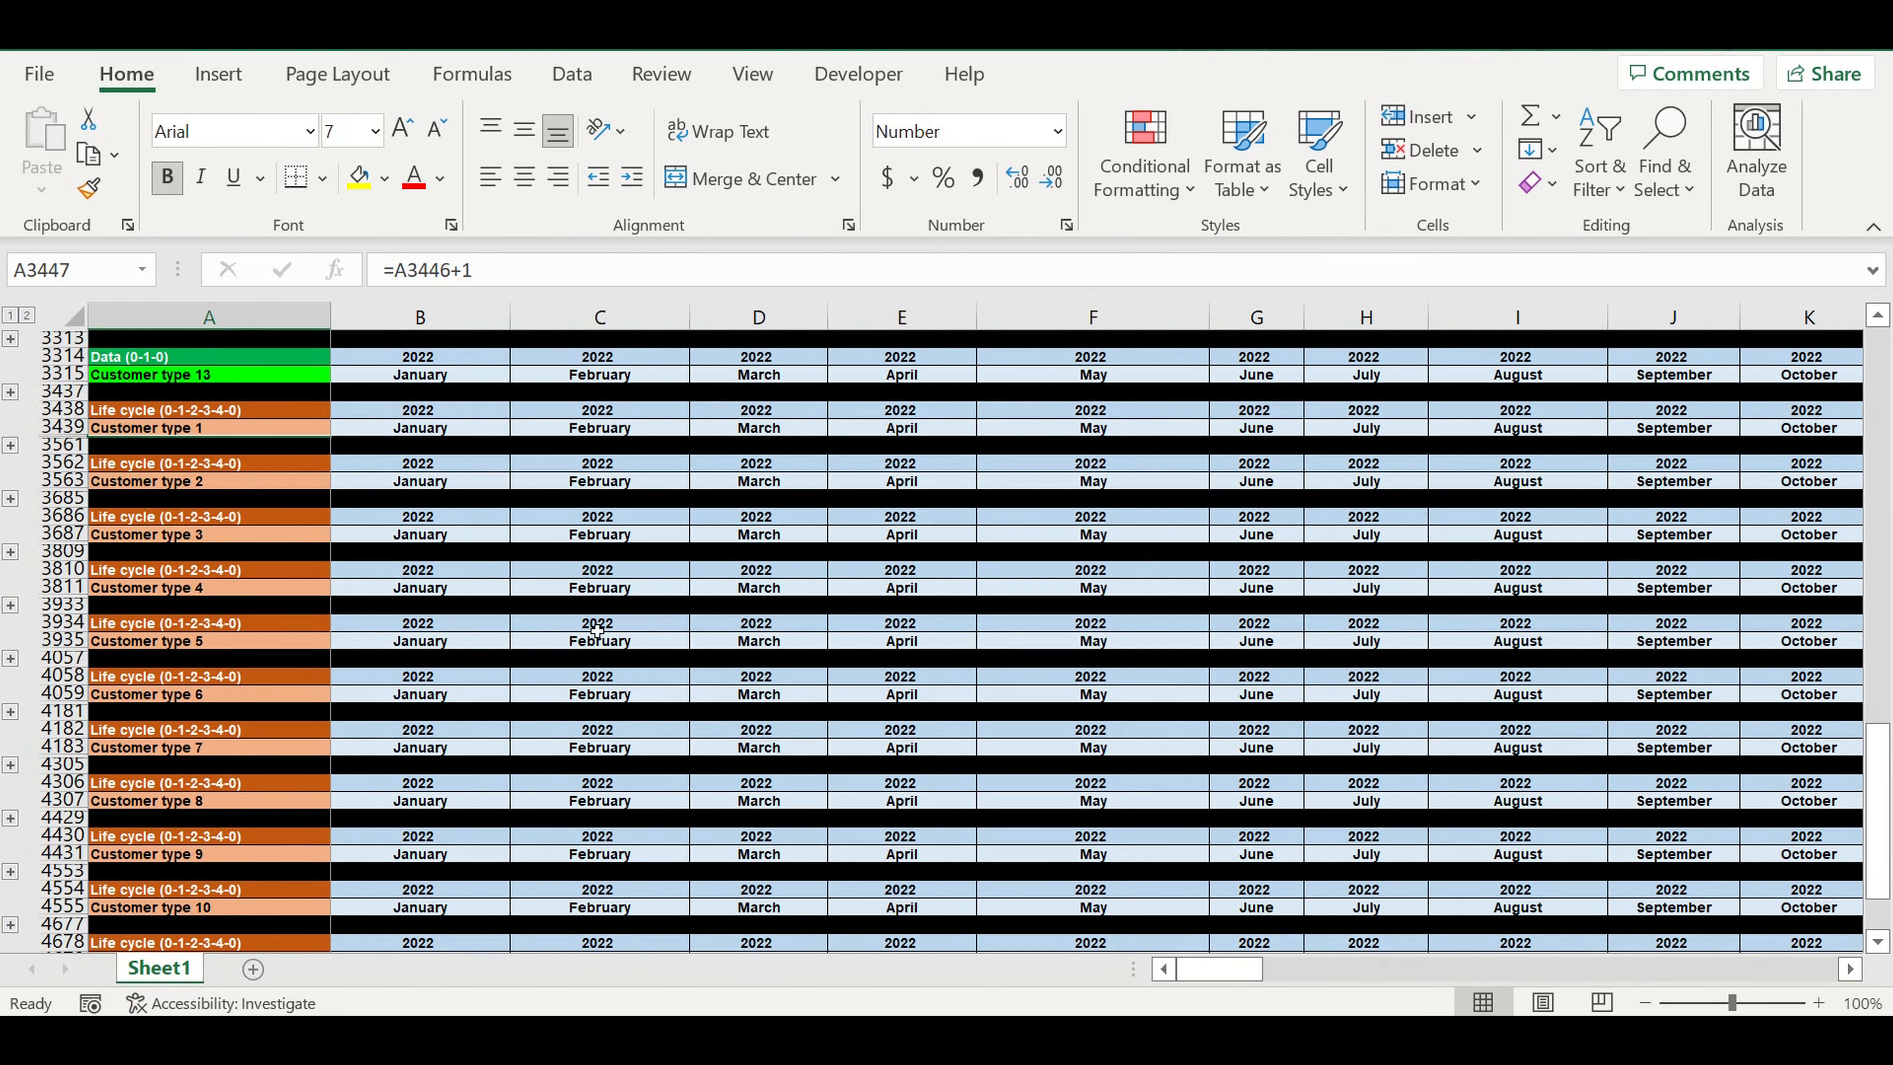
scroll(597, 631, down, 2)
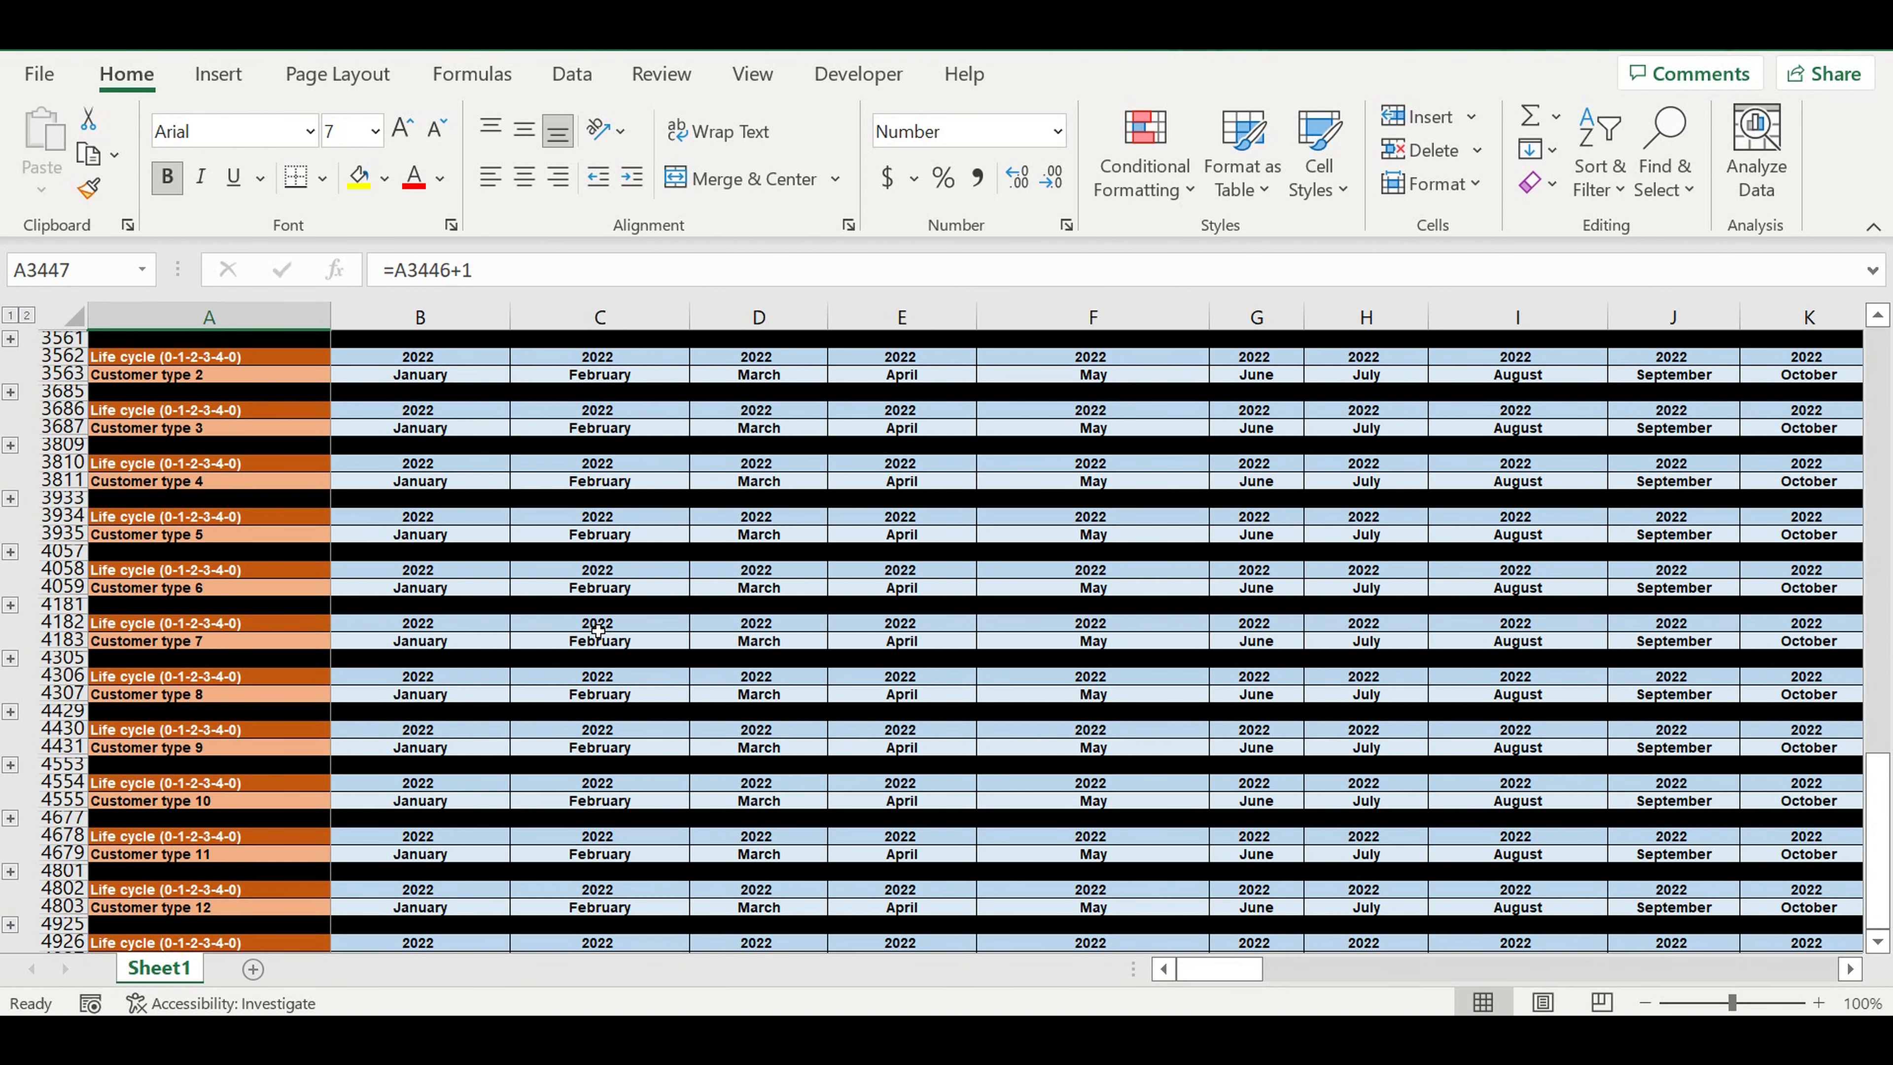
scroll(498, 607, down, 6)
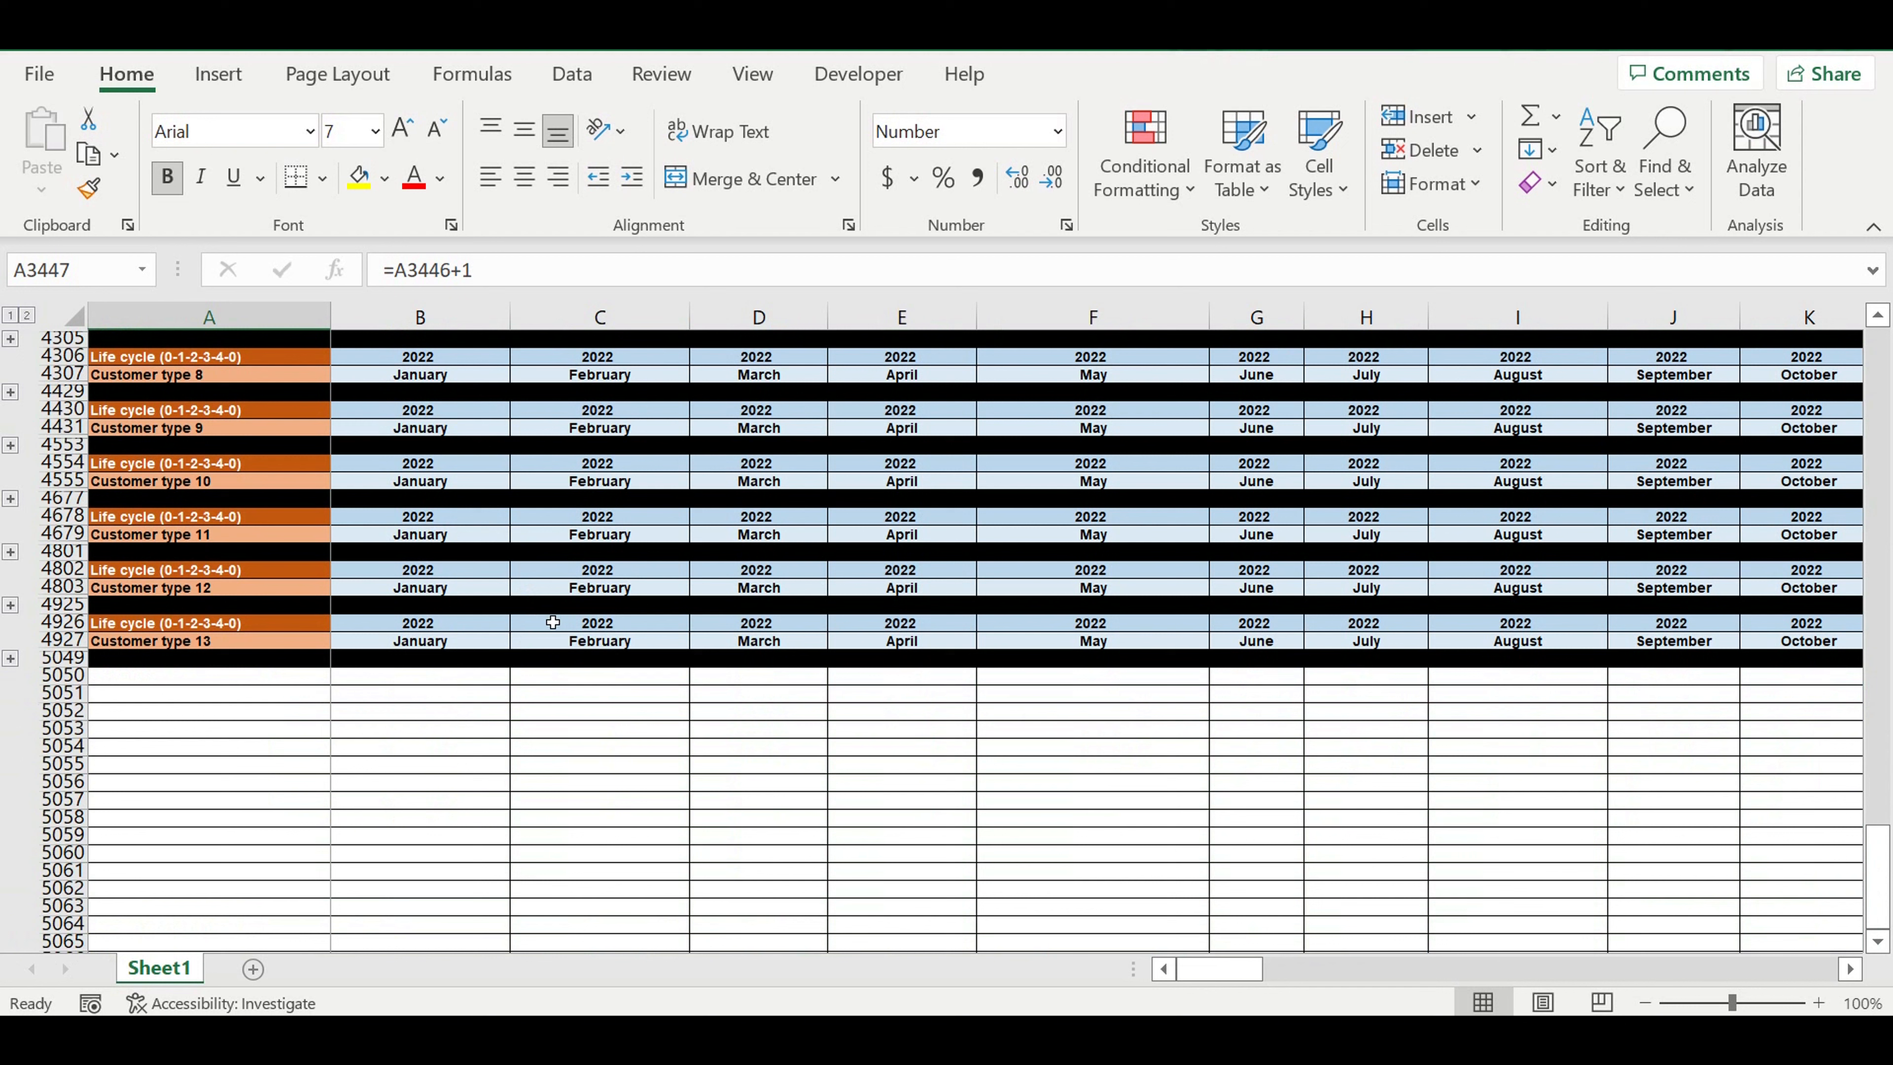